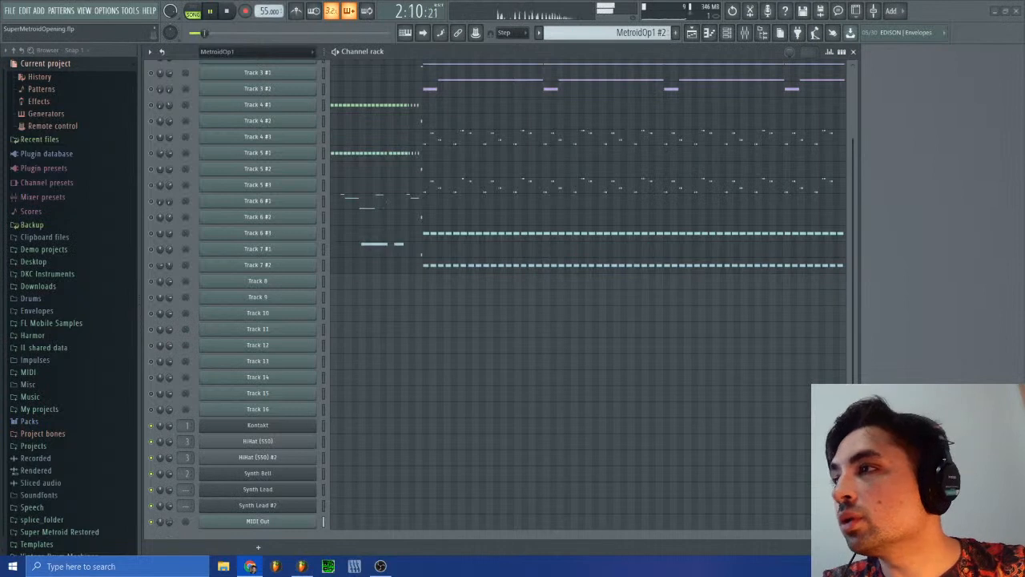
Step: Switch to SPCTool and open the recent archive super-metroid-snes-[SPC-ID6087].rsn
{"action": "scroll", "coordinate": [569, 246], "scroll_direction": "up", "scroll_amount": 3}
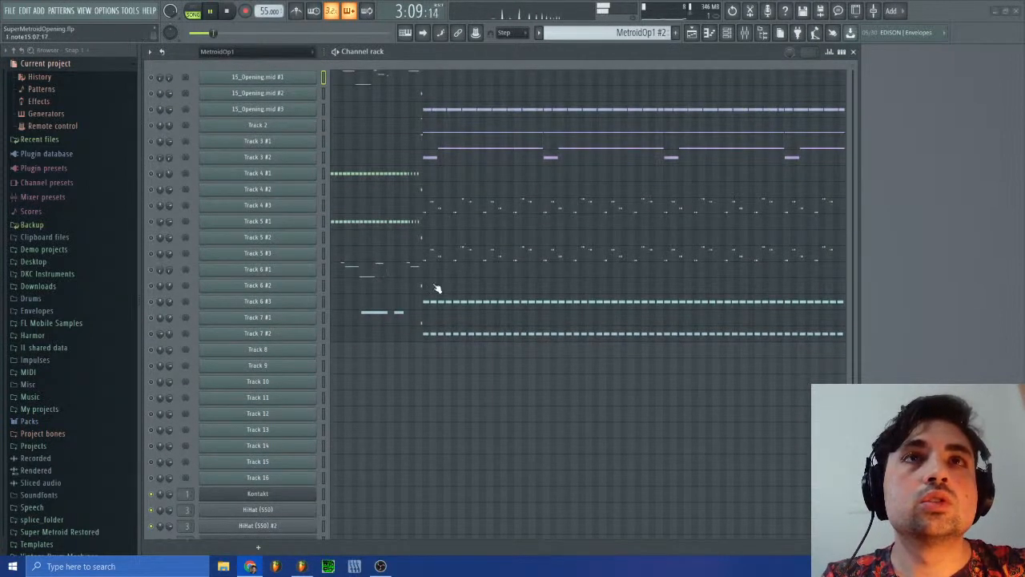
{"action": "left_click", "coordinate": [328, 566]}
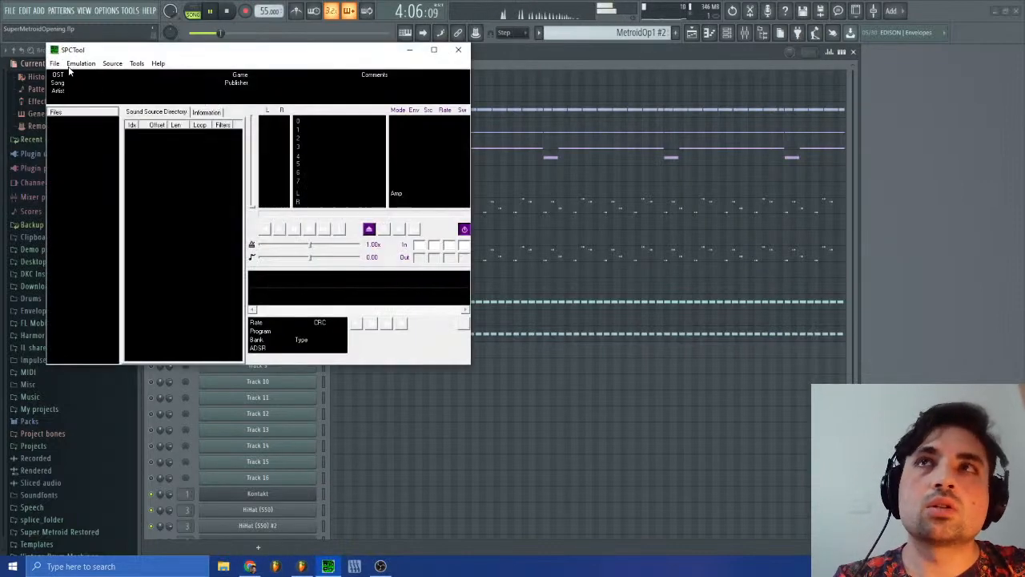
{"action": "left_click", "coordinate": [55, 63]}
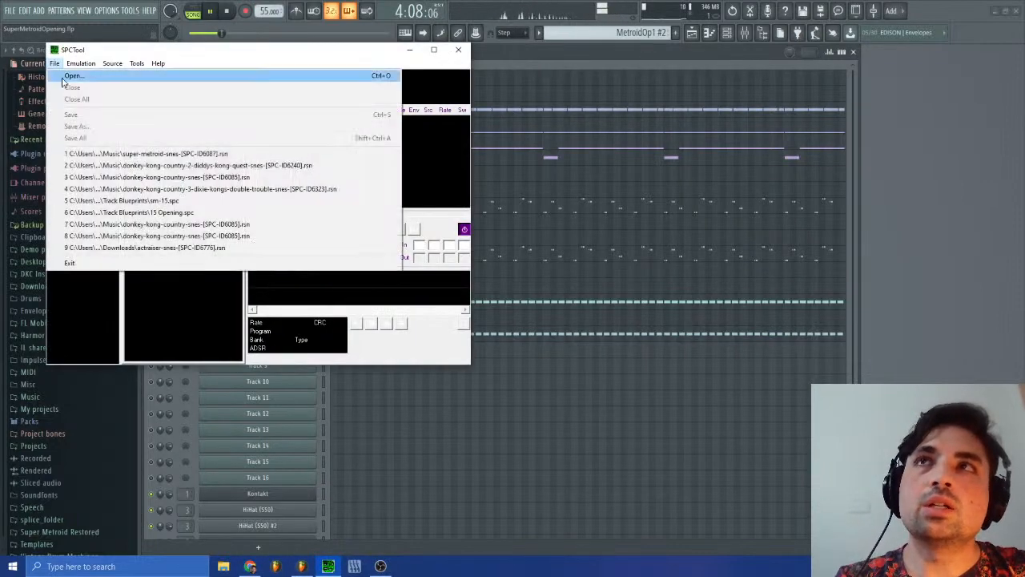
{"action": "left_click", "coordinate": [80, 153]}
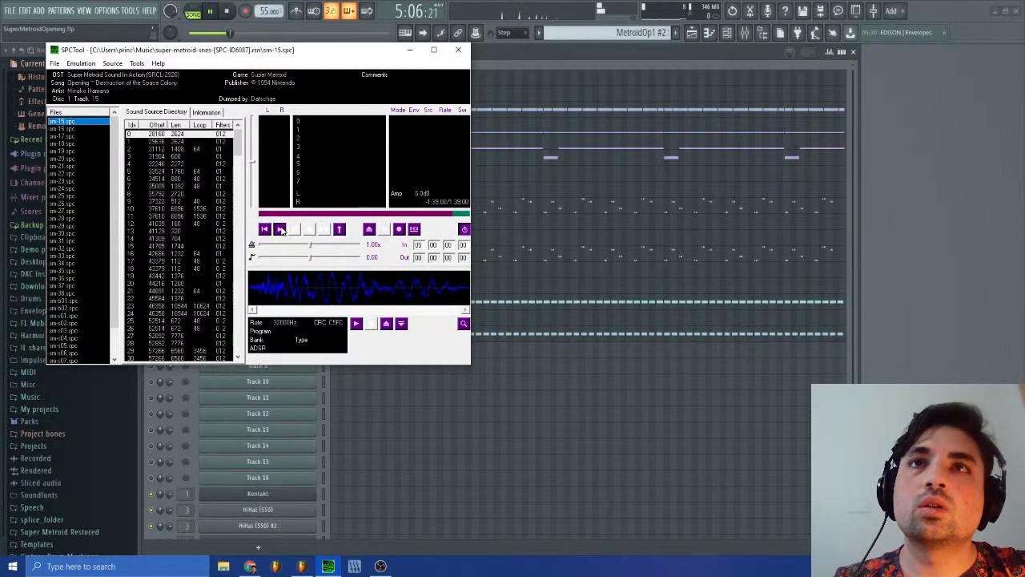
Step: Play sm-15.spc and fast-forward through the opening track
{"action": "left_click", "coordinate": [280, 230]}
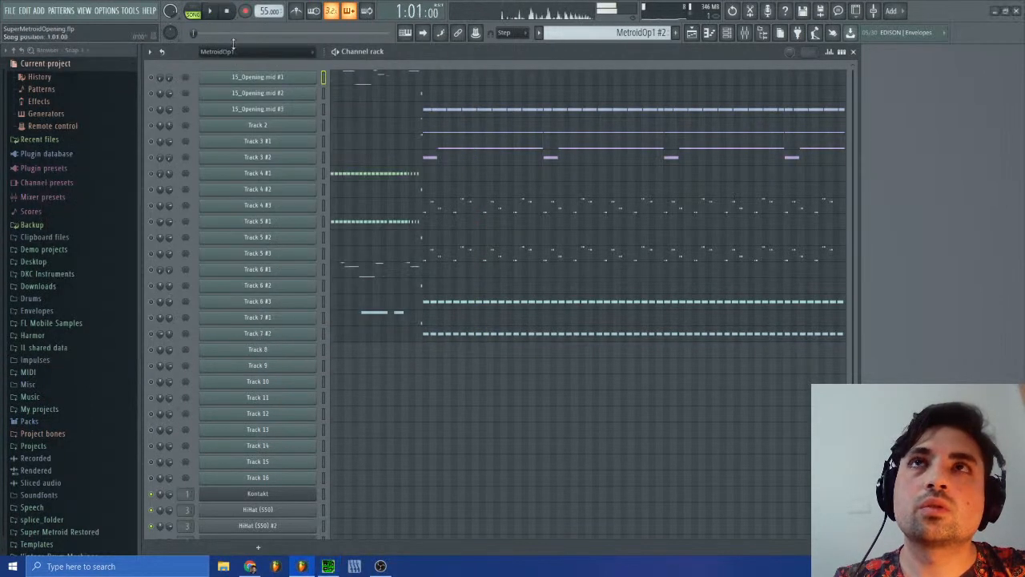
{"action": "left_click", "coordinate": [328, 566]}
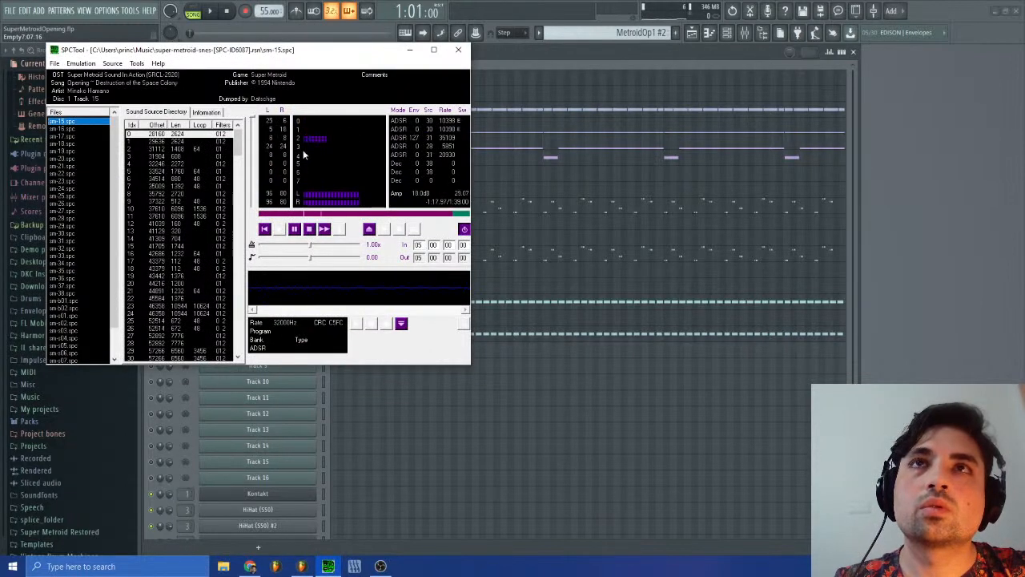
{"action": "left_click", "coordinate": [324, 231]}
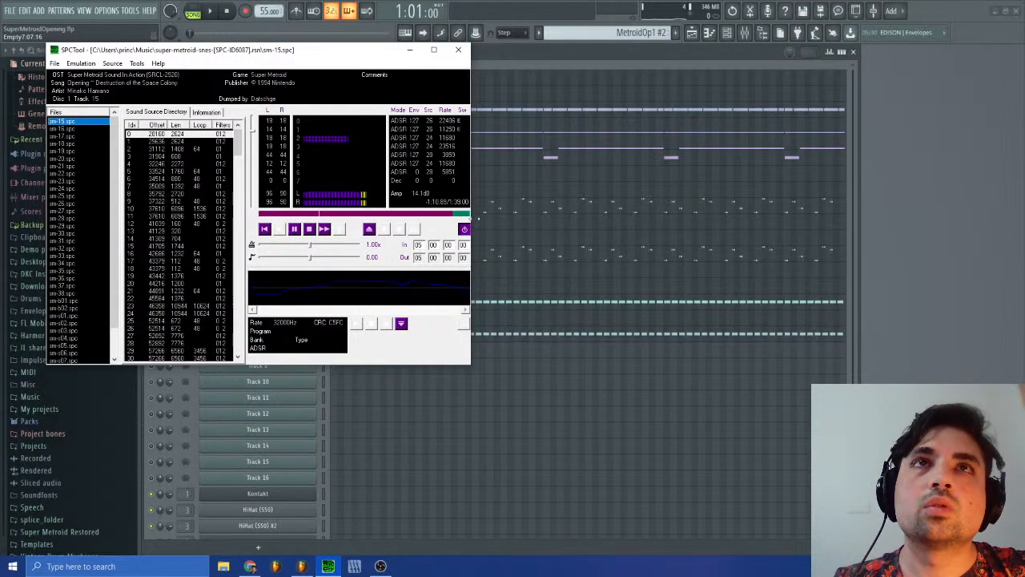
Step: Switch back to FL Studio and open the Track 6 #3 notes in the piano roll at bar 14
{"action": "left_click", "coordinate": [967, 208]}
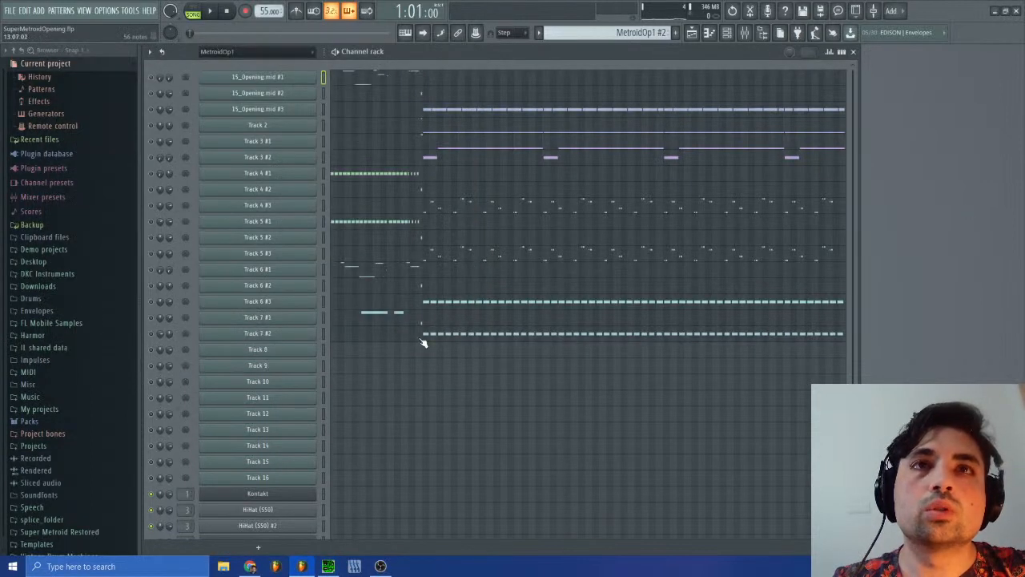
{"action": "left_click", "coordinate": [426, 306]}
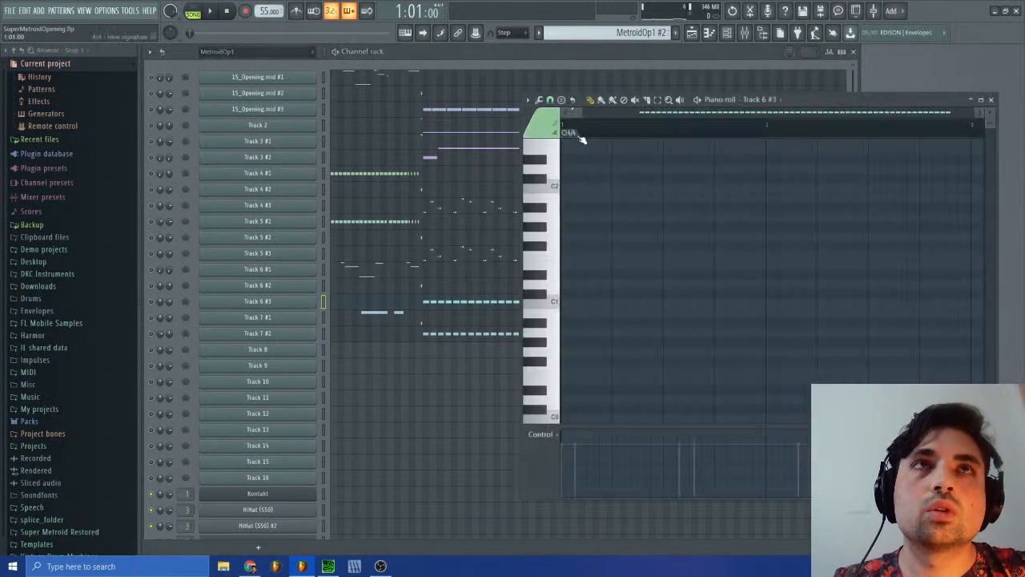
{"action": "left_click_drag", "start_coordinate": [576, 116], "coordinate": [646, 116]}
{"action": "mouse_move", "coordinate": [667, 168]}
{"action": "left_mouse_down"}
{"action": "mouse_move", "coordinate": [665, 188]}
{"action": "mouse_move", "coordinate": [665, 169]}
{"action": "left_mouse_up"}
Step: Check the Track 7 #2 notes in the piano roll, then return to the Track 6 #3 notes
{"action": "left_click", "coordinate": [426, 335]}
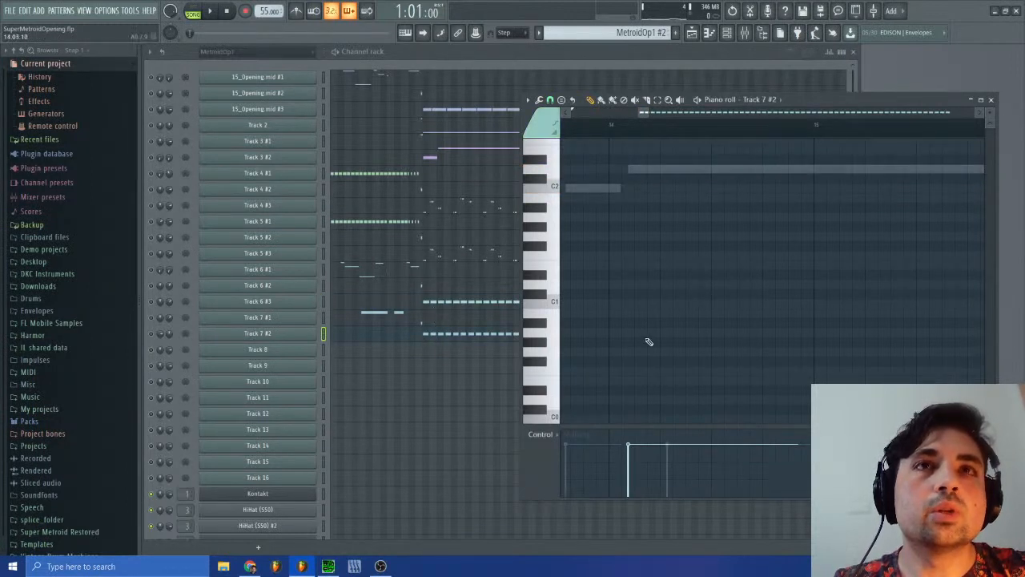
{"action": "scroll", "coordinate": [649, 342], "scroll_direction": "up", "scroll_amount": 5}
{"action": "left_click", "coordinate": [438, 305]}
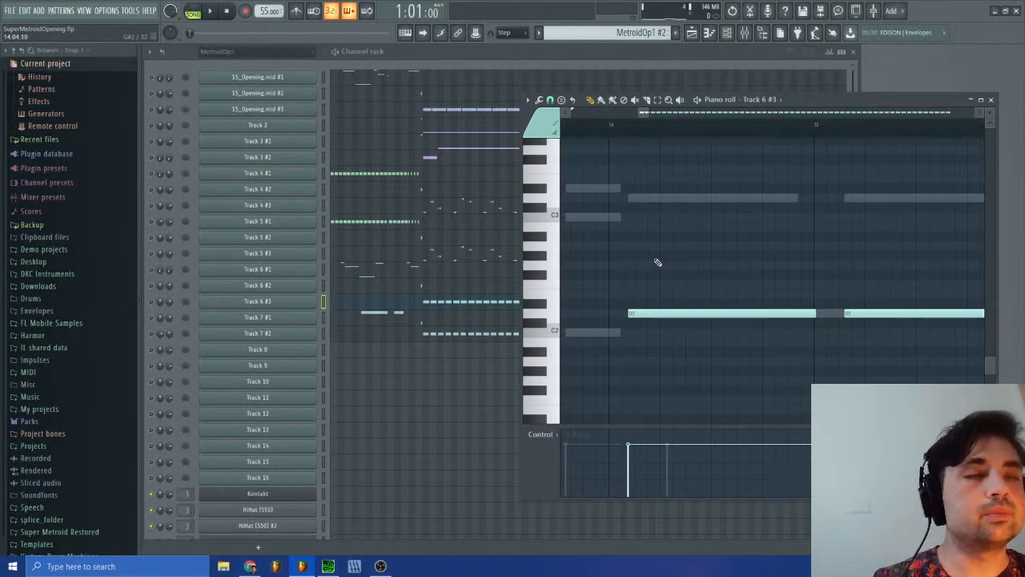
Step: Set the piano roll grid snap to 1/2 step for the Track 6 #3 notes
{"action": "scroll", "coordinate": [641, 115], "scroll_direction": "up", "scroll_amount": 3}
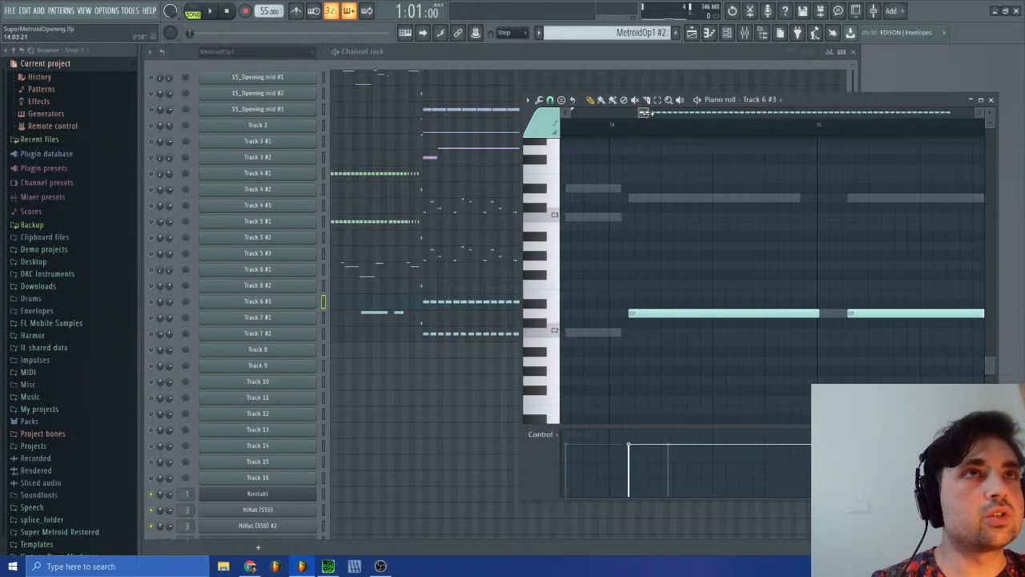
{"action": "scroll", "coordinate": [641, 114], "scroll_direction": "up", "scroll_amount": 3}
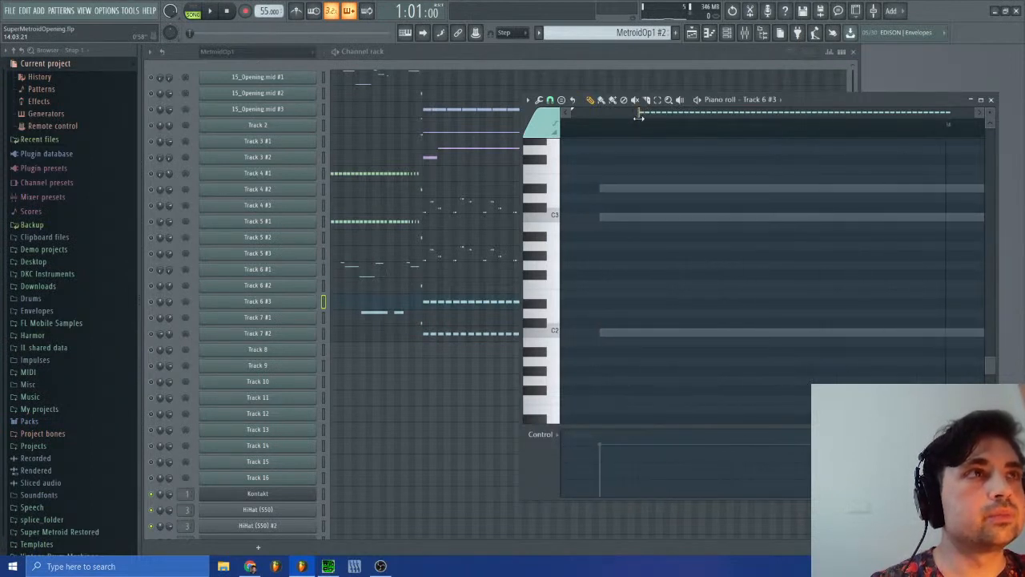
{"action": "left_click", "coordinate": [549, 100]}
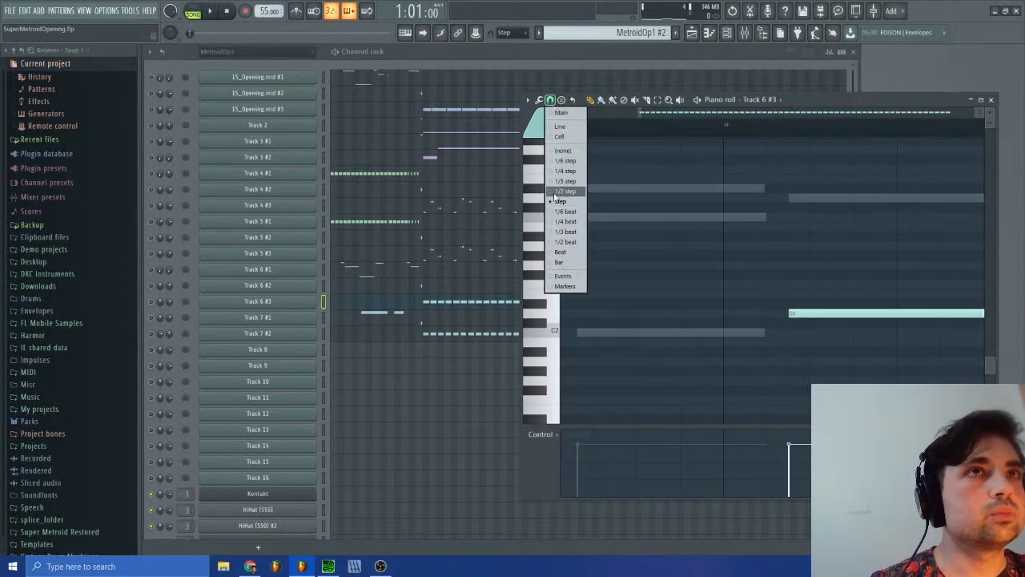
{"action": "left_click", "coordinate": [563, 191]}
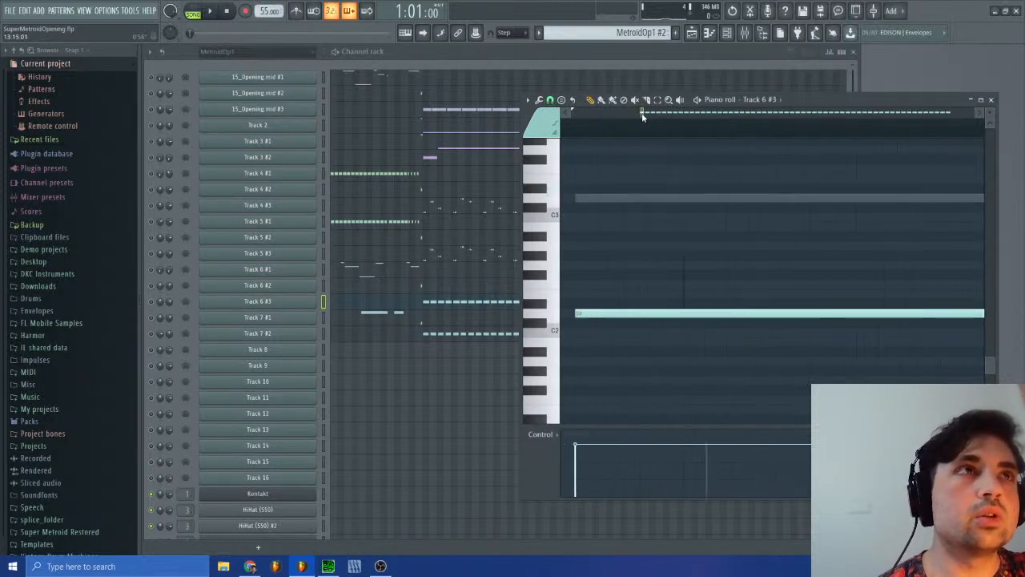
{"action": "scroll", "coordinate": [643, 114], "scroll_direction": "down", "scroll_amount": 3}
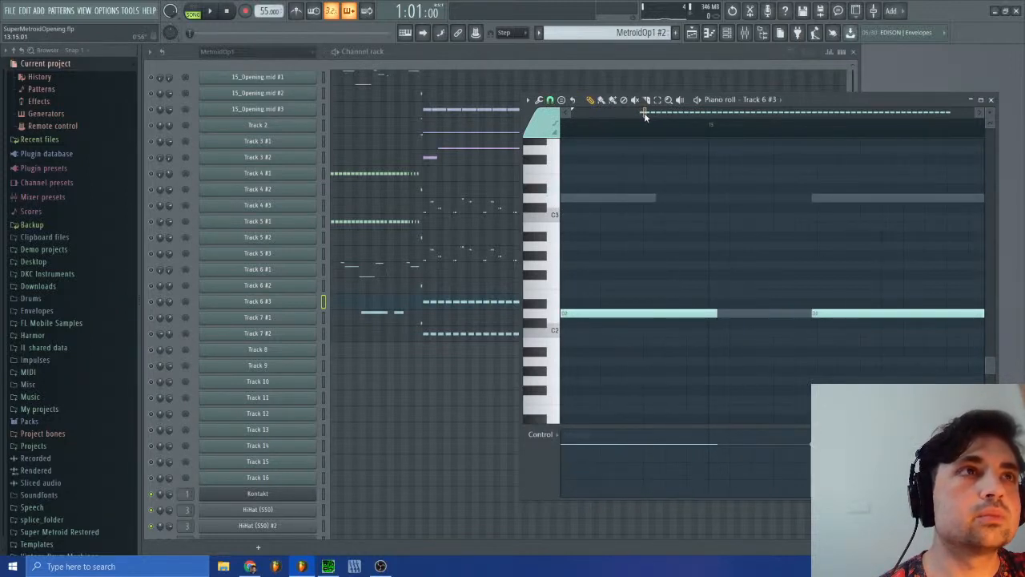
Step: Switch to SPCTool and pause the playback of sm-15.spc
{"action": "left_click", "coordinate": [301, 566]}
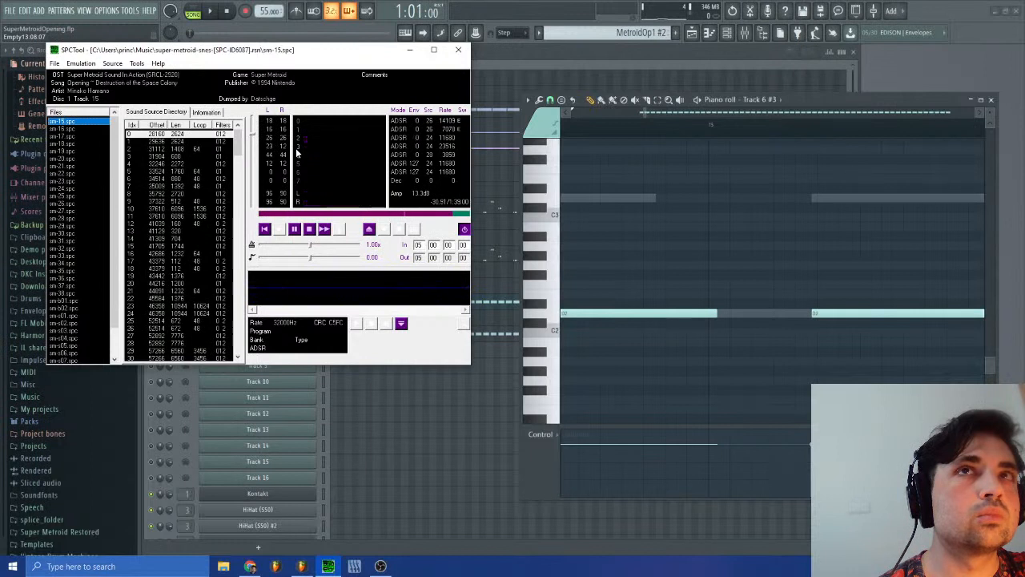
{"action": "left_click", "coordinate": [295, 231]}
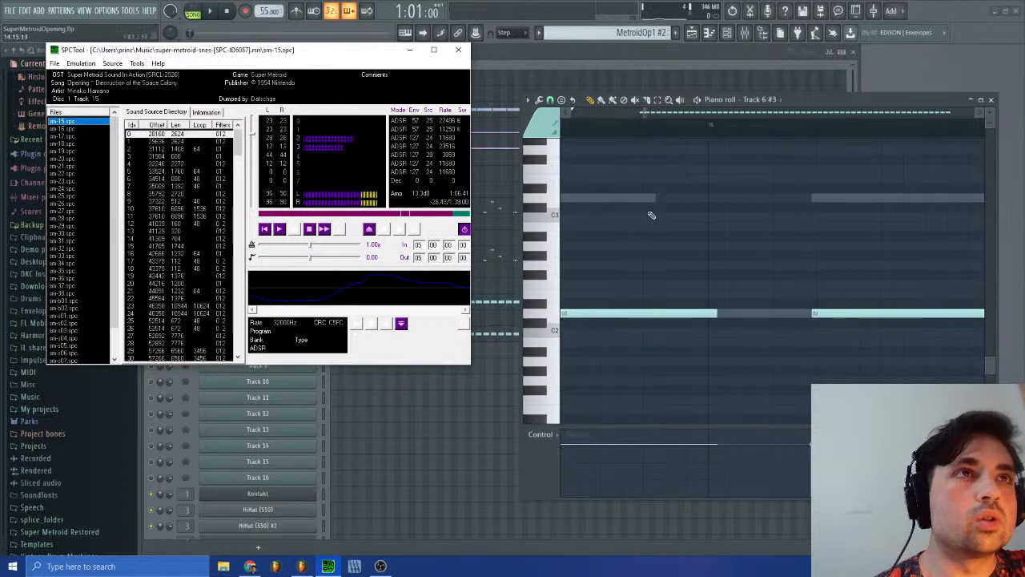
Step: Try to adjust the end of the first D2 note in Track 6 #3 near bar 15, using a 1/2 step snap
{"action": "mouse_move", "coordinate": [715, 314]}
{"action": "left_mouse_down"}
{"action": "mouse_move", "coordinate": [657, 322]}
{"action": "mouse_move", "coordinate": [717, 321]}
{"action": "left_mouse_up"}
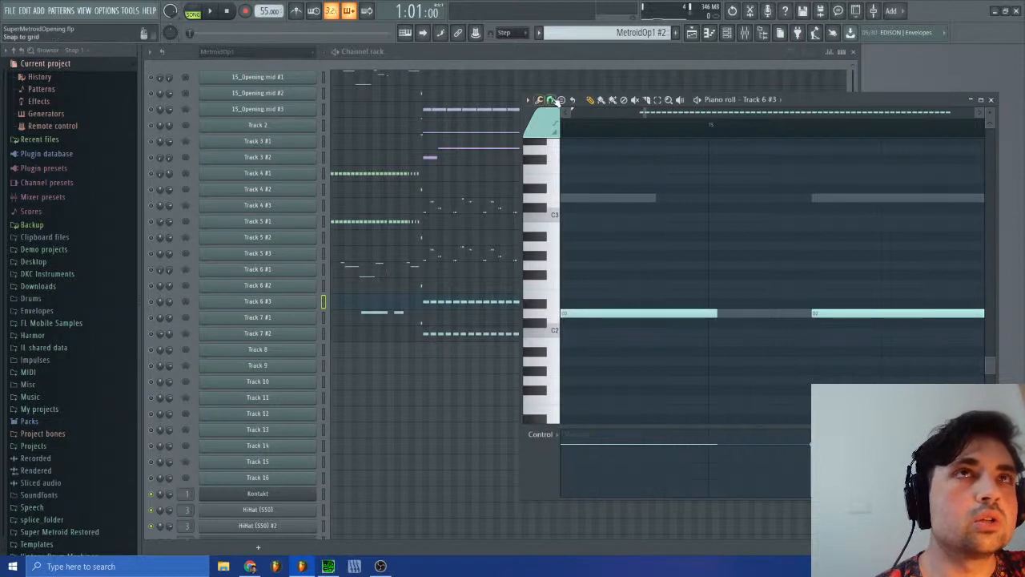
{"action": "left_click", "coordinate": [553, 101]}
{"action": "left_click", "coordinate": [567, 192]}
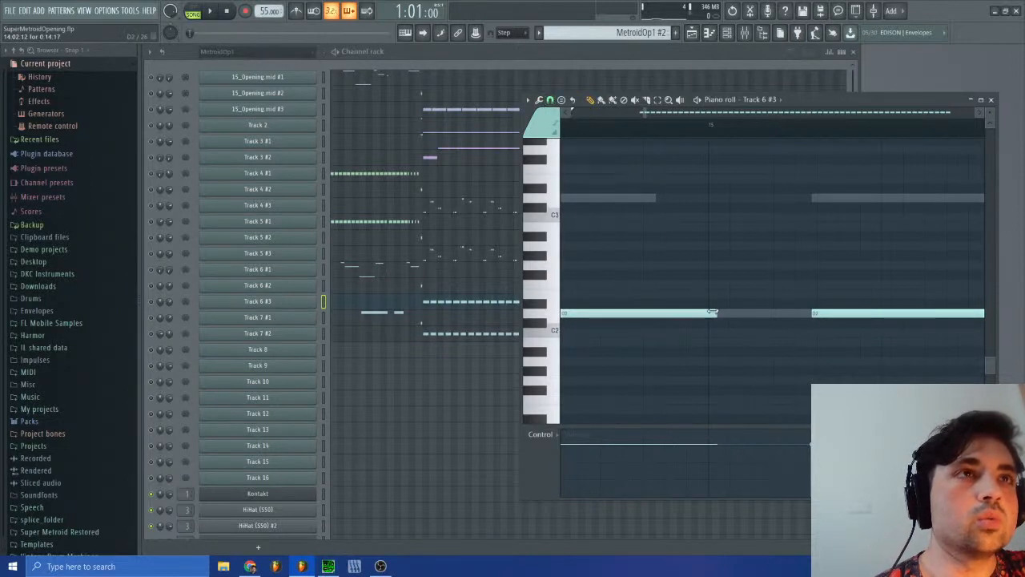
{"action": "mouse_move", "coordinate": [713, 312]}
{"action": "left_mouse_down"}
{"action": "mouse_move", "coordinate": [654, 320]}
{"action": "mouse_move", "coordinate": [714, 316]}
{"action": "left_mouse_up"}
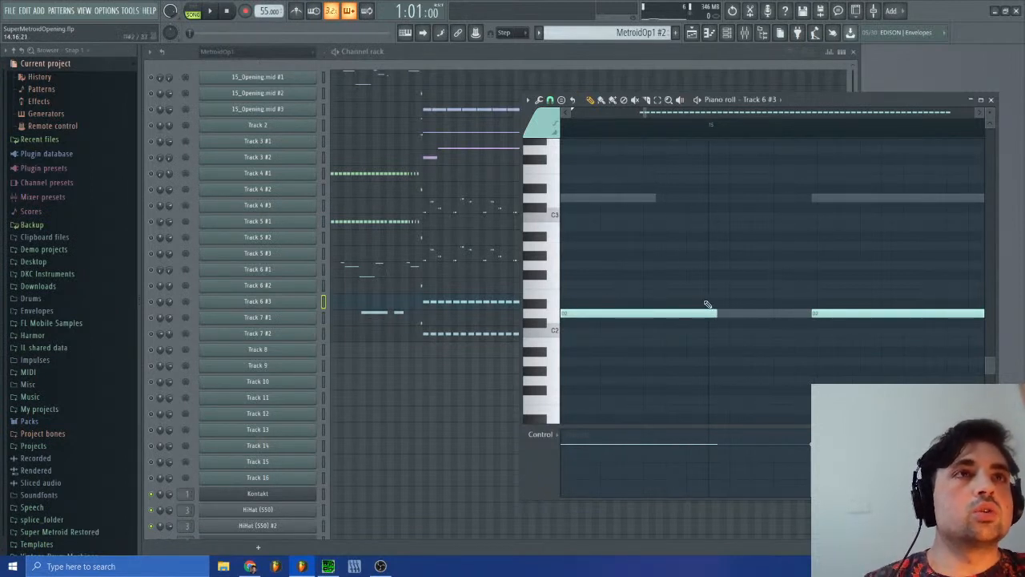
Step: Undo the piano roll note edits by reverting the project history to Last reset
{"action": "left_click_drag", "start_coordinate": [644, 112], "coordinate": [659, 117]}
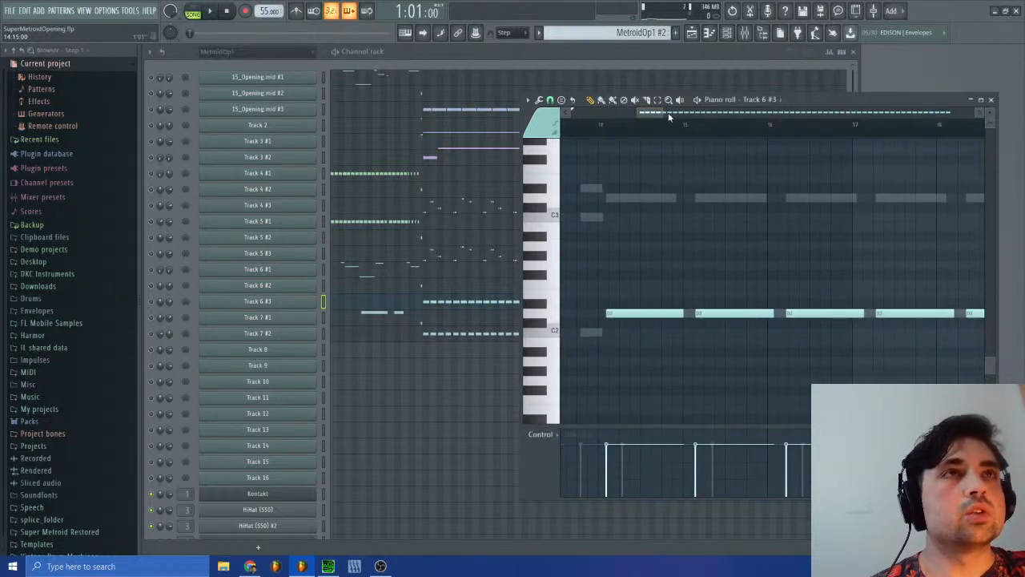
{"action": "mouse_move", "coordinate": [657, 114]}
{"action": "left_mouse_down"}
{"action": "mouse_move", "coordinate": [668, 112]}
{"action": "mouse_move", "coordinate": [645, 115]}
{"action": "left_mouse_up"}
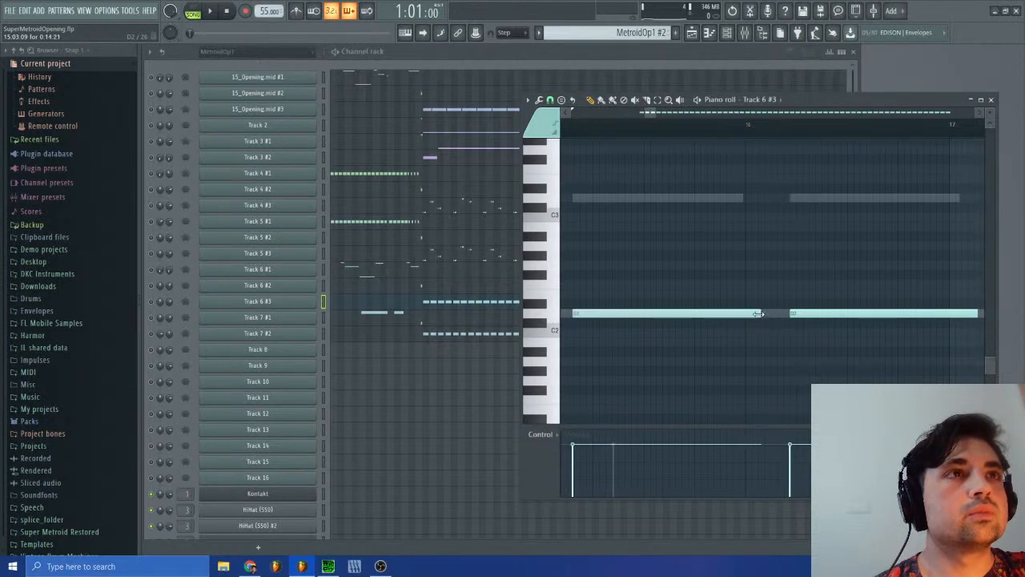
{"action": "left_click", "coordinate": [39, 76]}
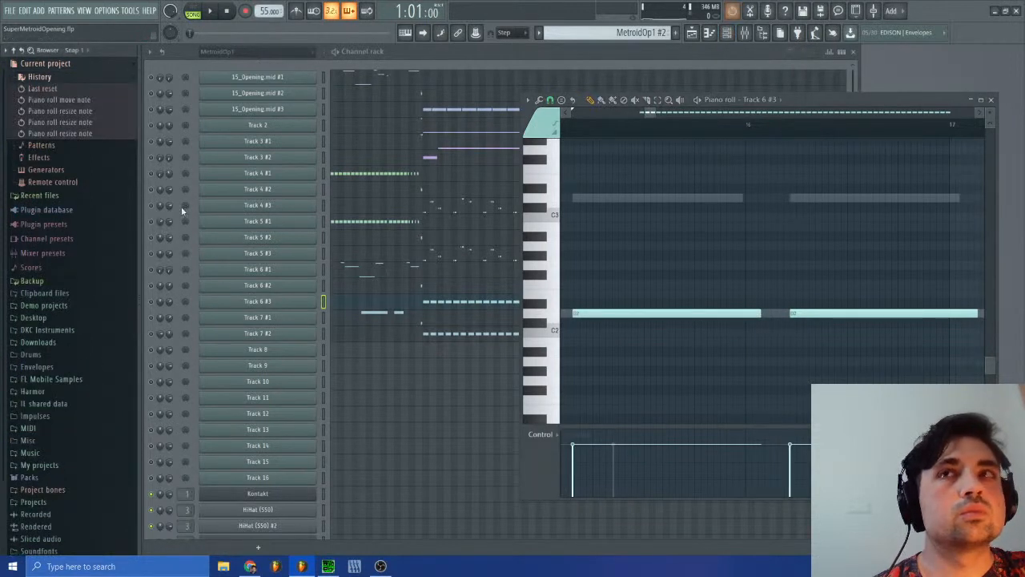
{"action": "left_click", "coordinate": [44, 88]}
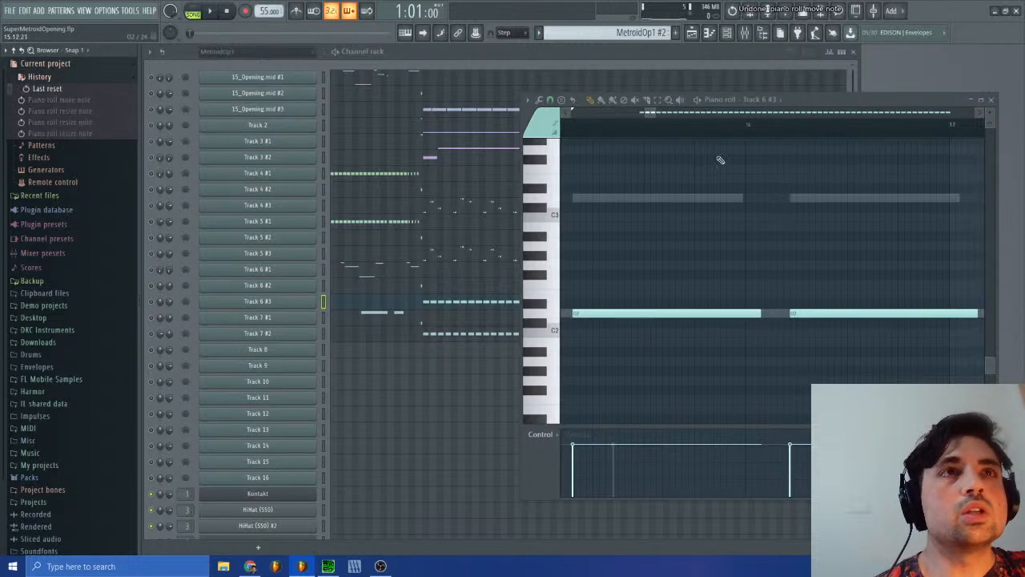
Step: Examine the run of repeated D2 notes in Track 6 #3 from bar 14 onward
{"action": "left_click_drag", "start_coordinate": [659, 112], "coordinate": [633, 117]}
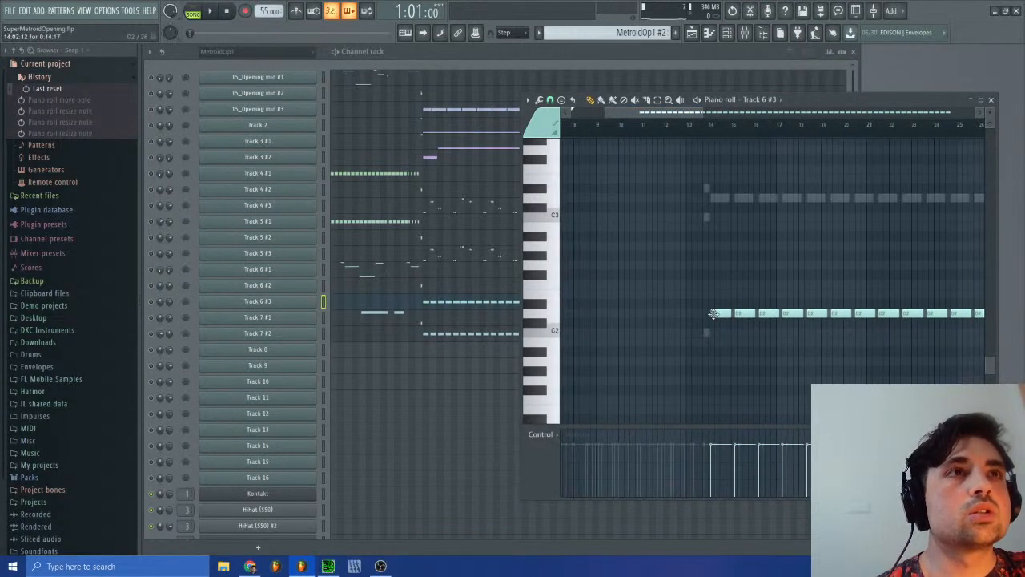
{"action": "left_click", "coordinate": [714, 313]}
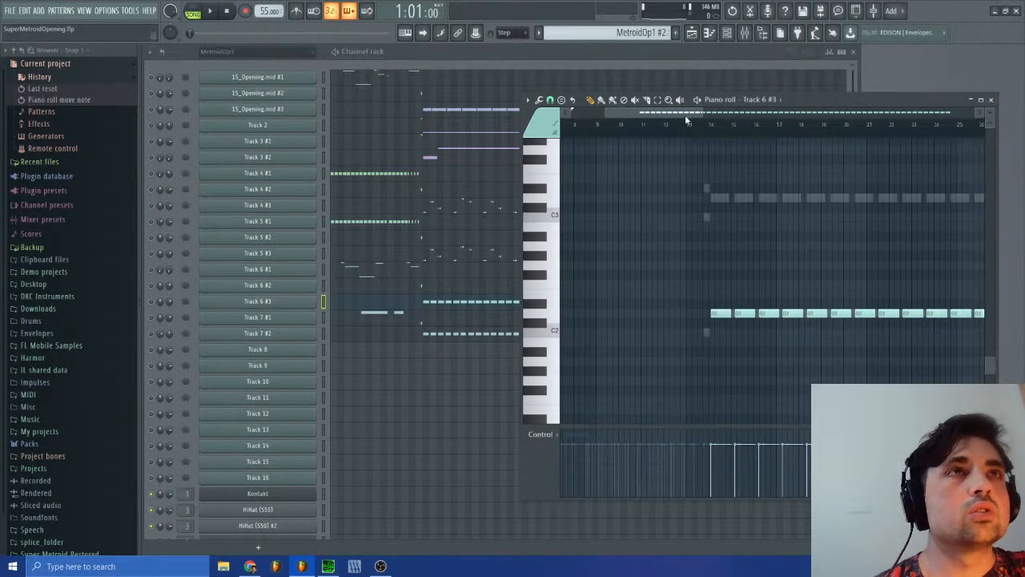
{"action": "mouse_move", "coordinate": [685, 114]}
{"action": "left_mouse_down"}
{"action": "mouse_move", "coordinate": [871, 114]}
{"action": "mouse_move", "coordinate": [702, 119]}
{"action": "left_mouse_up"}
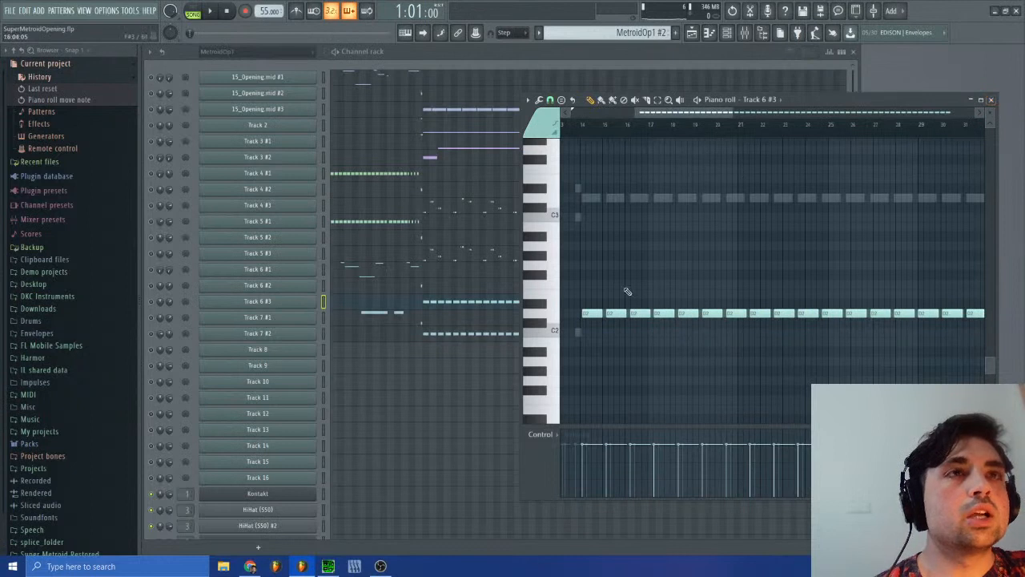
Step: Switch to SPCTool, restart sm-15.spc from the beginning and skip ahead in the track
{"action": "left_click", "coordinate": [327, 567]}
{"action": "left_click", "coordinate": [308, 229]}
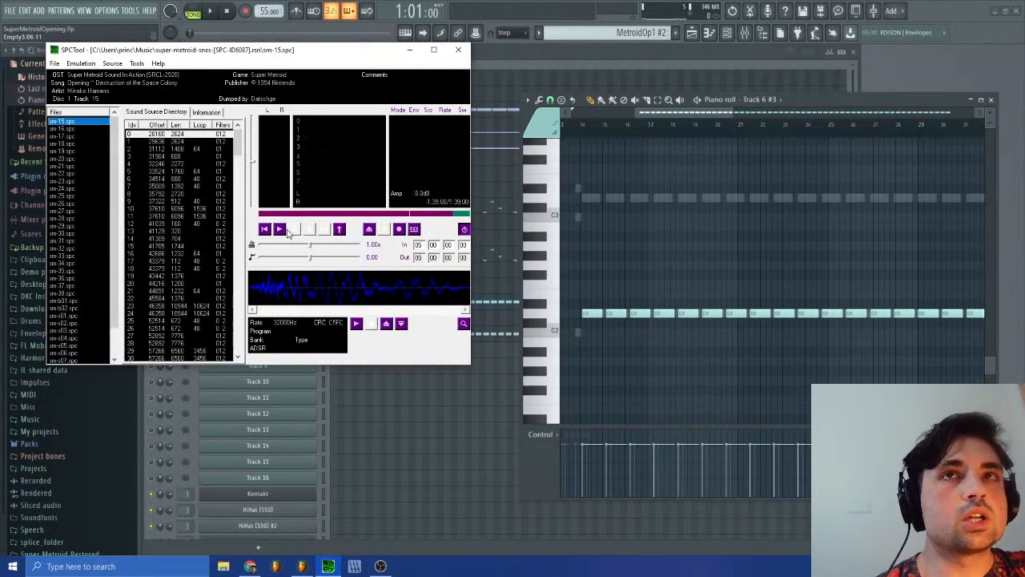
{"action": "left_click", "coordinate": [282, 230]}
{"action": "left_click", "coordinate": [308, 215]}
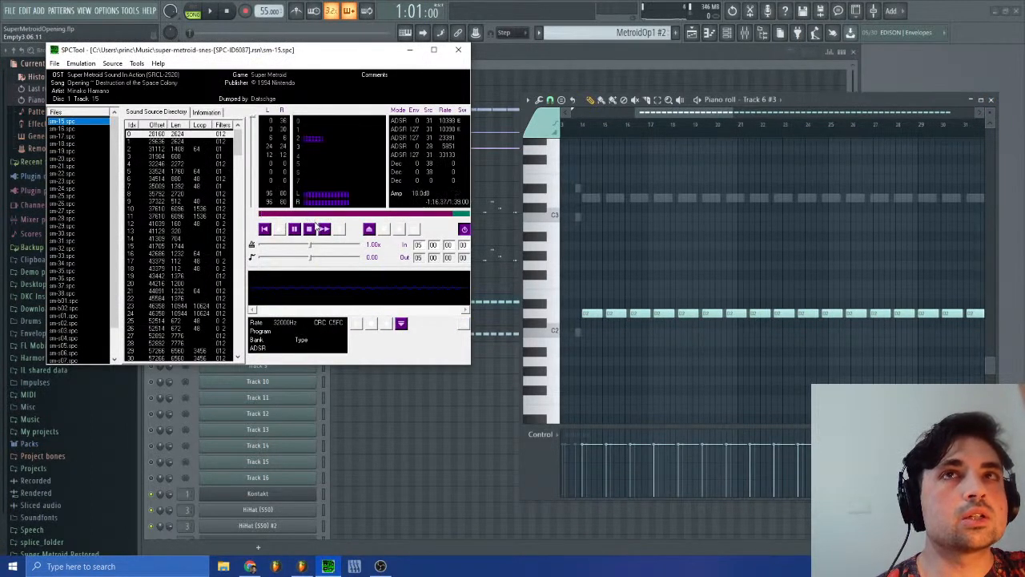
{"action": "left_click", "coordinate": [325, 230]}
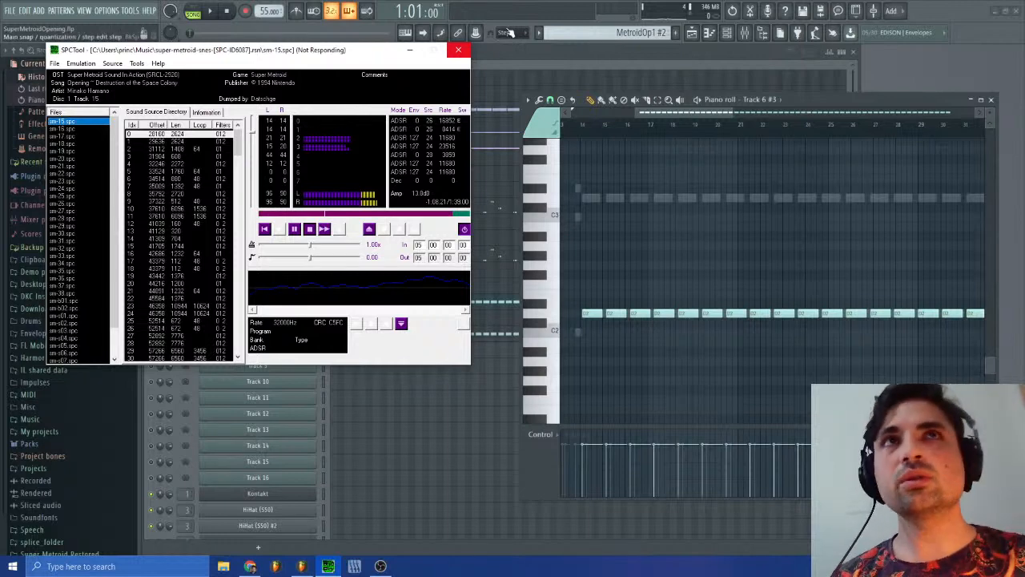
Step: Force the unresponsive SPCTool program to close
{"action": "left_click", "coordinate": [461, 51]}
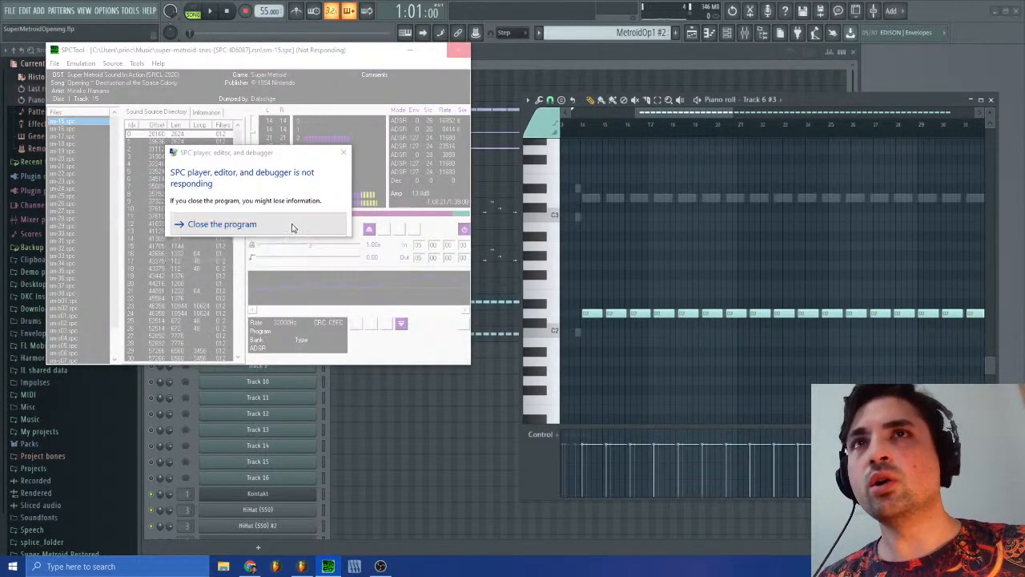
{"action": "left_click", "coordinate": [303, 228]}
{"action": "left_click", "coordinate": [324, 238]}
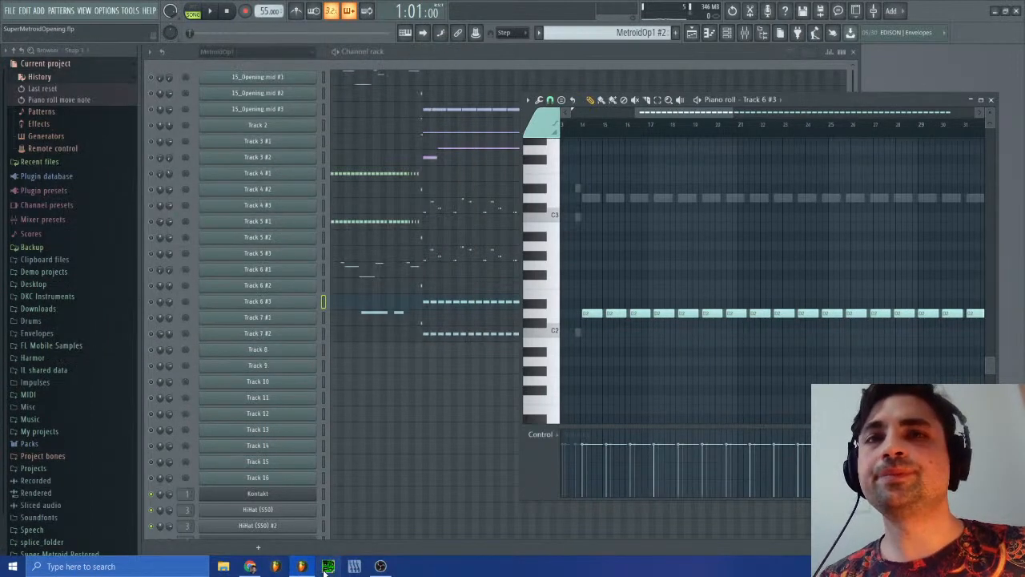
Step: Reopen super-metroid-snes-[SPC-ID6087].rsn in the relaunched SPCTool and play sm-15.spc
{"action": "left_click", "coordinate": [110, 118]}
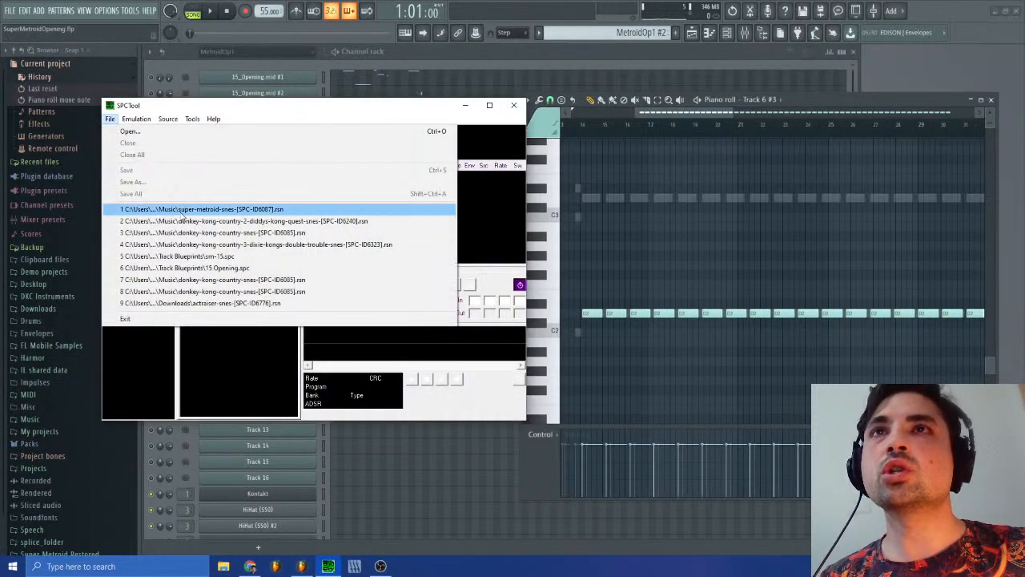
{"action": "left_click", "coordinate": [160, 208]}
{"action": "left_click", "coordinate": [335, 284]}
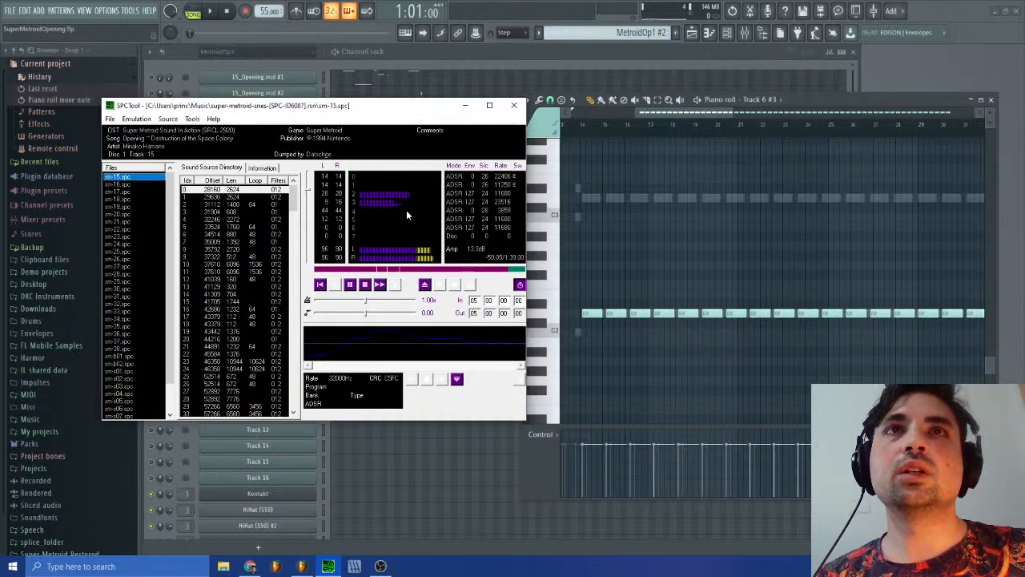
Step: Return to FL Studio, open the channel panning events of Track 7 #2 and show the first ones beside the Track 6 #3 notes
{"action": "left_click", "coordinate": [689, 109]}
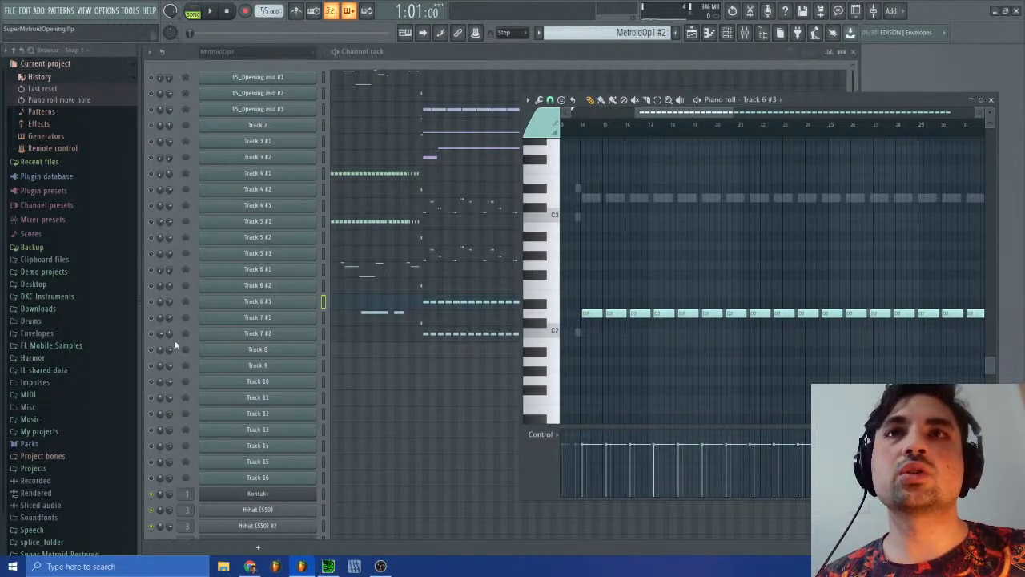
{"action": "right_click", "coordinate": [158, 340]}
{"action": "left_click", "coordinate": [217, 361]}
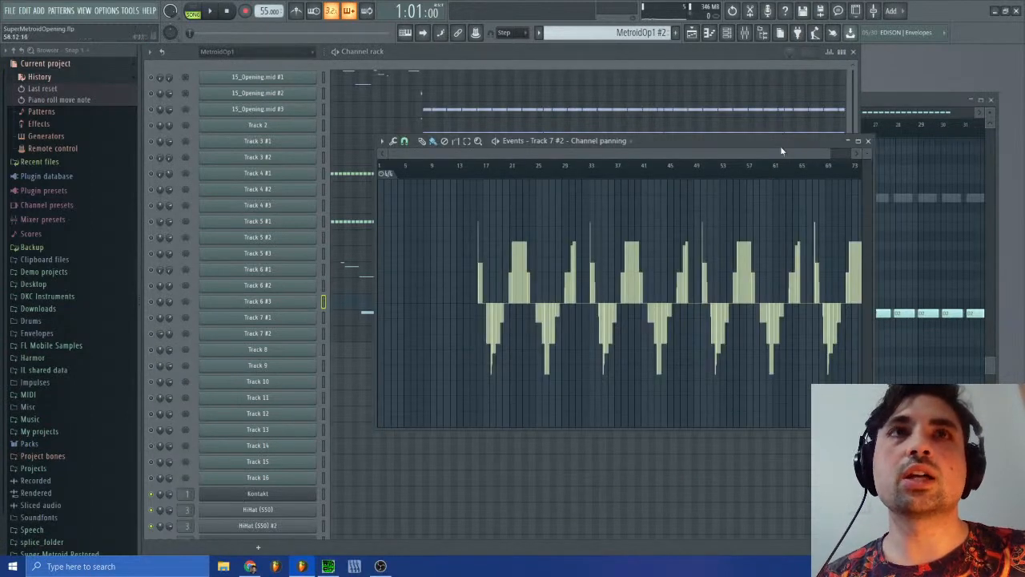
{"action": "left_click_drag", "start_coordinate": [822, 151], "coordinate": [640, 183]}
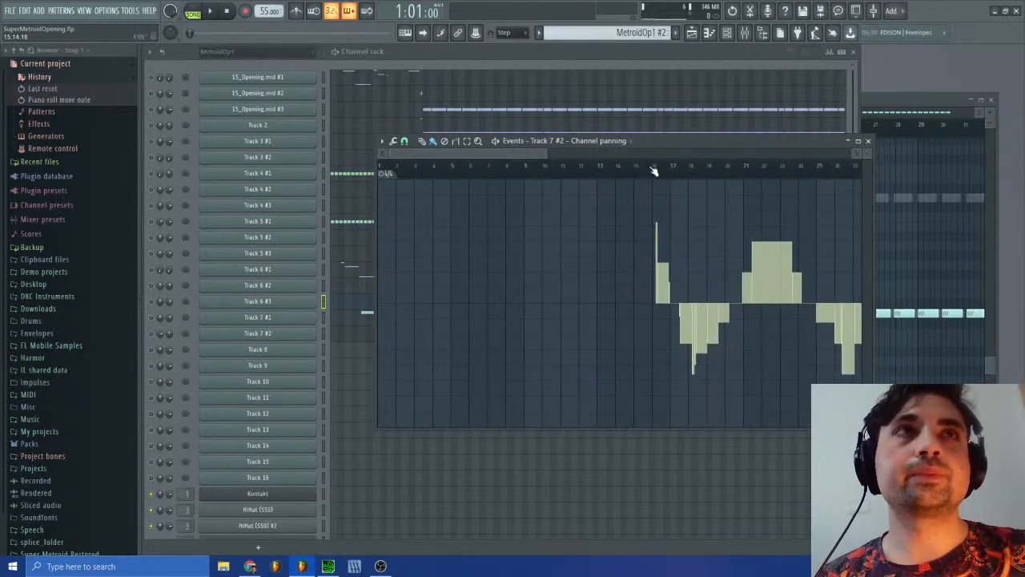
{"action": "left_click_drag", "start_coordinate": [700, 145], "coordinate": [521, 167]}
Step: Compare the first Track 7 #2 panning event at bar 16 with the first Track 6 #3 note at bar 14 using the playhead
{"action": "left_click", "coordinate": [892, 99]}
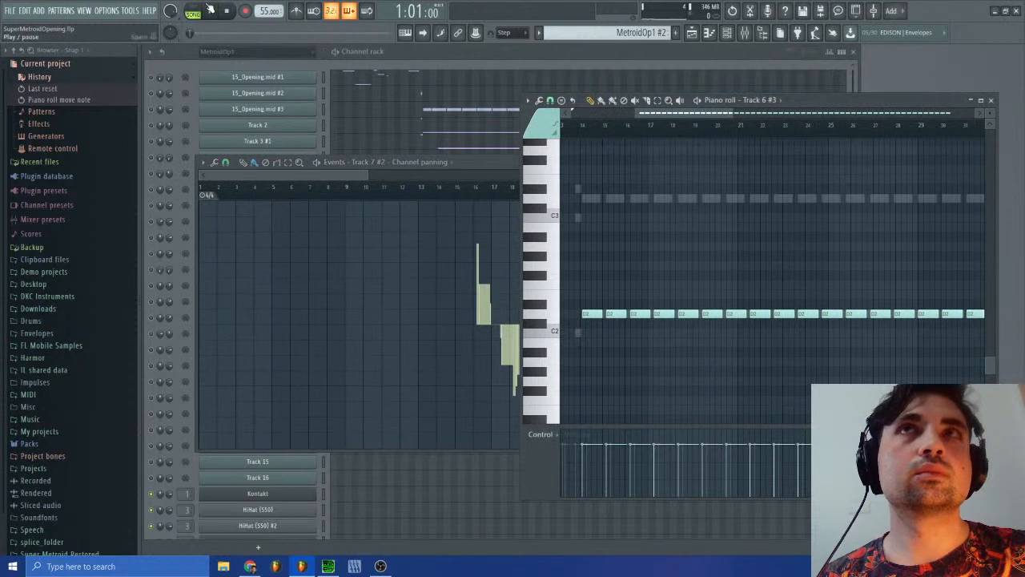
{"action": "left_click", "coordinate": [478, 188]}
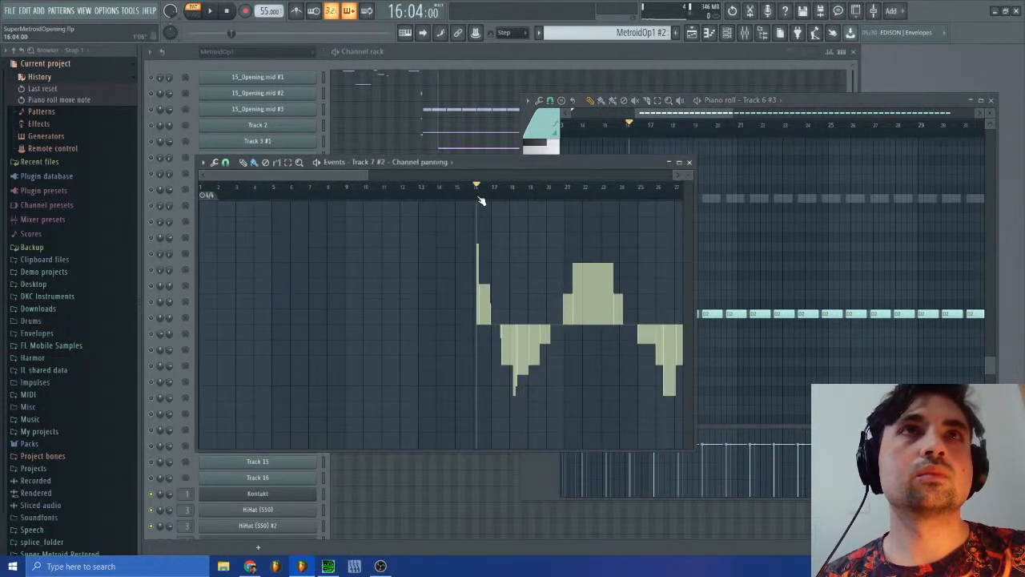
{"action": "left_click_drag", "start_coordinate": [478, 197], "coordinate": [476, 199]}
{"action": "left_click_drag", "start_coordinate": [701, 113], "coordinate": [690, 117]}
{"action": "left_click", "coordinate": [627, 132]}
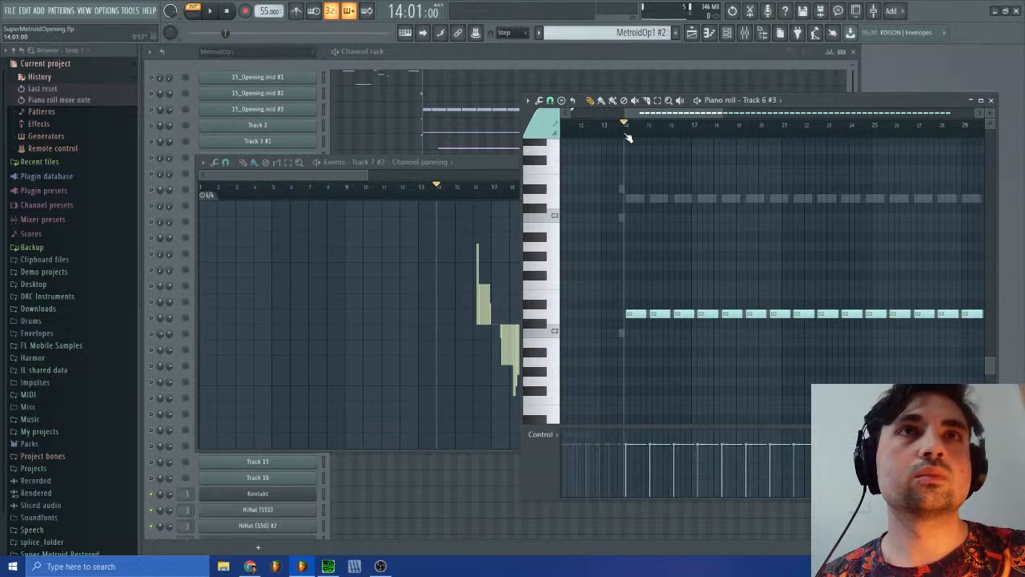
{"action": "left_click", "coordinate": [430, 173]}
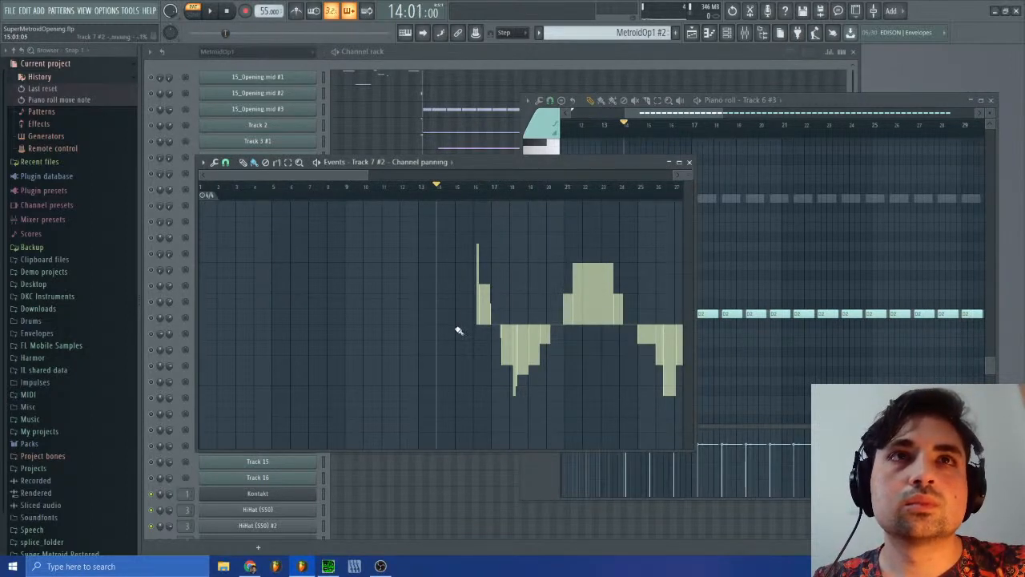
Step: Examine one full panning cycle of Track 7 #2, placing the playhead at bar 31 and at bar 16
{"action": "left_click_drag", "start_coordinate": [651, 169], "coordinate": [628, 250]}
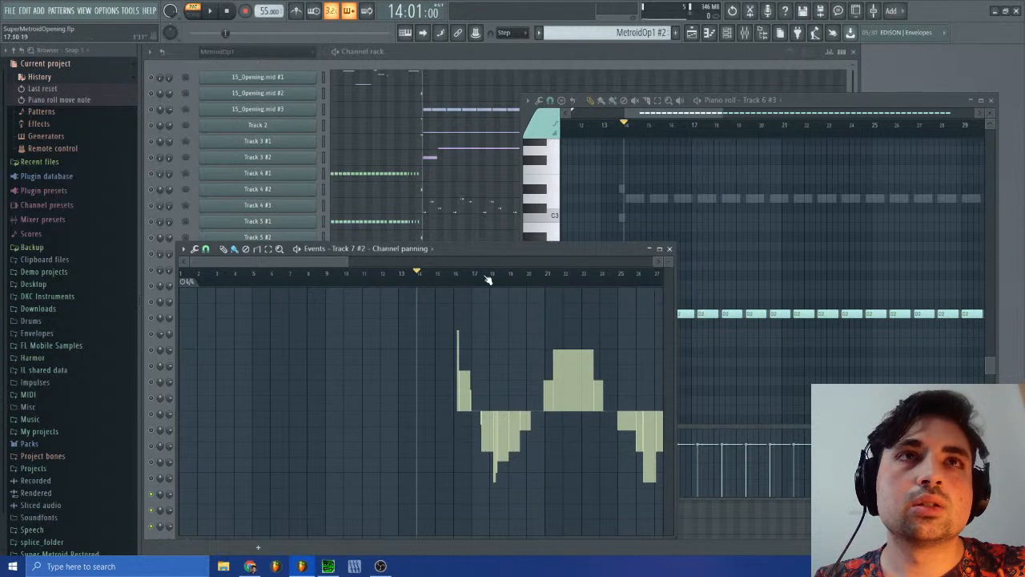
{"action": "left_click_drag", "start_coordinate": [488, 278], "coordinate": [589, 287]}
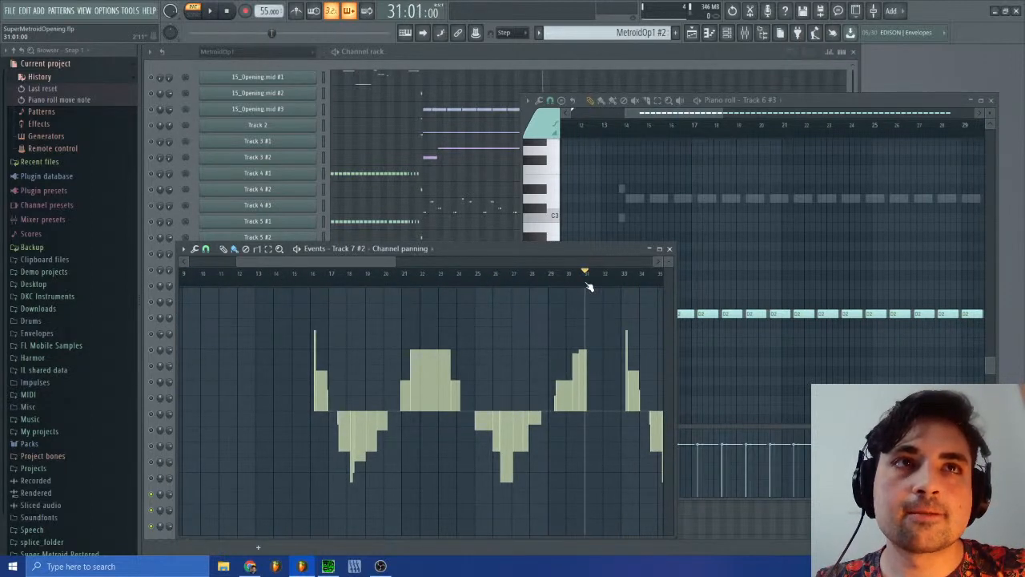
{"action": "left_click_drag", "start_coordinate": [588, 286], "coordinate": [589, 287]}
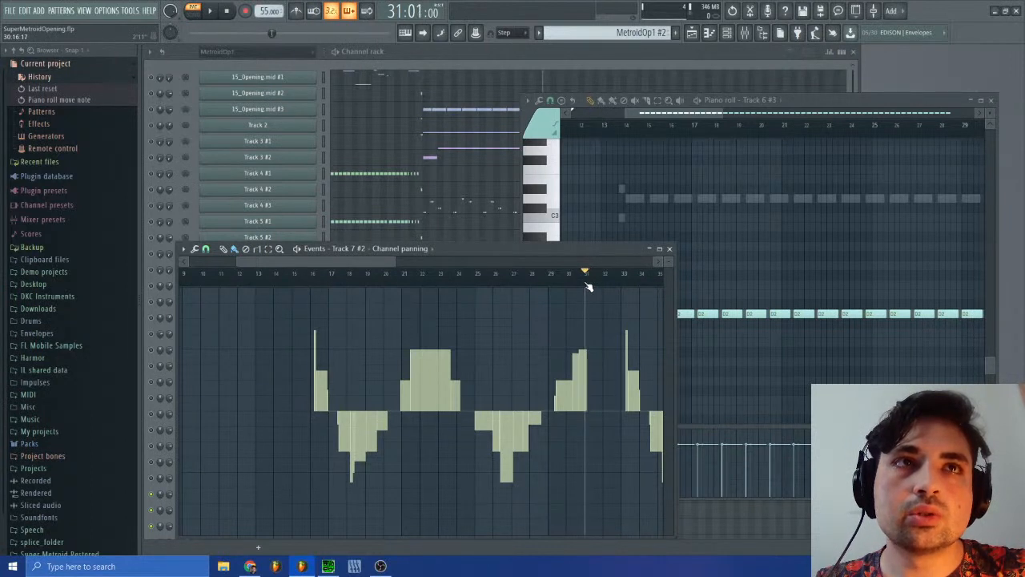
{"action": "left_click_drag", "start_coordinate": [314, 277], "coordinate": [313, 277]}
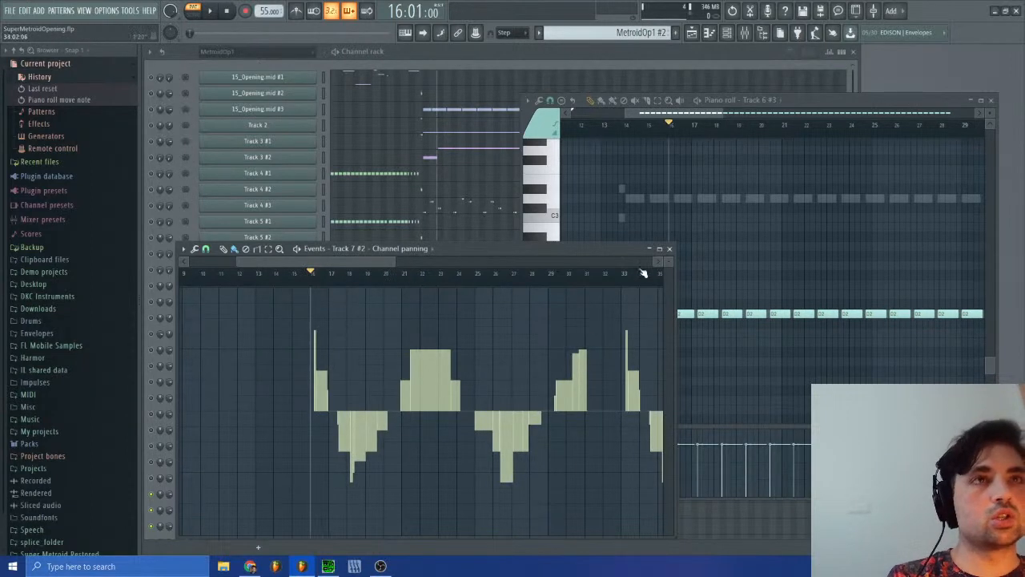
Step: Select the Track 7 #2 panning cycle from bar 16 to bar 33 and compare it with the Track 6 #3 notes
{"action": "left_click_drag", "start_coordinate": [626, 282], "coordinate": [314, 319]}
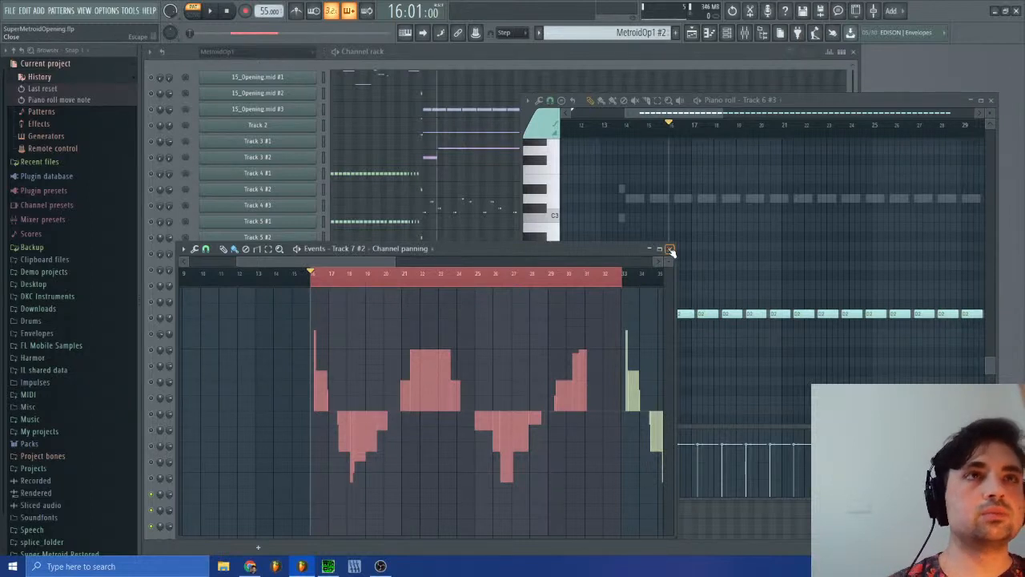
{"action": "left_click_drag", "start_coordinate": [697, 116], "coordinate": [699, 119]}
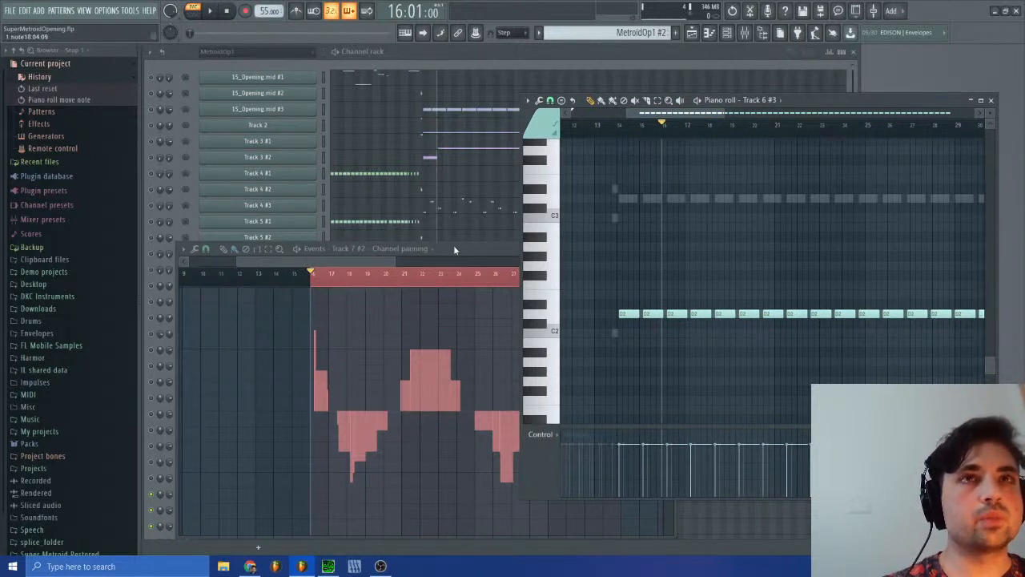
{"action": "left_click", "coordinate": [376, 258]}
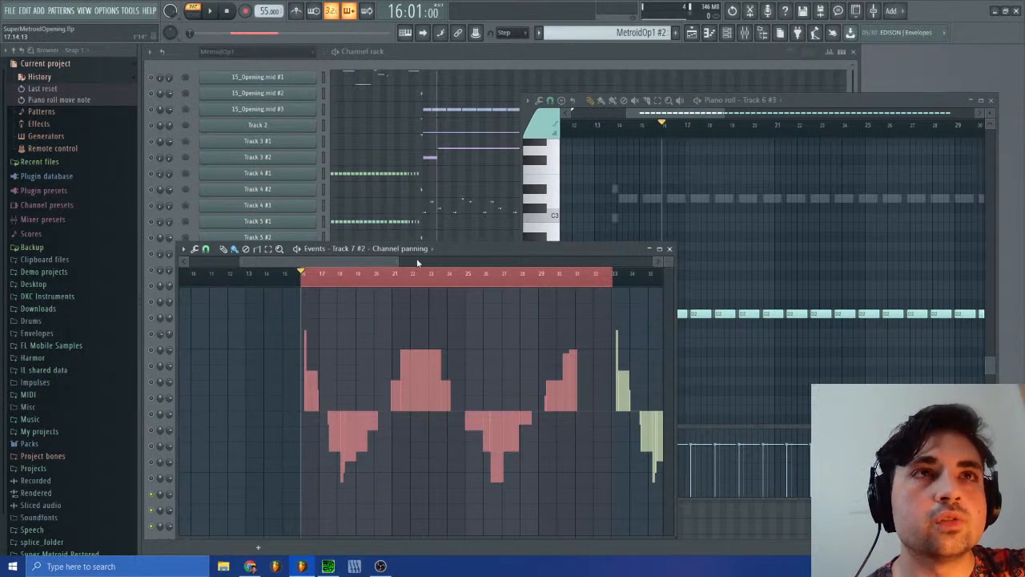
{"action": "left_click", "coordinate": [689, 115]}
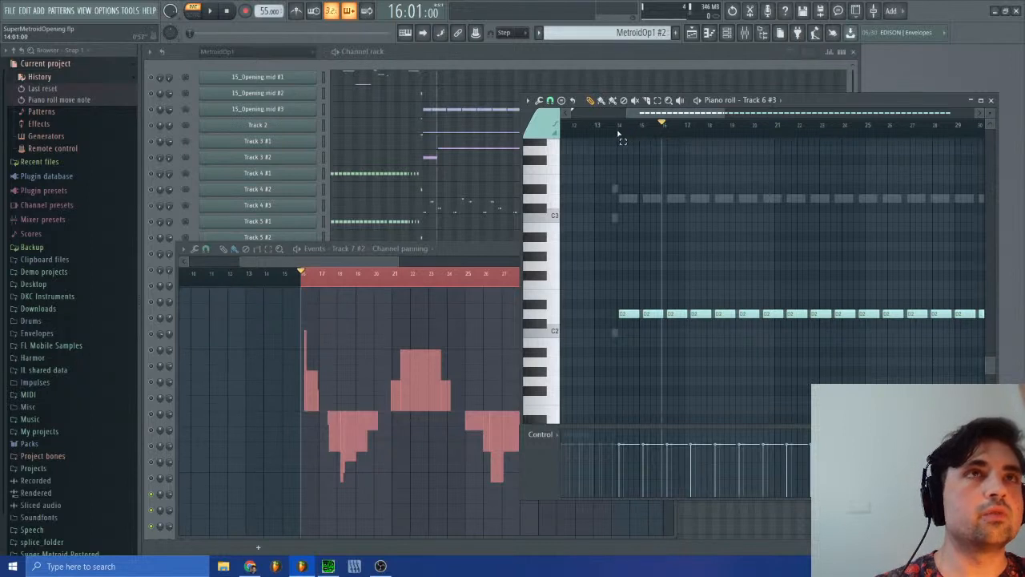
Step: Copy the D2 notes of Track 6 #3 from bar 14 to bar 31 and close its piano roll
{"action": "left_click_drag", "start_coordinate": [618, 133], "coordinate": [659, 136]}
{"action": "left_click_drag", "start_coordinate": [624, 281], "coordinate": [889, 361]}
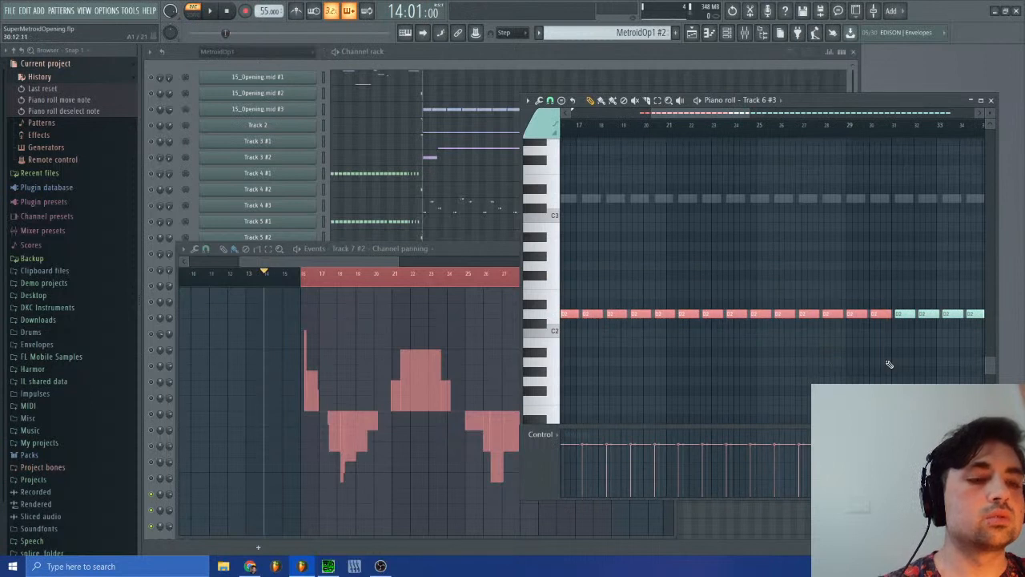
{"action": "left_click", "coordinate": [992, 99]}
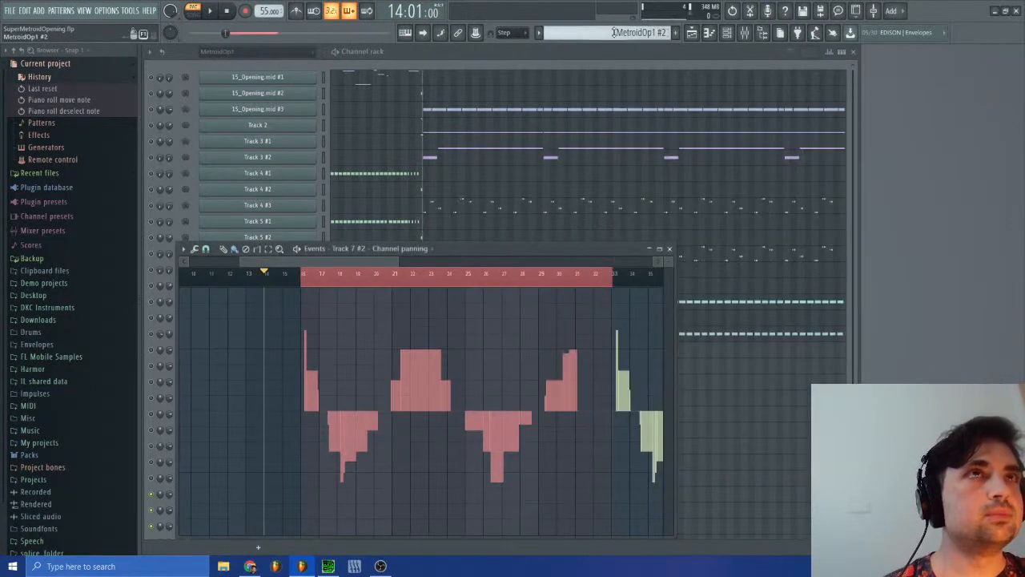
Step: Switch to the Bass pattern and open the piano roll of the Synth Lead channel
{"action": "left_click", "coordinate": [641, 32]}
{"action": "left_click", "coordinate": [639, 91]}
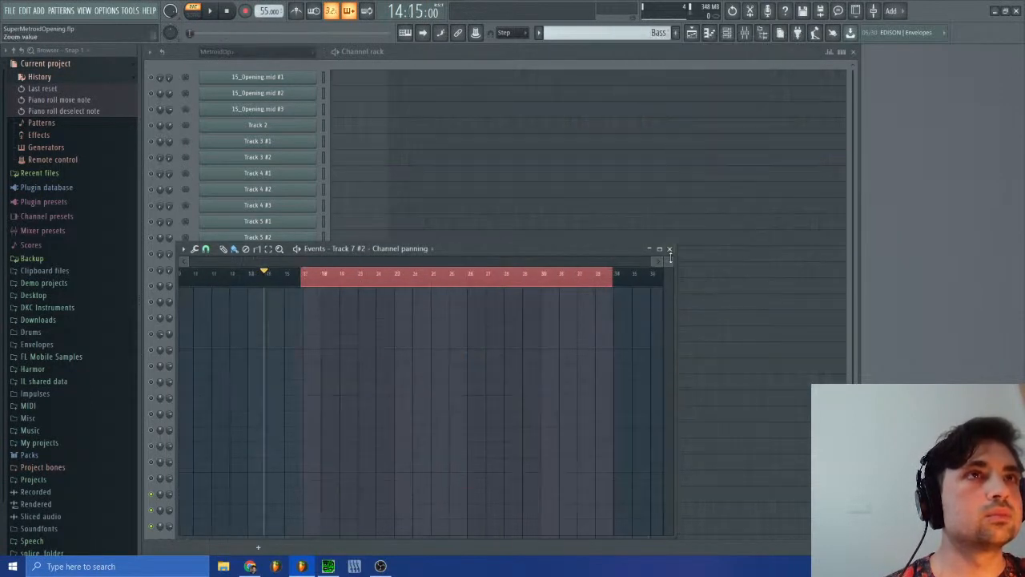
{"action": "scroll", "coordinate": [486, 432], "scroll_direction": "down", "scroll_amount": 4}
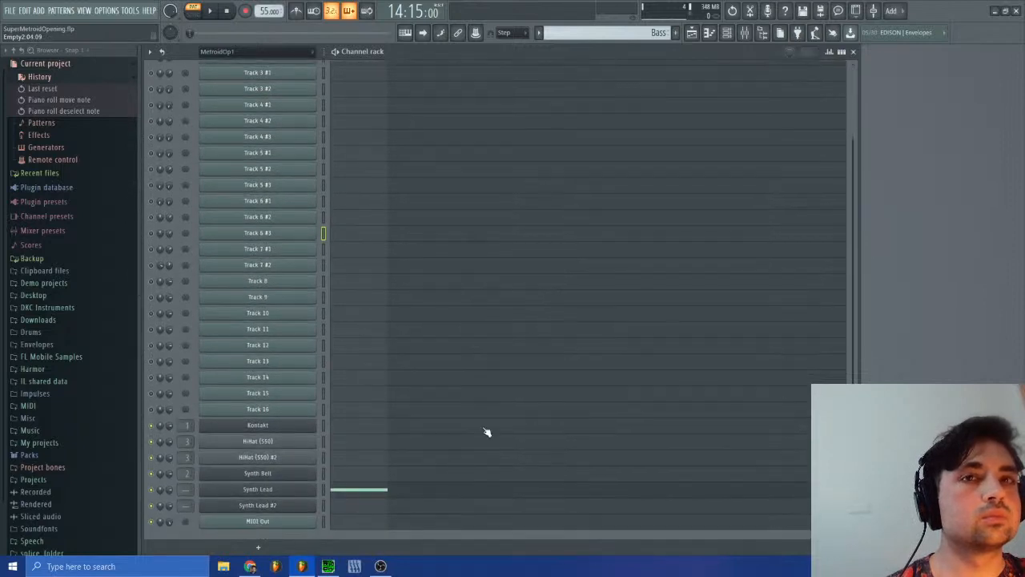
{"action": "left_click", "coordinate": [400, 492]}
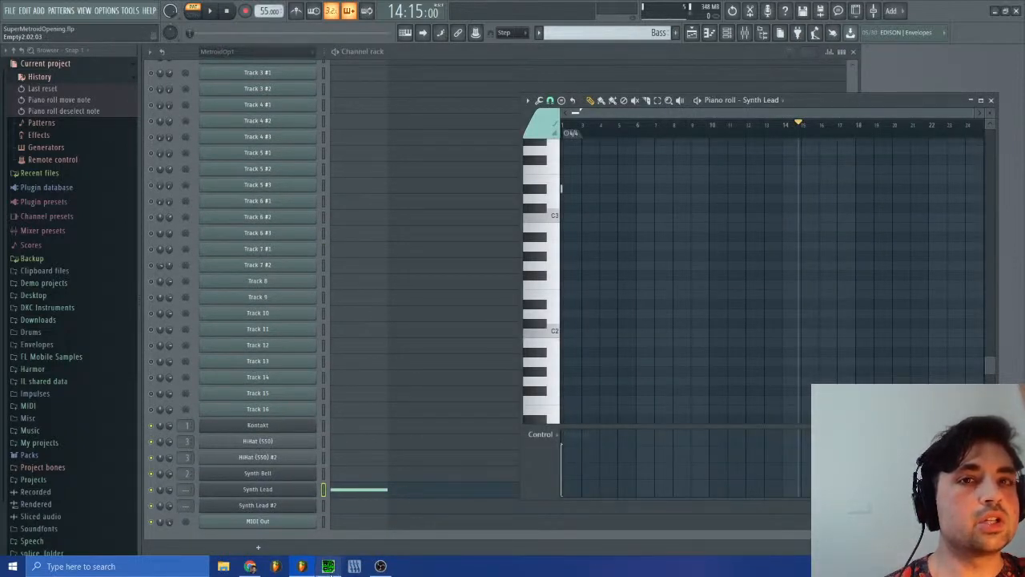
Step: Switch to SPCTool, play a moment of sm-15.spc, pause it and return to FL Studio
{"action": "left_click", "coordinate": [328, 566]}
{"action": "left_click", "coordinate": [334, 284]}
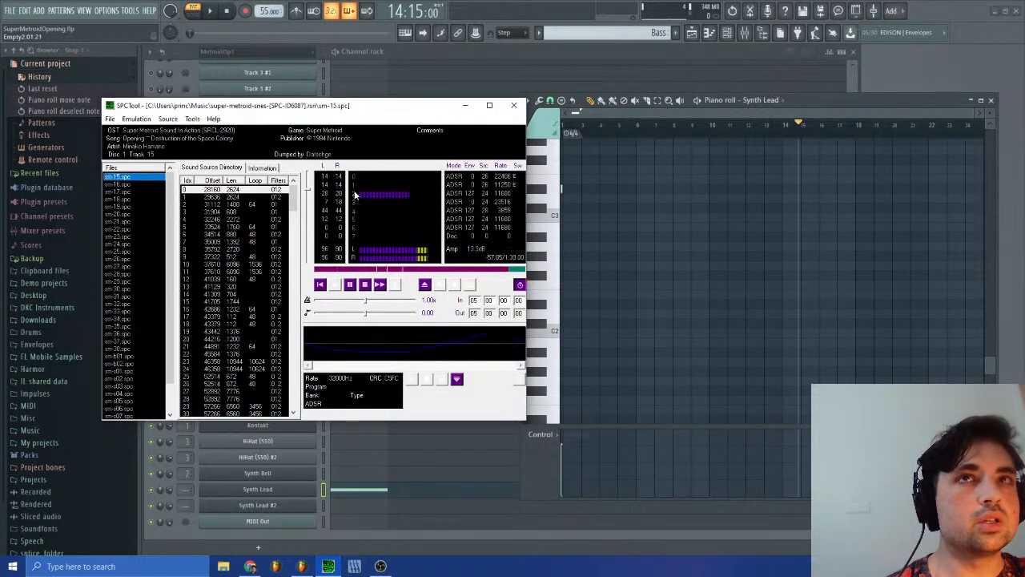
{"action": "left_click", "coordinate": [351, 286]}
{"action": "left_click", "coordinate": [993, 102]}
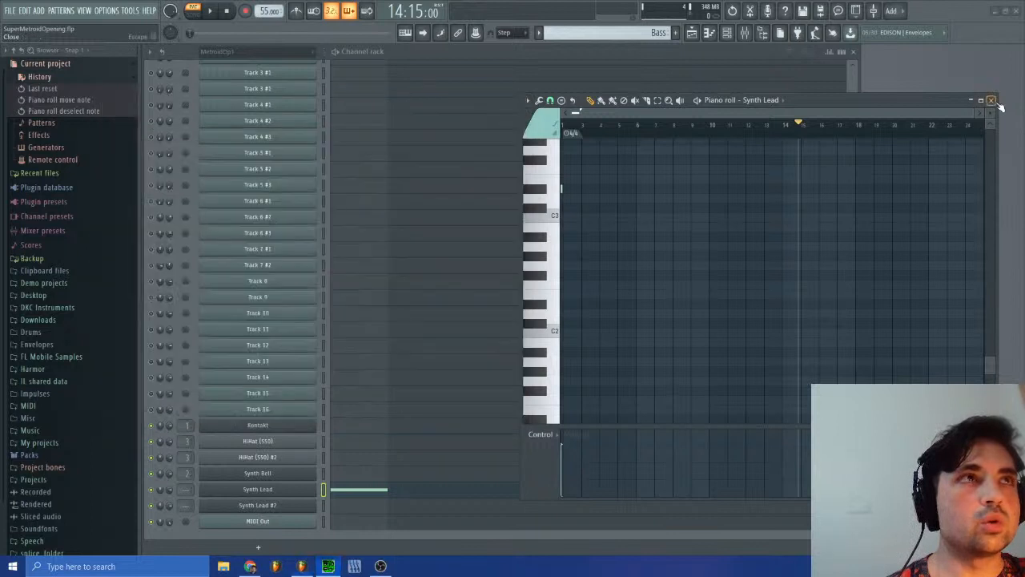
Step: Paste the copied D2 notes into the piano roll of Synth Lead #2 so that the run starts at bar 2
{"action": "left_click", "coordinate": [400, 492]}
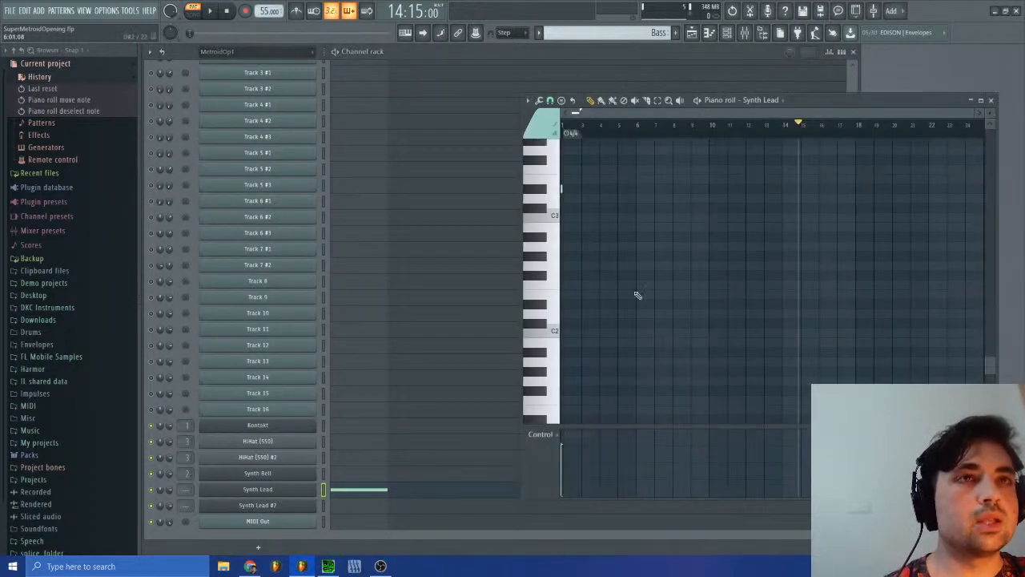
{"action": "left_click_drag", "start_coordinate": [972, 113], "coordinate": [732, 113]}
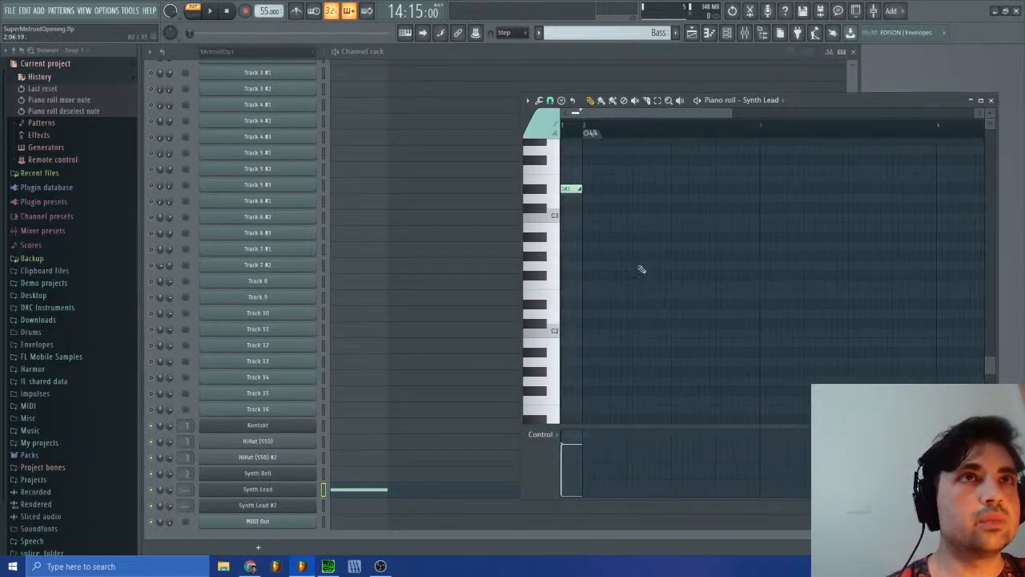
{"action": "left_click", "coordinate": [403, 508]}
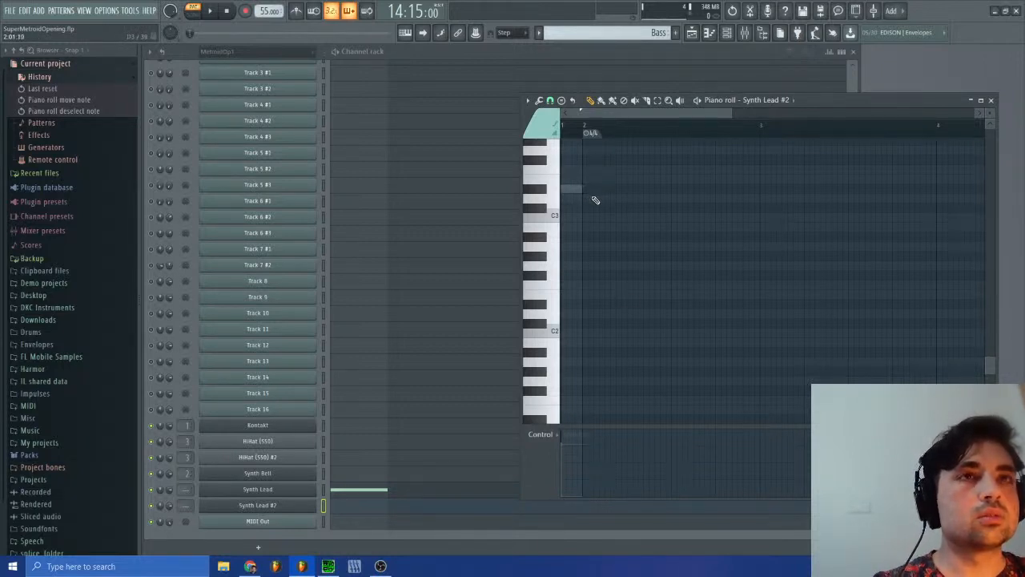
{"action": "key", "text": "ctrl+v"}
{"action": "left_click_drag", "start_coordinate": [609, 315], "coordinate": [615, 315]}
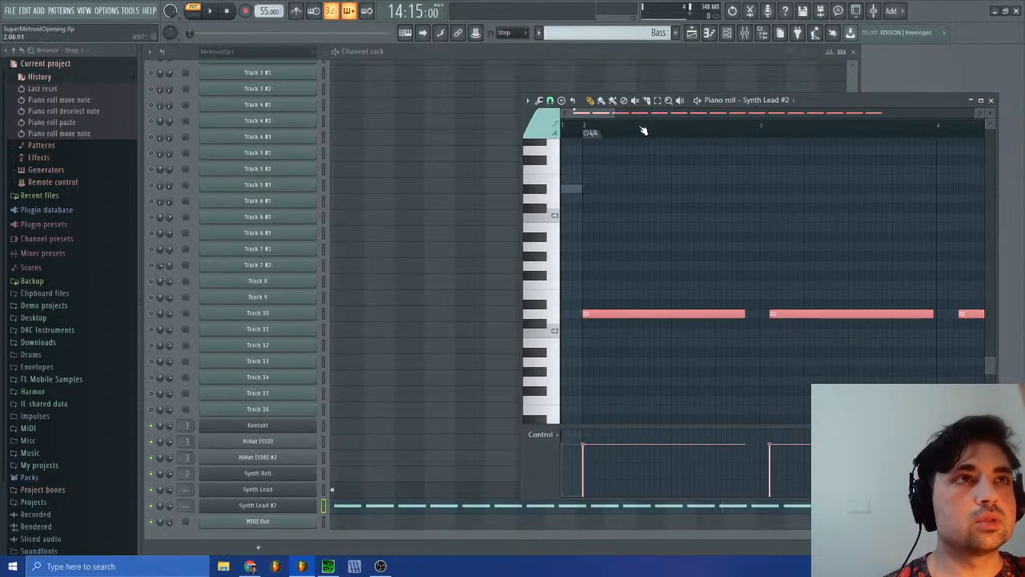
Step: Compress the pasted D2 run so it ends just before bar 10, and quick-quantize the note start times
{"action": "left_click_drag", "start_coordinate": [612, 113], "coordinate": [930, 113]}
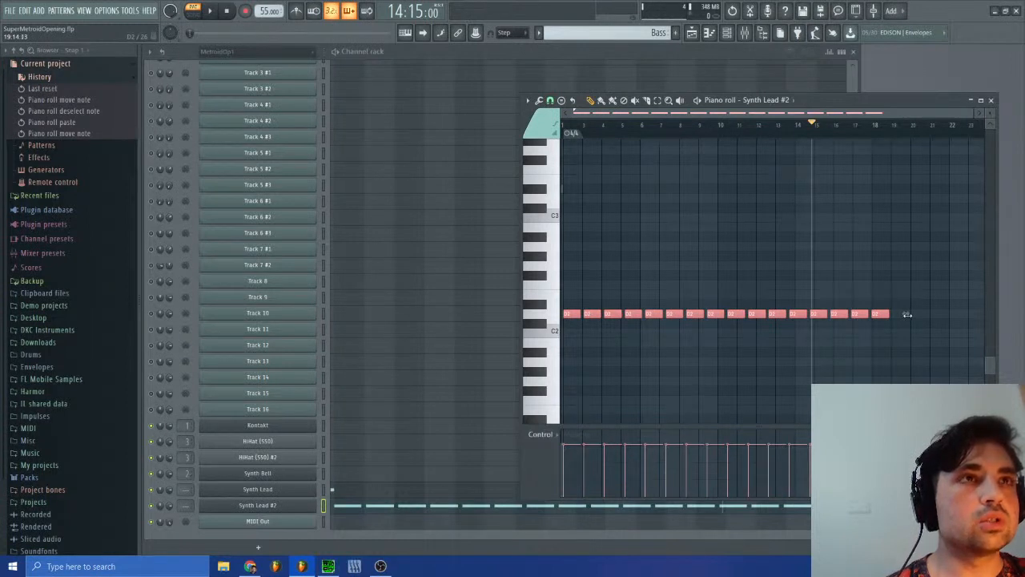
{"action": "left_click_drag", "start_coordinate": [908, 315], "coordinate": [888, 323]}
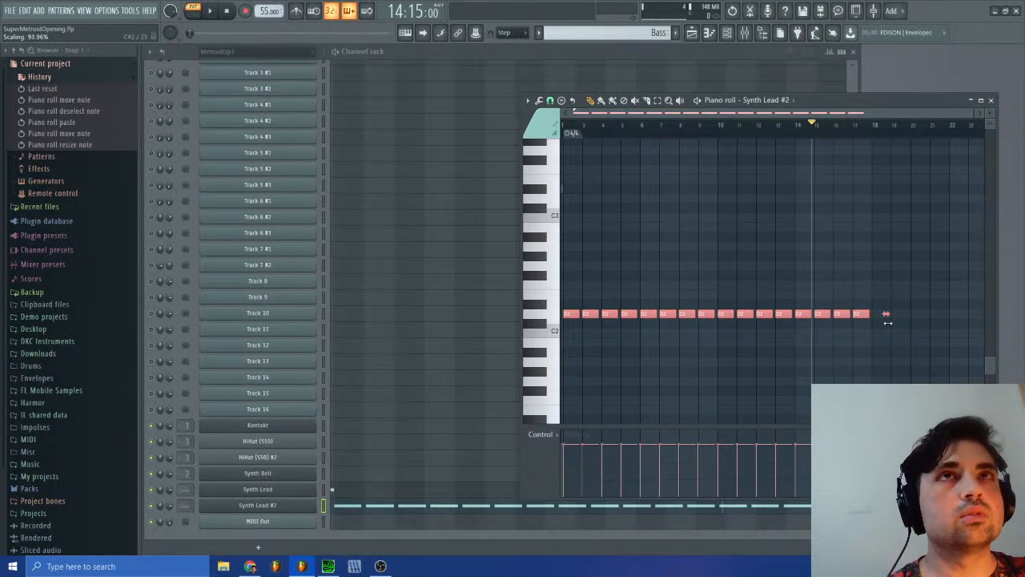
{"action": "left_click_drag", "start_coordinate": [888, 323], "coordinate": [732, 330]}
{"action": "left_click", "coordinate": [544, 101]}
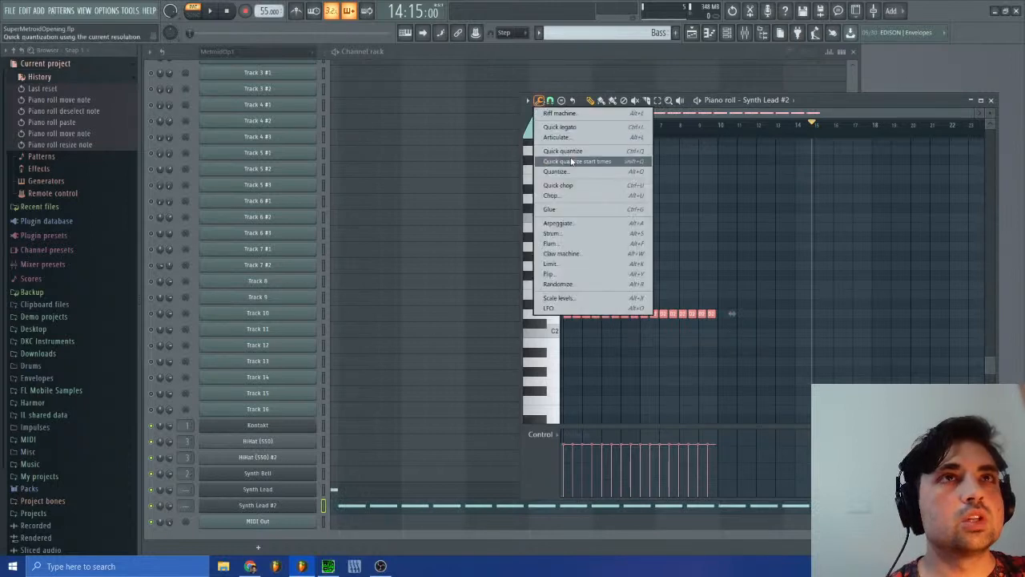
{"action": "left_click", "coordinate": [583, 164]}
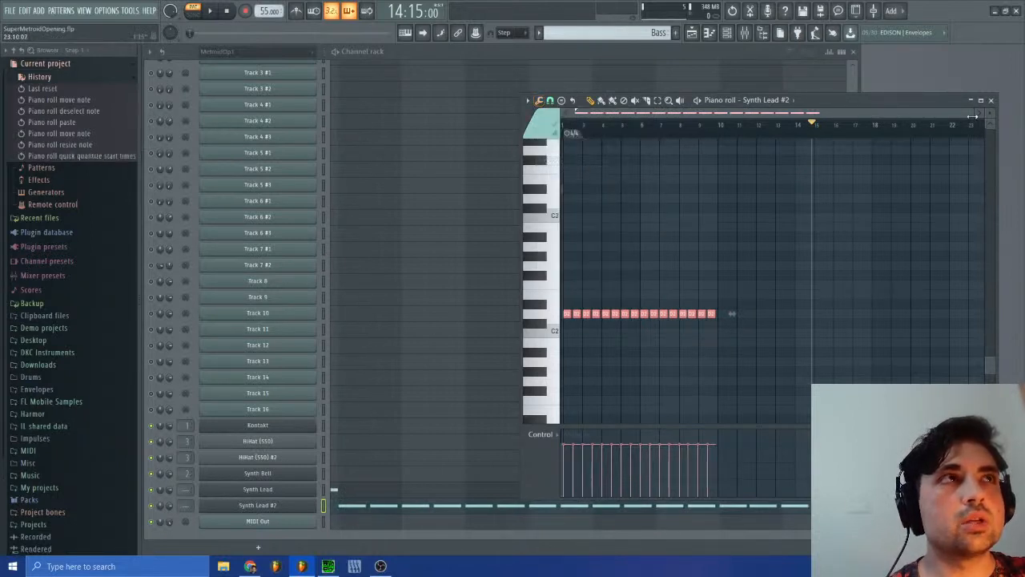
Step: Check the quantized D2 notes against the bar lines and play the Bass pattern
{"action": "left_click_drag", "start_coordinate": [973, 117], "coordinate": [677, 141]}
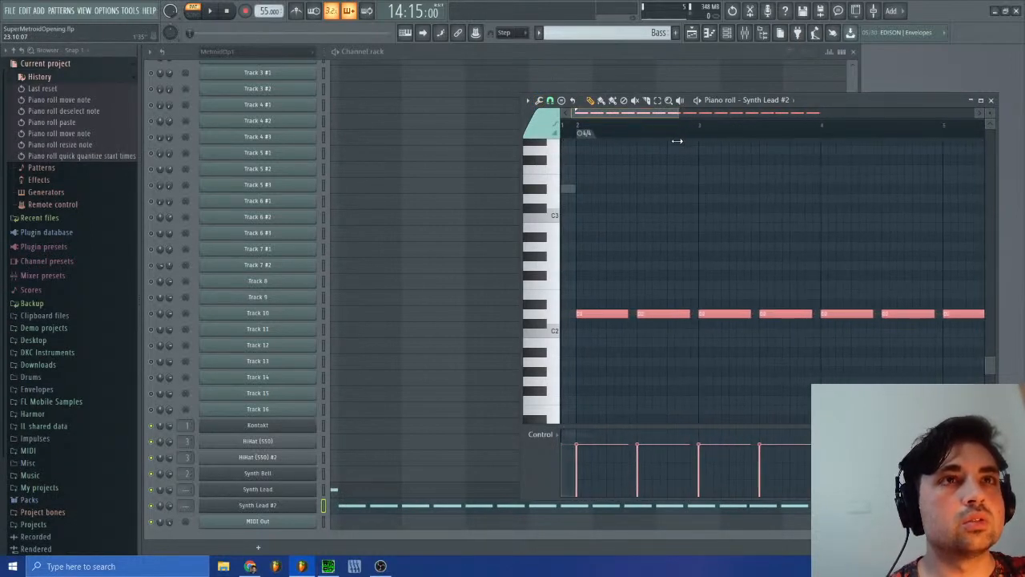
{"action": "left_click_drag", "start_coordinate": [636, 114], "coordinate": [601, 108]}
{"action": "left_click", "coordinate": [210, 11]}
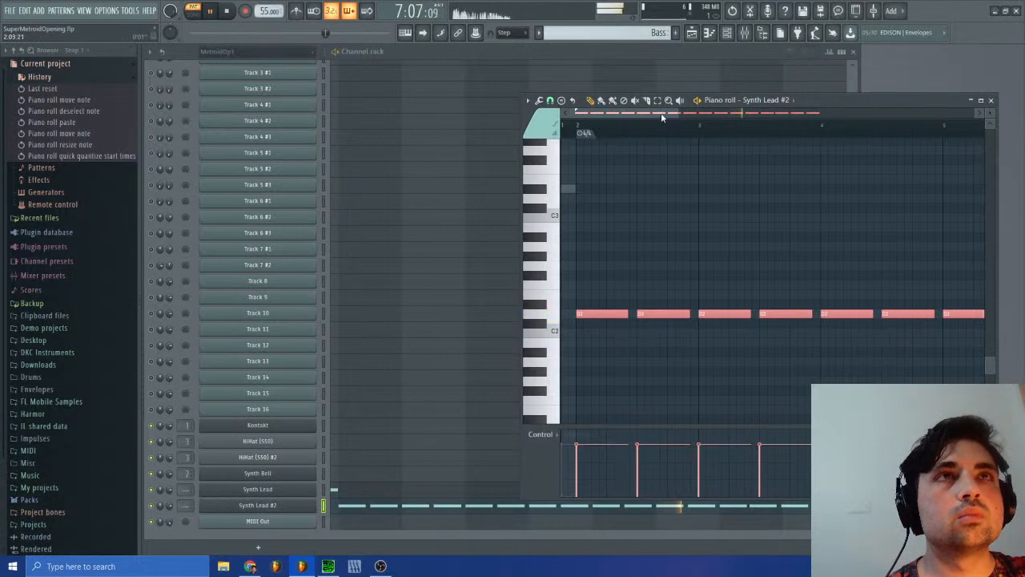
Step: Stretch the D2 run in Synth Lead #2 to end exactly at bar 10 and quick-quantize the note start times
{"action": "left_click_drag", "start_coordinate": [679, 114], "coordinate": [891, 115]}
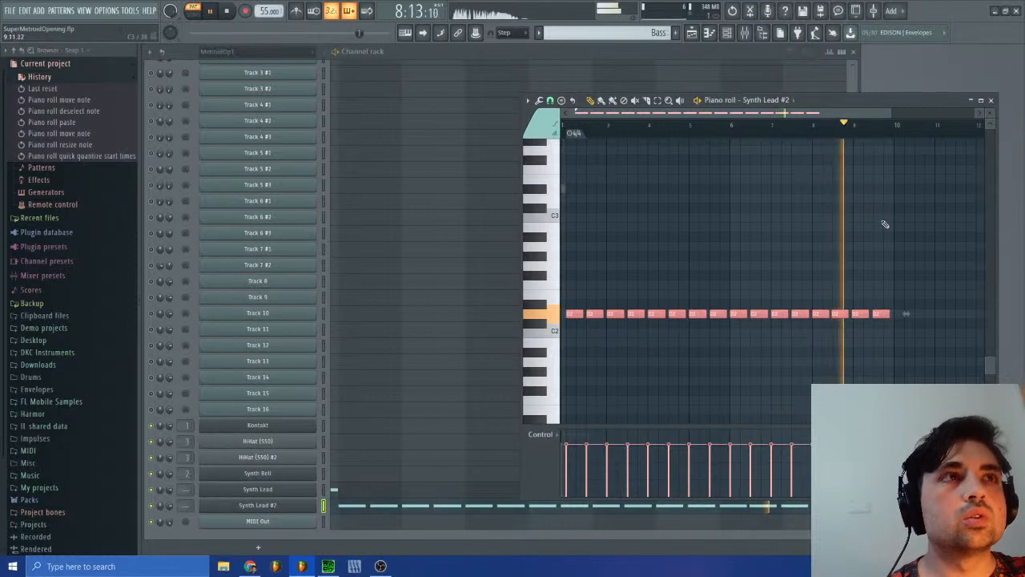
{"action": "left_click_drag", "start_coordinate": [567, 113], "coordinate": [777, 131]}
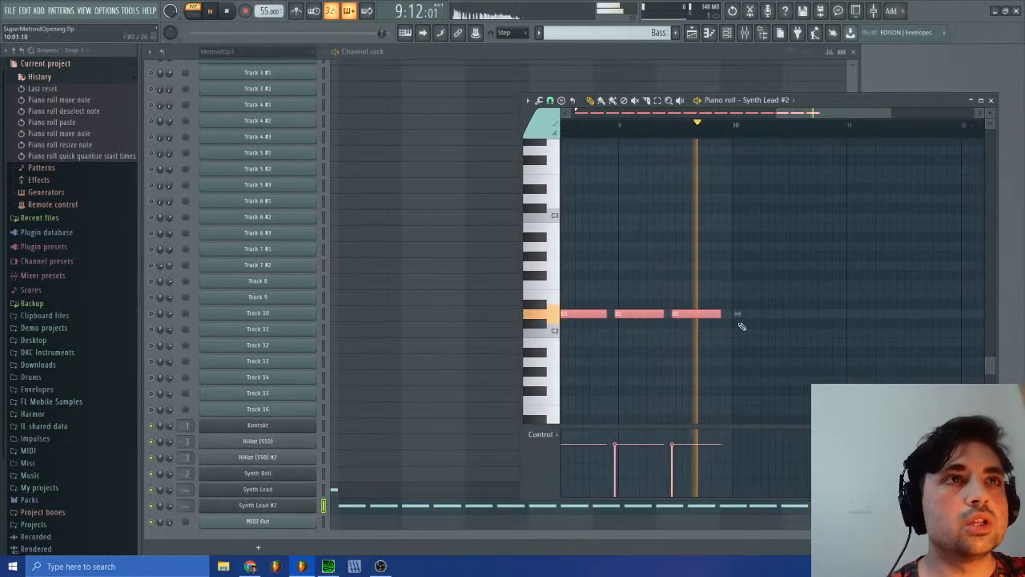
{"action": "left_click_drag", "start_coordinate": [734, 316], "coordinate": [737, 317]}
{"action": "left_click", "coordinate": [539, 100]}
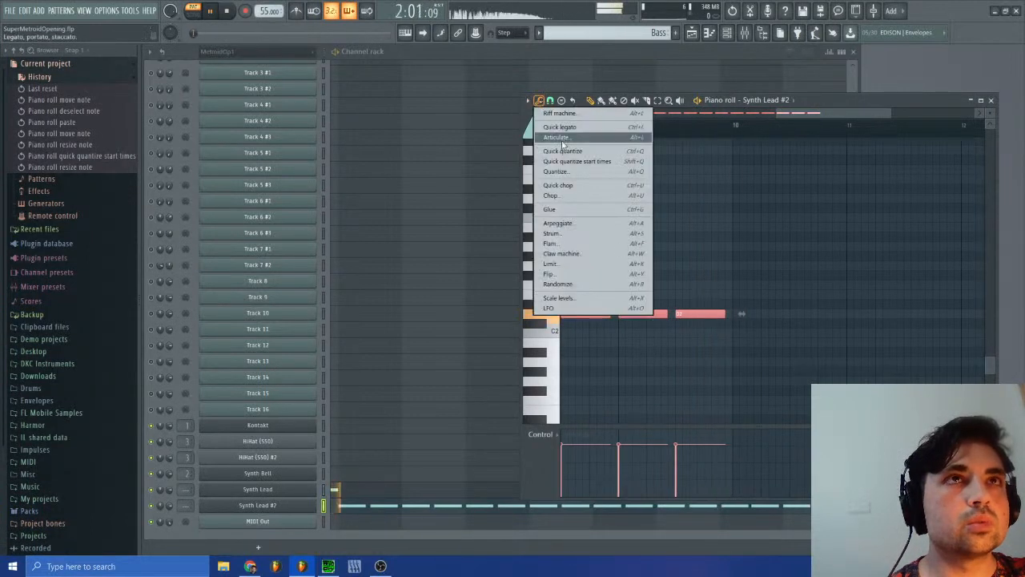
{"action": "left_click", "coordinate": [570, 161]}
{"action": "scroll", "coordinate": [775, 155], "scroll_direction": "down", "scroll_amount": 3}
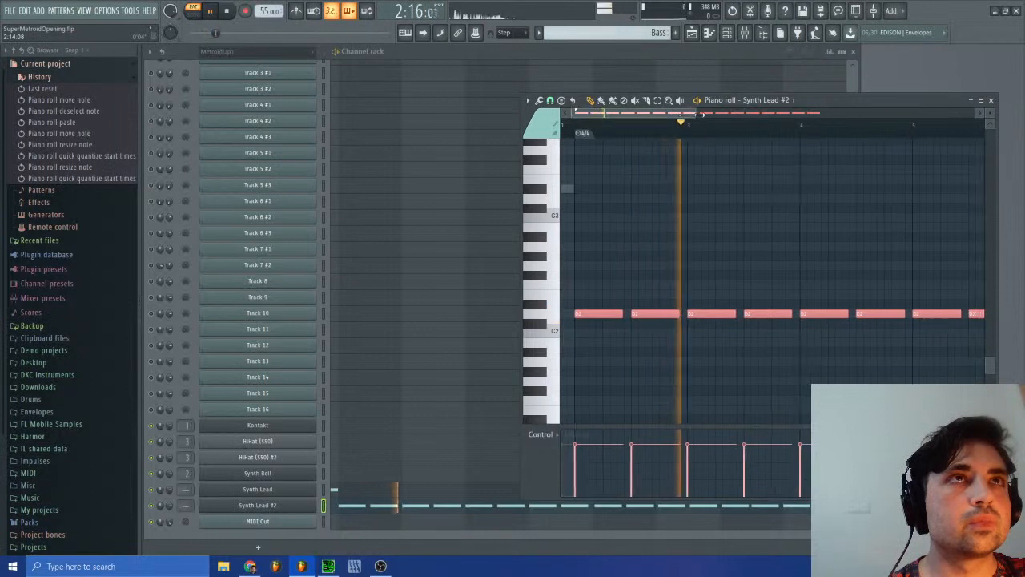
Step: Check the rest of the D2 run, close its piano roll and stop playback
{"action": "left_click_drag", "start_coordinate": [685, 114], "coordinate": [913, 114]}
{"action": "left_click", "coordinate": [991, 101]}
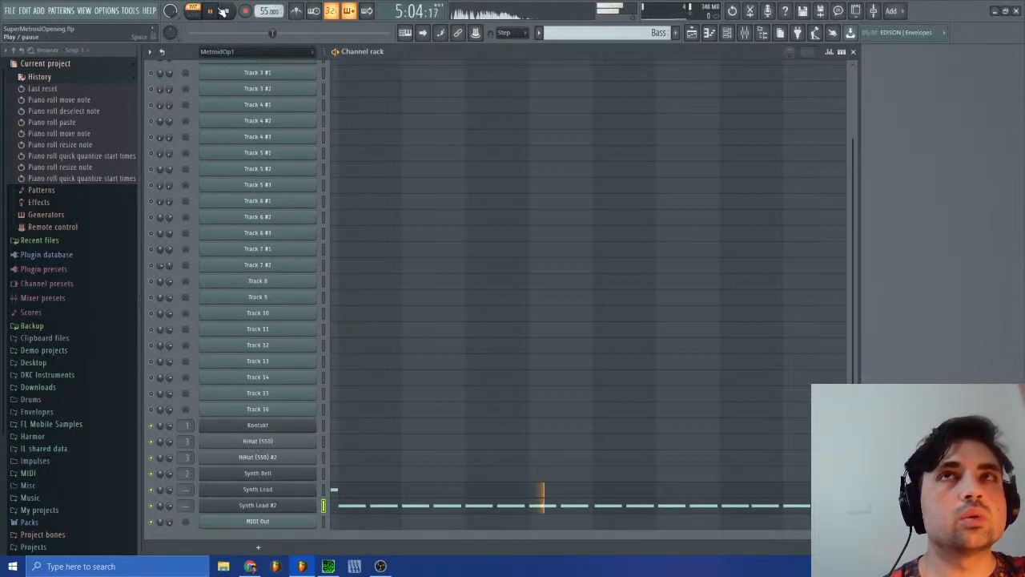
{"action": "key", "text": "space"}
Step: Switch to SPCTool, play sm-15.spc in short bursts with pauses, and return to FL Studio
{"action": "left_click", "coordinate": [327, 567]}
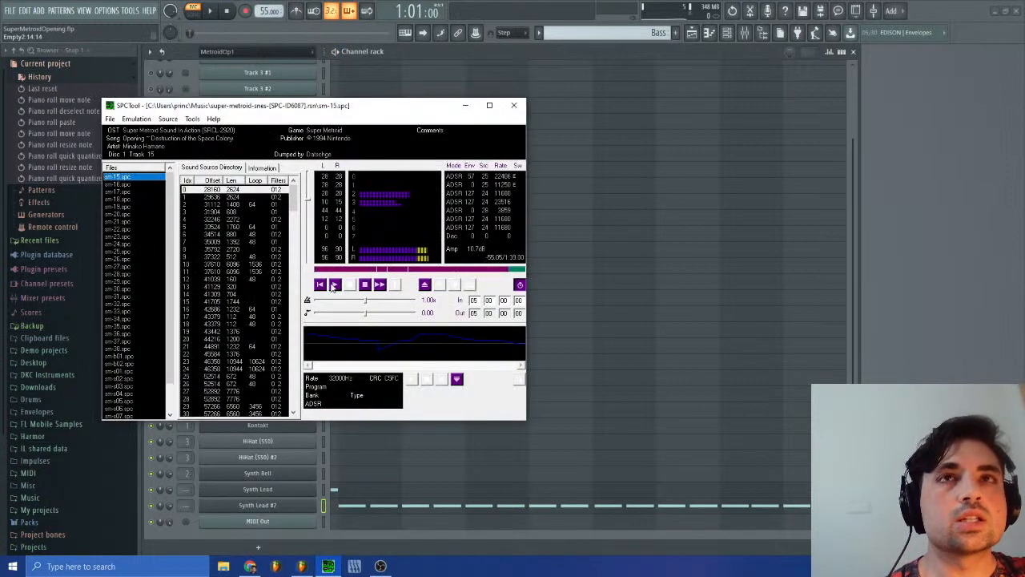
{"action": "left_click", "coordinate": [335, 285]}
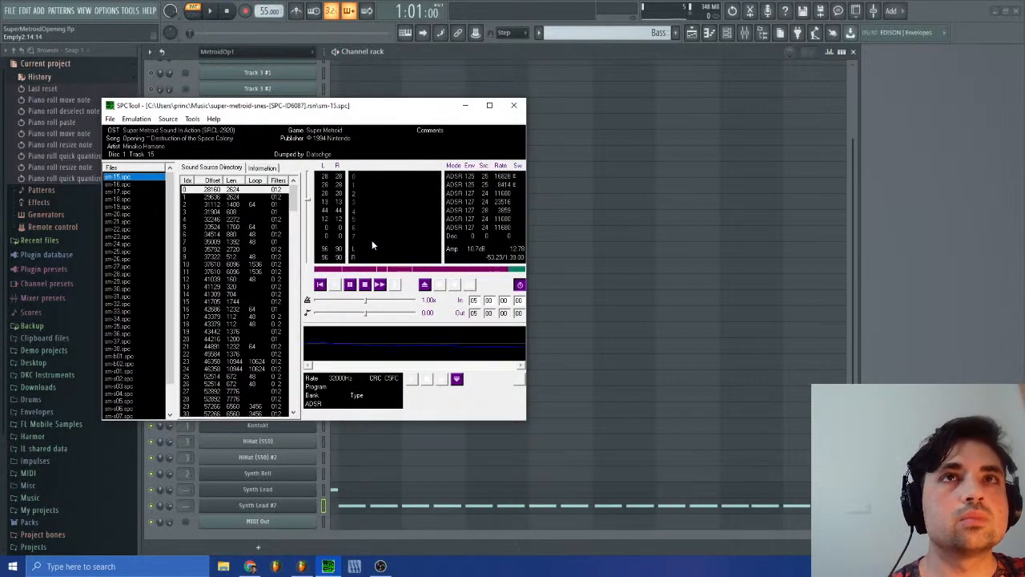
{"action": "left_click", "coordinate": [351, 287]}
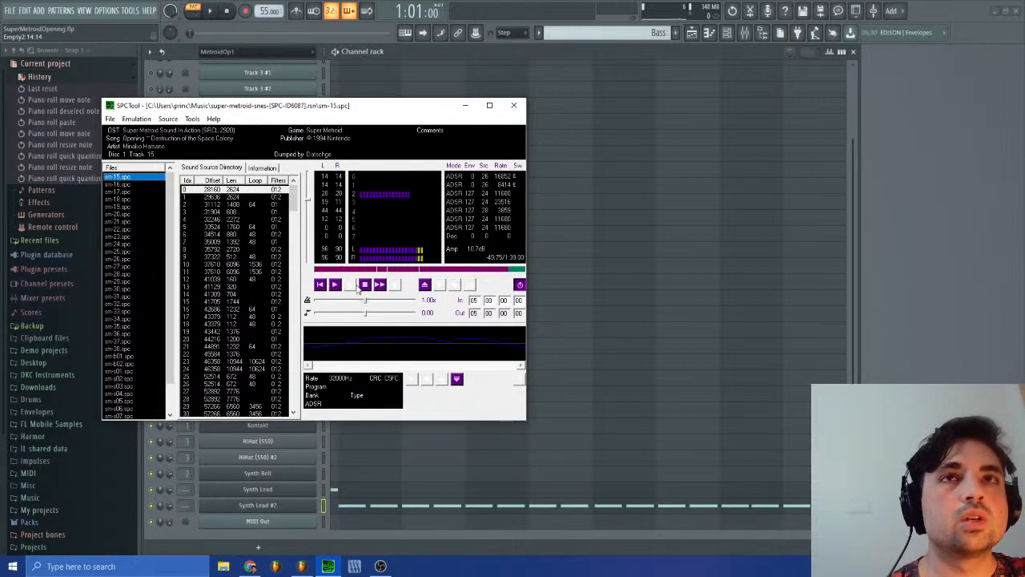
{"action": "left_click", "coordinate": [352, 287]}
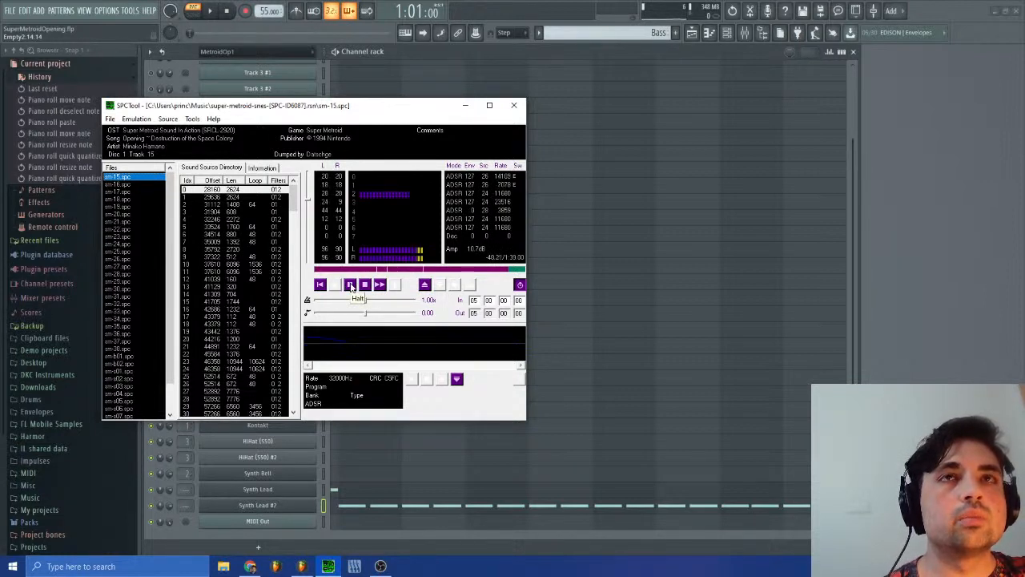
{"action": "left_click", "coordinate": [351, 286]}
{"action": "left_click", "coordinate": [953, 281]}
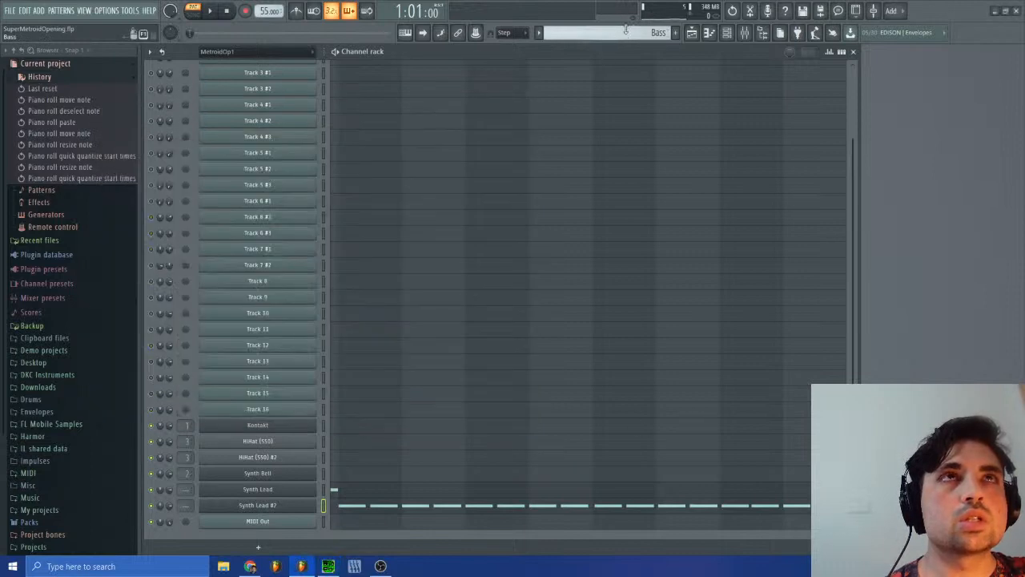
Step: Switch to SPCTool, play sm-15.spc from the beginning, stop it and return to FL Studio
{"action": "left_click", "coordinate": [328, 566]}
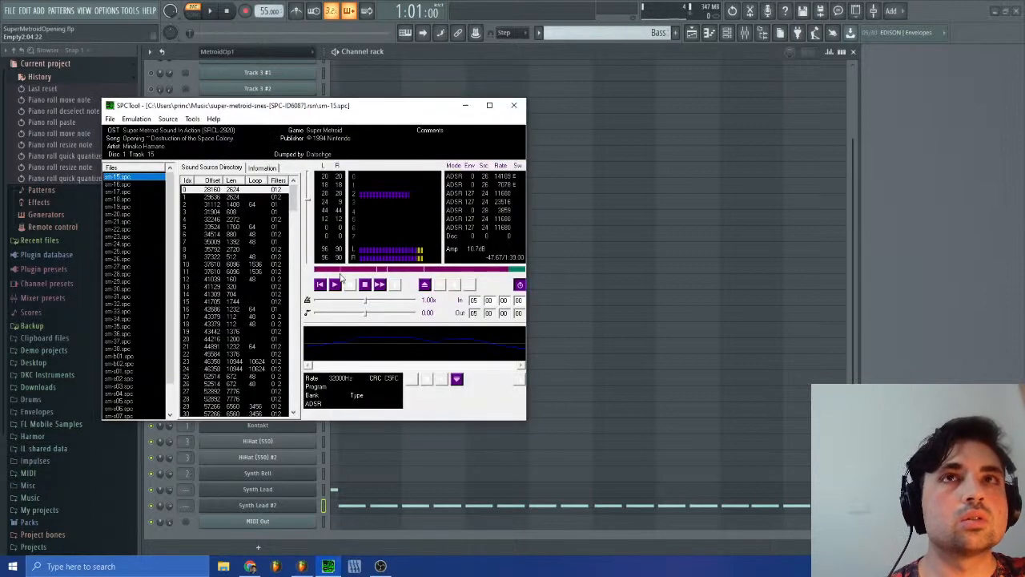
{"action": "left_click", "coordinate": [344, 287]}
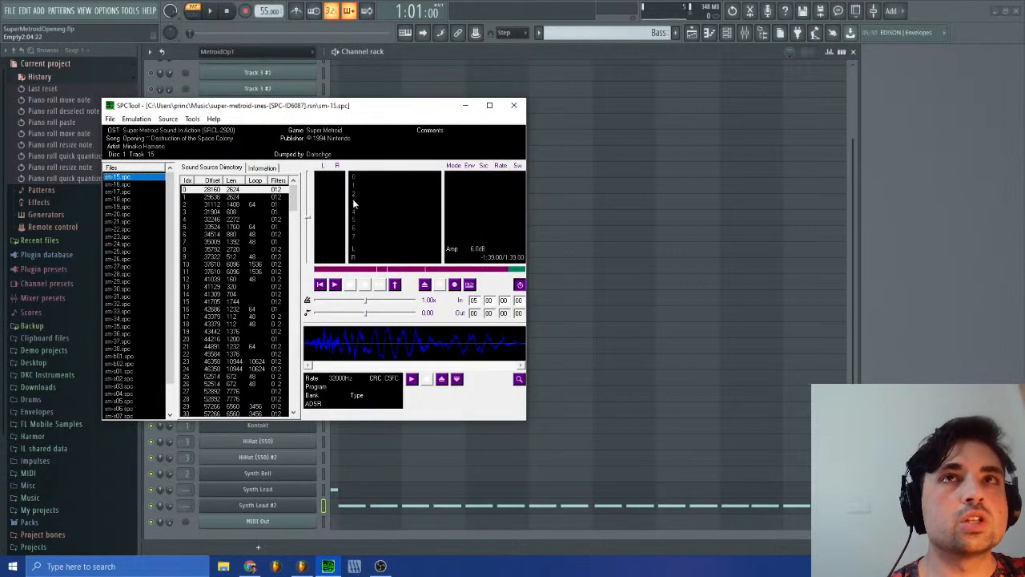
{"action": "left_click", "coordinate": [334, 285]}
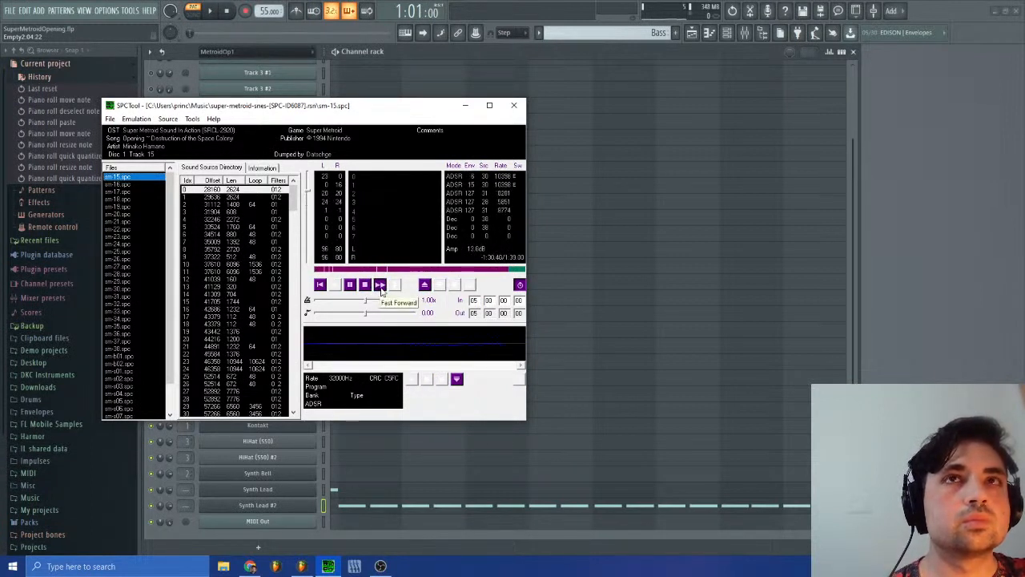
{"action": "left_click", "coordinate": [367, 288]}
{"action": "left_click", "coordinate": [938, 327]}
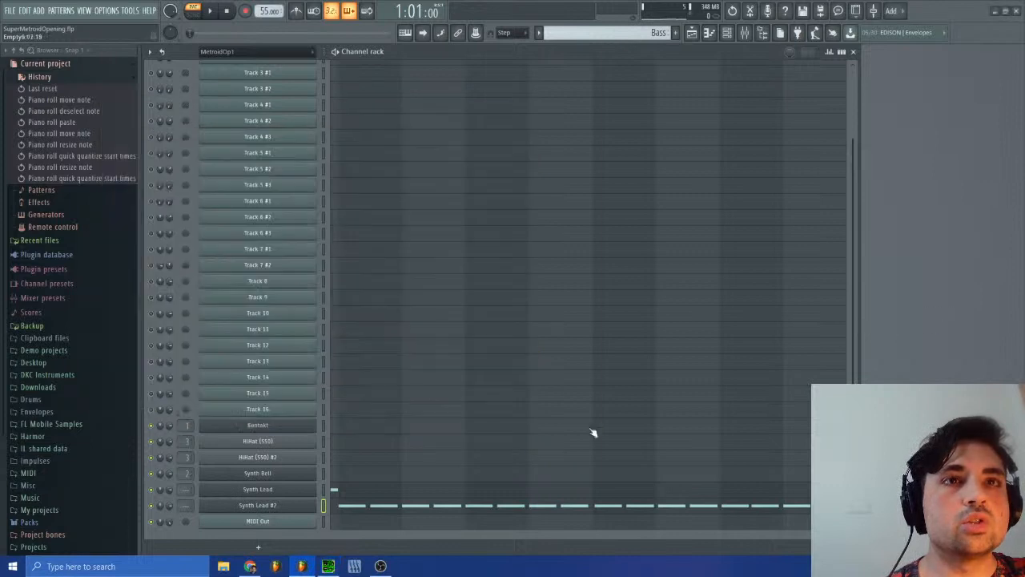
Step: In the MetroidOp1 #2 pattern, select and copy the D3 notes of Track 7 #2 from their start to about bar 30
{"action": "left_click", "coordinate": [581, 33]}
{"action": "left_click", "coordinate": [613, 53]}
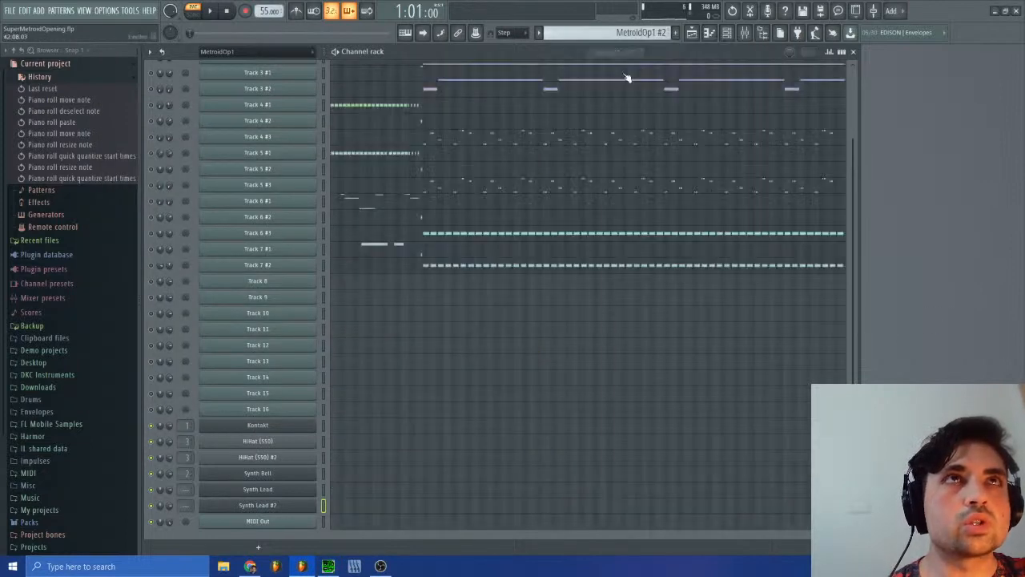
{"action": "scroll", "coordinate": [460, 201], "scroll_direction": "up", "scroll_amount": 4}
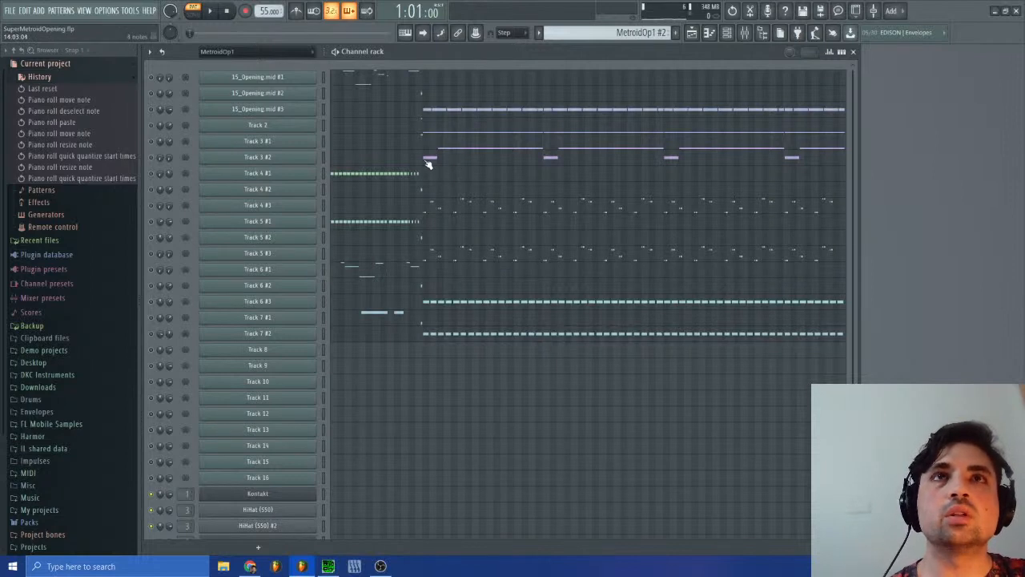
{"action": "left_click", "coordinate": [433, 333]}
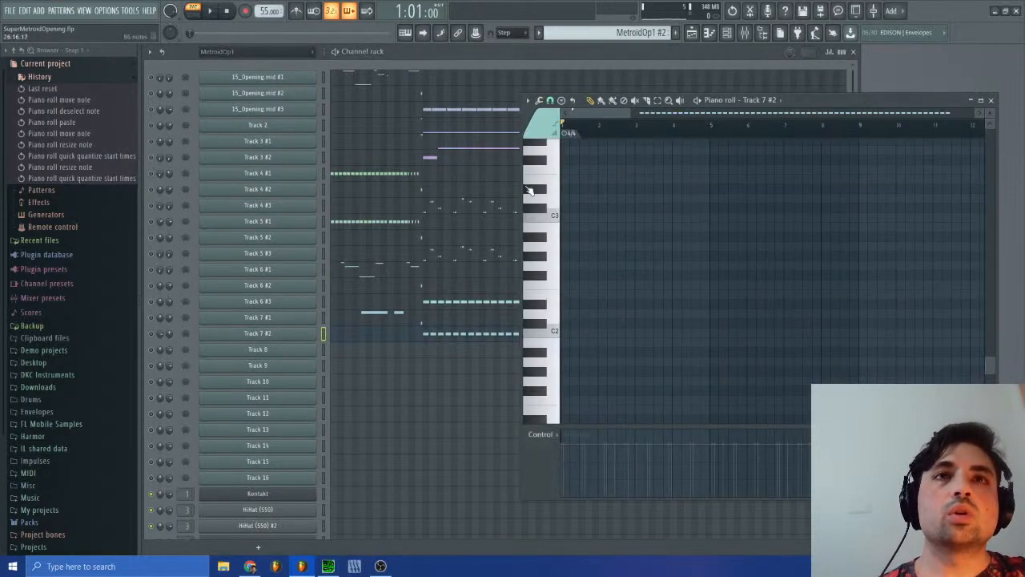
{"action": "left_click_drag", "start_coordinate": [587, 121], "coordinate": [658, 120]}
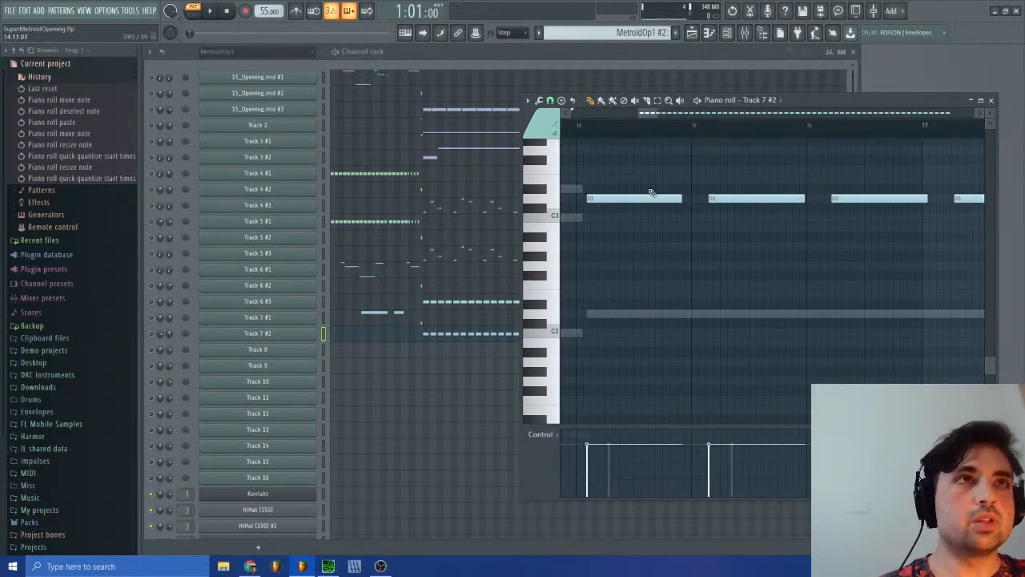
{"action": "left_click_drag", "start_coordinate": [910, 124], "coordinate": [916, 124]}
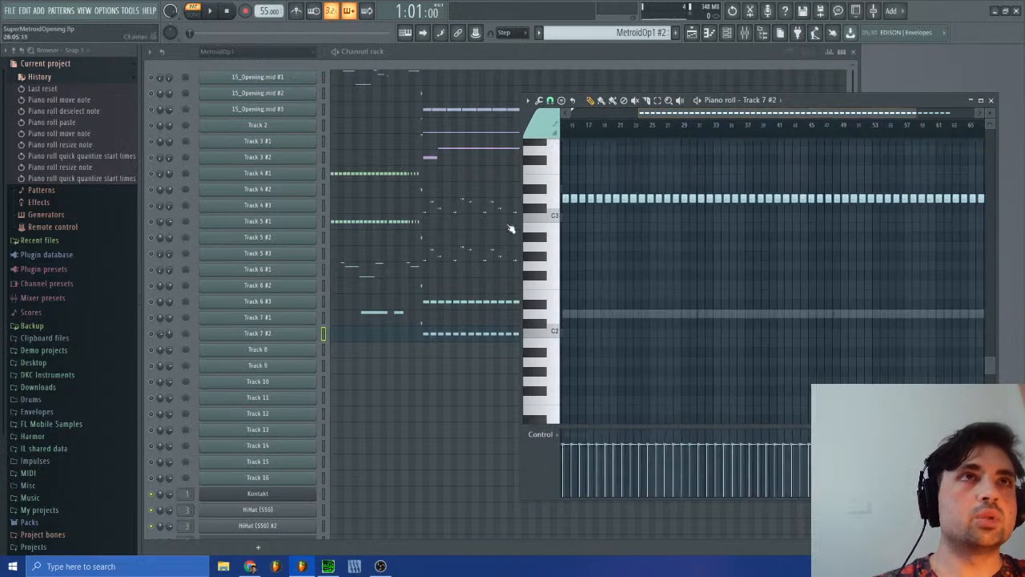
{"action": "left_click_drag", "start_coordinate": [564, 189], "coordinate": [700, 223]}
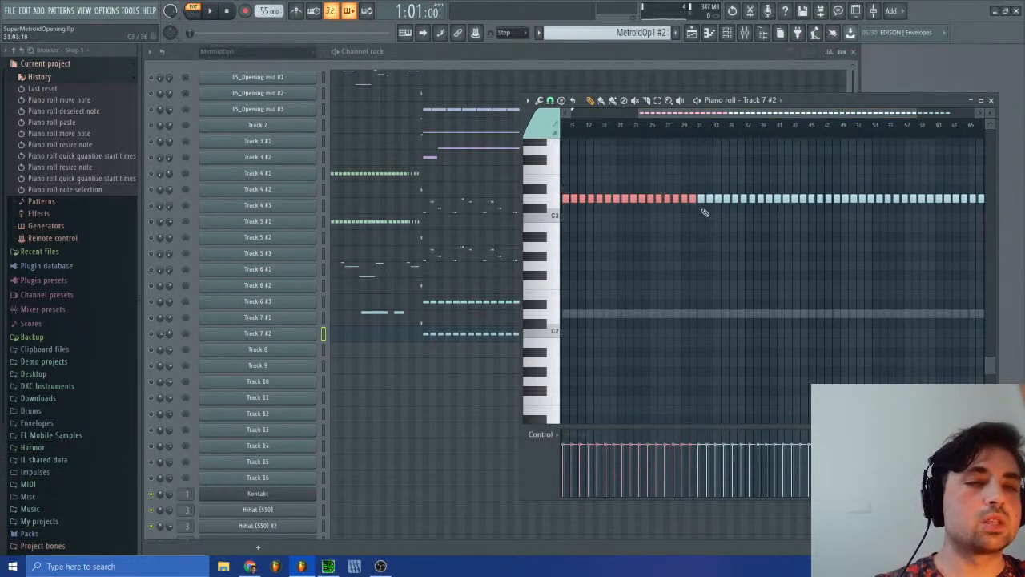
Step: Return to the Bass pattern and paste the copied D3 notes into the piano roll of Synth Lead
{"action": "left_click", "coordinate": [644, 41]}
{"action": "left_click", "coordinate": [661, 101]}
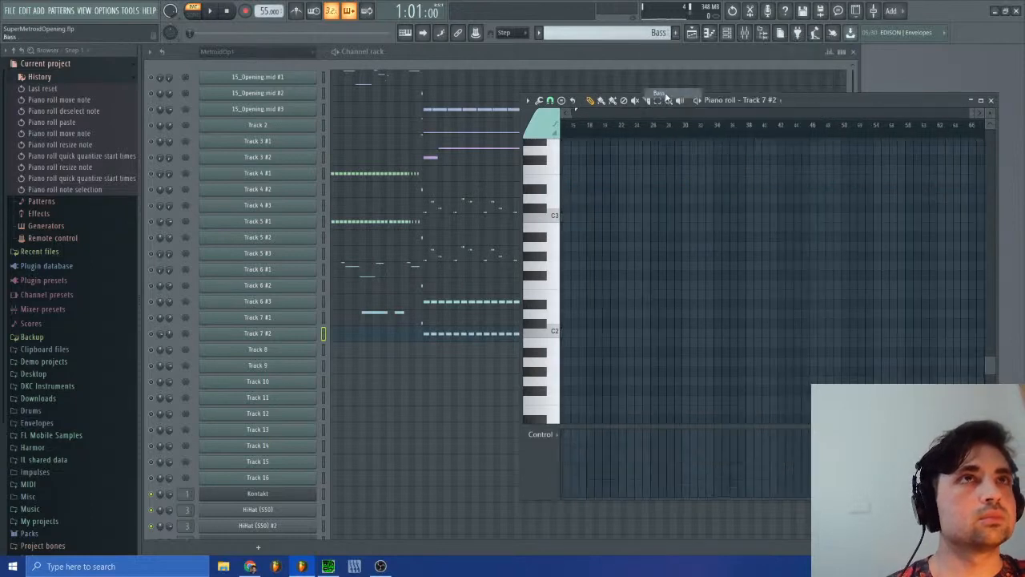
{"action": "left_click", "coordinate": [992, 101]}
{"action": "scroll", "coordinate": [595, 371], "scroll_direction": "down", "scroll_amount": 3}
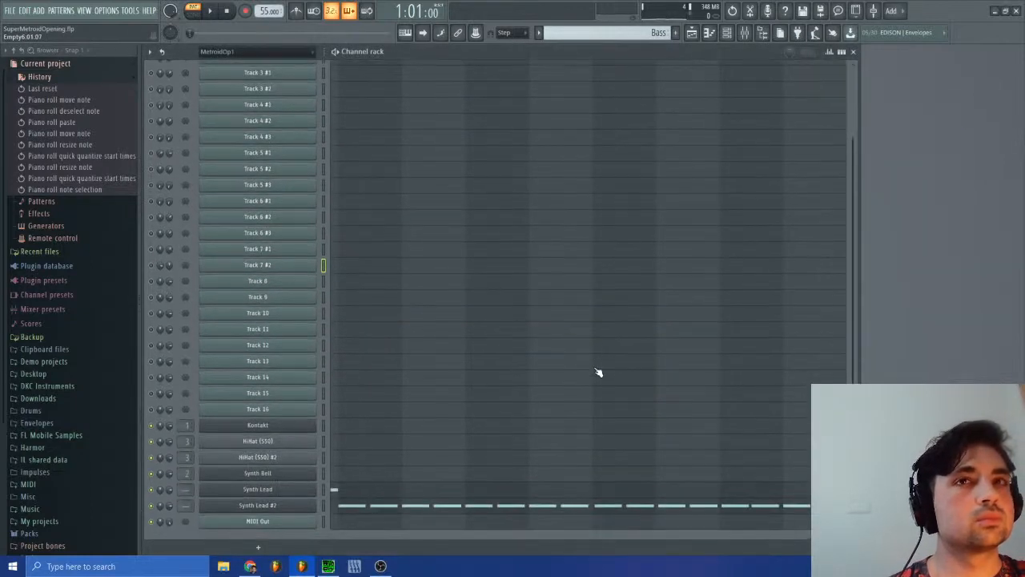
{"action": "left_click", "coordinate": [409, 506]}
{"action": "left_click", "coordinate": [380, 490]}
{"action": "key", "text": "ctrl+v"}
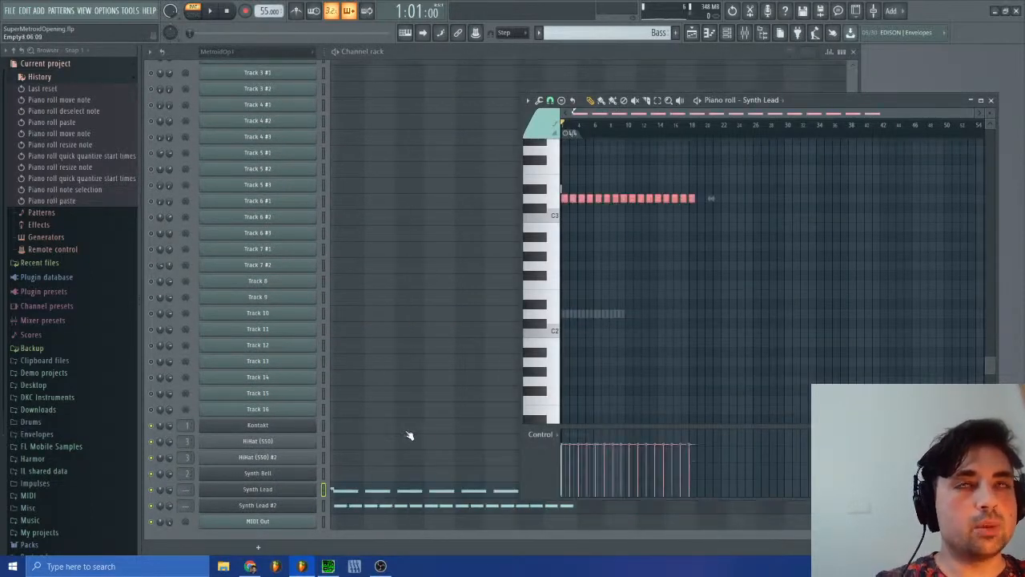
Step: Move the pasted D3 run to start at bar 2 and compress it to end at bar 10
{"action": "left_click_drag", "start_coordinate": [975, 116], "coordinate": [930, 114]}
{"action": "left_click", "coordinate": [588, 201]}
{"action": "left_click_drag", "start_coordinate": [939, 201], "coordinate": [747, 215]}
{"action": "left_click_drag", "start_coordinate": [965, 118], "coordinate": [790, 117]}
{"action": "left_click_drag", "start_coordinate": [893, 199], "coordinate": [885, 198]}
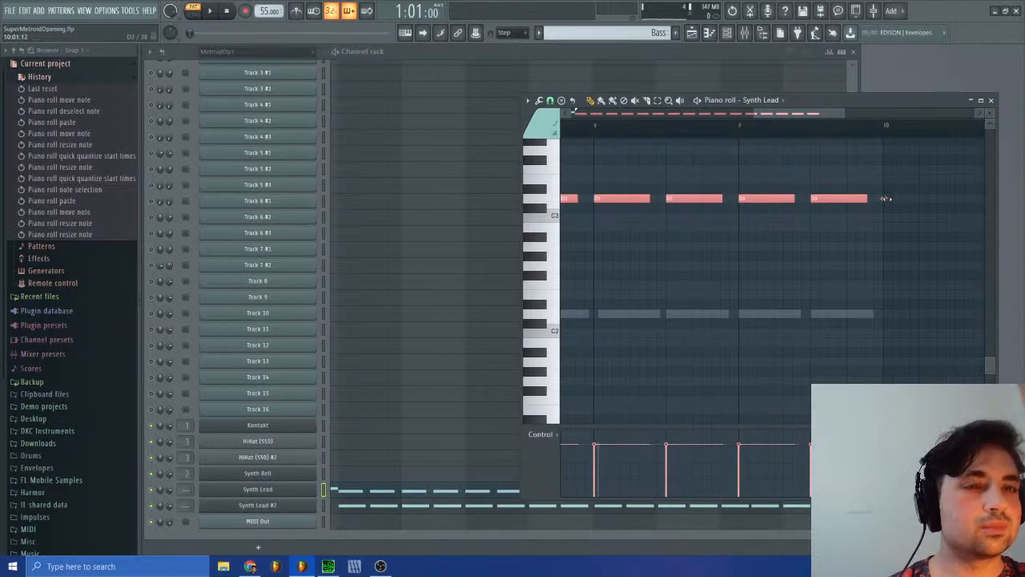
Step: Quick-quantize the start times of the D3 notes in Synth Lead and close the piano roll
{"action": "left_click", "coordinate": [538, 100]}
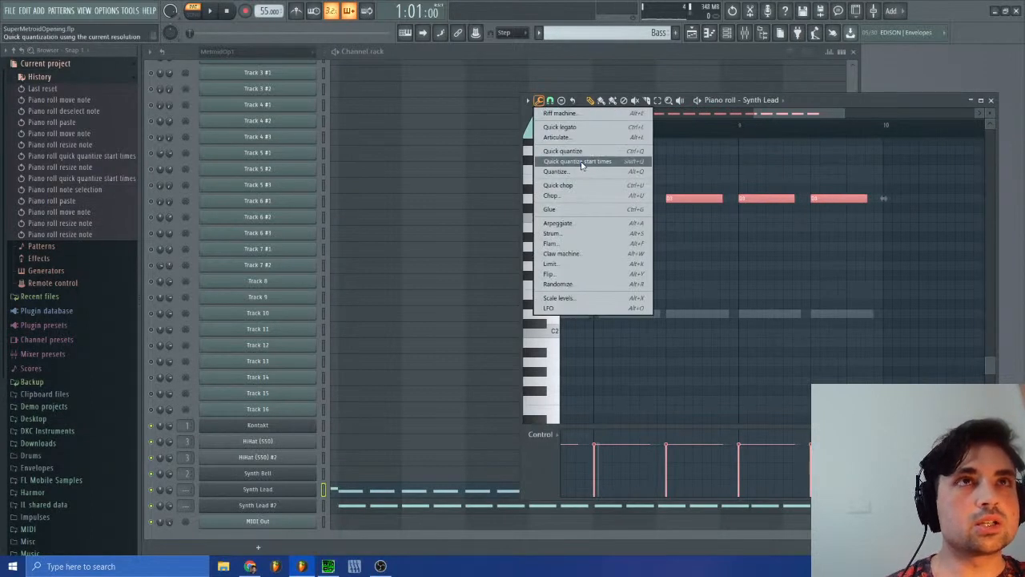
{"action": "left_click", "coordinate": [627, 165]}
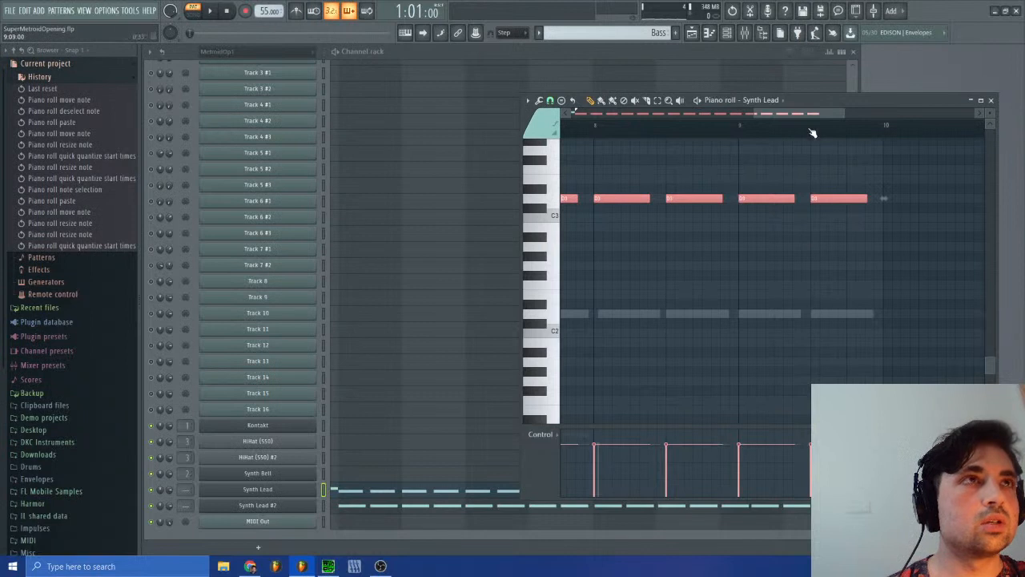
{"action": "left_click_drag", "start_coordinate": [794, 115], "coordinate": [609, 117]}
{"action": "left_click", "coordinate": [991, 102]}
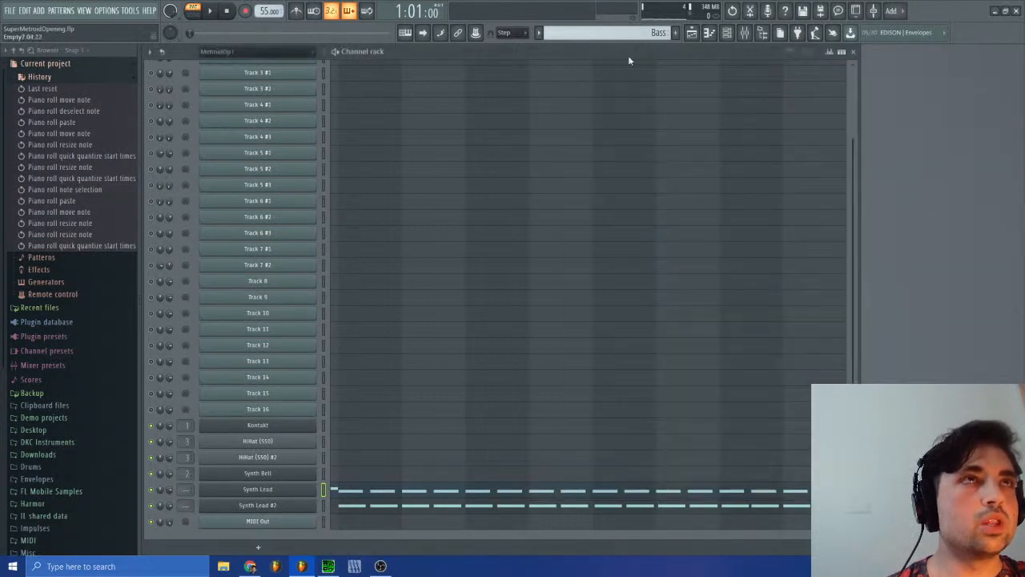
Step: Reopen the Synth Lead piano roll to compare the D3 notes with the D2 run, and close it
{"action": "left_click", "coordinate": [590, 35]}
{"action": "left_click", "coordinate": [404, 493]}
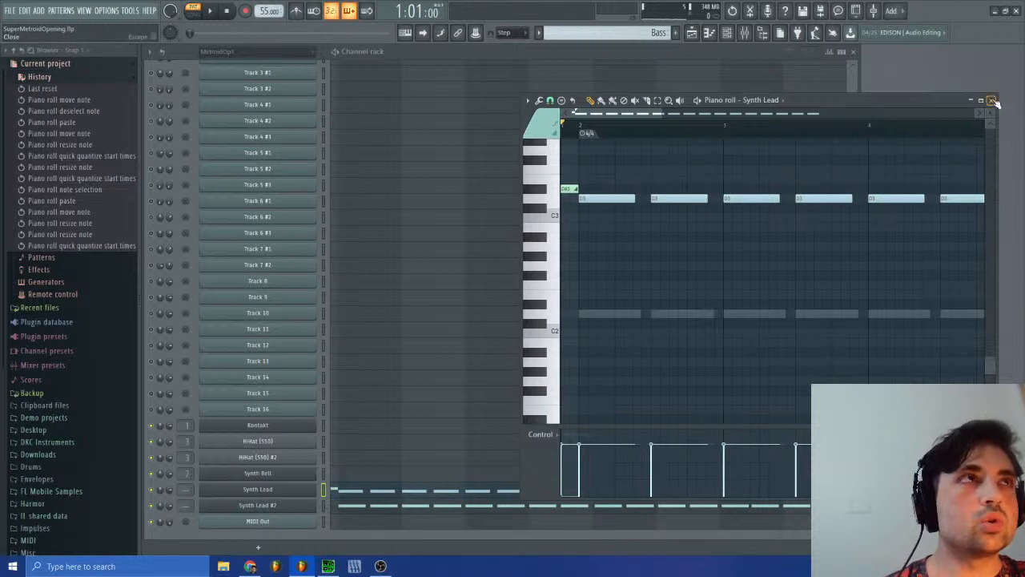
{"action": "left_click", "coordinate": [992, 101]}
Step: Switch to the MetroidOp1 #2 pattern and open the channel panning events of Track 6 #3
{"action": "left_click", "coordinate": [653, 33]}
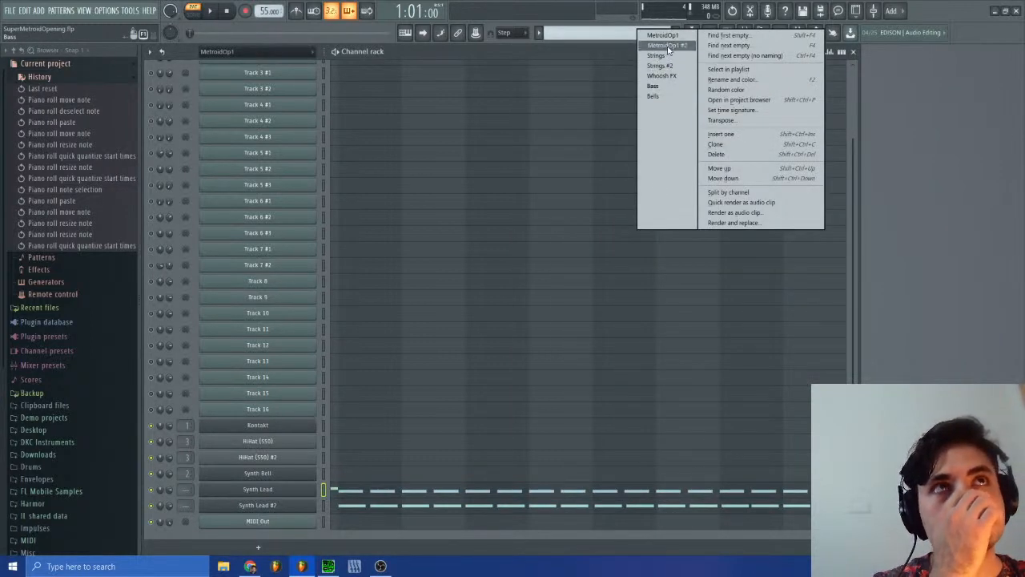
{"action": "left_click", "coordinate": [665, 46]}
{"action": "scroll", "coordinate": [318, 248], "scroll_direction": "up", "scroll_amount": 3}
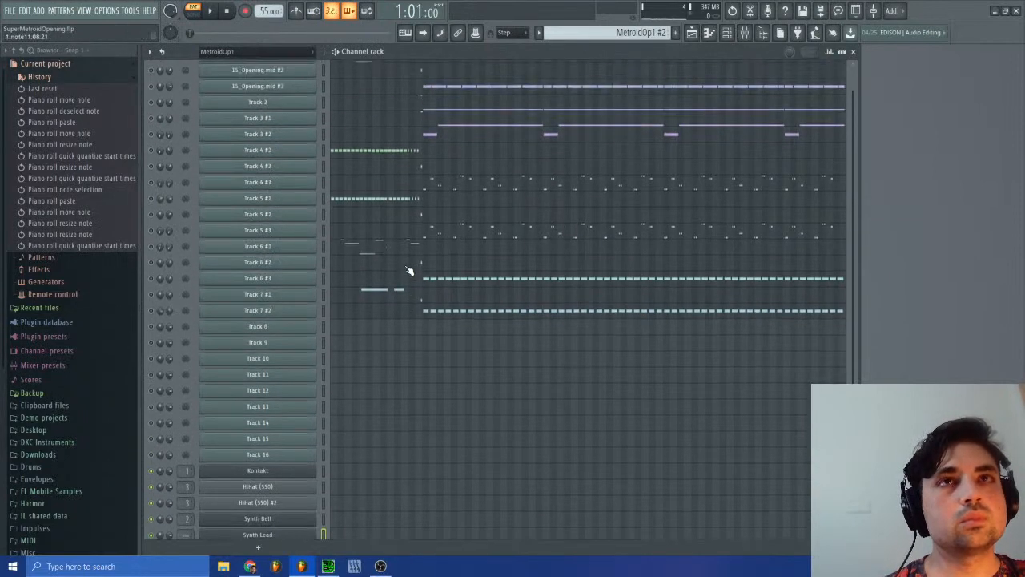
{"action": "right_click", "coordinate": [161, 281]}
{"action": "left_click", "coordinate": [180, 306]}
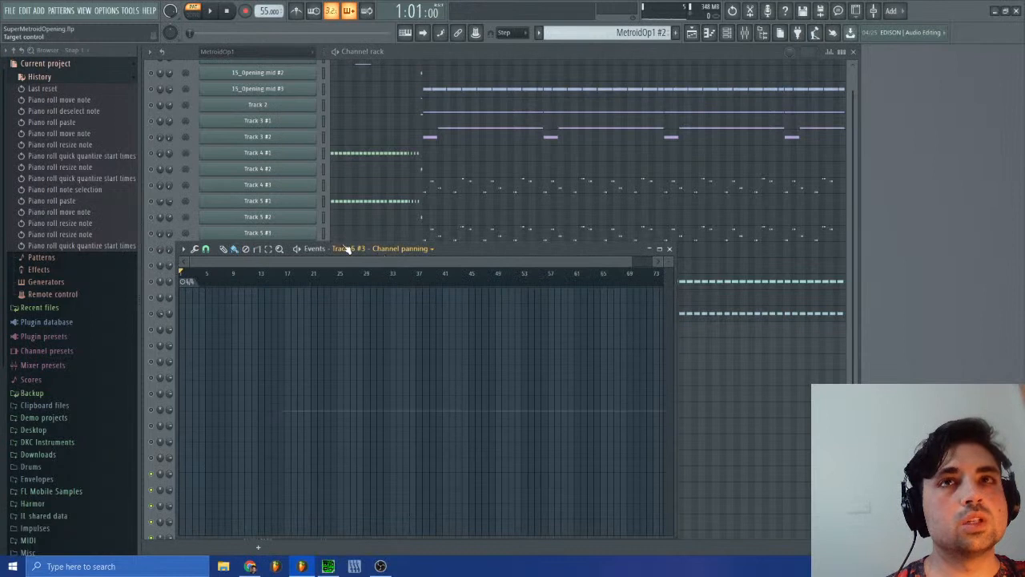
Step: Open the channel panning events of Track 7 #1 and of Track 7 #2 for inspection
{"action": "right_click", "coordinate": [161, 297]}
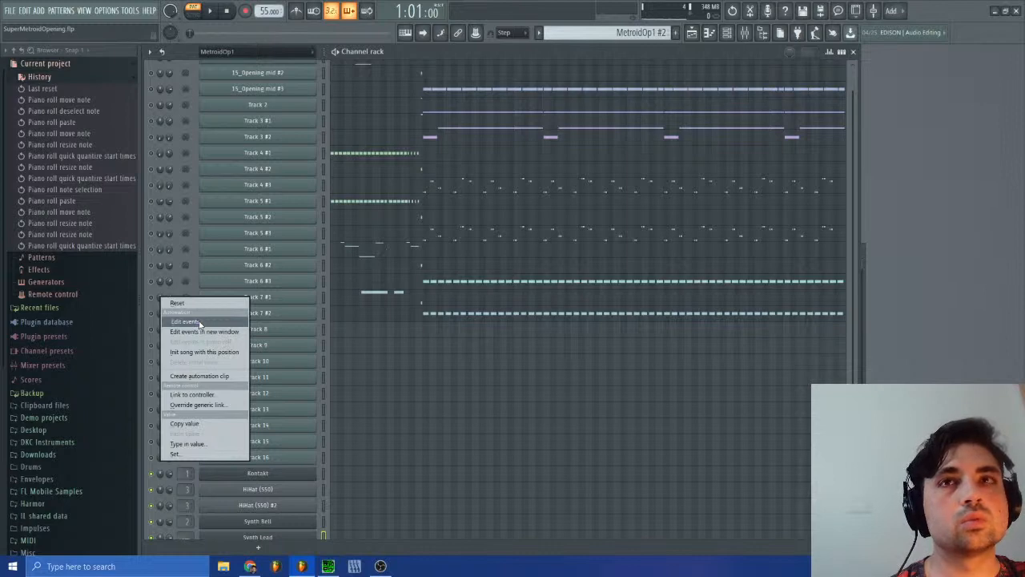
{"action": "left_click", "coordinate": [199, 322]}
{"action": "left_click_drag", "start_coordinate": [648, 252], "coordinate": [782, 241]}
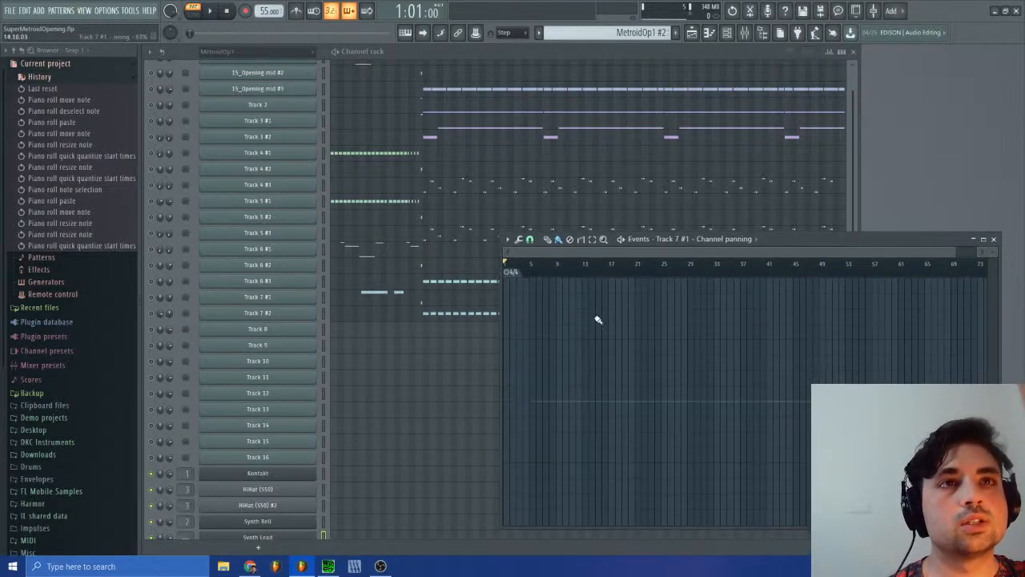
{"action": "scroll", "coordinate": [337, 324], "scroll_direction": "up", "scroll_amount": 1}
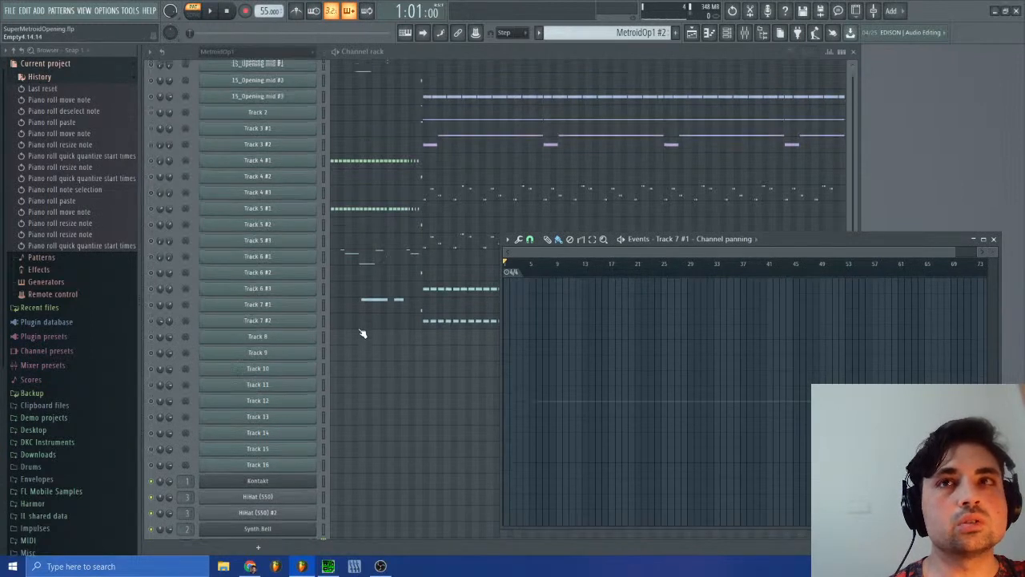
{"action": "right_click", "coordinate": [160, 329]}
{"action": "left_click", "coordinate": [184, 353]}
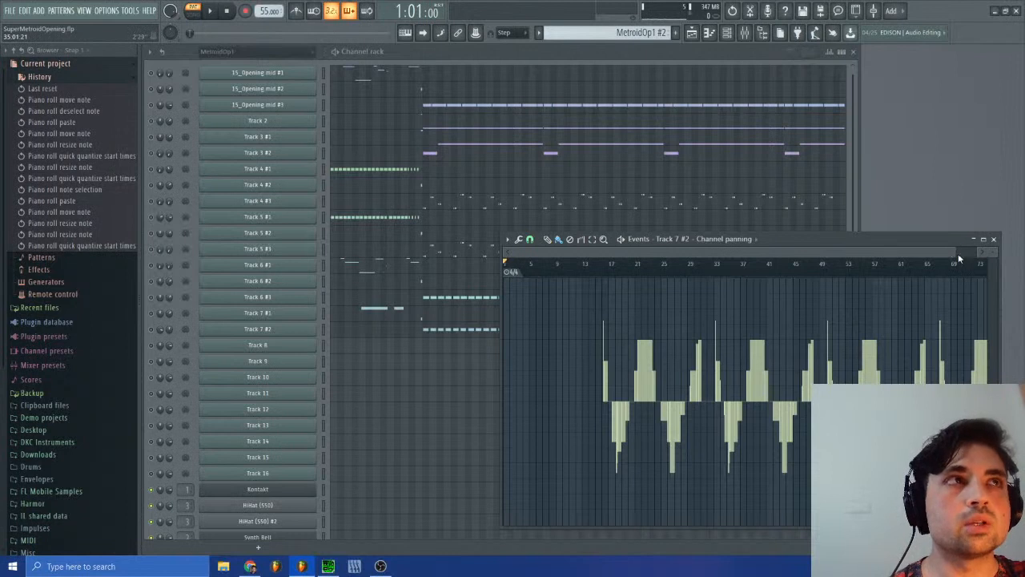
Step: Select the time range from bar 14 to about bar 31 in Track 7 #2's channel panning events
{"action": "left_click_drag", "start_coordinate": [959, 255], "coordinate": [653, 281]}
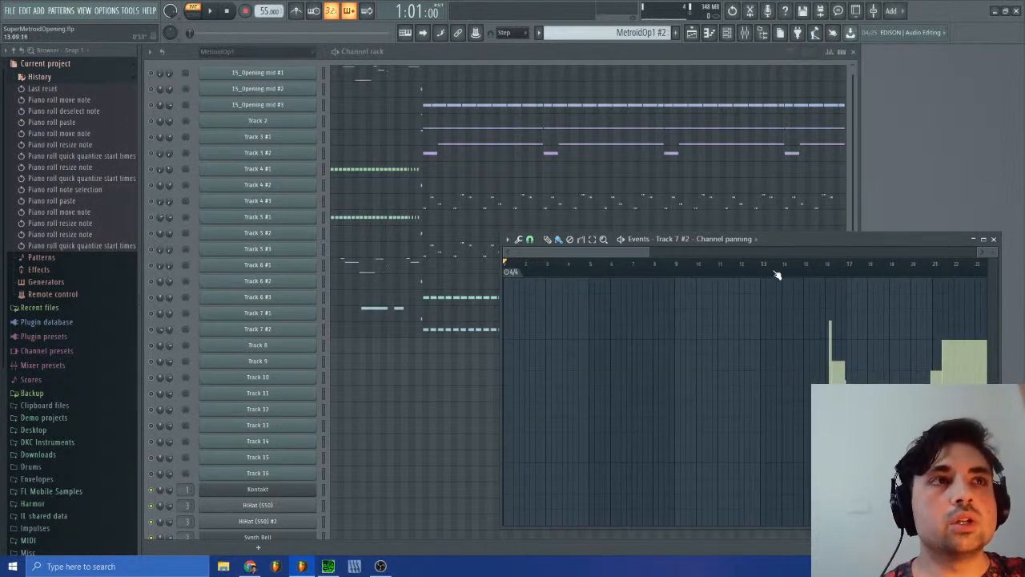
{"action": "left_click_drag", "start_coordinate": [520, 255], "coordinate": [554, 279]}
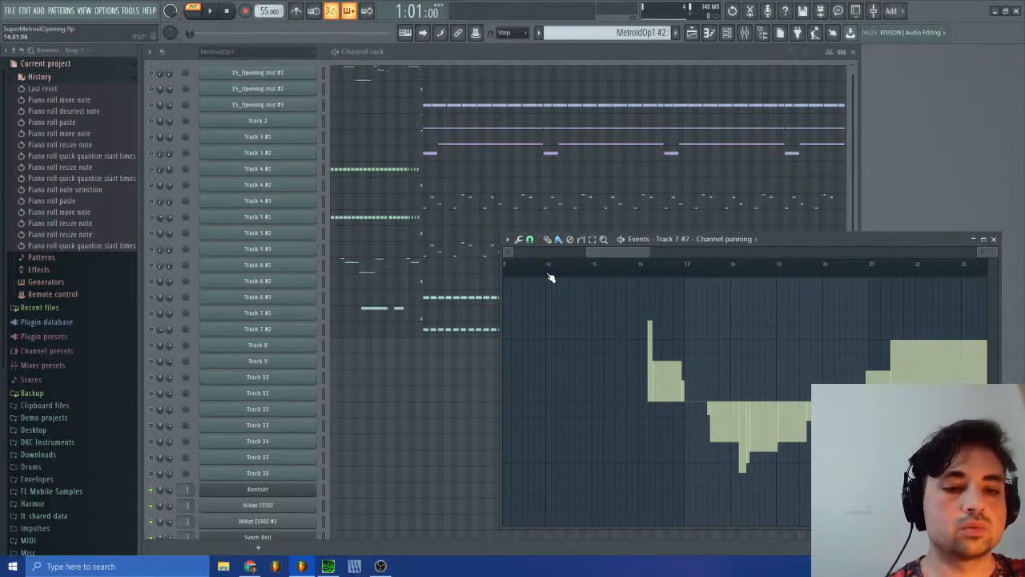
{"action": "left_click_drag", "start_coordinate": [550, 277], "coordinate": [876, 282]}
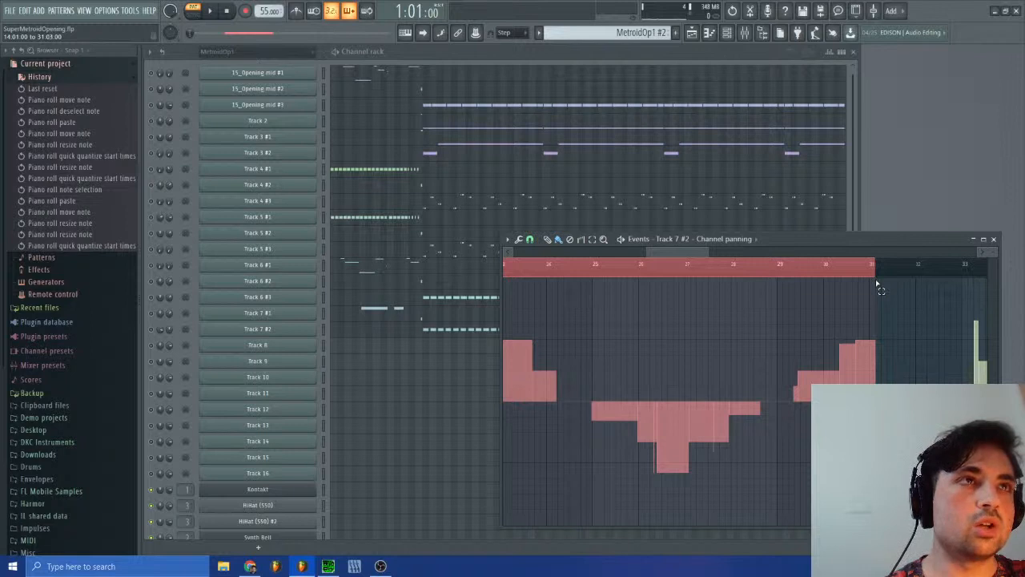
{"action": "left_click_drag", "start_coordinate": [877, 282], "coordinate": [878, 283]}
{"action": "left_click_drag", "start_coordinate": [705, 255], "coordinate": [902, 265]}
{"action": "left_click_drag", "start_coordinate": [810, 253], "coordinate": [723, 258]}
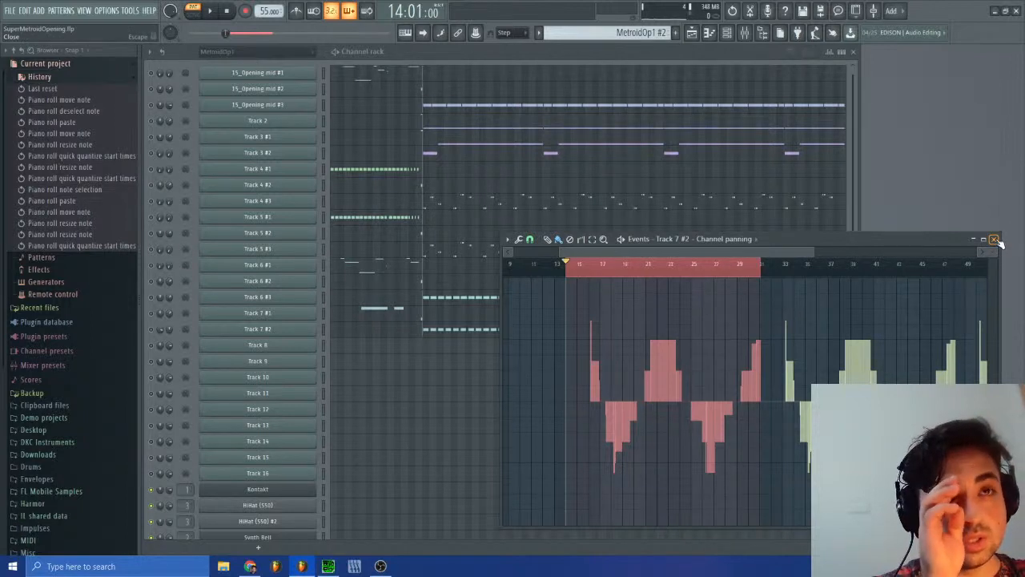
Step: Open the Track 6 #3 piano roll beside the panning events and place the playhead at 16:05:00, where the panning starts
{"action": "left_click", "coordinate": [433, 301]}
{"action": "left_click_drag", "start_coordinate": [881, 108], "coordinate": [465, 134]}
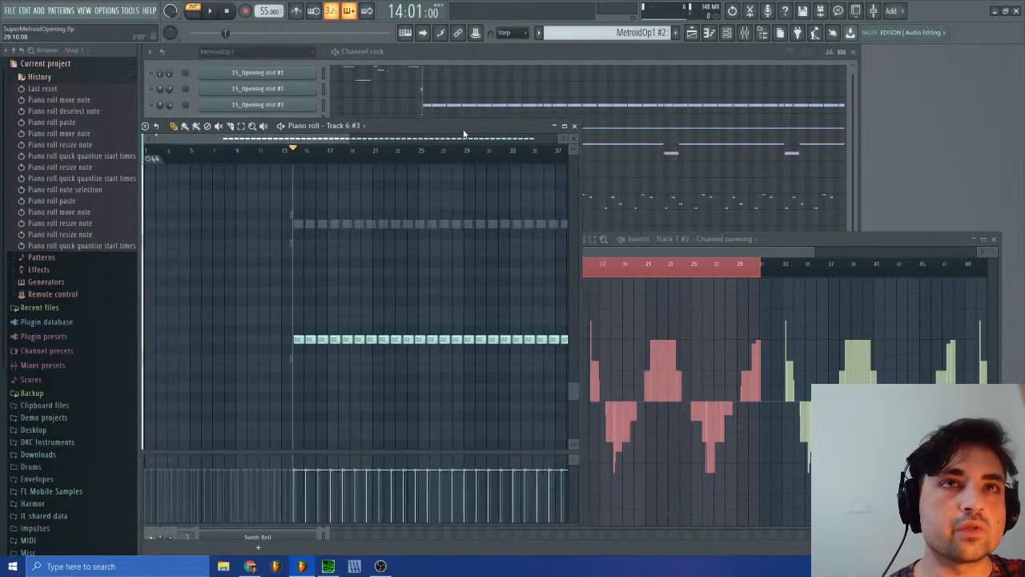
{"action": "left_click", "coordinate": [318, 159]}
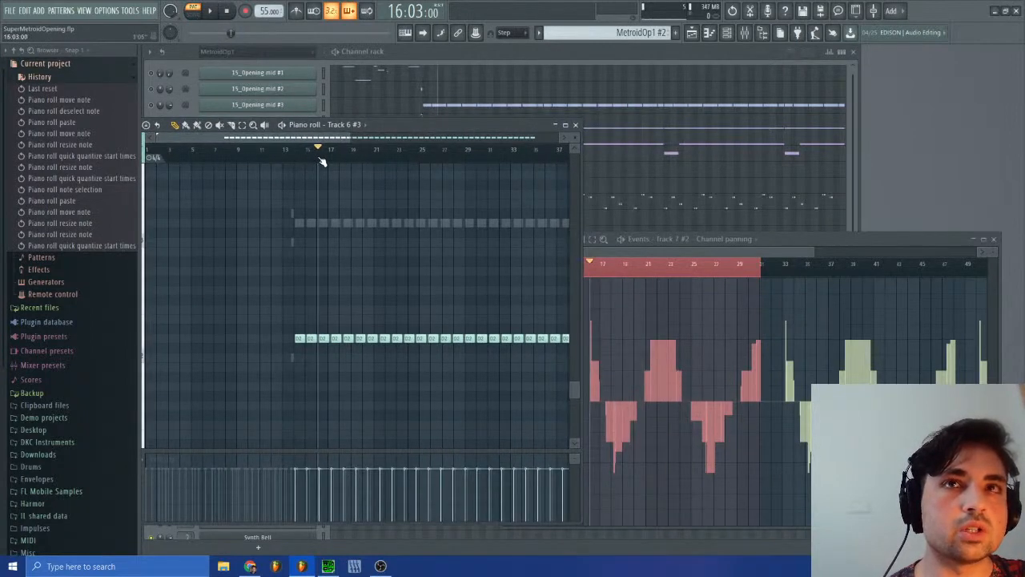
{"action": "left_click", "coordinate": [319, 159]}
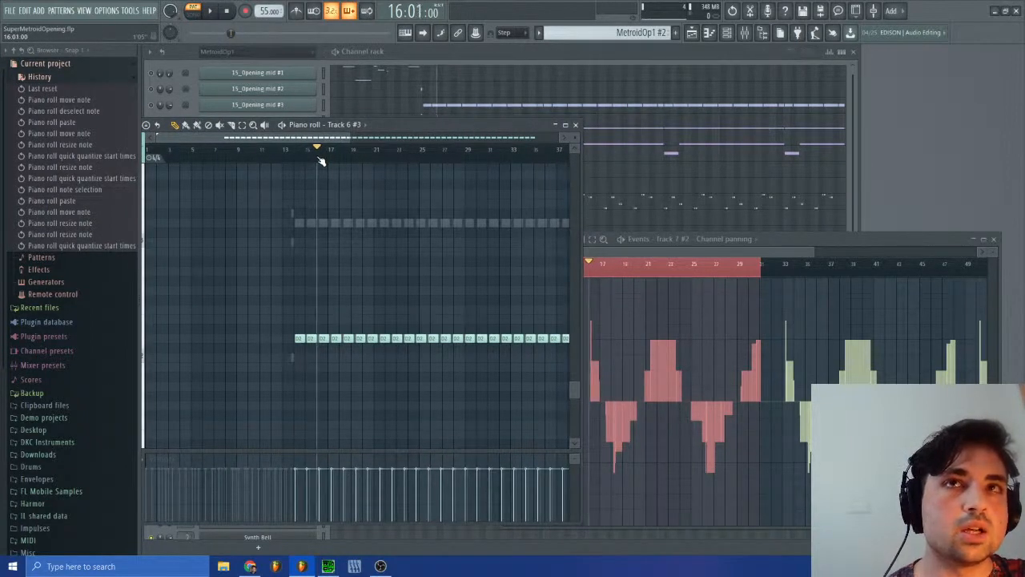
{"action": "left_click_drag", "start_coordinate": [320, 161], "coordinate": [324, 161]}
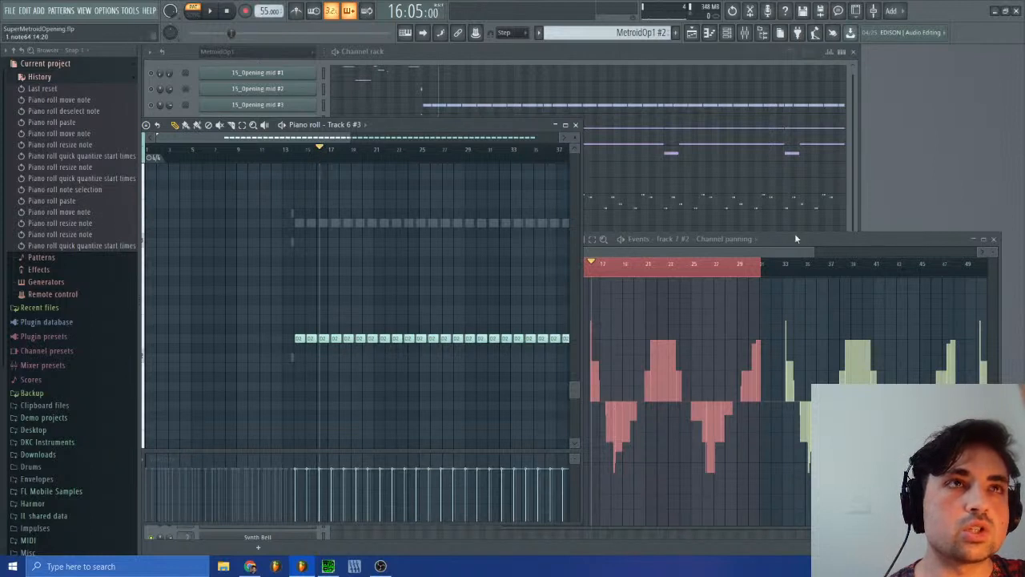
{"action": "left_click_drag", "start_coordinate": [812, 253], "coordinate": [642, 255]}
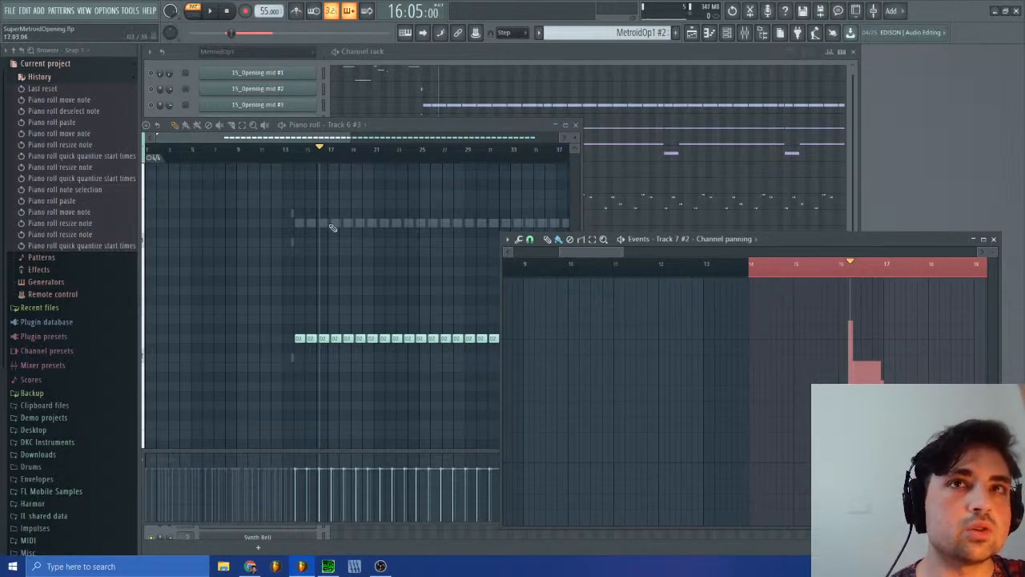
Step: Move the playhead between bars 18 and 20 to compare the Track 6 #3 notes with the panning changes
{"action": "left_click_drag", "start_coordinate": [321, 156], "coordinate": [349, 177]}
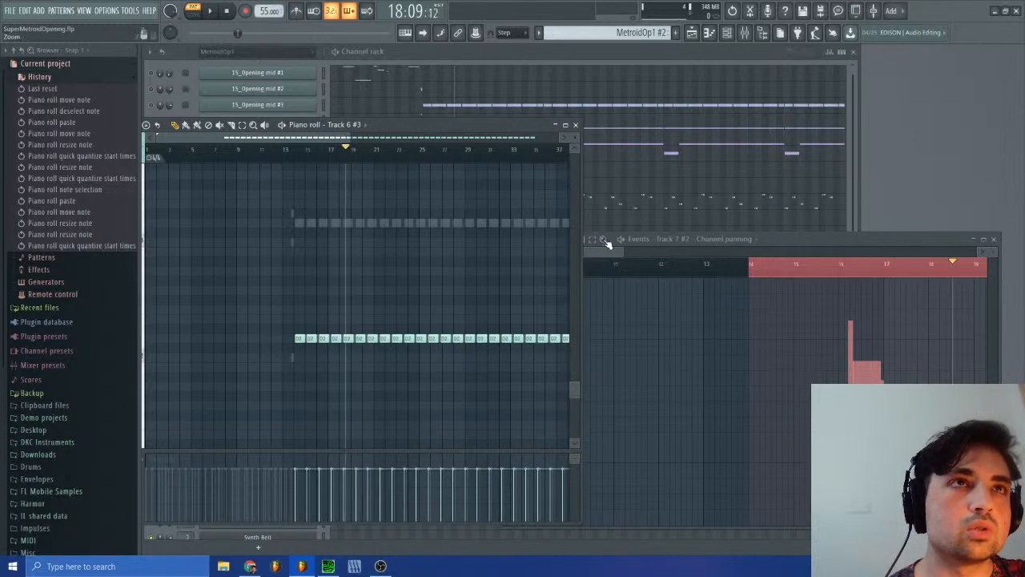
{"action": "left_click_drag", "start_coordinate": [605, 246], "coordinate": [631, 254]}
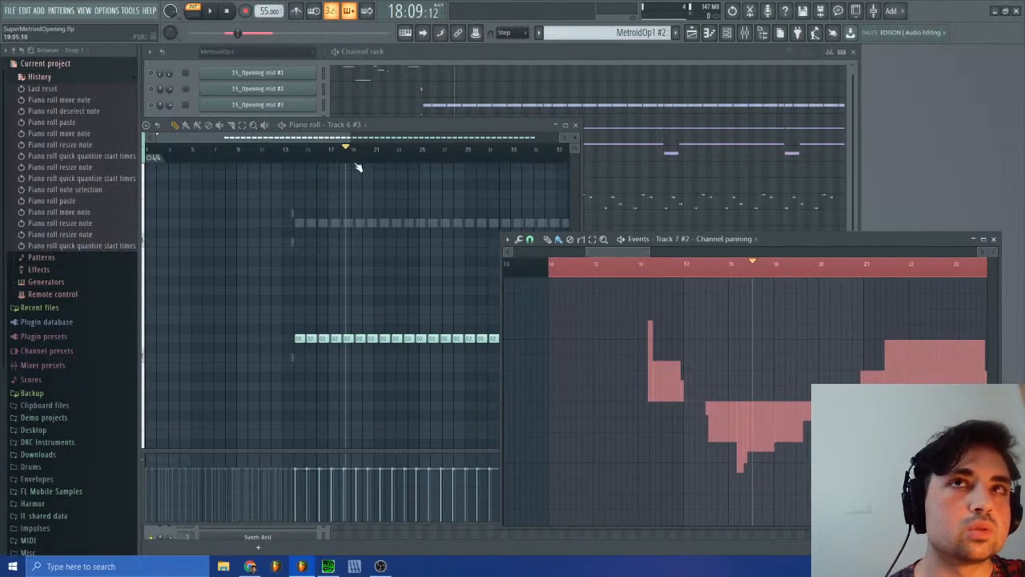
{"action": "left_click_drag", "start_coordinate": [358, 167], "coordinate": [372, 169]}
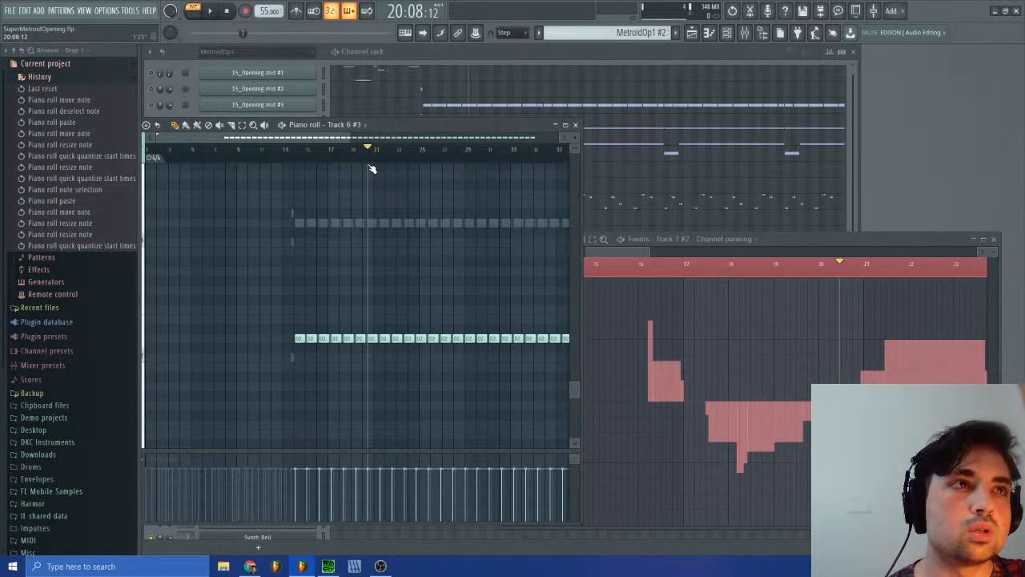
{"action": "mouse_move", "coordinate": [372, 169]}
{"action": "left_mouse_down"}
{"action": "mouse_move", "coordinate": [318, 170]}
{"action": "mouse_move", "coordinate": [372, 183]}
{"action": "mouse_move", "coordinate": [314, 176]}
{"action": "mouse_move", "coordinate": [397, 192]}
{"action": "mouse_move", "coordinate": [360, 201]}
{"action": "left_mouse_up"}
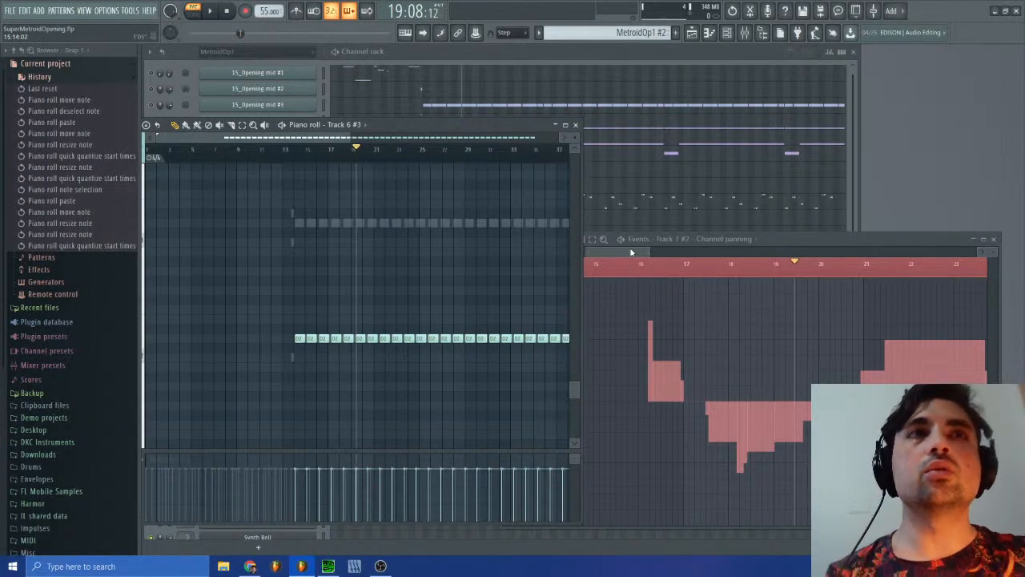
Step: Play briefly from bar 16 and trace the Track 7 #2 panning changes with the playhead up to 21:09:00
{"action": "left_click_drag", "start_coordinate": [632, 250], "coordinate": [673, 274]}
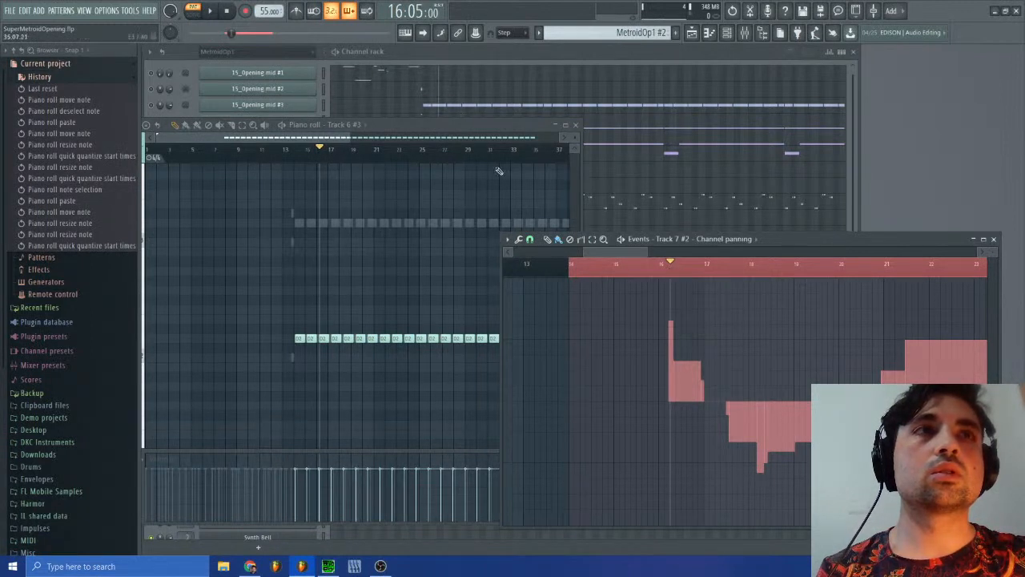
{"action": "left_click", "coordinate": [207, 9]}
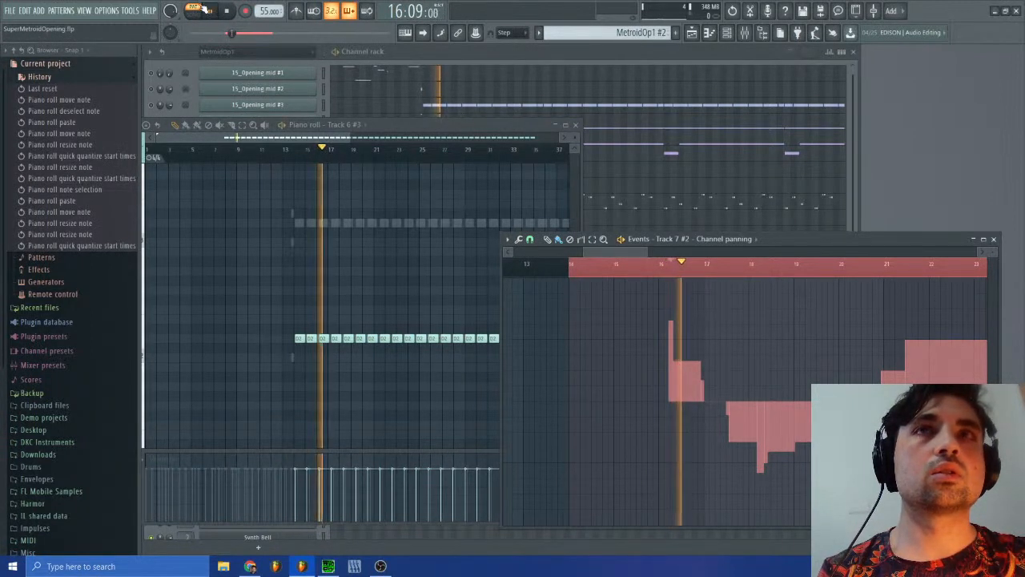
{"action": "left_click", "coordinate": [210, 12]}
{"action": "left_click", "coordinate": [669, 277]}
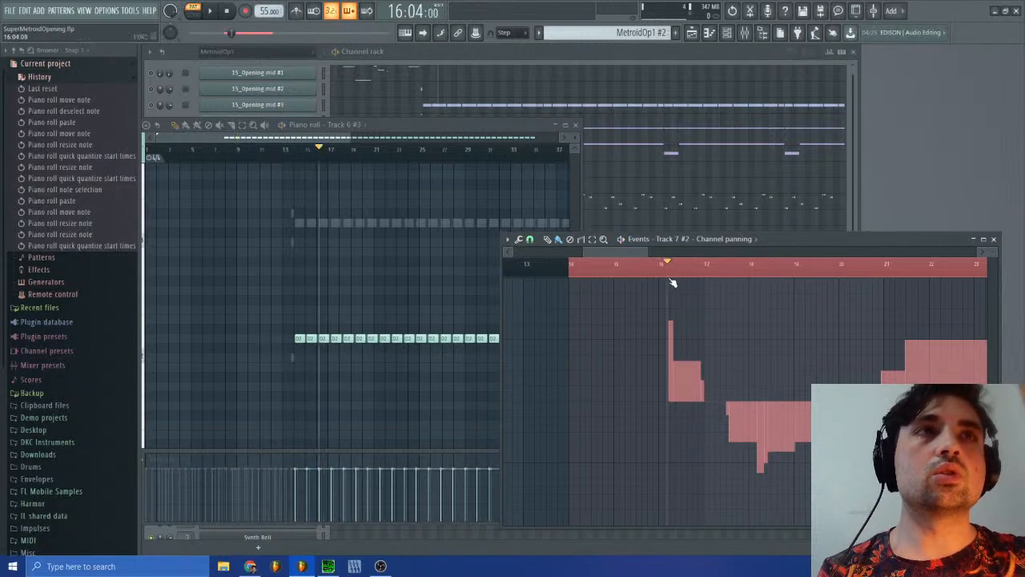
{"action": "mouse_move", "coordinate": [673, 282]}
{"action": "left_mouse_down"}
{"action": "mouse_move", "coordinate": [763, 297]}
{"action": "mouse_move", "coordinate": [854, 269]}
{"action": "mouse_move", "coordinate": [797, 261]}
{"action": "mouse_move", "coordinate": [763, 294]}
{"action": "mouse_move", "coordinate": [840, 285]}
{"action": "mouse_move", "coordinate": [911, 289]}
{"action": "mouse_move", "coordinate": [761, 290]}
{"action": "mouse_move", "coordinate": [910, 291]}
{"action": "left_mouse_up"}
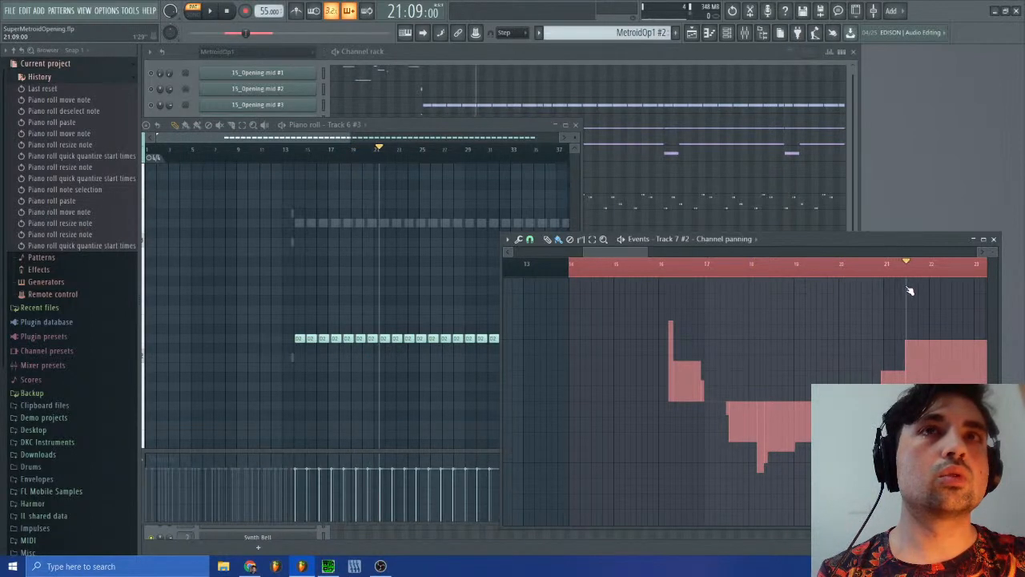
{"action": "mouse_move", "coordinate": [635, 252]}
{"action": "left_mouse_down"}
{"action": "mouse_move", "coordinate": [661, 248]}
{"action": "mouse_move", "coordinate": [623, 253]}
{"action": "left_mouse_up"}
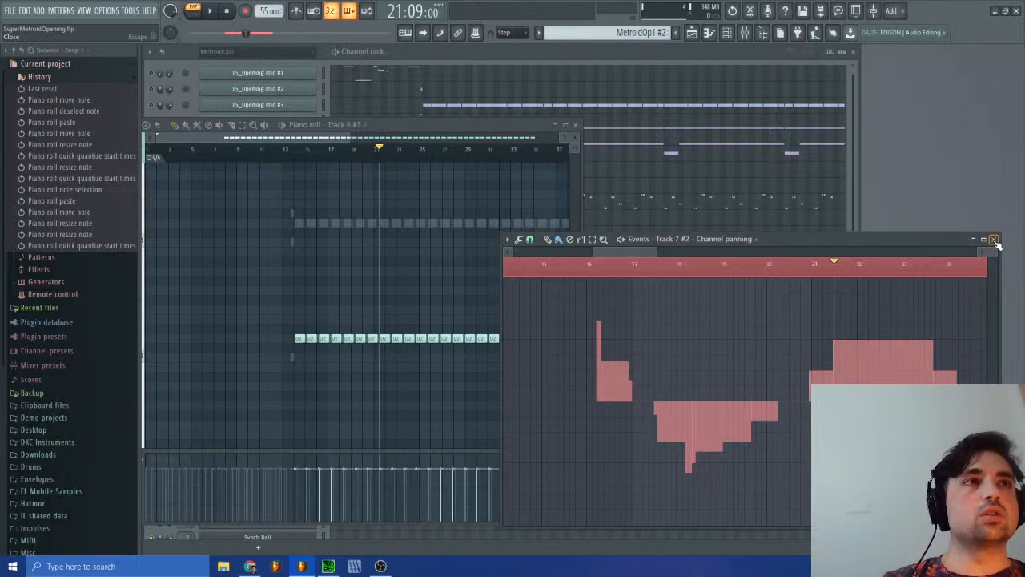
Step: Switch to SPCTool and play sm-15.spc, skipping ahead and restarting playback, to hear the original bass panning, and stop it
{"action": "left_click", "coordinate": [328, 568]}
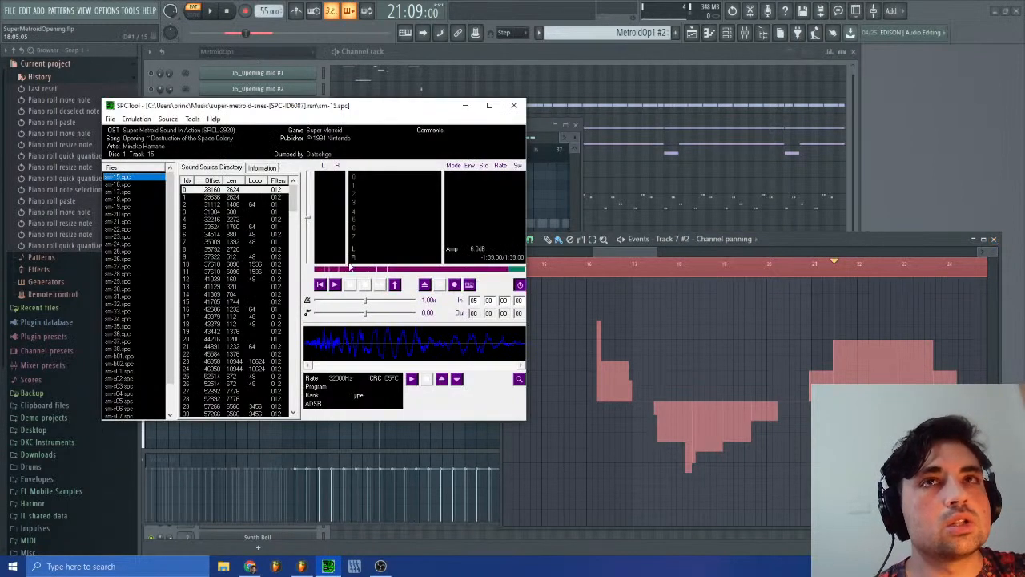
{"action": "left_click", "coordinate": [335, 285]}
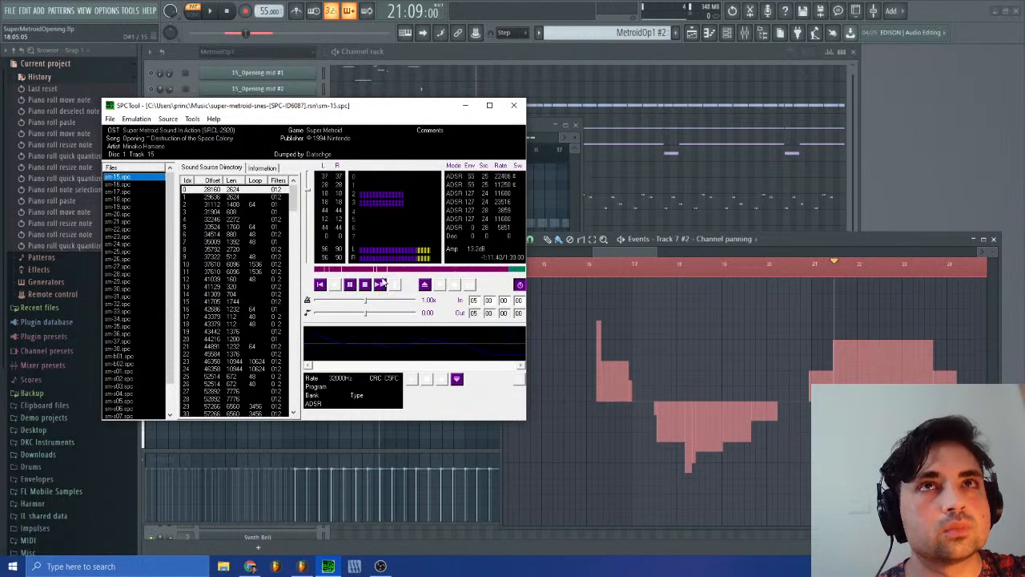
{"action": "left_click", "coordinate": [377, 286]}
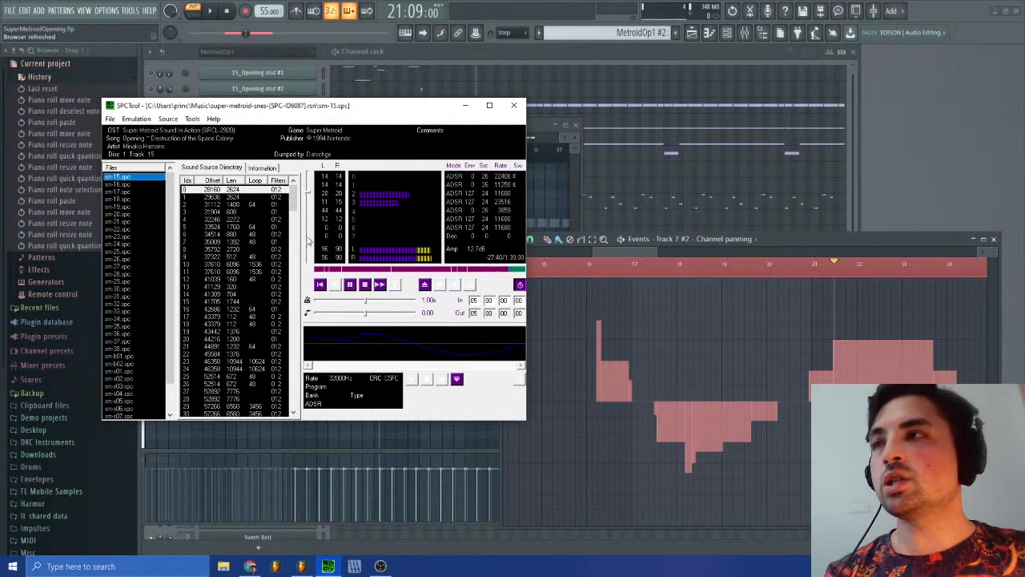
{"action": "left_click", "coordinate": [348, 288]}
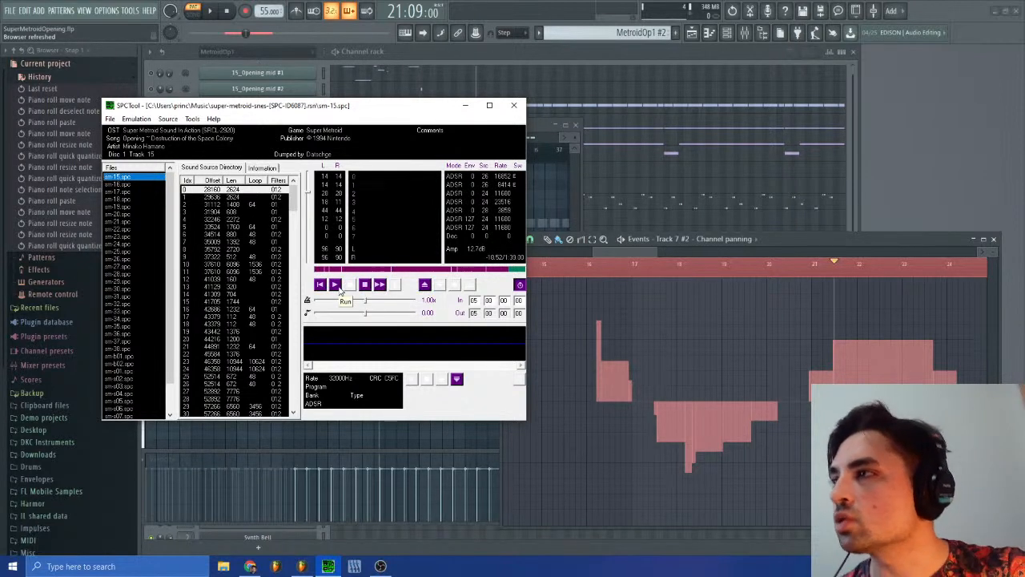
{"action": "left_click", "coordinate": [339, 290]}
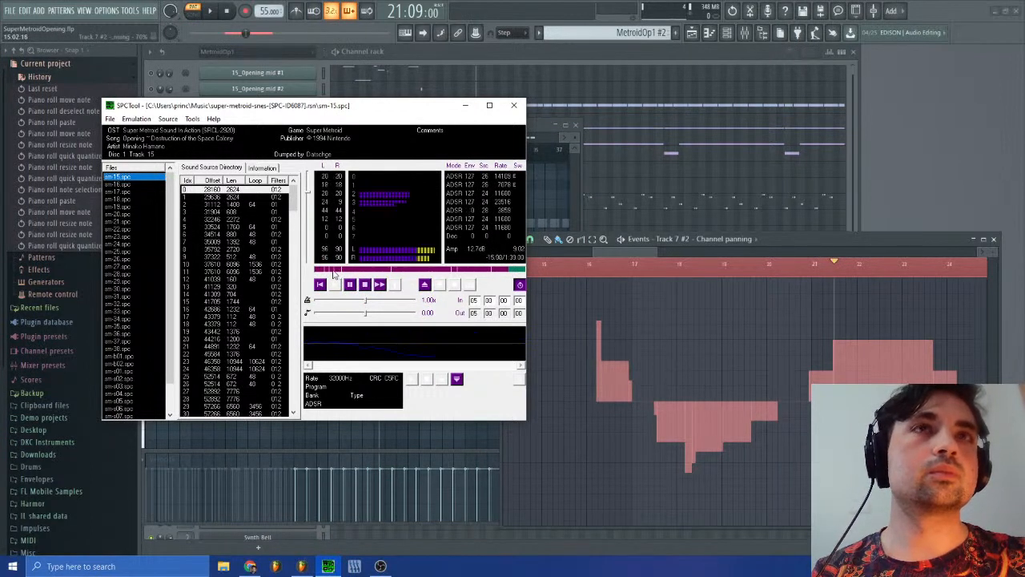
{"action": "left_click", "coordinate": [365, 286]}
Step: Return to FL Studio, set the playhead to 16:05:00 at the first panning change, and check it against the Track 6 #3 piano roll
{"action": "left_click", "coordinate": [636, 249]}
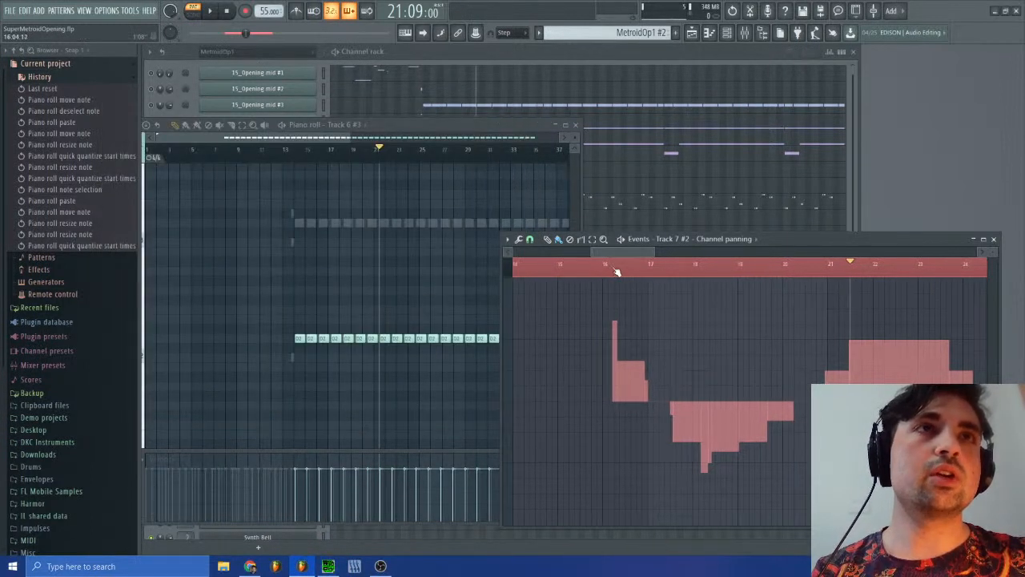
{"action": "left_click", "coordinate": [613, 267]}
{"action": "left_click", "coordinate": [615, 270]}
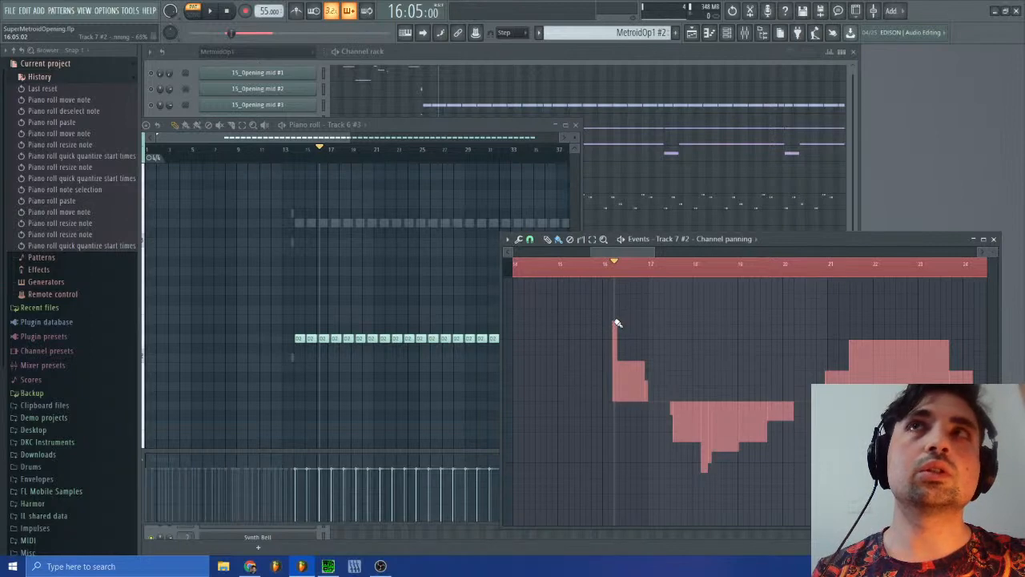
{"action": "left_click_drag", "start_coordinate": [502, 125], "coordinate": [972, 149]}
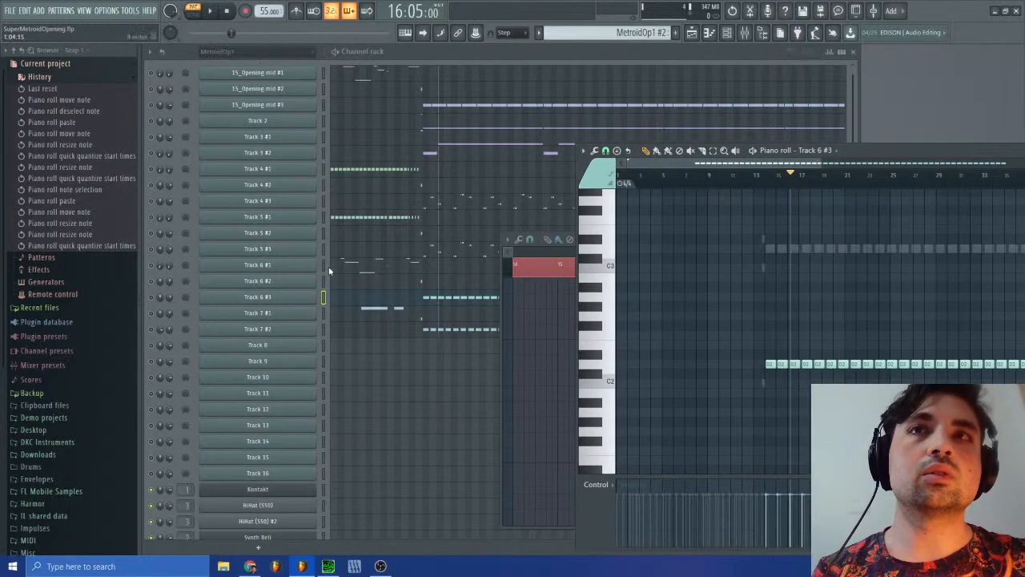
{"action": "left_click_drag", "start_coordinate": [888, 157], "coordinate": [462, 131]}
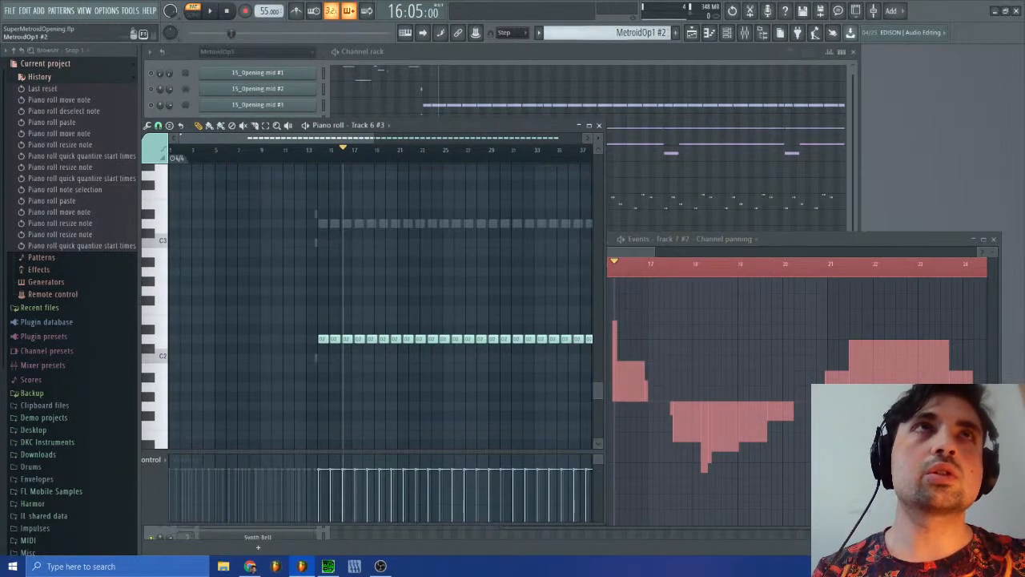
Step: Switch to the Bass pattern and close the Track 7 #2 panning events and the Track 6 #3 piano roll
{"action": "left_click", "coordinate": [641, 32]}
{"action": "left_click", "coordinate": [643, 91]}
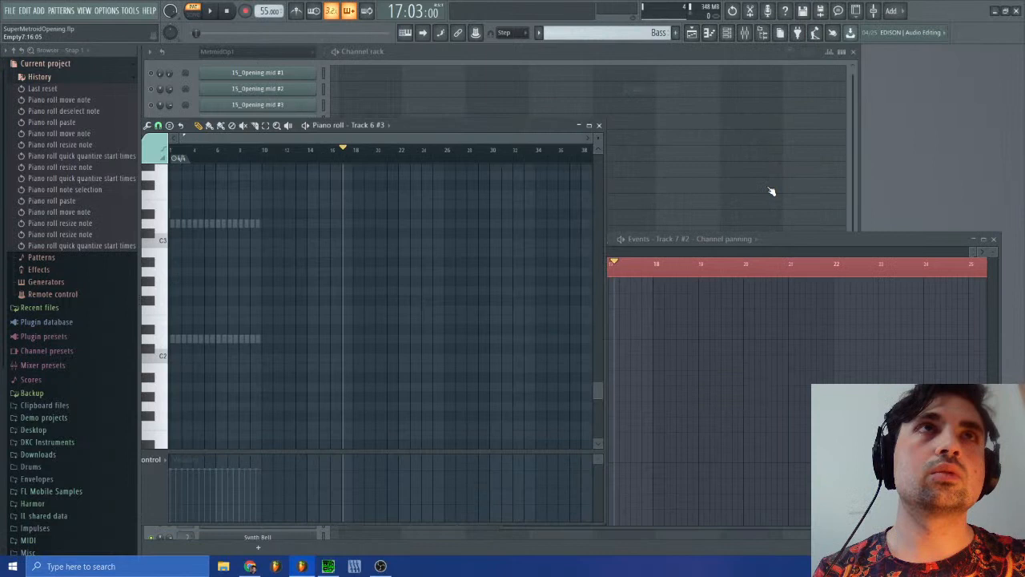
{"action": "left_click", "coordinate": [996, 239]}
{"action": "left_click", "coordinate": [598, 125]}
Step: Open the channel panning events of Synth Lead in the Bass pattern
{"action": "scroll", "coordinate": [617, 241], "scroll_direction": "down", "scroll_amount": 5}
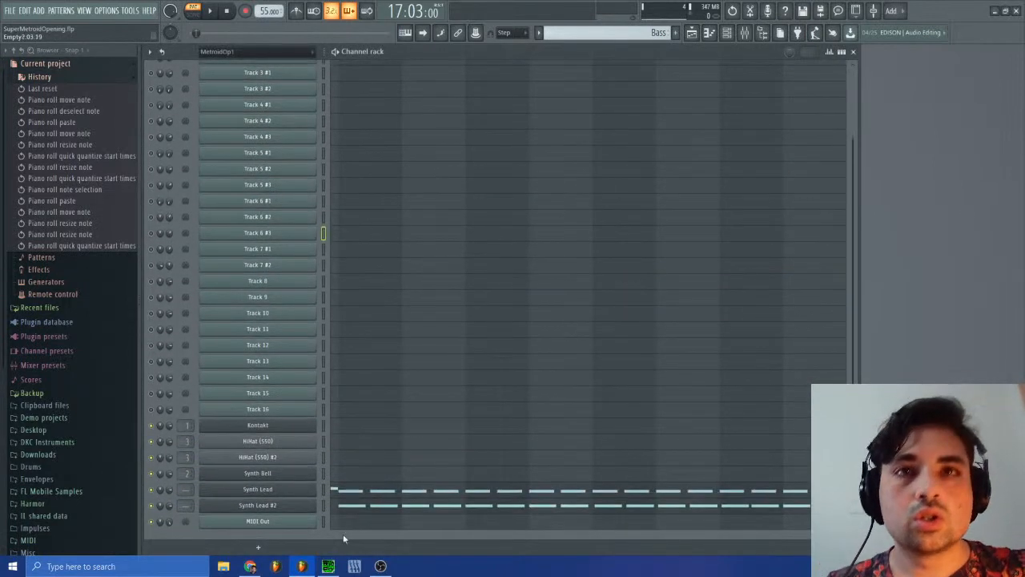
{"action": "right_click", "coordinate": [160, 508]}
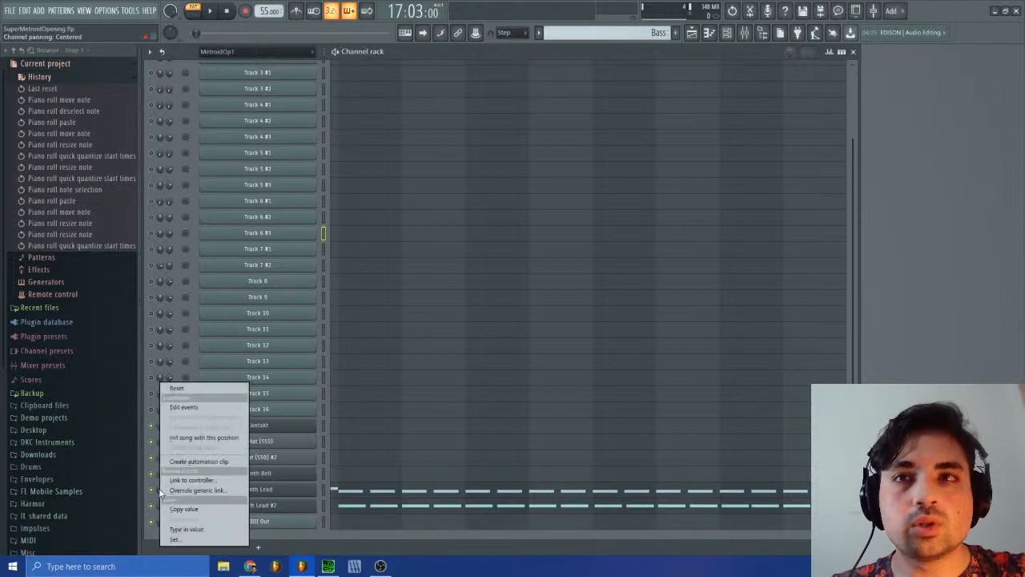
{"action": "left_click", "coordinate": [184, 407]}
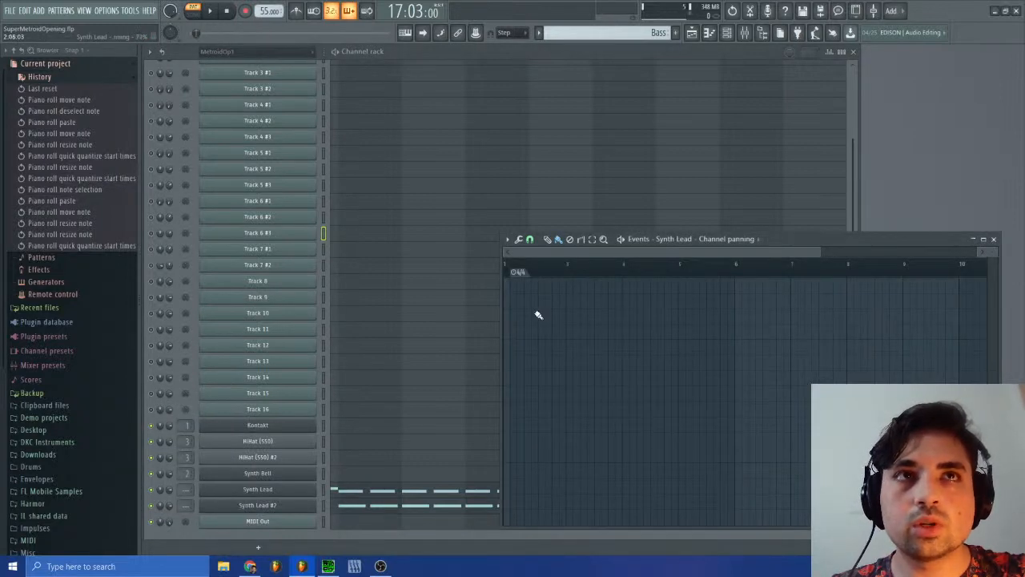
Step: Switch to the MetroidOp1 #2 pattern to check Track 7 #2's channel panning value, and return to the Bass pattern
{"action": "left_click", "coordinate": [583, 35]}
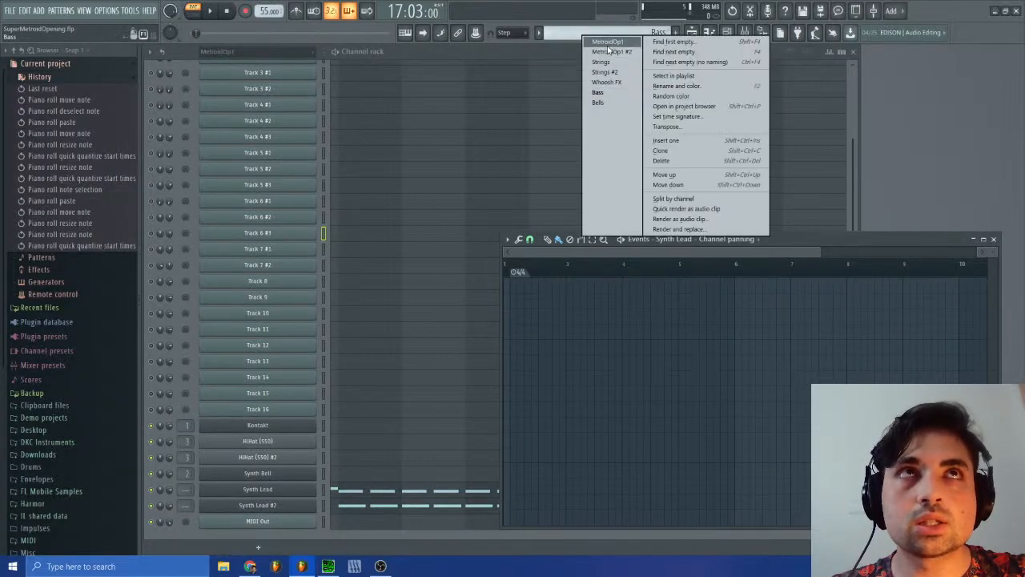
{"action": "left_click", "coordinate": [611, 52]}
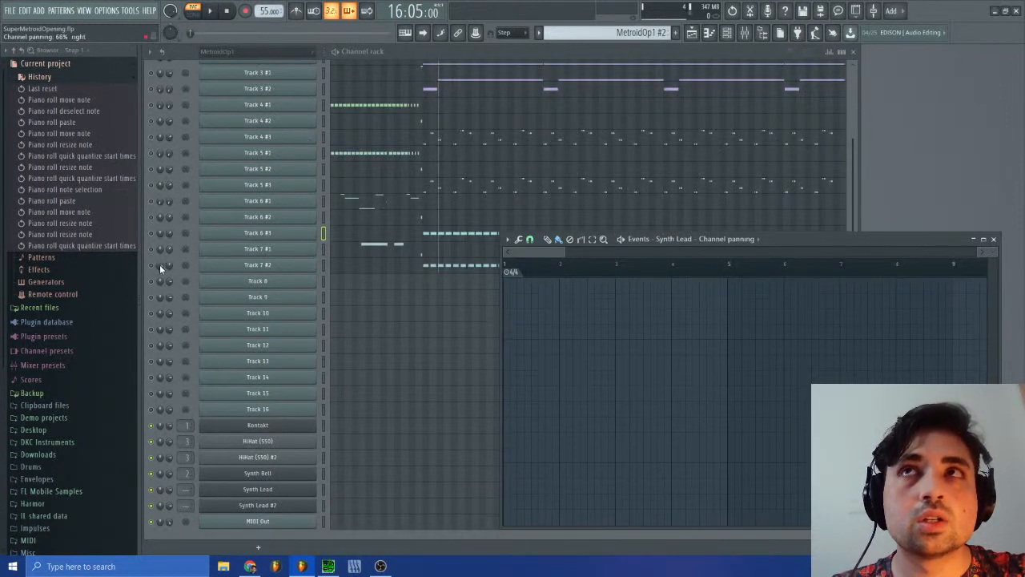
{"action": "left_click", "coordinate": [581, 34]}
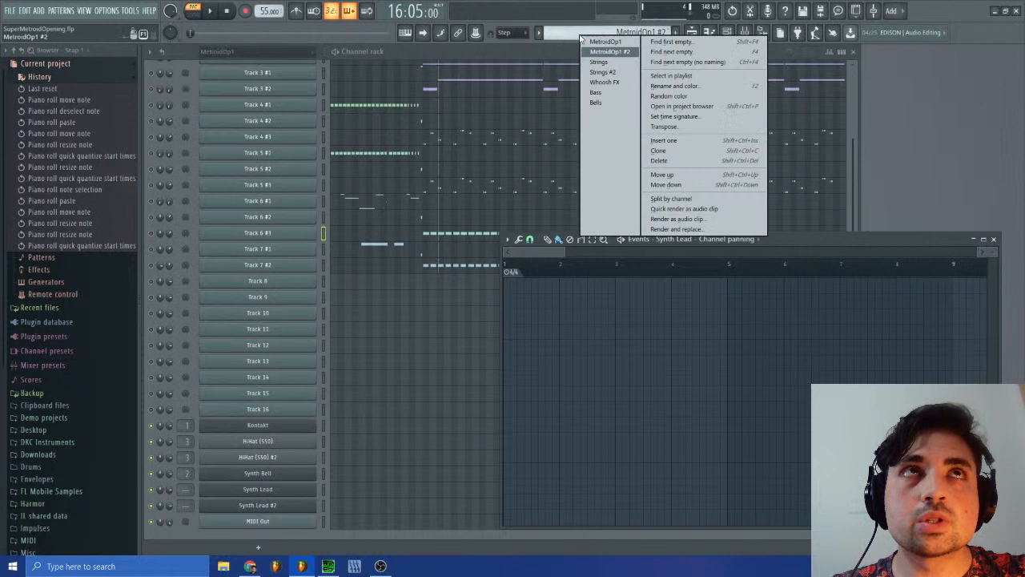
{"action": "left_click", "coordinate": [597, 103]}
{"action": "left_click", "coordinate": [612, 34]}
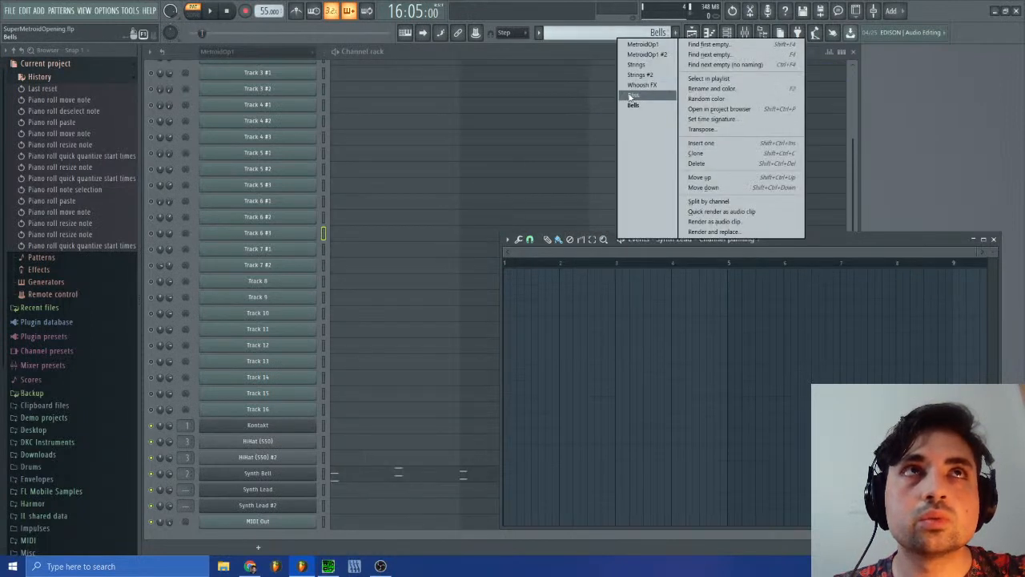
{"action": "left_click", "coordinate": [631, 96]}
{"action": "right_click", "coordinate": [159, 492]}
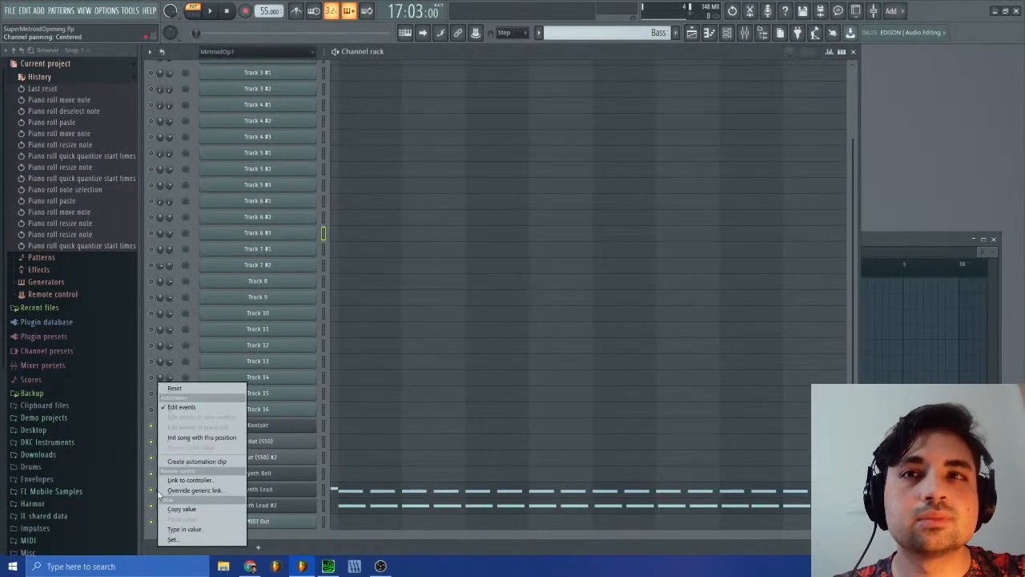
{"action": "left_click", "coordinate": [181, 407]}
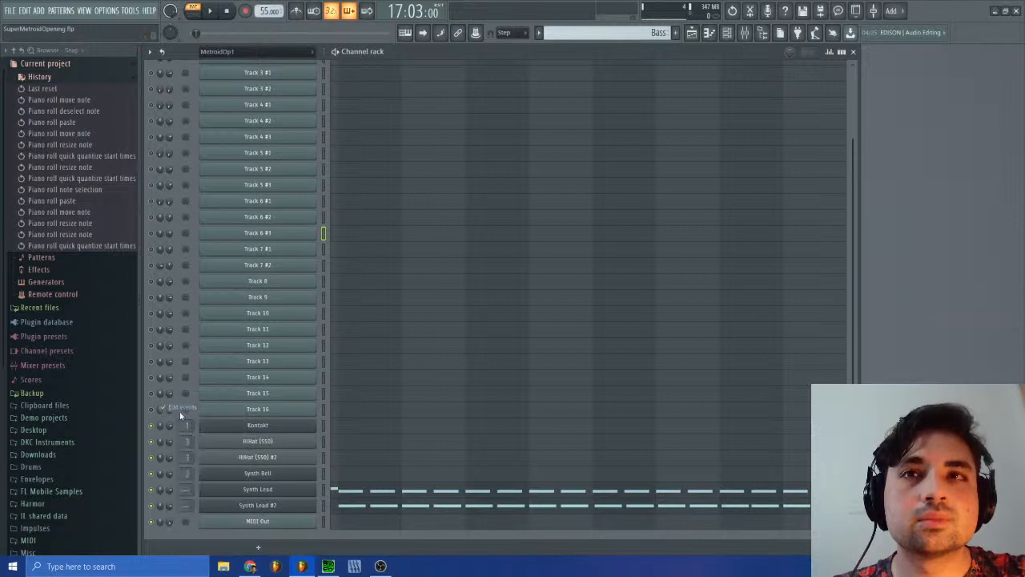
{"action": "right_click", "coordinate": [160, 490]}
{"action": "left_click", "coordinate": [176, 407]}
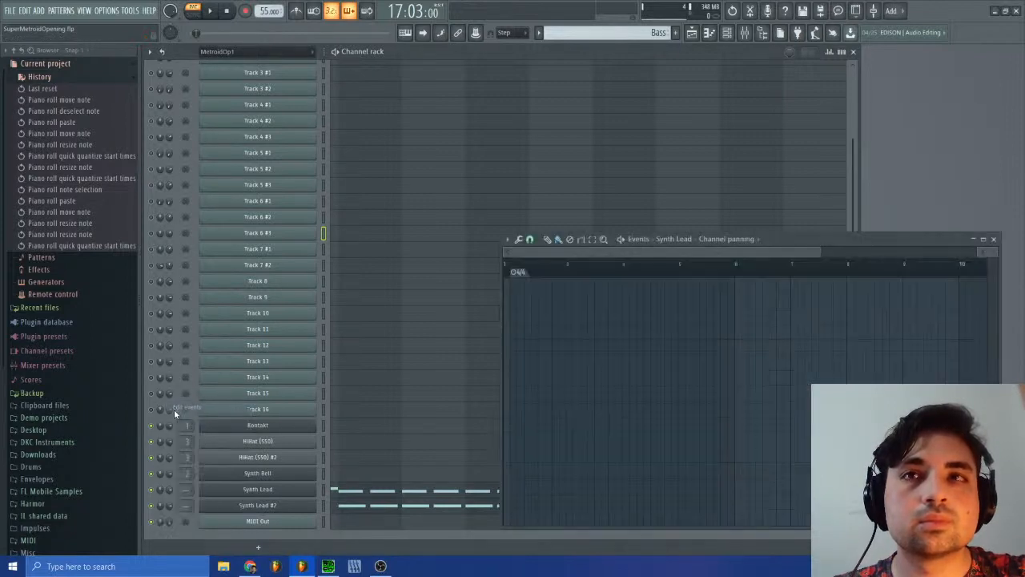
{"action": "mouse_move", "coordinate": [160, 492]}
{"action": "left_mouse_down"}
{"action": "mouse_move", "coordinate": [161, 478]}
{"action": "mouse_move", "coordinate": [161, 488]}
{"action": "left_mouse_up"}
{"action": "right_click", "coordinate": [161, 491]}
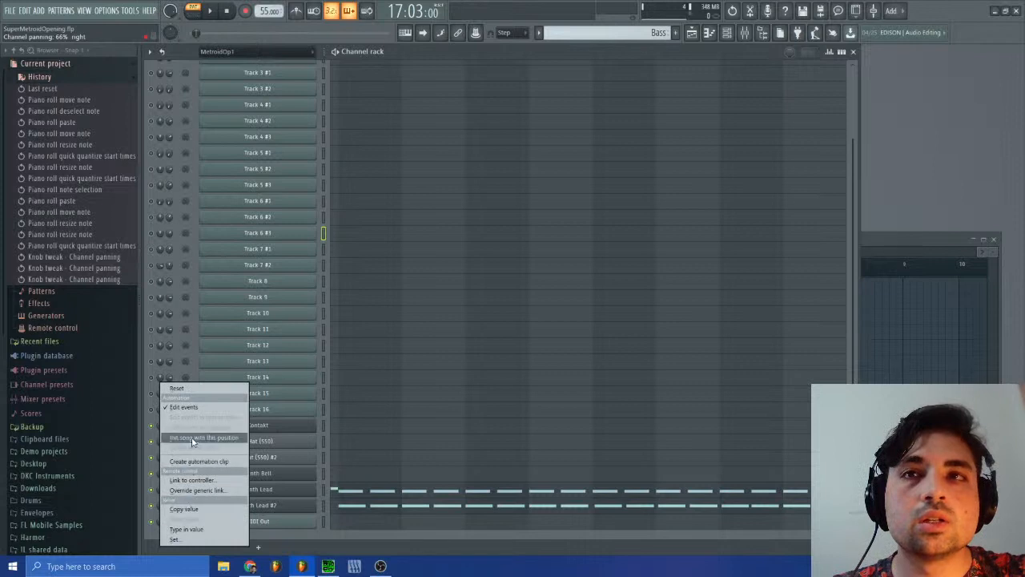
{"action": "left_click", "coordinate": [183, 407]}
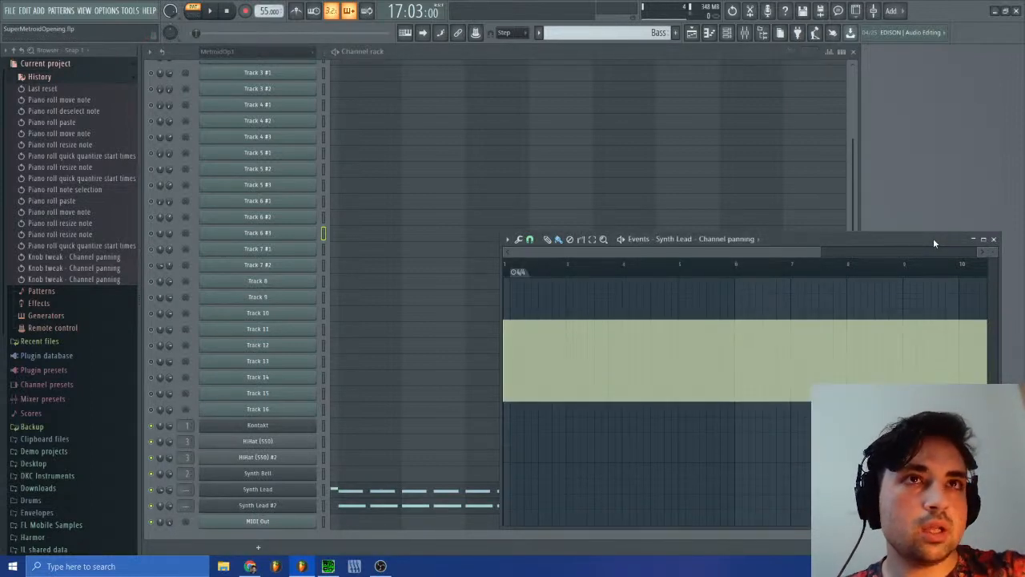
Step: Play the Bass pattern, draw a Synth Lead panning ramp from about 65% right at bar 3 to about 70% left at bar 4, and stop playback
{"action": "left_click", "coordinate": [208, 10]}
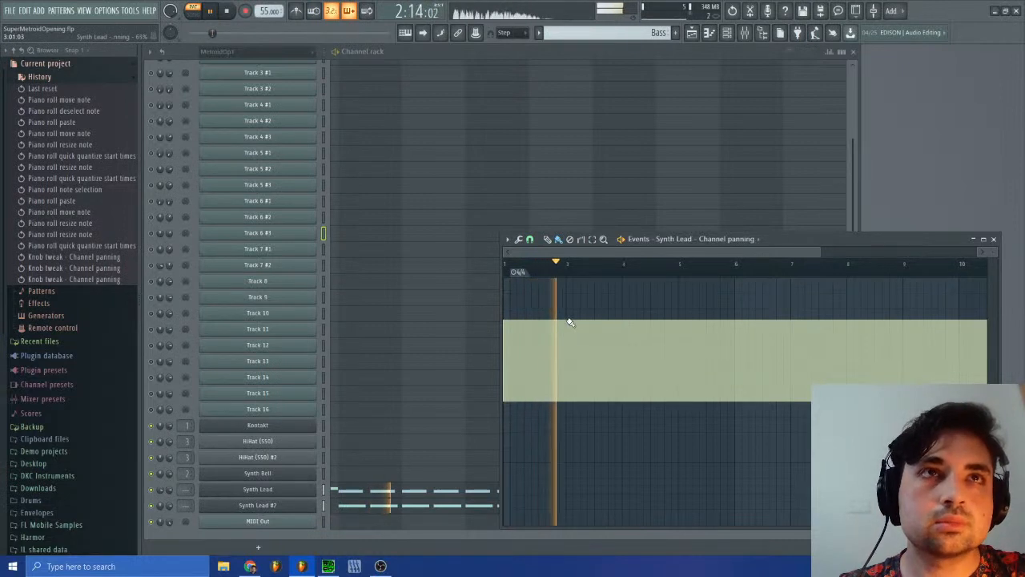
{"action": "mouse_move", "coordinate": [570, 322]}
{"action": "left_mouse_down"}
{"action": "mouse_move", "coordinate": [626, 417]}
{"action": "mouse_move", "coordinate": [627, 491]}
{"action": "left_mouse_up"}
{"action": "key", "text": "space"}
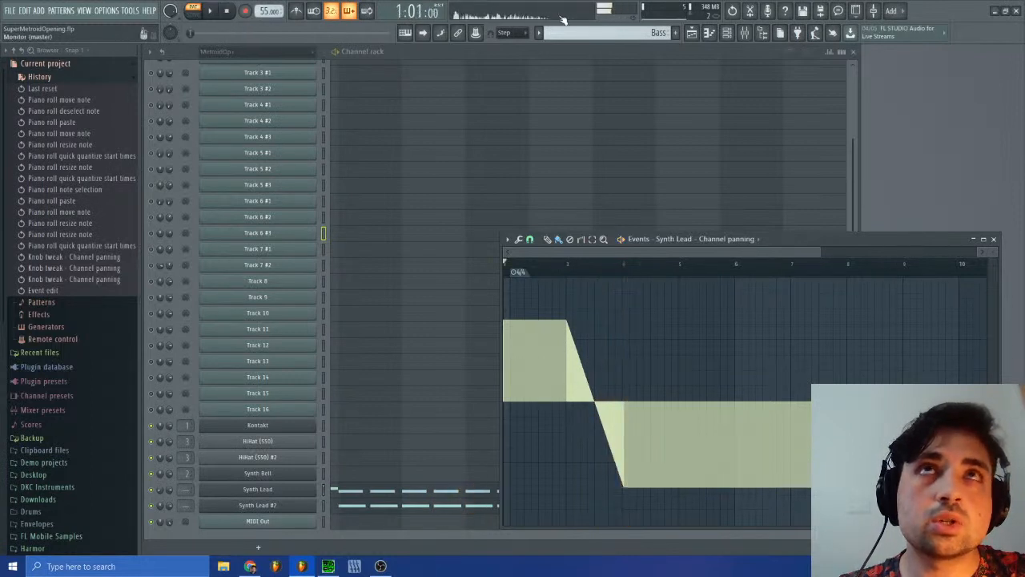
Step: Open Track 7 #2's channel panning events in MetroidOp1 #2 and set the playhead to 18:06:00 at the first furthest-left panning point
{"action": "left_click", "coordinate": [605, 32]}
{"action": "left_click", "coordinate": [632, 47]}
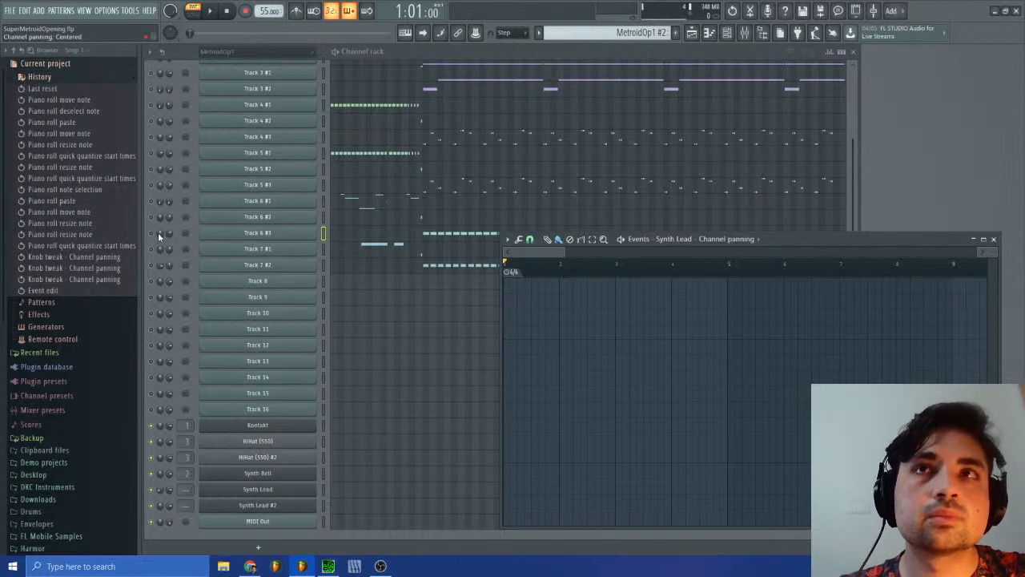
{"action": "right_click", "coordinate": [160, 265]}
{"action": "left_click", "coordinate": [233, 300]}
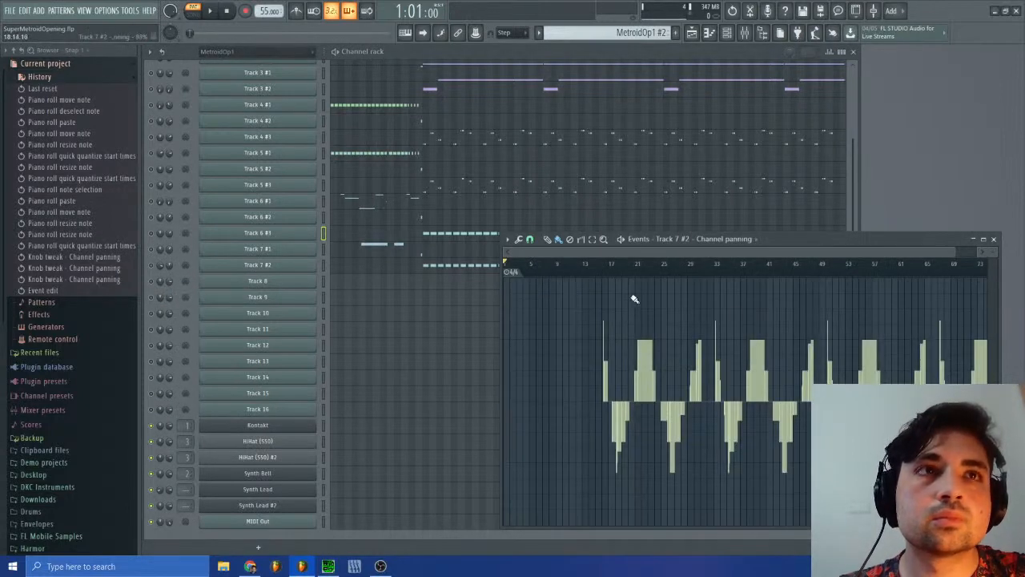
{"action": "left_click_drag", "start_coordinate": [952, 255], "coordinate": [699, 254]}
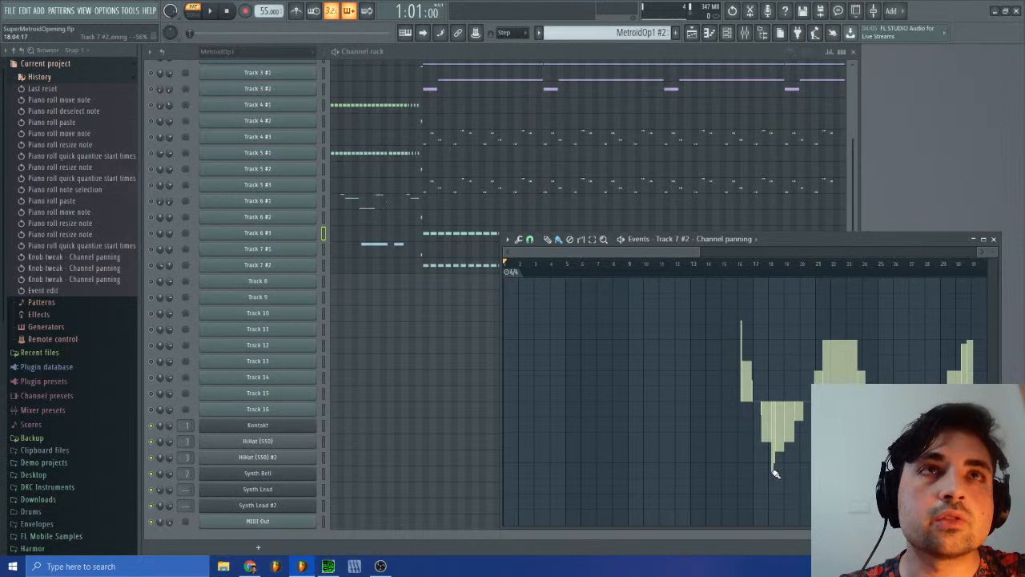
{"action": "left_click_drag", "start_coordinate": [764, 267], "coordinate": [775, 271]}
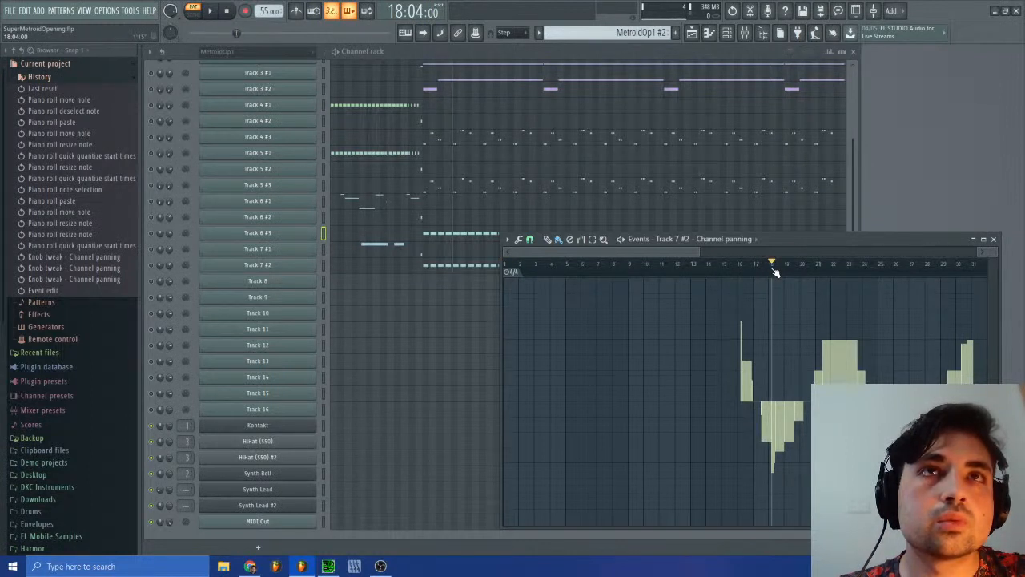
{"action": "left_click_drag", "start_coordinate": [775, 273], "coordinate": [777, 274]}
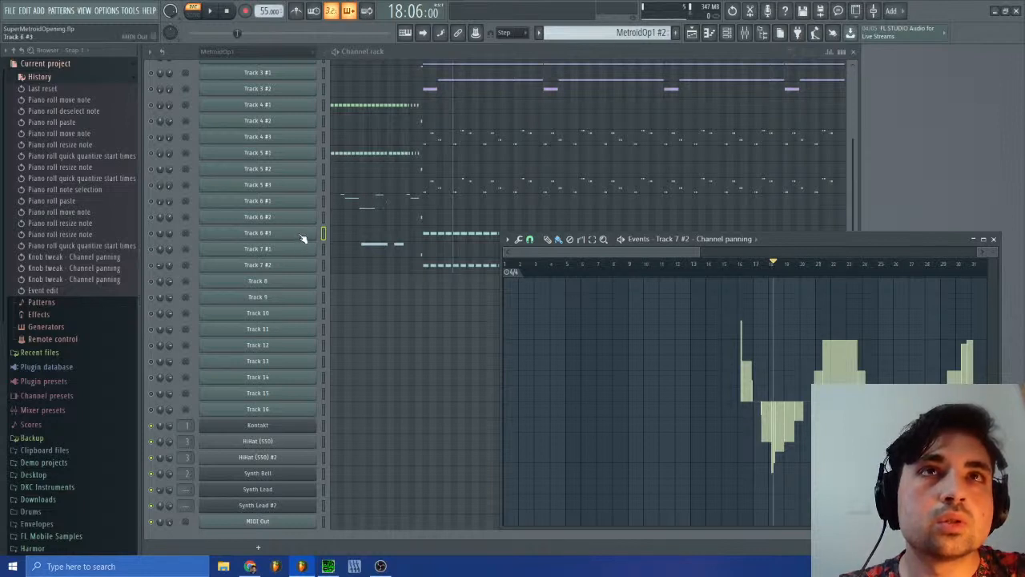
Step: Compare the panning events around bar 18 with the notes in the Track 6 #3 and Track 7 #2 piano rolls
{"action": "left_click", "coordinate": [458, 233]}
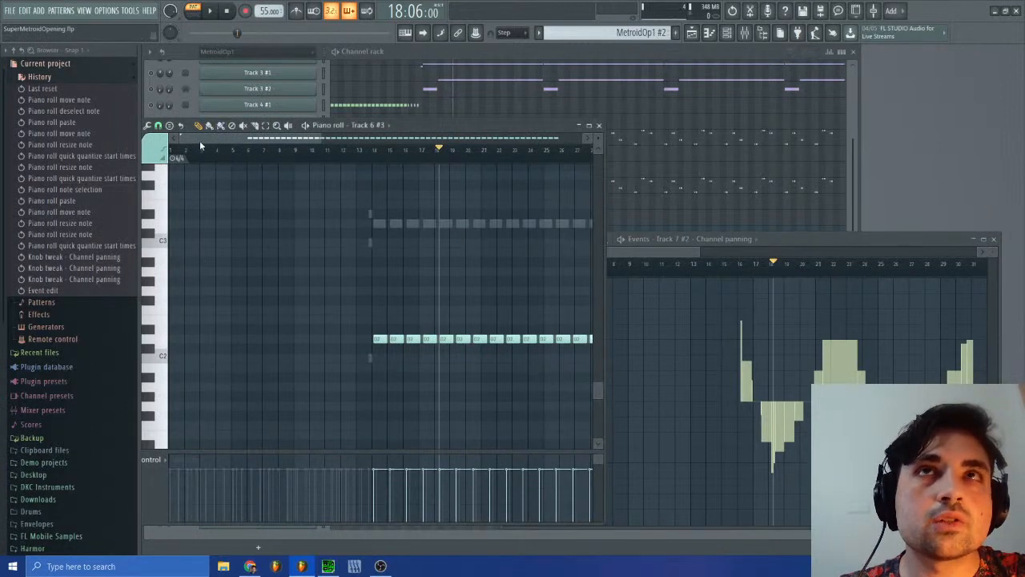
{"action": "left_click_drag", "start_coordinate": [181, 139], "coordinate": [266, 139]}
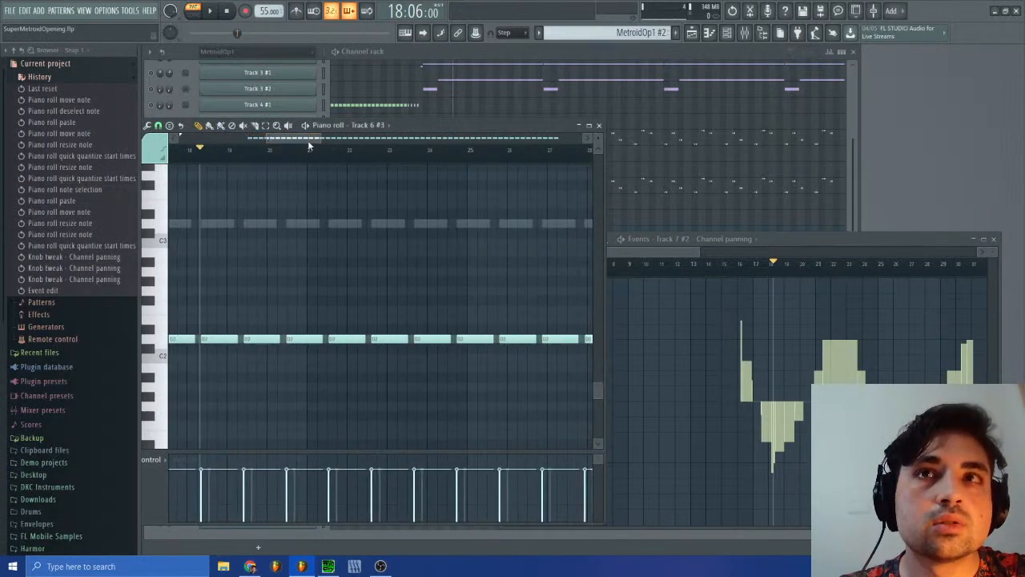
{"action": "left_click_drag", "start_coordinate": [433, 125], "coordinate": [724, 265]}
{"action": "left_click", "coordinate": [396, 265]}
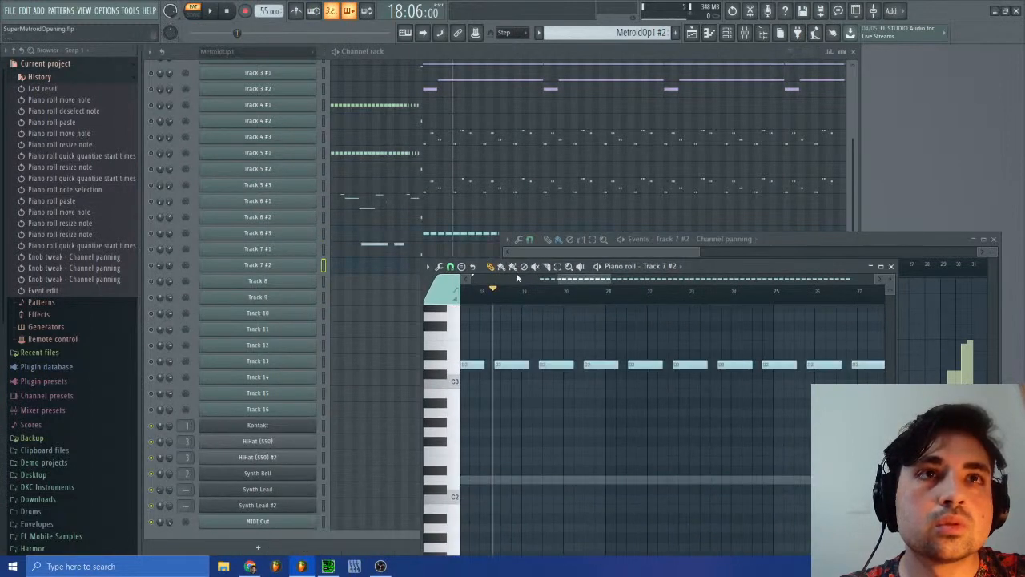
{"action": "left_click", "coordinate": [784, 237]}
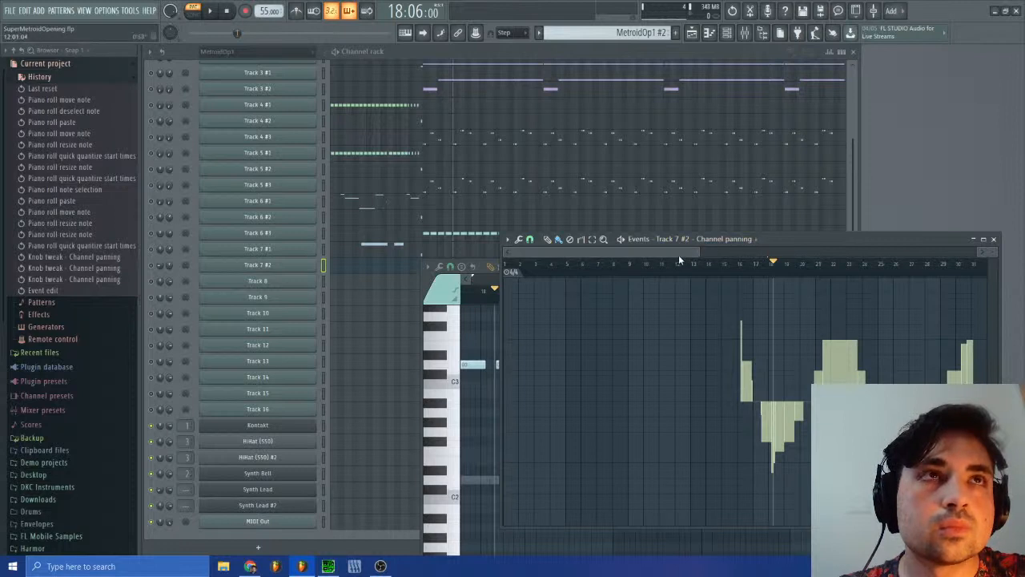
{"action": "left_click_drag", "start_coordinate": [699, 251], "coordinate": [624, 246]}
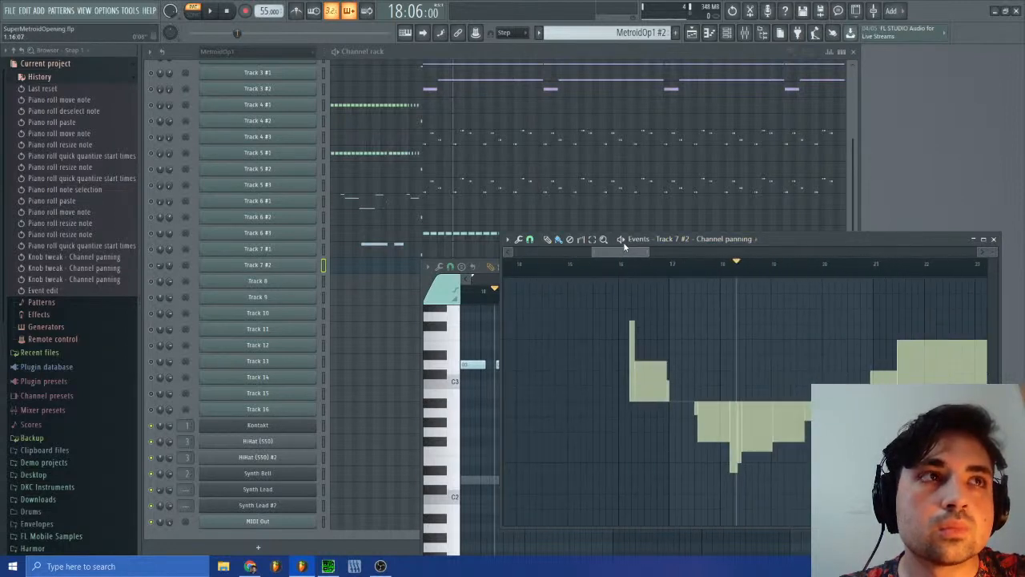
{"action": "left_click", "coordinate": [463, 281]}
{"action": "left_click_drag", "start_coordinate": [612, 290], "coordinate": [574, 291]}
{"action": "left_click", "coordinate": [858, 247]}
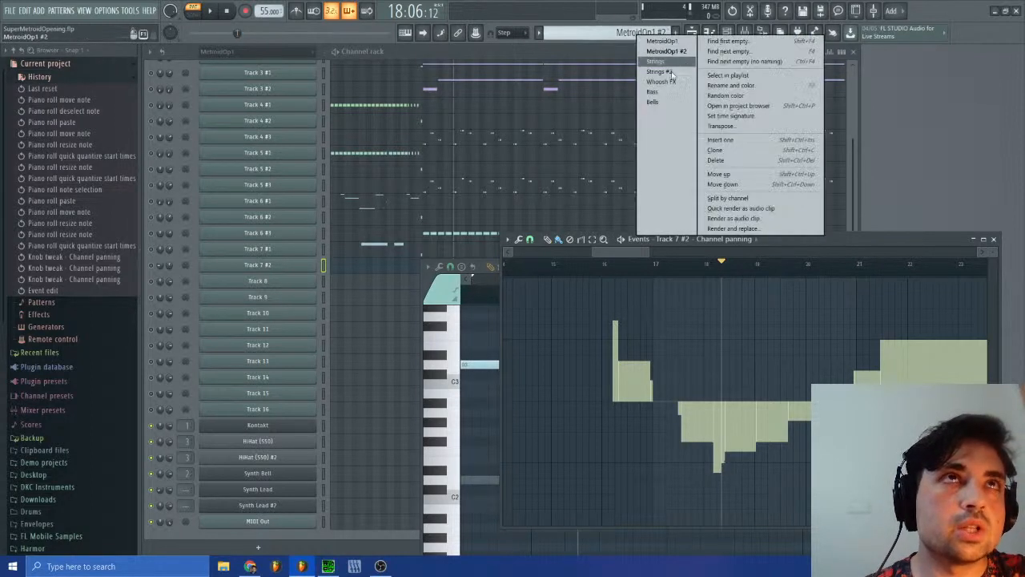
Step: Return to the Bass pattern's Synth Lead panning events and redraw the ramp from bar 3 to about 50% left just before bar 4
{"action": "left_click", "coordinate": [639, 34]}
{"action": "left_click", "coordinate": [656, 93]}
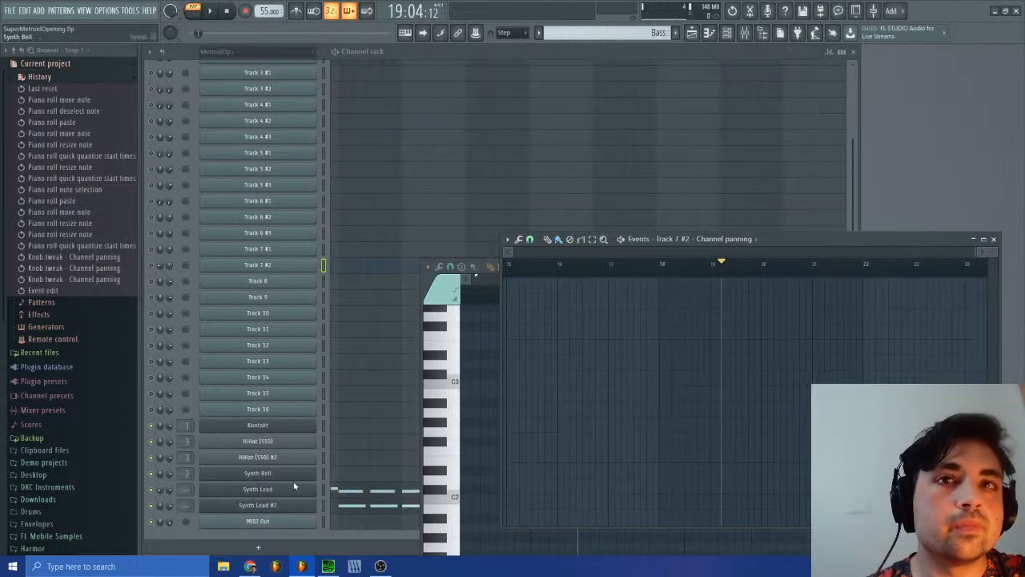
{"action": "right_click", "coordinate": [157, 491]}
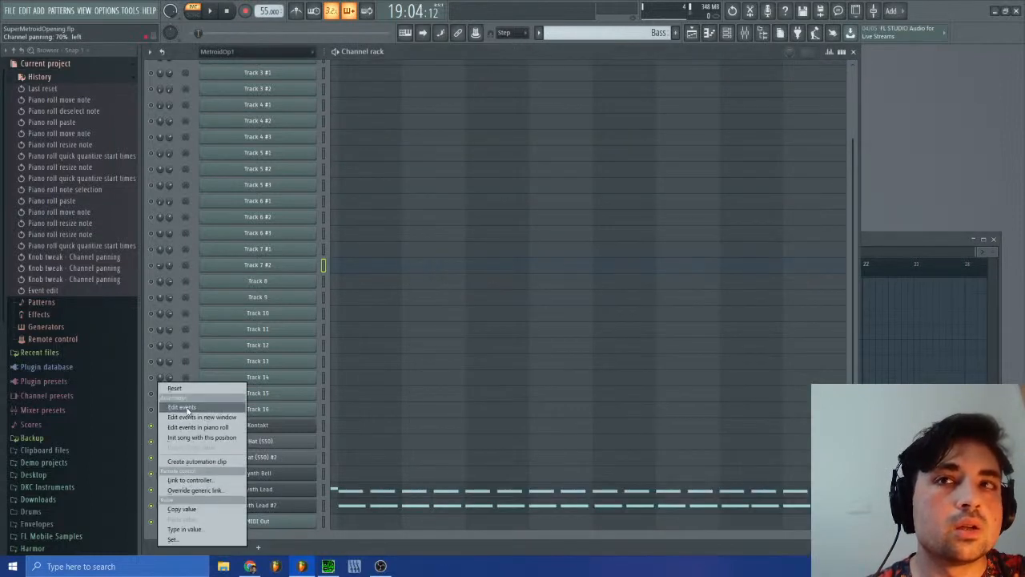
{"action": "left_click", "coordinate": [200, 414]}
{"action": "left_click_drag", "start_coordinate": [817, 253], "coordinate": [613, 253]}
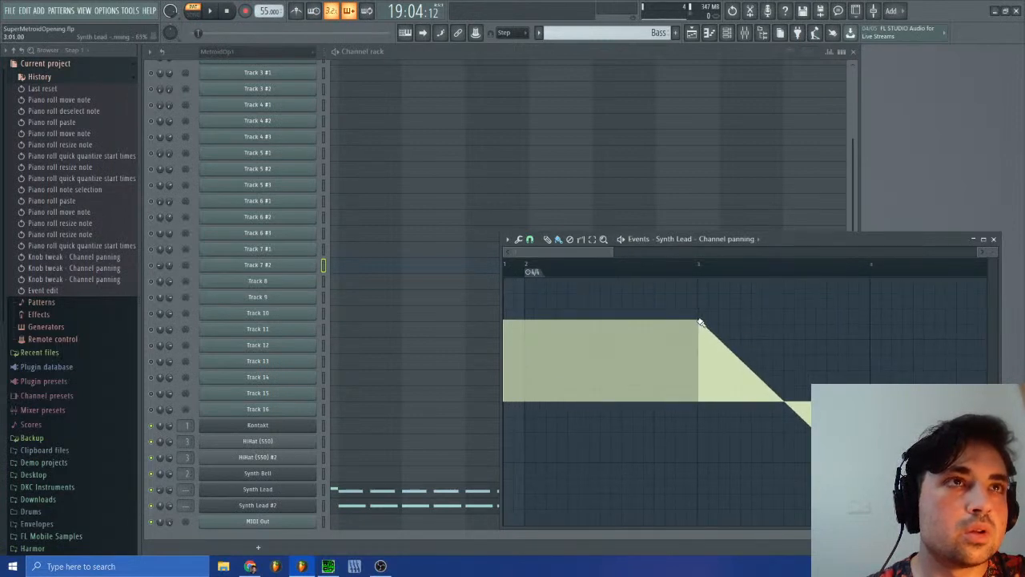
{"action": "left_click_drag", "start_coordinate": [699, 321], "coordinate": [868, 463]}
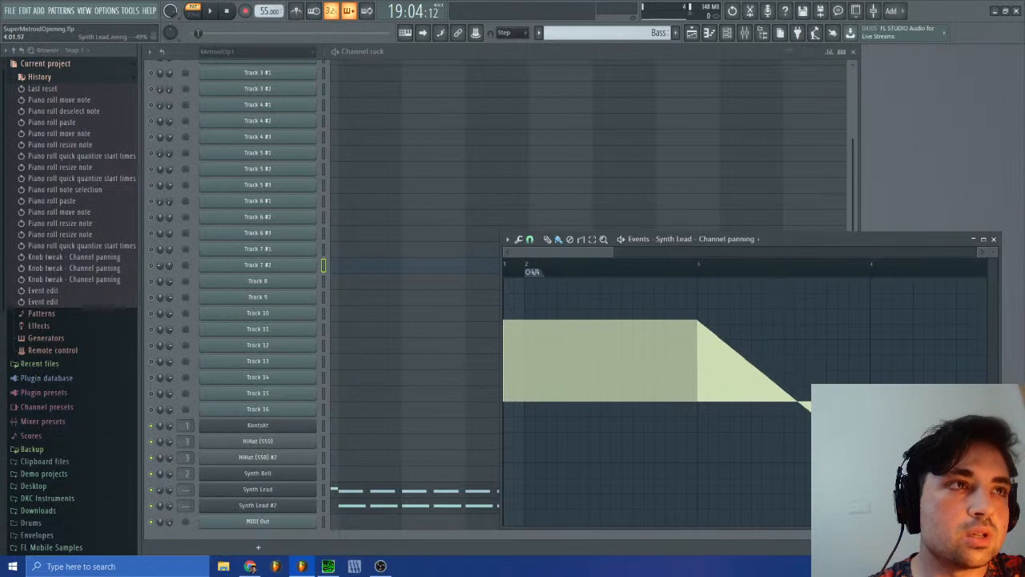
{"action": "left_click_drag", "start_coordinate": [874, 462], "coordinate": [867, 463]}
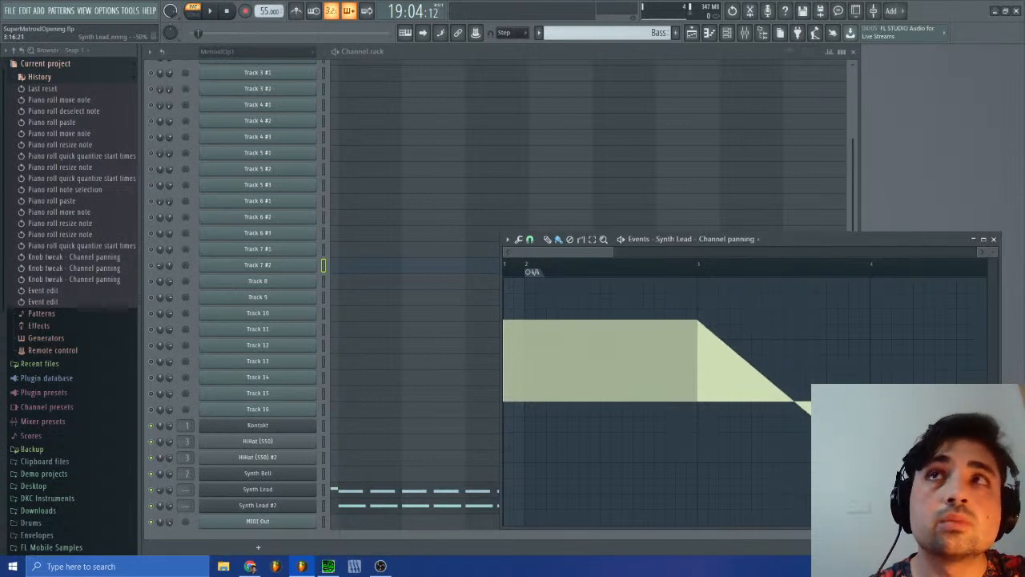
Step: Play back the Bass pattern and center the Synth Lead panning from bar 1 up to bar 3
{"action": "left_click", "coordinate": [211, 11]}
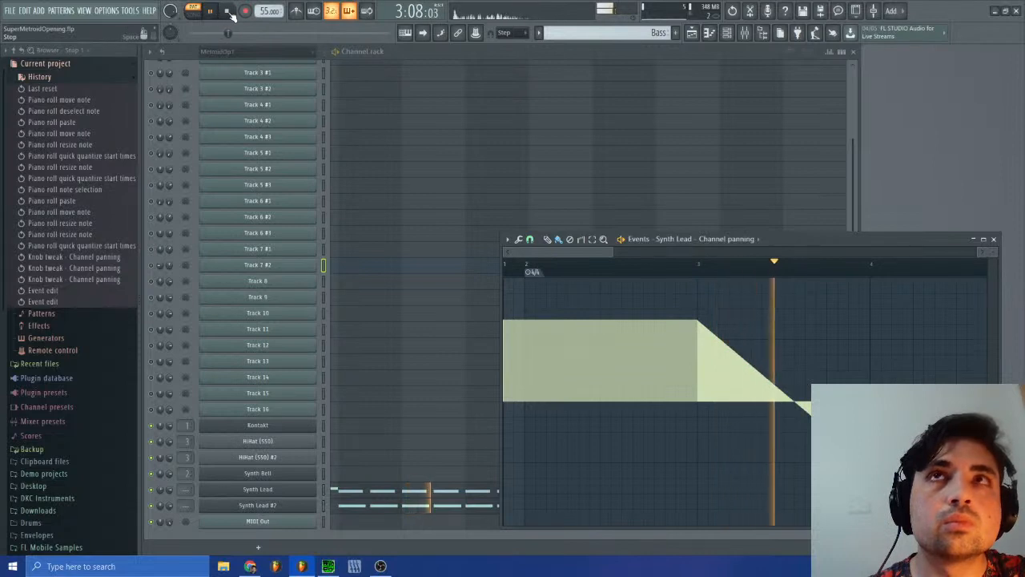
{"action": "left_click", "coordinate": [211, 12]}
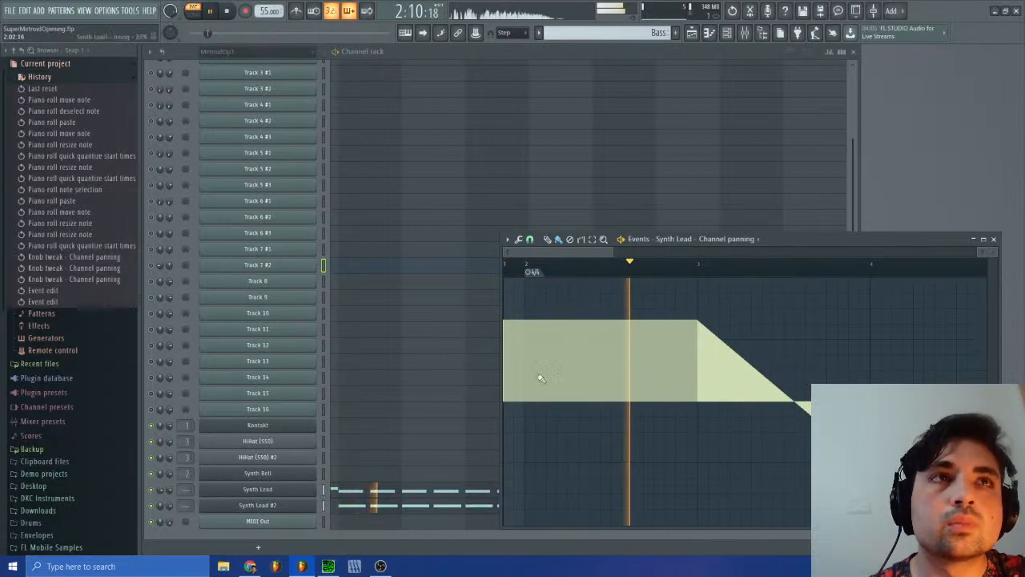
{"action": "left_click", "coordinate": [506, 402]}
{"action": "left_click", "coordinate": [505, 402]}
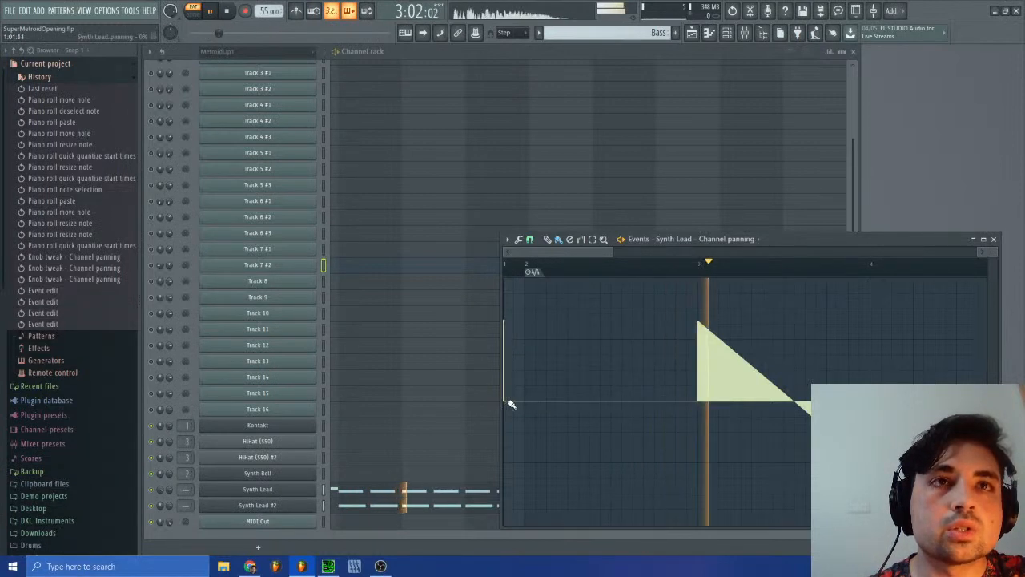
{"action": "left_click", "coordinate": [506, 403]}
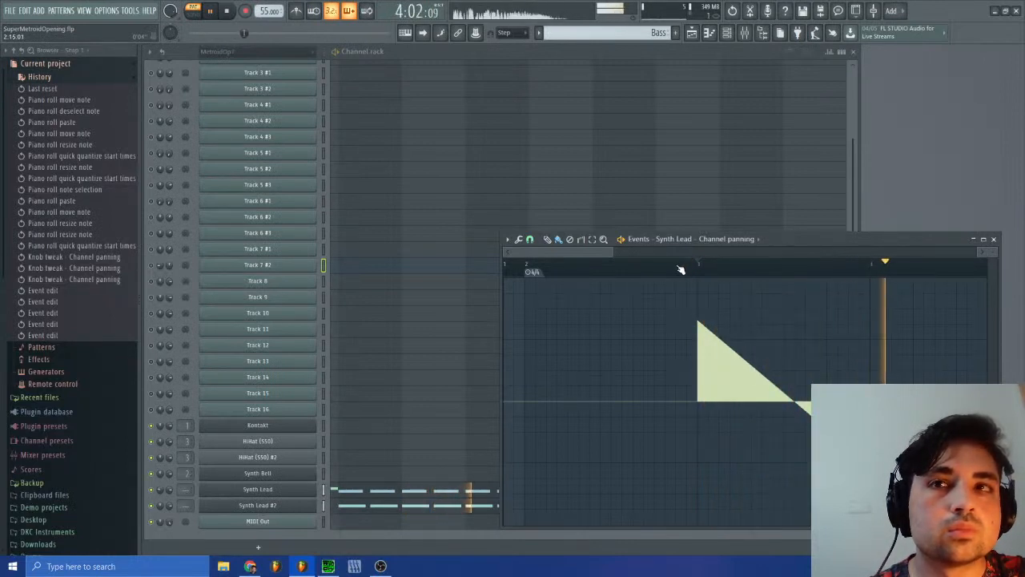
Step: Replay the Bass pattern from bar 3 to hear the panning ramp, and stop it
{"action": "key", "text": "space"}
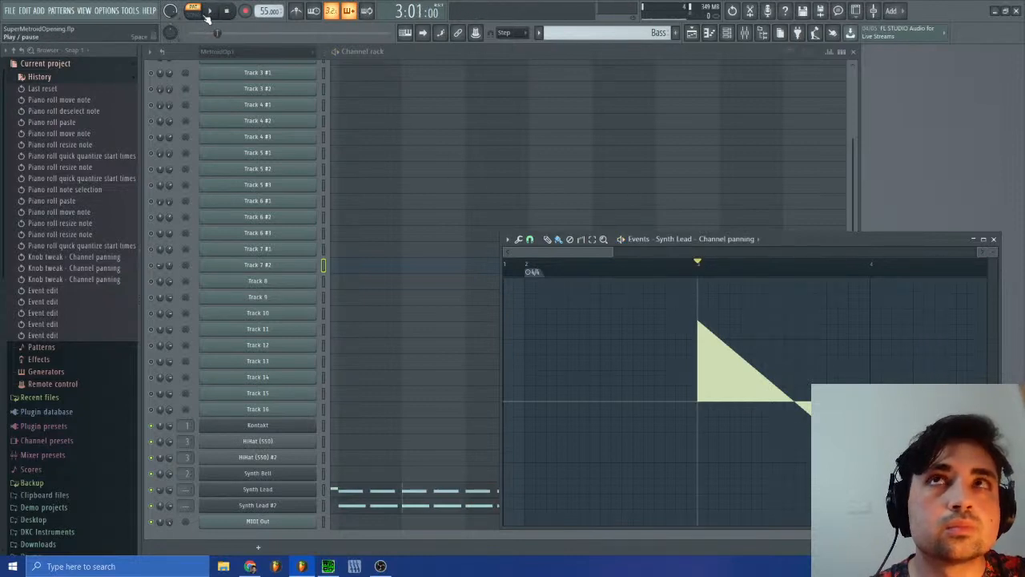
{"action": "left_click", "coordinate": [208, 13]}
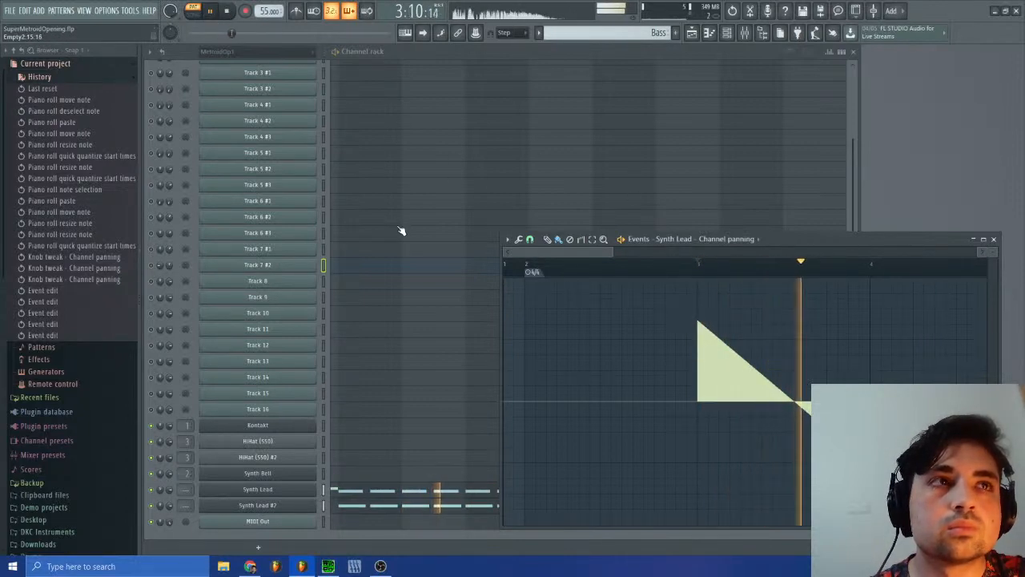
{"action": "key", "text": "space"}
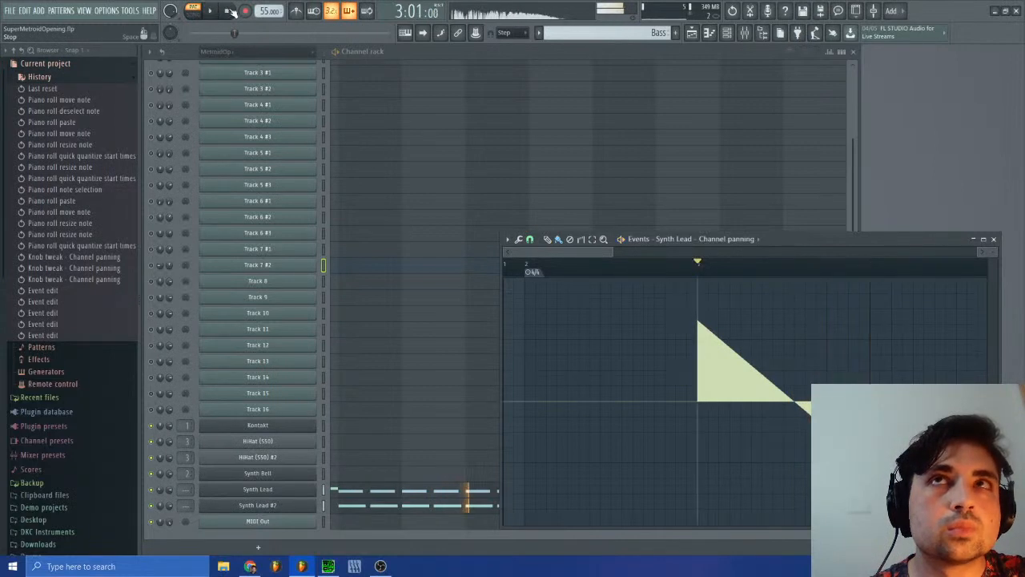
Step: Switch to the MetroidOp1 #2 pattern and examine Track 7 #2's channel panning events around bars 17 to 31
{"action": "left_click", "coordinate": [592, 33]}
{"action": "left_click", "coordinate": [613, 49]}
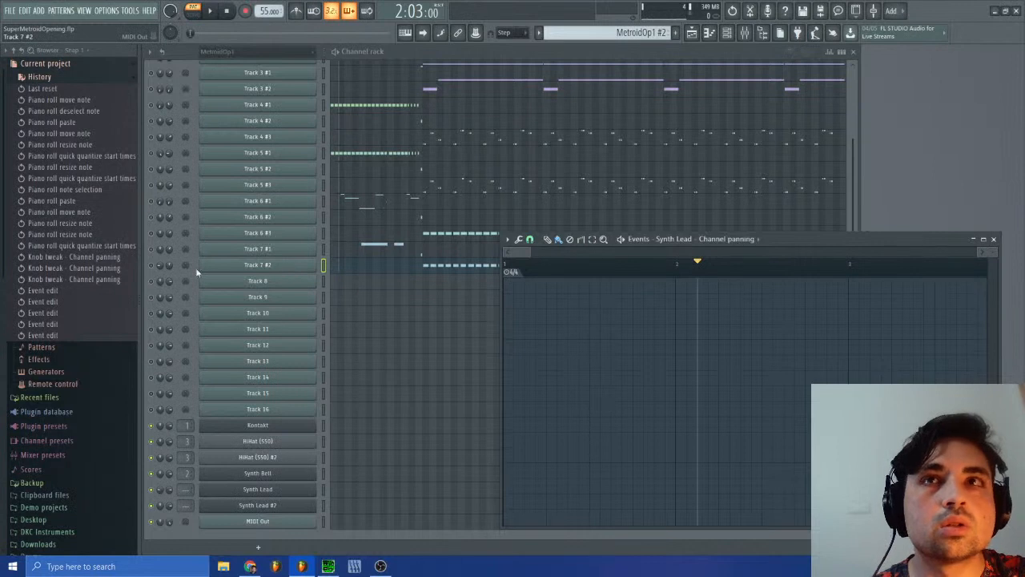
{"action": "right_click", "coordinate": [159, 266]}
{"action": "left_click", "coordinate": [183, 286]}
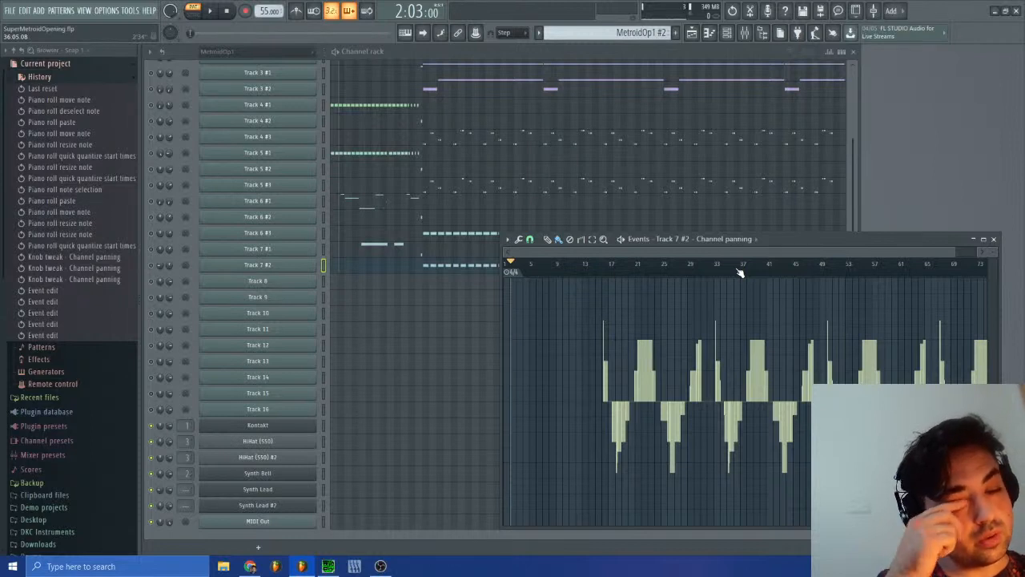
{"action": "left_click", "coordinate": [641, 276]}
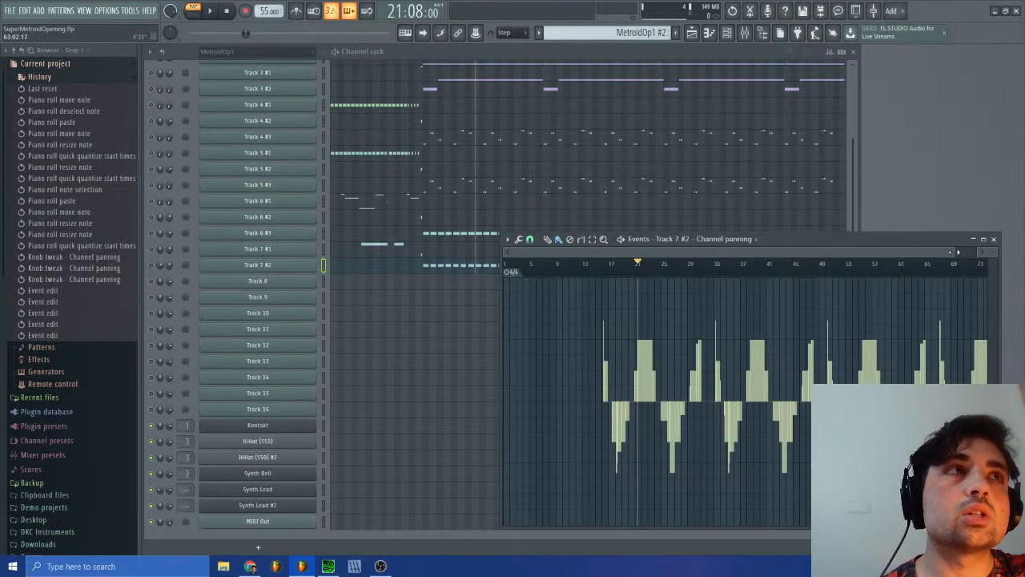
{"action": "left_click_drag", "start_coordinate": [954, 252], "coordinate": [671, 254]}
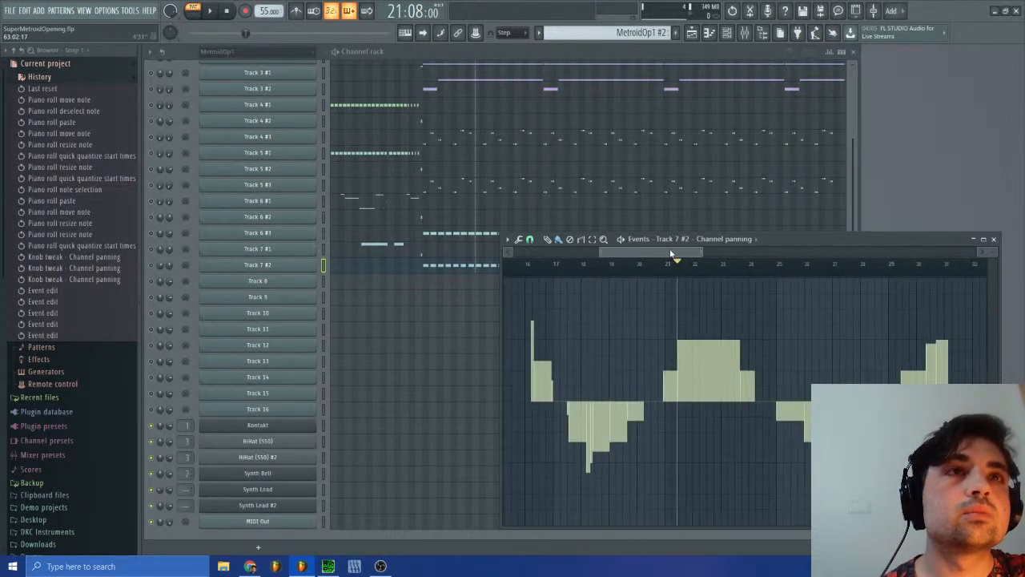
Step: Reopen the Bass pattern's Synth Lead panning events and draw a rising ramp from bar 4 to about 50% right late in bar 4
{"action": "left_click", "coordinate": [611, 32]}
{"action": "left_click", "coordinate": [643, 103]}
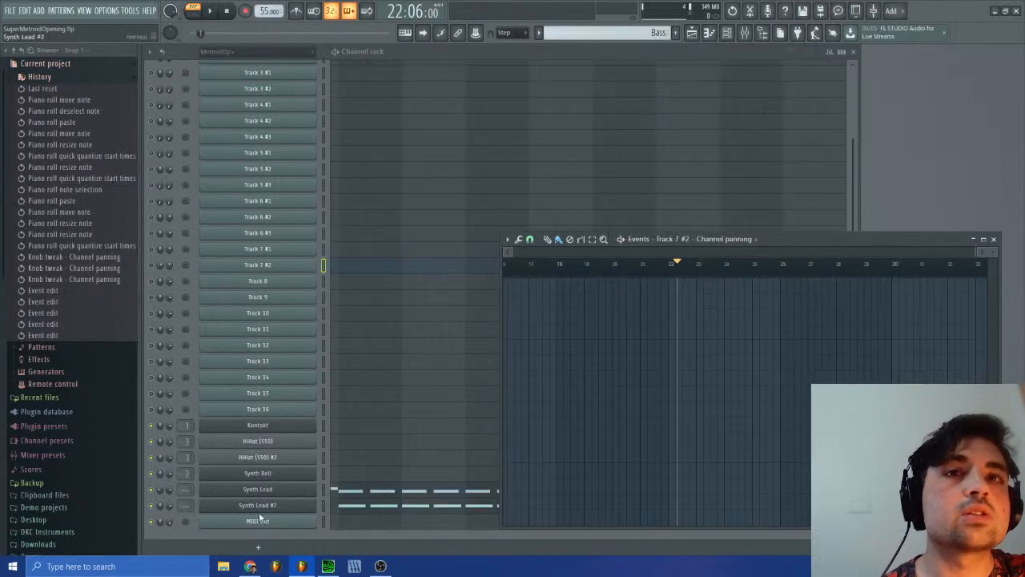
{"action": "right_click", "coordinate": [159, 382]}
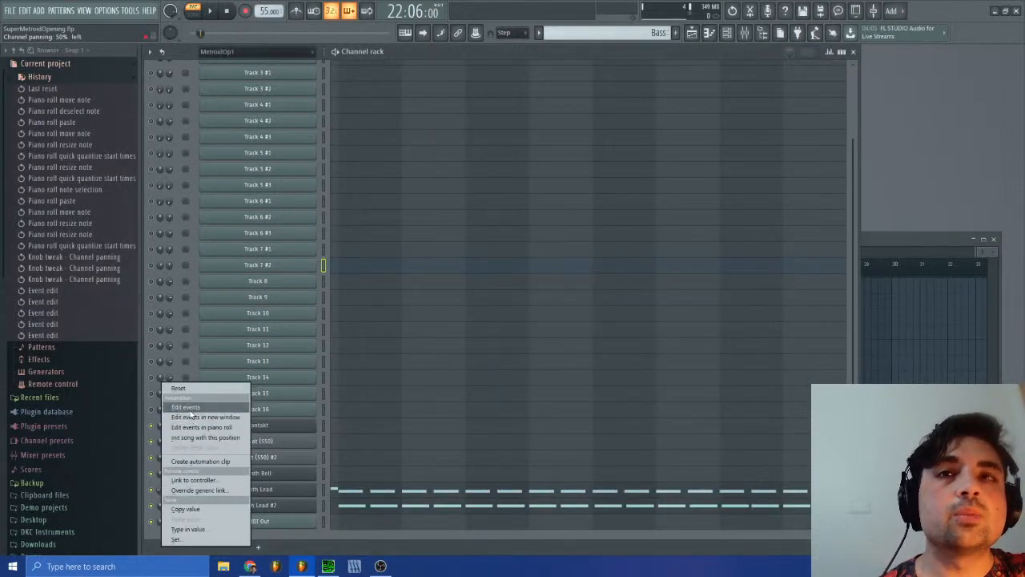
{"action": "left_click", "coordinate": [189, 407]}
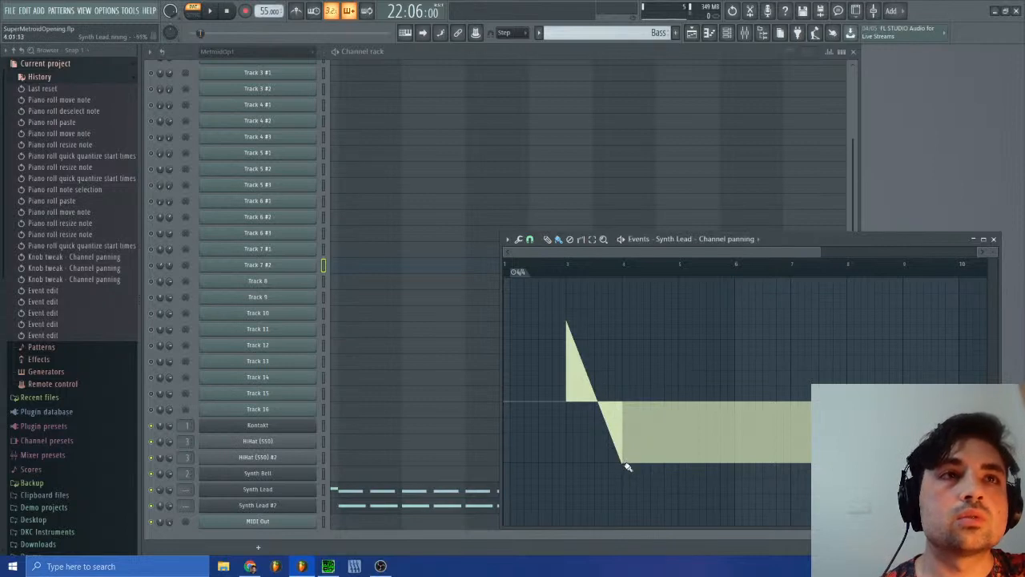
{"action": "mouse_move", "coordinate": [629, 467]}
{"action": "left_mouse_down"}
{"action": "mouse_move", "coordinate": [631, 433]}
{"action": "mouse_move", "coordinate": [669, 344]}
{"action": "left_mouse_up"}
{"action": "left_click", "coordinate": [619, 264]}
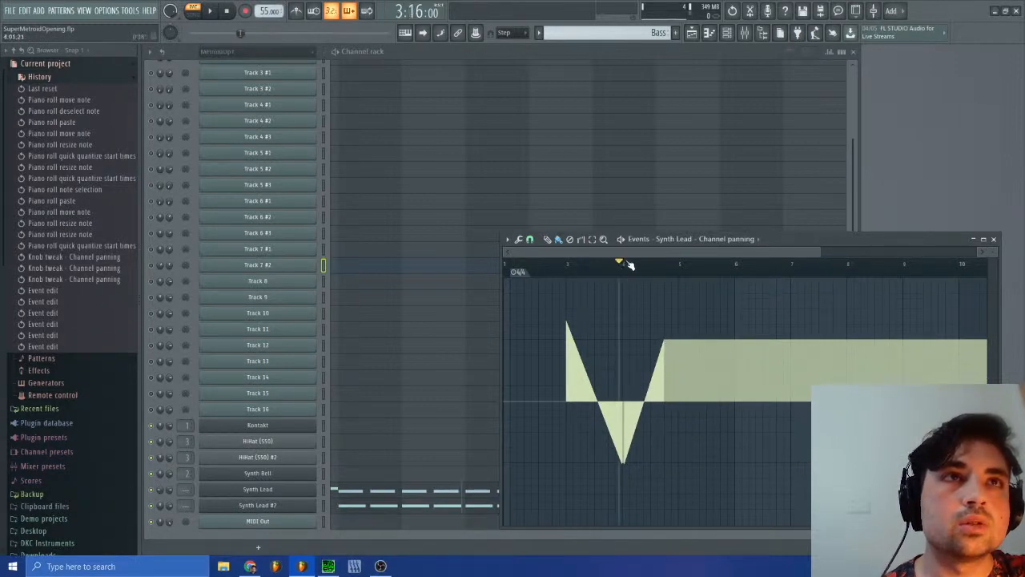
Step: Stretch the rising Synth Lead panning ramp to peak at about 50% right mid-bar 5, and play it back from just before bar 4
{"action": "left_click", "coordinate": [212, 12]}
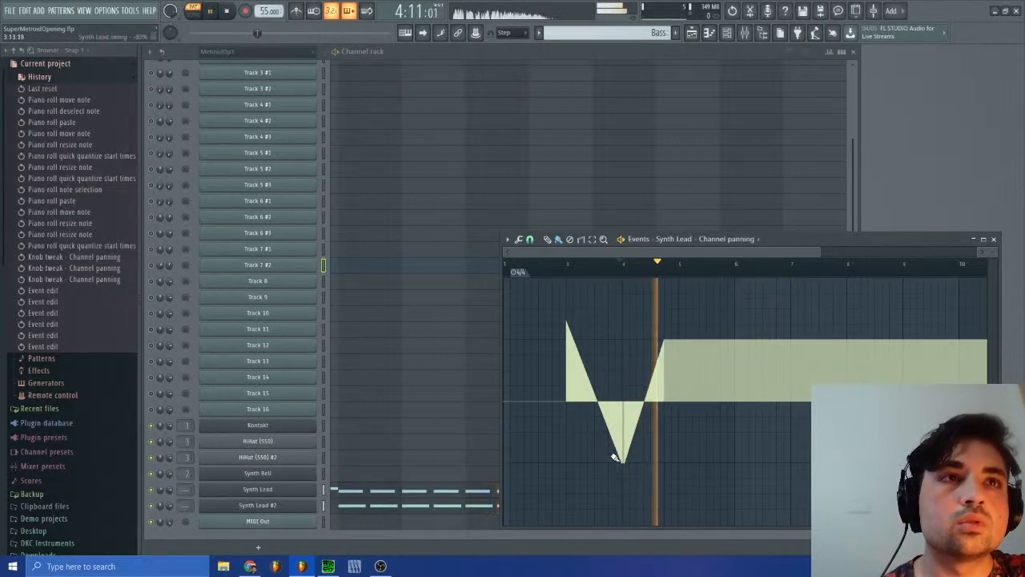
{"action": "left_click_drag", "start_coordinate": [664, 341], "coordinate": [706, 340]}
{"action": "left_click", "coordinate": [614, 264]}
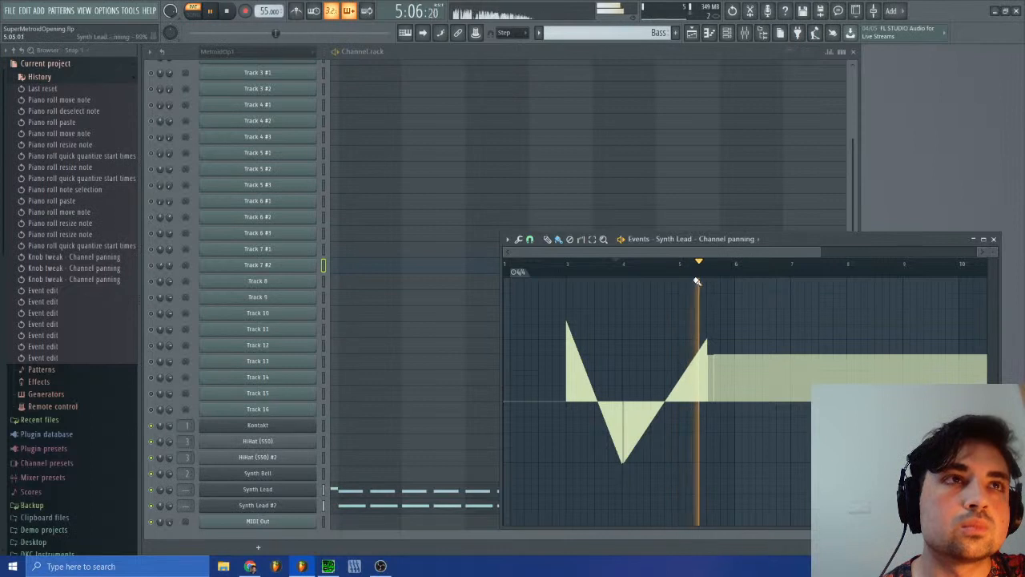
{"action": "key", "text": "space"}
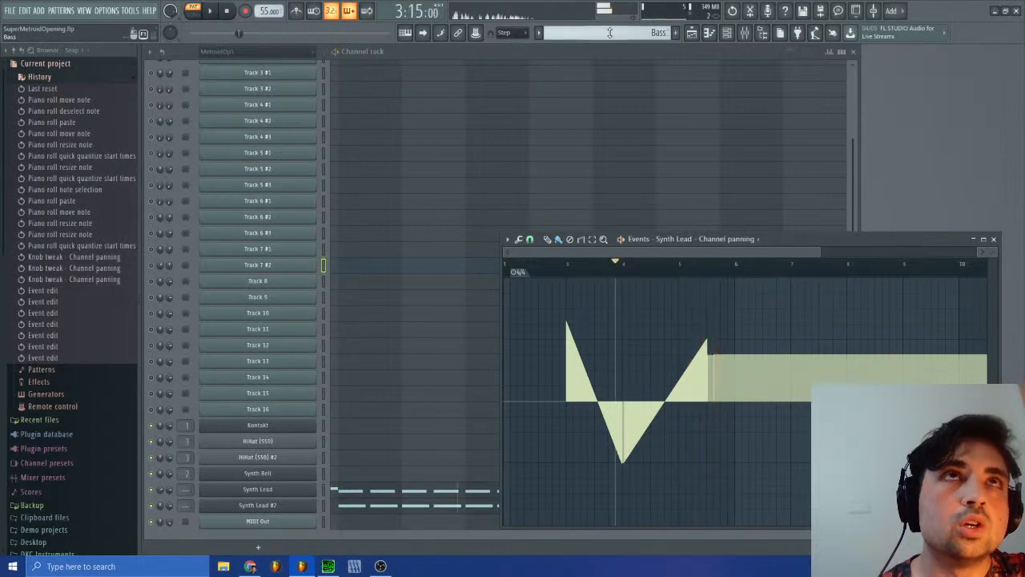
Step: Reopen Track 7 #2's panning events in the MetroidOp1 #2 pattern and mark where the right-panned plateau starts in bar 21
{"action": "left_click", "coordinate": [659, 32]}
{"action": "left_click", "coordinate": [658, 50]}
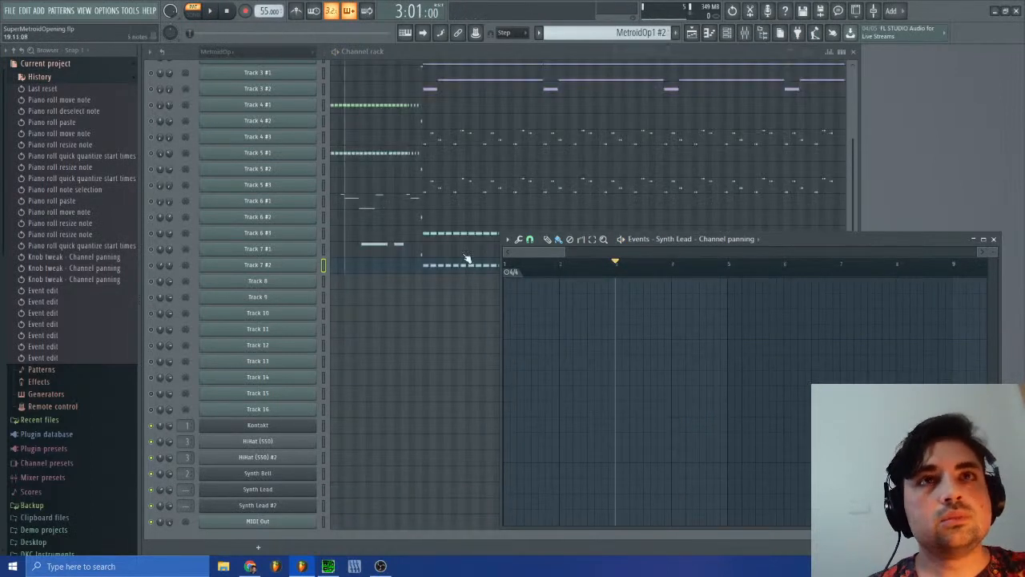
{"action": "right_click", "coordinate": [159, 266]}
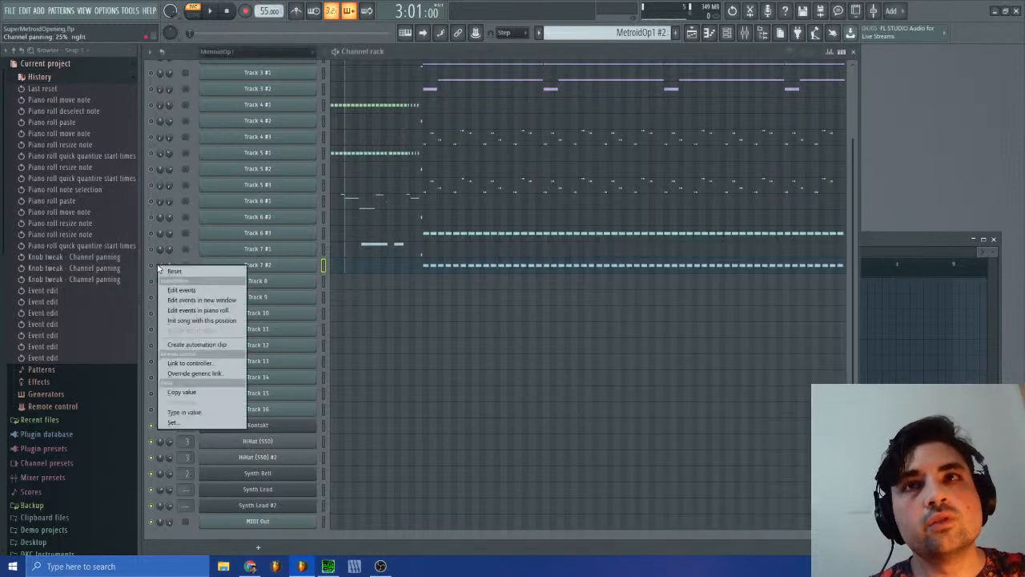
{"action": "left_click", "coordinate": [179, 290]}
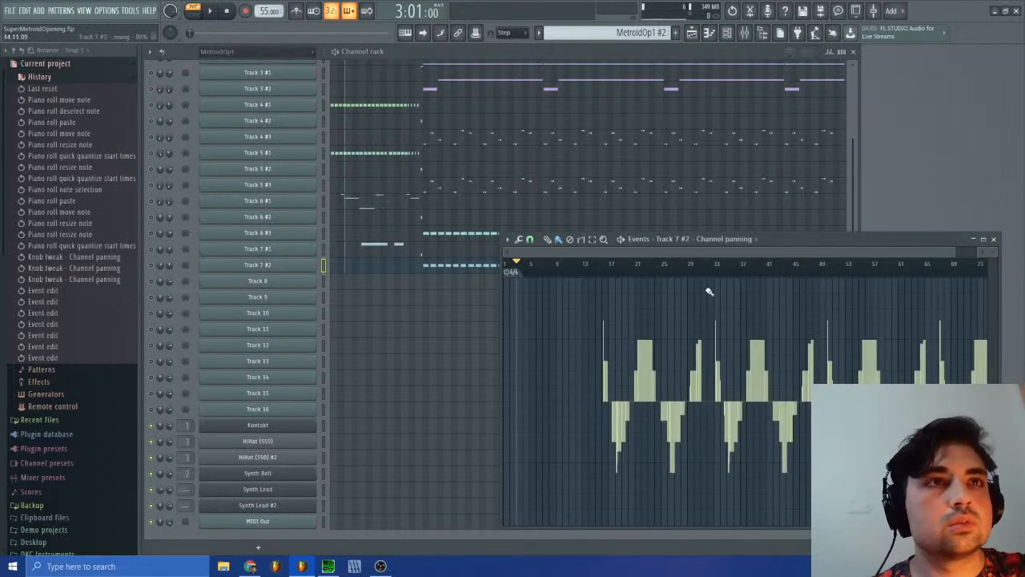
{"action": "left_click_drag", "start_coordinate": [954, 253], "coordinate": [635, 253]}
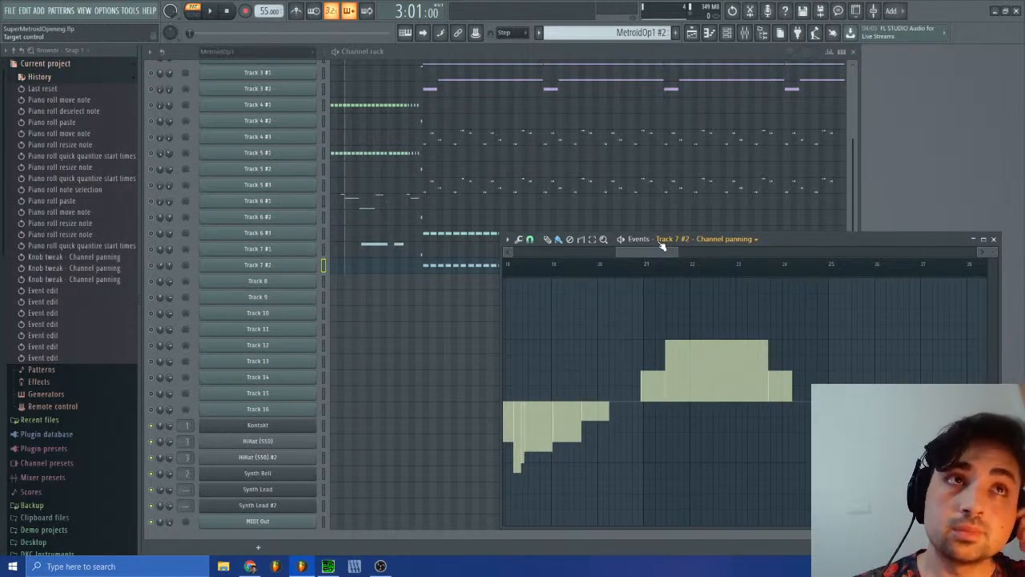
{"action": "left_click", "coordinate": [667, 265]}
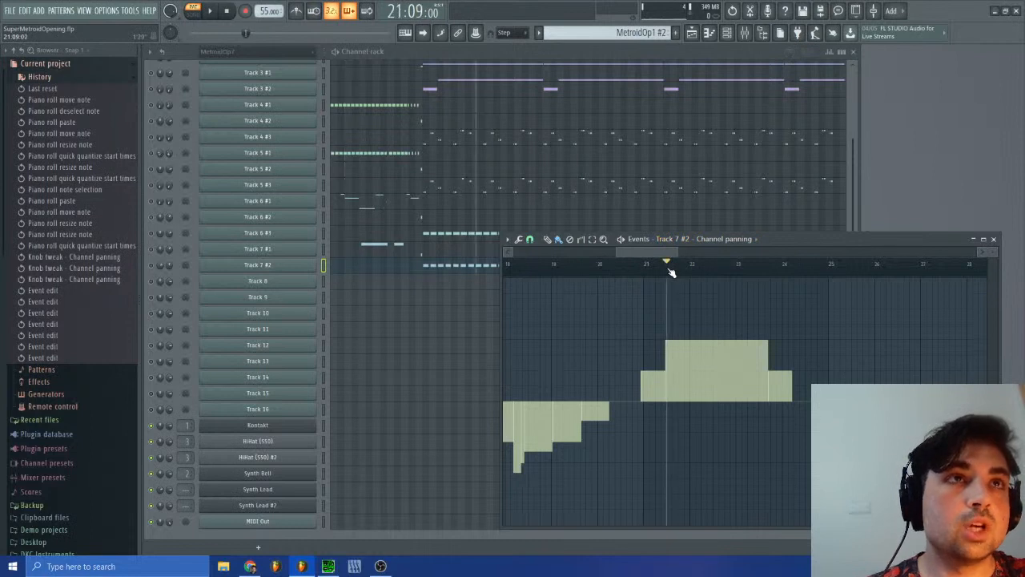
Step: Open Track 7 #2's piano roll and compare its bass notes in bars 21 to 23 with the panning events
{"action": "left_click", "coordinate": [389, 271]}
{"action": "left_click_drag", "start_coordinate": [718, 266], "coordinate": [465, 170]}
{"action": "scroll", "coordinate": [483, 344], "scroll_direction": "down", "scroll_amount": 4}
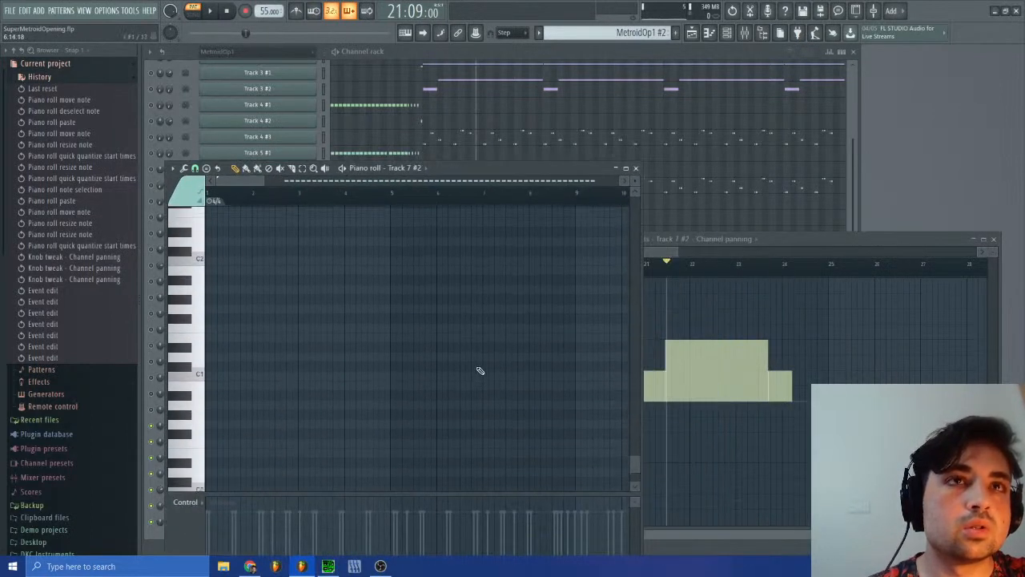
{"action": "scroll", "coordinate": [481, 371], "scroll_direction": "up", "scroll_amount": 15}
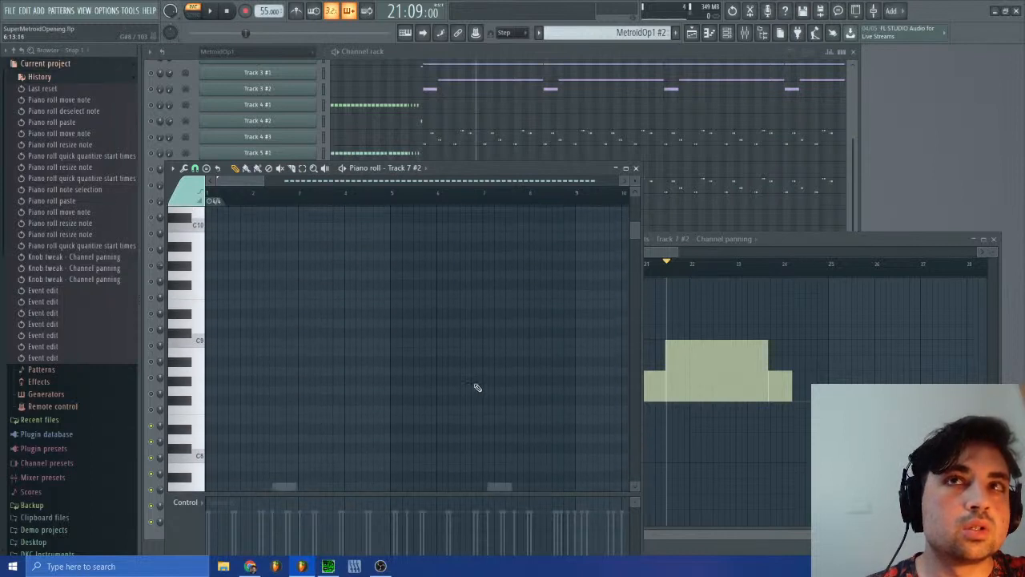
{"action": "scroll", "coordinate": [561, 332], "scroll_direction": "down", "scroll_amount": 3}
{"action": "left_click_drag", "start_coordinate": [636, 272], "coordinate": [635, 352]}
{"action": "left_click_drag", "start_coordinate": [248, 184], "coordinate": [341, 190]}
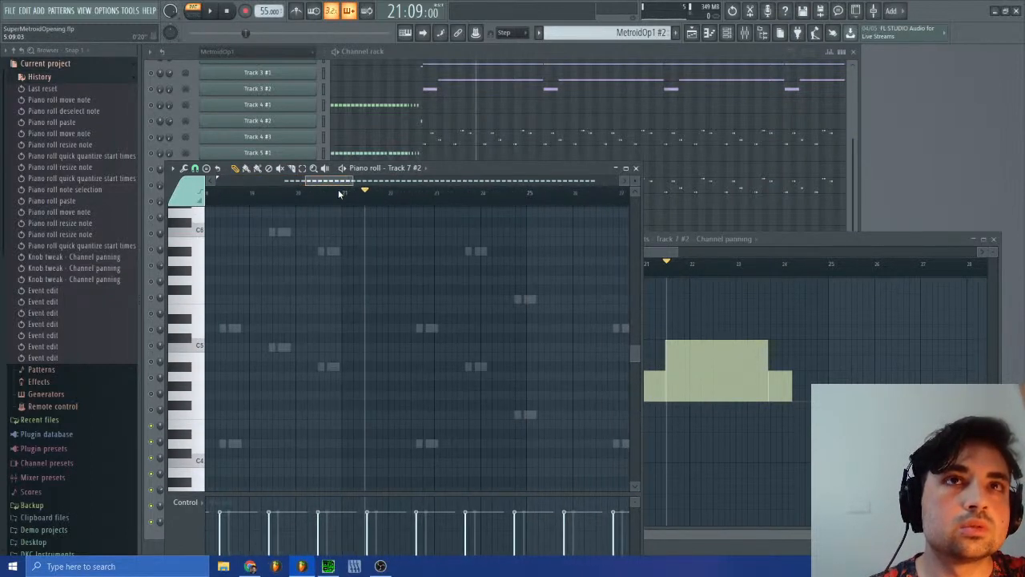
{"action": "left_click_drag", "start_coordinate": [635, 355], "coordinate": [646, 419]}
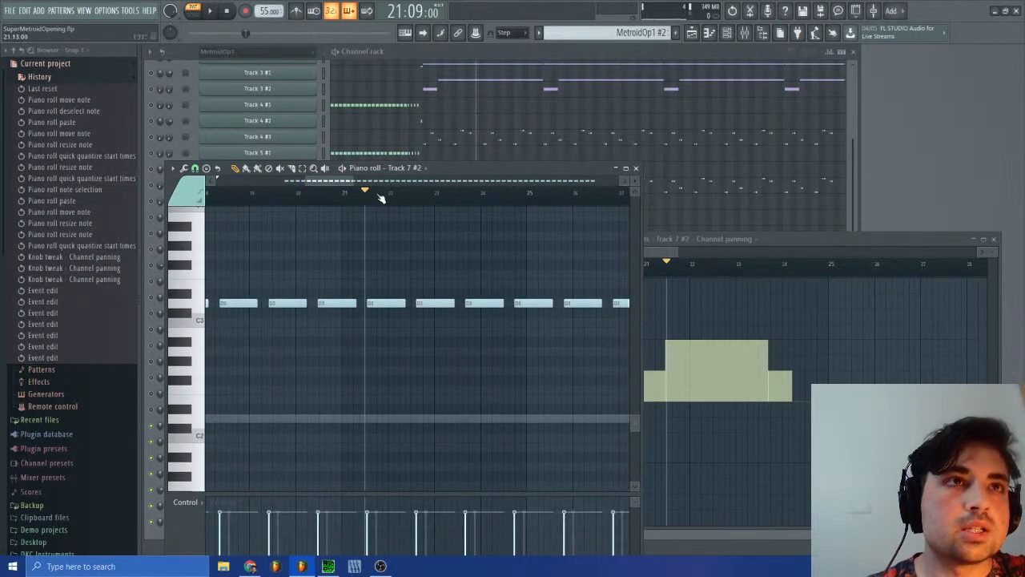
{"action": "mouse_move", "coordinate": [382, 198]}
{"action": "left_mouse_down"}
{"action": "mouse_move", "coordinate": [506, 215]}
{"action": "mouse_move", "coordinate": [467, 215]}
{"action": "left_mouse_up"}
Step: Switch to SPCTool, play sm-15.spc to watch the channel volume levels, and pause it
{"action": "left_click", "coordinate": [328, 566]}
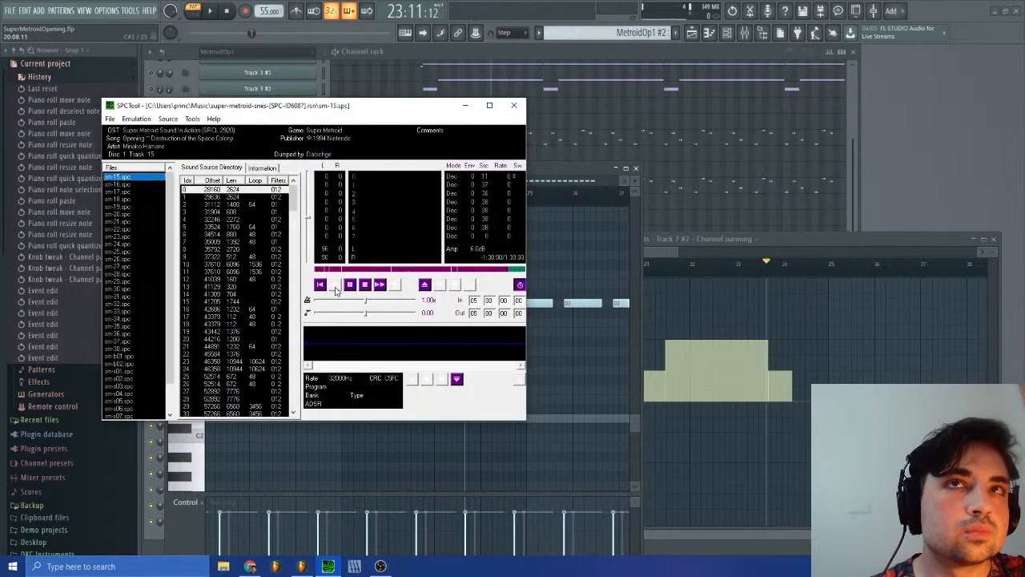
{"action": "left_click", "coordinate": [337, 287]}
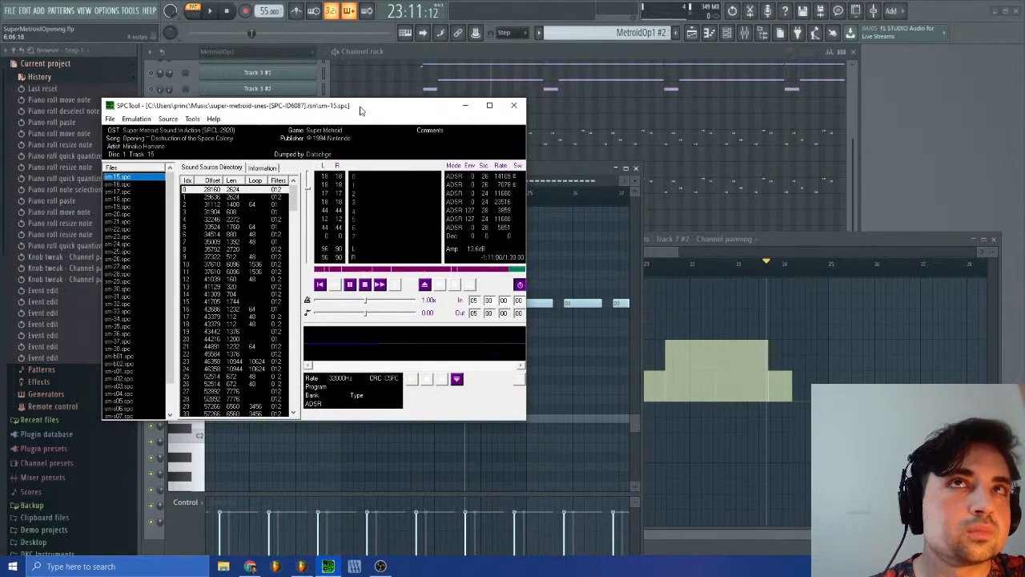
{"action": "left_click_drag", "start_coordinate": [353, 112], "coordinate": [834, 84]}
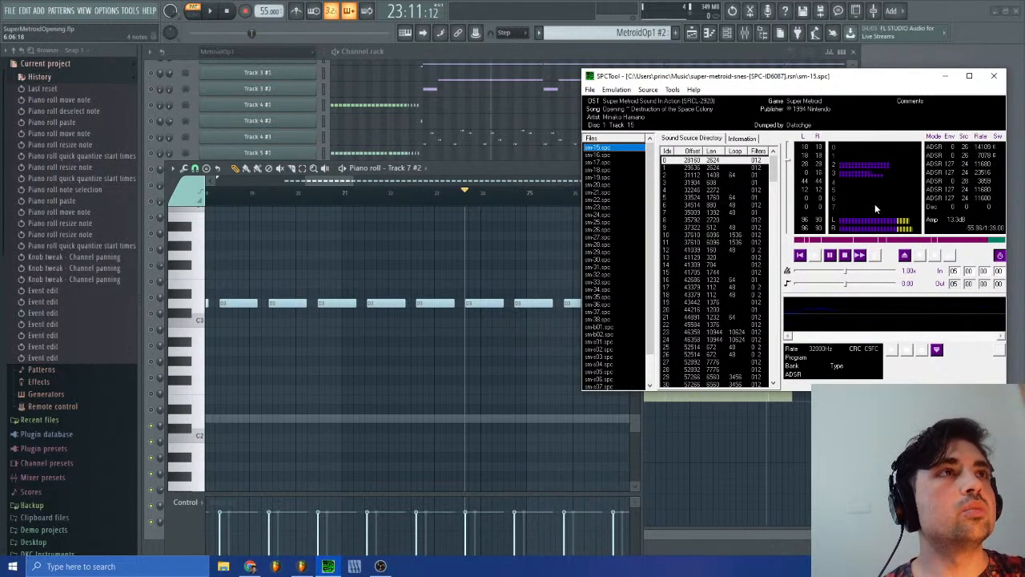
{"action": "left_click", "coordinate": [832, 257]}
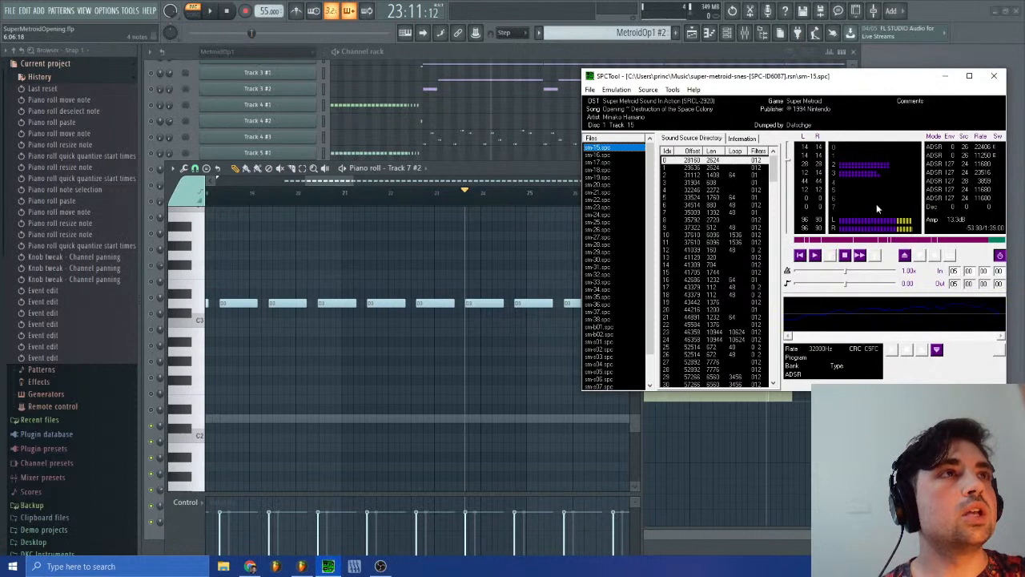
{"action": "left_click_drag", "start_coordinate": [885, 81], "coordinate": [532, 67]}
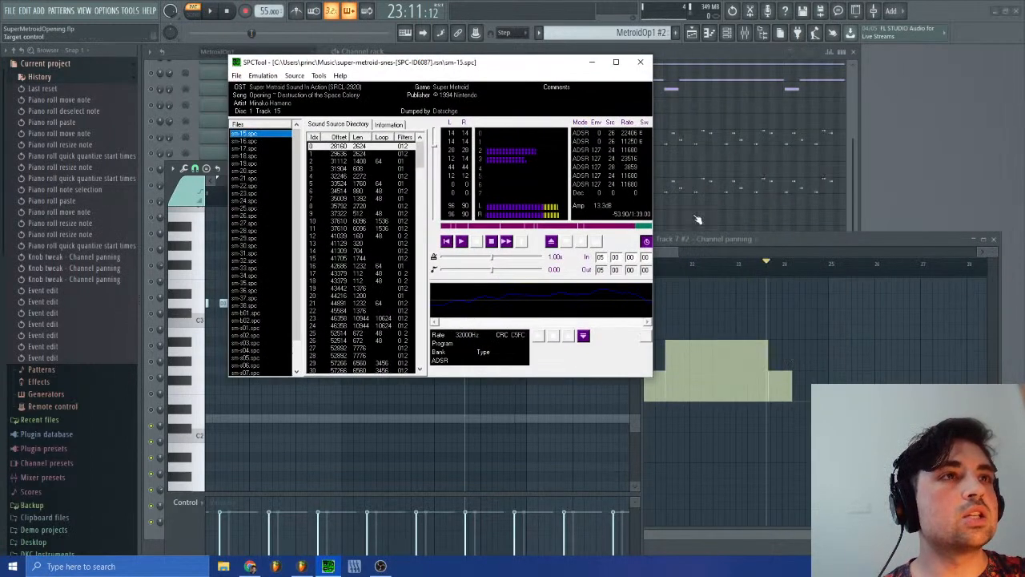
Step: Return to FL Studio and compare Track 7 #2's notes with its panning events from bar 23 to bar 26
{"action": "left_click", "coordinate": [799, 244]}
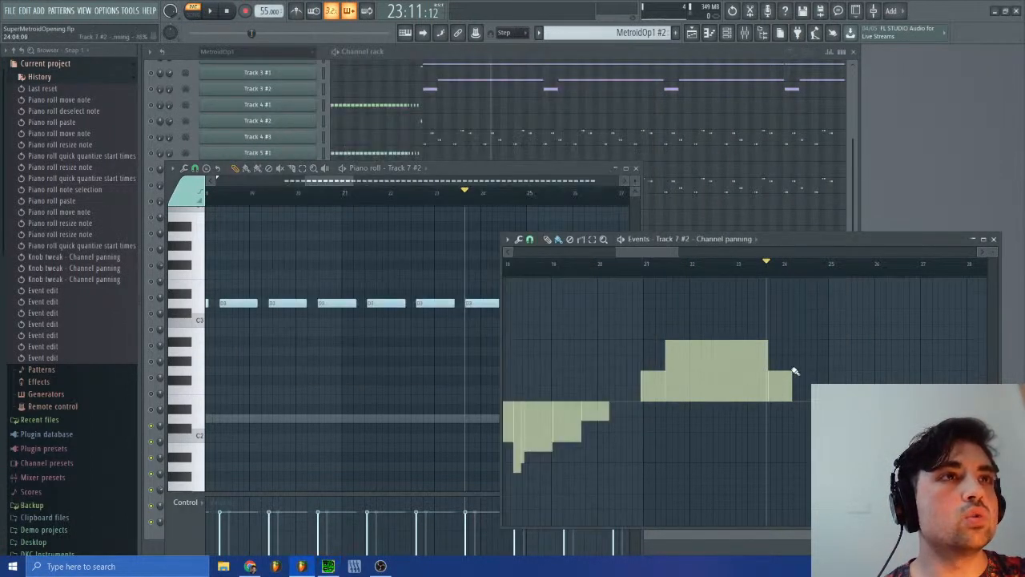
{"action": "left_click_drag", "start_coordinate": [338, 183], "coordinate": [342, 184]}
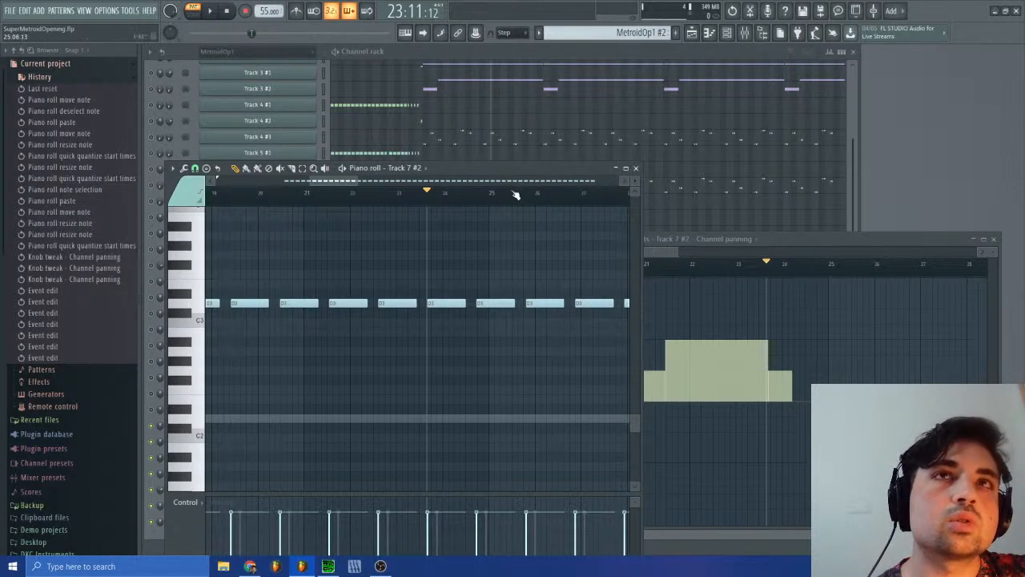
{"action": "left_click_drag", "start_coordinate": [505, 167], "coordinate": [556, 89]}
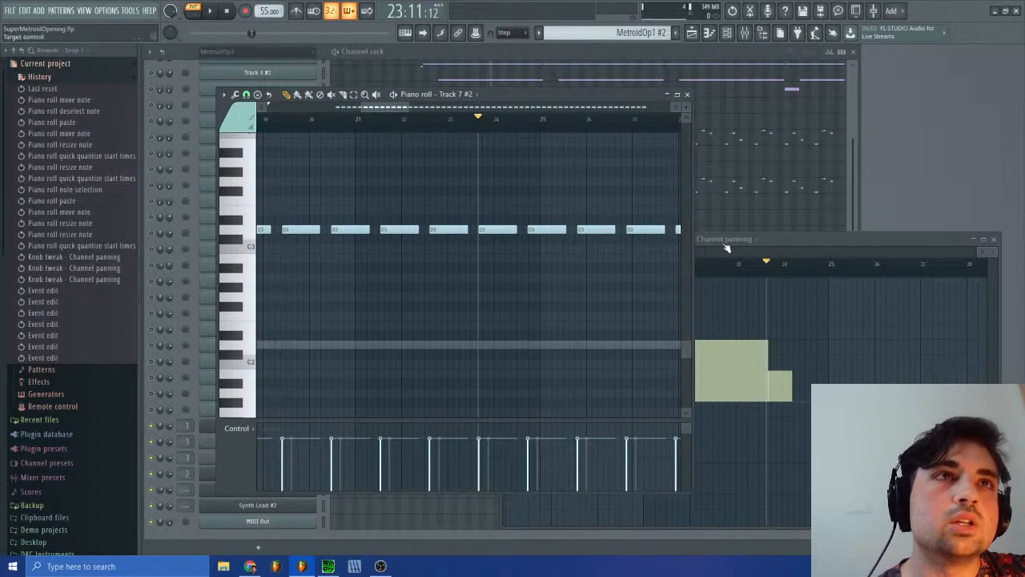
{"action": "mouse_move", "coordinate": [769, 264]}
{"action": "left_mouse_down"}
{"action": "mouse_move", "coordinate": [912, 282]}
{"action": "mouse_move", "coordinate": [866, 282]}
{"action": "mouse_move", "coordinate": [898, 284]}
{"action": "left_mouse_up"}
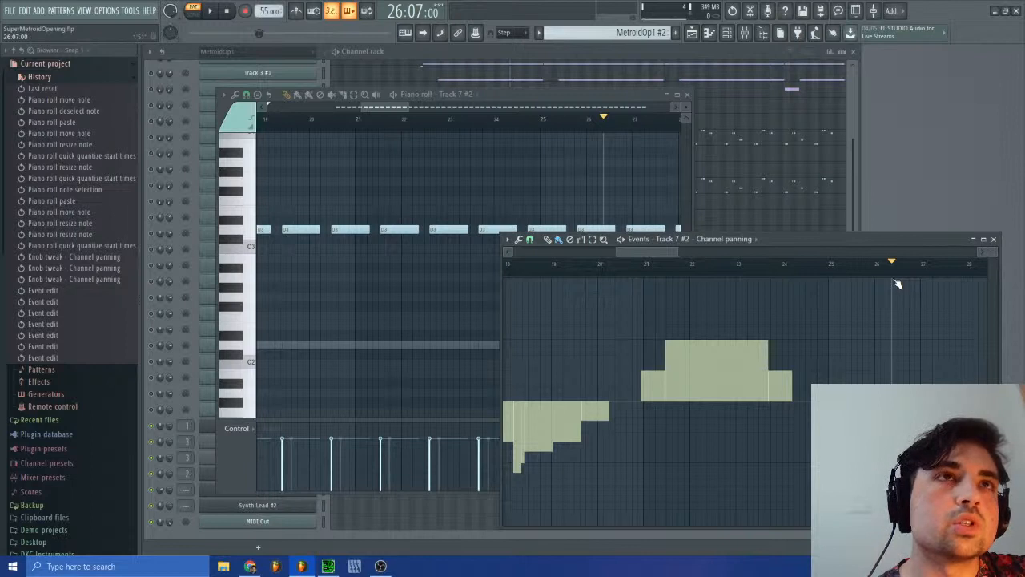
{"action": "mouse_move", "coordinate": [898, 284]}
{"action": "left_mouse_down"}
{"action": "mouse_move", "coordinate": [920, 286]}
{"action": "mouse_move", "coordinate": [897, 287]}
{"action": "left_mouse_up"}
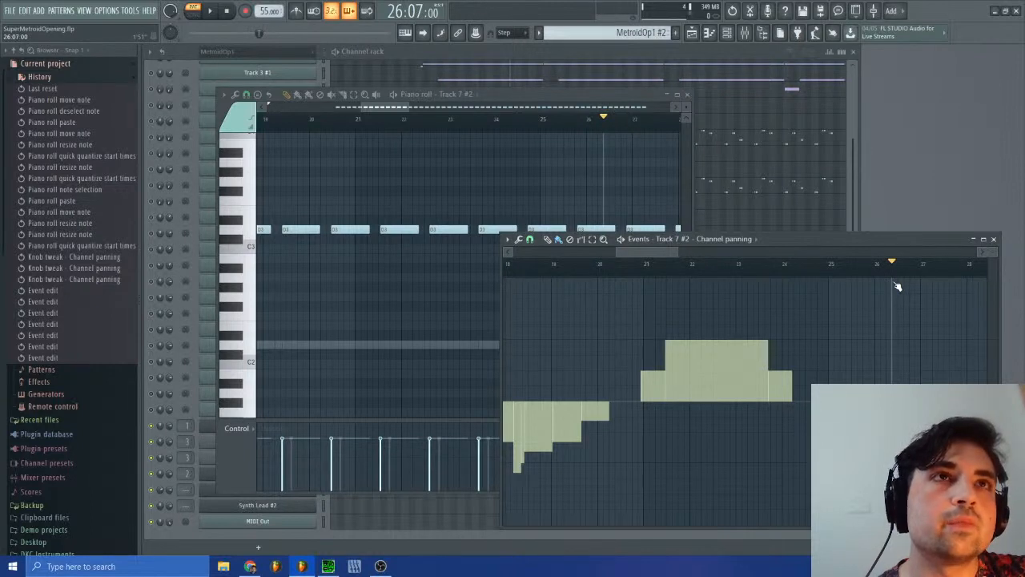
{"action": "mouse_move", "coordinate": [898, 286]}
{"action": "left_mouse_down"}
{"action": "mouse_move", "coordinate": [775, 278]}
{"action": "mouse_move", "coordinate": [897, 286]}
{"action": "left_mouse_up"}
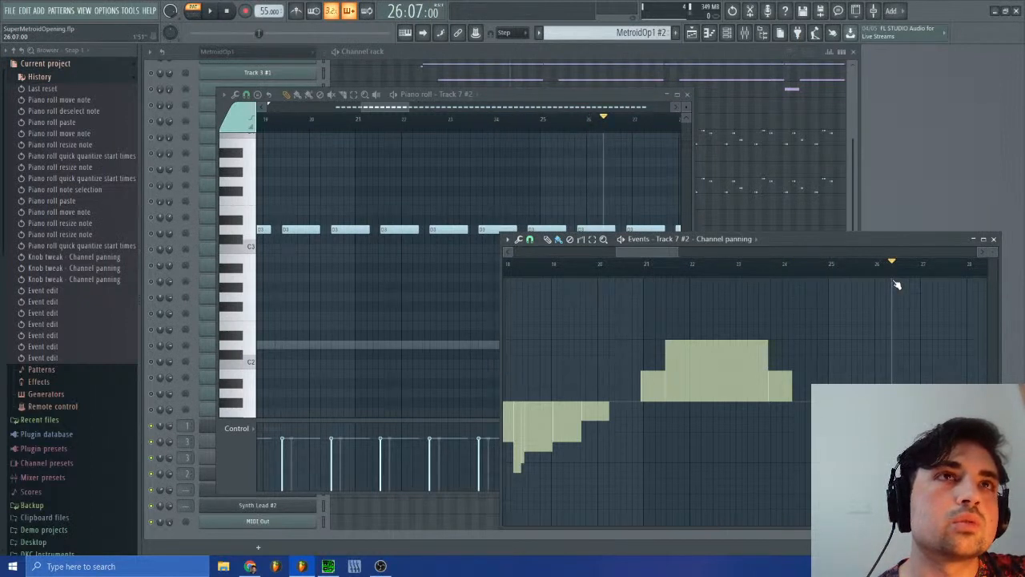
{"action": "mouse_move", "coordinate": [897, 278]}
{"action": "left_mouse_down"}
{"action": "mouse_move", "coordinate": [769, 267]}
{"action": "mouse_move", "coordinate": [879, 268]}
{"action": "mouse_move", "coordinate": [897, 289]}
{"action": "left_mouse_up"}
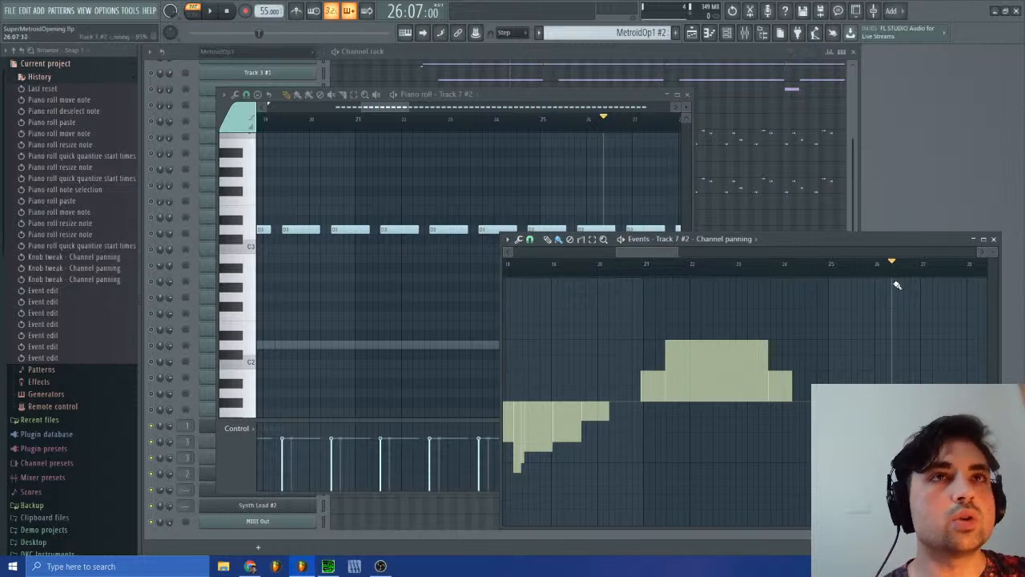
{"action": "left_click", "coordinate": [649, 35]}
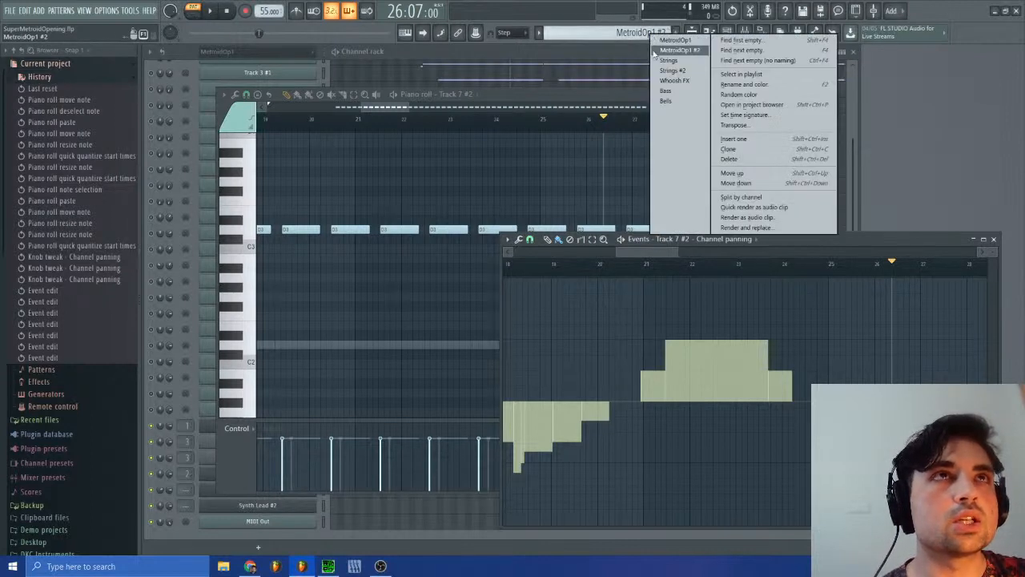
{"action": "left_click", "coordinate": [670, 99]}
{"action": "left_click", "coordinate": [692, 94]}
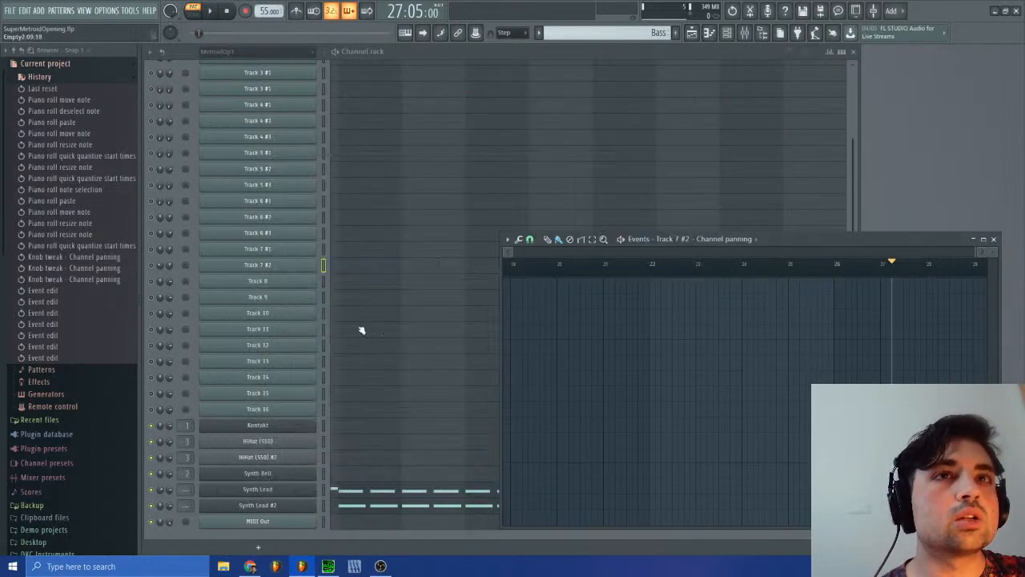
{"action": "right_click", "coordinate": [160, 490]}
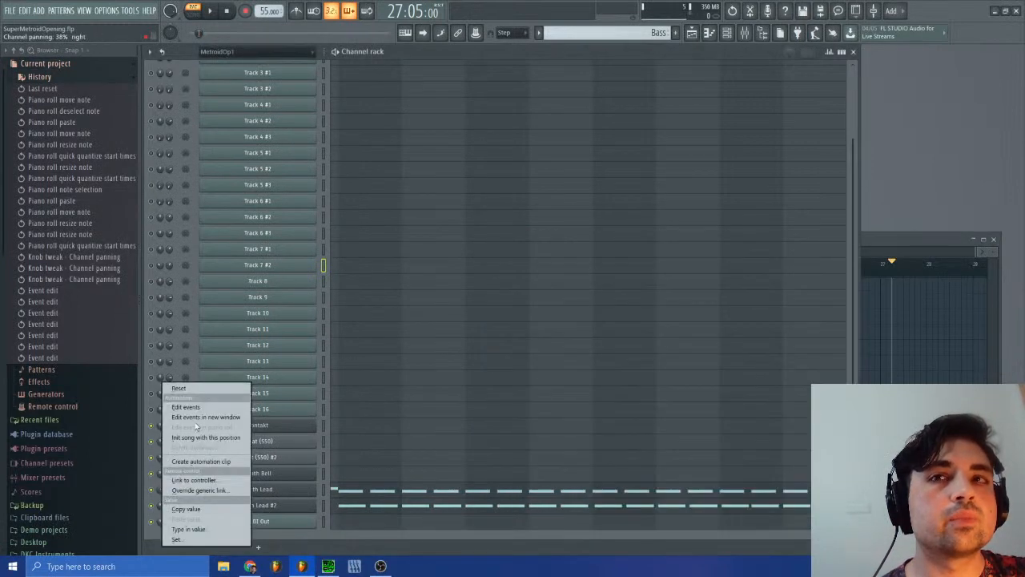
{"action": "left_click", "coordinate": [192, 408]}
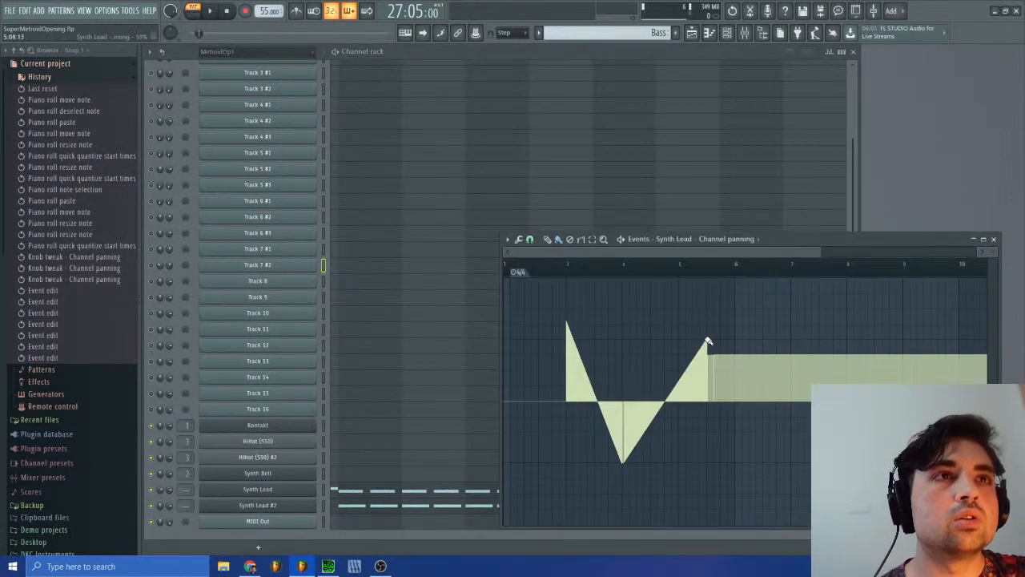
Step: Locate the end of Synth Lead's rising panning ramp at 5:09, check one bar further at 6:09, and play from the ramp's end
{"action": "left_click", "coordinate": [712, 275]}
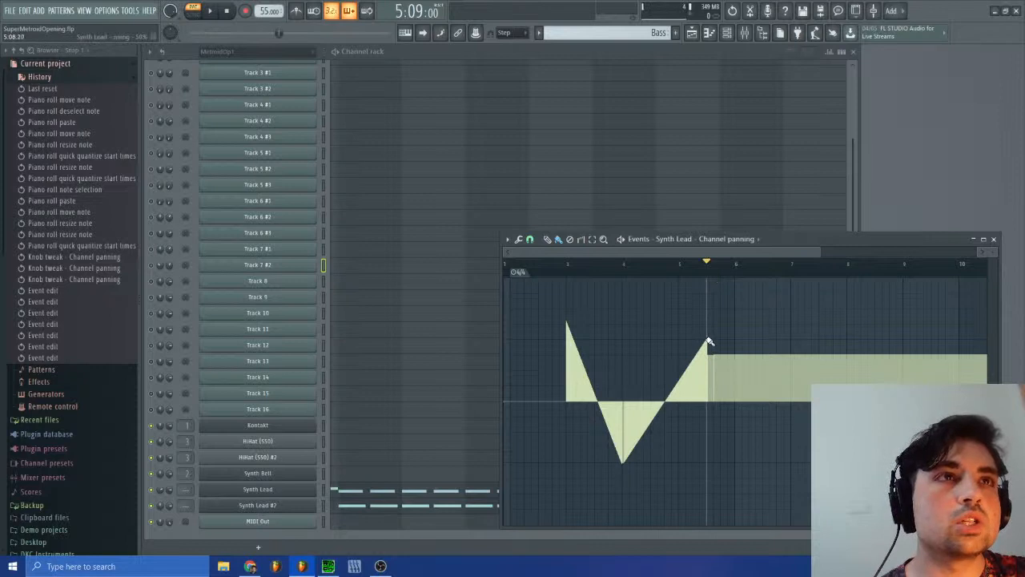
{"action": "left_click", "coordinate": [713, 277]}
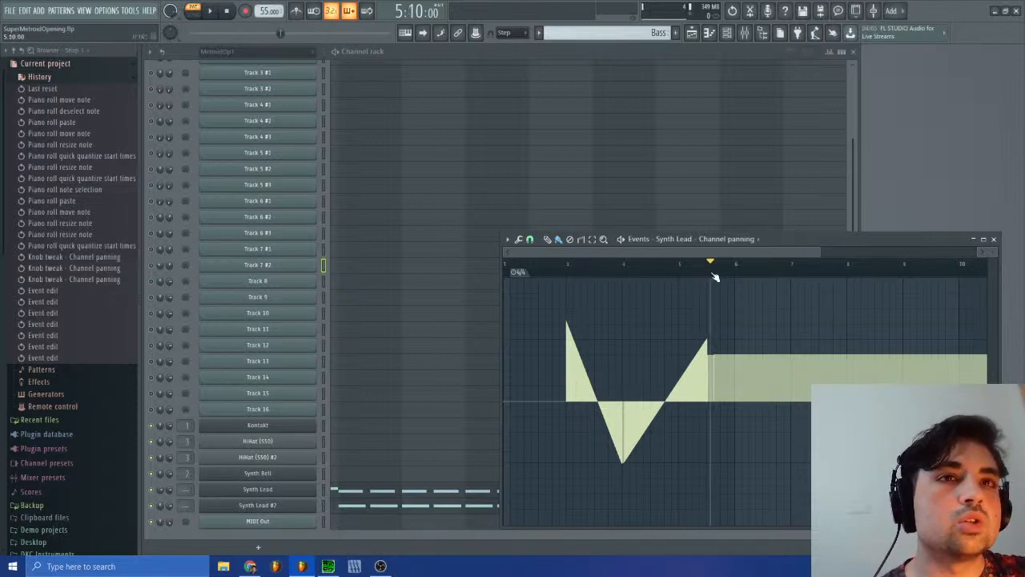
{"action": "left_click", "coordinate": [712, 276]}
{"action": "left_click", "coordinate": [294, 495]}
{"action": "left_click", "coordinate": [310, 490]}
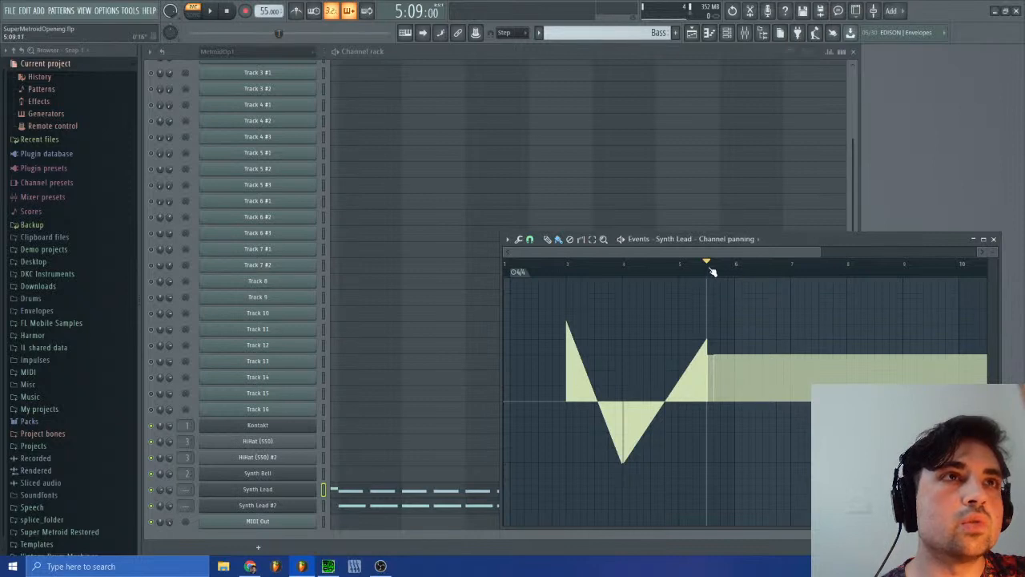
{"action": "left_click_drag", "start_coordinate": [713, 273], "coordinate": [767, 274]}
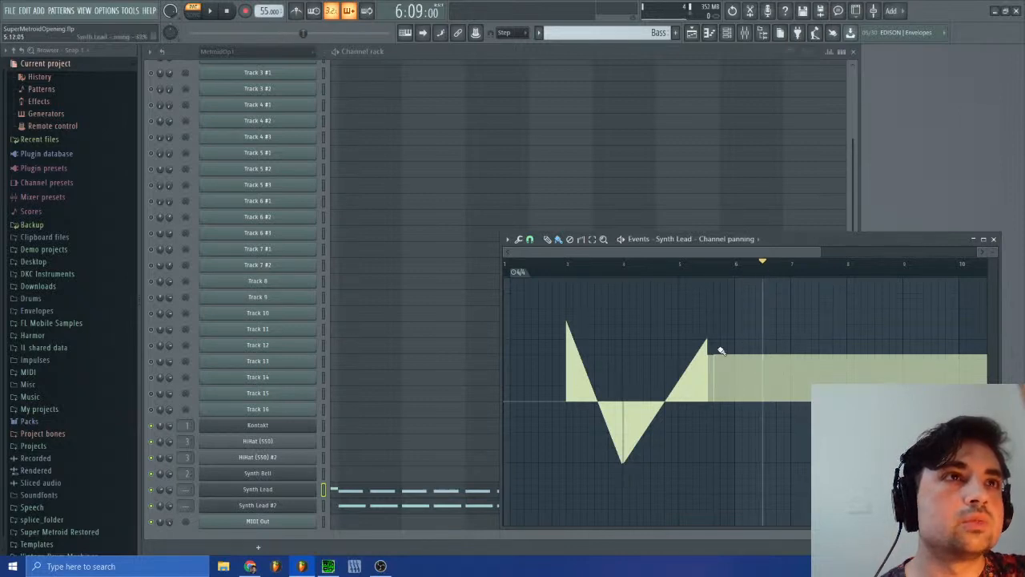
{"action": "left_click", "coordinate": [708, 274]}
{"action": "key", "text": "space"}
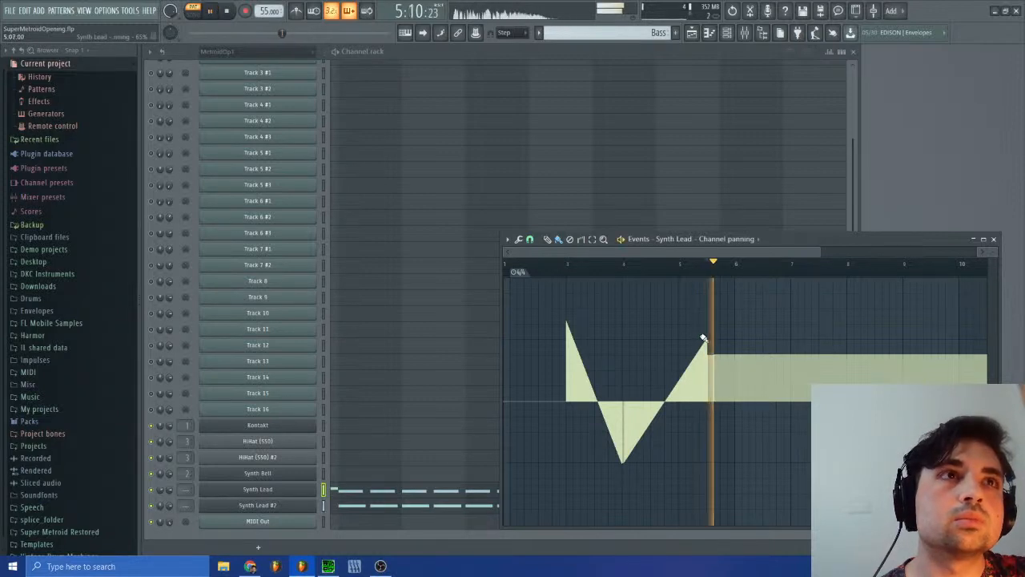
Step: Draw a 50% right panning plateau from 5:09 to 6:09, slope it past centre to the left through bar 7, and stop playback
{"action": "mouse_move", "coordinate": [708, 340]}
{"action": "left_mouse_down"}
{"action": "mouse_move", "coordinate": [782, 406]}
{"action": "mouse_move", "coordinate": [764, 473]}
{"action": "left_mouse_up"}
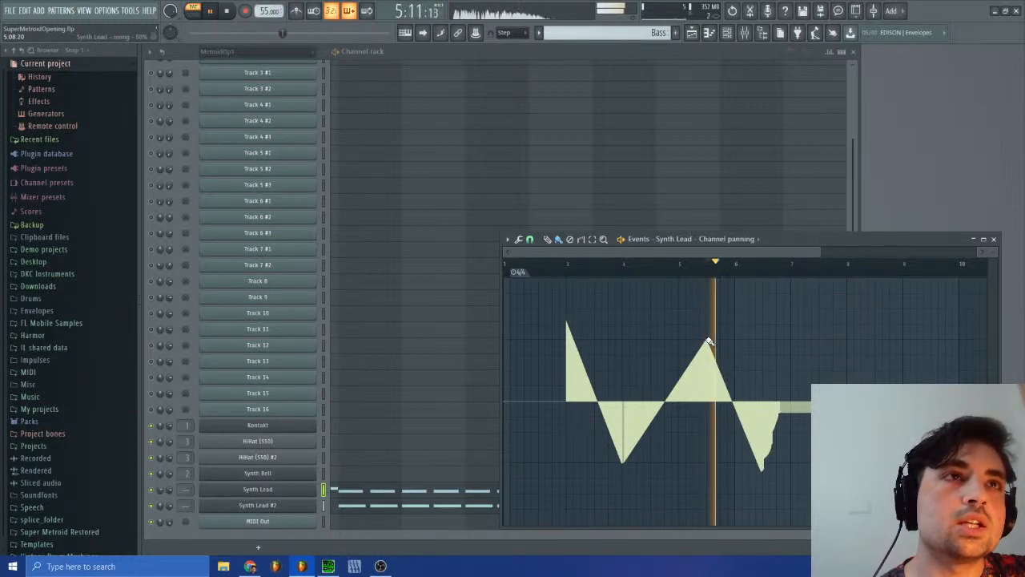
{"action": "left_click_drag", "start_coordinate": [709, 341], "coordinate": [767, 342]}
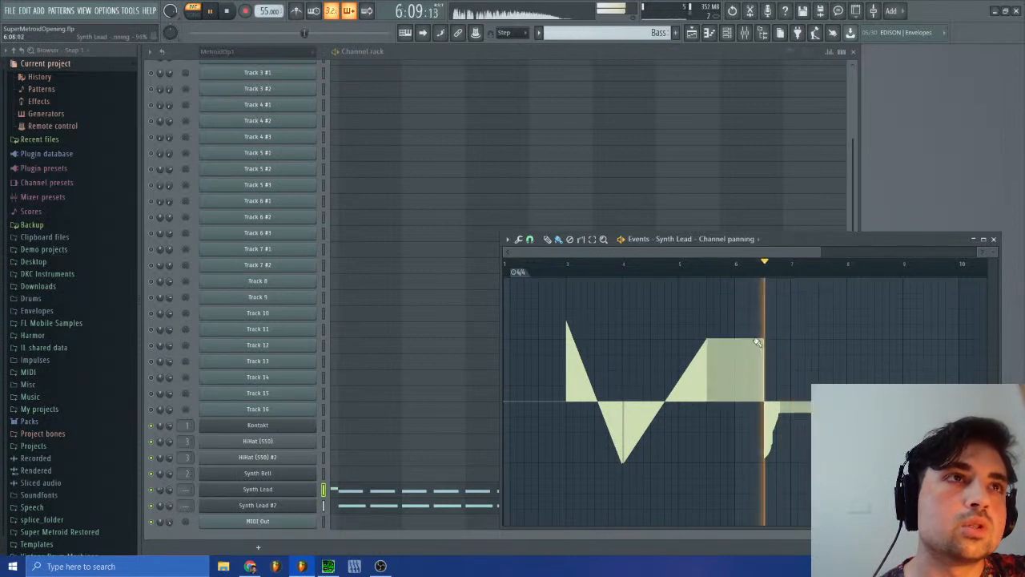
{"action": "left_click_drag", "start_coordinate": [764, 341], "coordinate": [822, 415]}
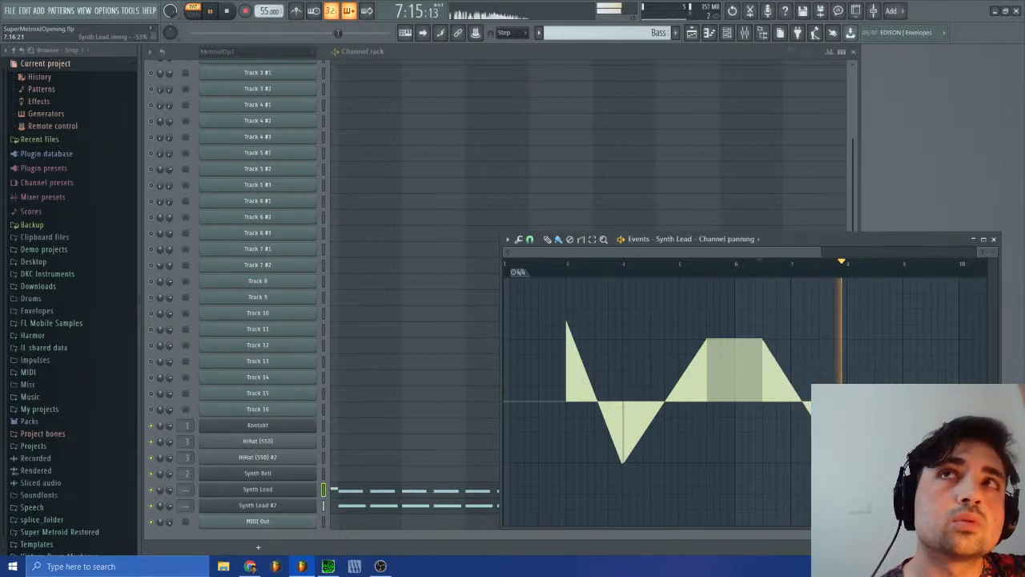
{"action": "left_click", "coordinate": [762, 265]}
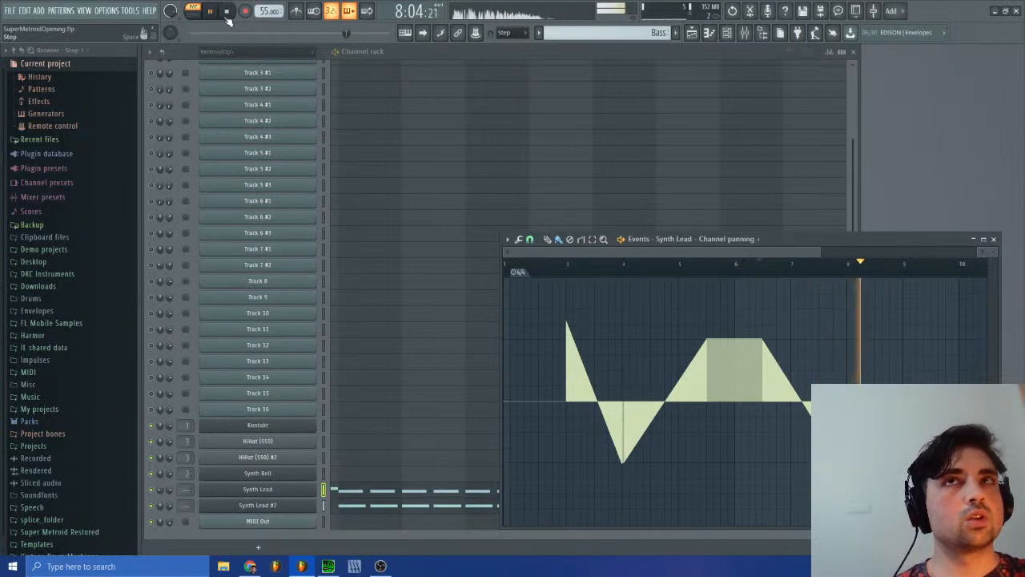
{"action": "key", "text": "space"}
Step: Open Track 7 #2's panning events in the MetroidOp1 #2 pattern and mark the left-panned dip at 26:10
{"action": "left_click", "coordinate": [659, 32]}
{"action": "left_click", "coordinate": [680, 53]}
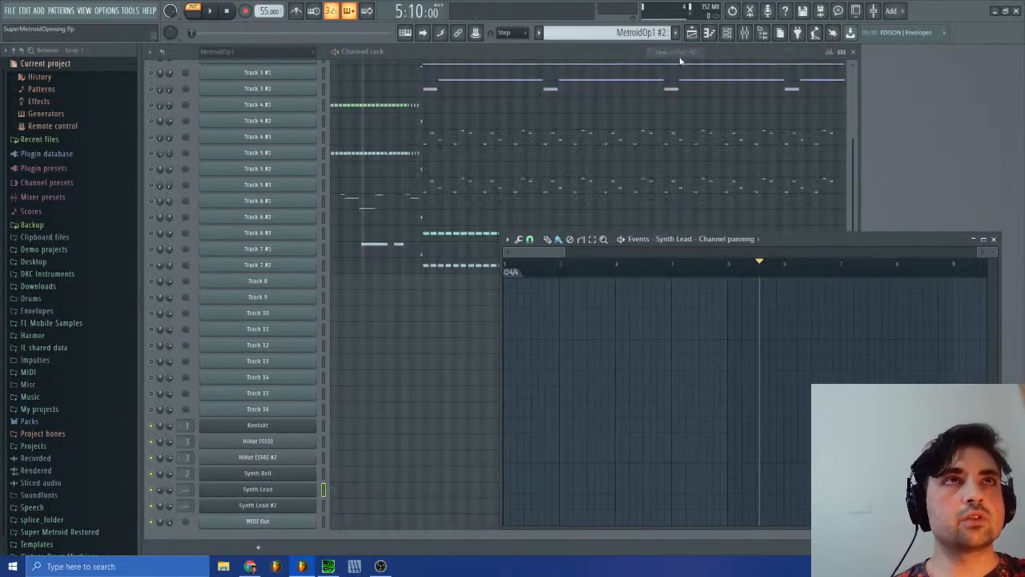
{"action": "right_click", "coordinate": [159, 264]}
{"action": "left_click", "coordinate": [192, 288]}
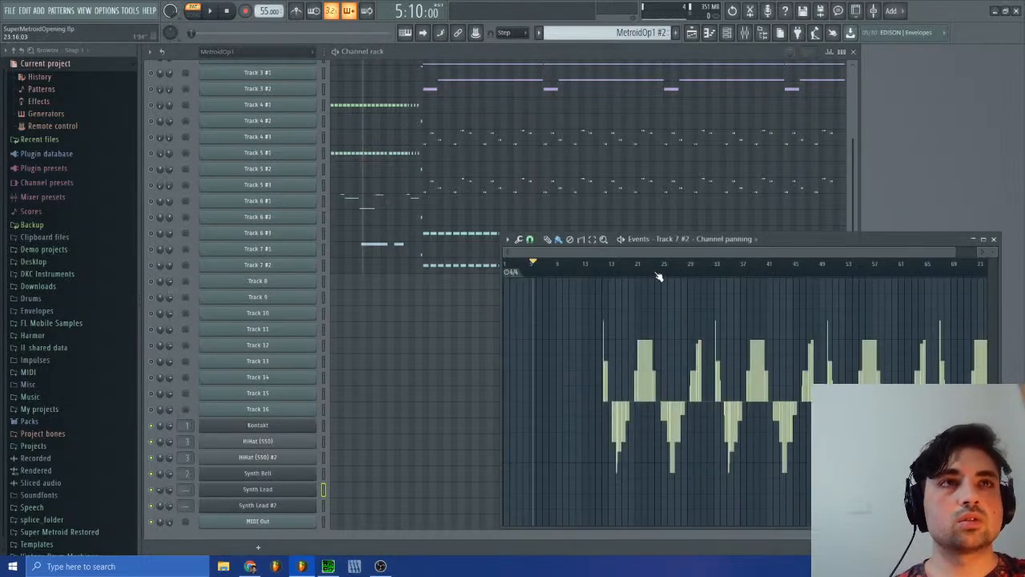
{"action": "left_click_drag", "start_coordinate": [657, 275], "coordinate": [671, 280]}
Step: Check Track 7 #2's bass notes around bar 26 in its piano roll and close it
{"action": "double_click", "coordinate": [432, 238]}
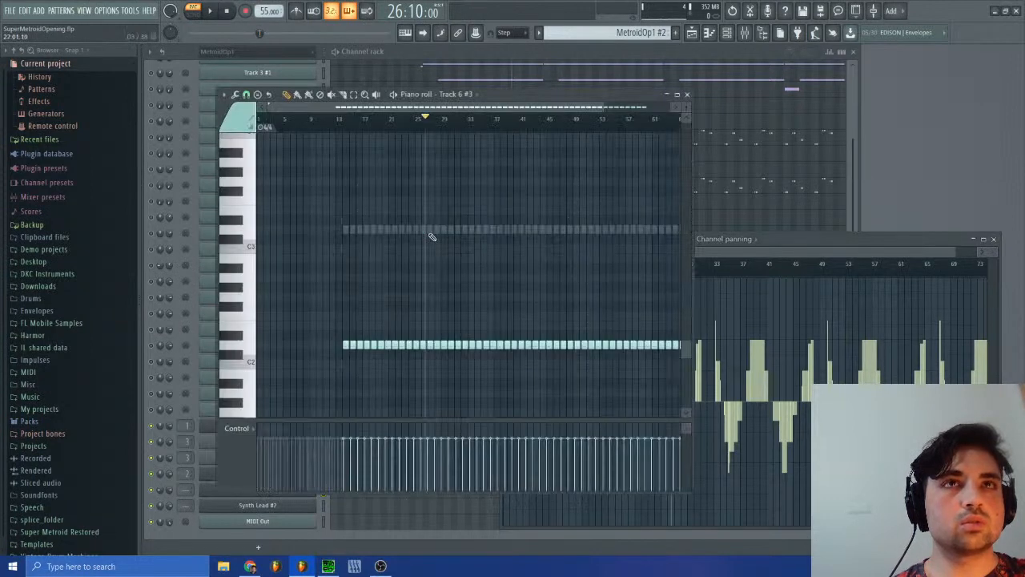
{"action": "left_click", "coordinate": [687, 95]}
{"action": "double_click", "coordinate": [437, 264]}
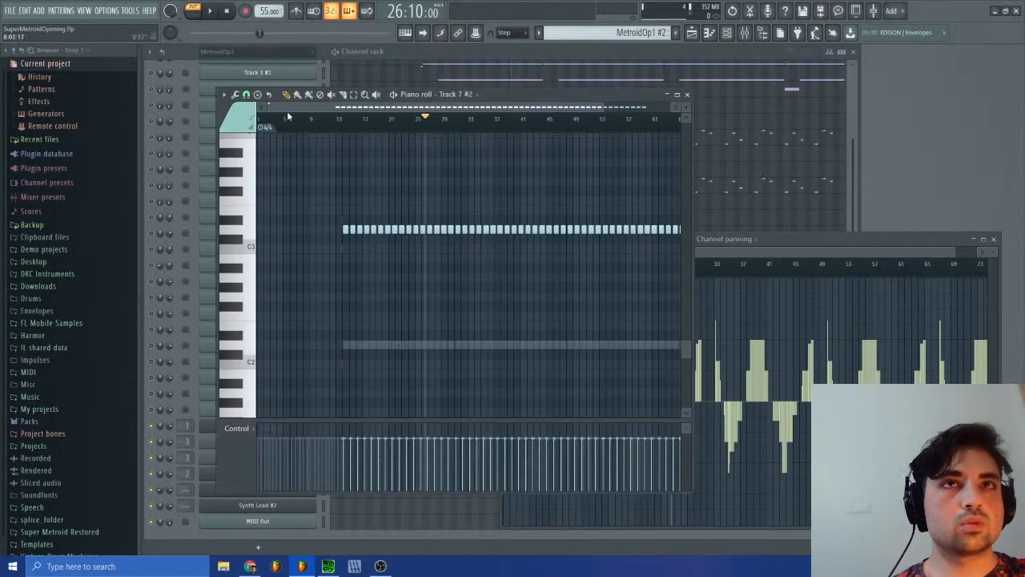
{"action": "left_click_drag", "start_coordinate": [268, 106], "coordinate": [323, 107]}
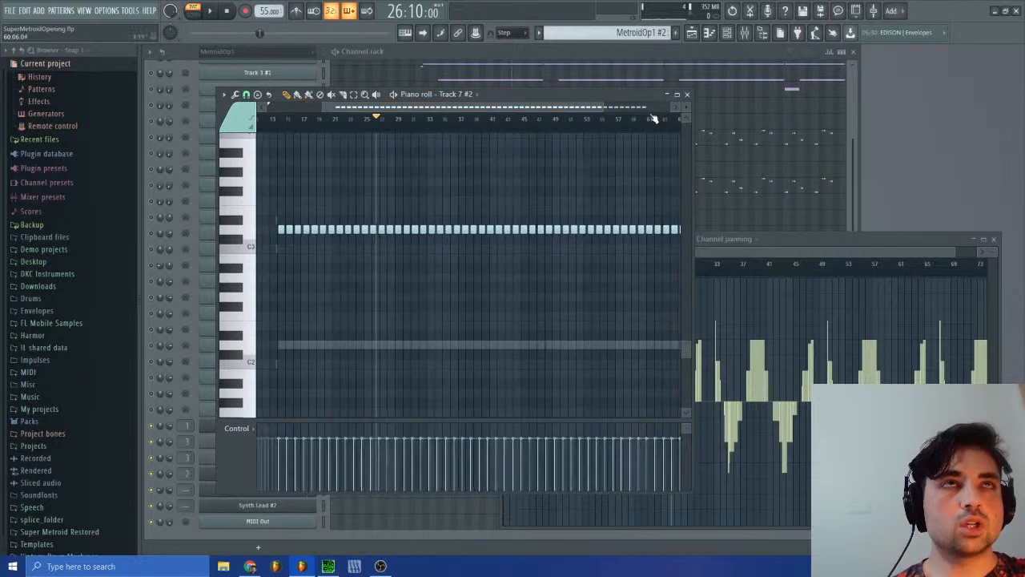
{"action": "left_click", "coordinate": [688, 95]}
Step: Return to the Bass pattern and review the panning curve drawn for Synth Lead
{"action": "left_click", "coordinate": [641, 32]}
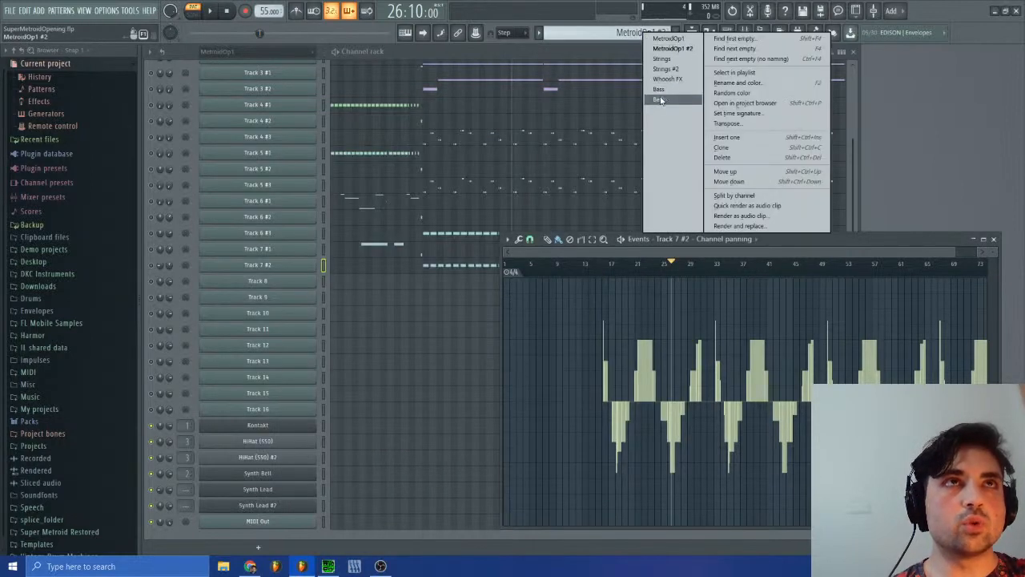
{"action": "left_click", "coordinate": [660, 90]}
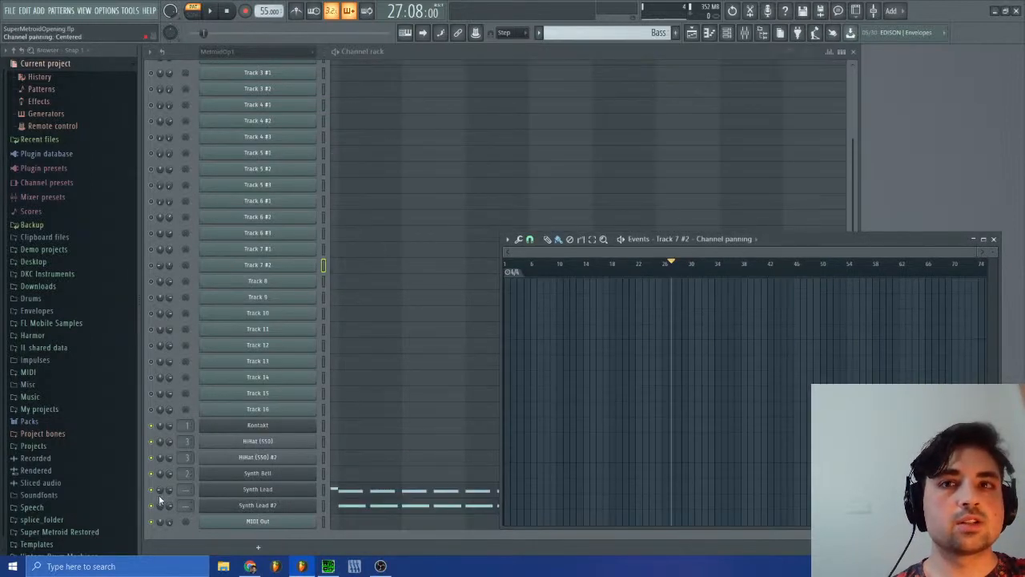
{"action": "right_click", "coordinate": [159, 495]}
{"action": "left_click", "coordinate": [201, 408]}
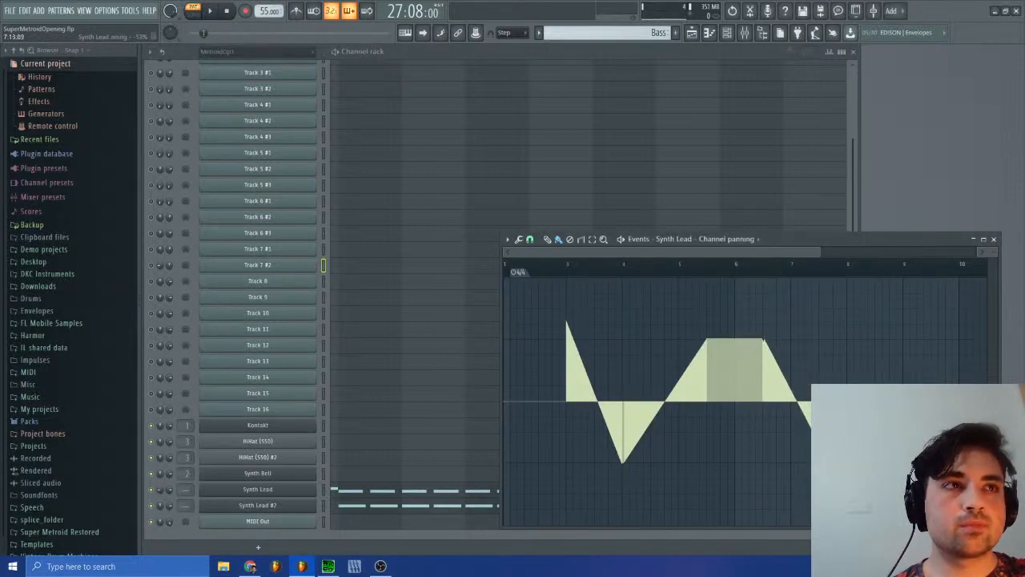
Step: Switch to the MetroidOp1 #2 pattern and reopen Track 7 #2's channel panning events
{"action": "left_click", "coordinate": [602, 32]}
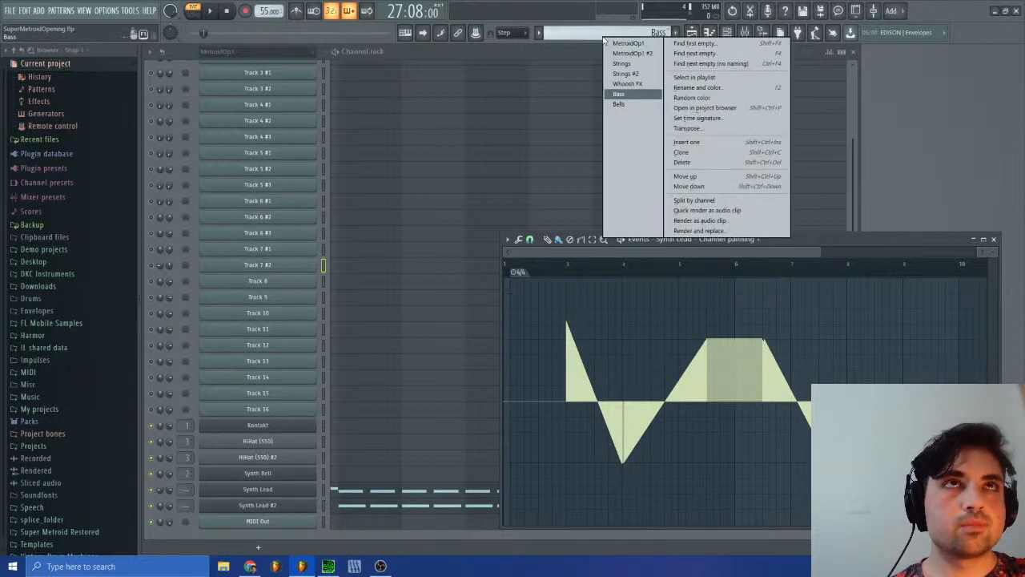
{"action": "left_click", "coordinate": [623, 95]}
{"action": "left_click", "coordinate": [617, 32]}
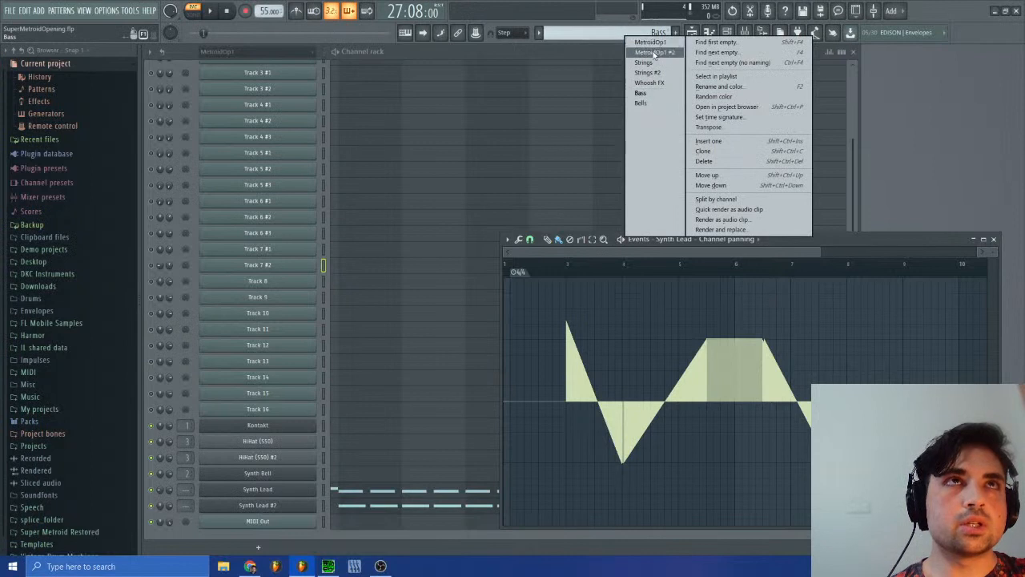
{"action": "left_click", "coordinate": [653, 43]}
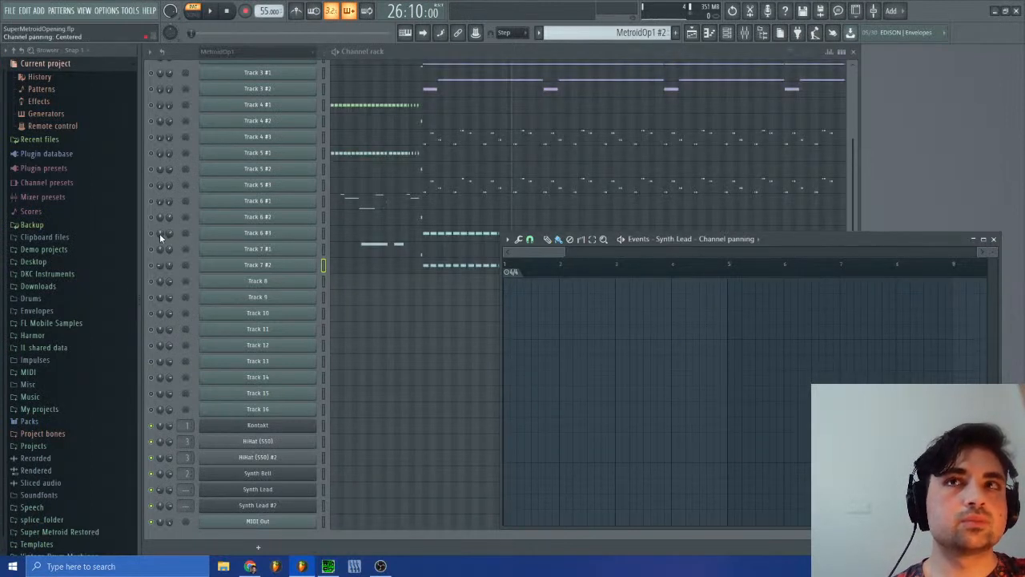
{"action": "right_click", "coordinate": [163, 271]}
{"action": "left_click", "coordinate": [198, 294]}
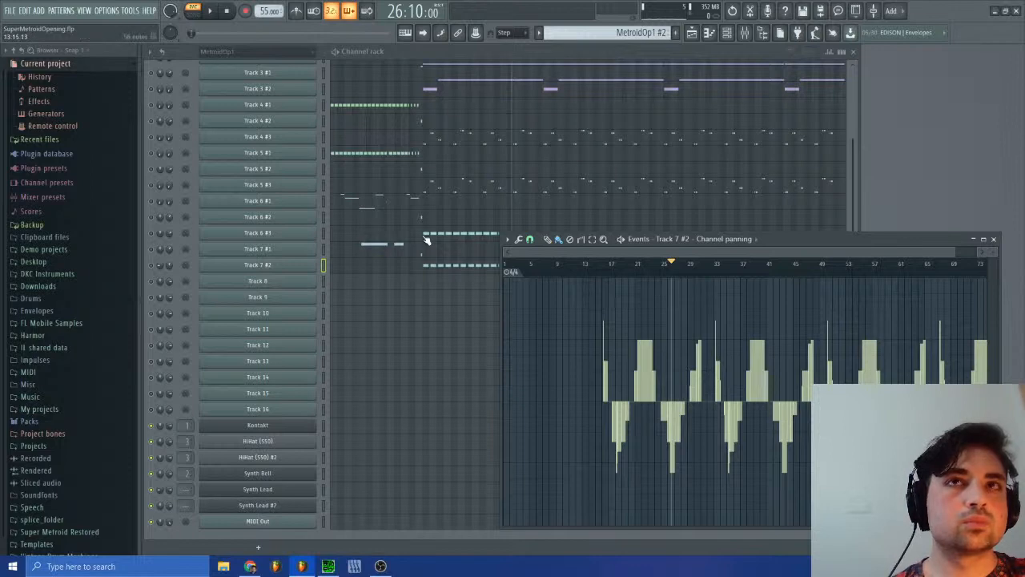
Step: Show Track 7 #2's piano roll beside its panning events and mark the next right-panned peak at 30:08
{"action": "left_click", "coordinate": [409, 271]}
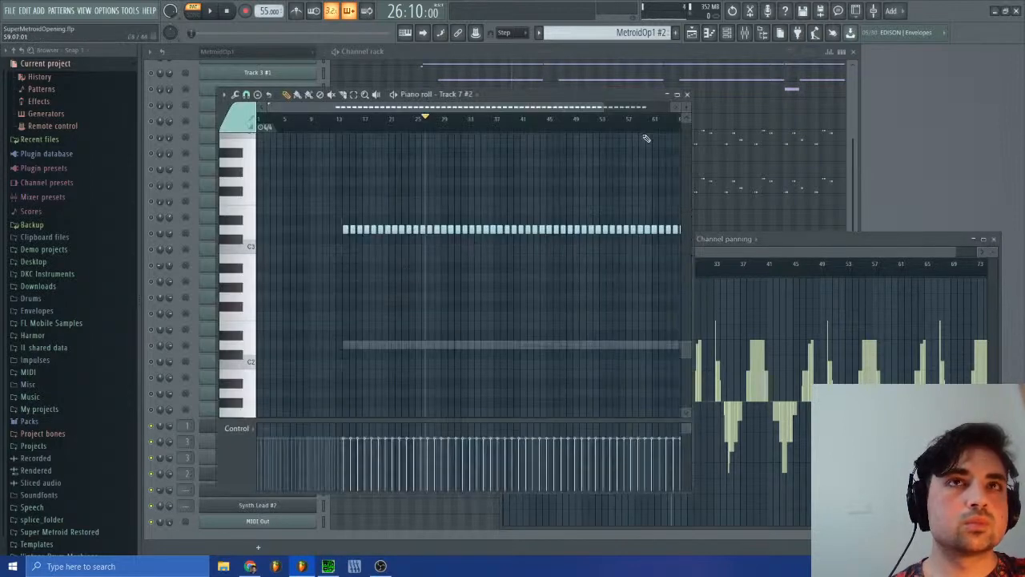
{"action": "left_click_drag", "start_coordinate": [605, 107], "coordinate": [395, 103]}
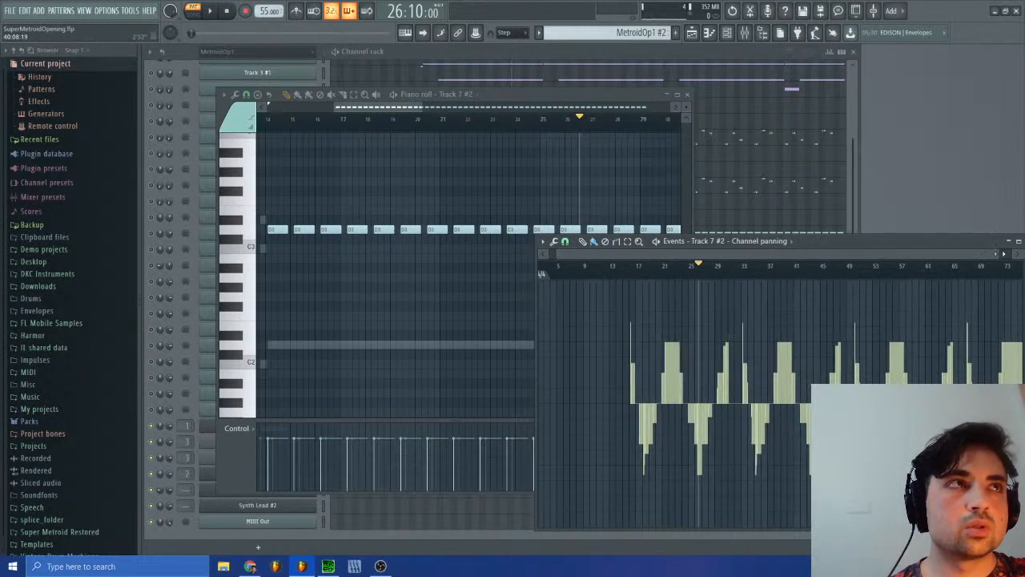
{"action": "left_click_drag", "start_coordinate": [996, 255], "coordinate": [774, 251]}
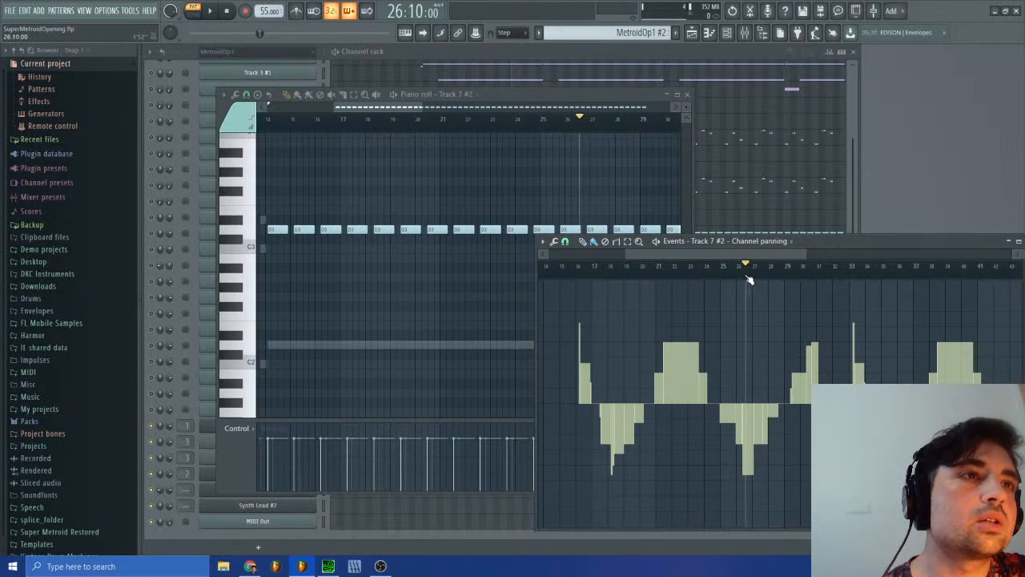
{"action": "left_click_drag", "start_coordinate": [749, 280], "coordinate": [816, 279]}
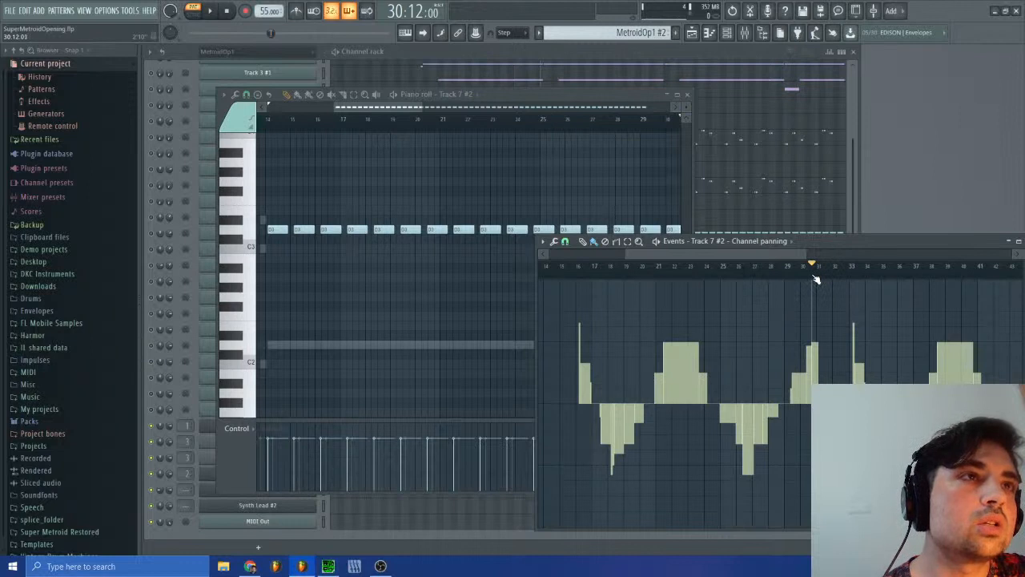
{"action": "mouse_move", "coordinate": [816, 279]}
{"action": "left_mouse_down"}
{"action": "mouse_move", "coordinate": [748, 279]}
{"action": "mouse_move", "coordinate": [811, 281]}
{"action": "left_mouse_up"}
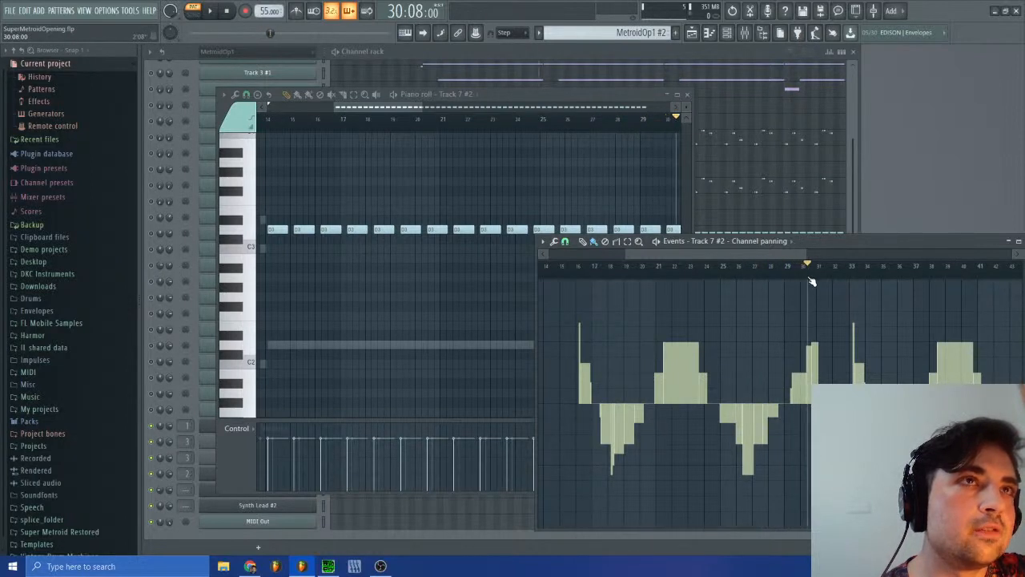
Step: Compare Track 7 #2's notes around bar 30 with the panning peak, placing the playhead at 30:12
{"action": "left_click_drag", "start_coordinate": [388, 110], "coordinate": [418, 111]}
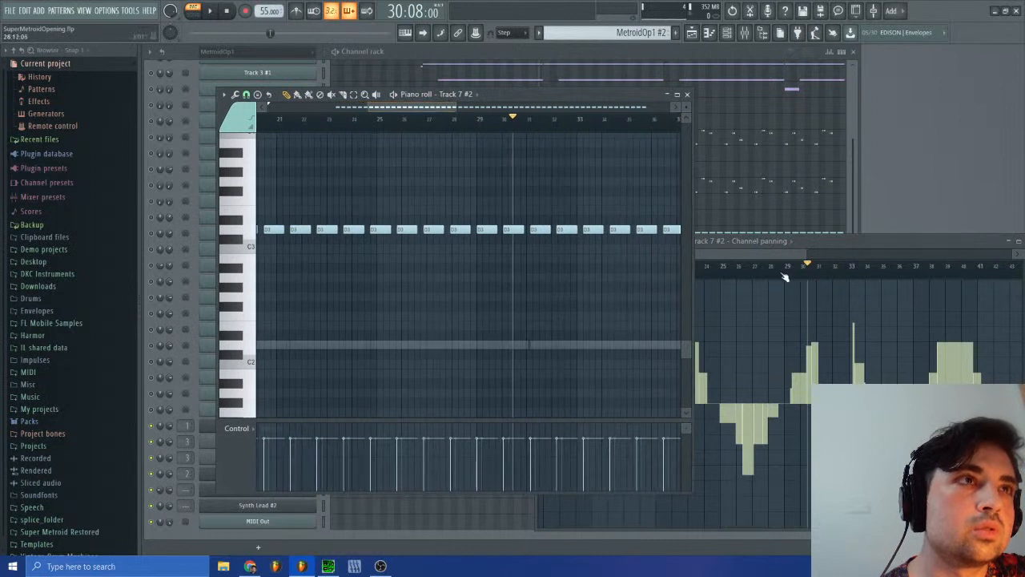
{"action": "left_click", "coordinate": [815, 269]}
{"action": "mouse_move", "coordinate": [816, 268]}
{"action": "left_mouse_down"}
{"action": "mouse_move", "coordinate": [745, 265]}
{"action": "mouse_move", "coordinate": [814, 266]}
{"action": "left_mouse_up"}
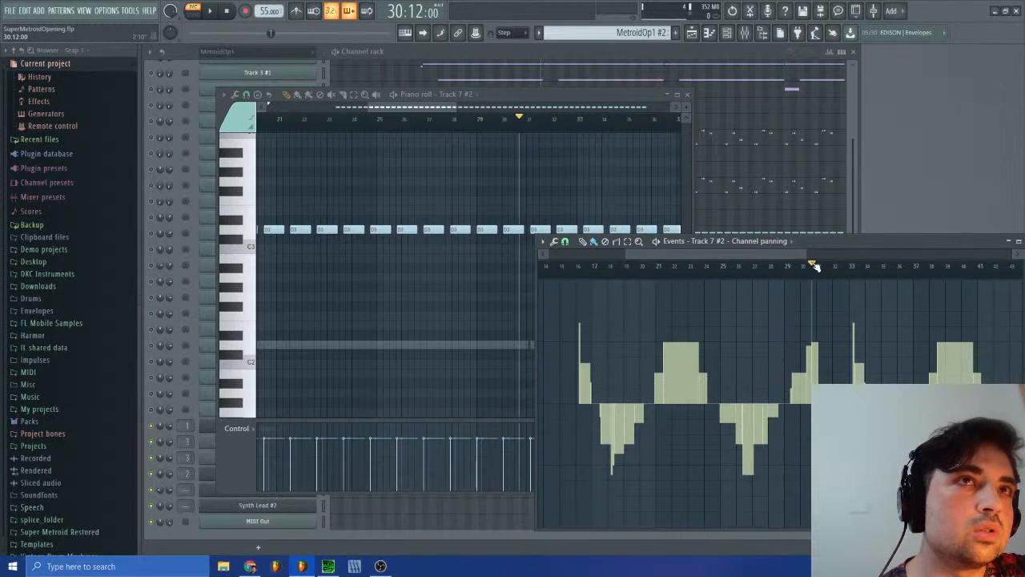
Step: Close Track 7 #2's panning events and return to the Bass pattern
{"action": "left_click_drag", "start_coordinate": [991, 244], "coordinate": [902, 238]}
{"action": "left_click", "coordinate": [940, 235]}
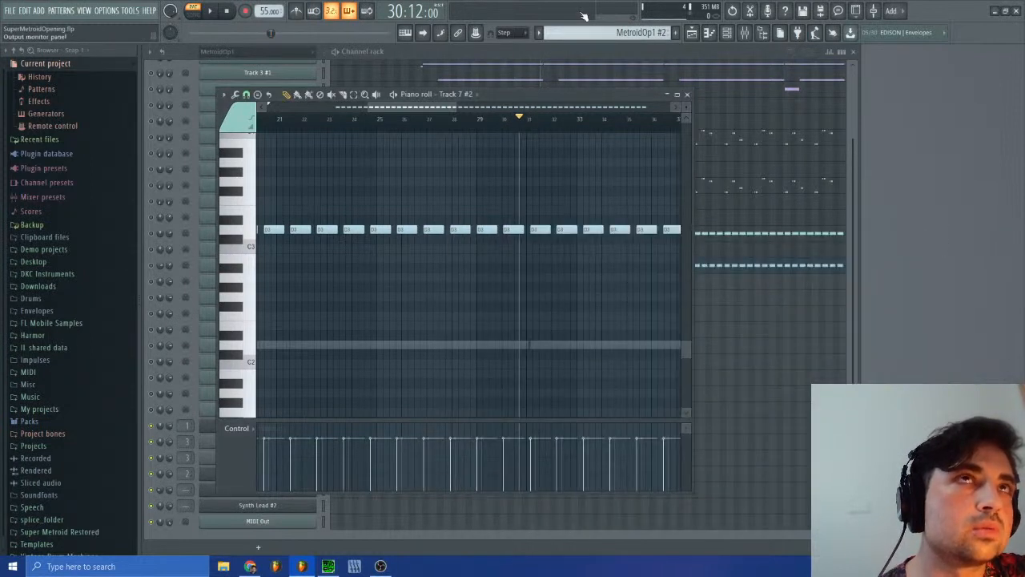
{"action": "left_click", "coordinate": [642, 34]}
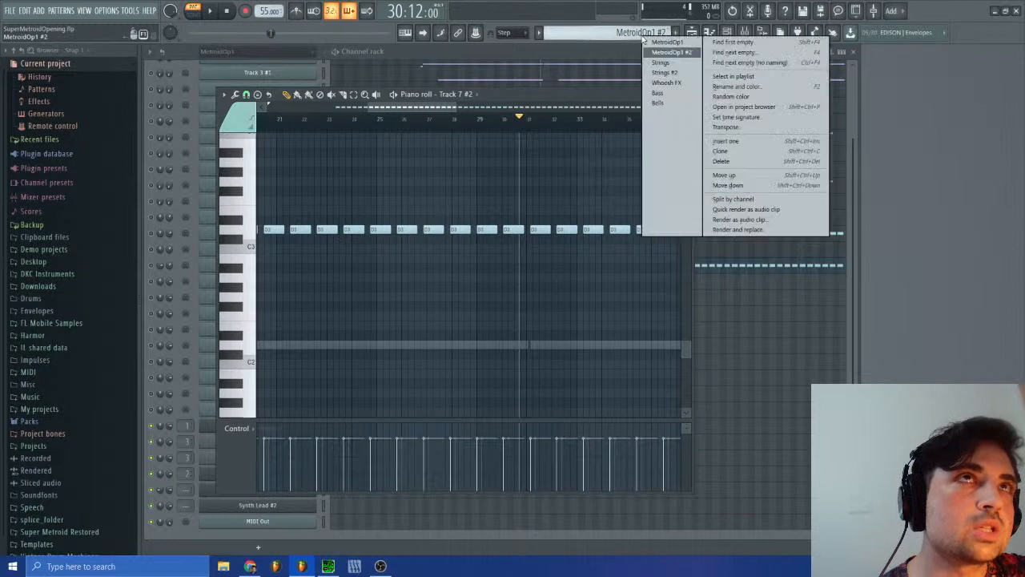
{"action": "left_click", "coordinate": [657, 93]}
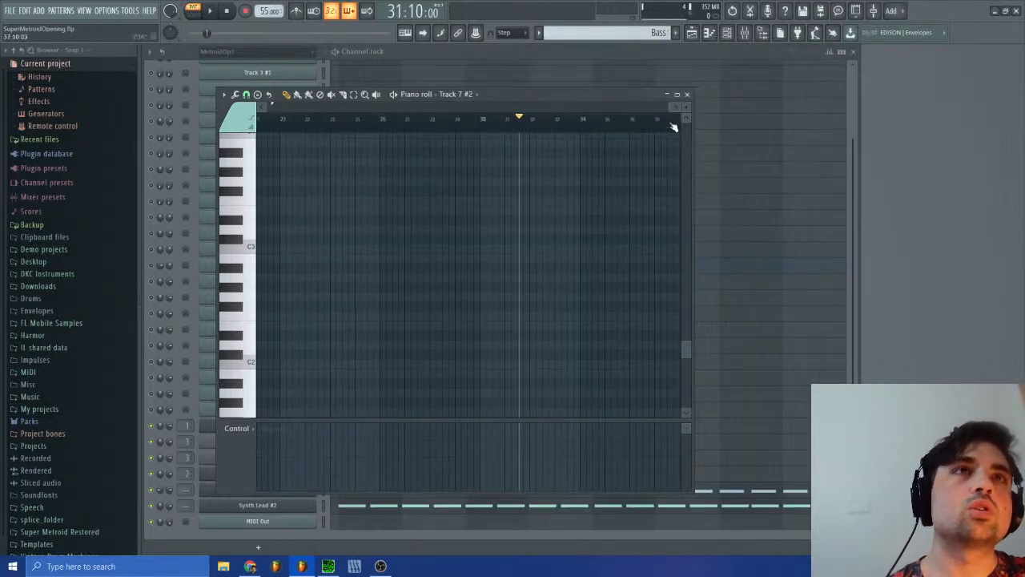
{"action": "left_click", "coordinate": [688, 95]}
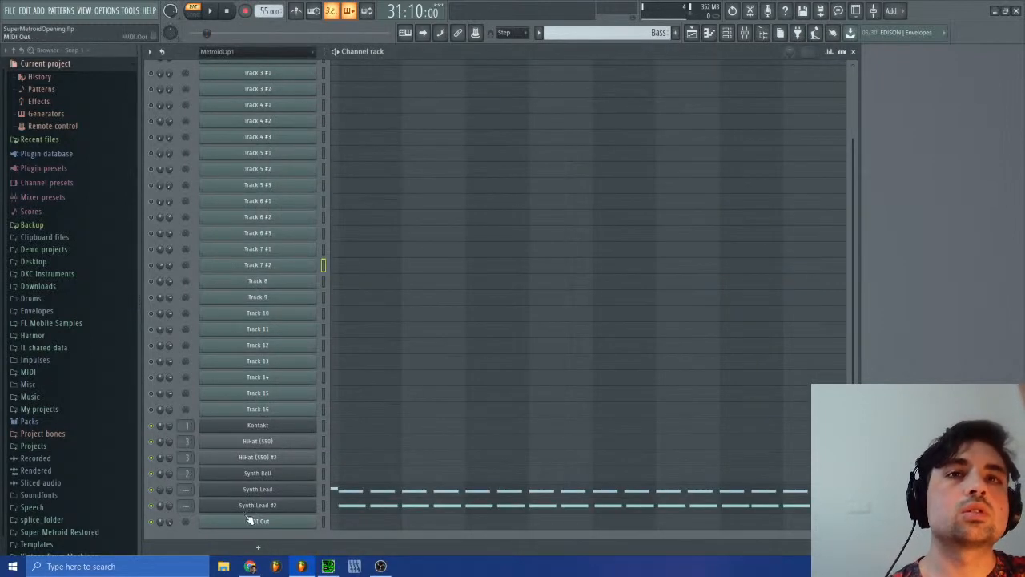
{"action": "right_click", "coordinate": [159, 493]}
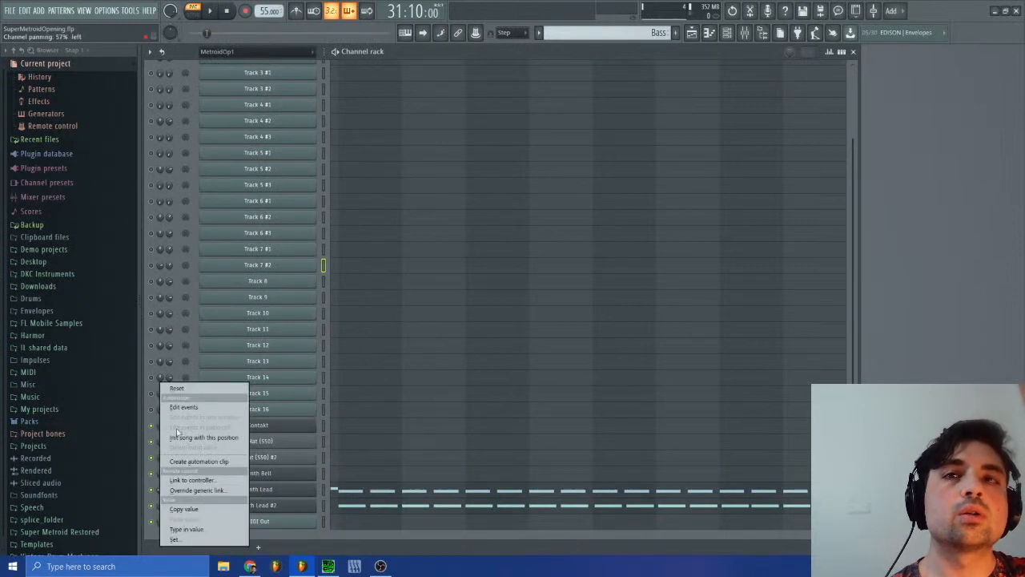
{"action": "left_click", "coordinate": [217, 407]}
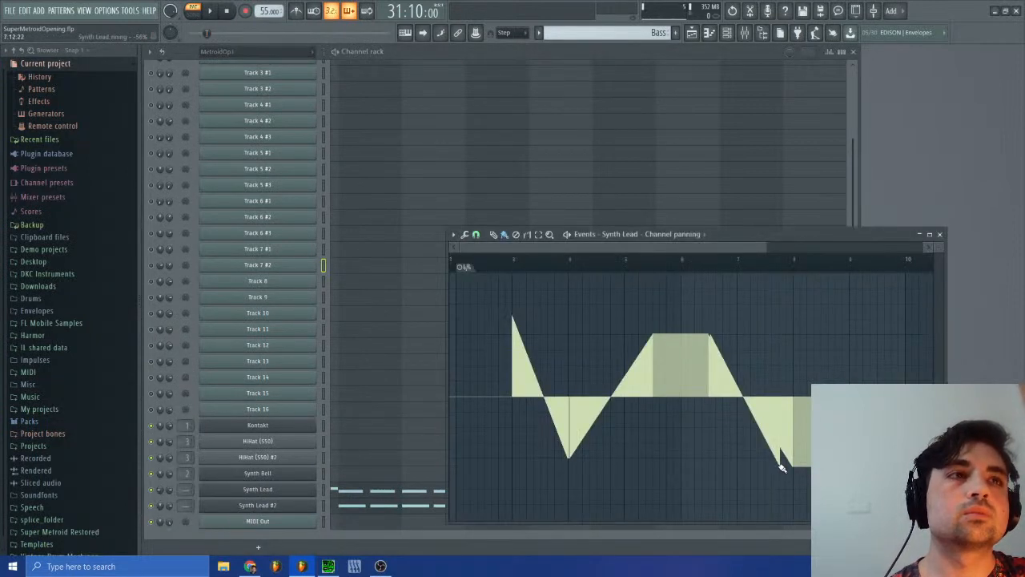
{"action": "left_click_drag", "start_coordinate": [781, 467], "coordinate": [816, 439]}
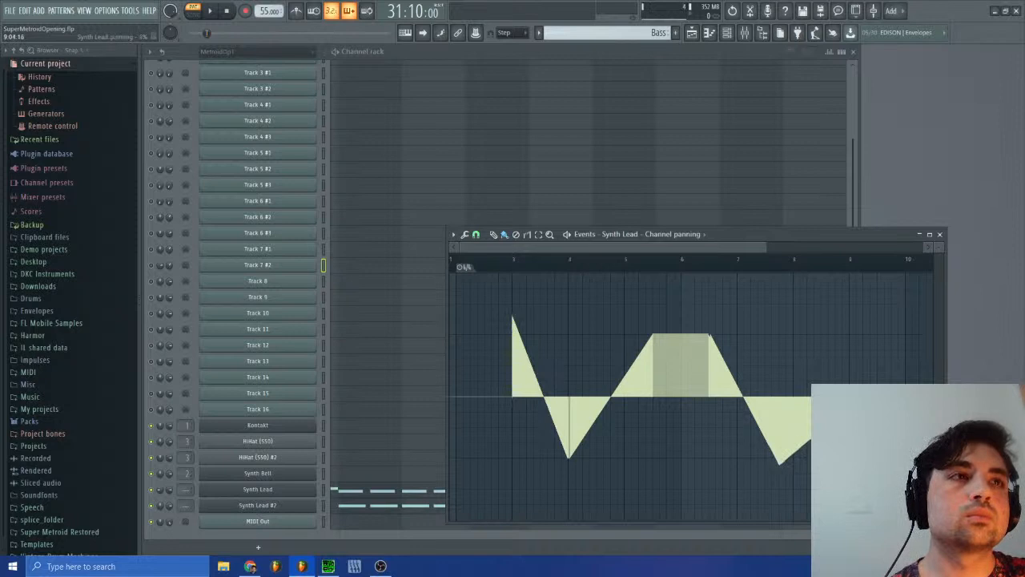
{"action": "left_click_drag", "start_coordinate": [871, 381], "coordinate": [877, 341]}
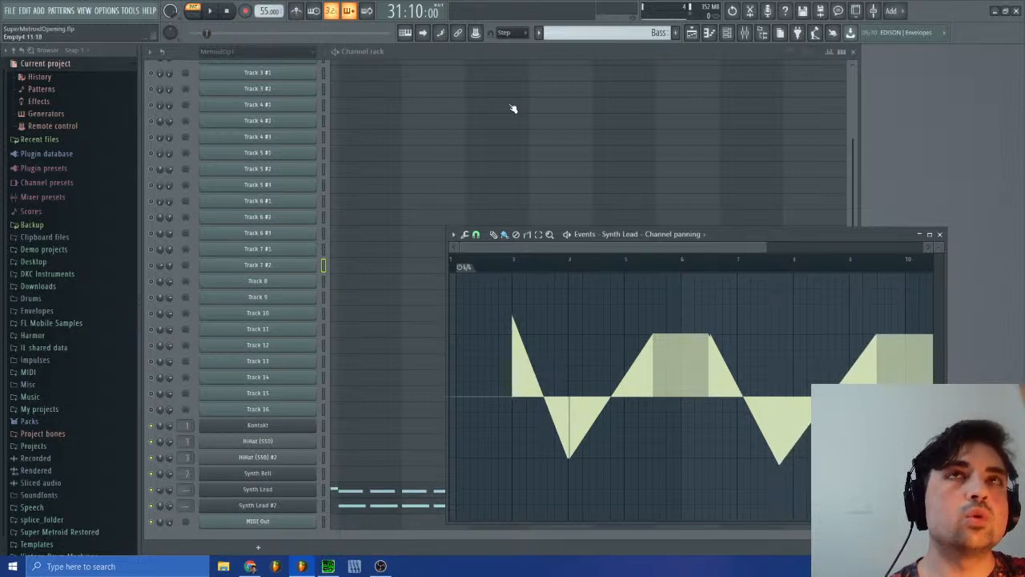
Step: Switch to the MetroidOp1 #2 pattern and check Track 7 #2's channel panning events
{"action": "left_click", "coordinate": [589, 32]}
{"action": "left_click", "coordinate": [613, 50]}
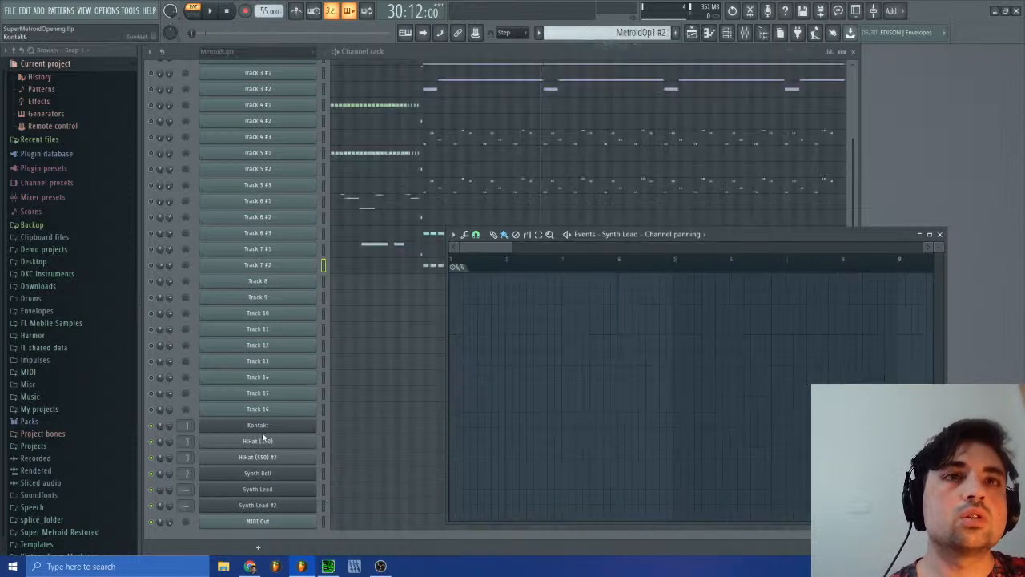
{"action": "right_click", "coordinate": [169, 265]}
{"action": "left_click", "coordinate": [179, 288]}
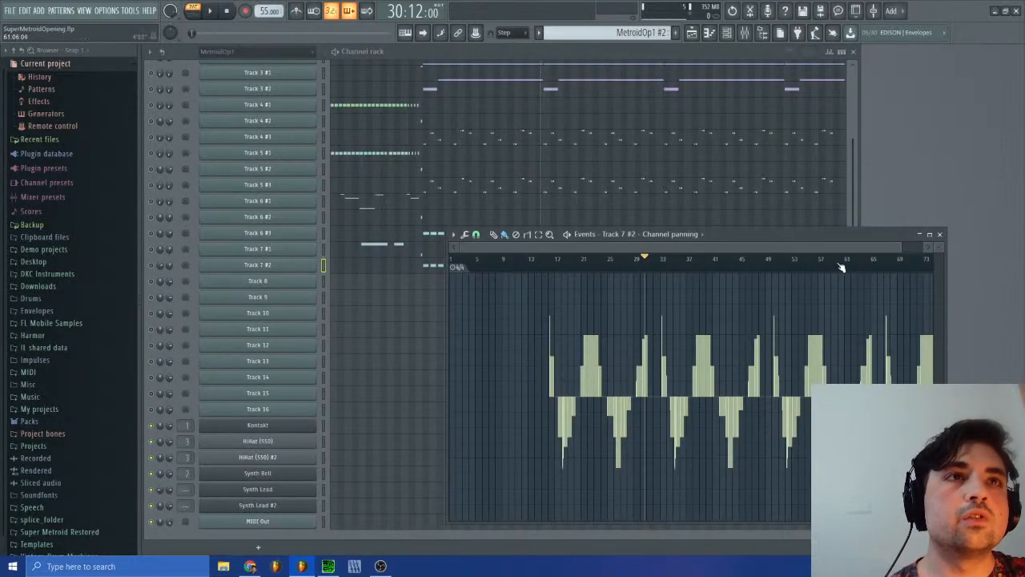
{"action": "left_click", "coordinate": [589, 32]}
{"action": "left_click", "coordinate": [632, 96]}
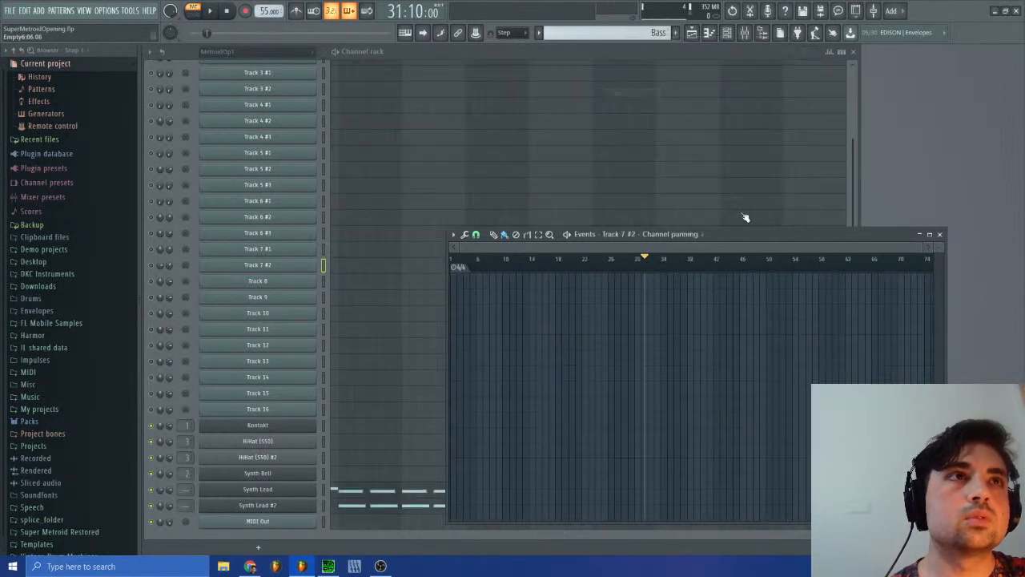
{"action": "right_click", "coordinate": [165, 489]}
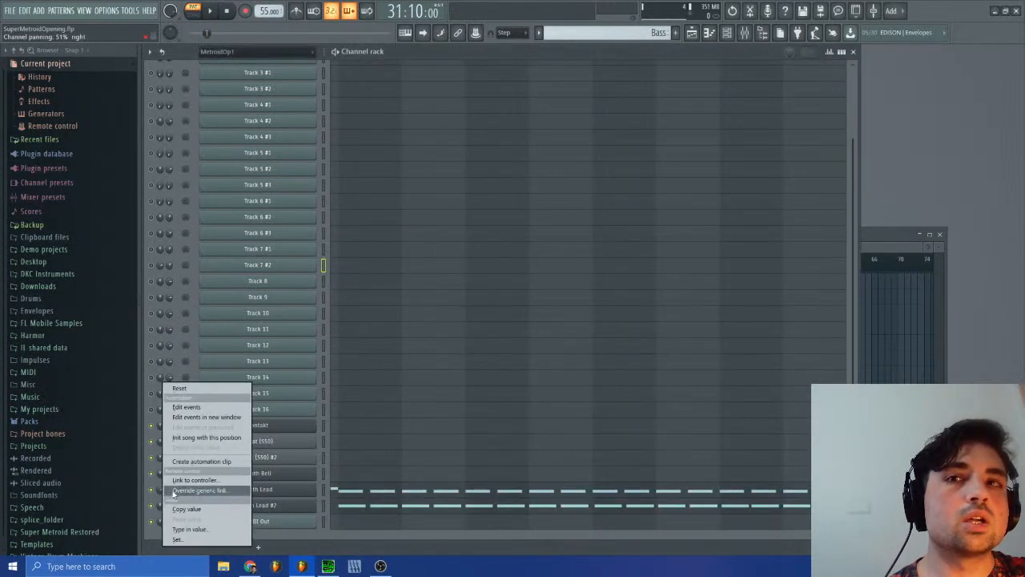
{"action": "left_click", "coordinate": [180, 407]}
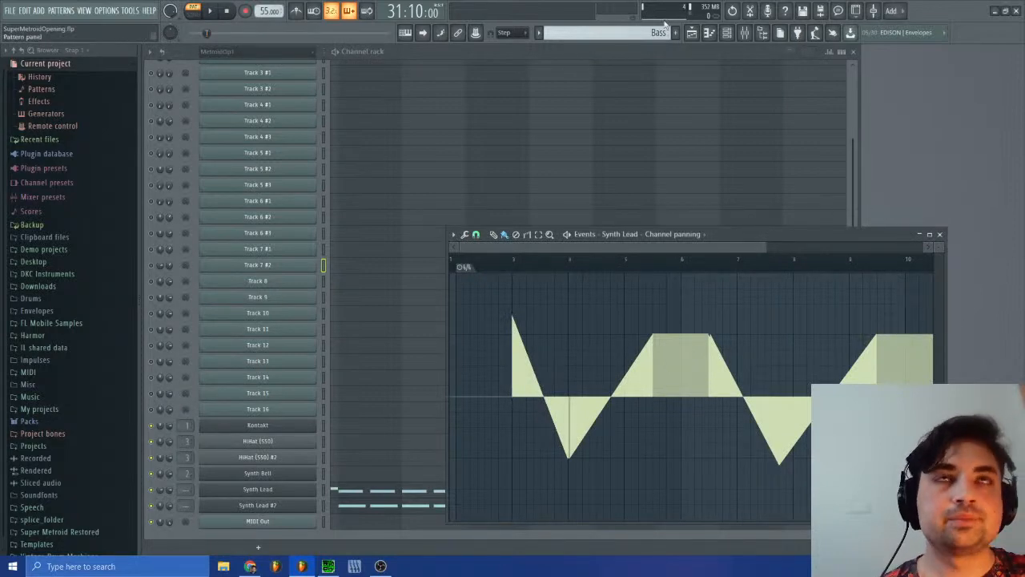
Step: Examine the end of Track 7 #2's right-panned peak in MetroidOp1 #2, placing the playhead at 31:02, and close its panning events
{"action": "right_click", "coordinate": [640, 33]}
{"action": "left_click", "coordinate": [667, 55]}
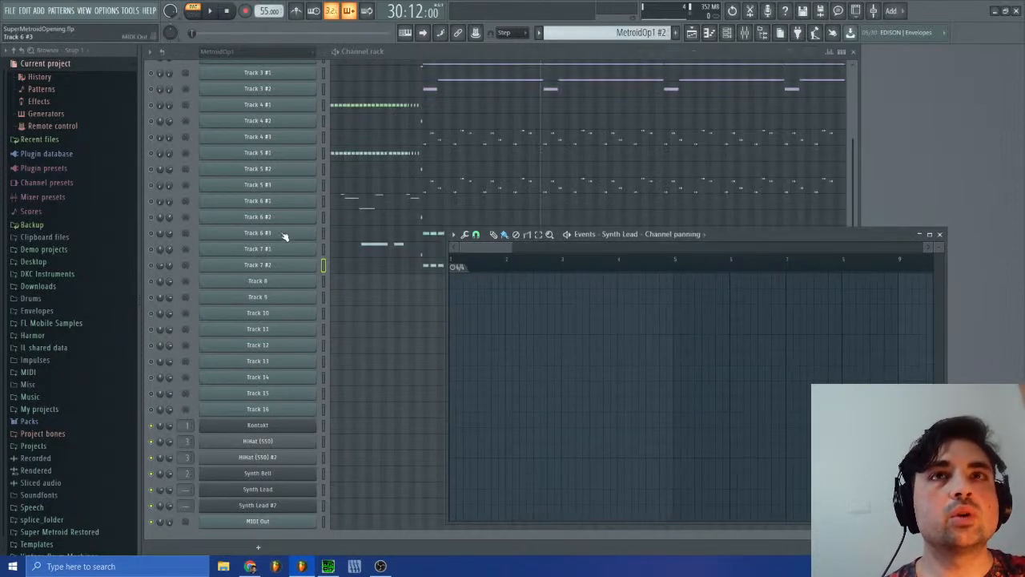
{"action": "right_click", "coordinate": [159, 264]}
{"action": "left_click", "coordinate": [192, 287]}
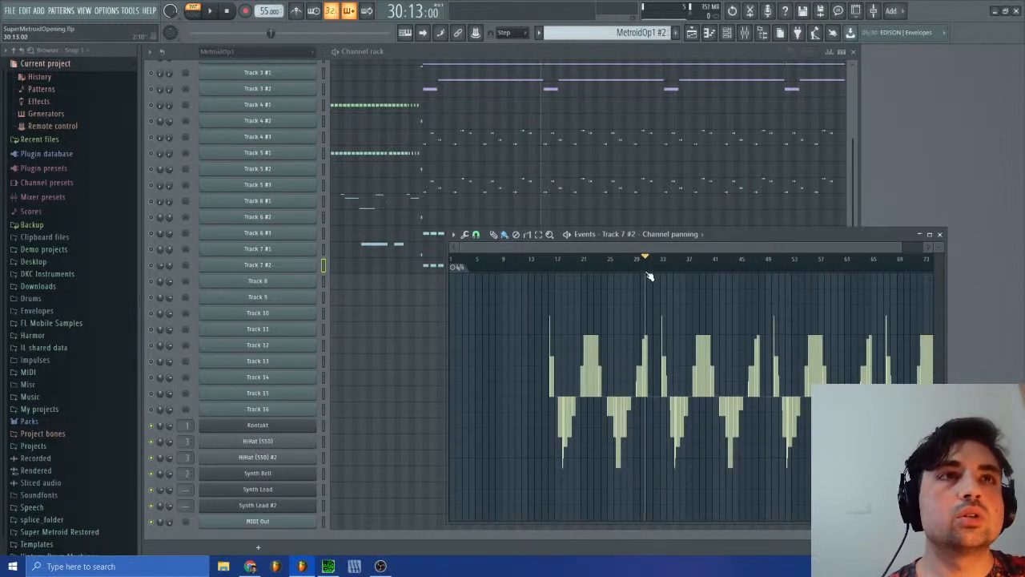
{"action": "left_click", "coordinate": [940, 234]}
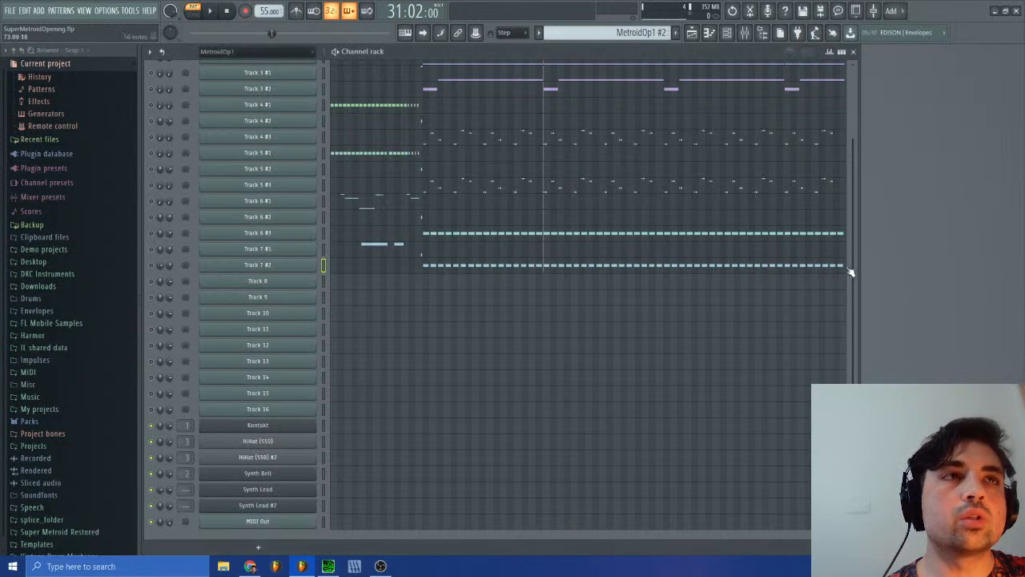
Step: Examine Track 7 #2's channel panning events from bar 25, mark the peak's end at 31:03 and move the events window clear of the channel rack
{"action": "left_click", "coordinate": [623, 34]}
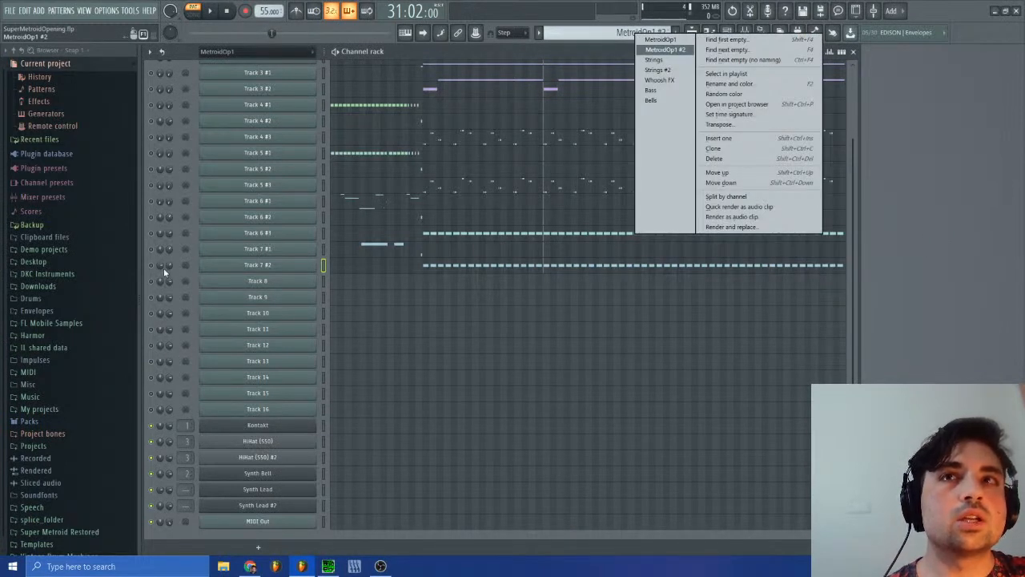
{"action": "right_click", "coordinate": [163, 268]}
{"action": "left_click", "coordinate": [179, 295]}
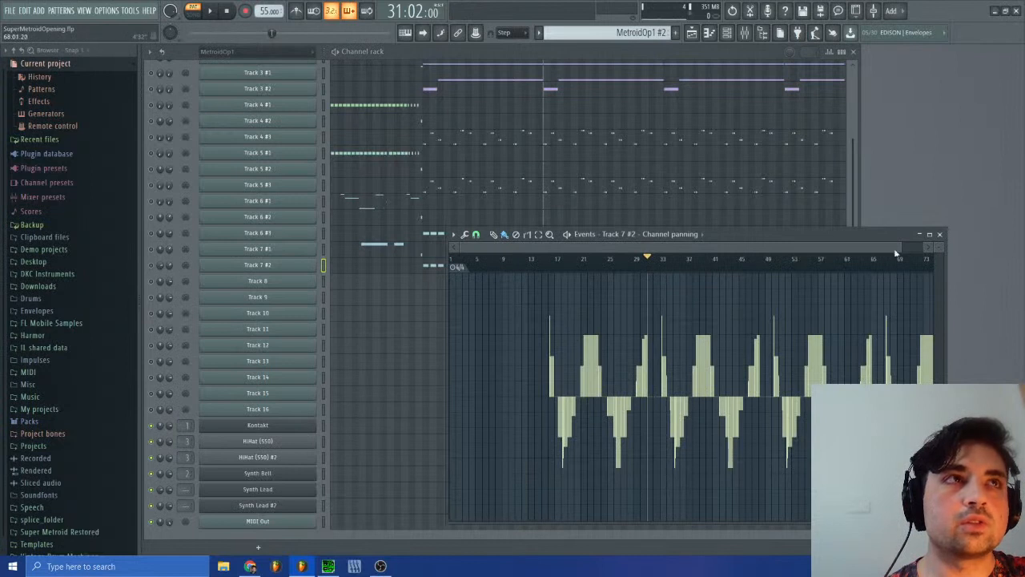
{"action": "left_click_drag", "start_coordinate": [896, 253], "coordinate": [696, 253]}
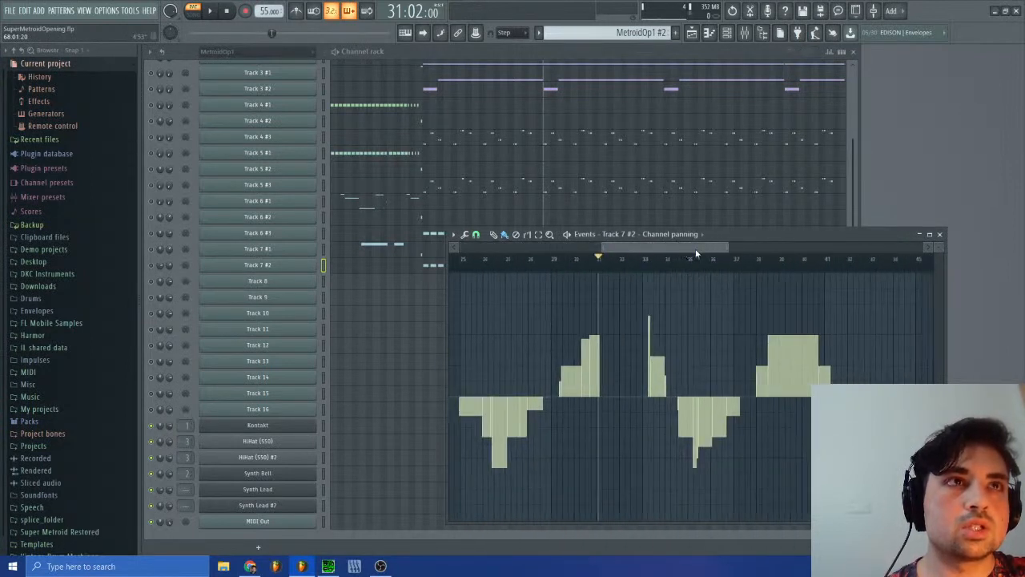
{"action": "left_click_drag", "start_coordinate": [601, 270], "coordinate": [602, 271]}
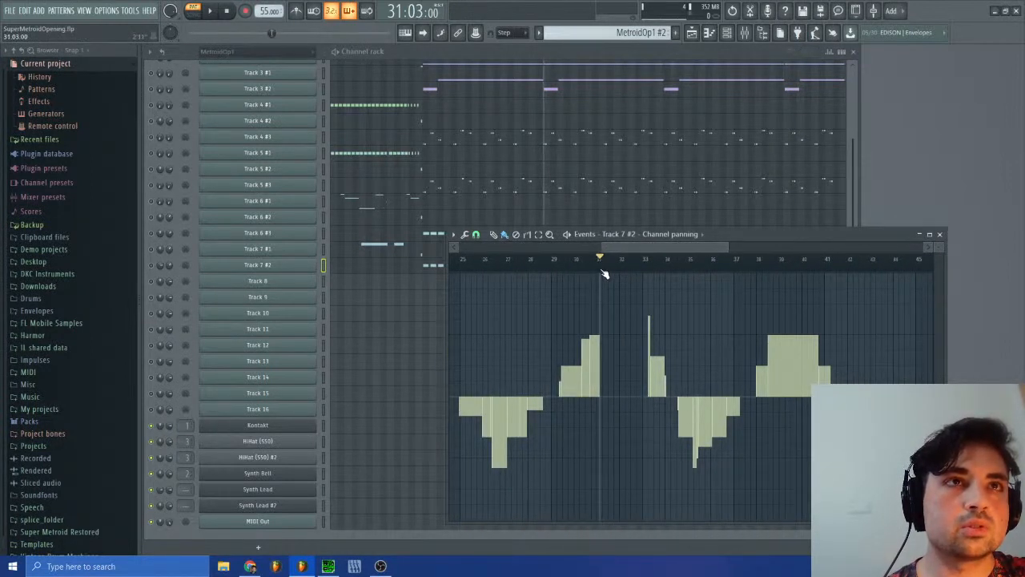
{"action": "left_click_drag", "start_coordinate": [743, 235], "coordinate": [834, 295]}
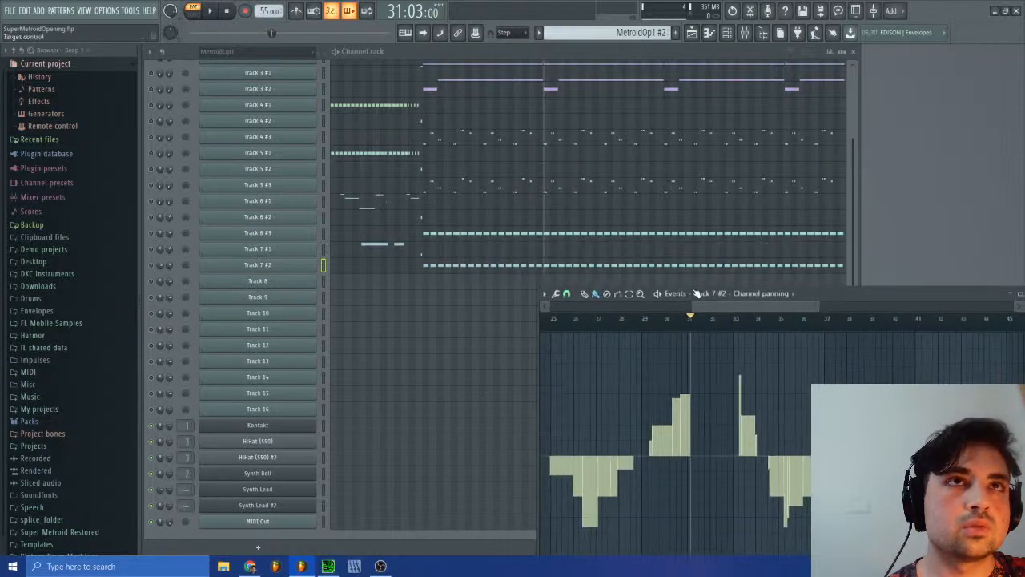
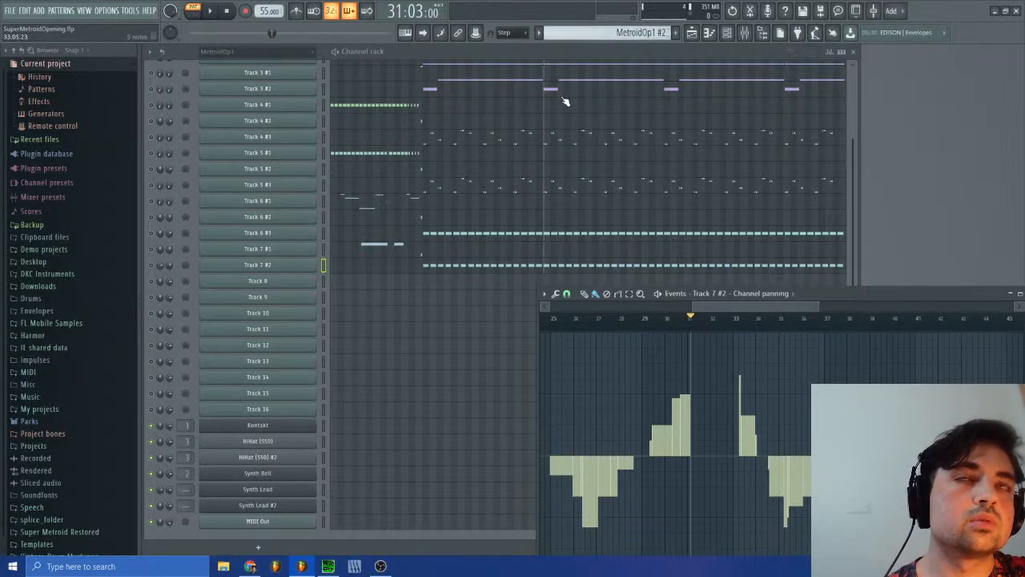
{"action": "mouse_move", "coordinate": [683, 329]}
{"action": "left_mouse_down"}
{"action": "mouse_move", "coordinate": [675, 334]}
{"action": "mouse_move", "coordinate": [684, 336]}
{"action": "left_mouse_up"}
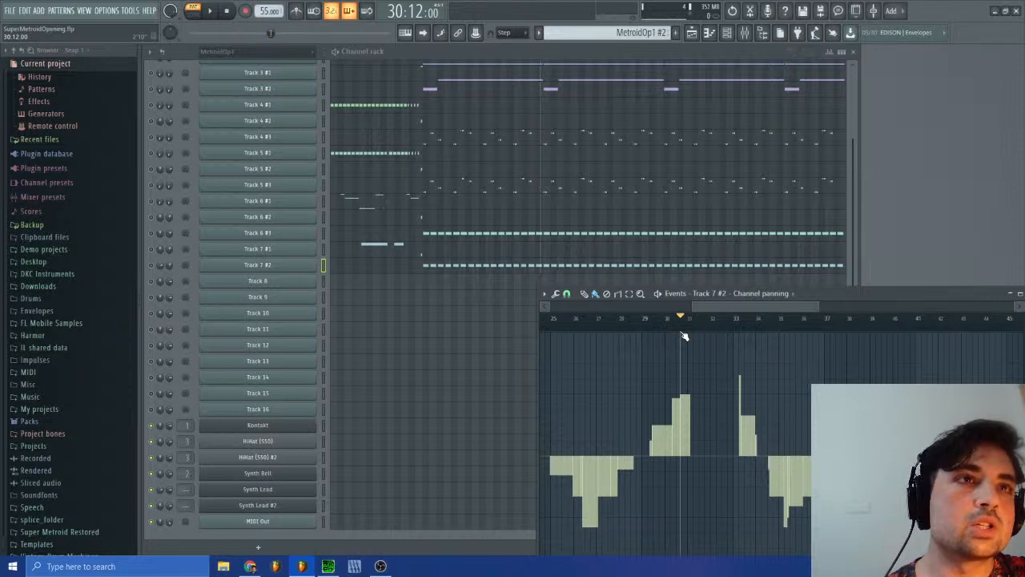
{"action": "left_click_drag", "start_coordinate": [684, 336], "coordinate": [695, 337]}
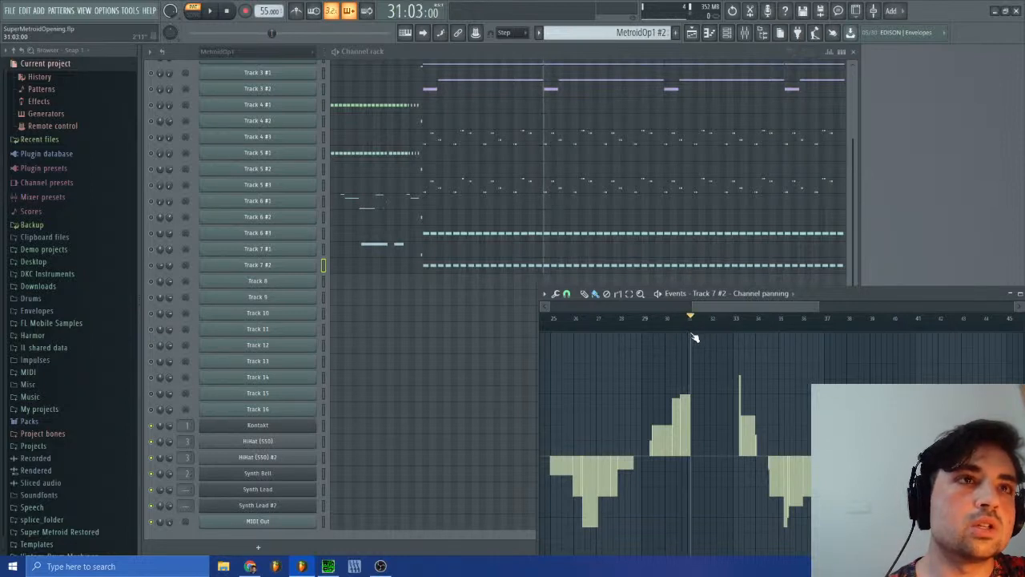
{"action": "left_click", "coordinate": [641, 32]}
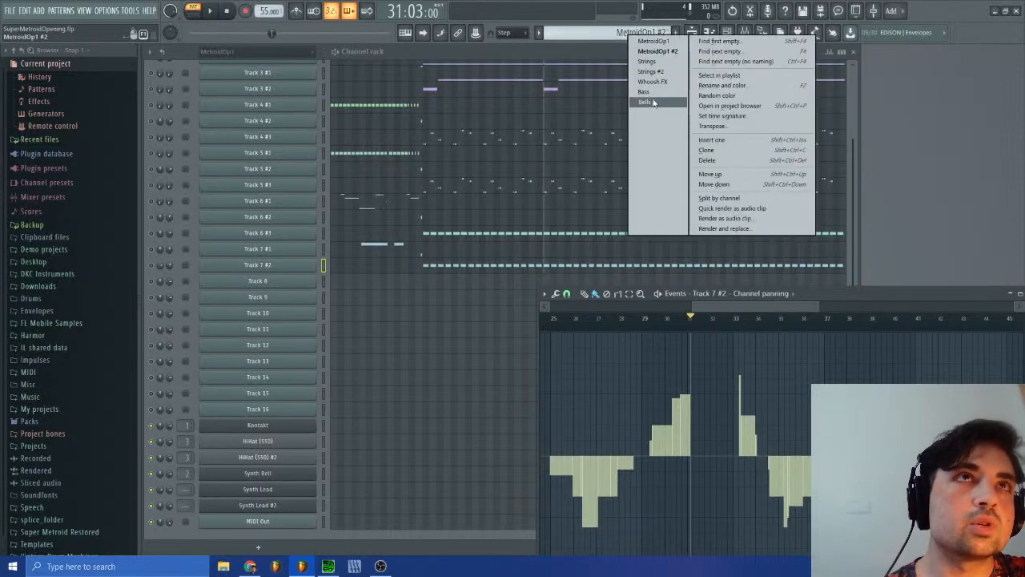
{"action": "left_click", "coordinate": [654, 93]}
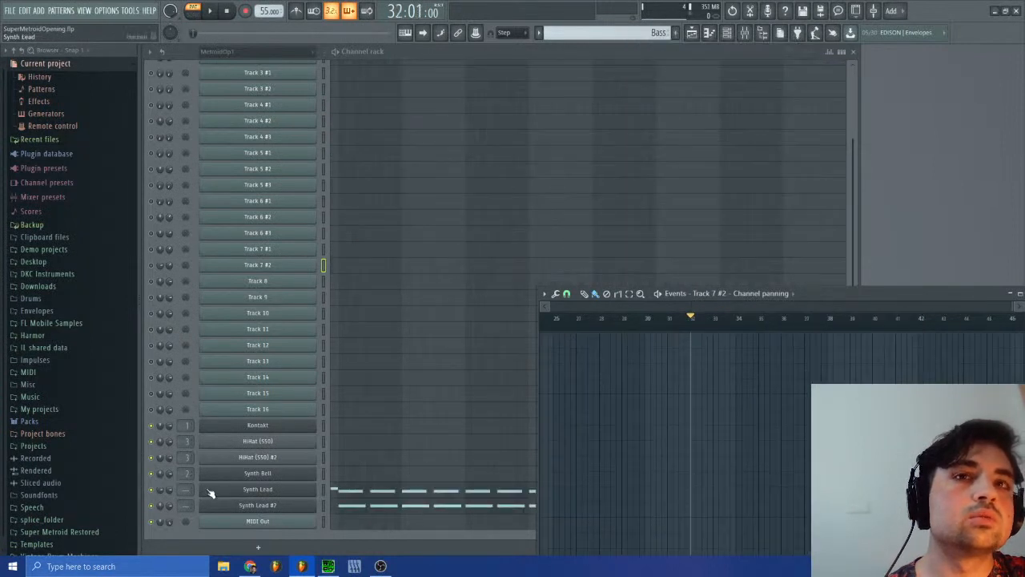
{"action": "right_click", "coordinate": [160, 489]}
{"action": "left_click", "coordinate": [188, 407]}
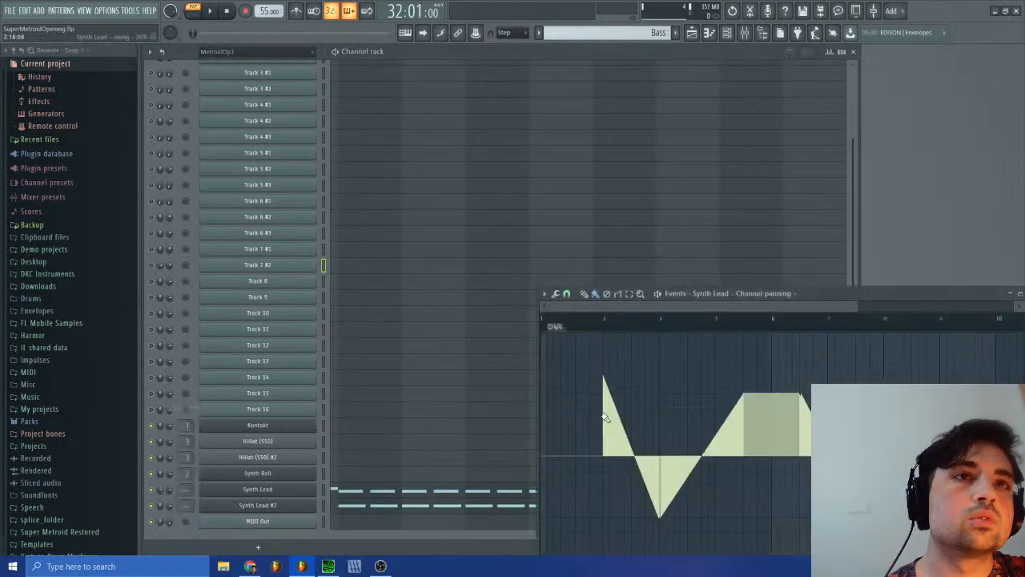
{"action": "left_click_drag", "start_coordinate": [700, 307], "coordinate": [835, 307]}
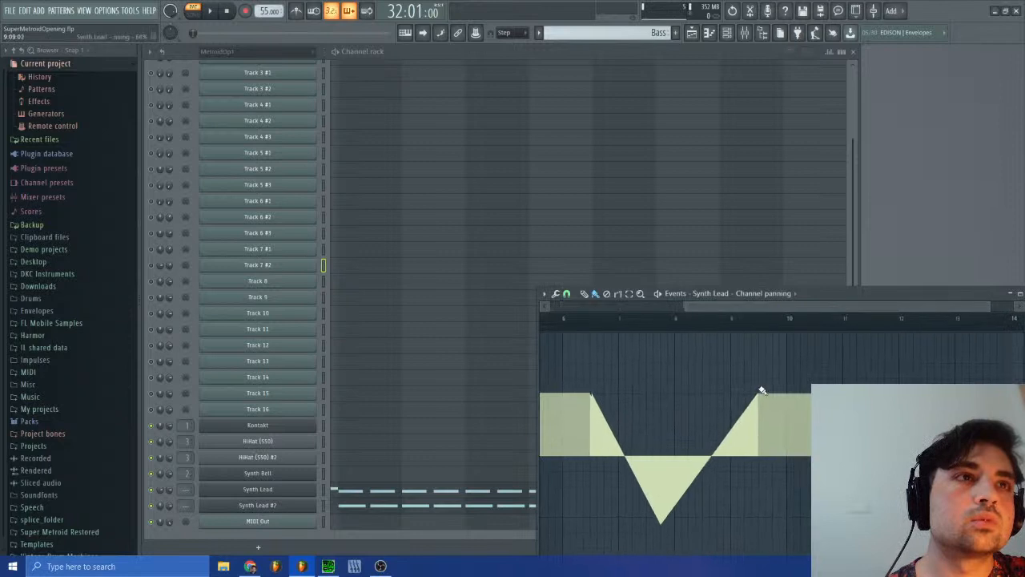
{"action": "left_click_drag", "start_coordinate": [761, 397], "coordinate": [791, 458]}
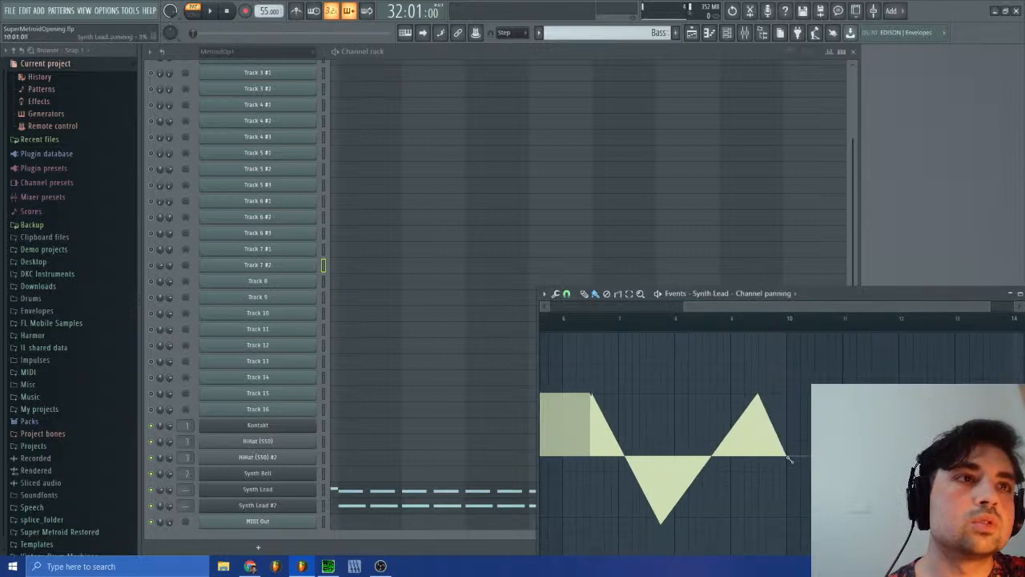
Step: Play the Bass pattern, close the channel panning events, replay the pattern from its start and stop playback
{"action": "left_click", "coordinate": [209, 11]}
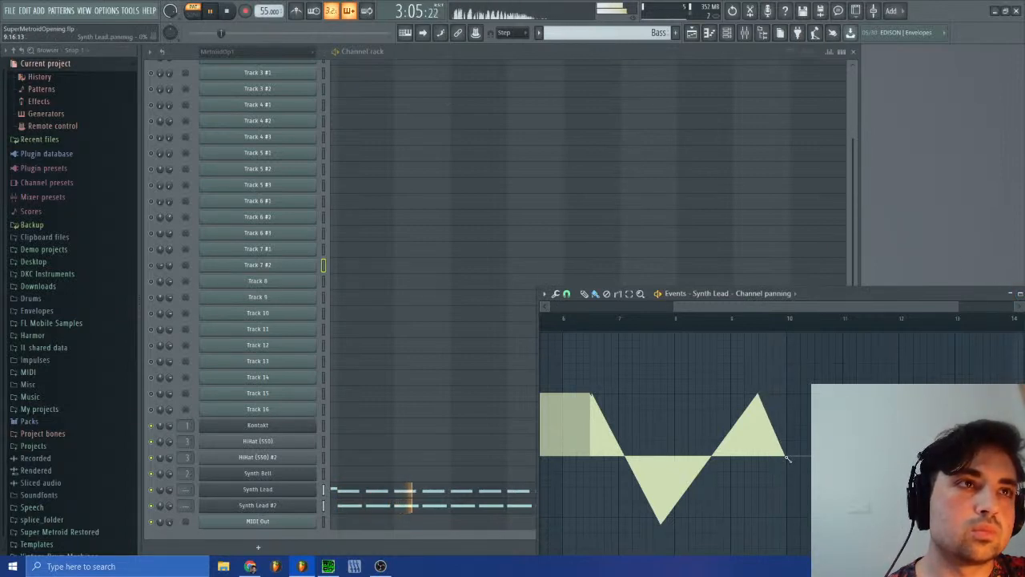
{"action": "left_click", "coordinate": [889, 301]}
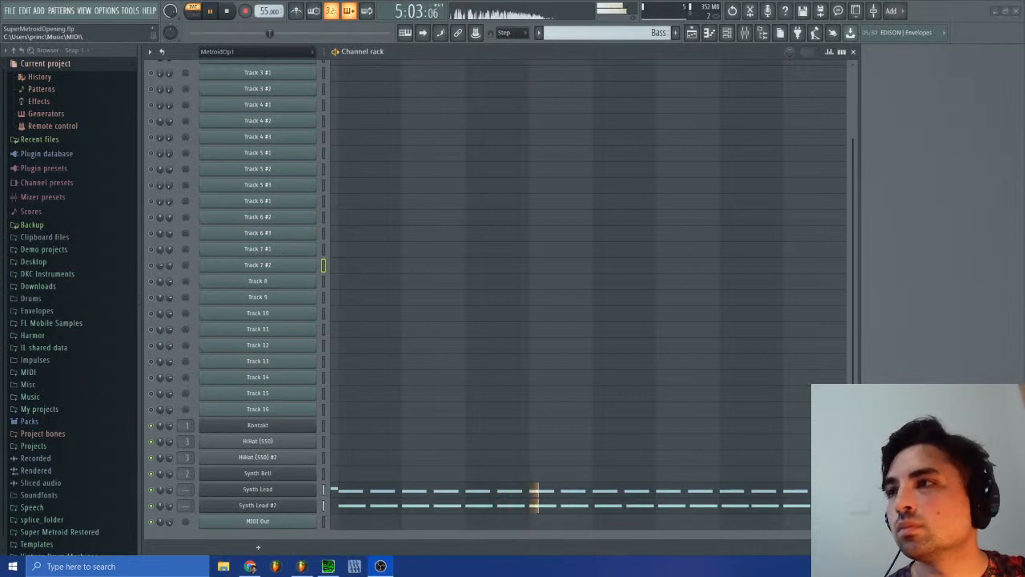
{"action": "left_click", "coordinate": [210, 14]}
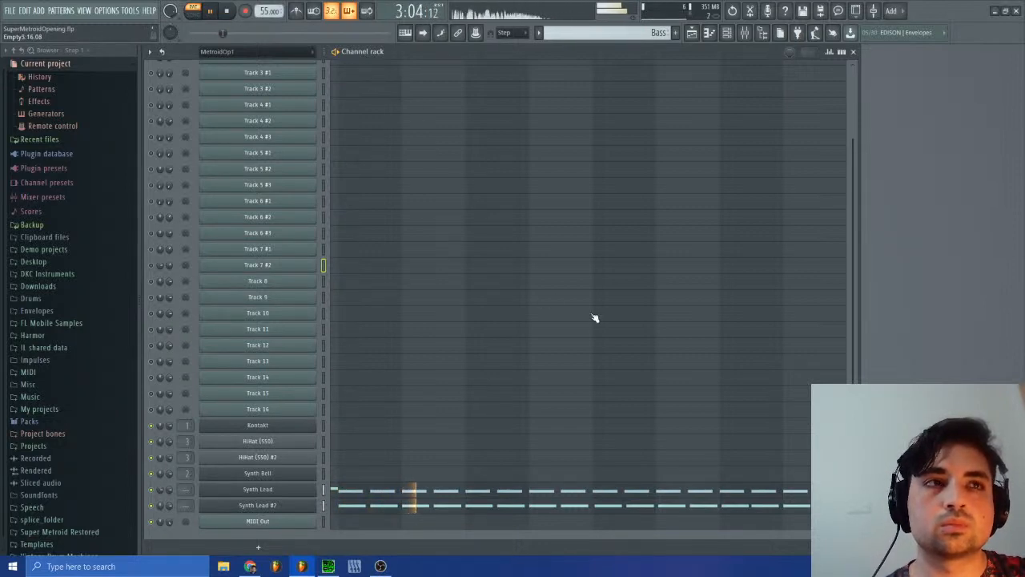
{"action": "left_click", "coordinate": [225, 13]}
{"action": "left_click", "coordinate": [212, 15]}
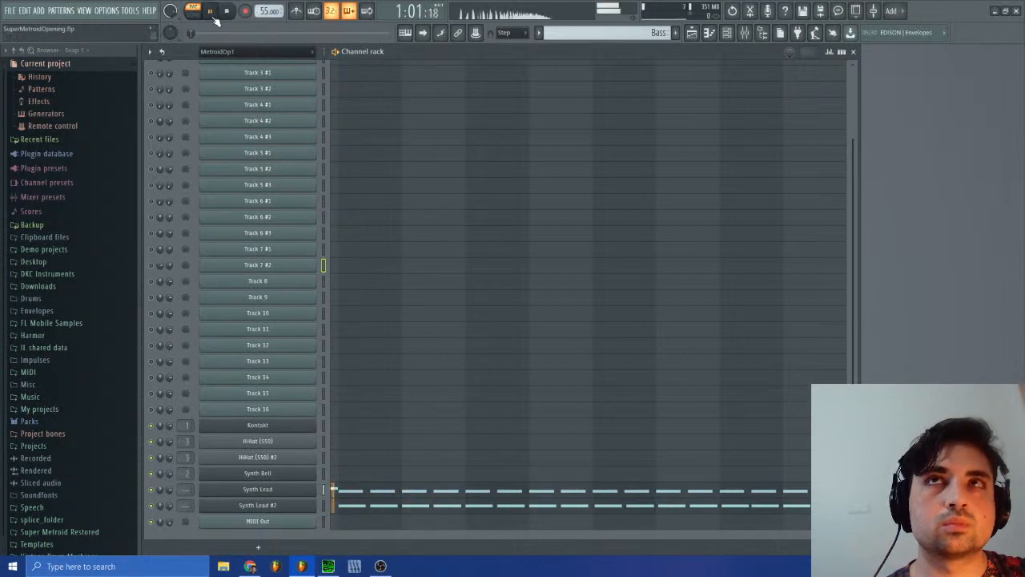
{"action": "key", "text": "space"}
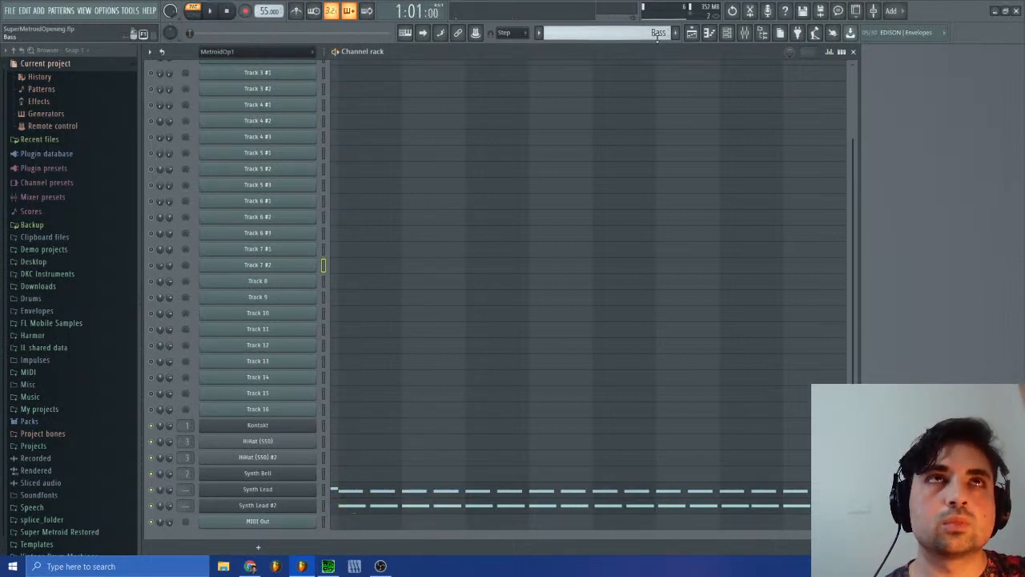
Step: Add a second Bass clip on Track 2 of the playlist, starting at bar 15 directly after the existing one
{"action": "left_click", "coordinate": [692, 32]}
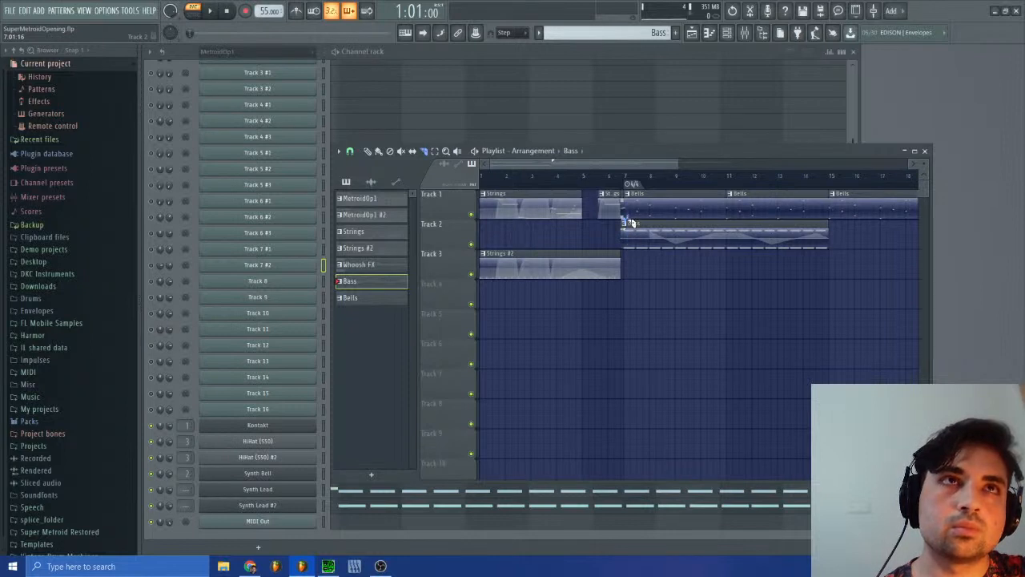
{"action": "left_click", "coordinate": [350, 152]}
{"action": "left_click", "coordinate": [362, 305]}
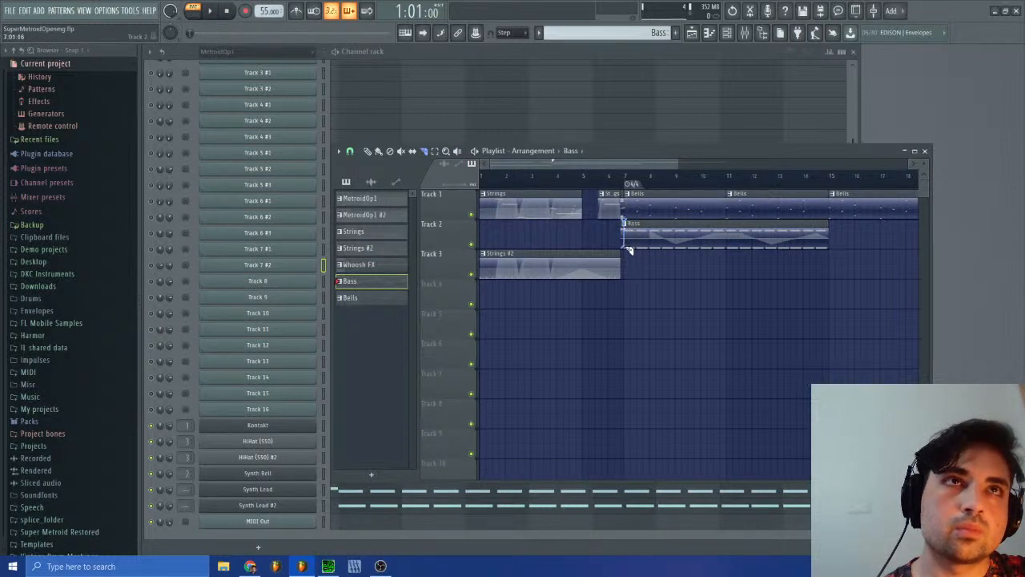
{"action": "left_click", "coordinate": [351, 152]}
{"action": "left_click", "coordinate": [369, 153]}
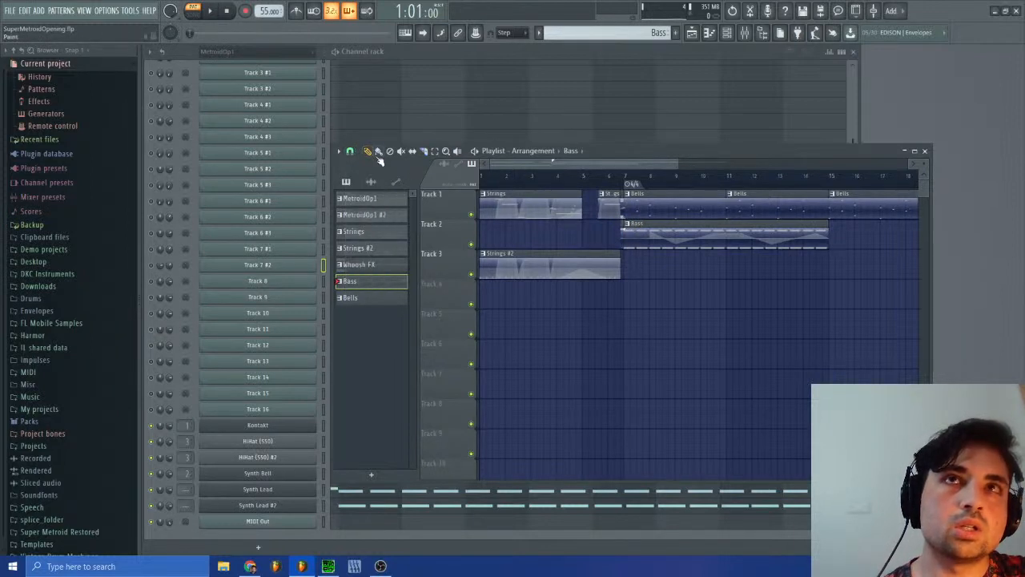
{"action": "left_click", "coordinate": [837, 234]}
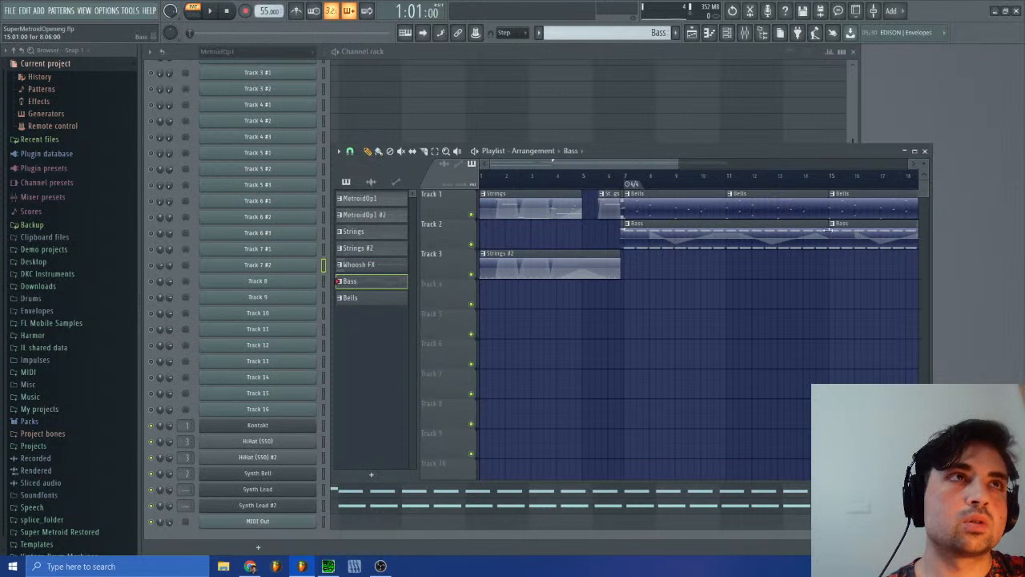
Step: Play the arrangement in song mode from the start of the first Bass clip and stop partway through it
{"action": "left_click", "coordinate": [621, 176]}
{"action": "key", "text": "space"}
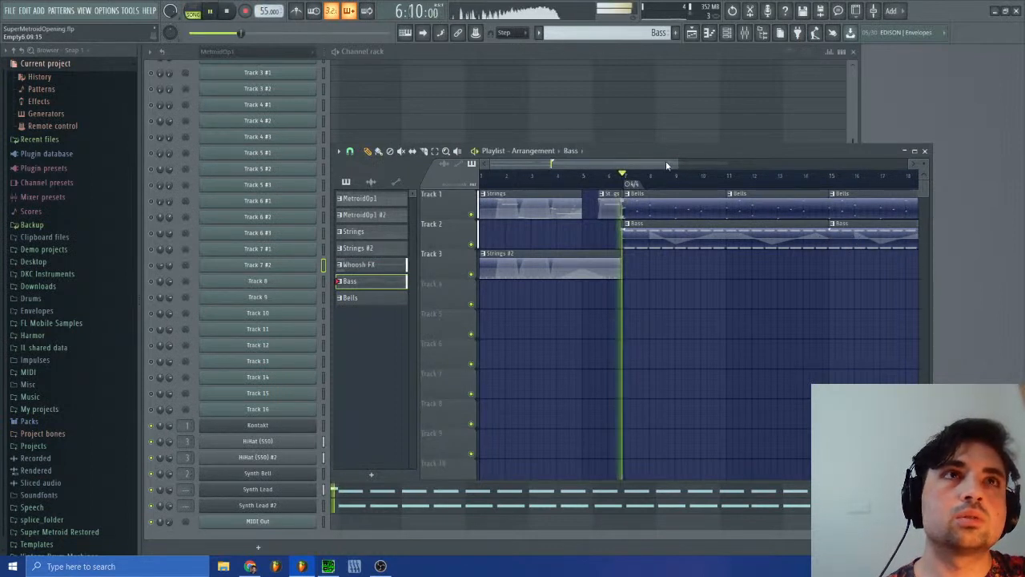
{"action": "left_click_drag", "start_coordinate": [625, 165], "coordinate": [658, 166]}
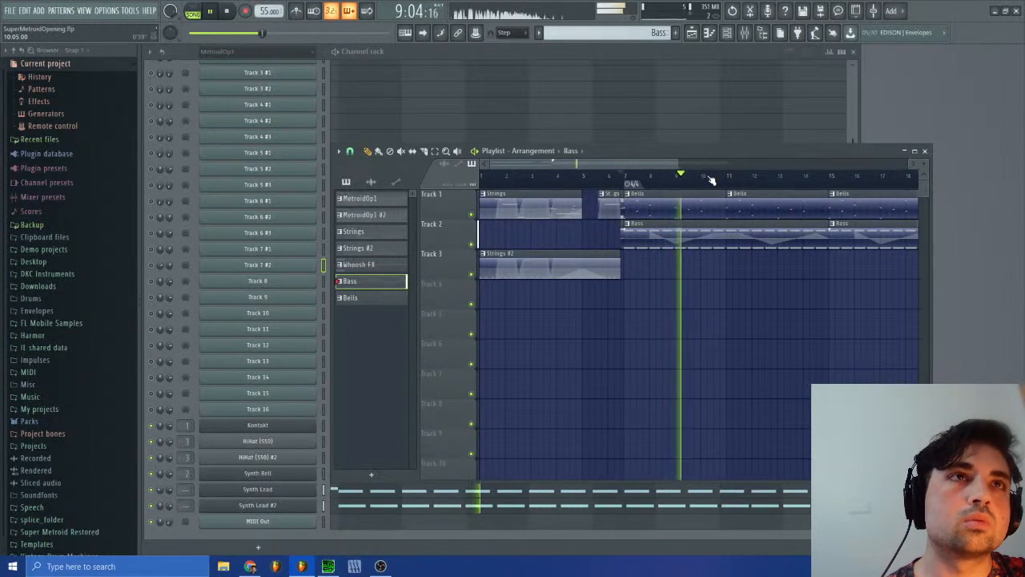
{"action": "left_click", "coordinate": [926, 150]}
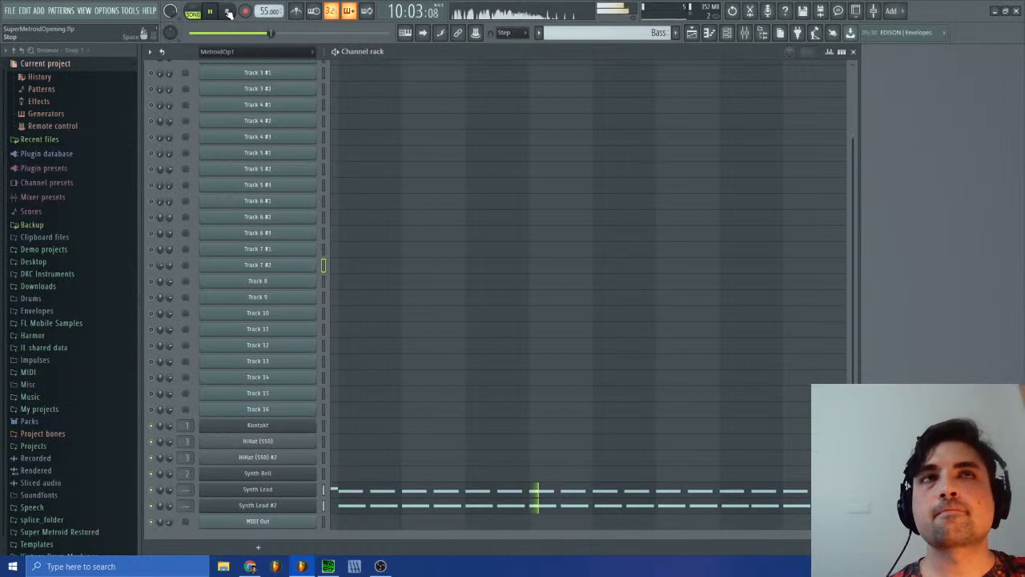
{"action": "left_click", "coordinate": [692, 32]}
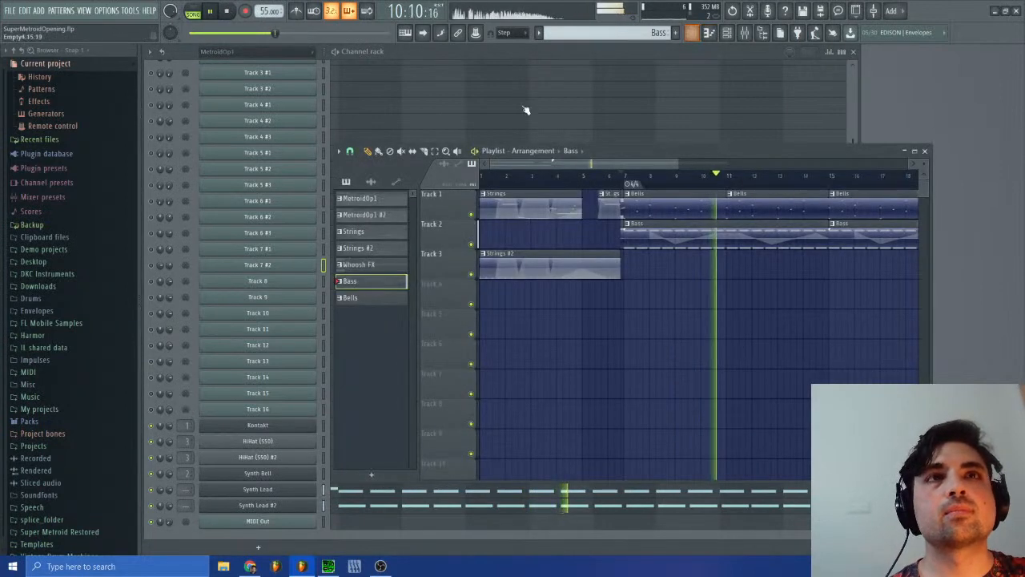
{"action": "key", "text": "space"}
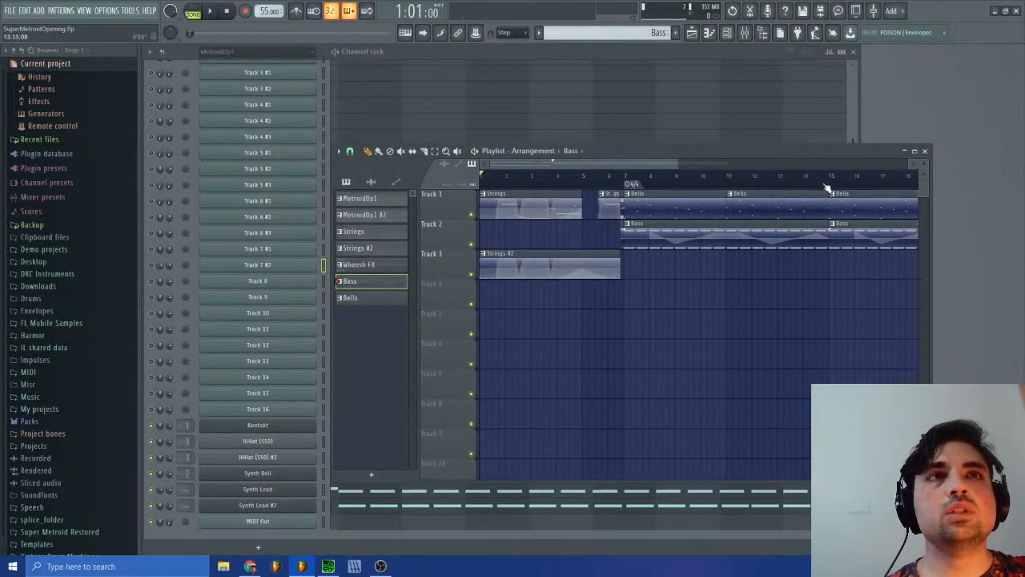
Step: Close the playlist and switch to the MetroidOp1 #2 pattern
{"action": "left_click", "coordinate": [925, 152]}
{"action": "left_click", "coordinate": [641, 32]}
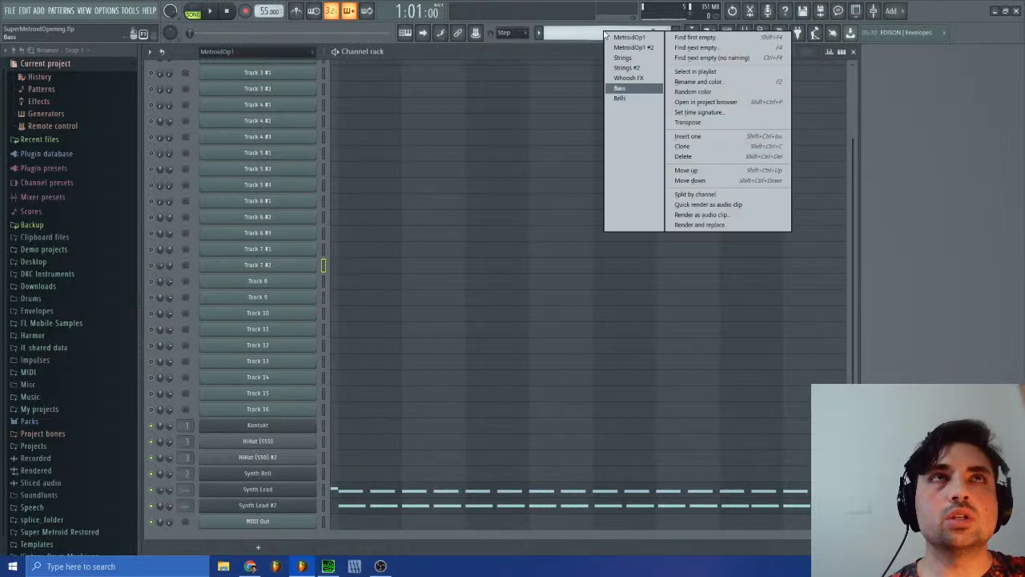
{"action": "left_click", "coordinate": [648, 49]}
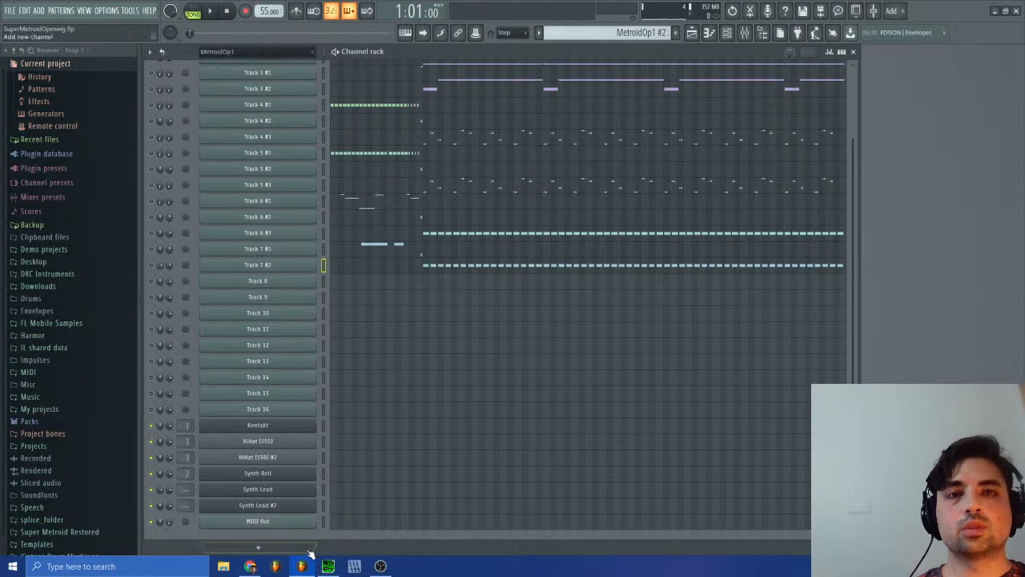
Step: Switch to SPCTool and listen to sections of the original sm-15.spc for reference, stopping and restarting playback between them
{"action": "left_click", "coordinate": [328, 566]}
{"action": "left_click", "coordinate": [490, 244]}
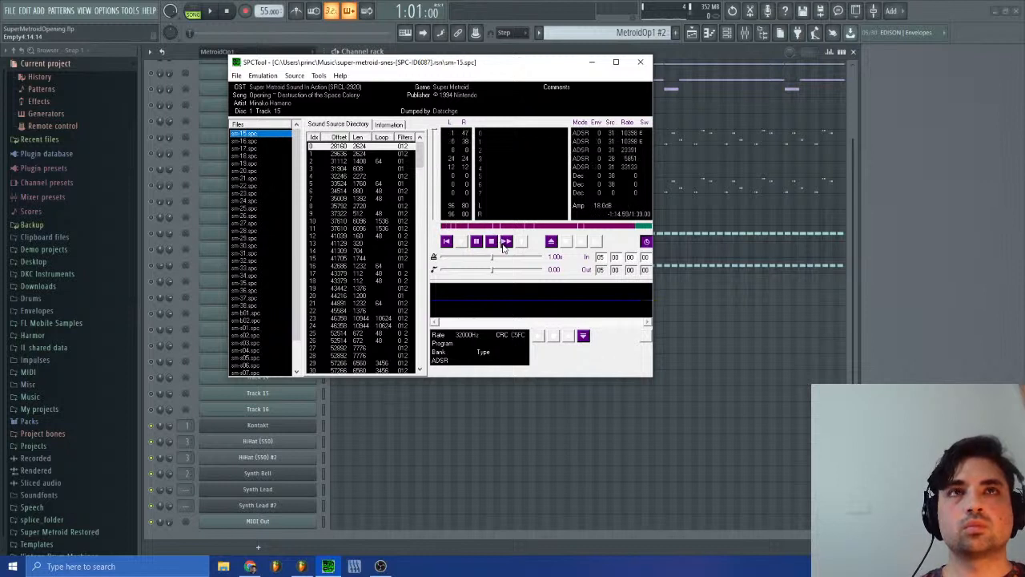
{"action": "left_click", "coordinate": [505, 247]}
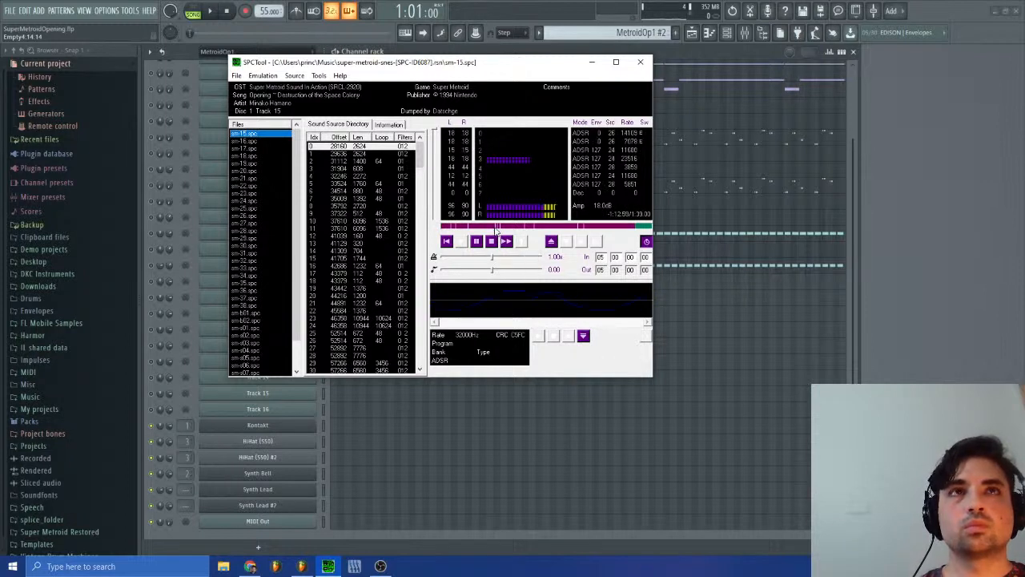
{"action": "left_click", "coordinate": [494, 240]}
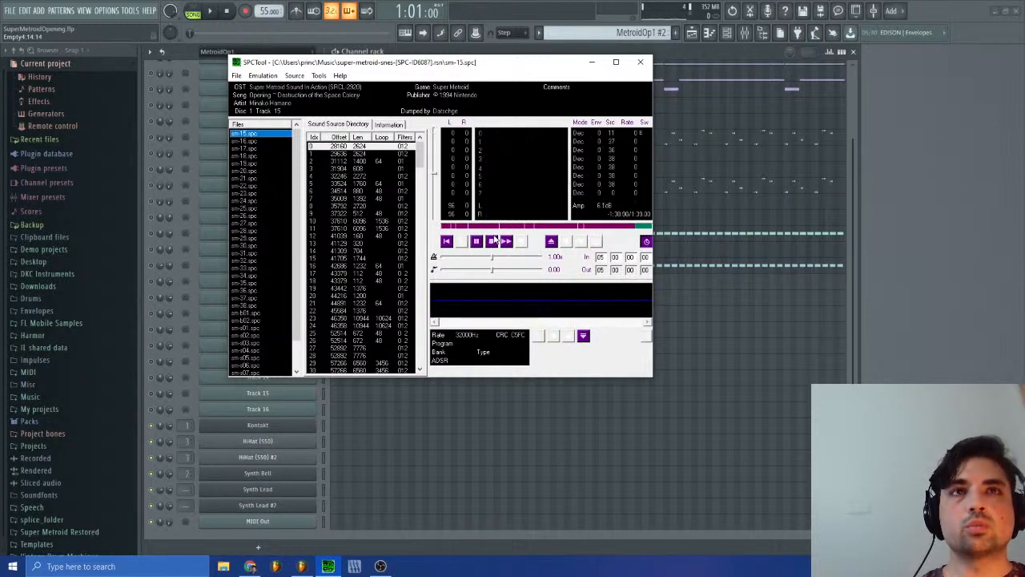
{"action": "left_click", "coordinate": [495, 239]}
{"action": "left_click", "coordinate": [491, 226]}
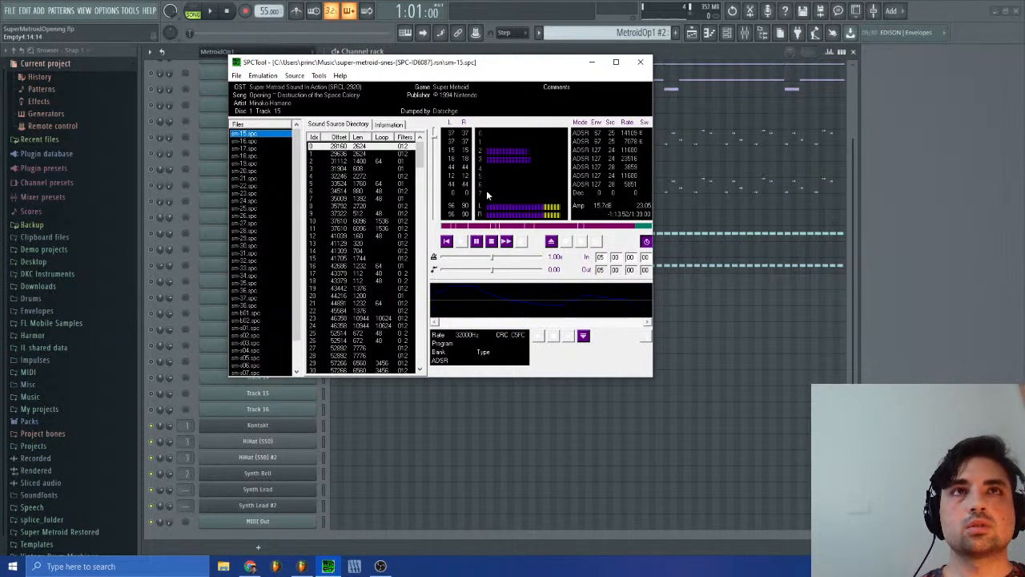
{"action": "left_click", "coordinate": [492, 241]}
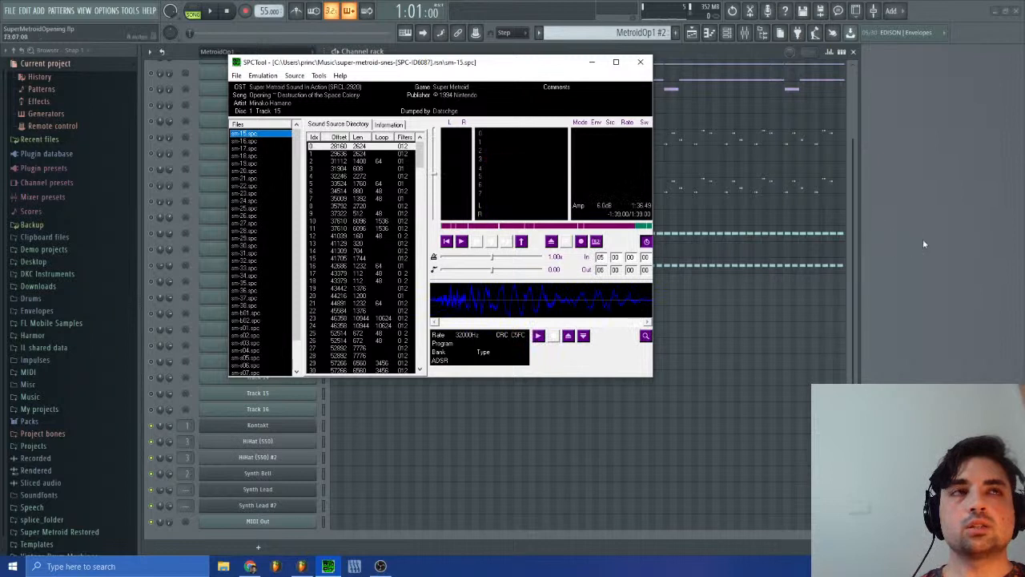
{"action": "left_click", "coordinate": [923, 240]}
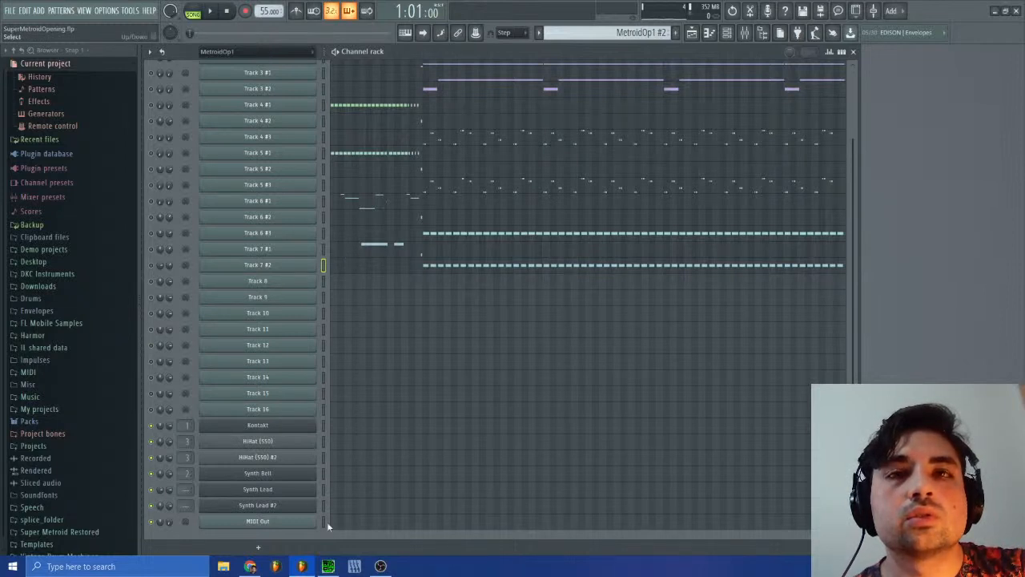
{"action": "left_click", "coordinate": [354, 567]}
{"action": "left_click", "coordinate": [462, 242]}
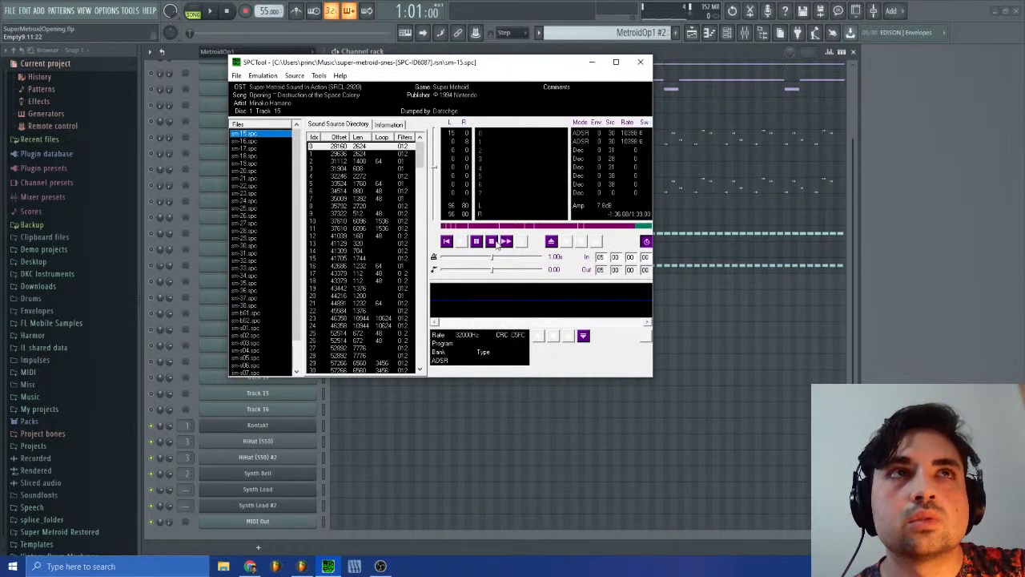
Step: Open Track 7 #1's piano roll in MetroidOp1 #2 and examine the ghost notes across octaves from about bar 13
{"action": "double_click", "coordinate": [711, 269]}
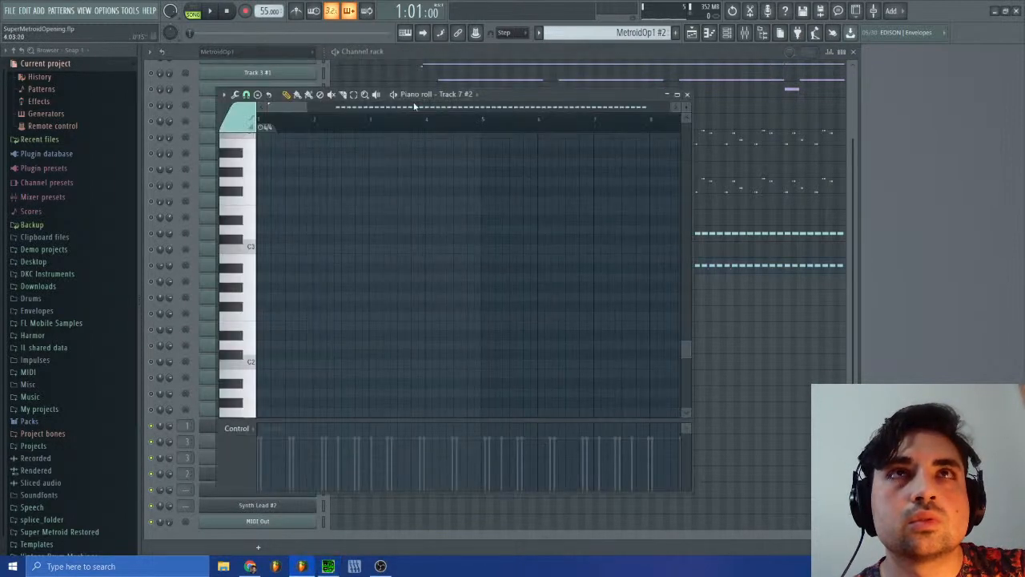
{"action": "left_click", "coordinate": [686, 95]}
{"action": "double_click", "coordinate": [420, 256]}
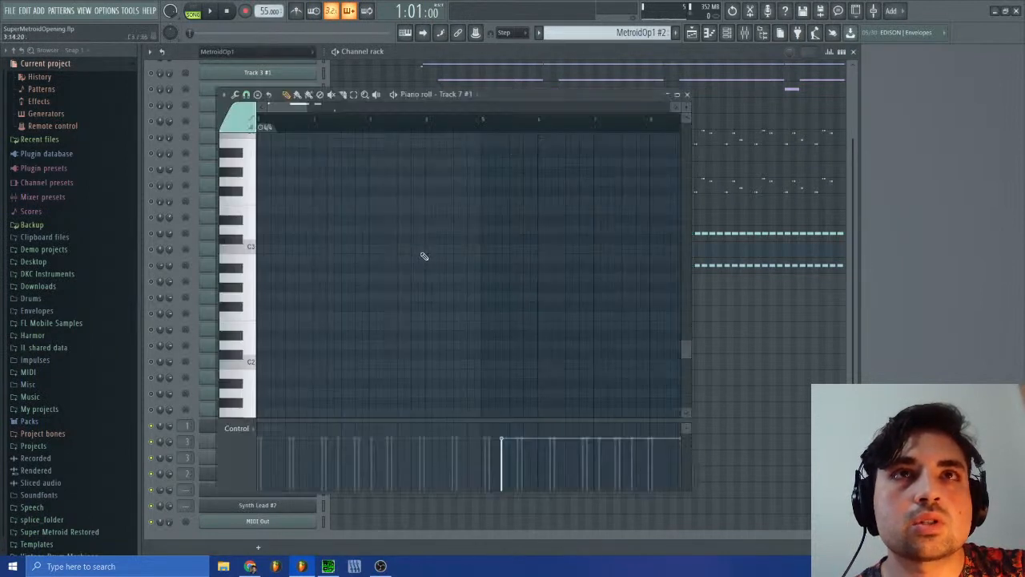
{"action": "left_click_drag", "start_coordinate": [298, 102], "coordinate": [337, 105]}
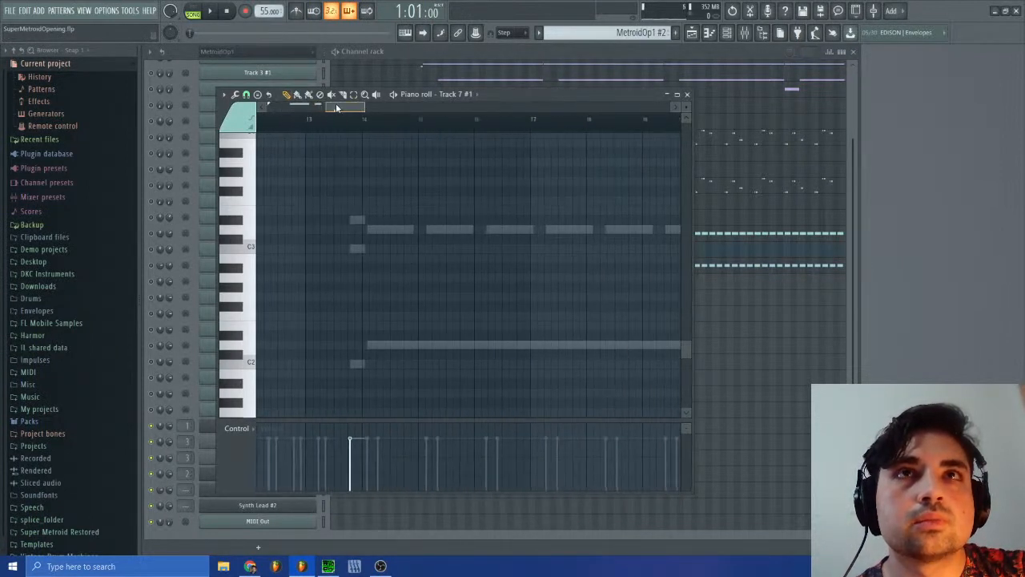
{"action": "scroll", "coordinate": [371, 178], "scroll_direction": "down", "scroll_amount": 1}
{"action": "scroll", "coordinate": [366, 192], "scroll_direction": "up", "scroll_amount": 1}
{"action": "scroll", "coordinate": [367, 196], "scroll_direction": "down", "scroll_amount": 3}
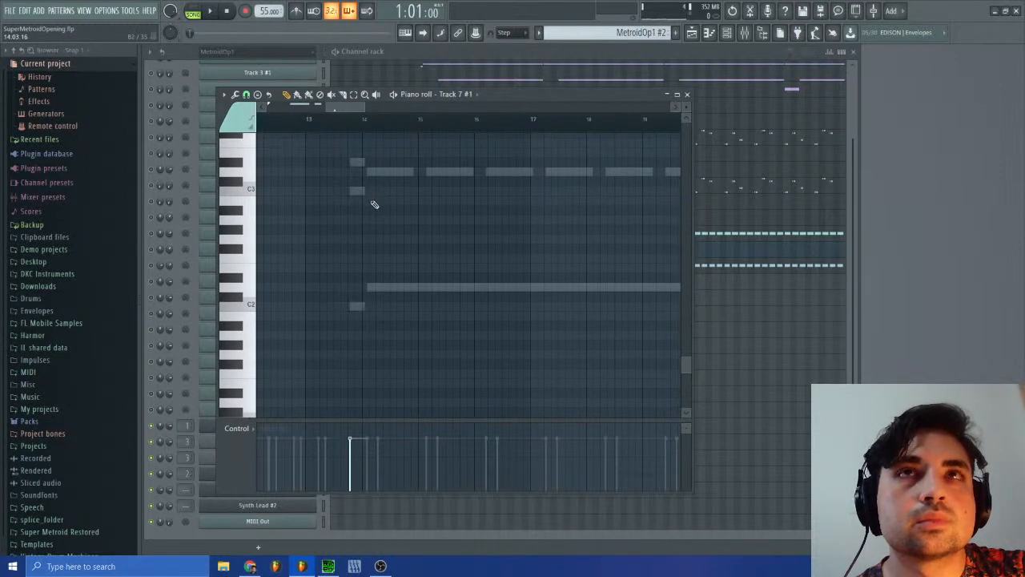
{"action": "scroll", "coordinate": [353, 261], "scroll_direction": "up", "scroll_amount": 15}
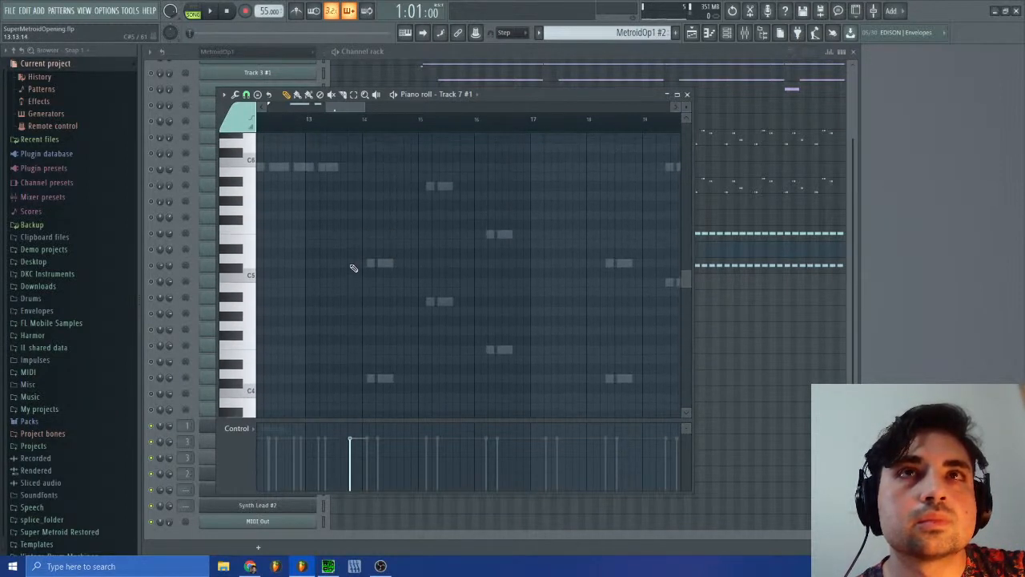
Step: Find and select Track 7 #1's short B6 note just before bar 14, and close its piano roll
{"action": "scroll", "coordinate": [354, 272], "scroll_direction": "up", "scroll_amount": 8}
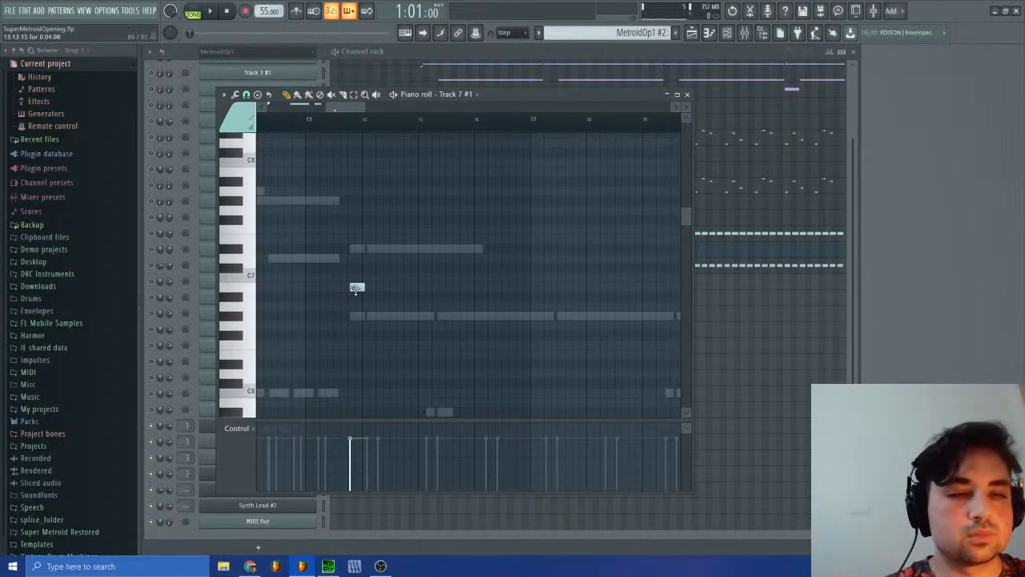
{"action": "left_click", "coordinate": [356, 288]}
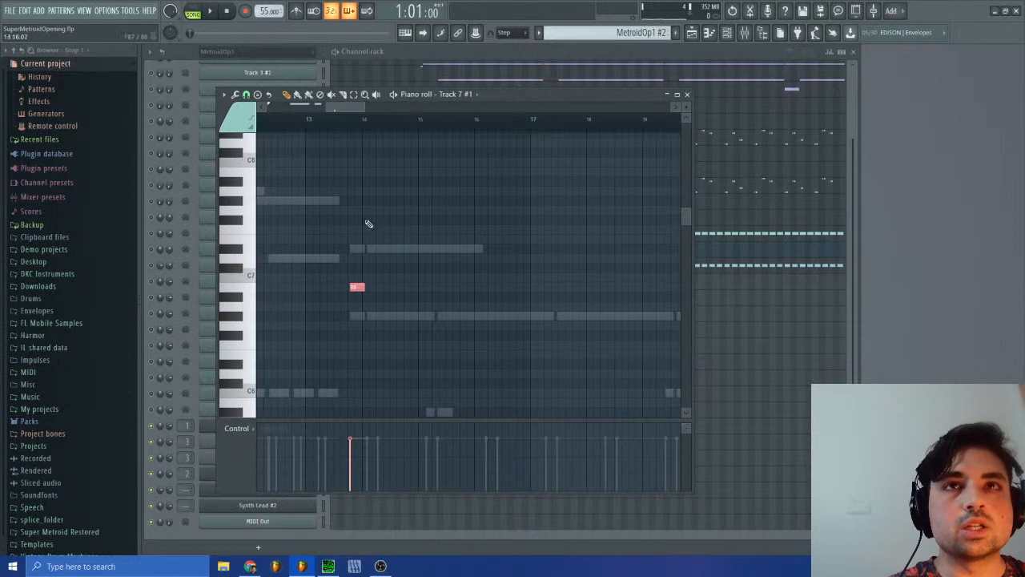
{"action": "left_click", "coordinate": [686, 95]}
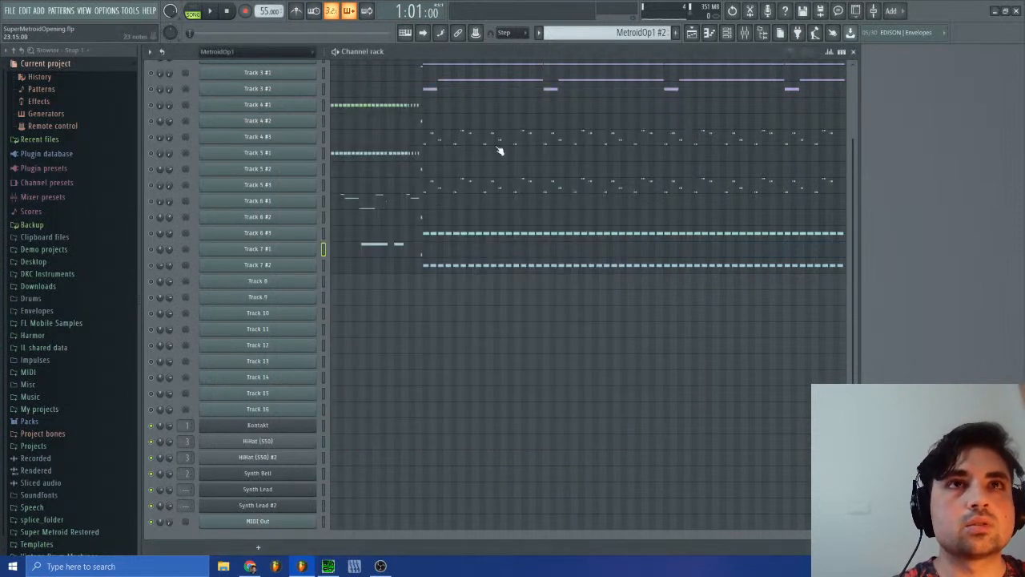
Step: Switch to the Whoosh FX pattern, clone the HiHat (S50) #2 channel and open the new channel's piano roll
{"action": "left_click", "coordinate": [590, 34]}
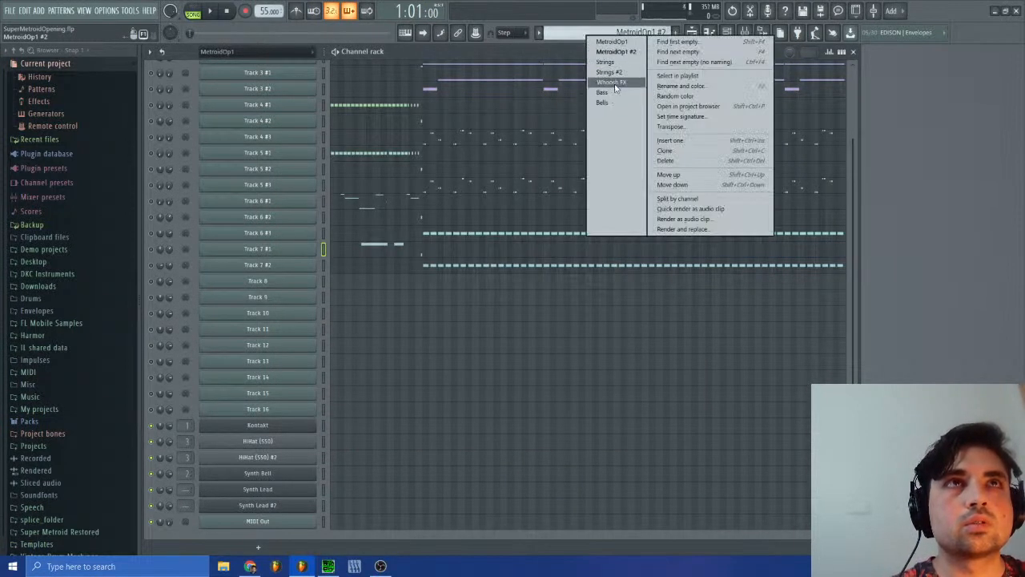
{"action": "left_click", "coordinate": [615, 84]}
{"action": "right_click", "coordinate": [300, 462]}
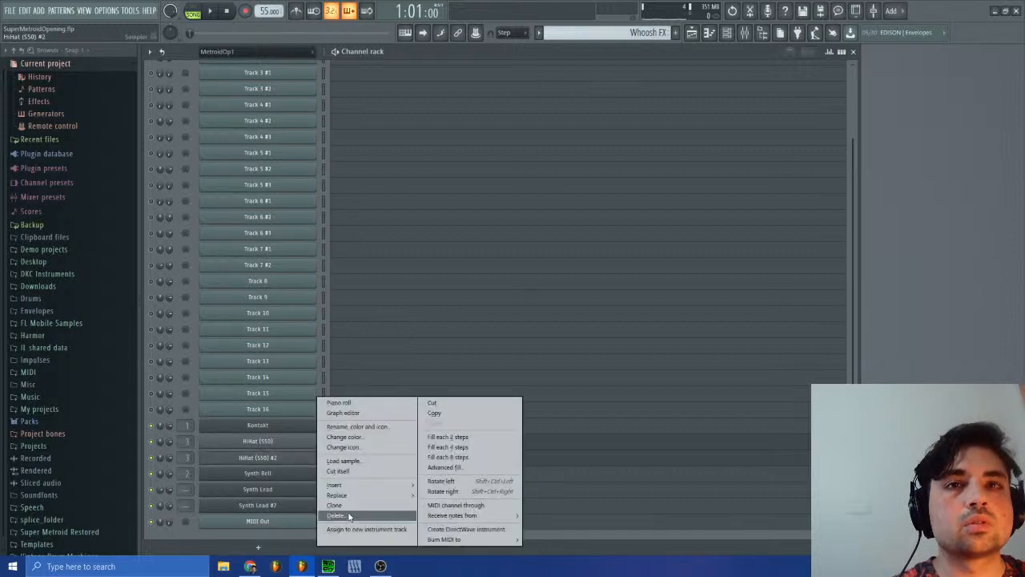
{"action": "left_click", "coordinate": [350, 505]}
{"action": "left_click", "coordinate": [348, 475]}
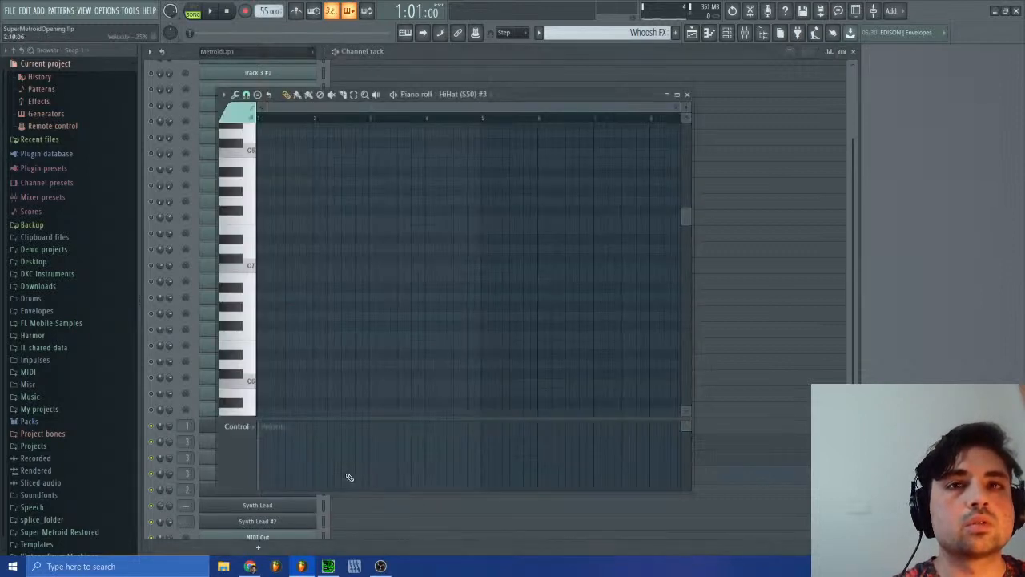
Step: Place a B6 note at the pattern start, match the ghost notes' length, lower it four octaves to B2 and close the piano roll
{"action": "left_click", "coordinate": [310, 276]}
{"action": "left_click_drag", "start_coordinate": [306, 274], "coordinate": [252, 277]}
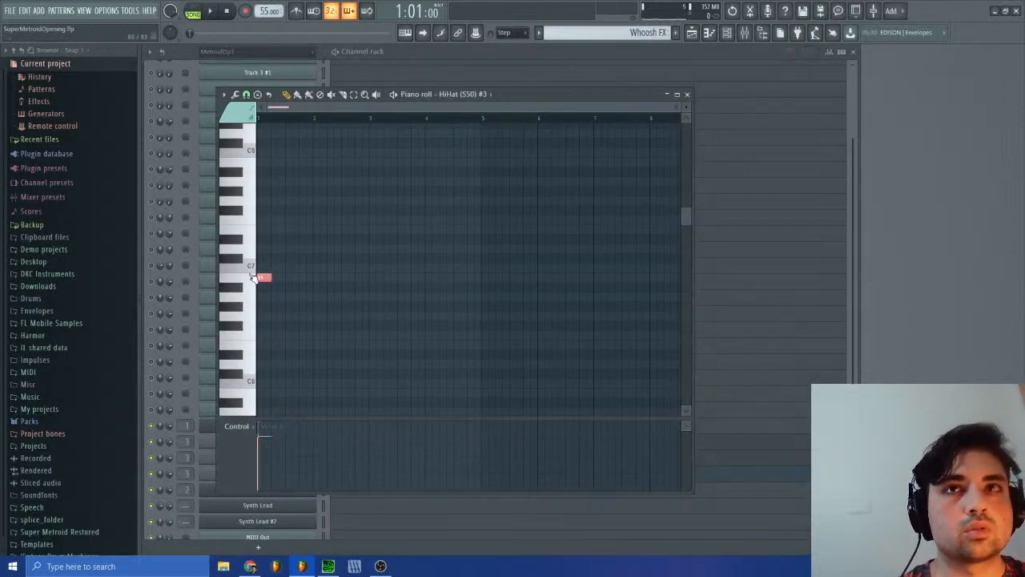
{"action": "left_click_drag", "start_coordinate": [668, 106], "coordinate": [328, 113]}
{"action": "left_click_drag", "start_coordinate": [405, 275], "coordinate": [334, 279]}
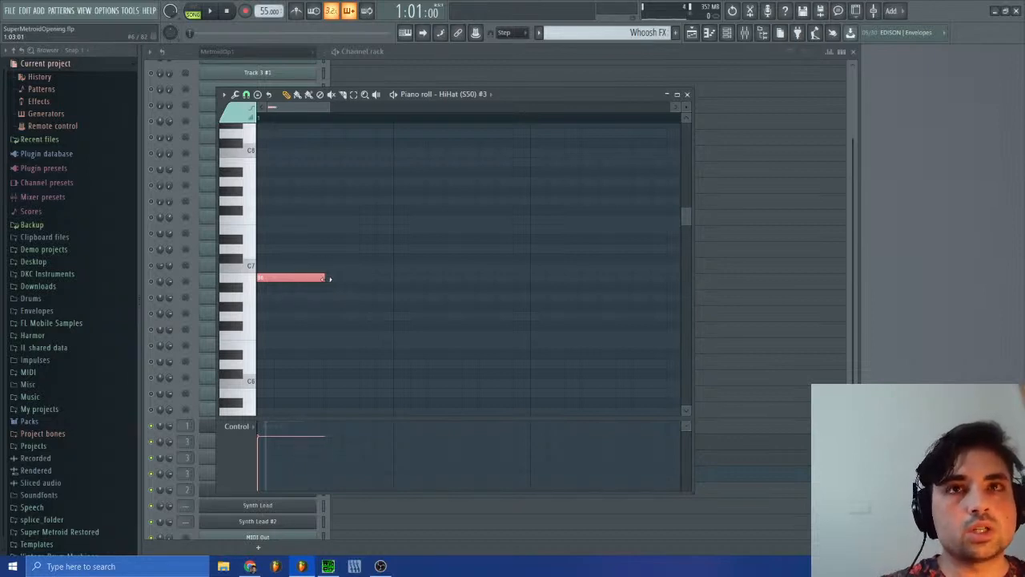
{"action": "key", "text": "ctrl+Down"}
{"action": "key", "text": "ctrl+Down"}
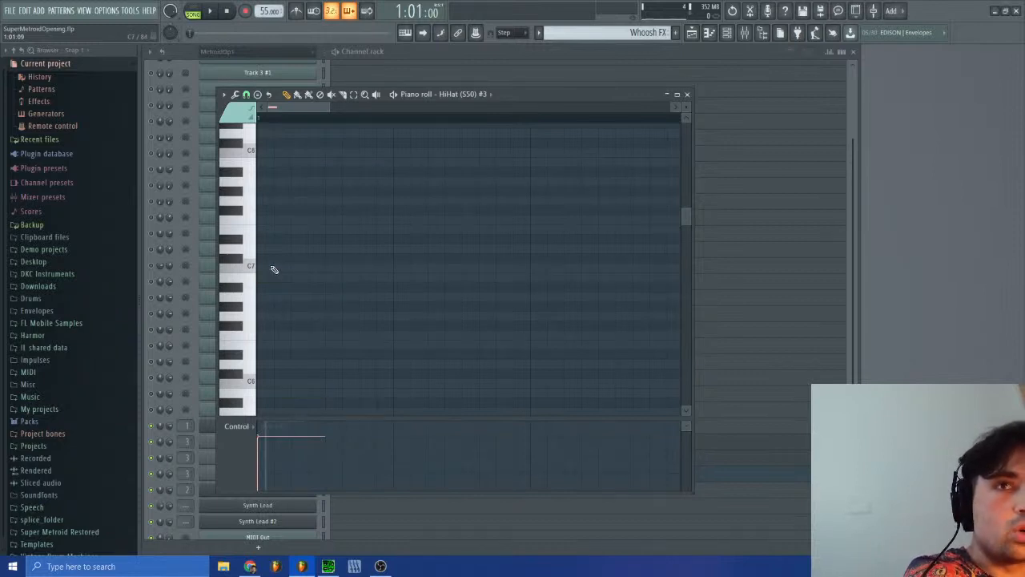
{"action": "scroll", "coordinate": [338, 280], "scroll_direction": "down", "scroll_amount": 8}
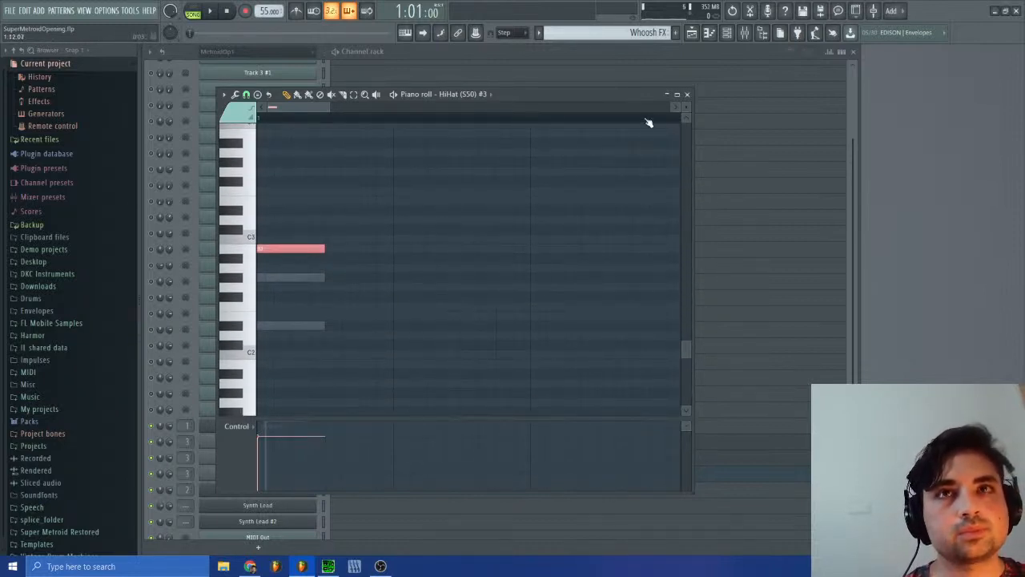
{"action": "left_click", "coordinate": [686, 95]}
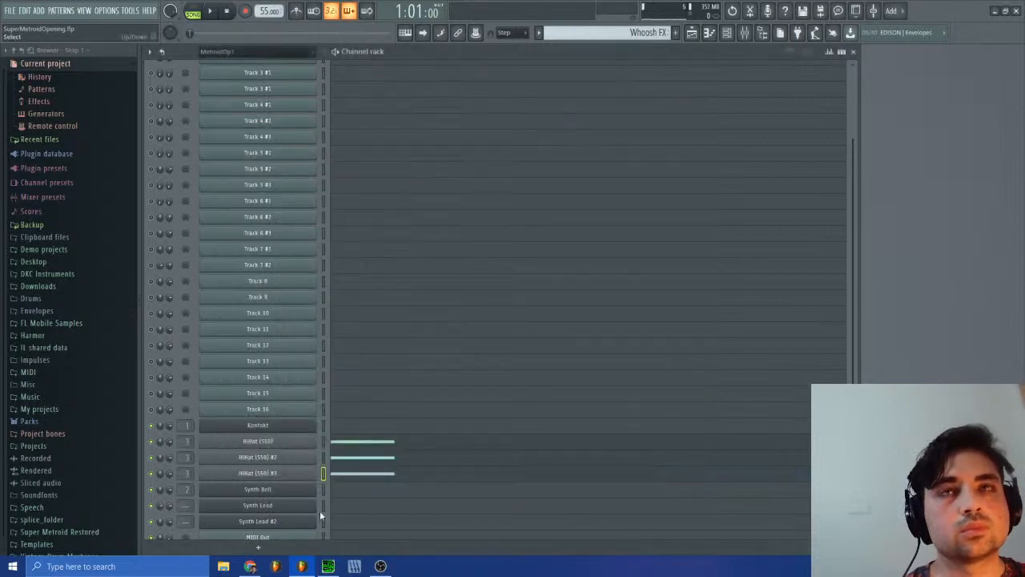
Step: Switch to the MetroidOp1 #2 pattern and open the channel pitch events of Track 7 #1
{"action": "left_click", "coordinate": [328, 567]}
{"action": "left_click", "coordinate": [729, 98]}
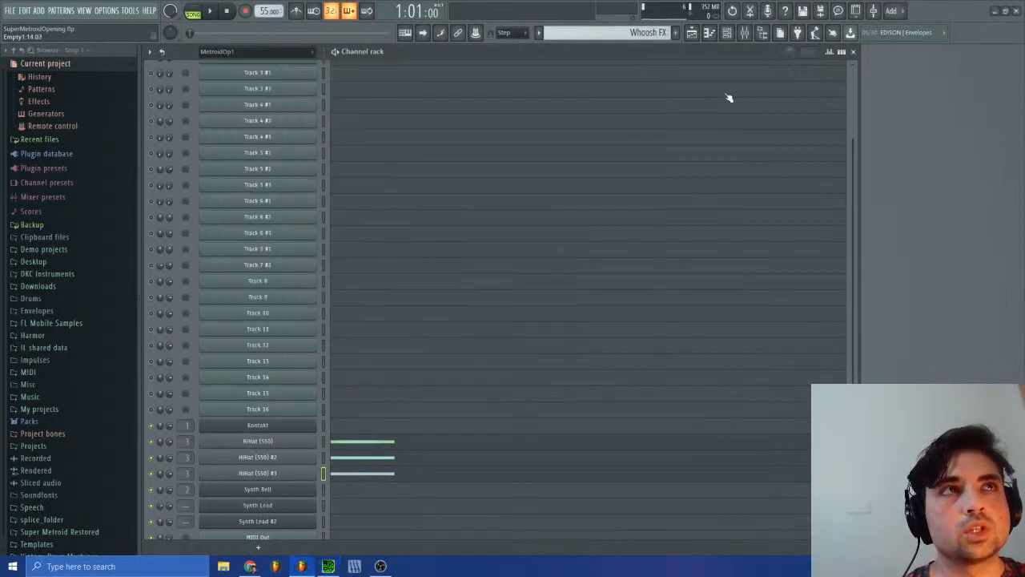
{"action": "left_click", "coordinate": [645, 32]}
{"action": "left_click", "coordinate": [662, 52]}
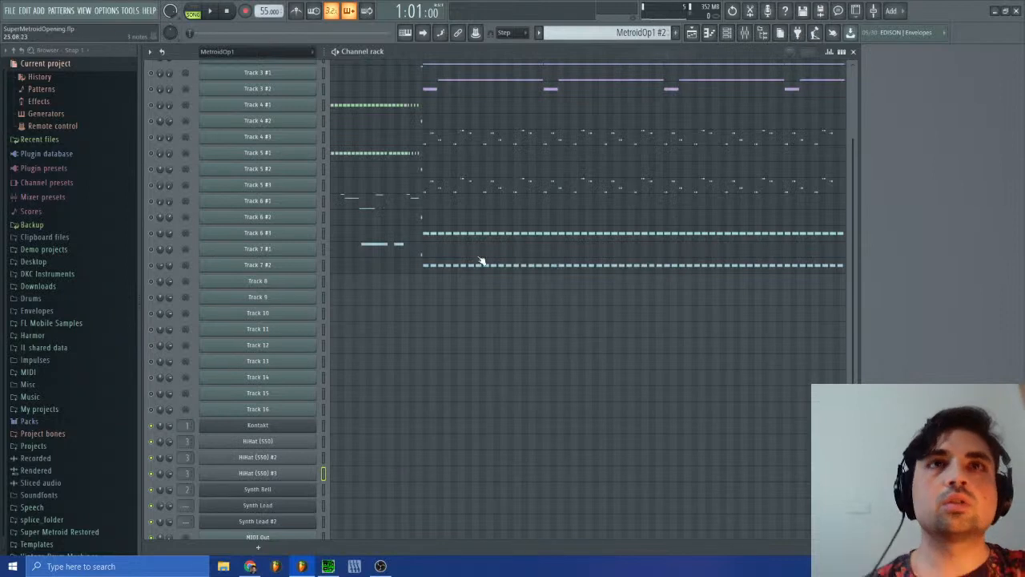
{"action": "left_click", "coordinate": [302, 251]}
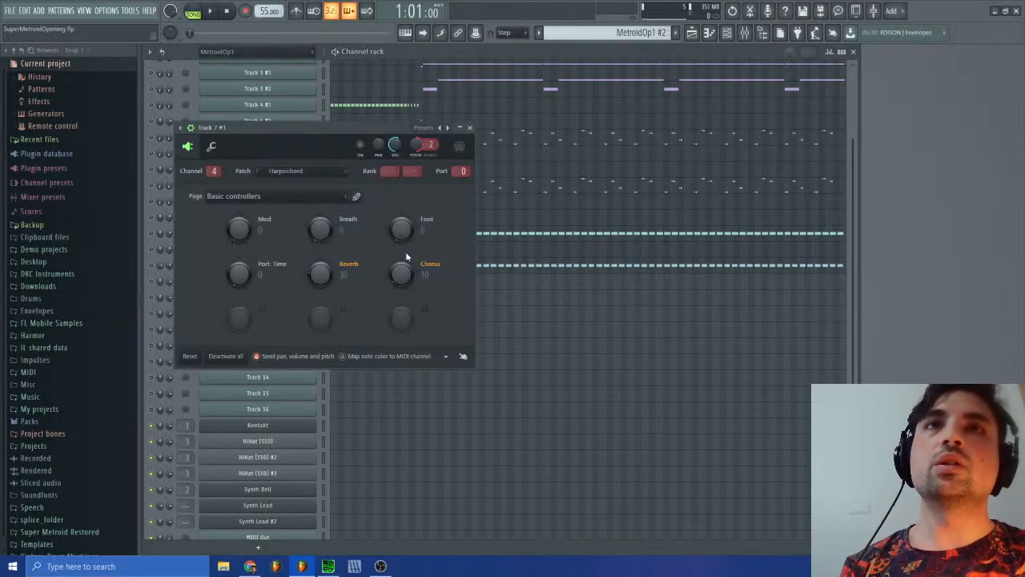
{"action": "right_click", "coordinate": [418, 149]}
{"action": "left_click", "coordinate": [438, 174]}
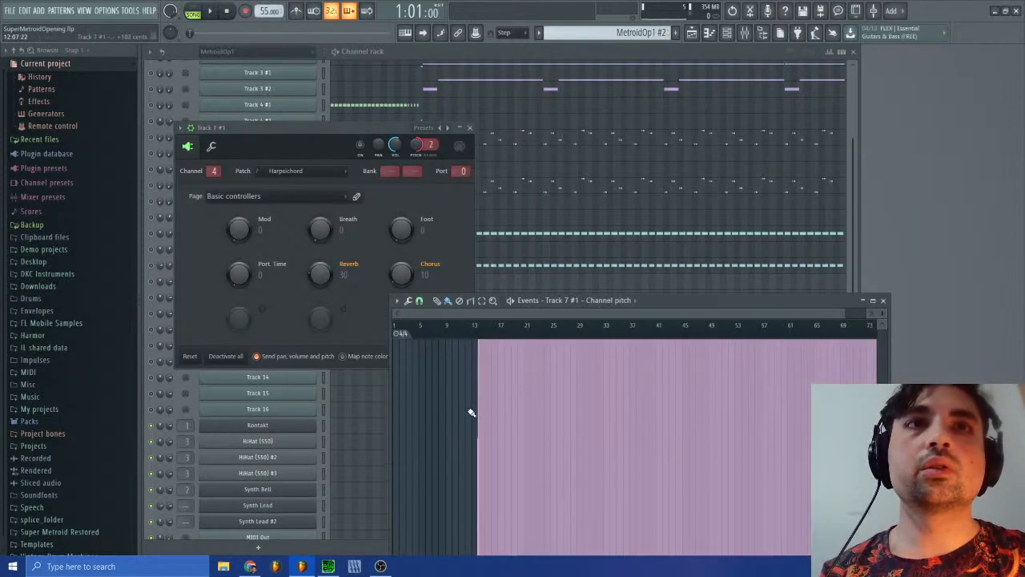
Step: Examine Track 7 #1's pitch ramp leading into bar 14 up close, and close its event editor and channel settings
{"action": "mouse_move", "coordinate": [882, 314]}
{"action": "left_mouse_down"}
{"action": "mouse_move", "coordinate": [455, 342]}
{"action": "mouse_move", "coordinate": [486, 318]}
{"action": "mouse_move", "coordinate": [543, 332]}
{"action": "left_mouse_up"}
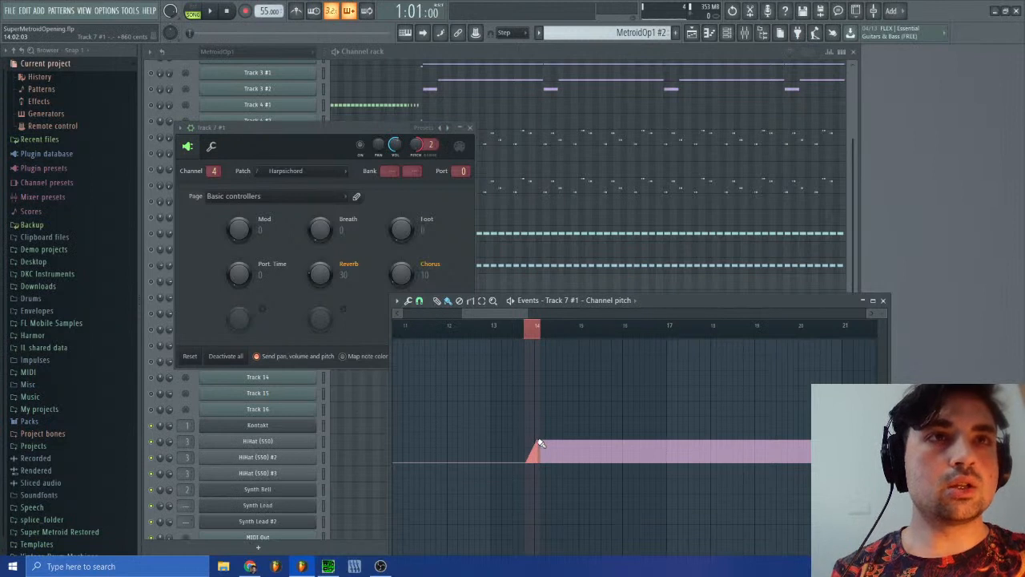
{"action": "left_click_drag", "start_coordinate": [883, 313], "coordinate": [883, 413]}
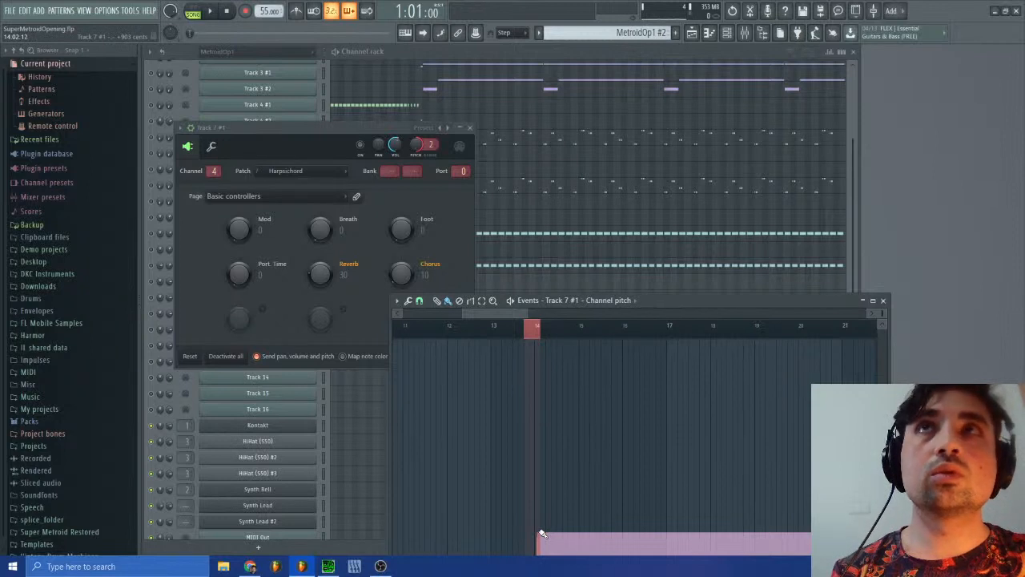
{"action": "left_click", "coordinate": [882, 300]}
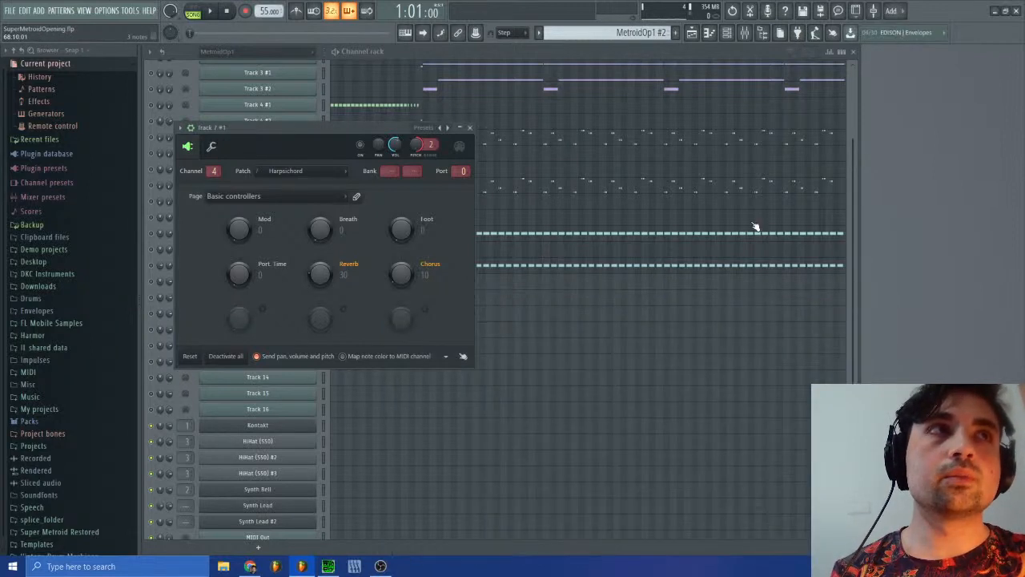
{"action": "left_click", "coordinate": [469, 127]}
Step: Return to the Whoosh FX pattern and open the channel settings of HiHat (S50) #3
{"action": "left_click", "coordinate": [641, 32]}
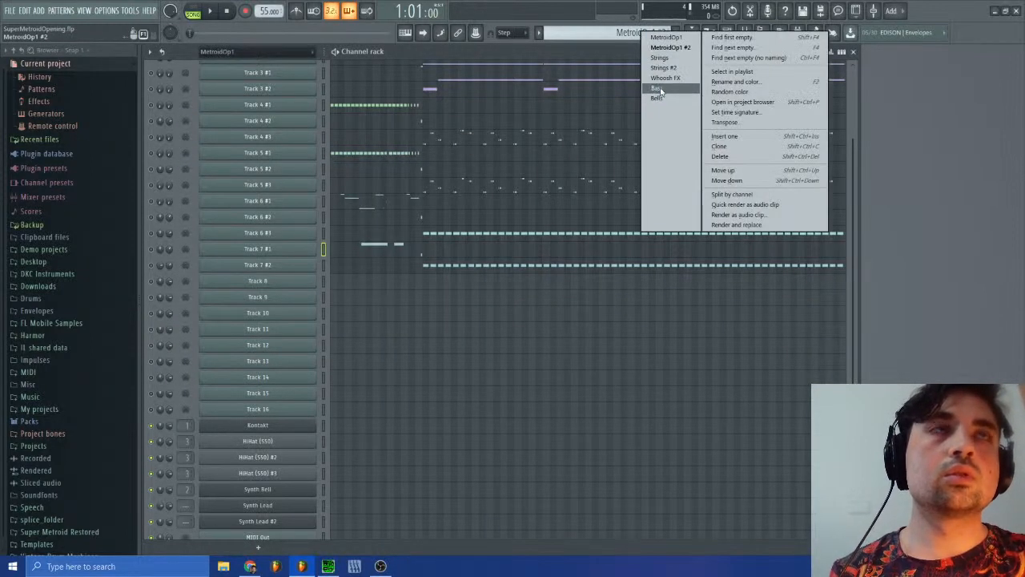
{"action": "left_click", "coordinate": [664, 80]}
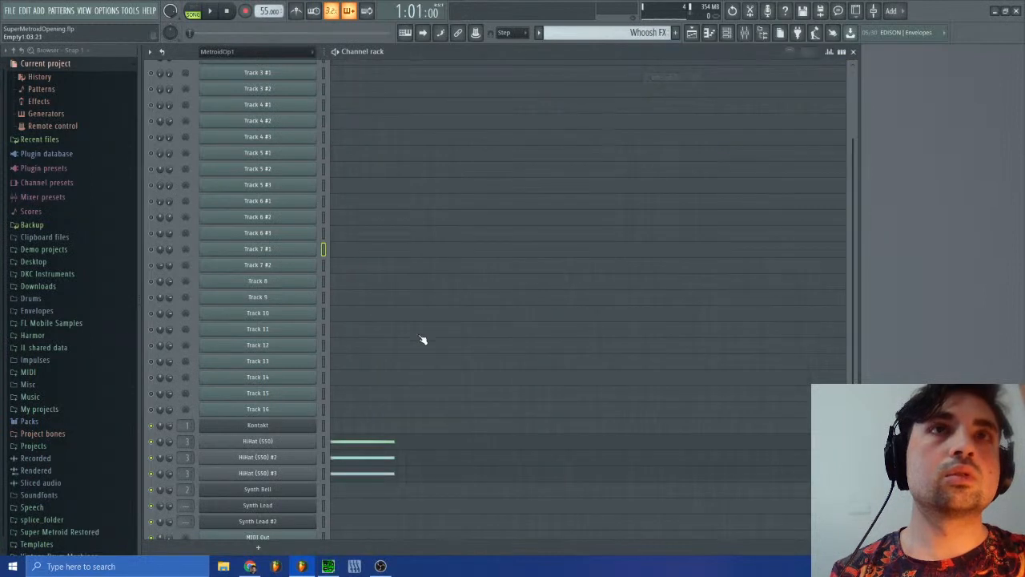
{"action": "left_click", "coordinate": [214, 478]}
{"action": "left_click", "coordinate": [272, 474]}
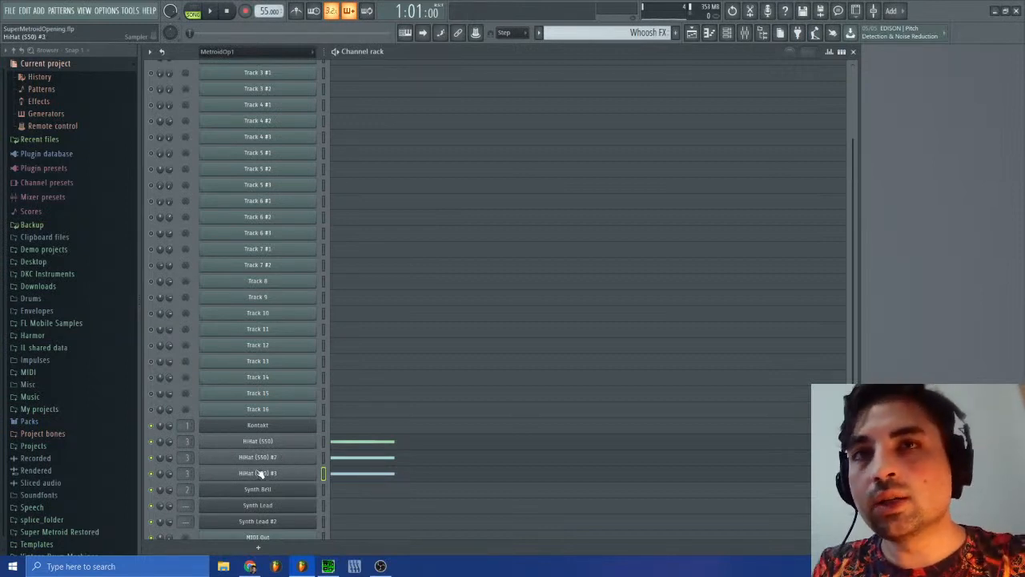
{"action": "left_click", "coordinate": [258, 474]}
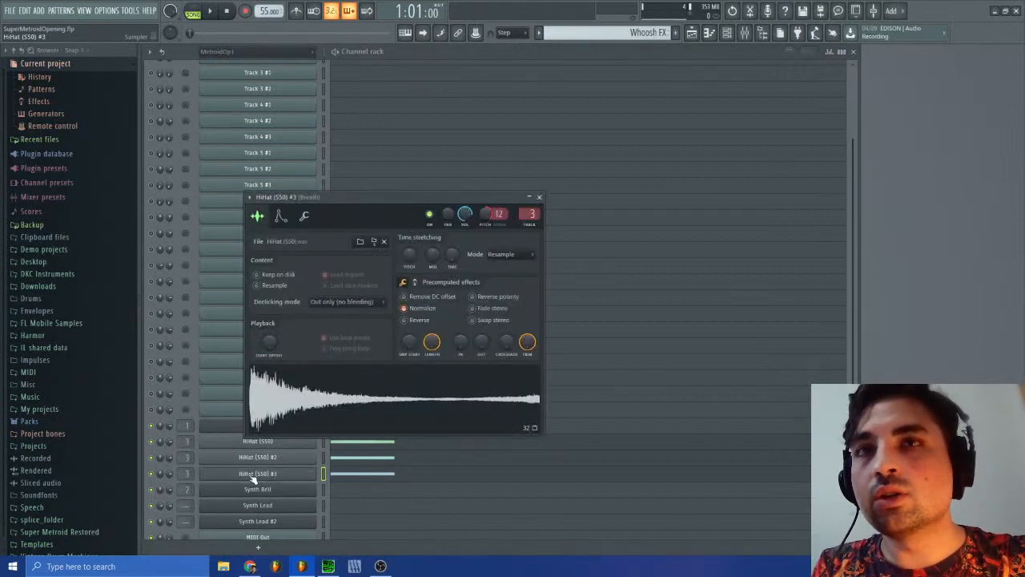
Step: Open the channel pitch events of HiHat (S50) #3 for the Whoosh FX pattern
{"action": "right_click", "coordinate": [487, 214]}
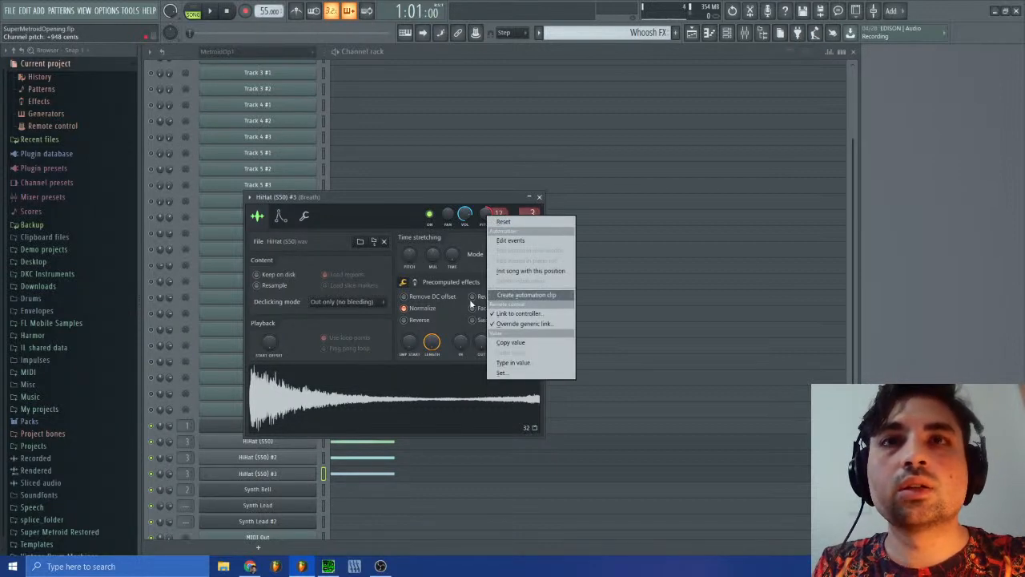
{"action": "left_click", "coordinate": [298, 473]}
{"action": "left_click", "coordinate": [298, 474]}
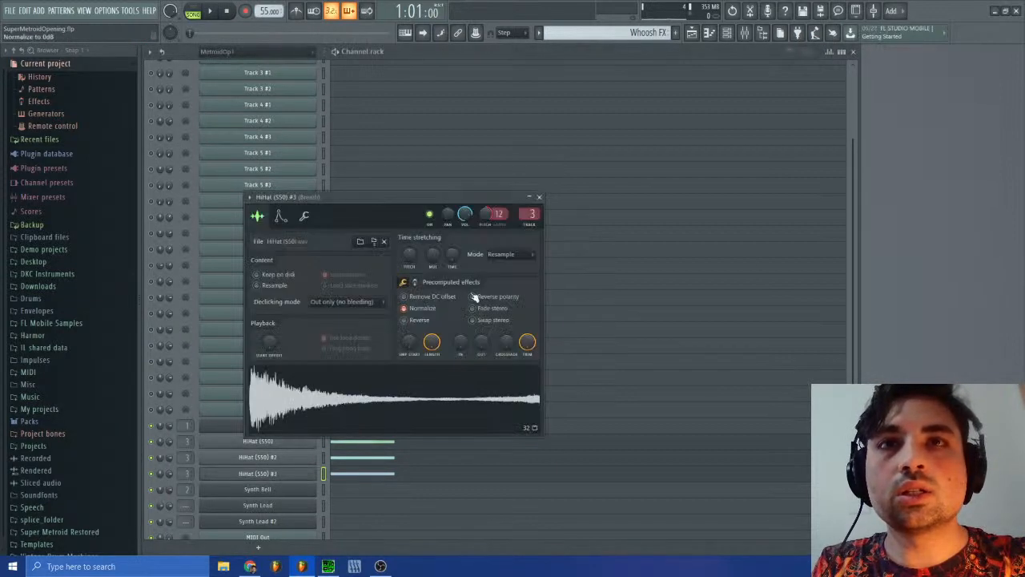
{"action": "right_click", "coordinate": [487, 214]}
{"action": "left_click", "coordinate": [499, 234]}
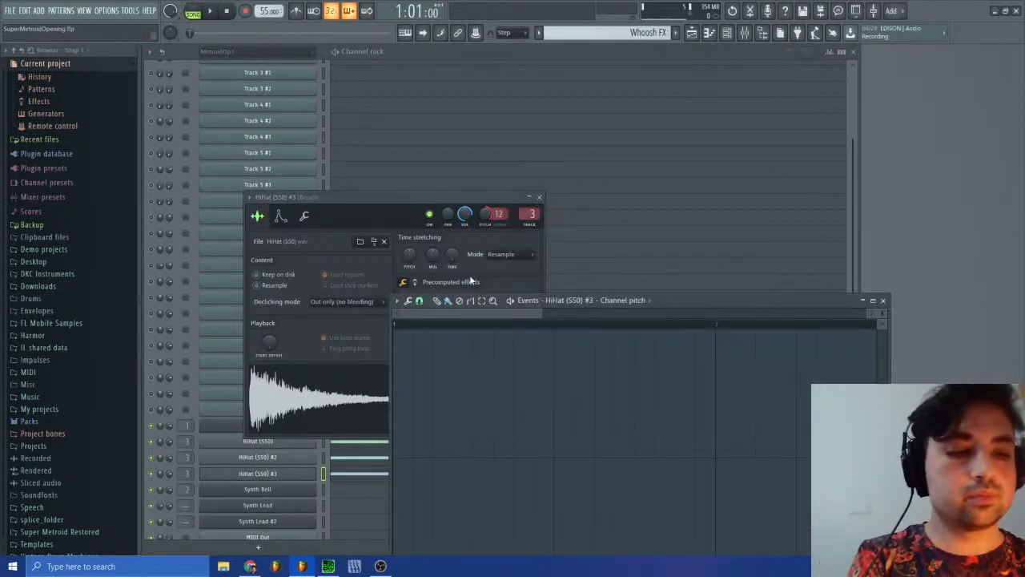
{"action": "left_click", "coordinate": [883, 300]}
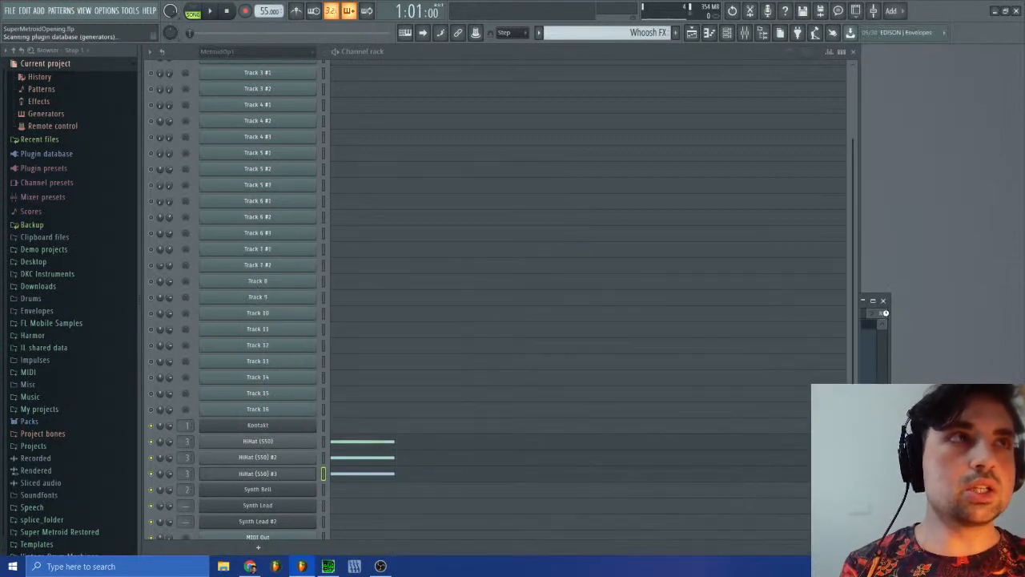
{"action": "key", "text": "F8"}
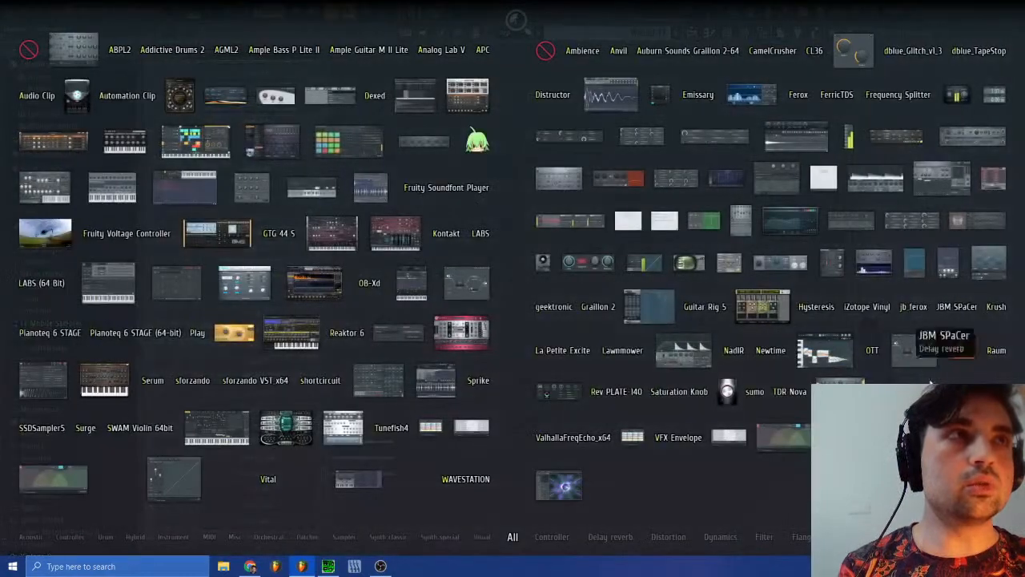
{"action": "key", "text": "F8"}
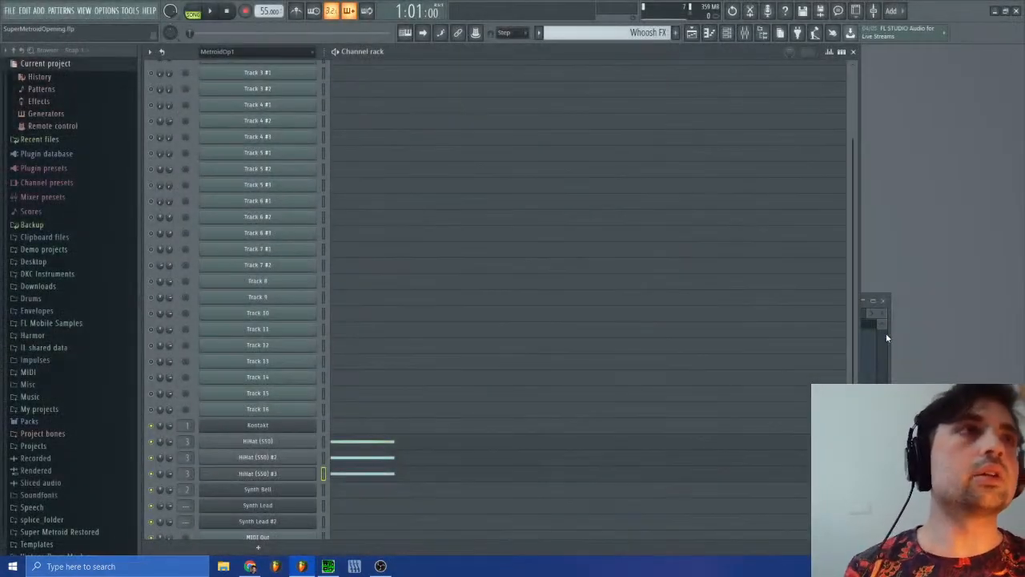
{"action": "left_click", "coordinate": [882, 316]}
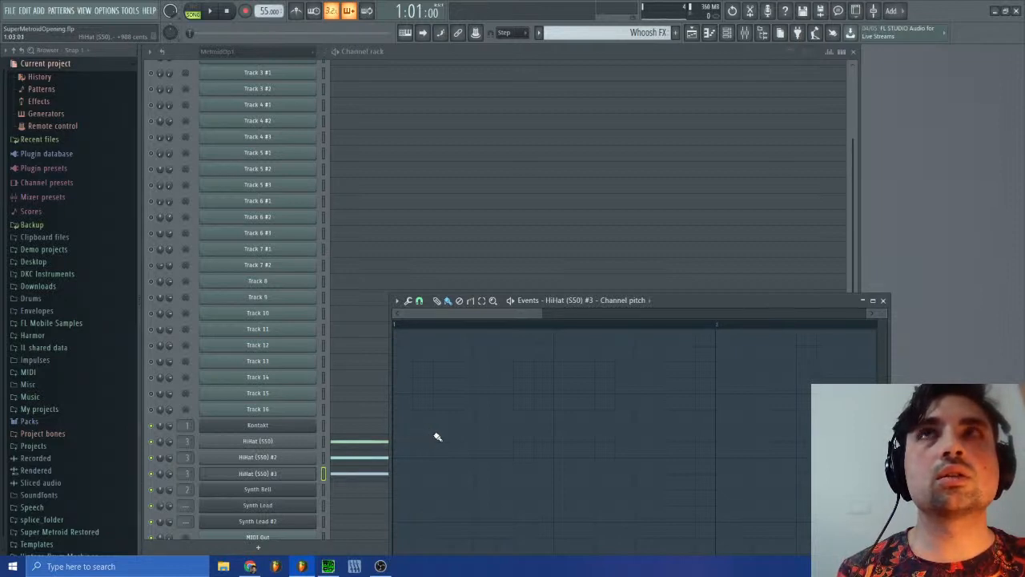
Step: Draw a pitch ramp for HiHat (S50) #3 from zero at the pattern start up to about +900 cents near step 3, held onward
{"action": "left_click", "coordinate": [436, 437]}
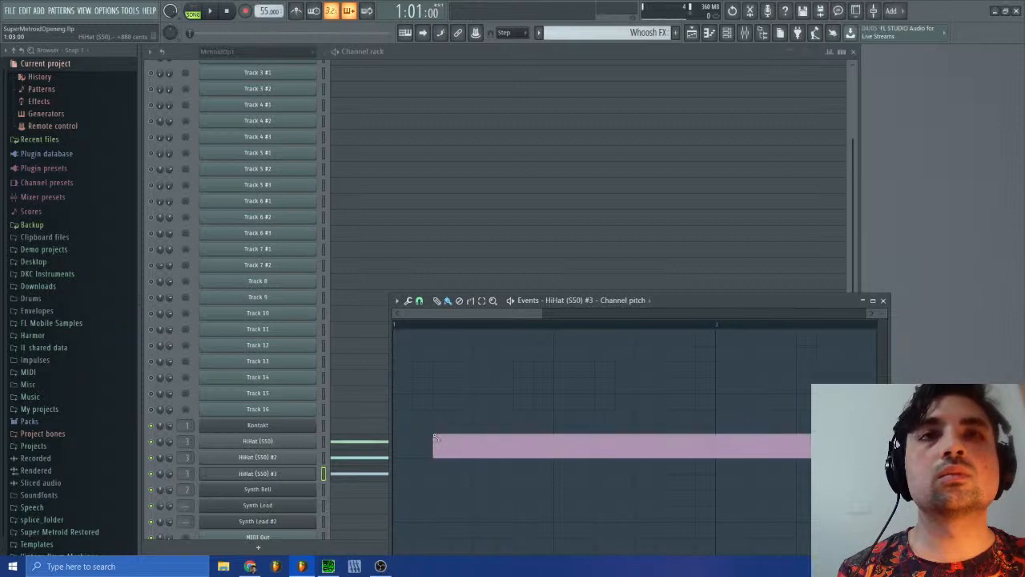
{"action": "left_click_drag", "start_coordinate": [429, 463], "coordinate": [412, 513]}
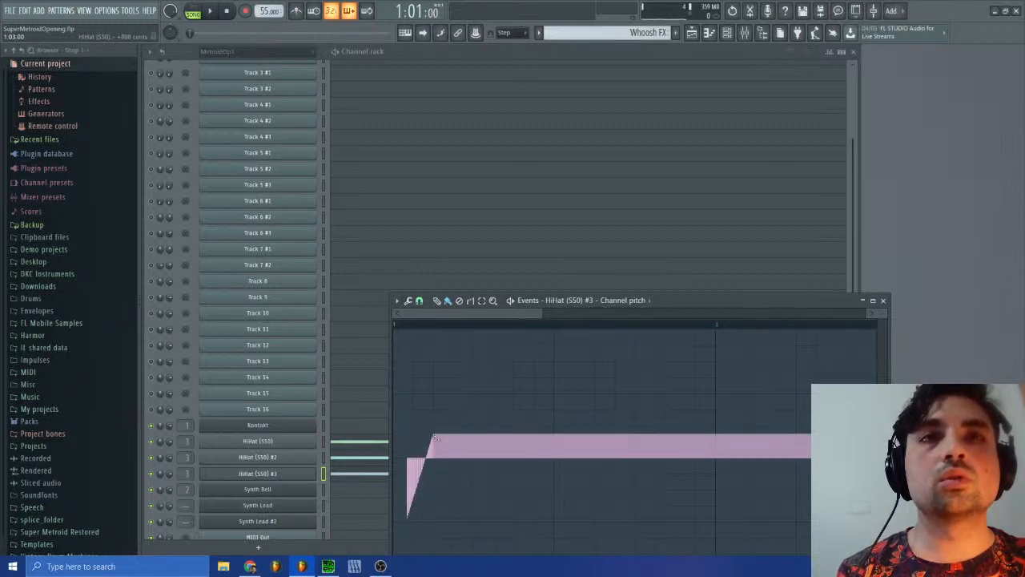
{"action": "left_click_drag", "start_coordinate": [437, 437], "coordinate": [396, 458]}
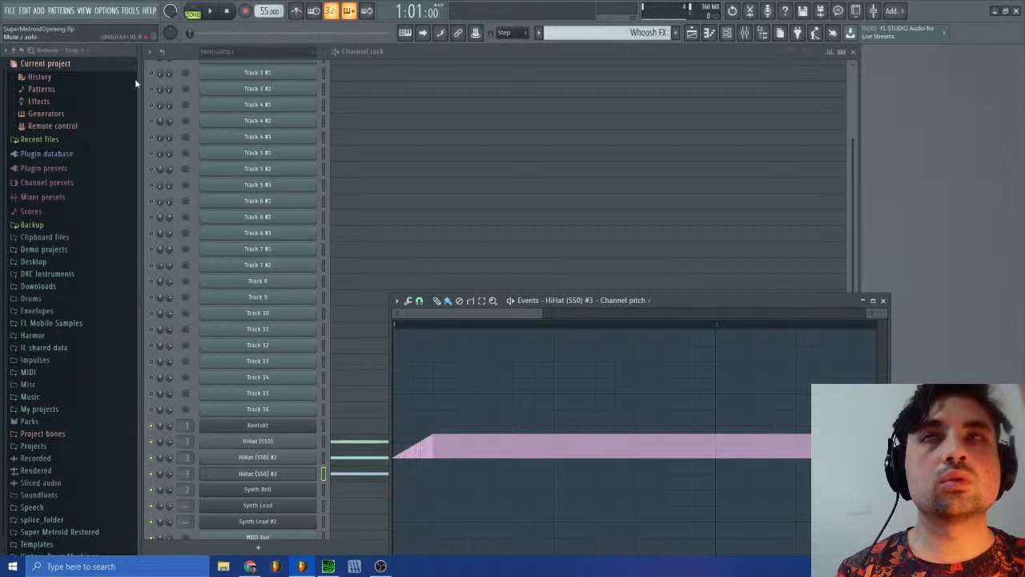
Step: Mute HiHat (S50) and HiHat (S50) #2, and play the Whoosh FX pattern in pattern mode before stopping it
{"action": "left_click", "coordinate": [154, 463]}
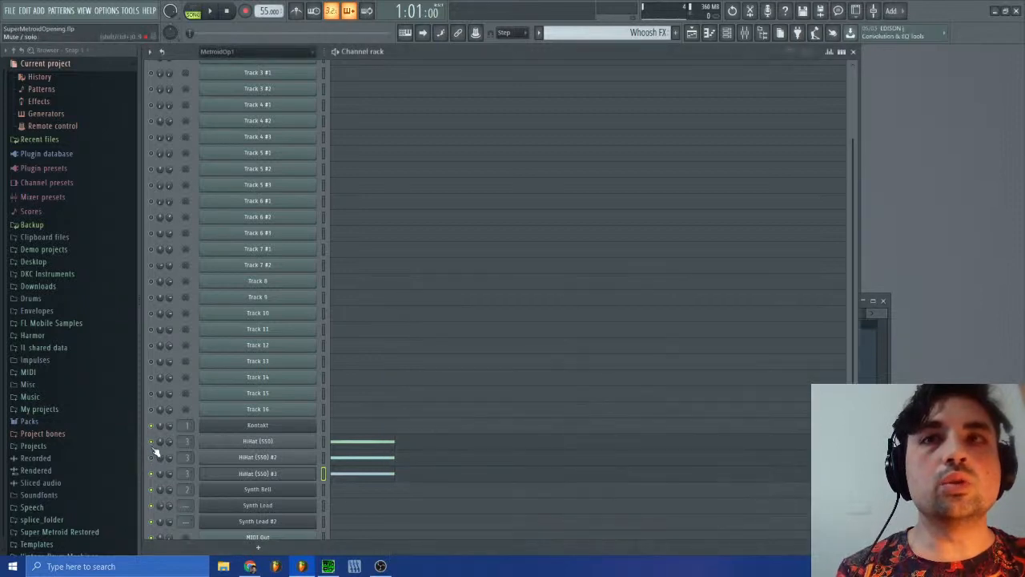
{"action": "left_click", "coordinate": [196, 11]}
{"action": "left_click", "coordinate": [213, 12]}
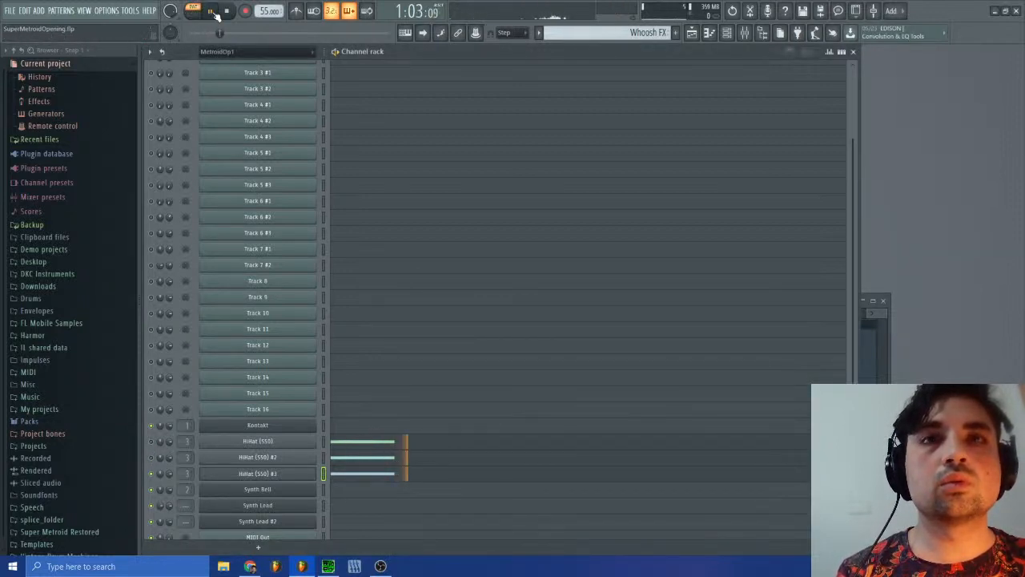
{"action": "left_click", "coordinate": [212, 11]}
Step: Listen to the original sm-15.spc in SPCTool, then play and stop the Whoosh FX pattern in FL Studio for comparison
{"action": "left_click", "coordinate": [328, 566]}
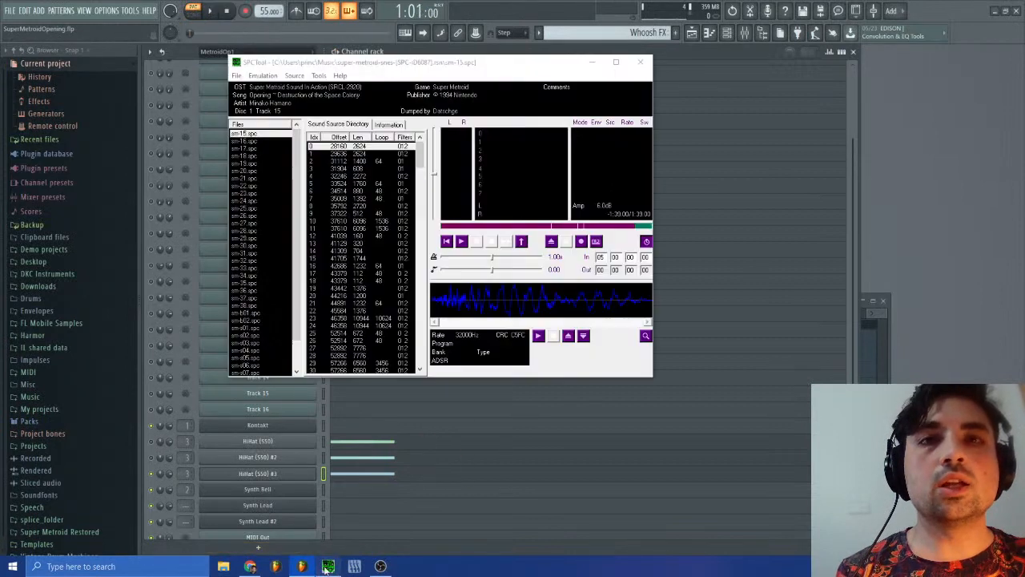
{"action": "left_click", "coordinate": [461, 242]}
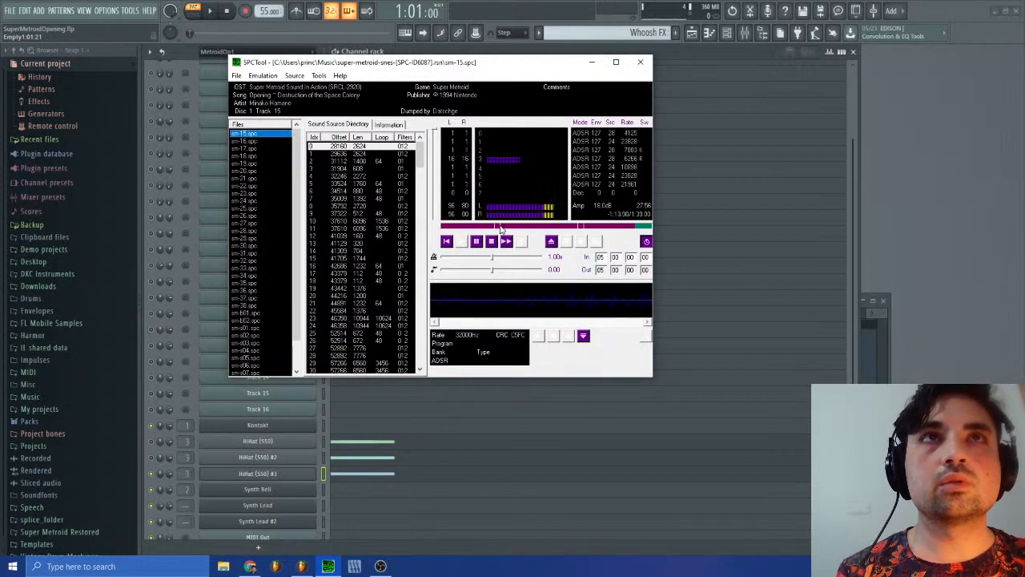
{"action": "left_click", "coordinate": [213, 14]}
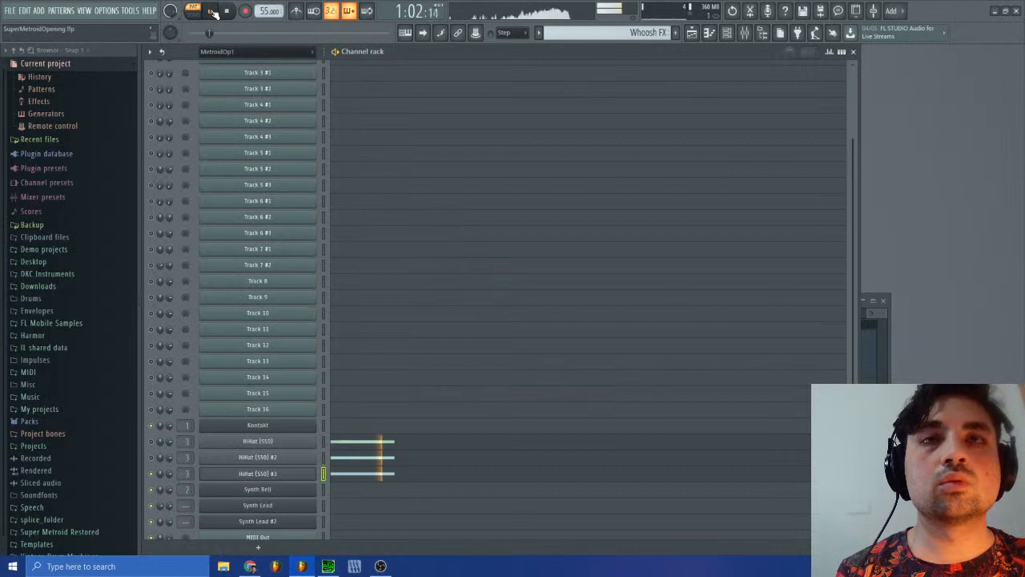
{"action": "left_click", "coordinate": [228, 11]}
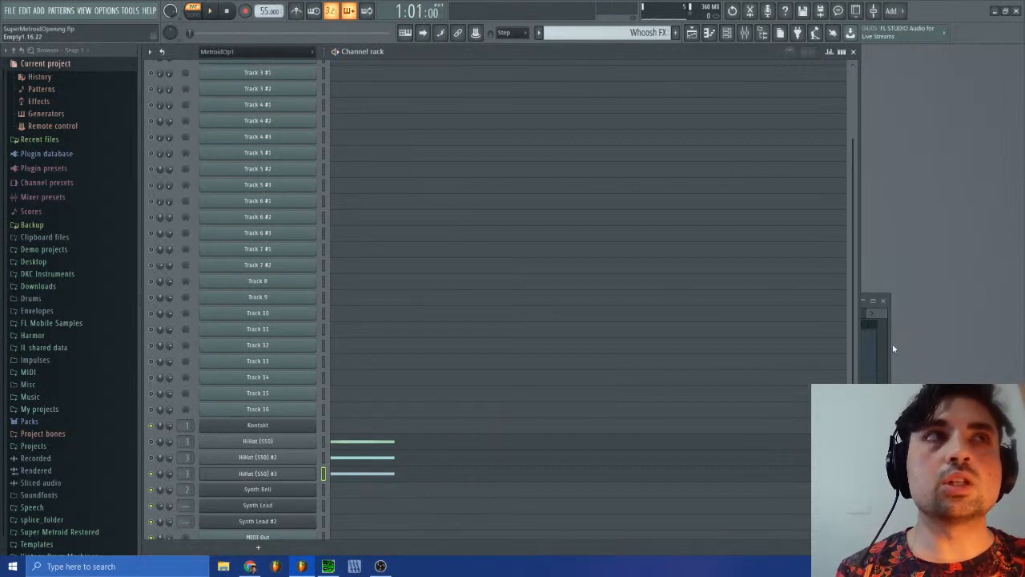
Step: Unmute HiHat (S50) and HiHat (S50) #2, and replay the Whoosh FX pattern several times with all three layers
{"action": "left_click", "coordinate": [872, 345]}
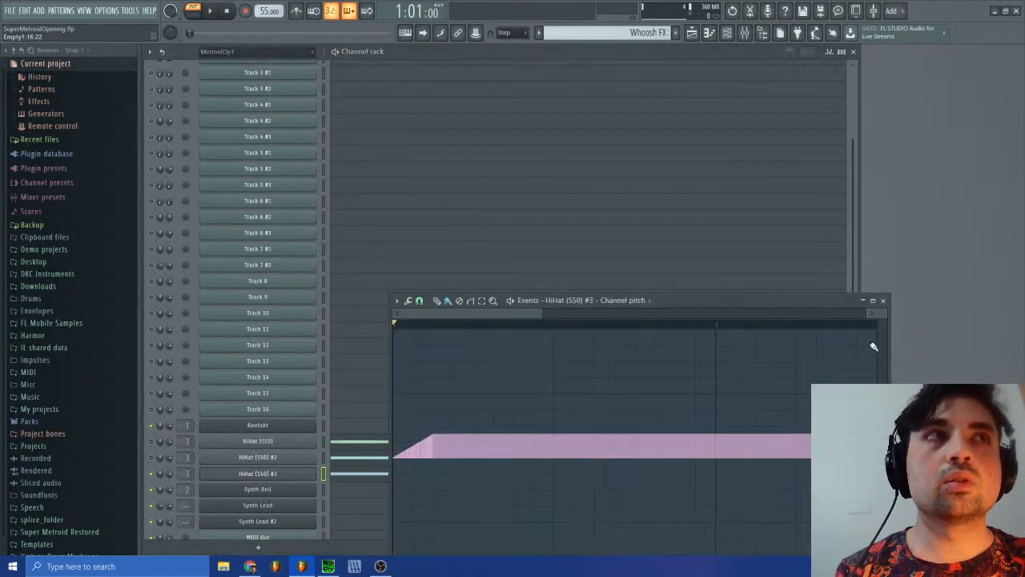
{"action": "left_click", "coordinate": [209, 11]}
{"action": "left_click", "coordinate": [157, 454]}
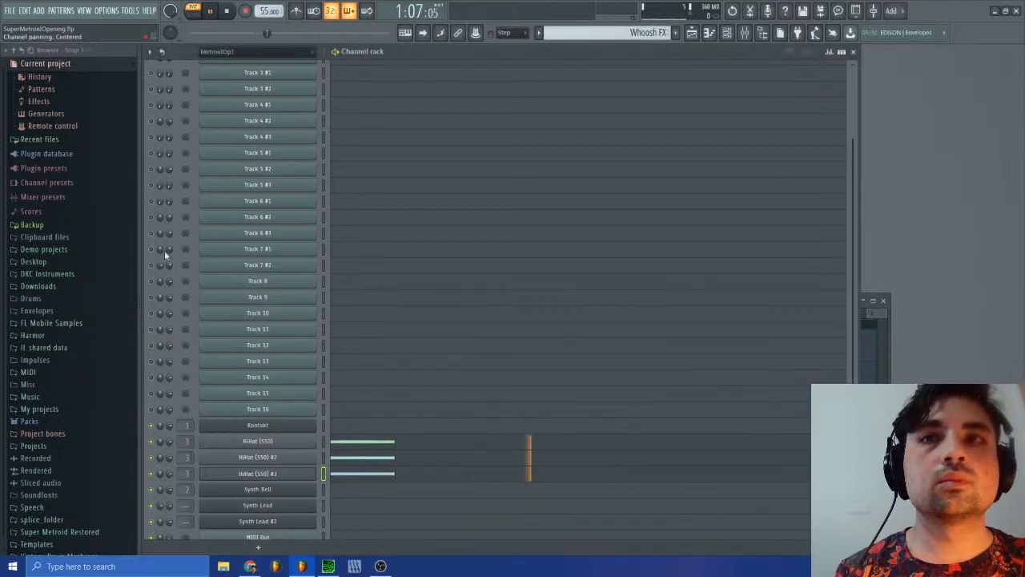
{"action": "left_click", "coordinate": [227, 11]}
{"action": "left_click", "coordinate": [209, 10]}
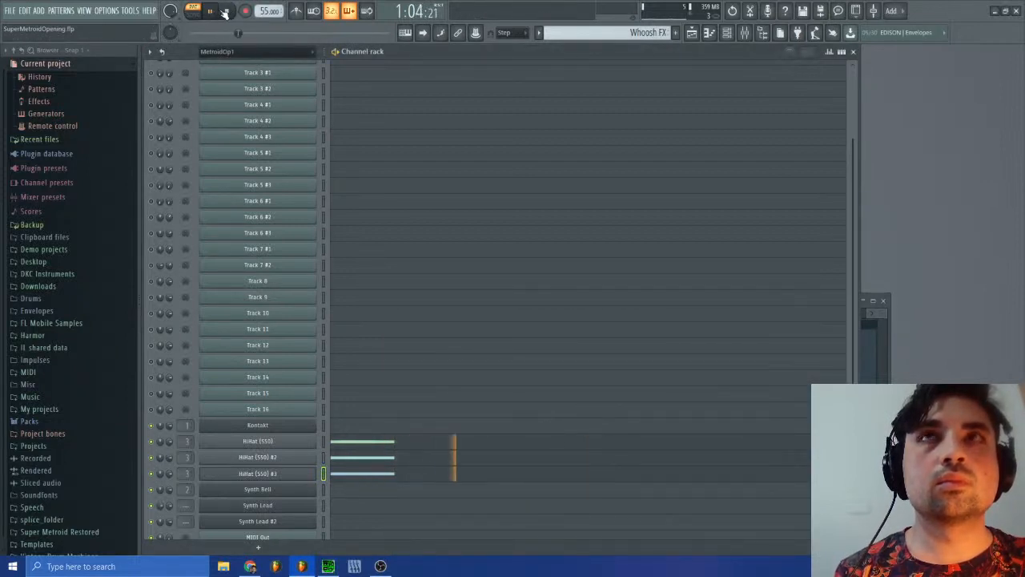
{"action": "left_click", "coordinate": [227, 12]}
{"action": "left_click", "coordinate": [209, 10]}
{"action": "left_click", "coordinate": [228, 11]}
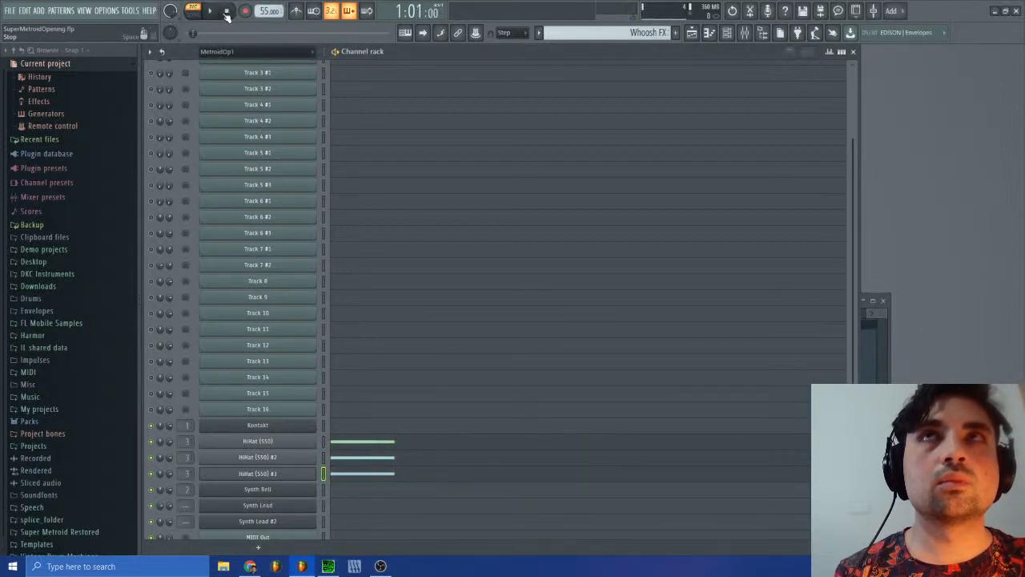
{"action": "left_click", "coordinate": [209, 11]}
{"action": "left_click", "coordinate": [228, 11]}
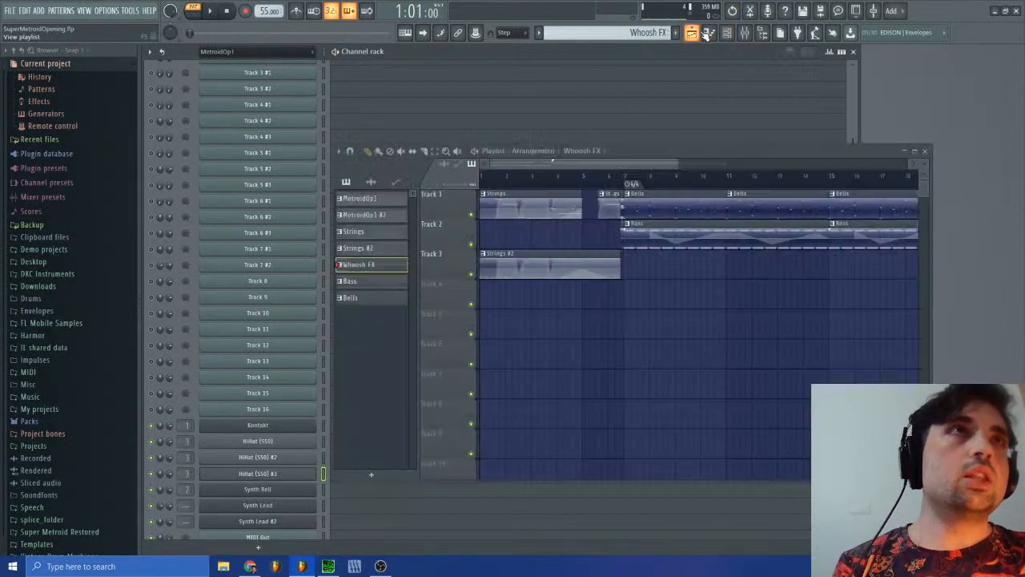
Step: Review and close the playlist arrangement, then listen to another passage of the original sm-15.spc in SPCTool
{"action": "left_click", "coordinate": [692, 32]}
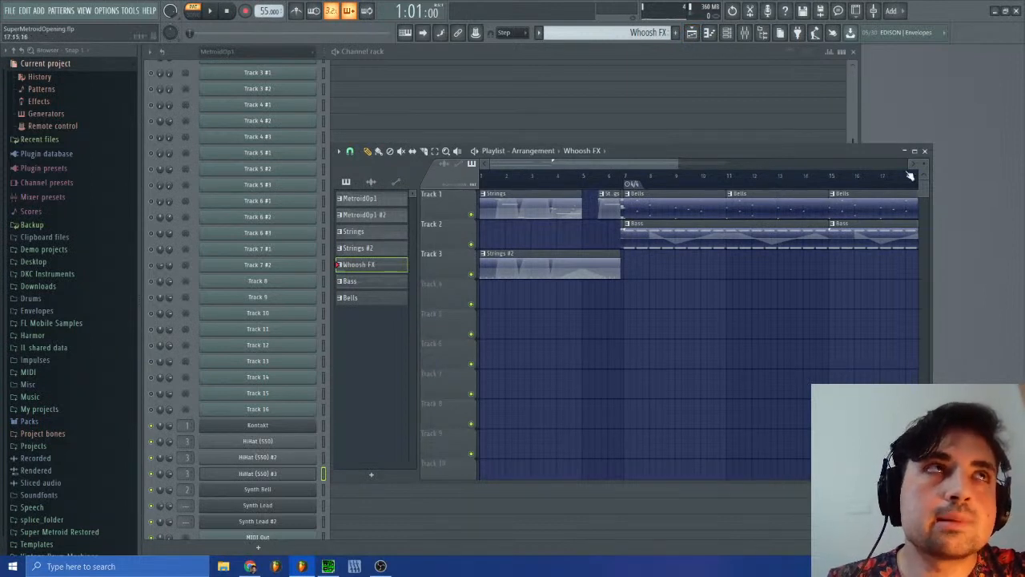
{"action": "left_click", "coordinate": [925, 150]}
{"action": "key", "text": "alt+Tab"}
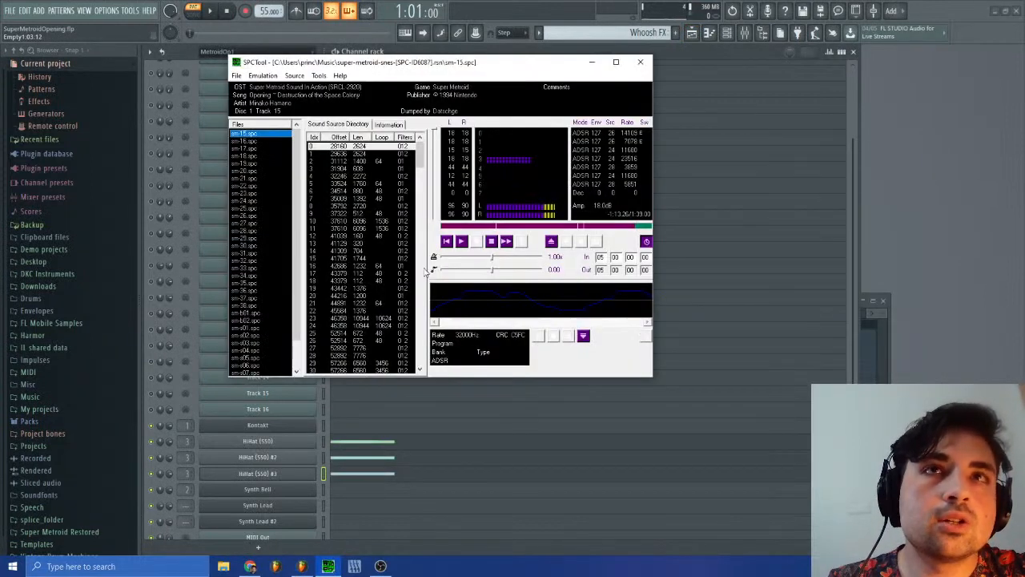
{"action": "left_click", "coordinate": [475, 241]}
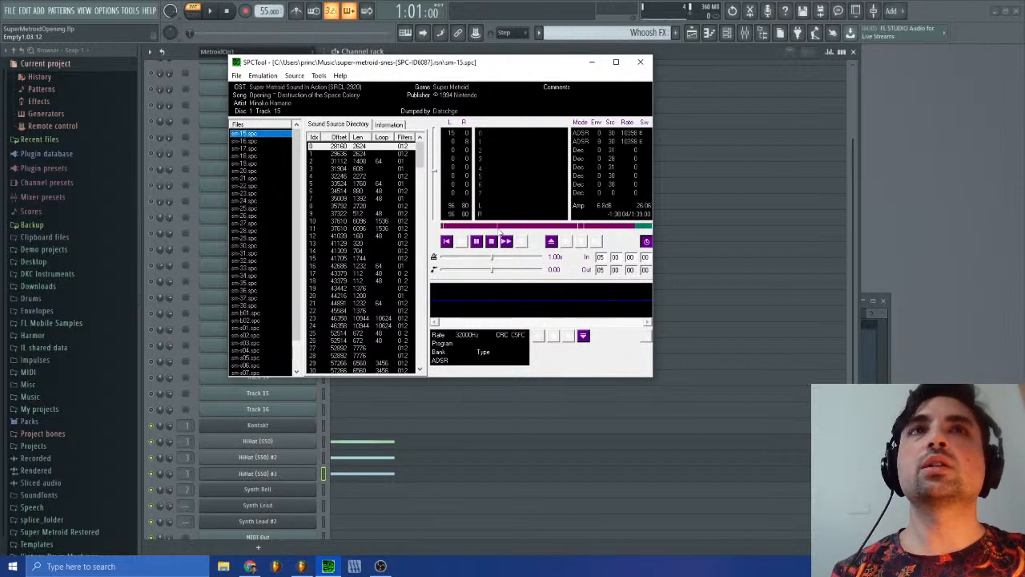
{"action": "left_click", "coordinate": [507, 241]}
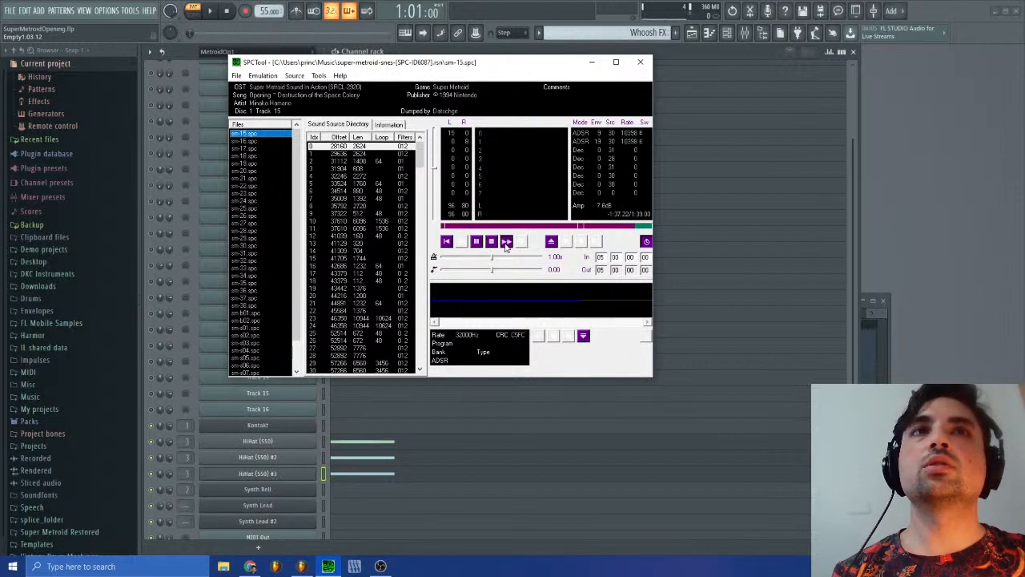
Step: Switch to the MetroidOp1 #2 pattern in FL Studio and examine the Track 7 #1 notes in the piano roll
{"action": "left_click", "coordinate": [952, 212]}
{"action": "left_click", "coordinate": [658, 33]}
{"action": "left_click", "coordinate": [680, 52]}
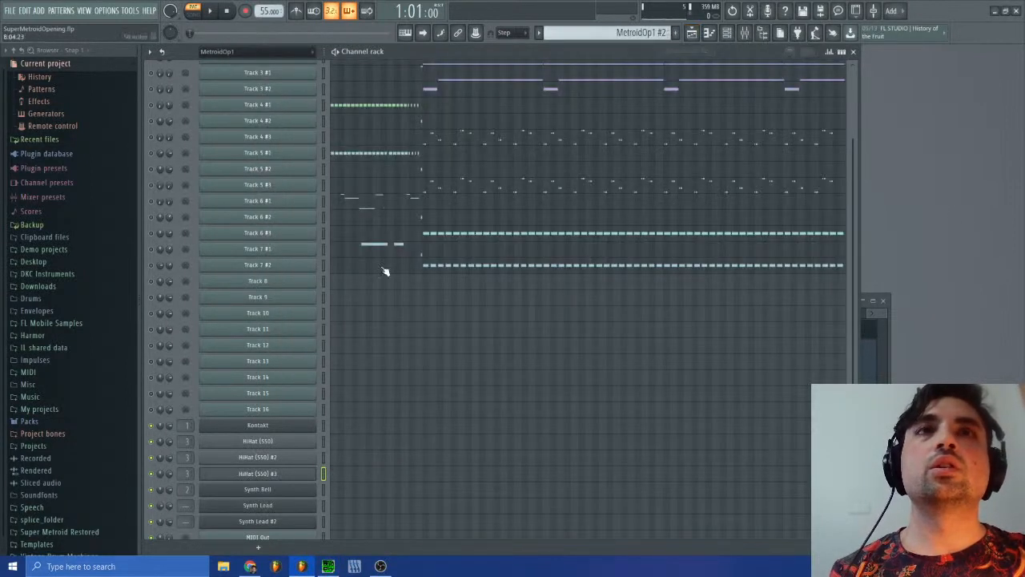
{"action": "left_click", "coordinate": [372, 251]}
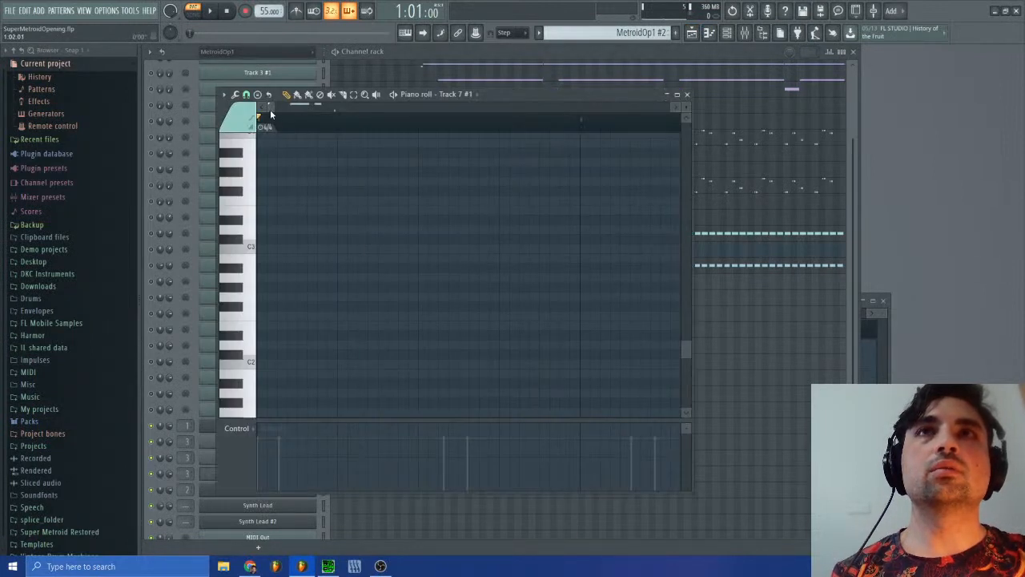
{"action": "left_click_drag", "start_coordinate": [271, 110], "coordinate": [374, 109]}
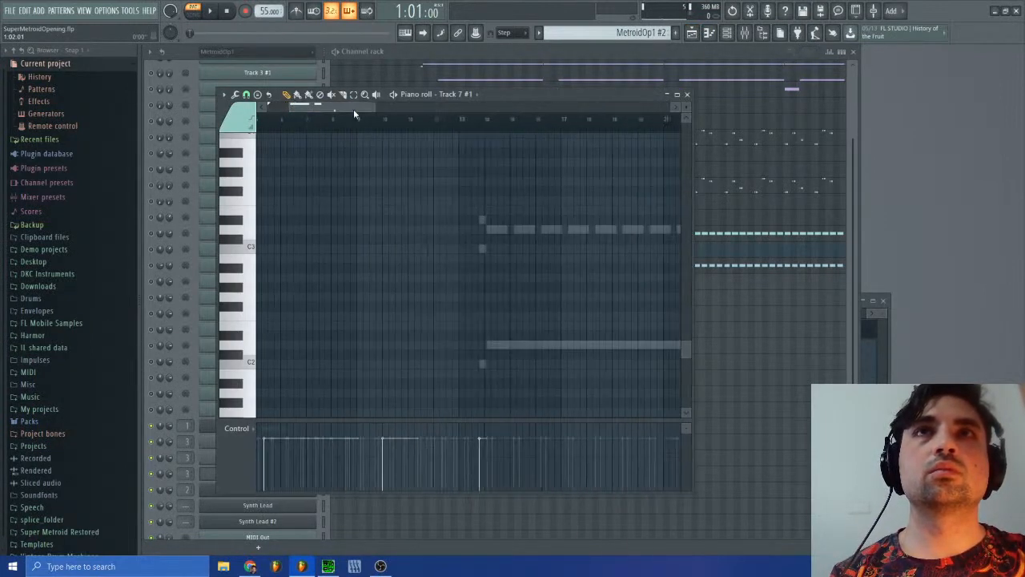
{"action": "scroll", "coordinate": [389, 335], "scroll_direction": "down", "scroll_amount": 6}
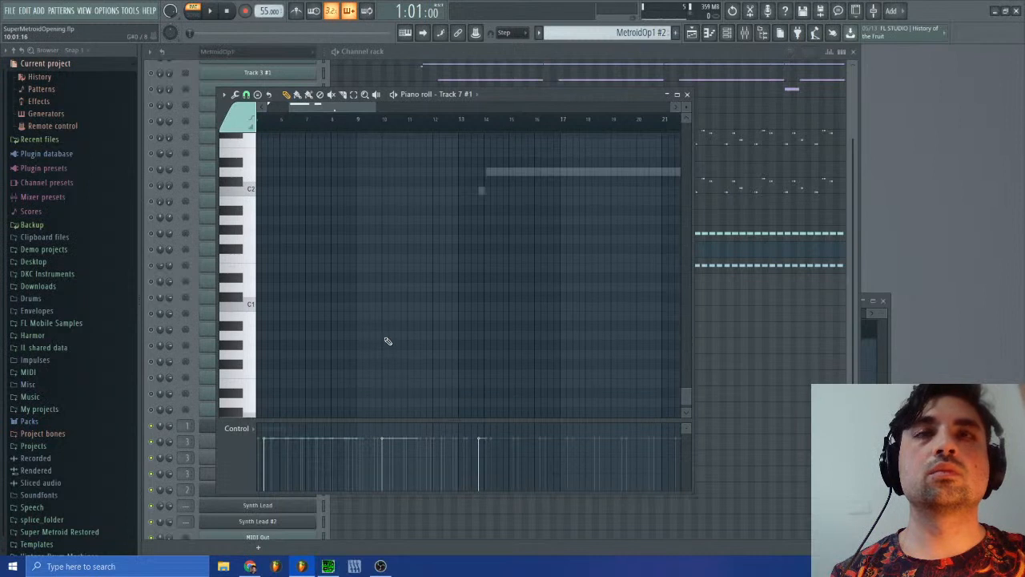
{"action": "left_click_drag", "start_coordinate": [348, 109], "coordinate": [322, 110]}
{"action": "scroll", "coordinate": [435, 361], "scroll_direction": "down", "scroll_amount": 1}
{"action": "scroll", "coordinate": [433, 388], "scroll_direction": "up", "scroll_amount": 12}
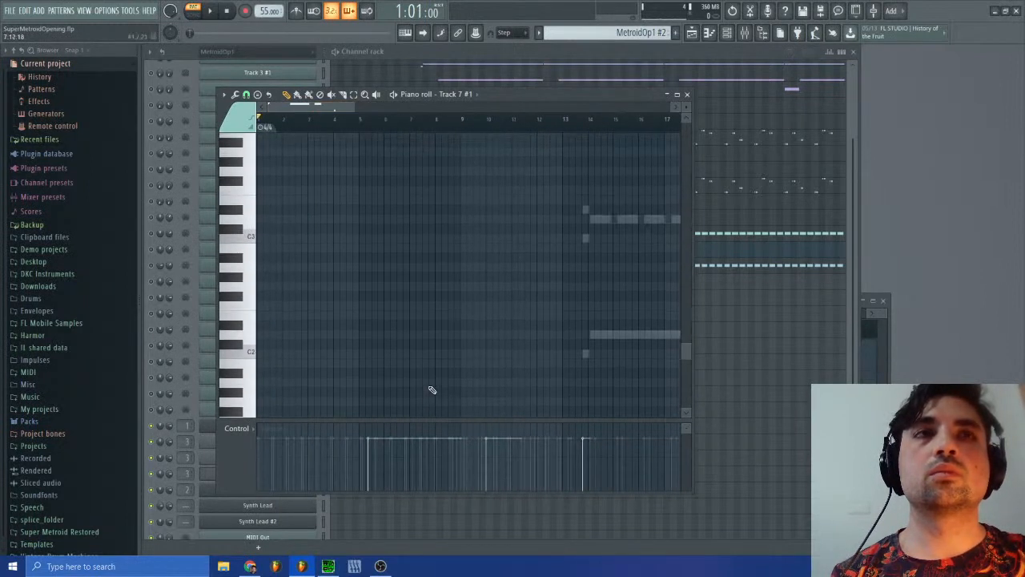
{"action": "scroll", "coordinate": [430, 396], "scroll_direction": "up", "scroll_amount": 10}
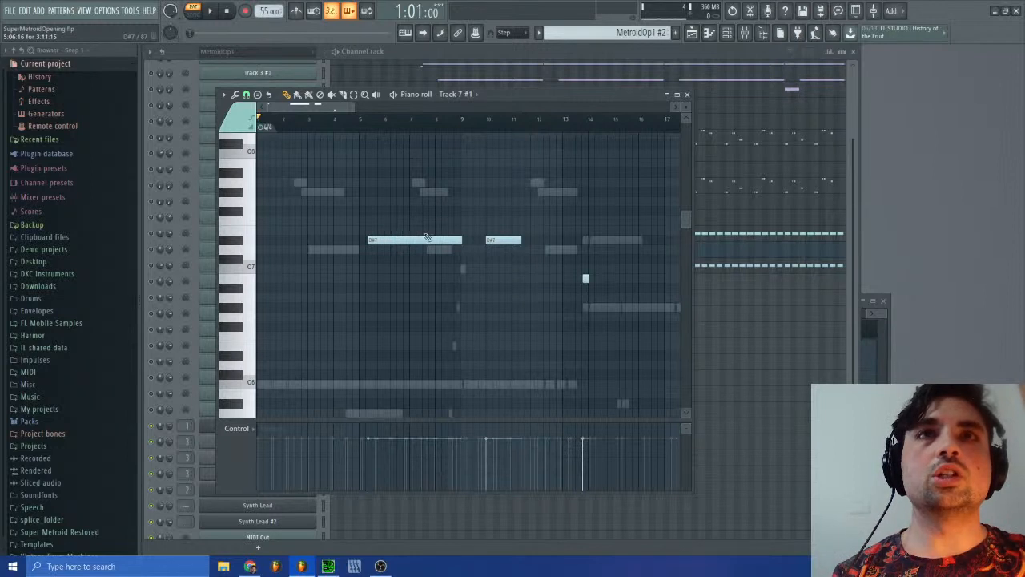
{"action": "left_click", "coordinate": [687, 95]}
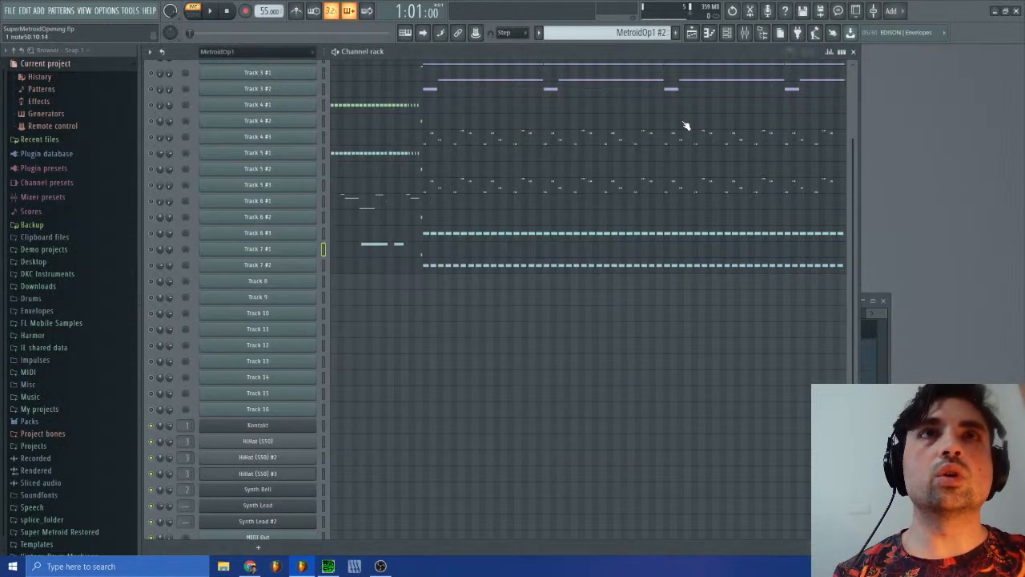
Step: Return to the Whoosh FX pattern and open the channel pitch events of HiHat (S50)
{"action": "left_click", "coordinate": [630, 34]}
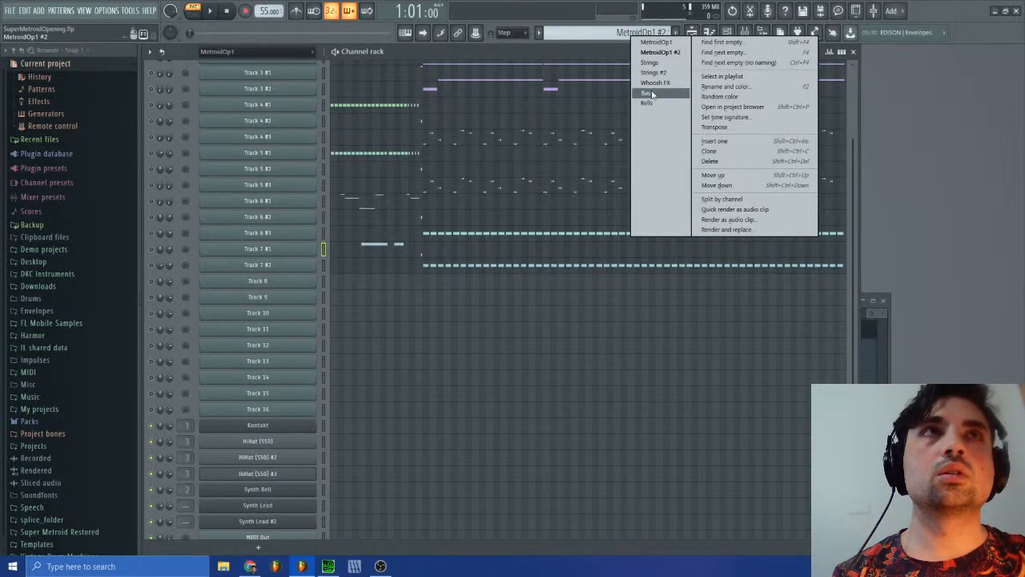
{"action": "left_click", "coordinate": [656, 82]}
{"action": "scroll", "coordinate": [431, 529], "scroll_direction": "down", "scroll_amount": 1}
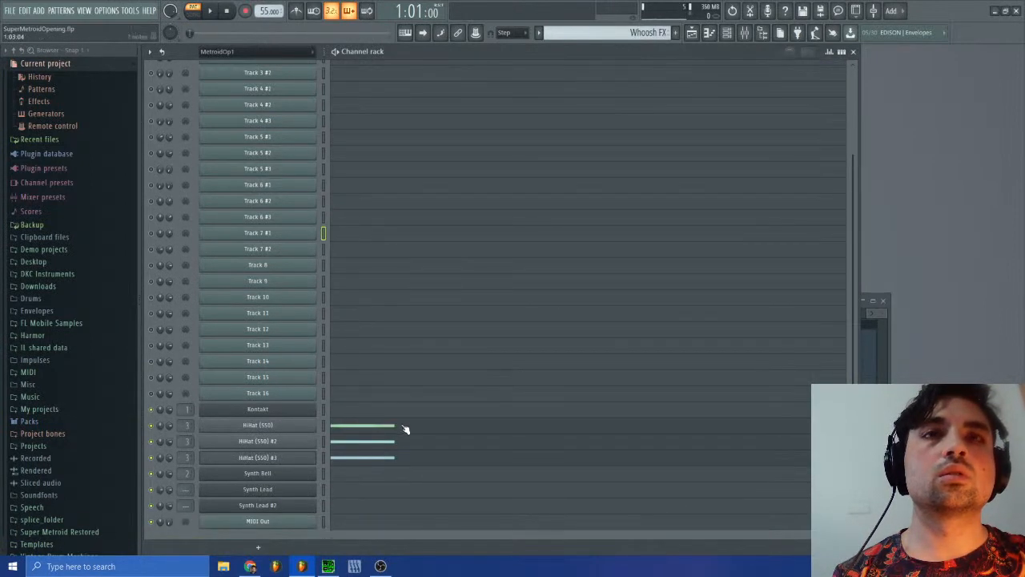
{"action": "left_click", "coordinate": [305, 428]}
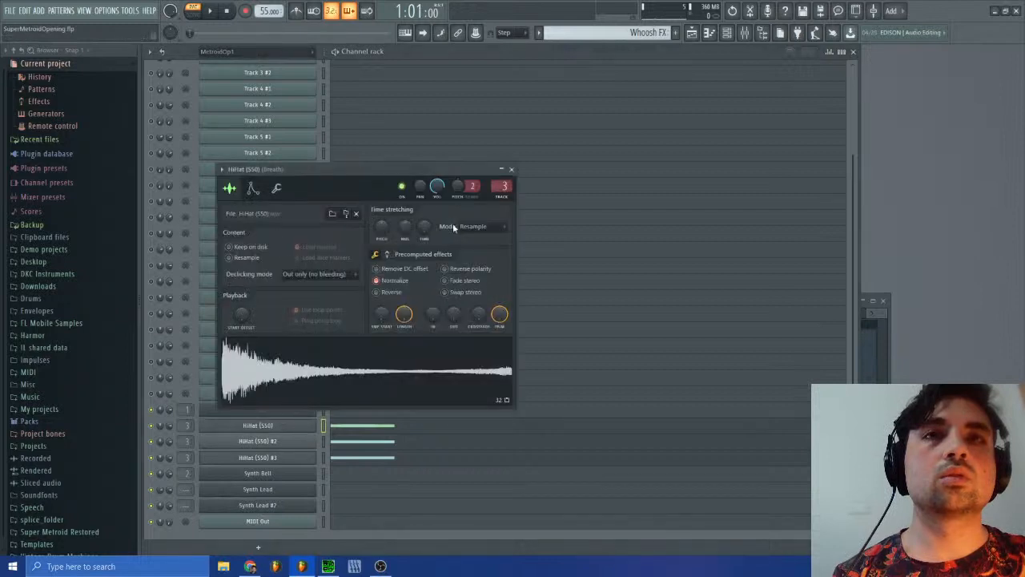
{"action": "right_click", "coordinate": [461, 185]}
{"action": "left_click", "coordinate": [496, 213]}
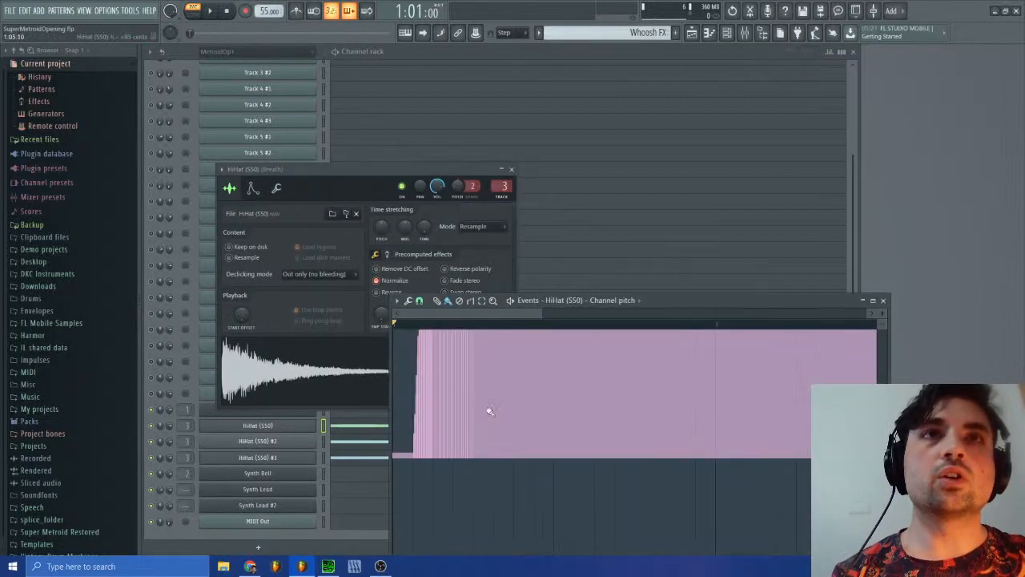
Step: Reshape the HiHat (S50) pitch curve to rise early in bar 1, hold, and fall back to zero at bar 2
{"action": "left_click", "coordinate": [719, 460]}
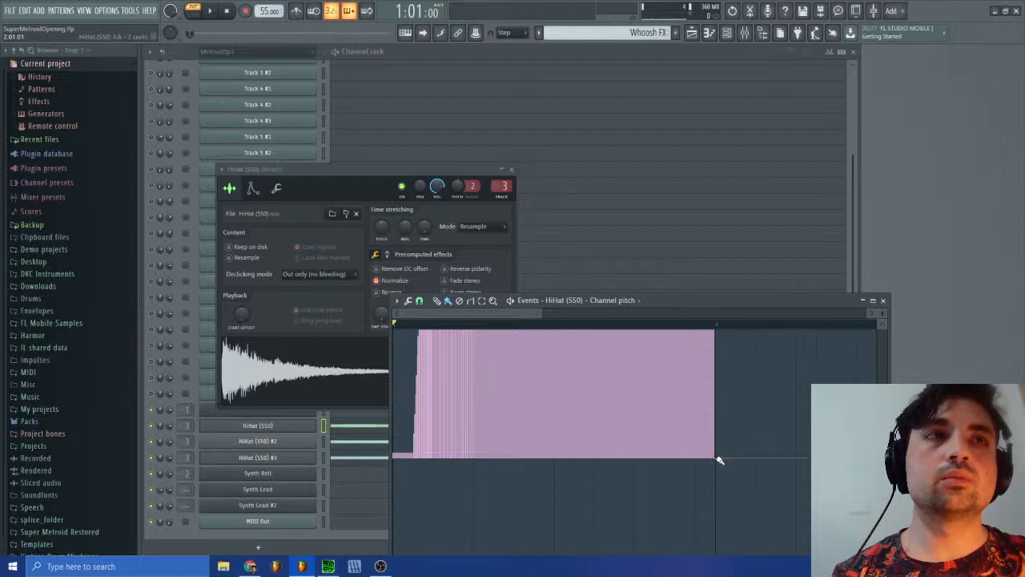
{"action": "left_click", "coordinate": [883, 313]}
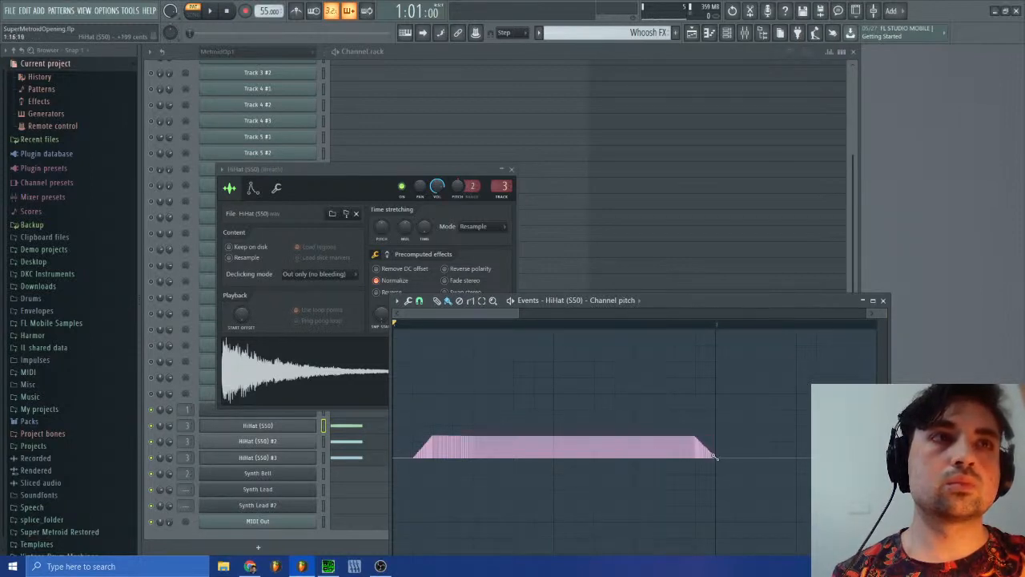
{"action": "left_click", "coordinate": [882, 301]}
{"action": "left_click", "coordinate": [511, 169]}
Step: Open the HiHat (S50) piano roll for Whoosh FX and inspect its note at the pattern start up close
{"action": "left_click", "coordinate": [370, 425]}
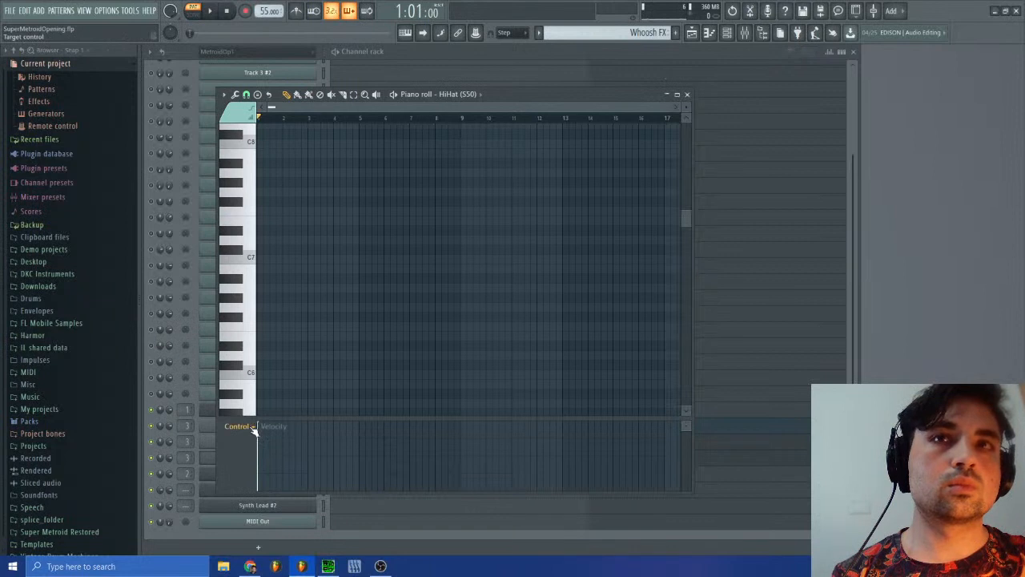
{"action": "scroll", "coordinate": [381, 377], "scroll_direction": "down", "scroll_amount": 15}
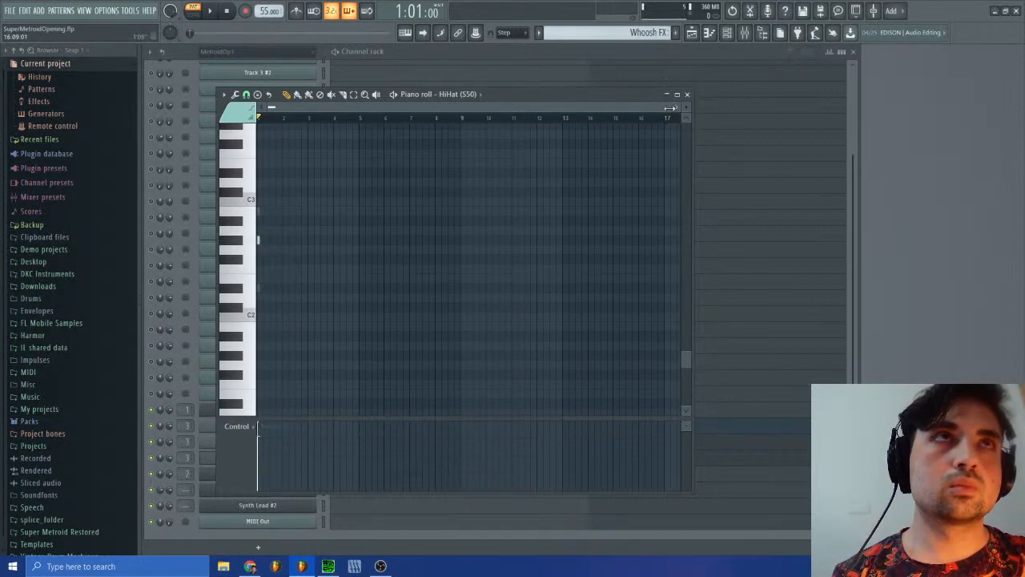
{"action": "left_click_drag", "start_coordinate": [670, 108], "coordinate": [469, 108]}
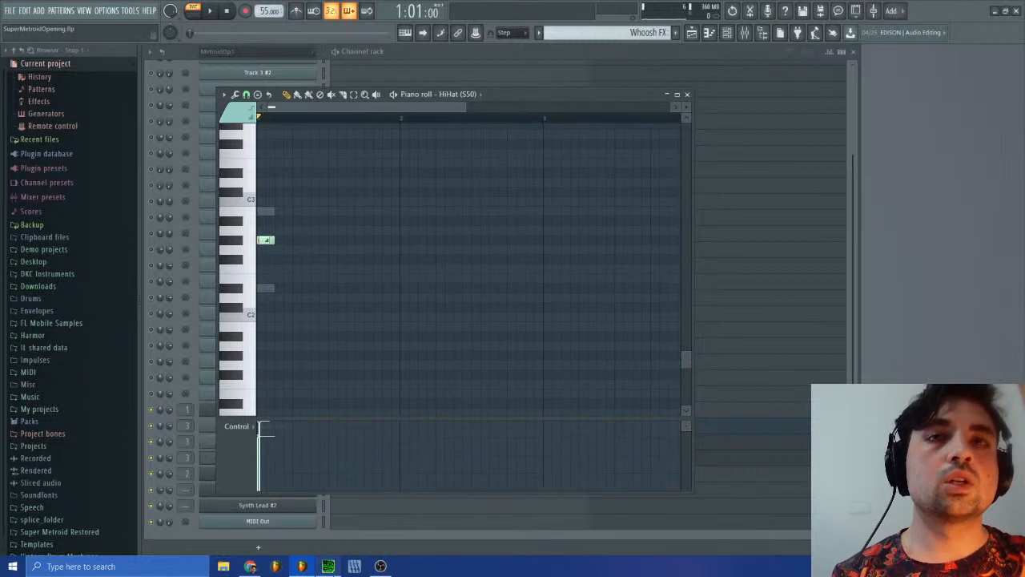
Step: Stop the original track in SPCTool, then return to FL Studio and audition D#2 on HiHat (S50)
{"action": "left_click", "coordinate": [328, 566]}
{"action": "left_click", "coordinate": [493, 241]}
{"action": "left_click", "coordinate": [677, 153]}
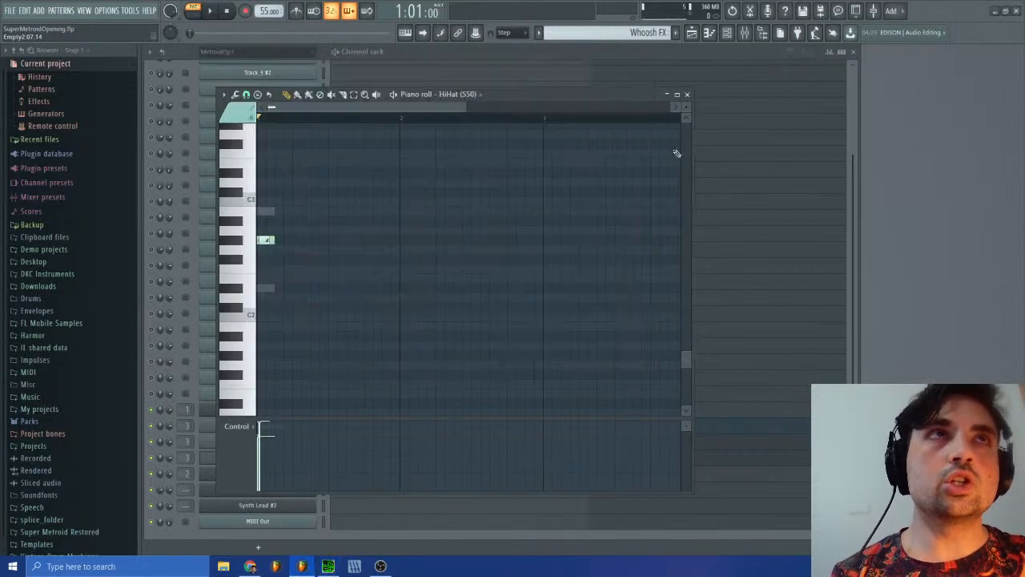
{"action": "left_click", "coordinate": [247, 294]}
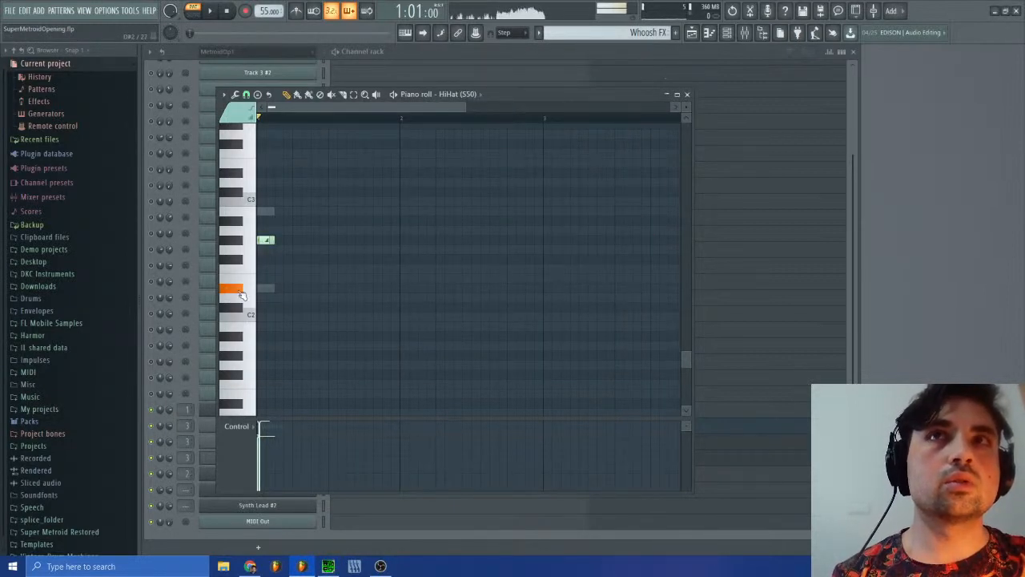
Step: Move the piano roll aside, check the HiHat (S50) channel settings, and audition the sample at D#3
{"action": "left_click_drag", "start_coordinate": [560, 98], "coordinate": [809, 98]}
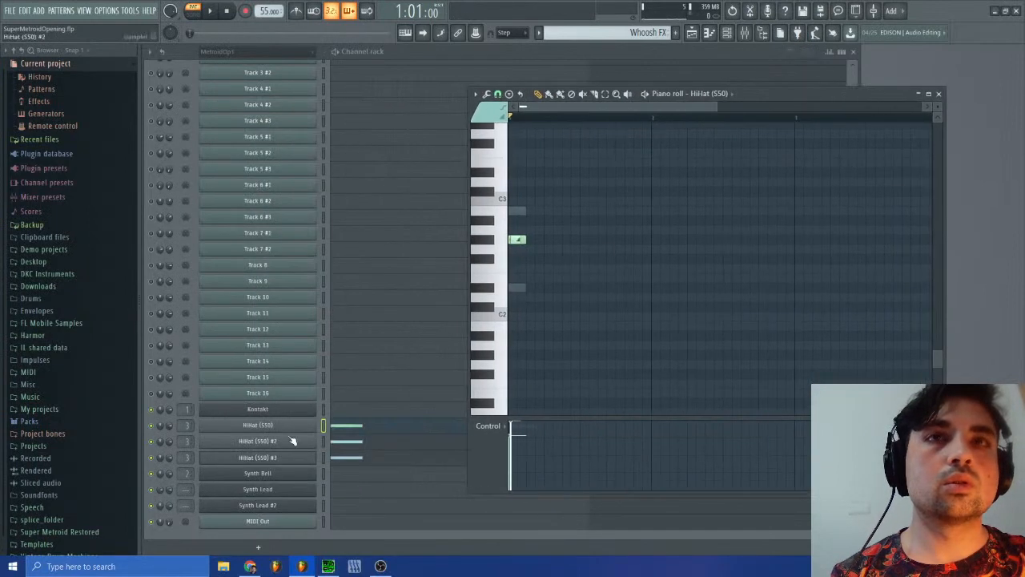
{"action": "left_click", "coordinate": [298, 427]}
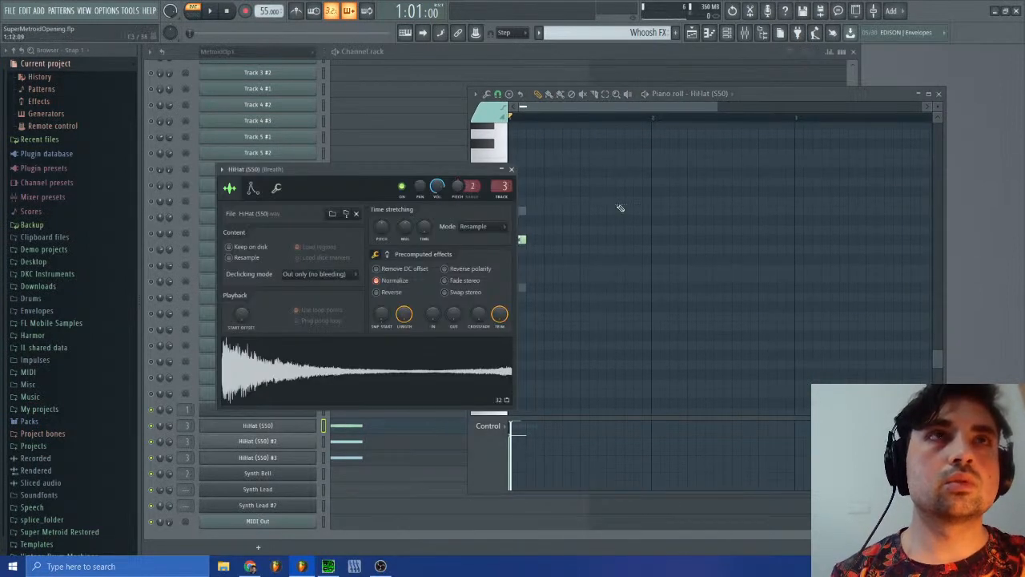
{"action": "scroll", "coordinate": [568, 201], "scroll_direction": "up", "scroll_amount": 4}
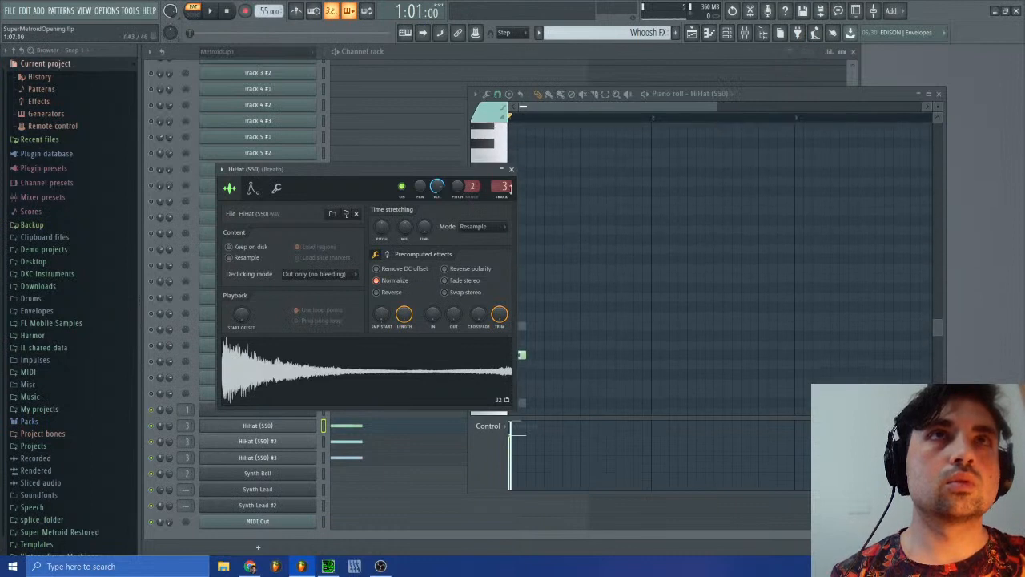
{"action": "left_click", "coordinate": [512, 170]}
{"action": "left_click", "coordinate": [496, 296]}
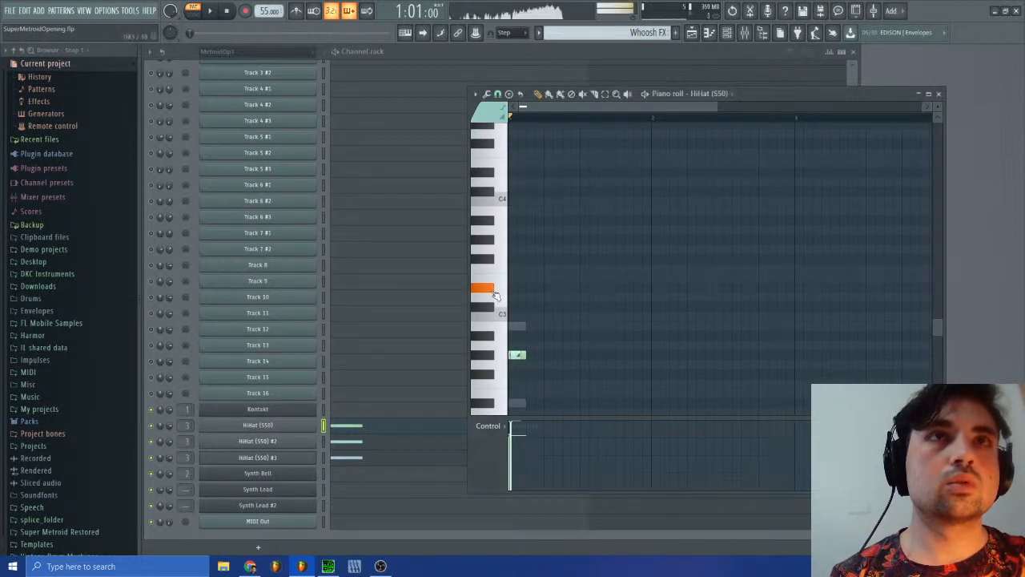
Step: Draw a D#3 note filling bar 2 on HiHat (S50) and open the HiHat (S50) #2 channel settings
{"action": "left_click", "coordinate": [657, 289]}
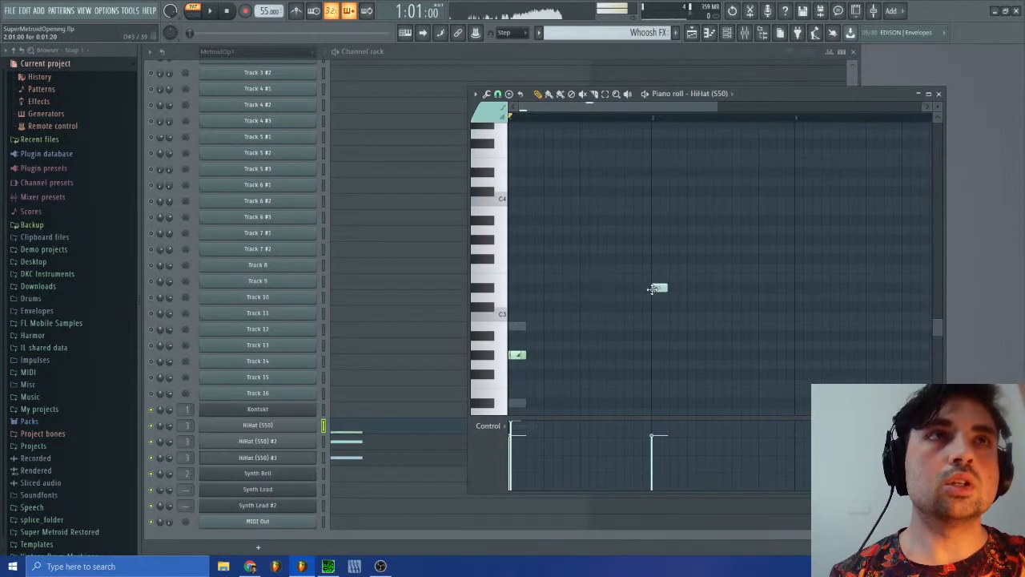
{"action": "left_click_drag", "start_coordinate": [669, 288], "coordinate": [771, 288]}
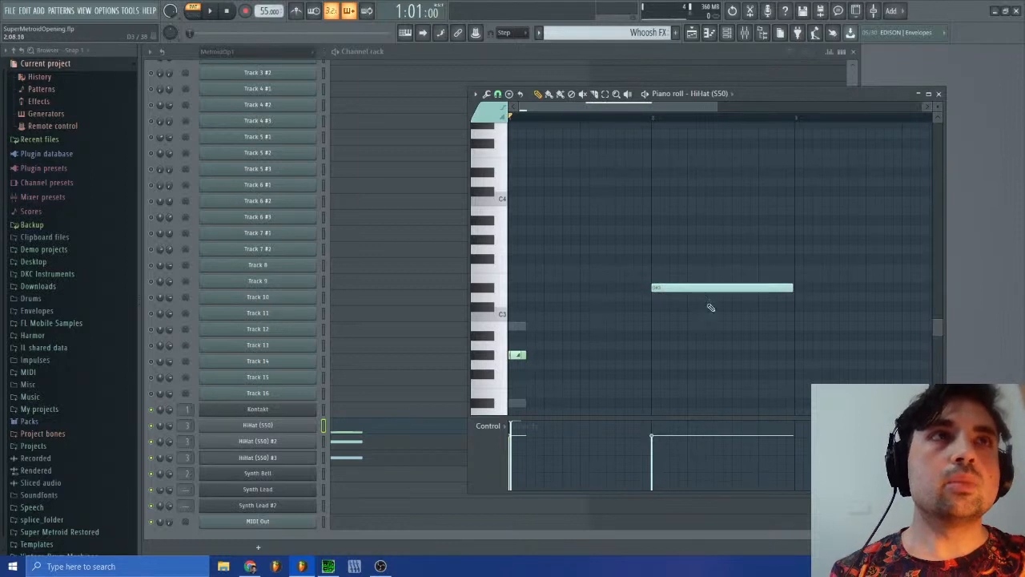
{"action": "left_click", "coordinate": [285, 441]}
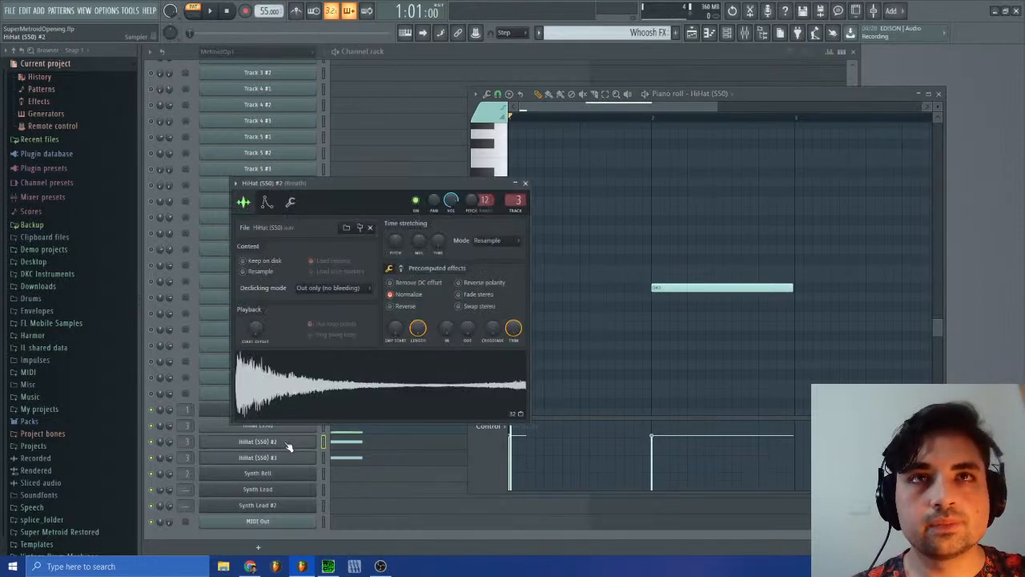
Step: Switch to SPCTool, replay the whoosh passage of sm-15.spc several times for comparison, and pause the playback
{"action": "left_click", "coordinate": [327, 566]}
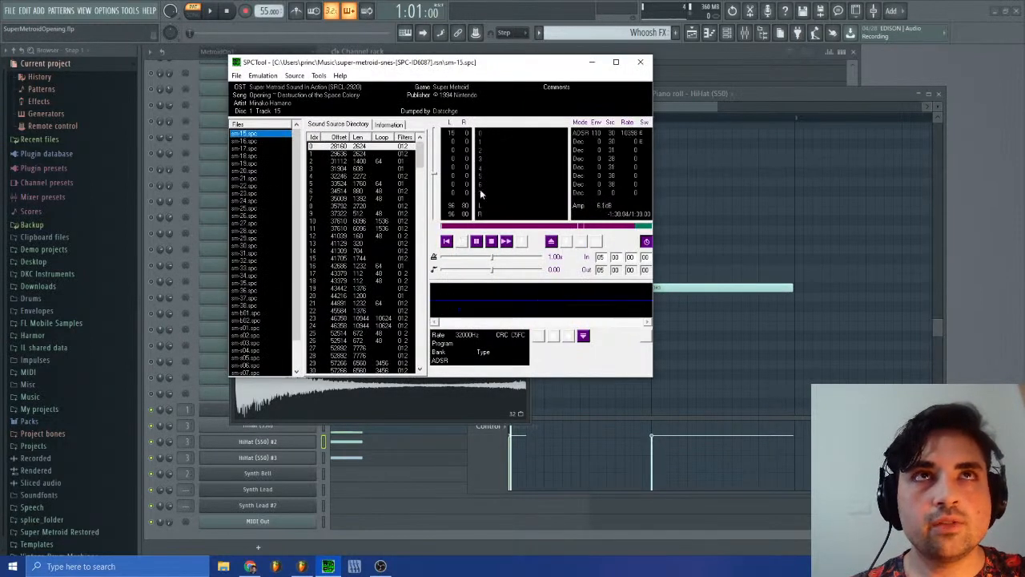
{"action": "left_click", "coordinate": [493, 242]}
{"action": "left_click", "coordinate": [463, 242]}
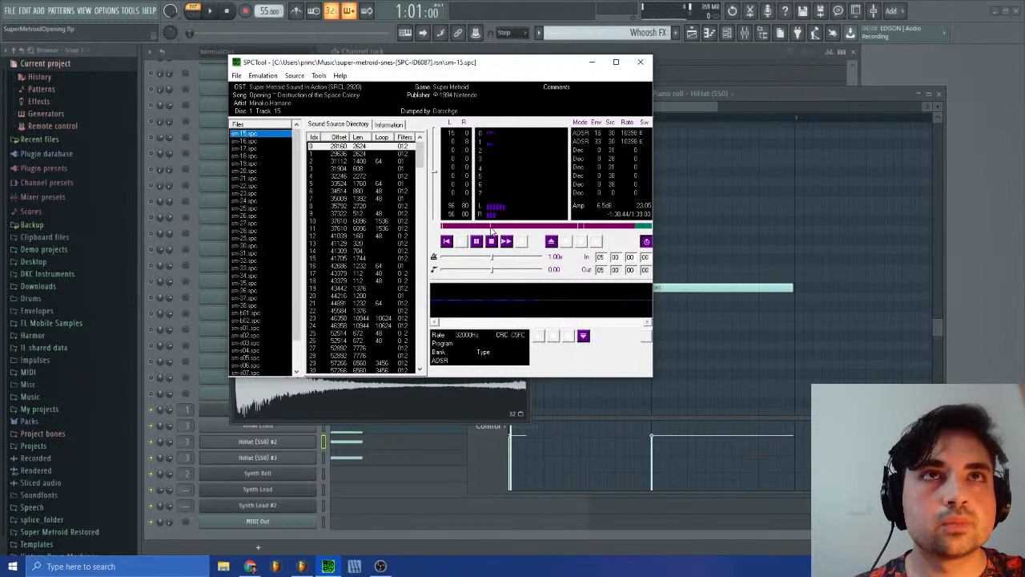
{"action": "left_click", "coordinate": [493, 227]}
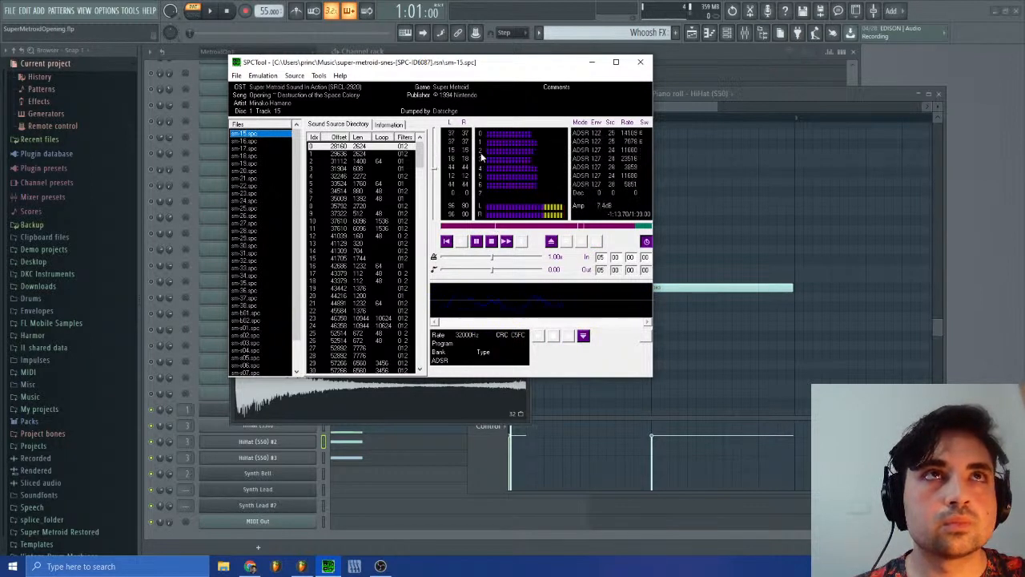
{"action": "left_click", "coordinate": [493, 242]}
{"action": "left_click", "coordinate": [464, 242]}
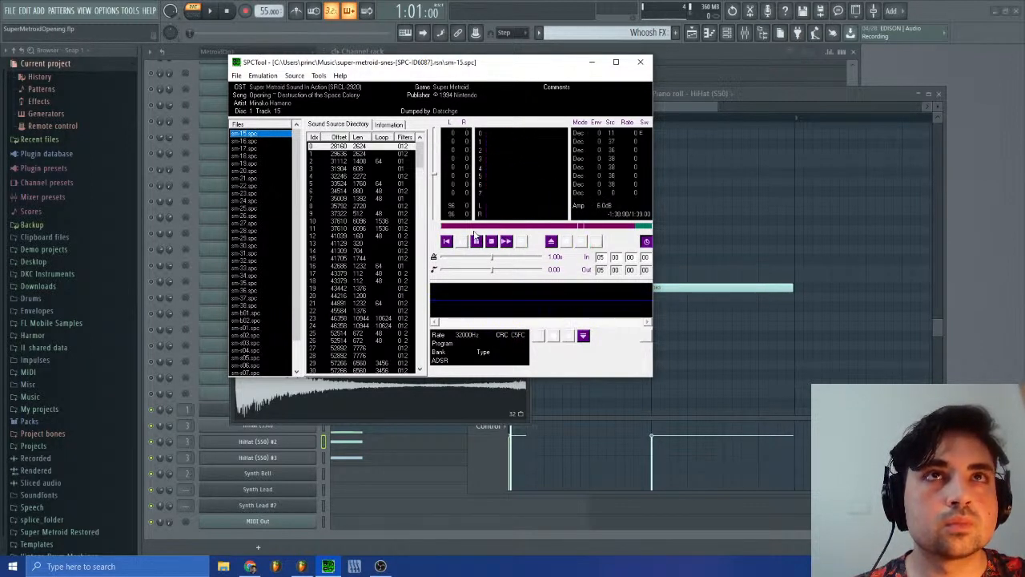
{"action": "left_click", "coordinate": [490, 227]}
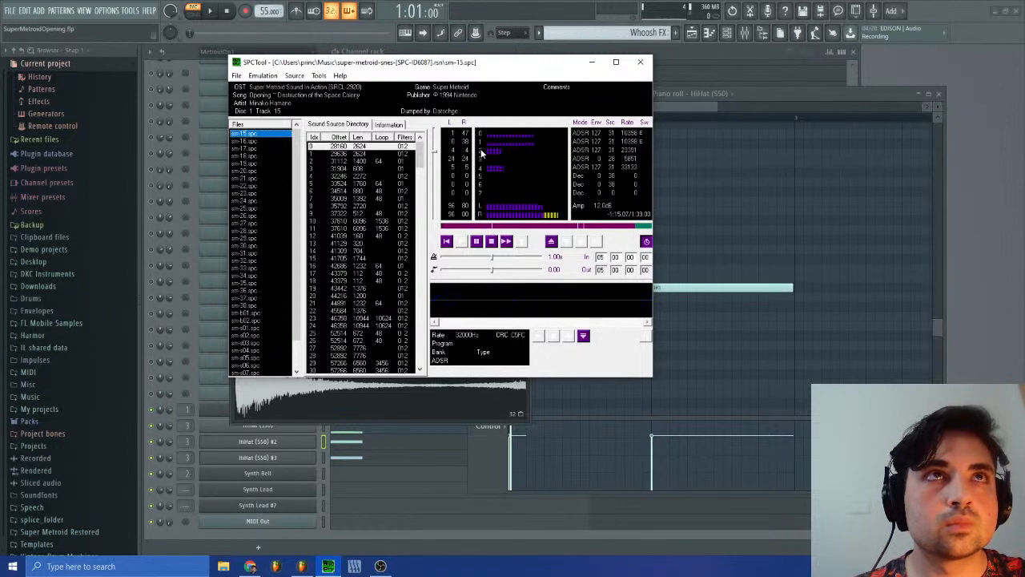
{"action": "left_click", "coordinate": [477, 242]}
Step: Return to FL Studio and play the Whoosh FX pattern from bar 2 to audition the D#3 note
{"action": "left_click", "coordinate": [850, 95]}
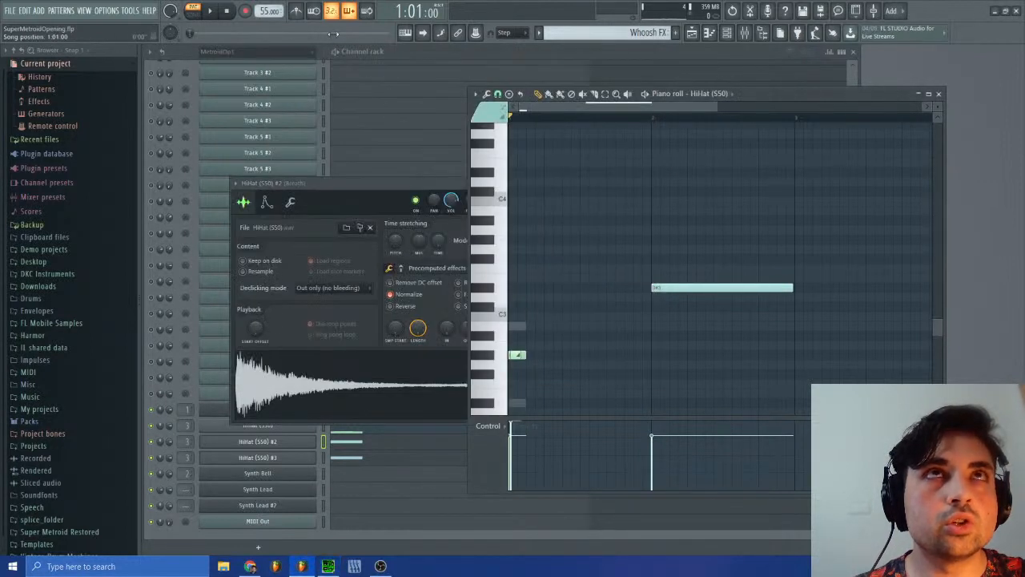
{"action": "left_click", "coordinate": [212, 12]}
{"action": "left_click", "coordinate": [652, 116]}
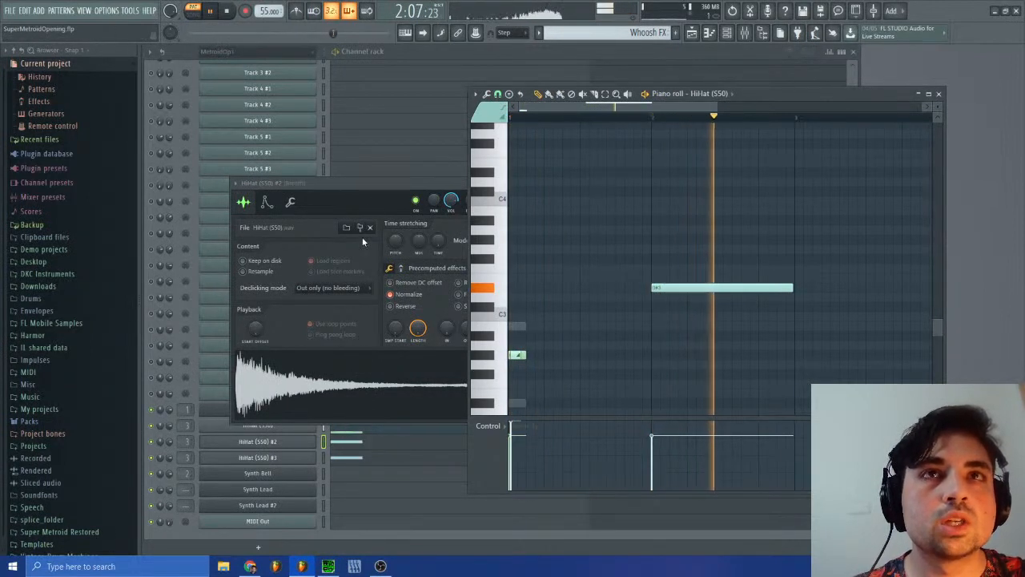
{"action": "left_click", "coordinate": [379, 189]}
Step: Clone the HiHat (S50) #3 channel
{"action": "right_click", "coordinate": [284, 459]}
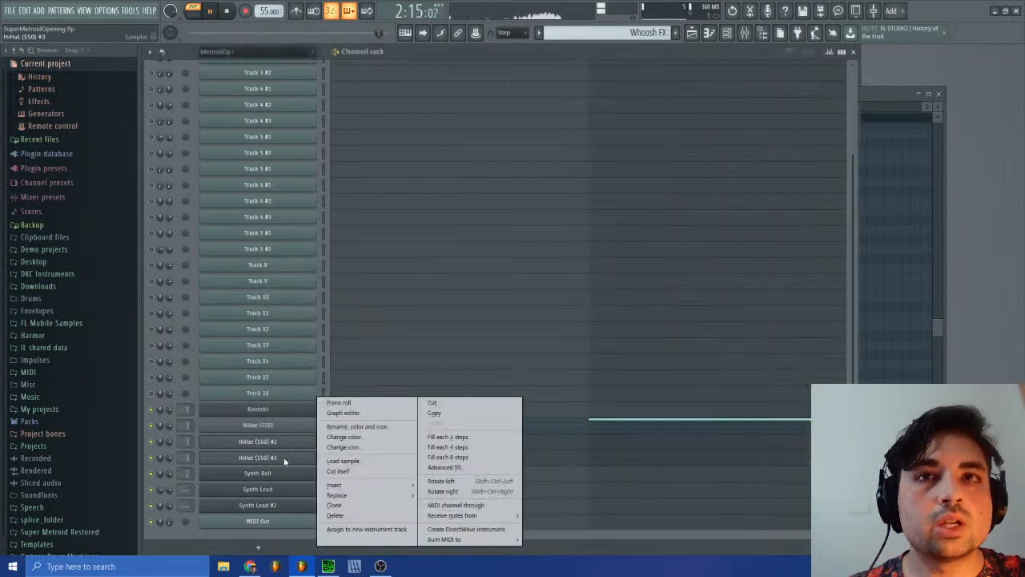
{"action": "right_click", "coordinate": [284, 459]}
{"action": "left_click", "coordinate": [333, 505]}
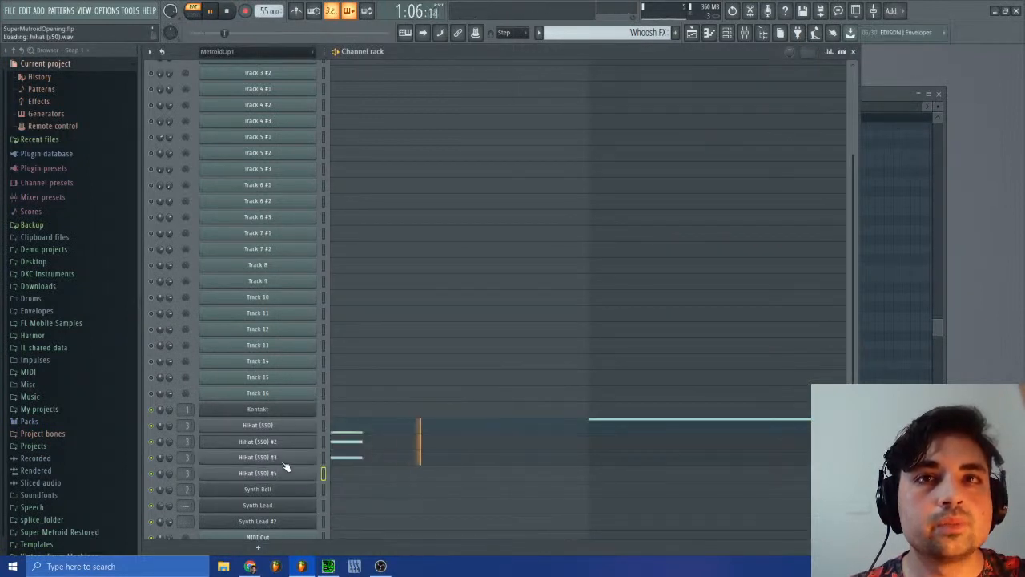
Step: Move the D#3 note in bar 2 from HiHat (S50) to the HiHat (S50) #4 channel
{"action": "left_click", "coordinate": [592, 427]}
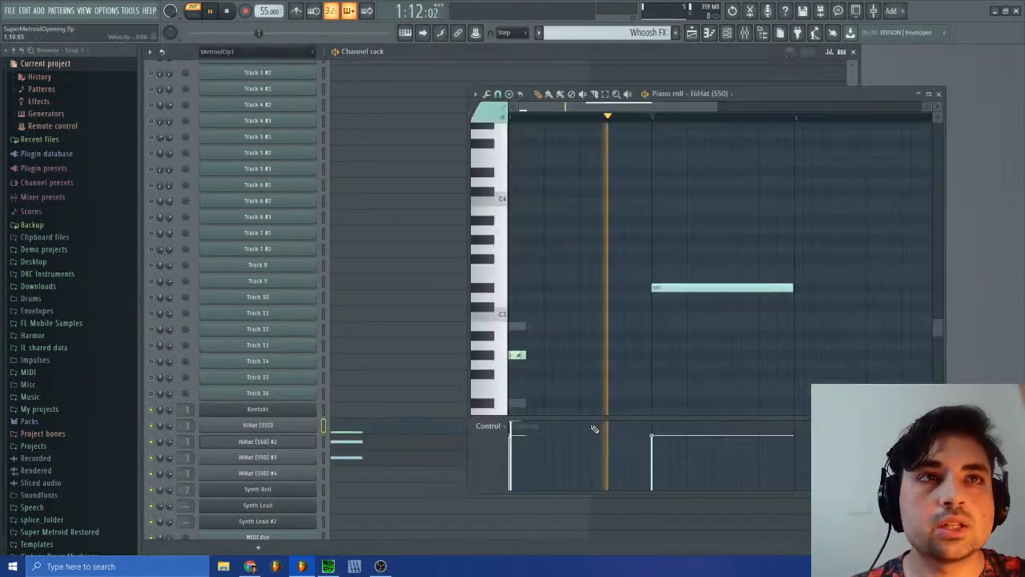
{"action": "right_click", "coordinate": [696, 288]}
{"action": "left_click", "coordinate": [366, 472]}
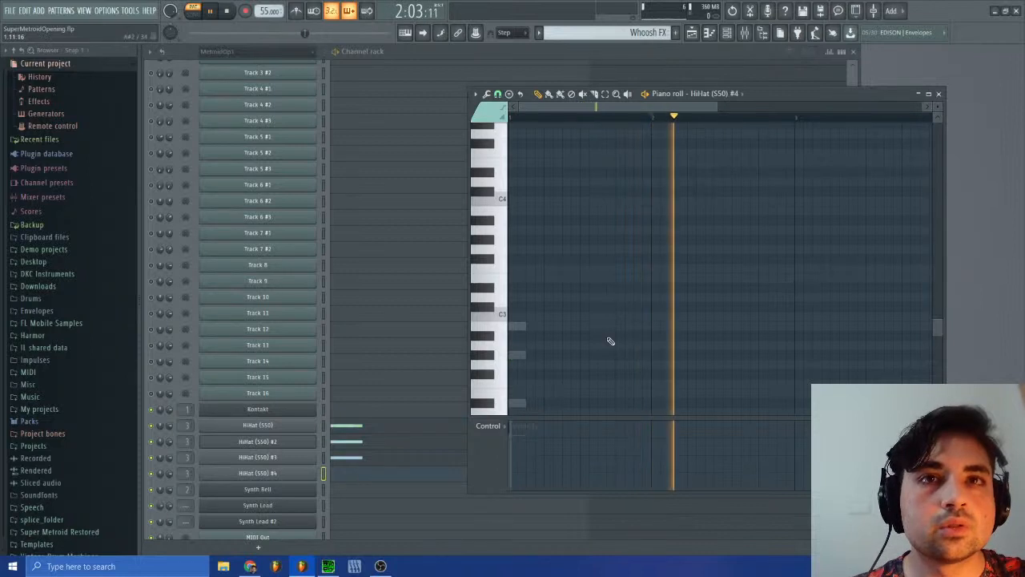
{"action": "left_click", "coordinate": [653, 288]}
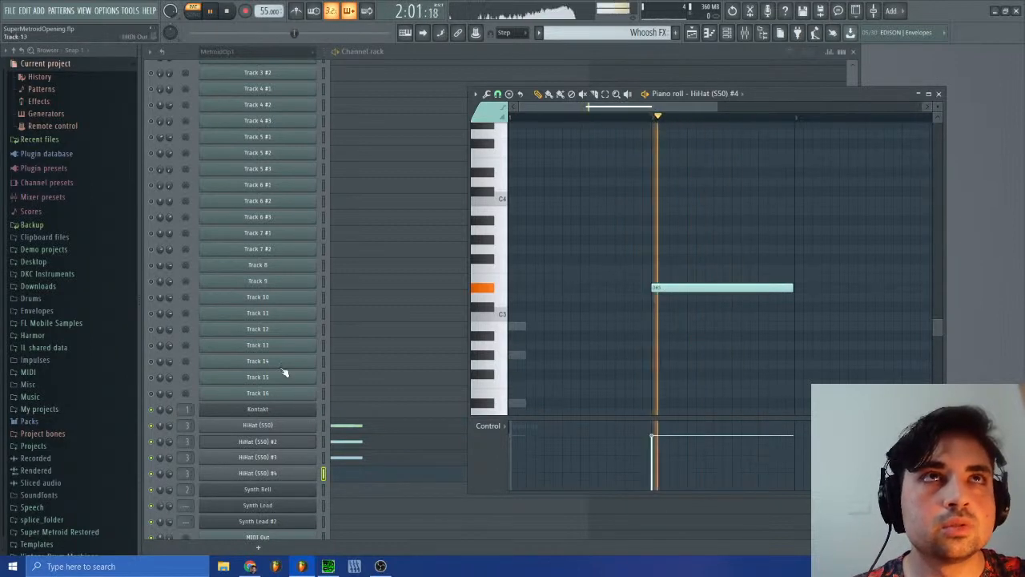
Step: Raise the volume envelope release of HiHat (S50) #4 and shorten its bar 2 note to about one beat at D#2
{"action": "left_click", "coordinate": [260, 474]}
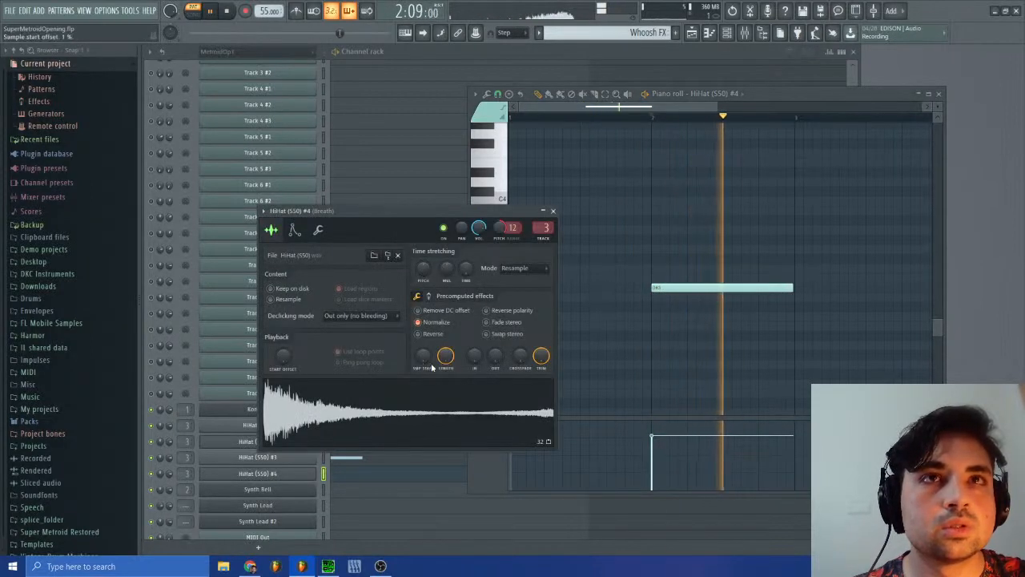
{"action": "left_click", "coordinate": [295, 230]}
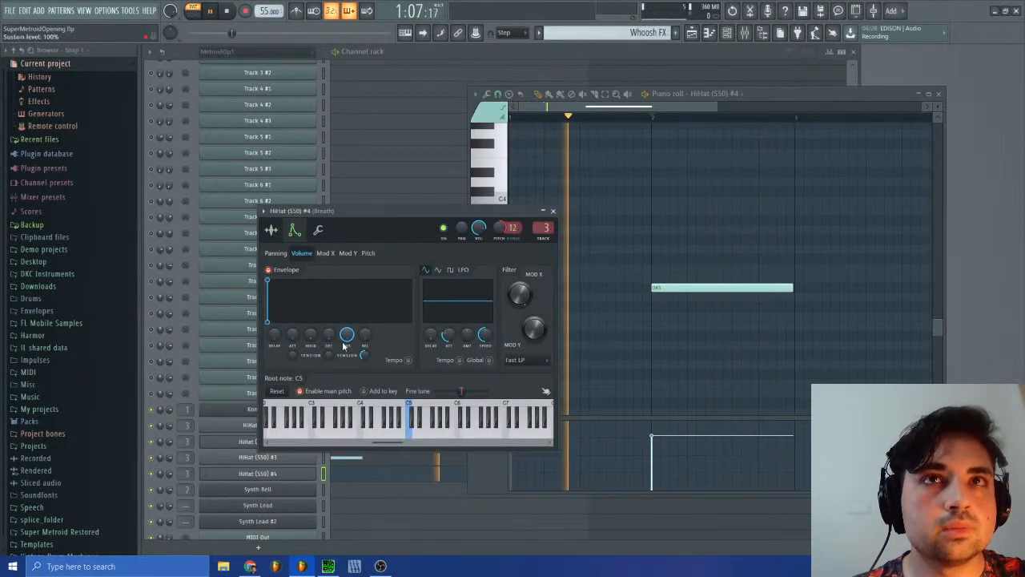
{"action": "left_click_drag", "start_coordinate": [365, 335], "coordinate": [366, 276]}
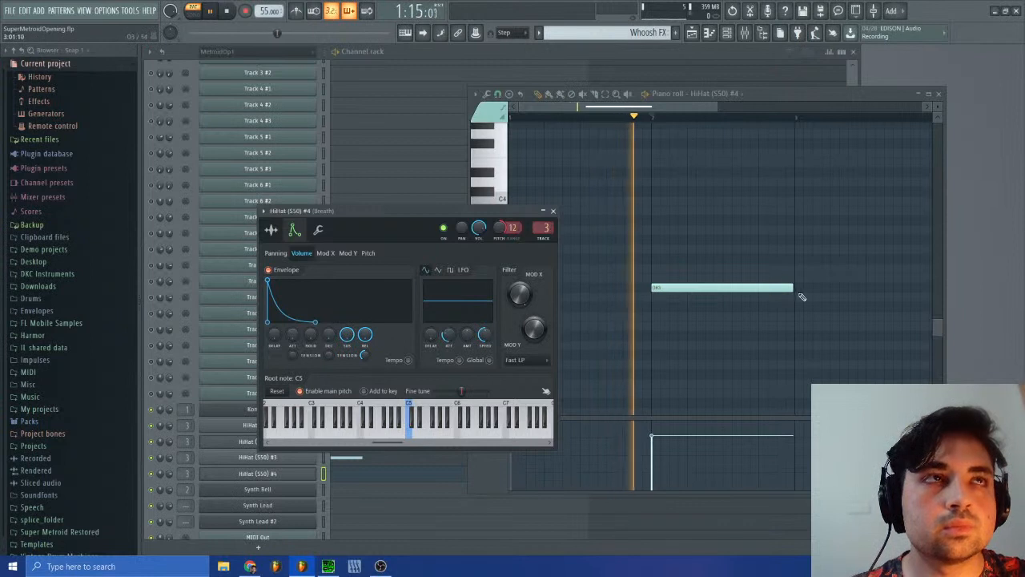
{"action": "left_click_drag", "start_coordinate": [792, 288], "coordinate": [671, 410]}
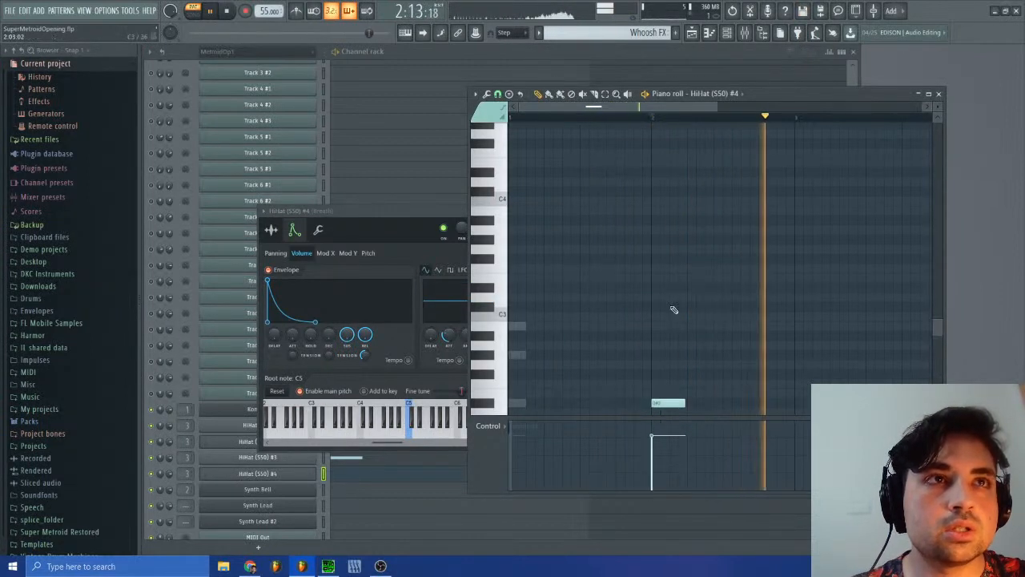
{"action": "left_click", "coordinate": [654, 117]}
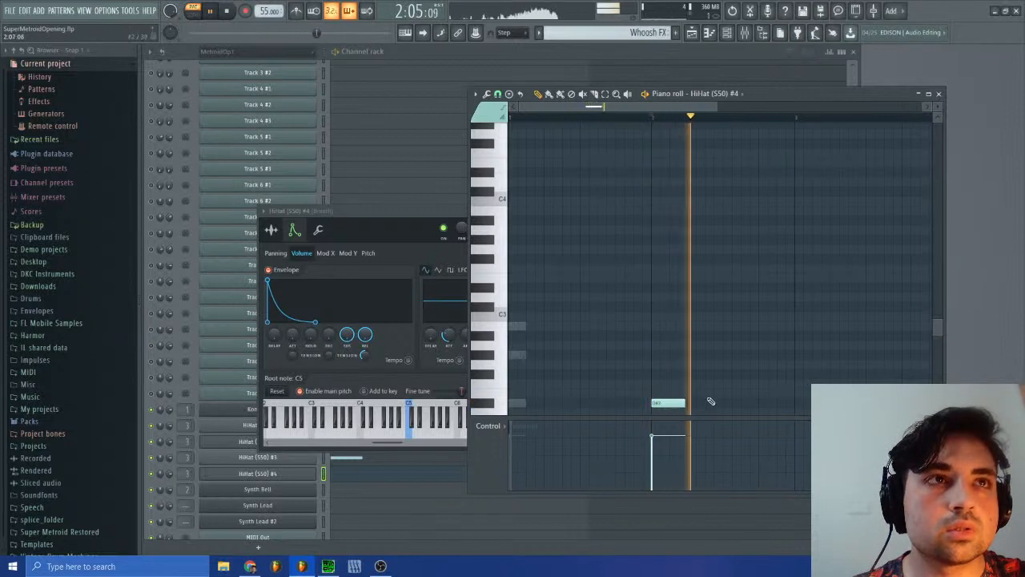
Step: Add a fade-out to the HiHat (S50) #4 sample, audition it from bar 2, and stop playback
{"action": "left_click", "coordinate": [272, 231]}
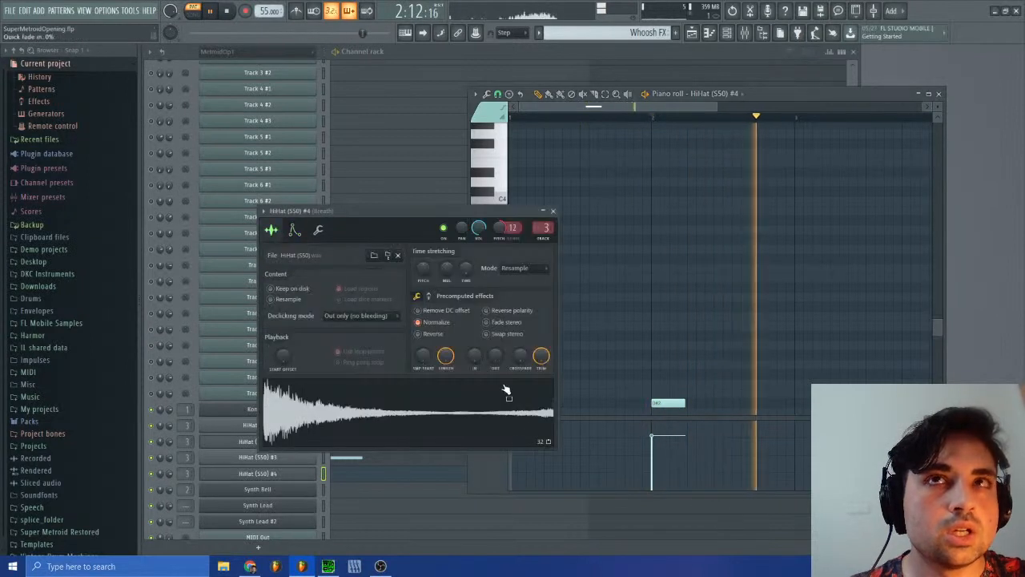
{"action": "left_click_drag", "start_coordinate": [495, 357], "coordinate": [495, 334]}
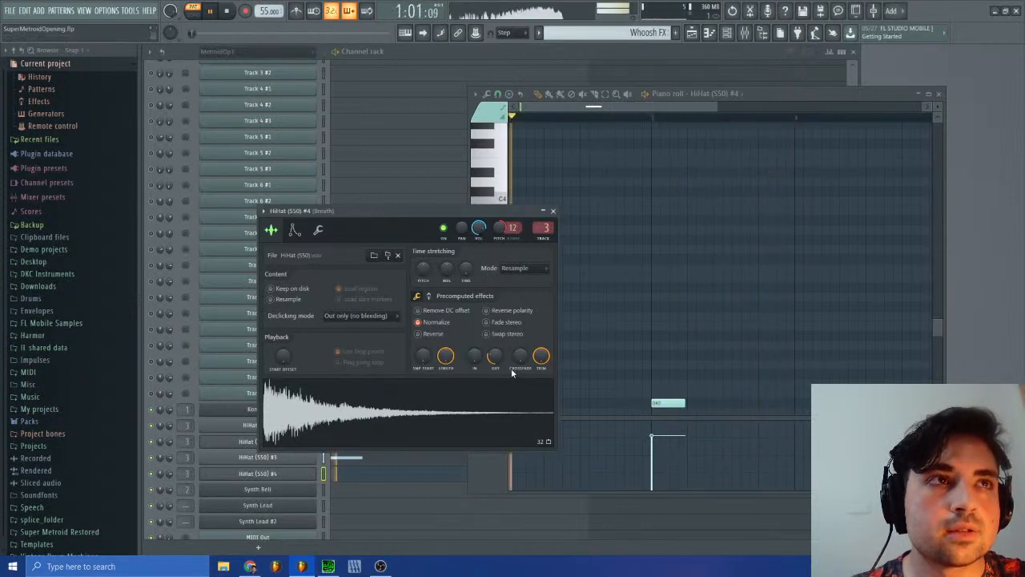
{"action": "left_click", "coordinate": [653, 118]}
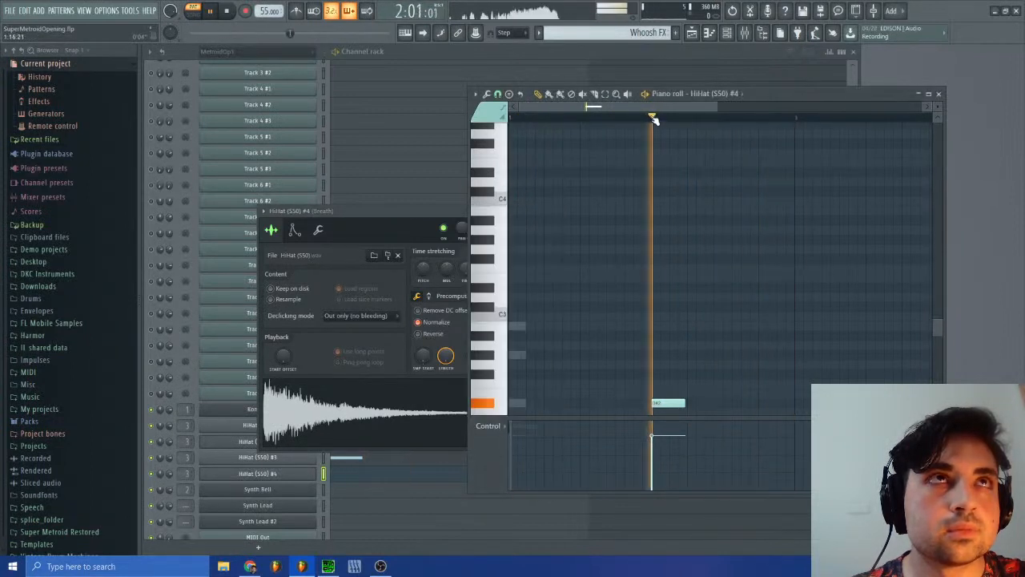
{"action": "left_click", "coordinate": [228, 12]}
Step: Switch to SPCTool, replay several earlier and later passages of sm-15.spc to study the original whoosh, and pause it
{"action": "left_click", "coordinate": [328, 566]}
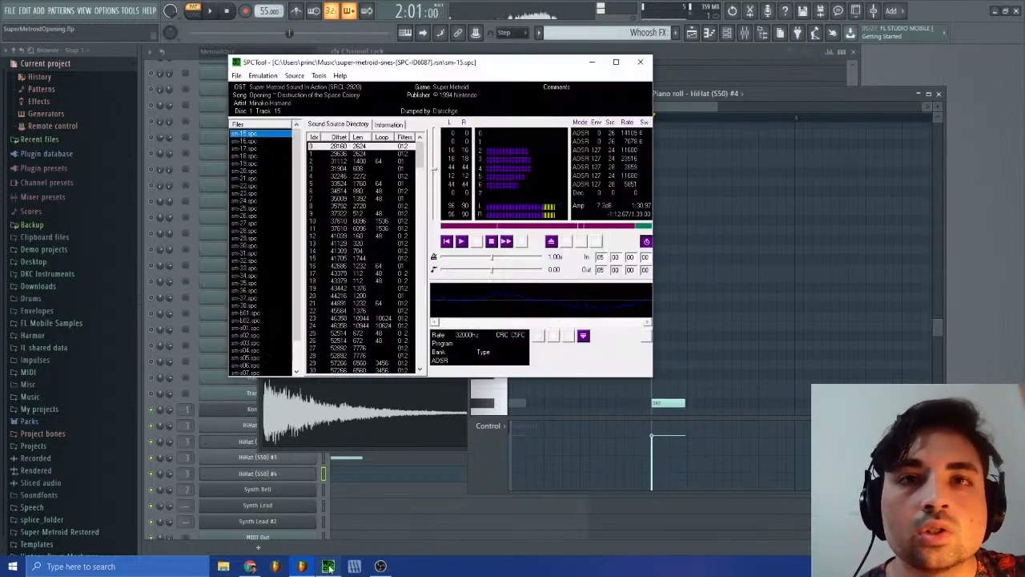
{"action": "left_click", "coordinate": [476, 241]}
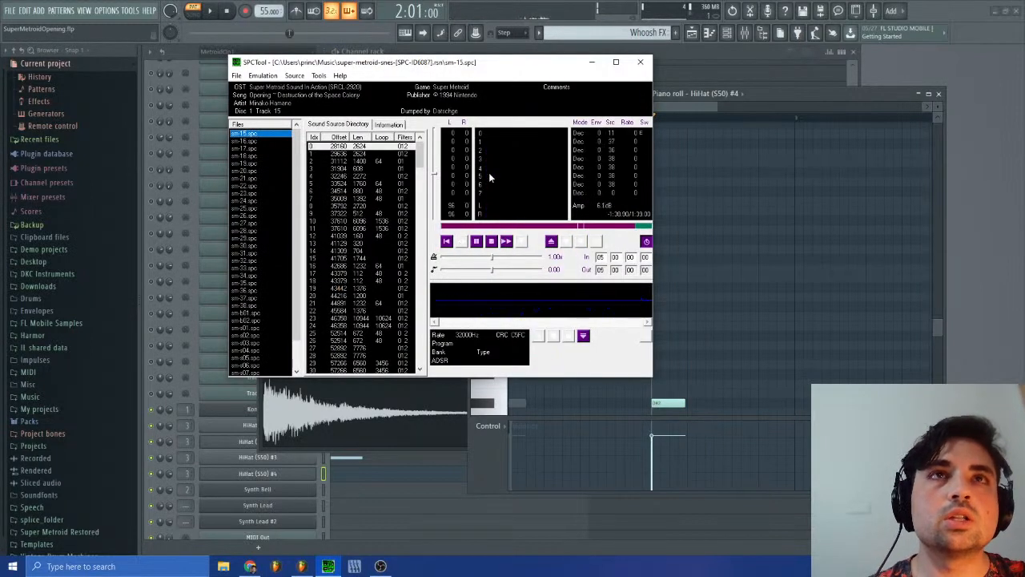
{"action": "left_click", "coordinate": [466, 226]}
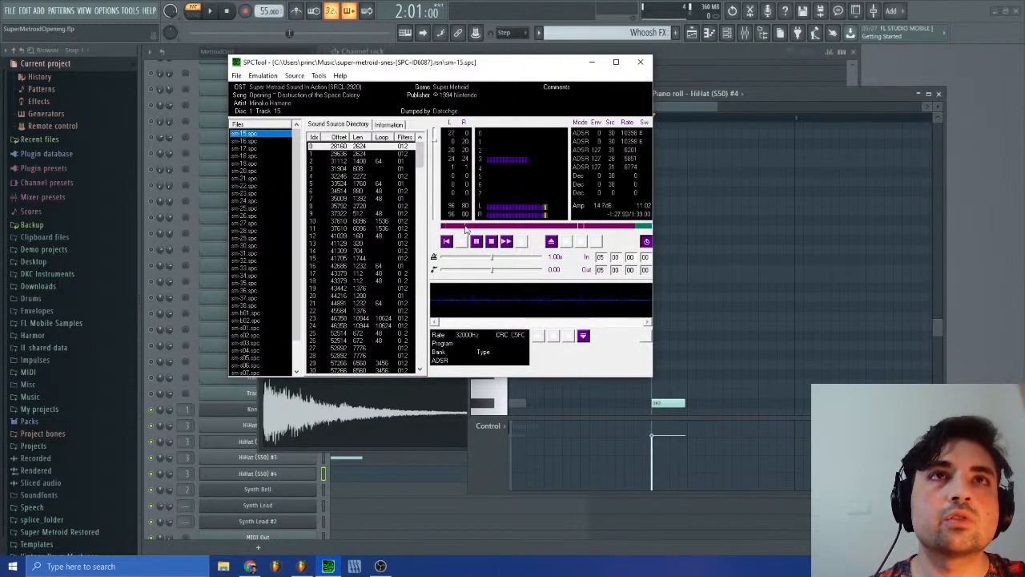
{"action": "left_click", "coordinate": [491, 241]}
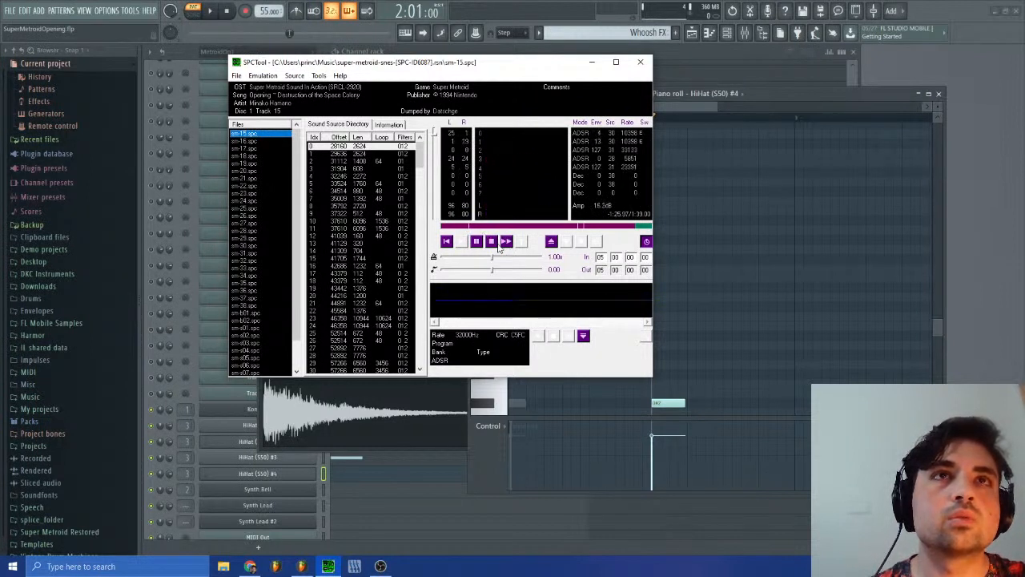
{"action": "left_click", "coordinate": [462, 228]}
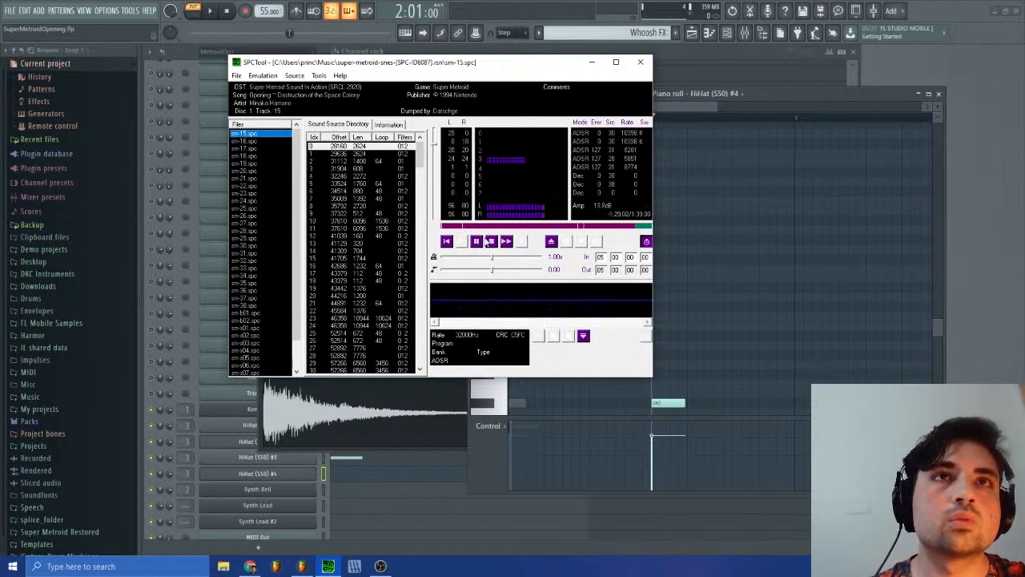
{"action": "left_click", "coordinate": [491, 241]}
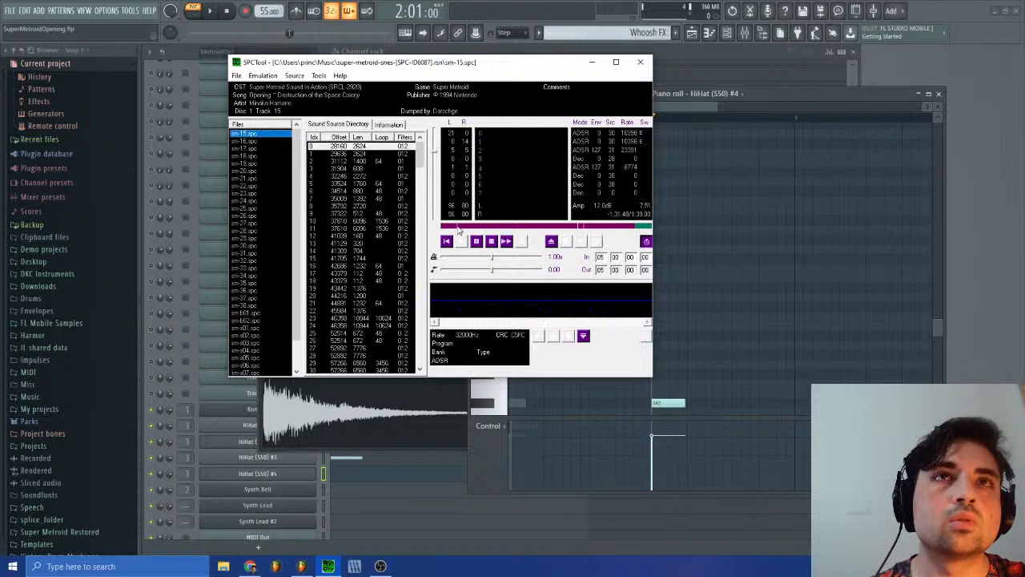
{"action": "left_click", "coordinate": [476, 241]}
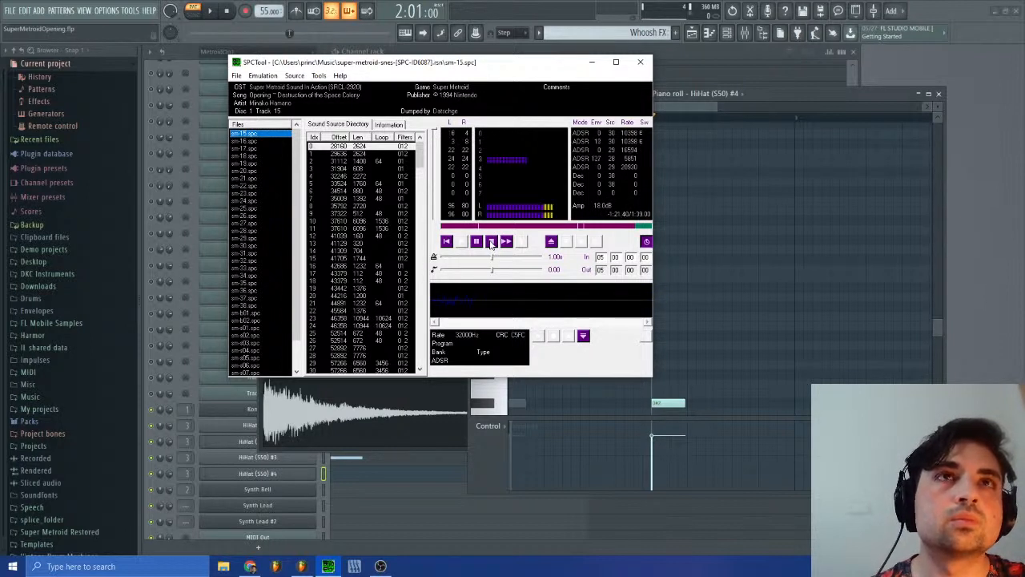
{"action": "left_click", "coordinate": [491, 242]}
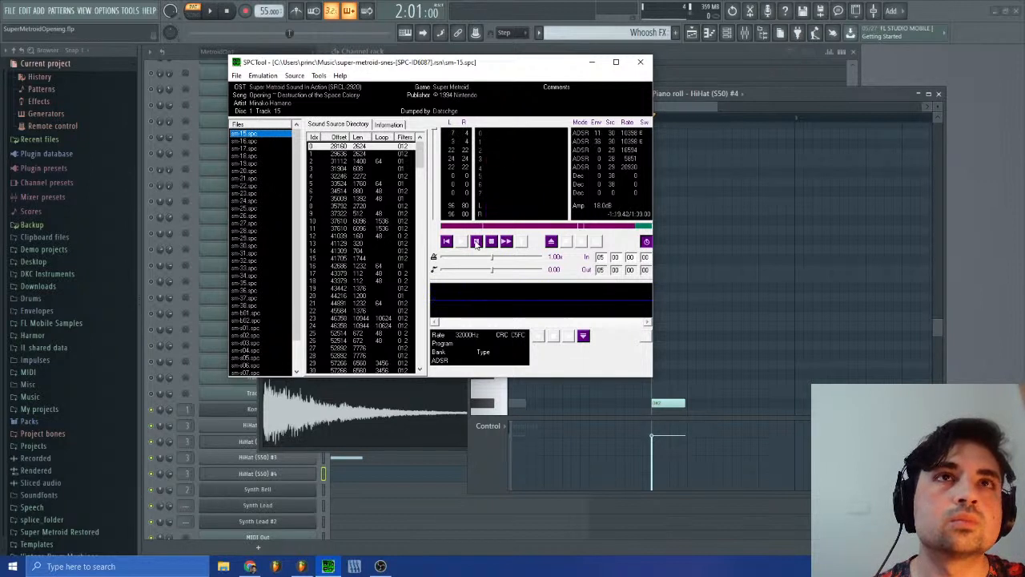
{"action": "left_click", "coordinate": [477, 242]}
Step: Return to FL Studio, audition the D#2 note from bar 2, and bring the HiHat (S50) #4 channel settings forward
{"action": "left_click", "coordinate": [712, 104]}
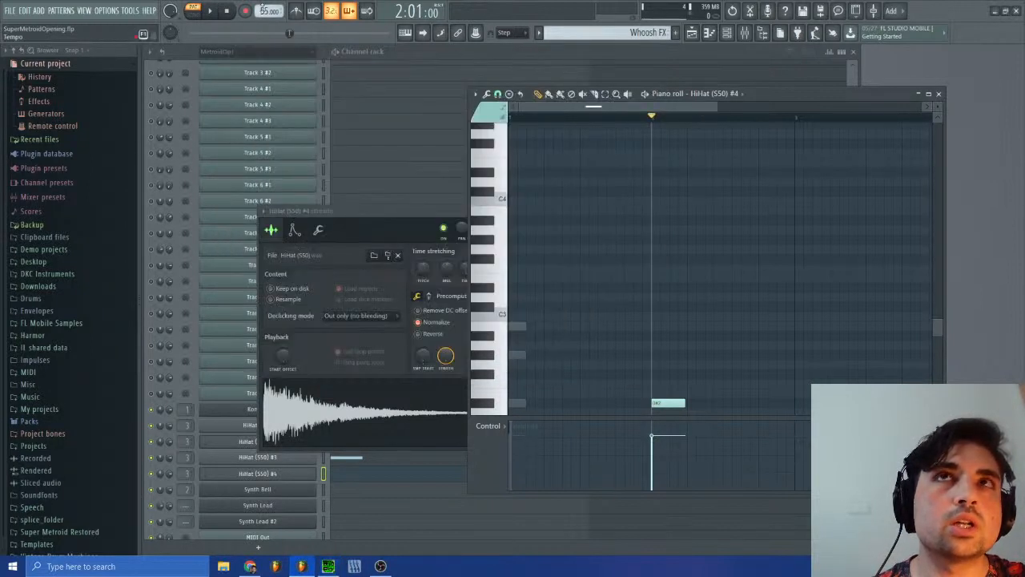
{"action": "left_click", "coordinate": [210, 10]}
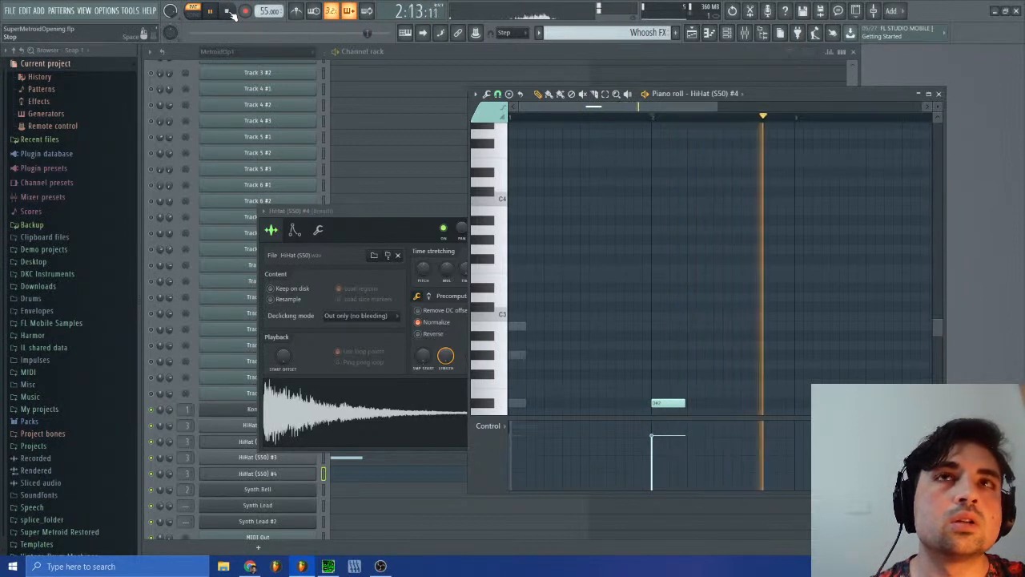
{"action": "left_click", "coordinate": [229, 11]}
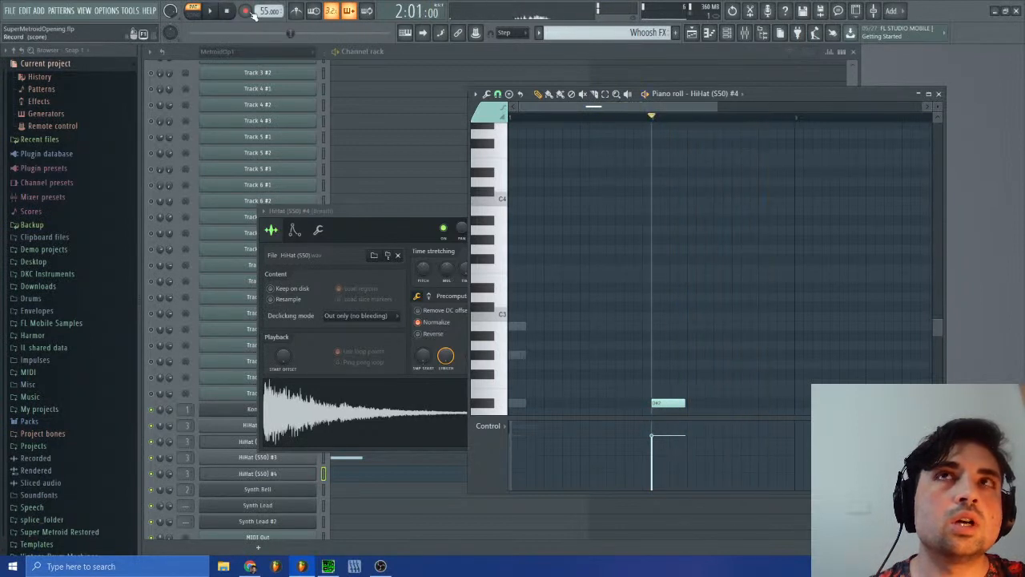
{"action": "left_click", "coordinate": [403, 212]}
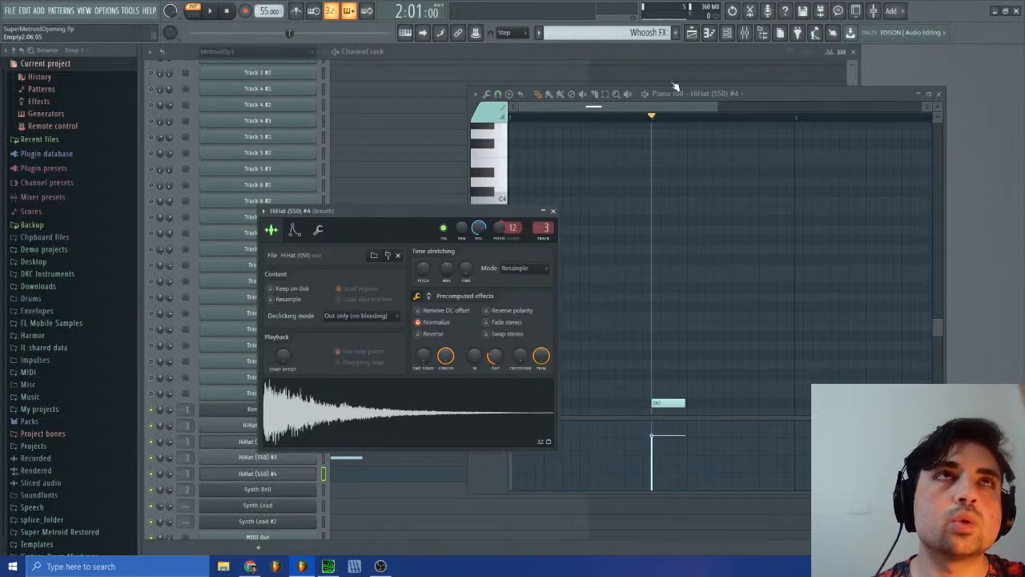
Step: Open the playlist and place a Whoosh FX clip on Track 2 shortly before bar 3
{"action": "left_click", "coordinate": [692, 35]}
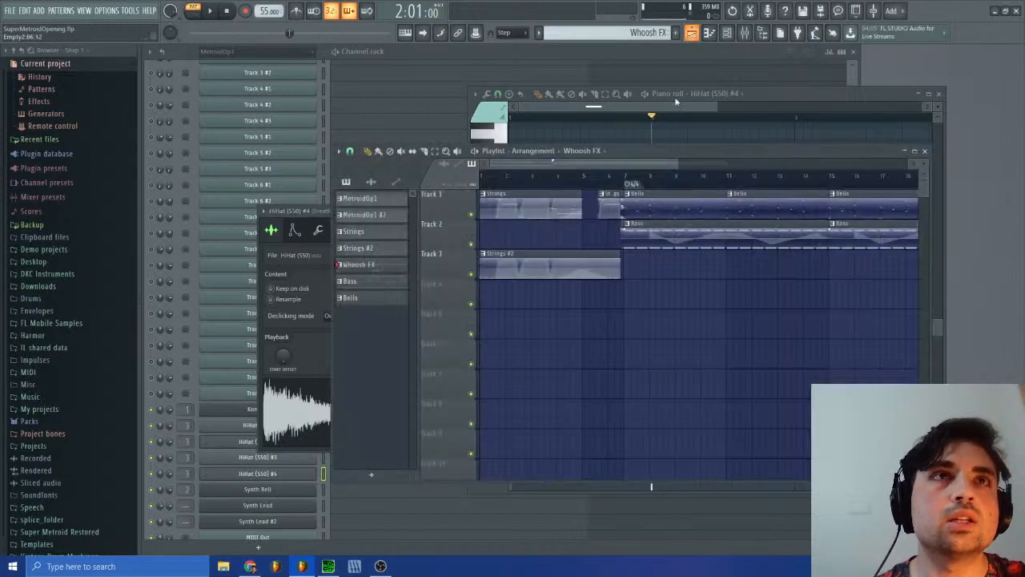
{"action": "left_click", "coordinate": [515, 238]}
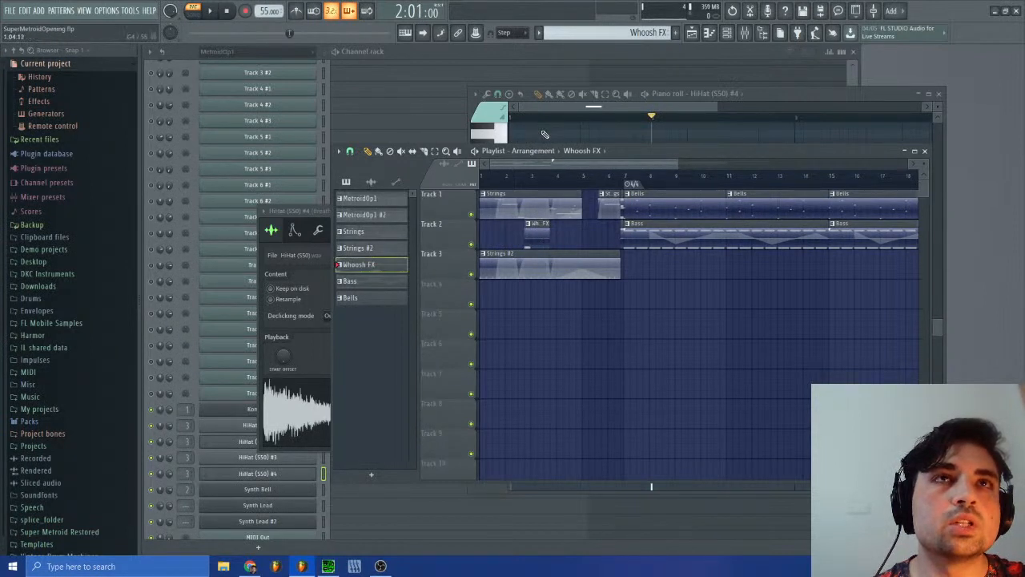
Step: Select the MetroidOp1 #2 pattern, close the piano roll and HiHat (S50) #4 settings, and move the playlist below the MIDI tracks
{"action": "left_click", "coordinate": [612, 32]}
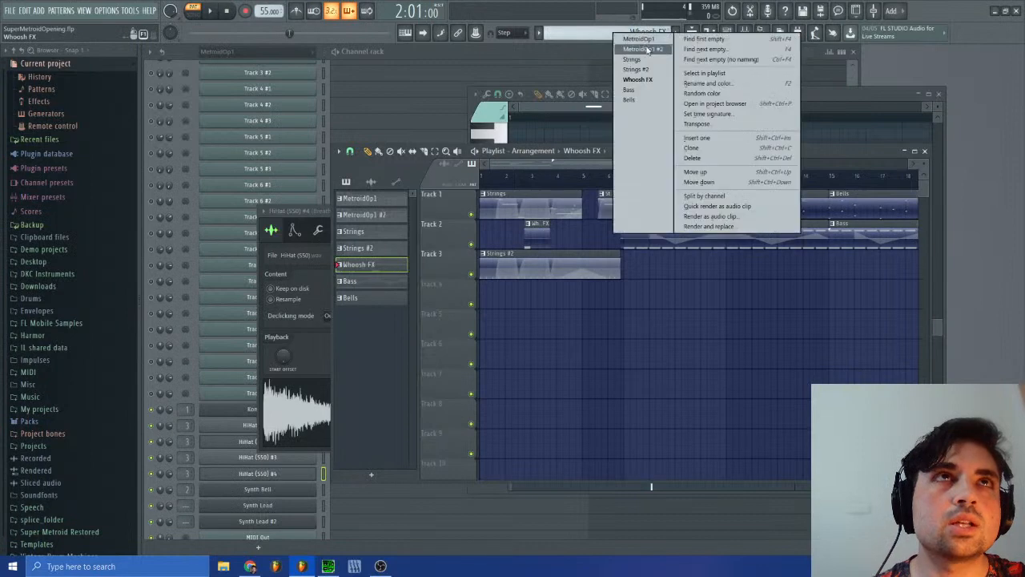
{"action": "left_click", "coordinate": [635, 41]}
{"action": "left_click", "coordinate": [940, 95]}
{"action": "left_click_drag", "start_coordinate": [883, 148], "coordinate": [845, 360]}
{"action": "left_click", "coordinate": [555, 211]}
{"action": "left_click", "coordinate": [555, 211]}
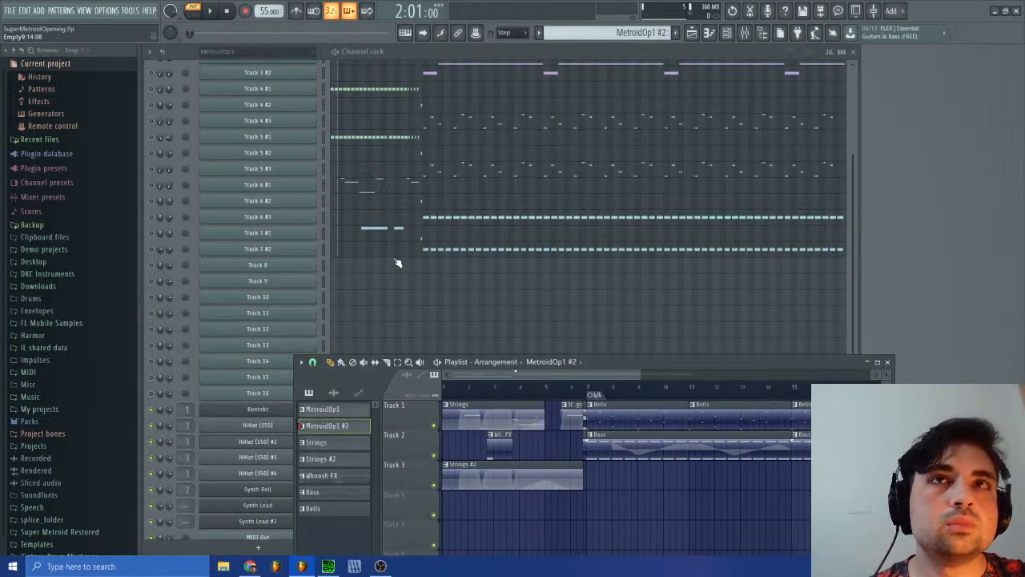
Step: Examine the Track 7 #1 and Track 4 #1 notes in the piano roll, including the ghost notes from bar 1 through bar 7
{"action": "left_click", "coordinate": [365, 239]}
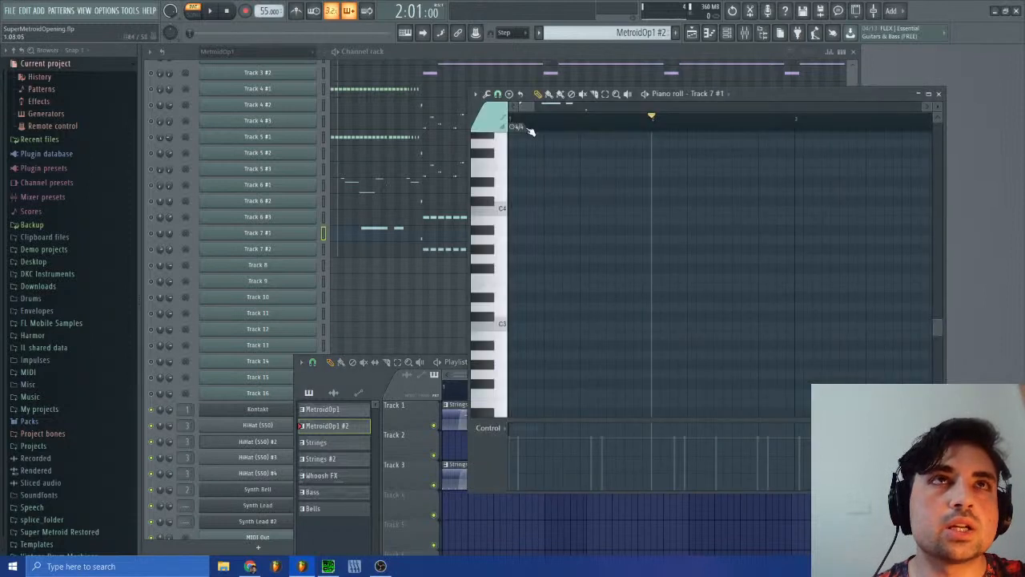
{"action": "left_click_drag", "start_coordinate": [532, 107], "coordinate": [550, 110]}
{"action": "scroll", "coordinate": [604, 307], "scroll_direction": "down", "scroll_amount": 4}
{"action": "scroll", "coordinate": [594, 311], "scroll_direction": "up", "scroll_amount": 7}
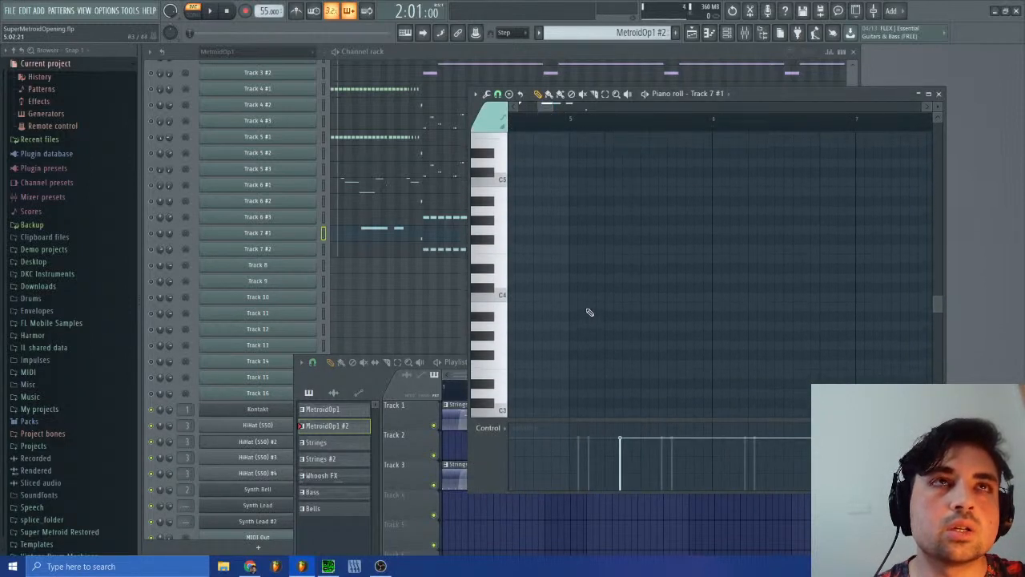
{"action": "scroll", "coordinate": [593, 313], "scroll_direction": "up", "scroll_amount": 5}
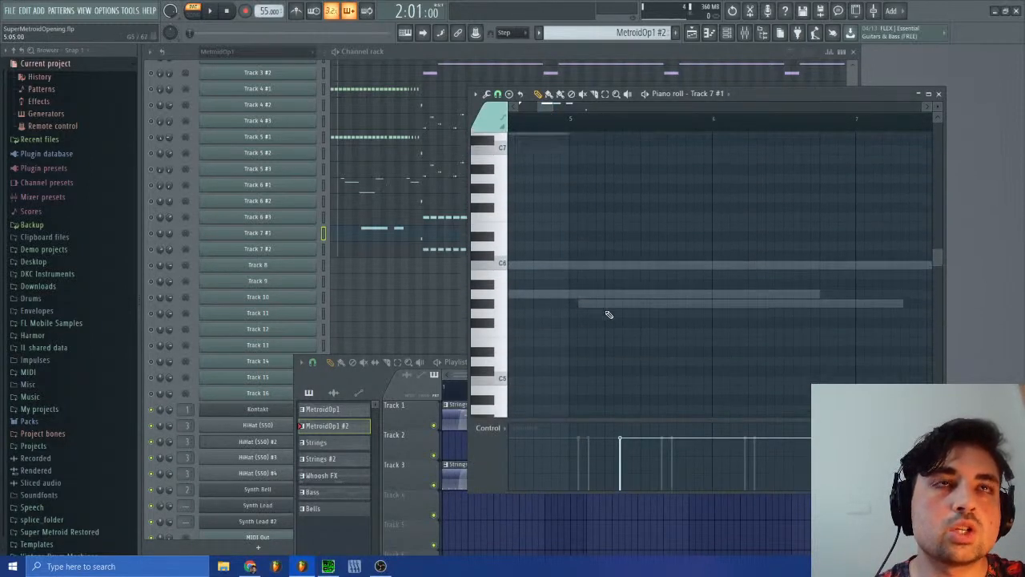
{"action": "scroll", "coordinate": [609, 315], "scroll_direction": "down", "scroll_amount": 1}
{"action": "left_click", "coordinate": [360, 93]}
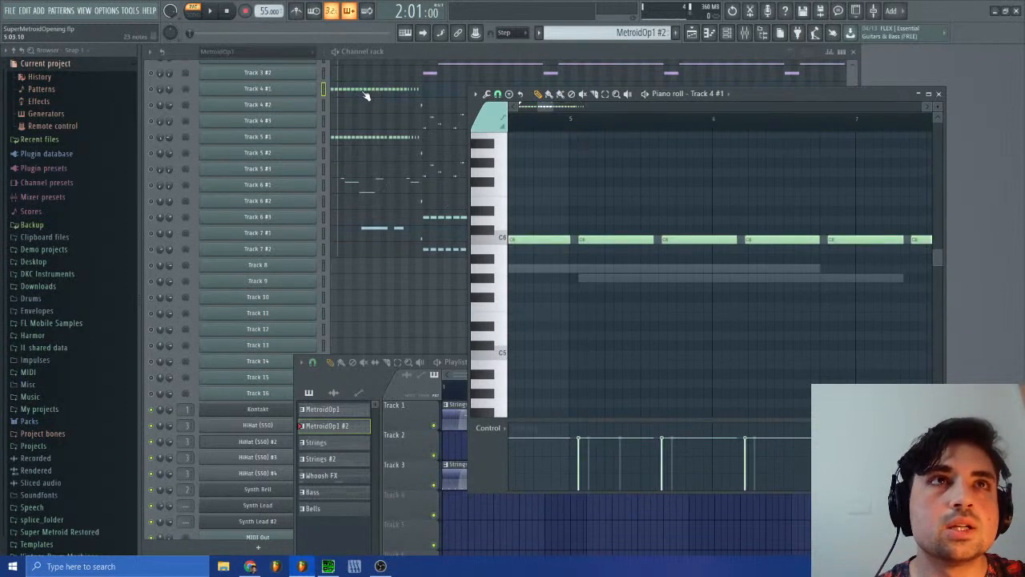
{"action": "scroll", "coordinate": [652, 245], "scroll_direction": "up", "scroll_amount": 5}
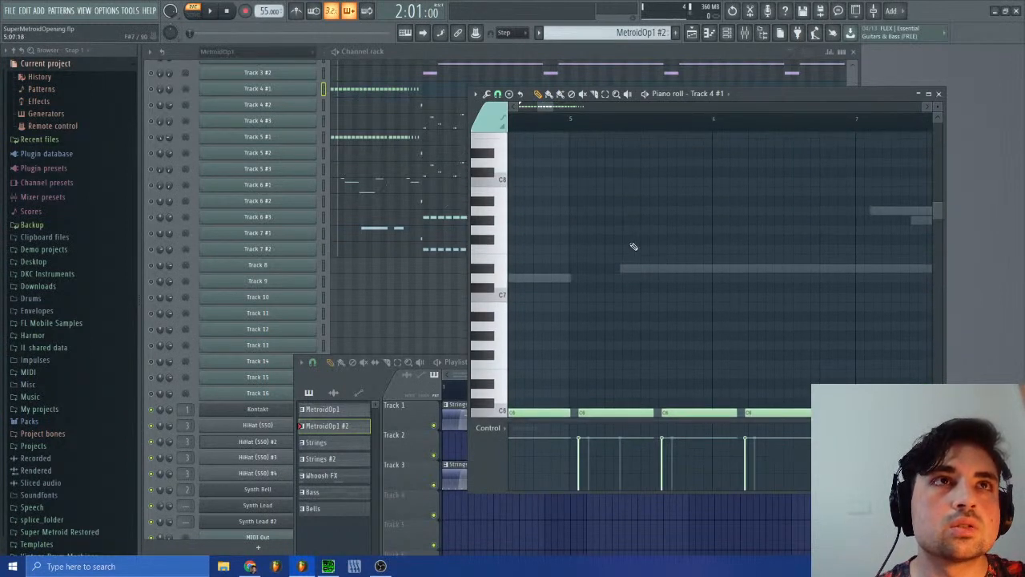
{"action": "scroll", "coordinate": [627, 331], "scroll_direction": "down", "scroll_amount": 2}
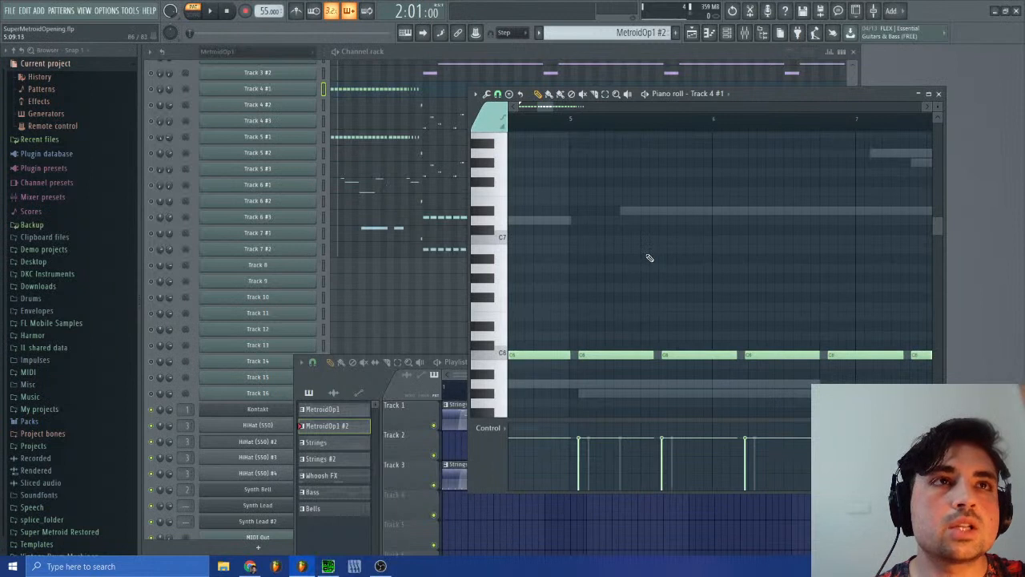
{"action": "left_click_drag", "start_coordinate": [540, 105], "coordinate": [517, 106]}
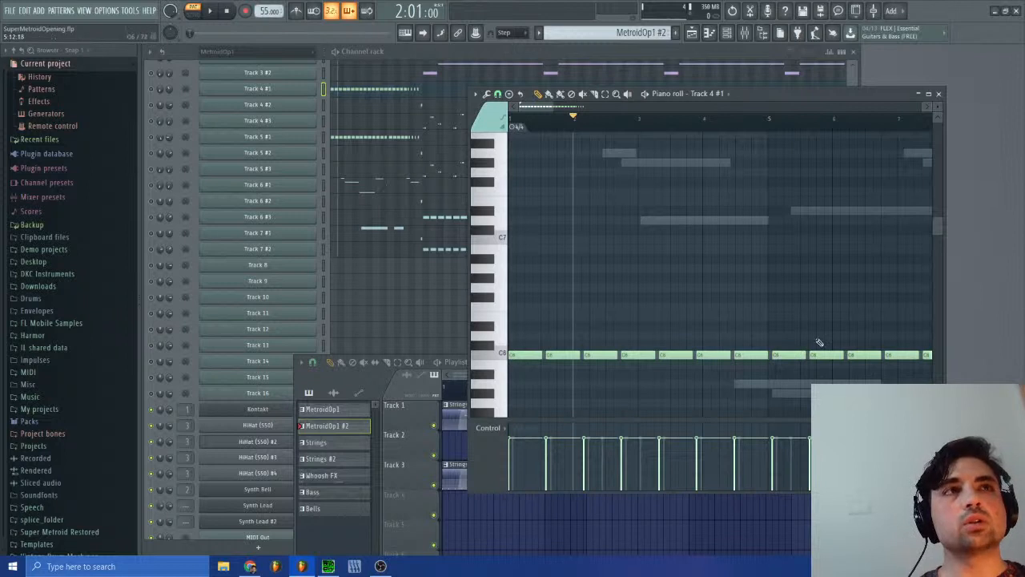
Step: Close the piano roll, return to the Whoosh FX pattern, and shift its Track 2 clip to start at 2:15:00
{"action": "left_click", "coordinate": [940, 95]}
{"action": "left_click", "coordinate": [651, 33]}
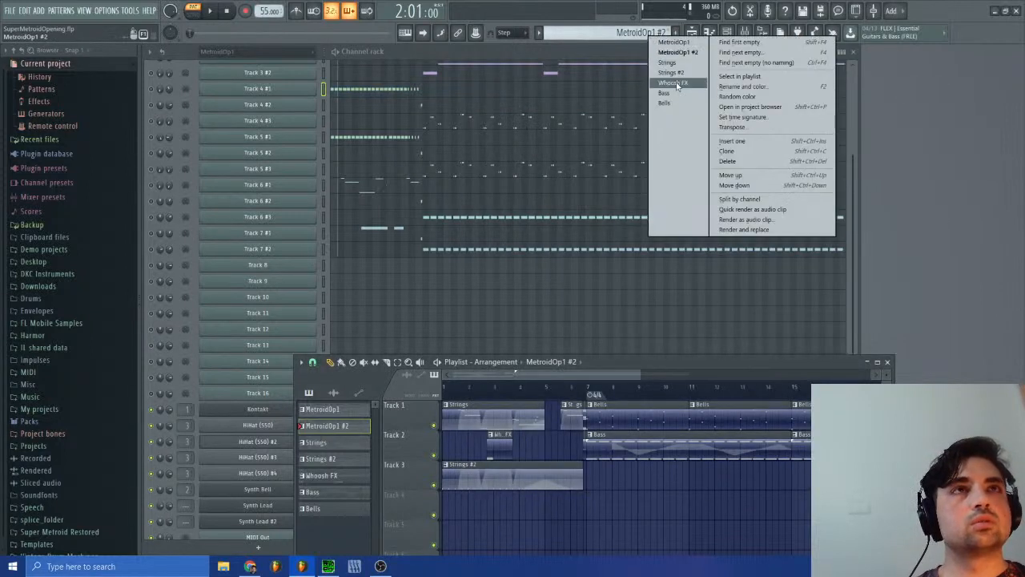
{"action": "left_click", "coordinate": [699, 33]}
{"action": "left_click", "coordinate": [699, 33]}
{"action": "left_click", "coordinate": [698, 33]}
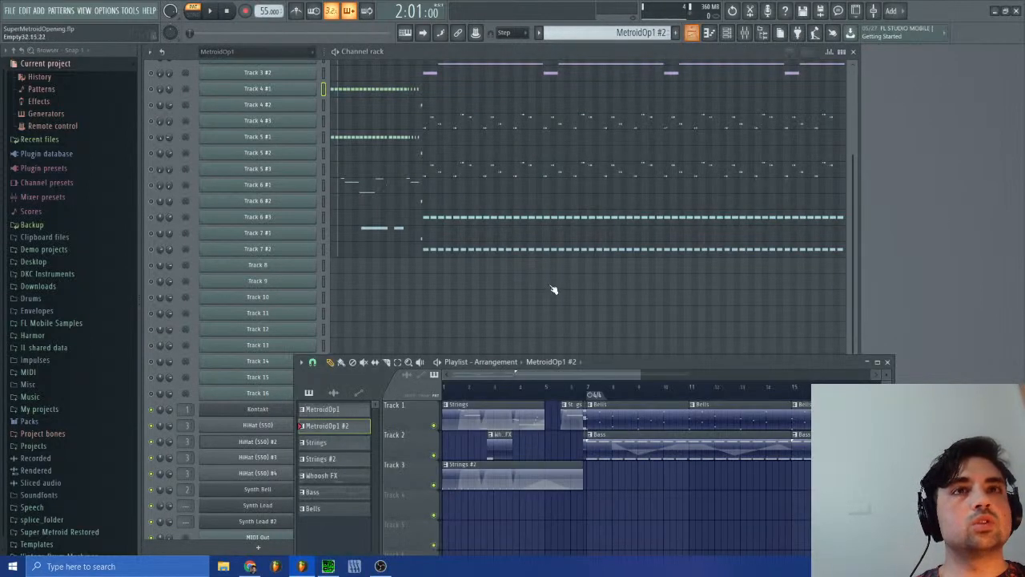
{"action": "left_click", "coordinate": [503, 449]}
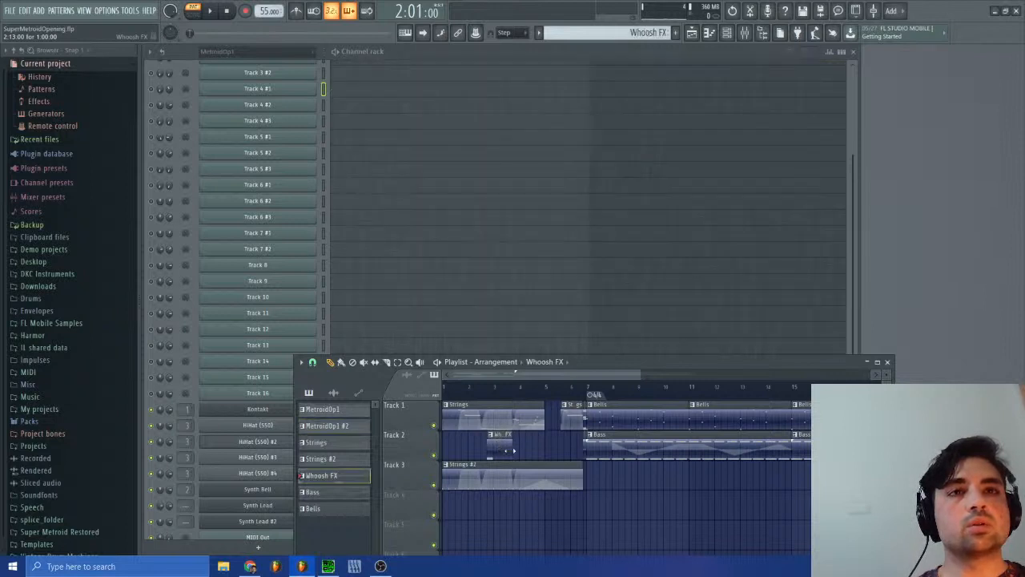
{"action": "left_click", "coordinate": [313, 365]}
{"action": "left_click", "coordinate": [325, 495]}
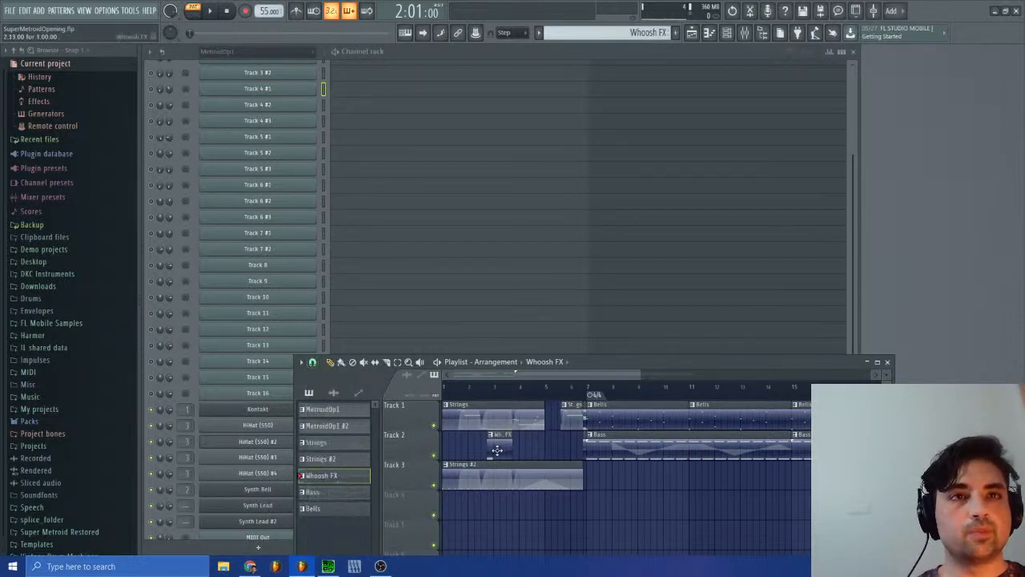
Step: Play the arrangement in song mode while examining the MetroidOp1 #2 pattern and its Track 5 #1 notes, and stop playback
{"action": "left_click", "coordinate": [194, 11]}
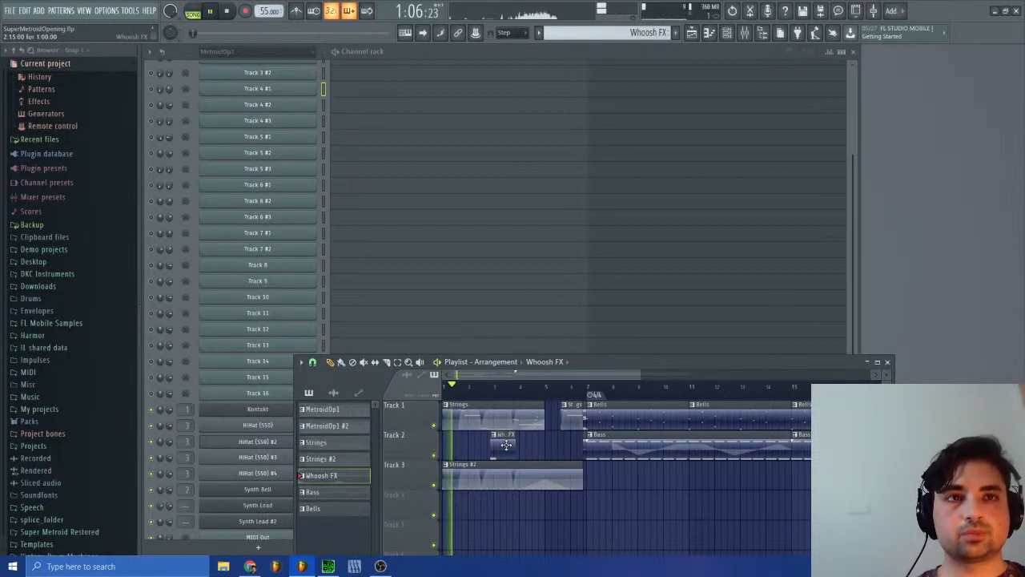
{"action": "left_click", "coordinate": [633, 30]}
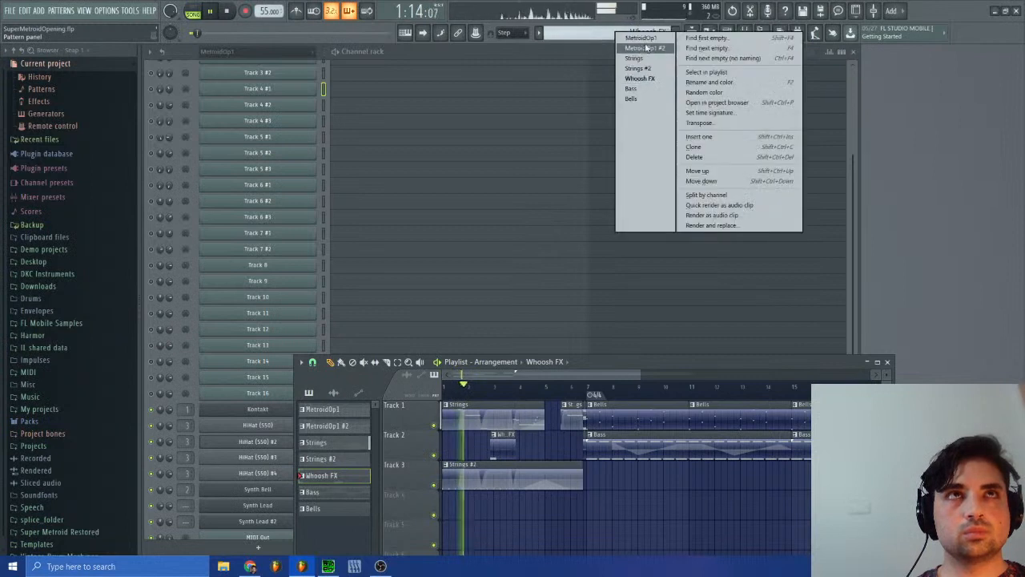
{"action": "left_click", "coordinate": [642, 52]}
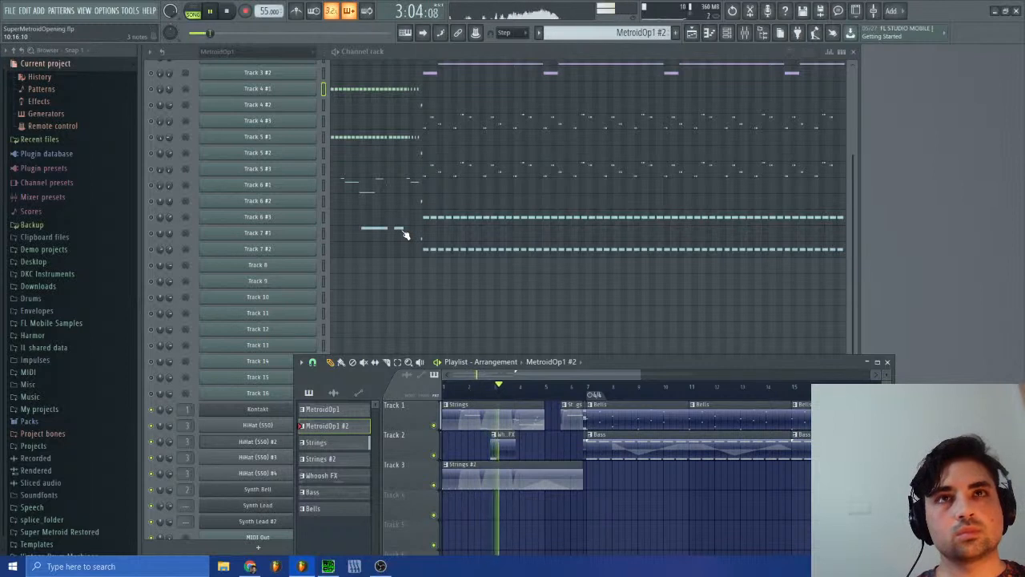
{"action": "scroll", "coordinate": [405, 237], "scroll_direction": "up", "scroll_amount": 5}
{"action": "scroll", "coordinate": [405, 238], "scroll_direction": "down", "scroll_amount": 3}
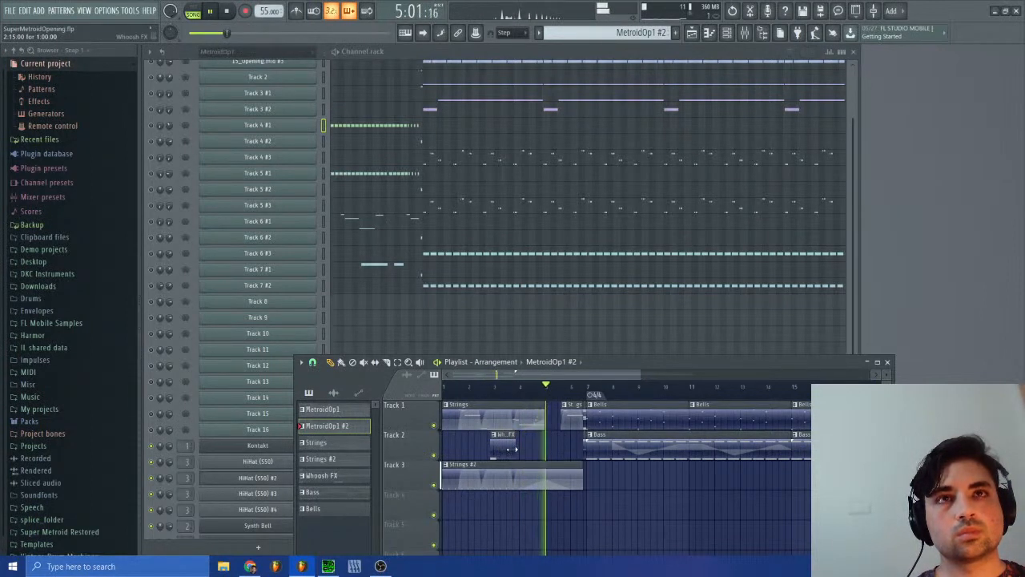
{"action": "left_click", "coordinate": [391, 177]}
{"action": "scroll", "coordinate": [632, 271], "scroll_direction": "up", "scroll_amount": 3}
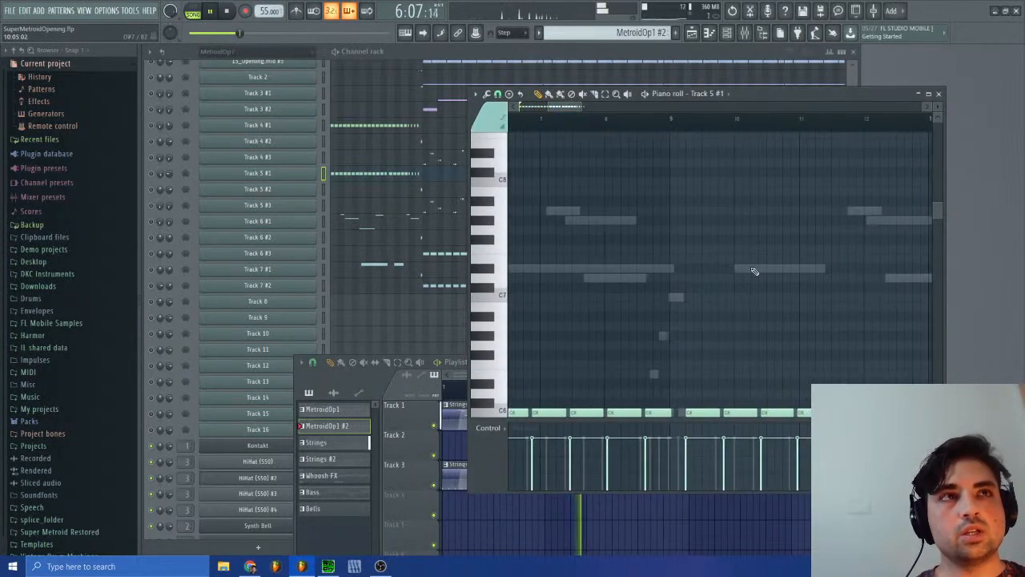
{"action": "scroll", "coordinate": [755, 270], "scroll_direction": "down", "scroll_amount": 2}
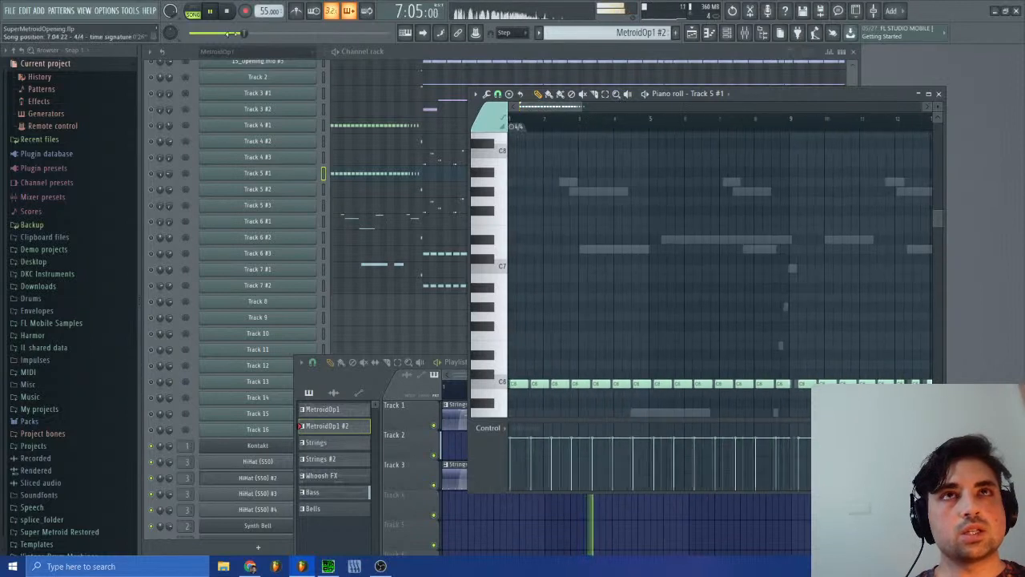
{"action": "left_click", "coordinate": [228, 11]}
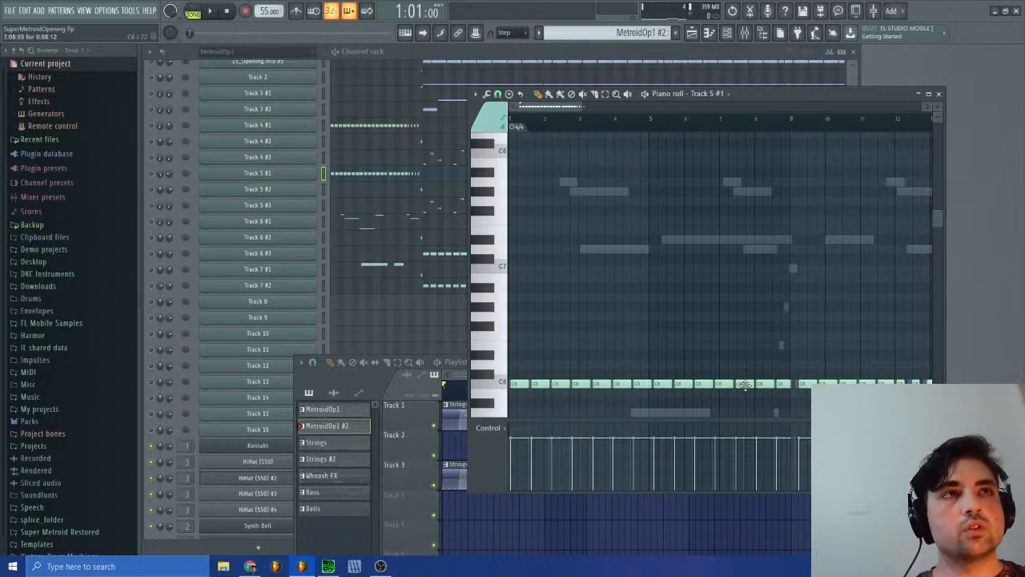
Step: Bring the playlist forward and place a second Whoosh FX clip on Track 2 shortly before bar 5
{"action": "left_click", "coordinate": [693, 32]}
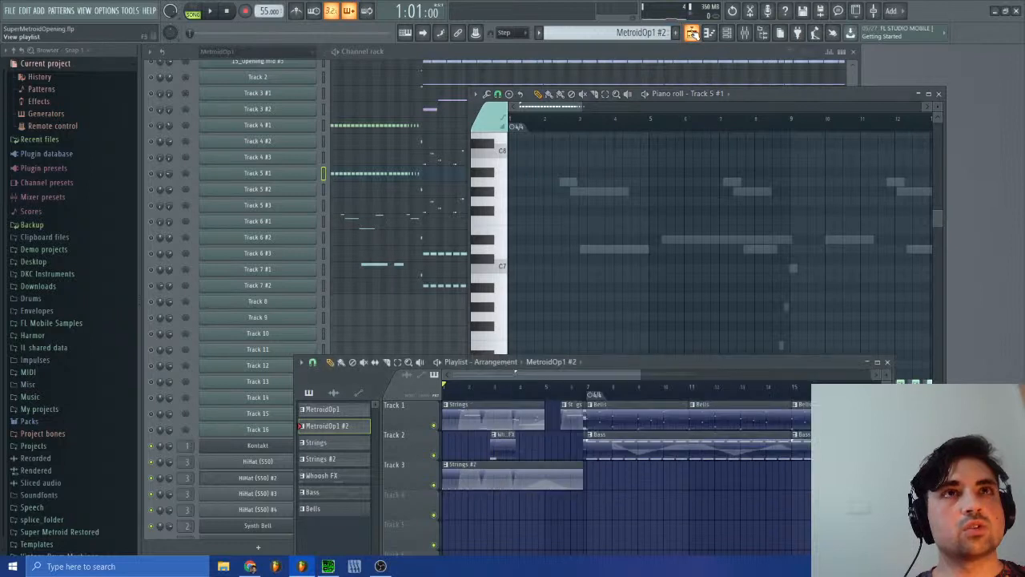
{"action": "left_click", "coordinate": [692, 32]}
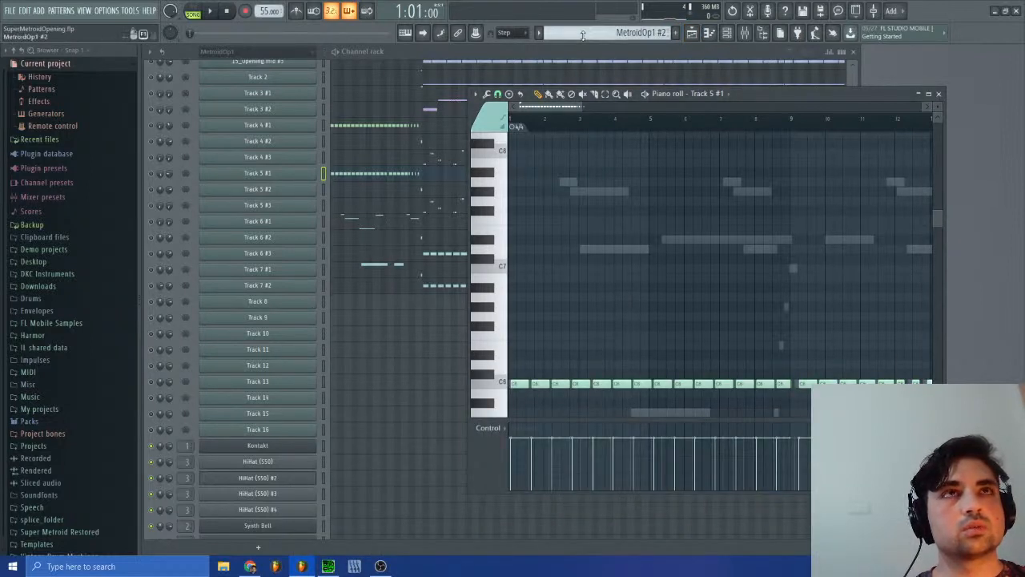
{"action": "left_click", "coordinate": [692, 32]}
{"action": "left_click", "coordinate": [503, 448]}
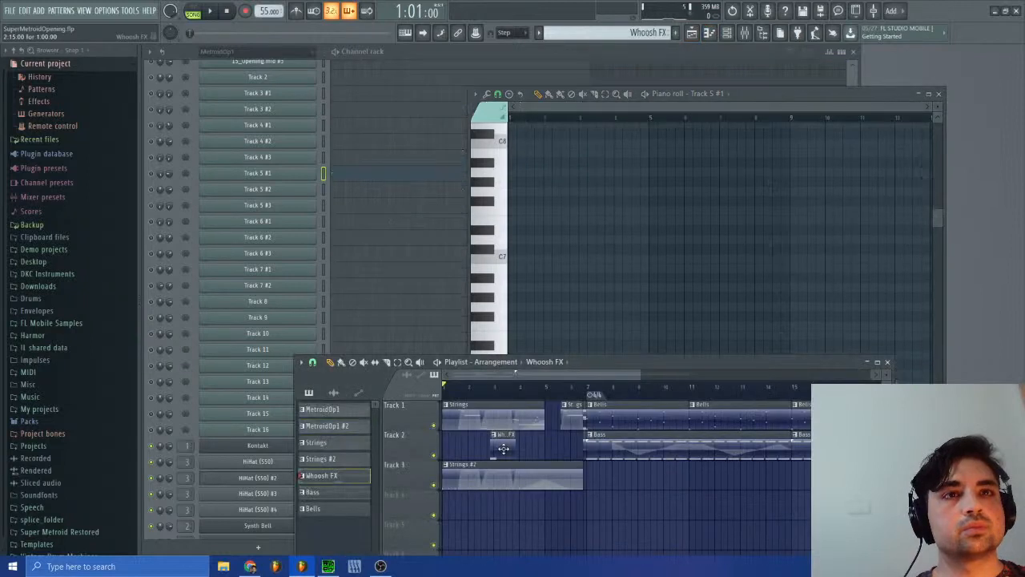
{"action": "left_click", "coordinate": [538, 449]}
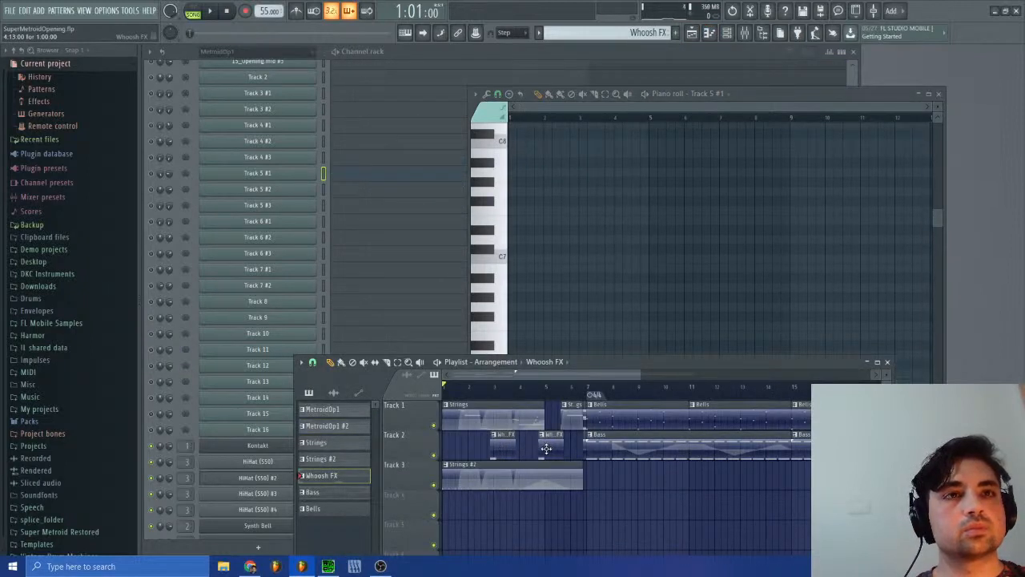
Step: Play the arrangement from bar 1 past bar 7 to check both Whoosh FX clips, and stop playback
{"action": "left_click", "coordinate": [210, 11]}
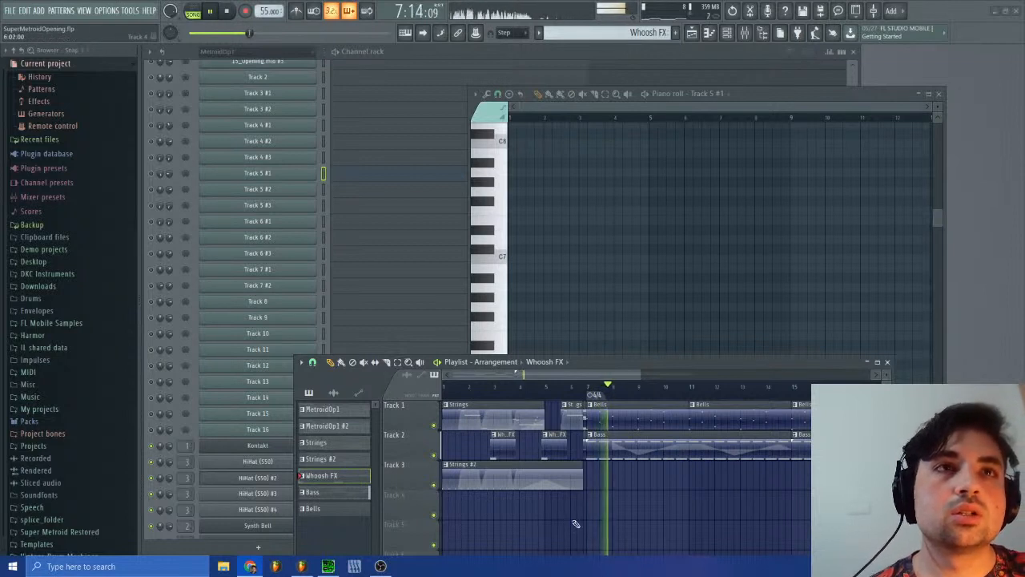
{"action": "left_click", "coordinate": [224, 11]}
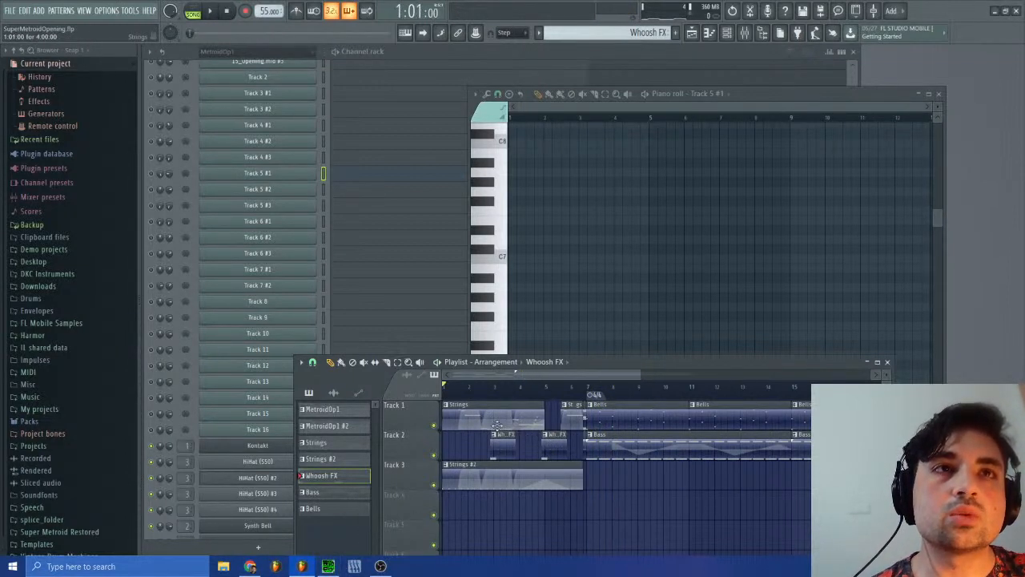
{"action": "scroll", "coordinate": [497, 449], "scroll_direction": "down", "scroll_amount": 3}
{"action": "scroll", "coordinate": [499, 469], "scroll_direction": "up", "scroll_amount": 3}
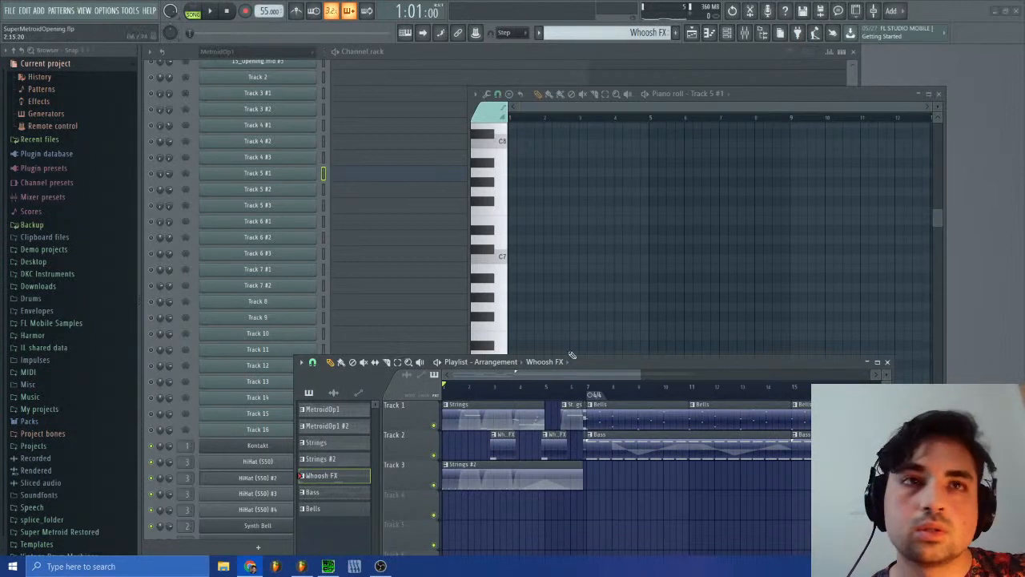
Step: Import the audio file "01 Opening _ Destruction of the Space Colony" from the Downloads folder onto playlist Track 4 at bar 1
{"action": "left_click", "coordinate": [225, 568]}
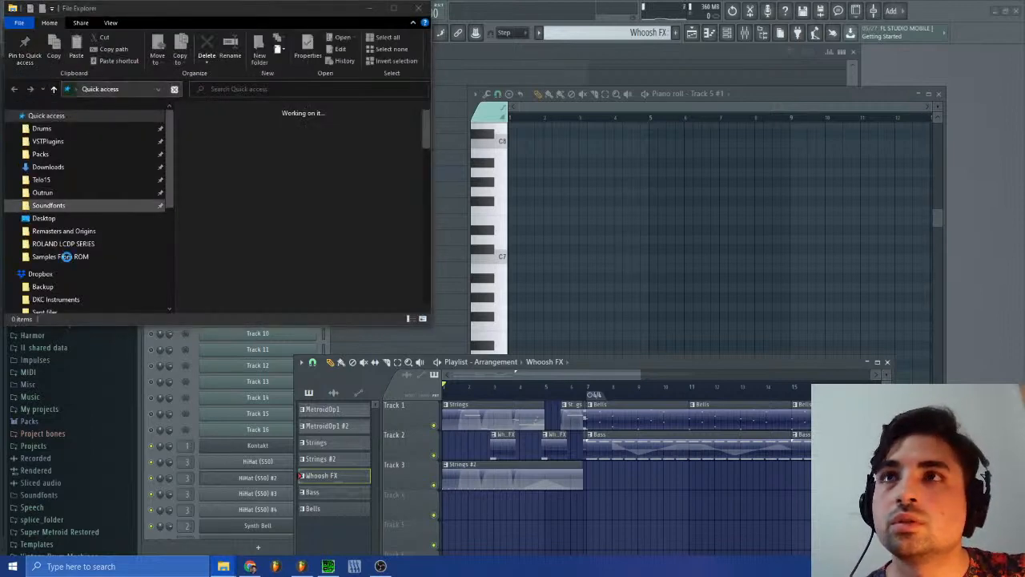
{"action": "scroll", "coordinate": [65, 256], "scroll_direction": "down", "scroll_amount": 1}
{"action": "left_click", "coordinate": [48, 132]}
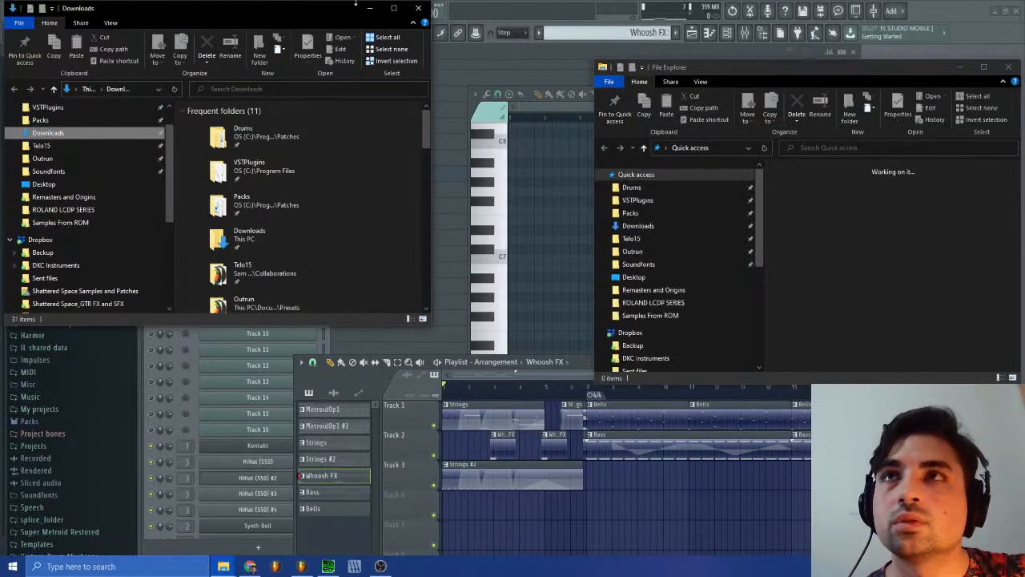
{"action": "left_click", "coordinate": [420, 8]}
{"action": "left_click", "coordinate": [421, 8]}
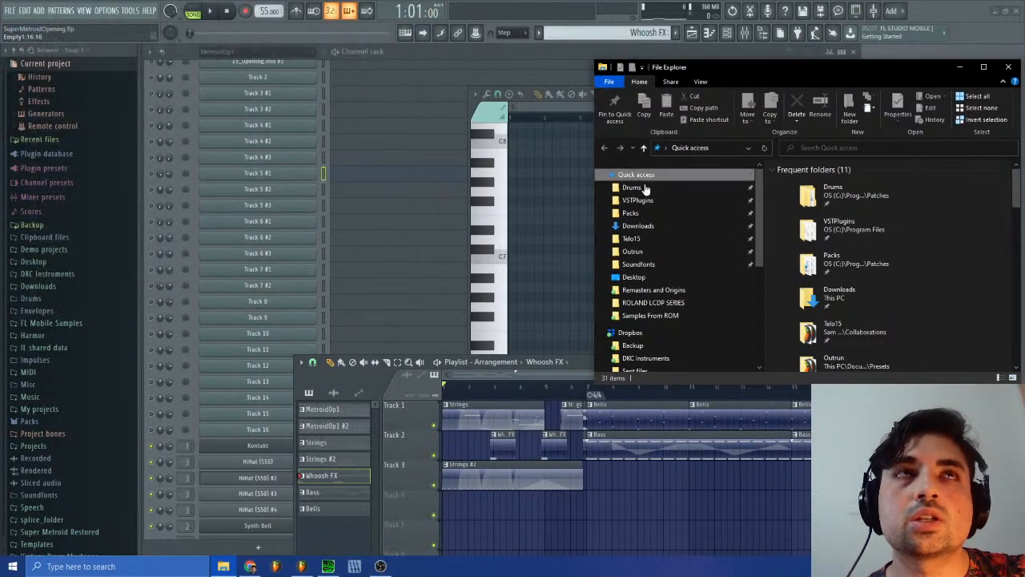
{"action": "left_click", "coordinate": [639, 226]}
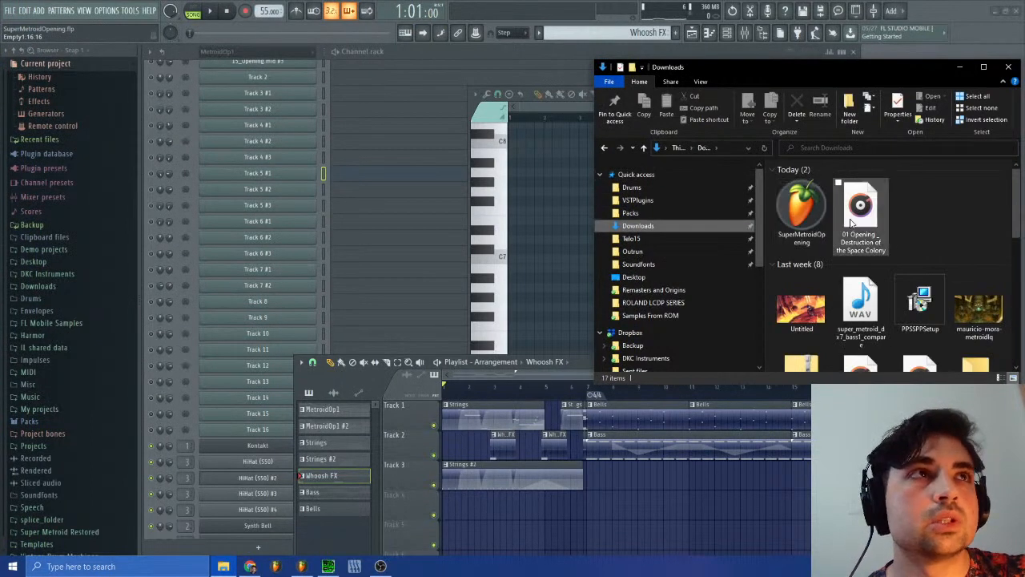
{"action": "left_click_drag", "start_coordinate": [851, 224], "coordinate": [519, 503]}
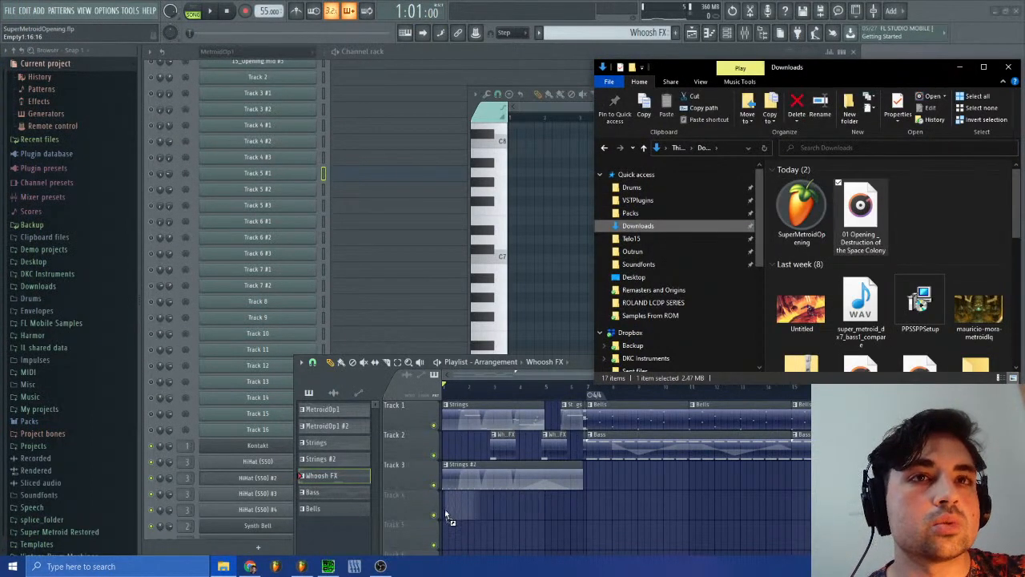
{"action": "left_click_drag", "start_coordinate": [447, 516], "coordinate": [447, 511]}
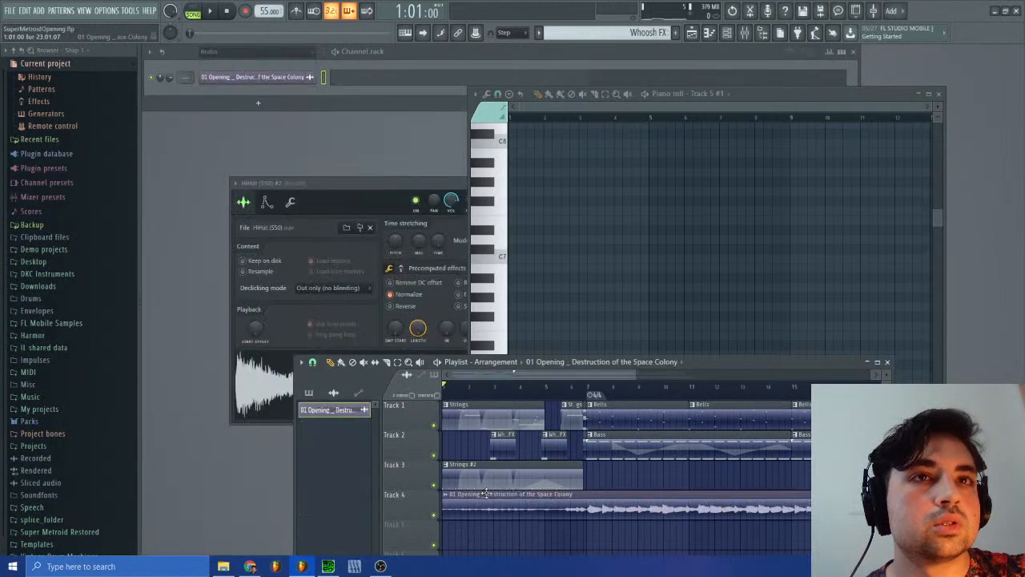
Step: Play the arrangement alongside the original recording, lower the tempo to 53 BPM, replay around bars 5 to 7, and stop playback
{"action": "left_click", "coordinate": [223, 10]}
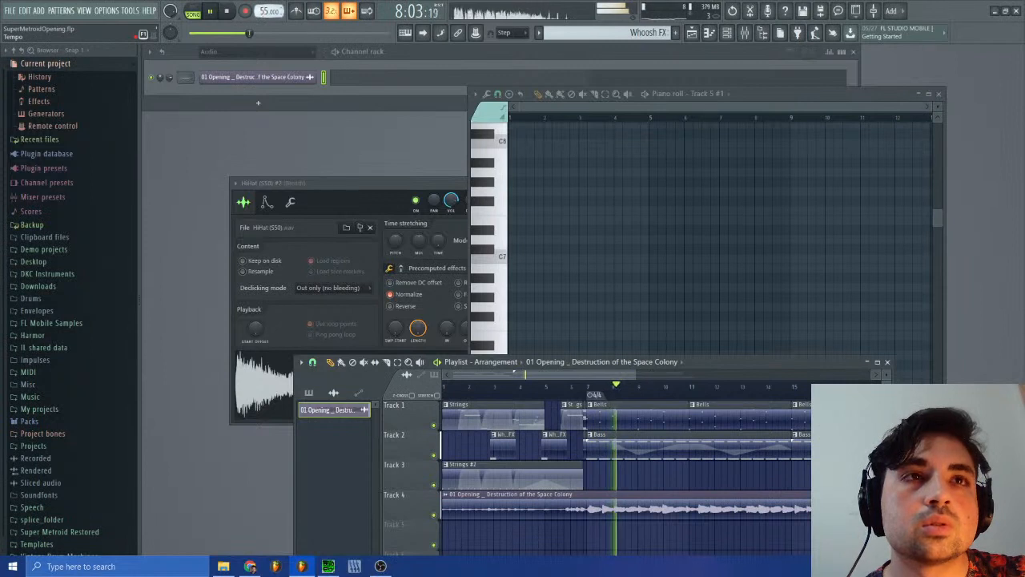
{"action": "scroll", "coordinate": [264, 11], "scroll_direction": "down", "scroll_amount": 2}
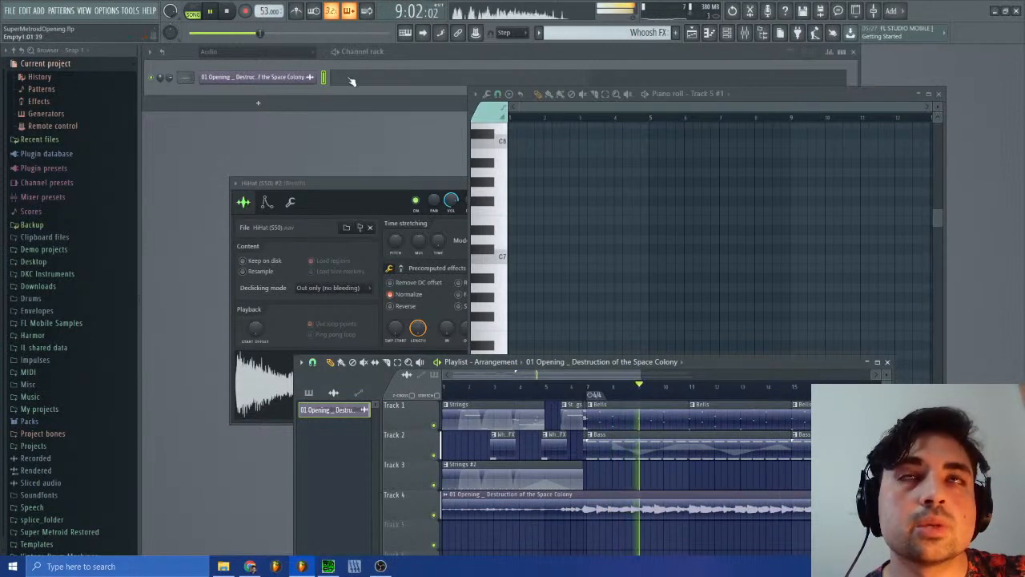
{"action": "left_click", "coordinate": [584, 390]}
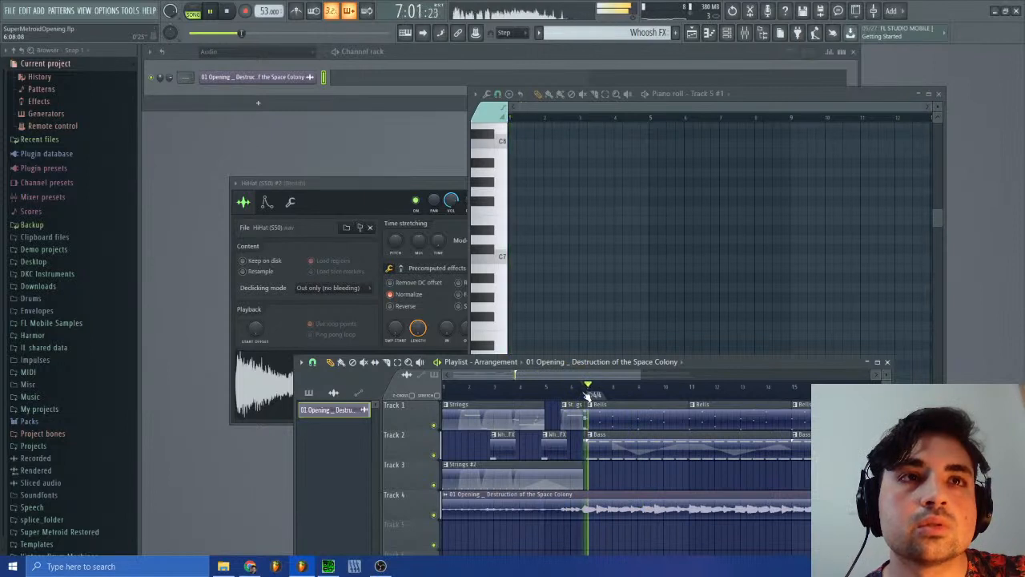
{"action": "left_click", "coordinate": [565, 391]}
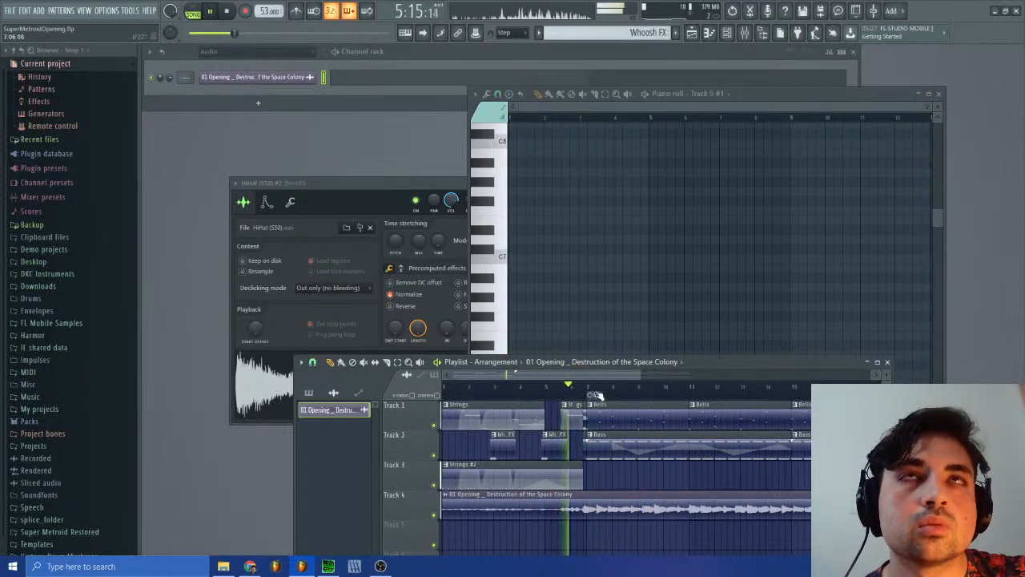
{"action": "left_click", "coordinate": [227, 11]}
{"action": "left_click", "coordinate": [210, 11]}
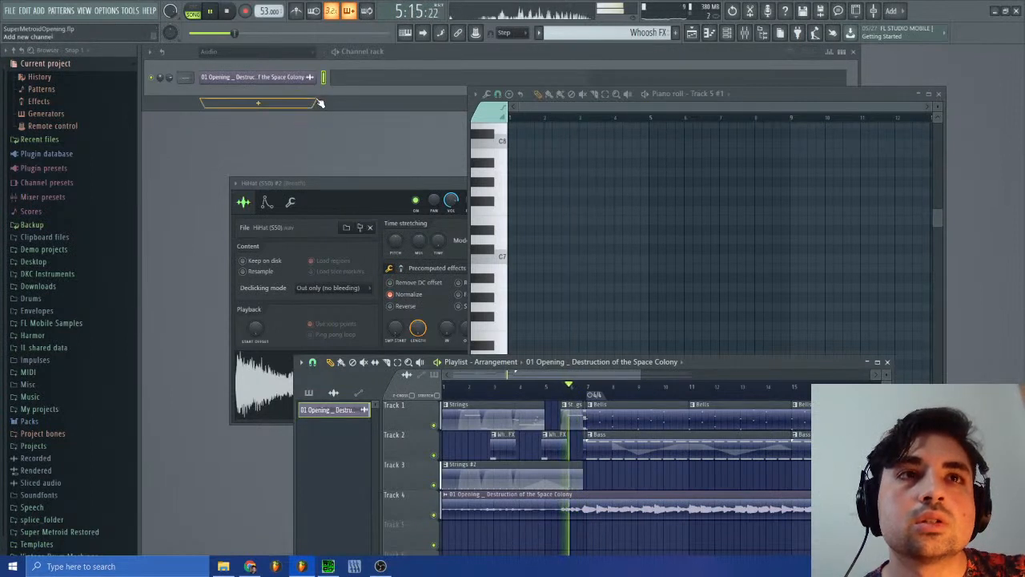
{"action": "key", "text": "space"}
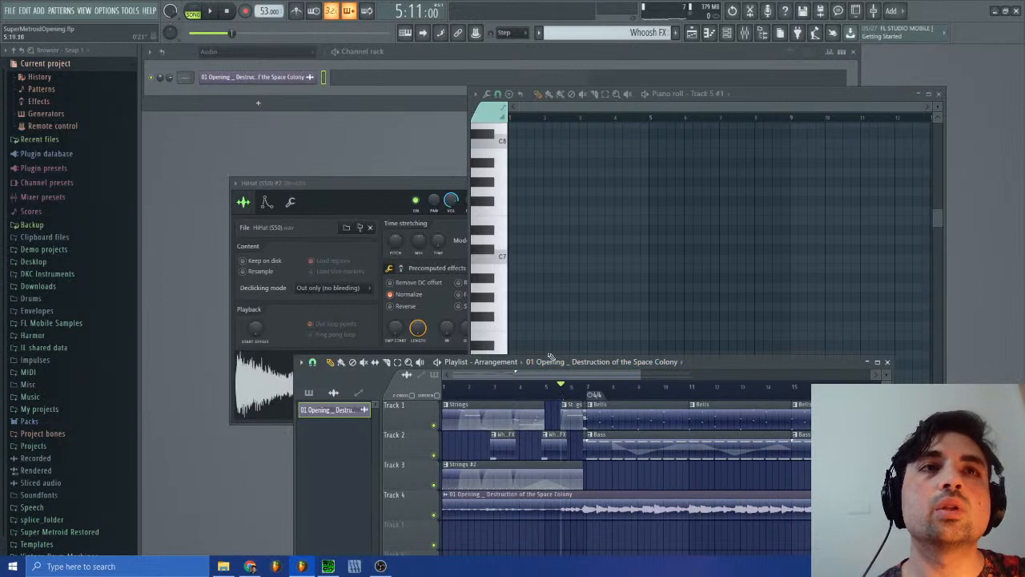
Step: Solo the original recording on Track 4 during playback, try 54 BPM, return to 53 BPM, and replay around bar 7 before stopping
{"action": "left_click", "coordinate": [210, 11]}
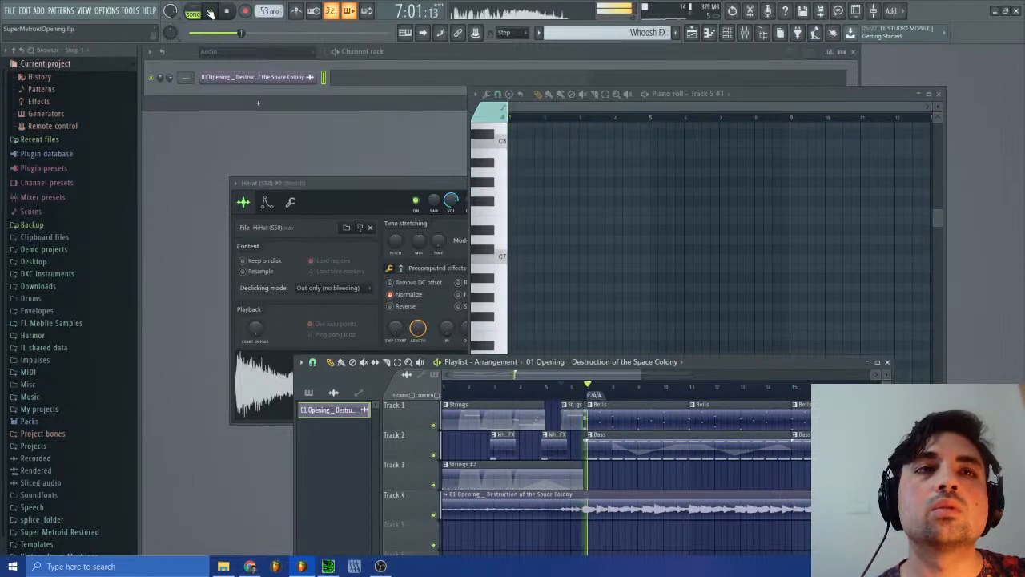
{"action": "right_click", "coordinate": [434, 516]}
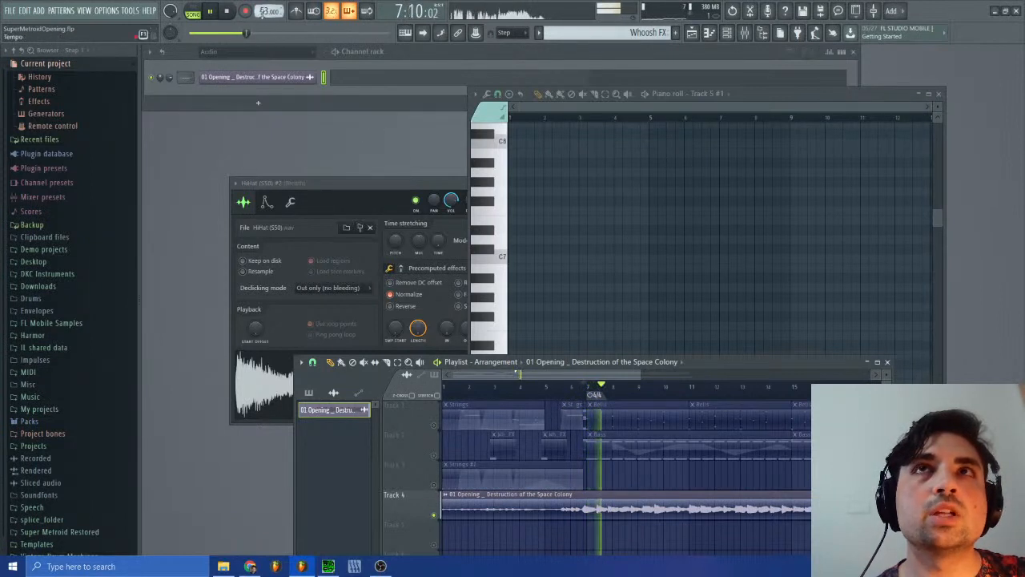
{"action": "scroll", "coordinate": [263, 13], "scroll_direction": "up", "scroll_amount": 1}
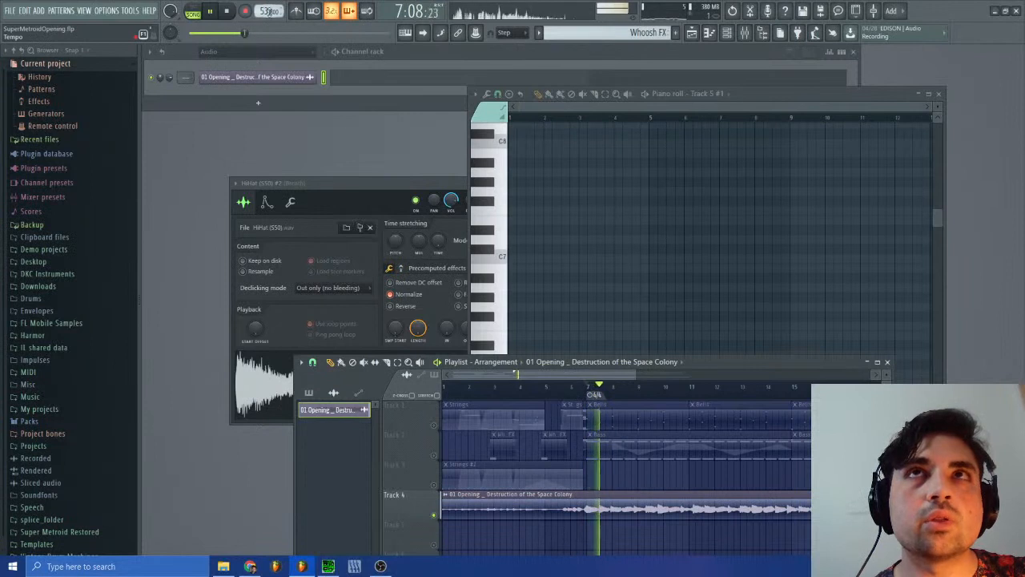
{"action": "left_click", "coordinate": [270, 11]}
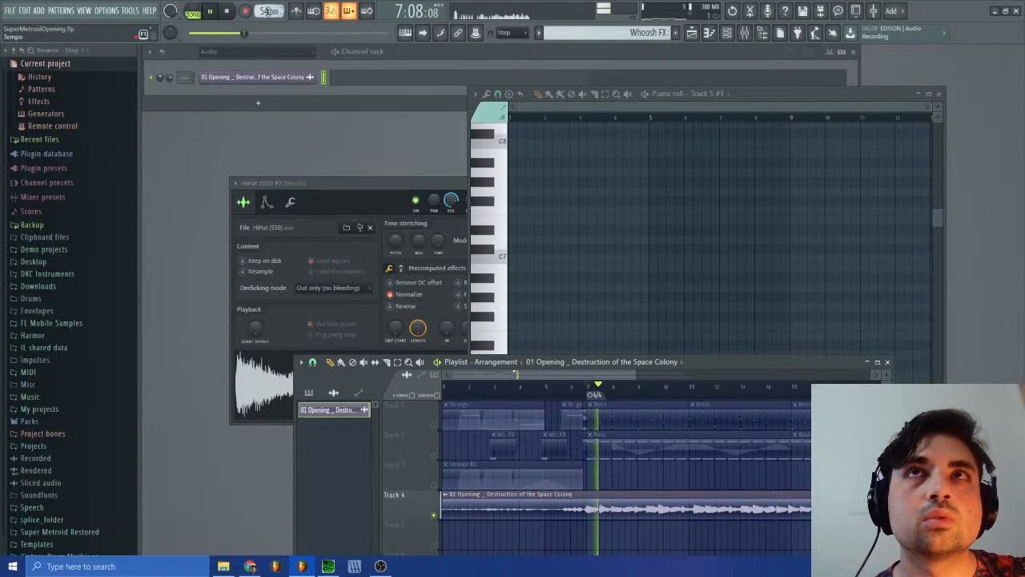
{"action": "left_click_drag", "start_coordinate": [270, 11], "coordinate": [270, 16]}
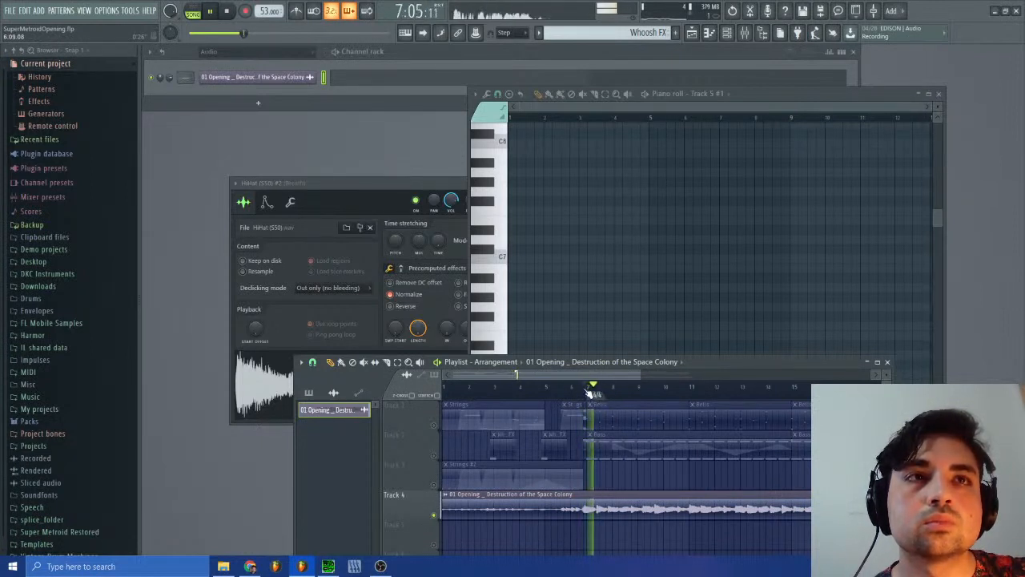
{"action": "left_click_drag", "start_coordinate": [590, 393], "coordinate": [584, 390]}
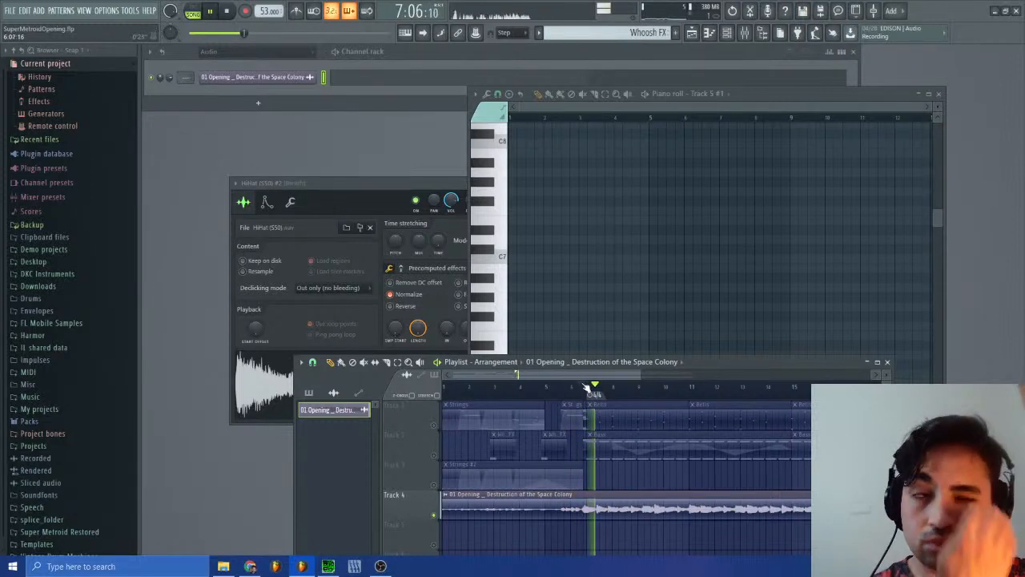
{"action": "left_click", "coordinate": [228, 11]}
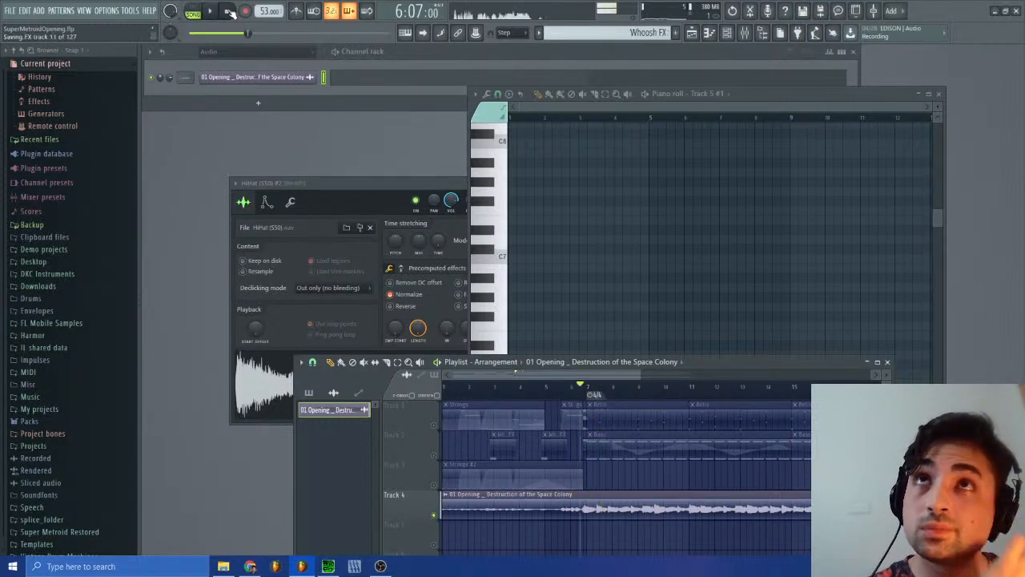
Step: Play the soloed recording from bar 1 and set the tempo to 55 BPM to compare its waveform with the grid
{"action": "left_click", "coordinate": [232, 14]}
{"action": "key", "text": "space"}
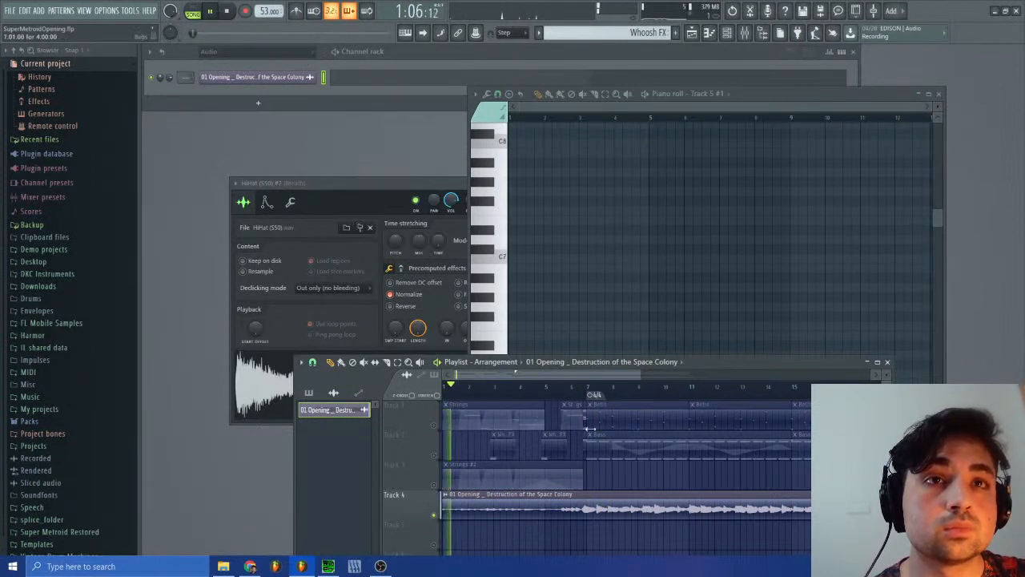
{"action": "left_click_drag", "start_coordinate": [645, 375], "coordinate": [476, 389]}
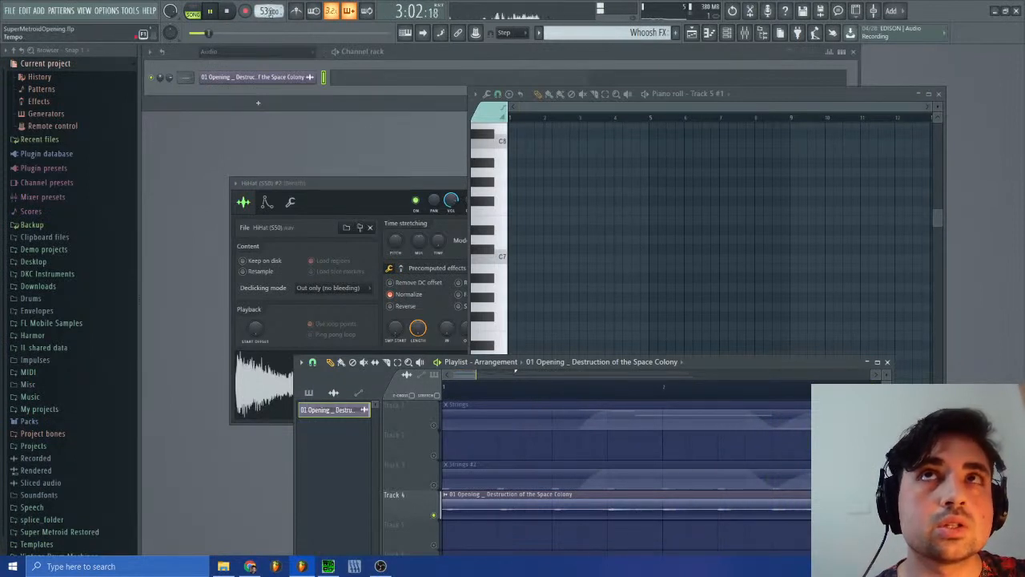
{"action": "left_click", "coordinate": [271, 11]}
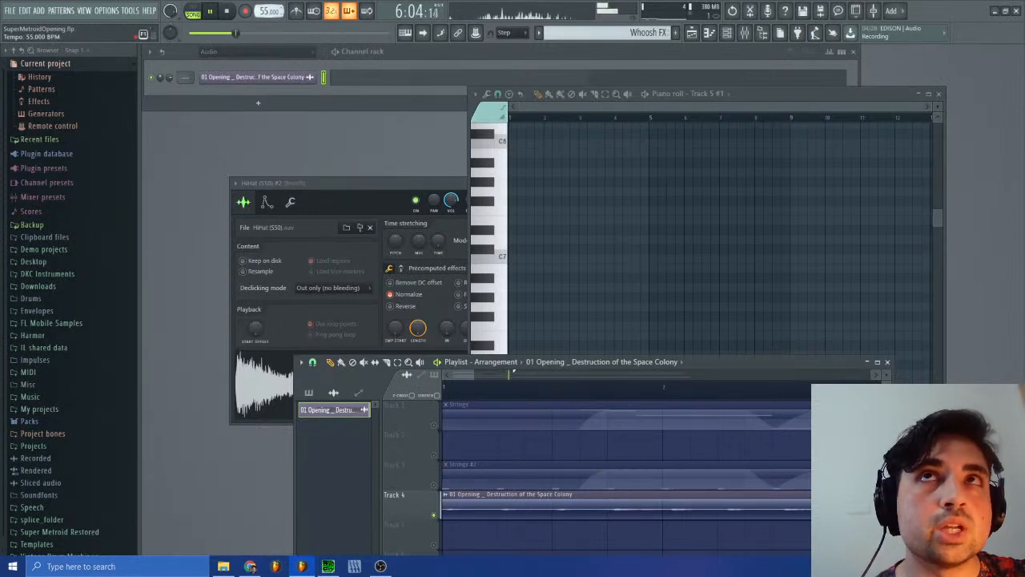
{"action": "left_click_drag", "start_coordinate": [474, 375], "coordinate": [455, 375]}
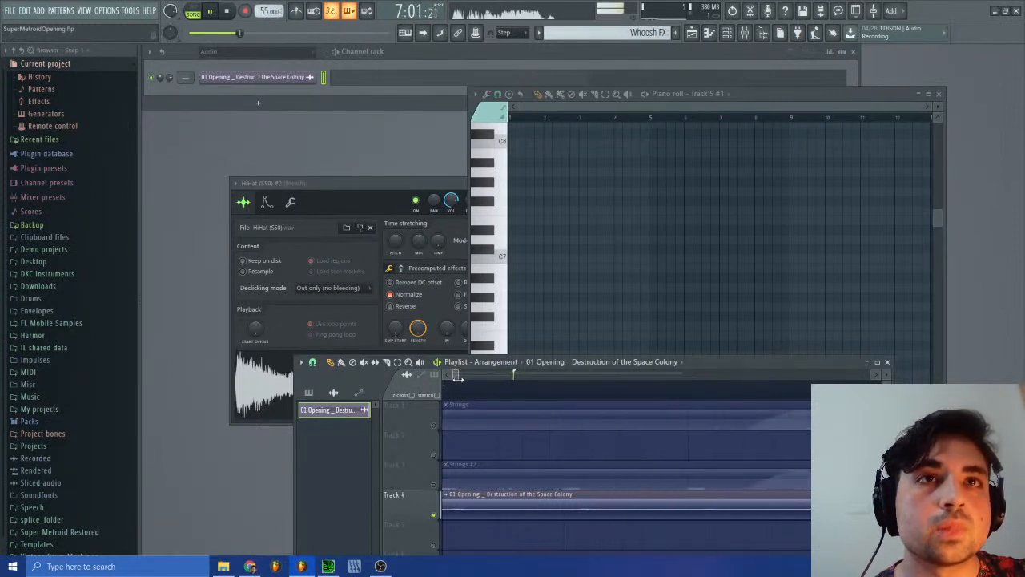
Step: Check the original recording's channel settings, try shifting its clip slightly to a later start on Track 4, and undo the move
{"action": "double_click", "coordinate": [468, 511]}
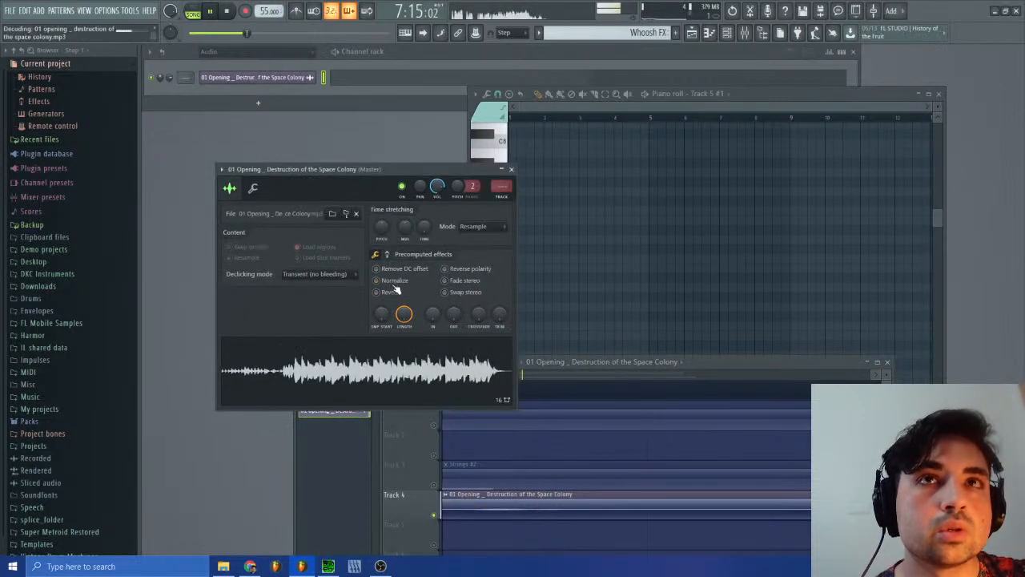
{"action": "left_click", "coordinate": [511, 169]}
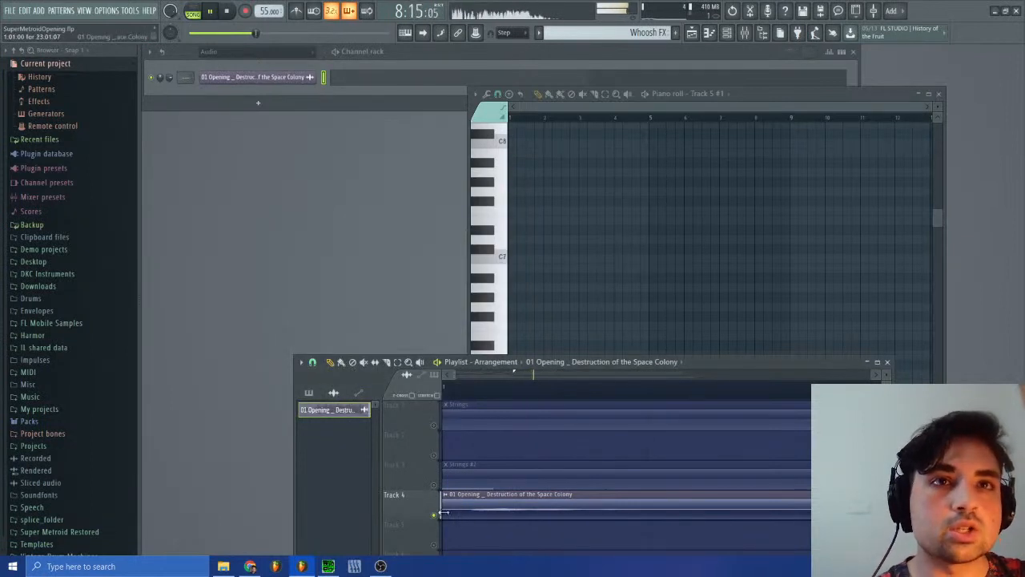
{"action": "left_click_drag", "start_coordinate": [461, 507], "coordinate": [485, 511]}
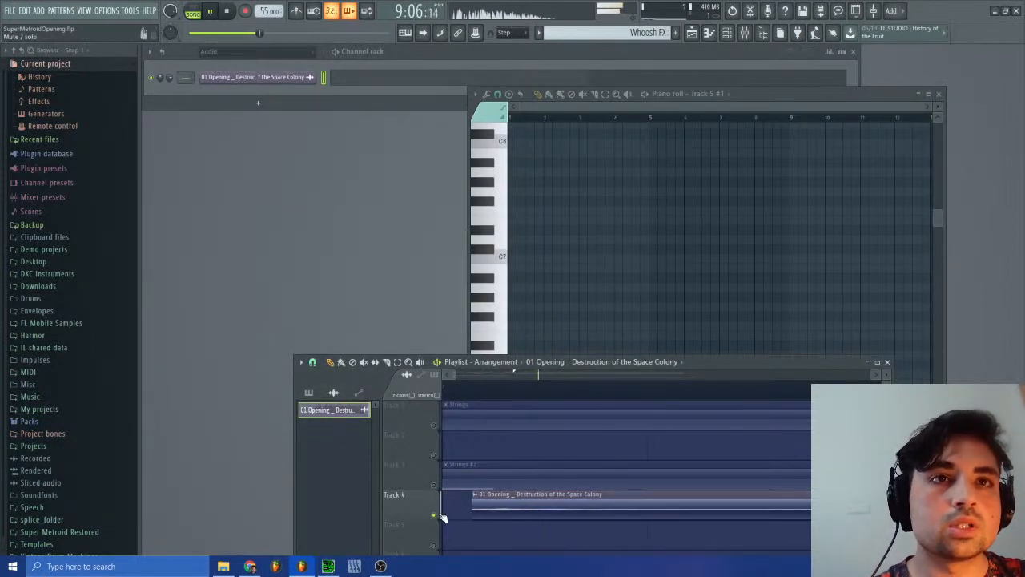
{"action": "key", "text": "ctrl+z"}
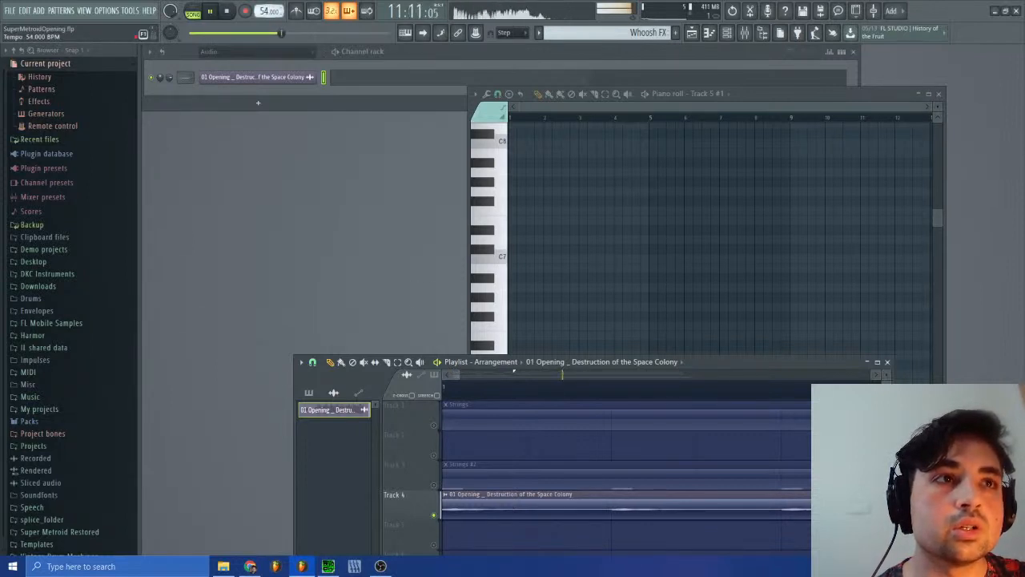
Step: Try a tempo of 53.7 BPM while comparing the recording's waveform with the grid near bars 4 and 7
{"action": "left_click_drag", "start_coordinate": [457, 374], "coordinate": [479, 383]}
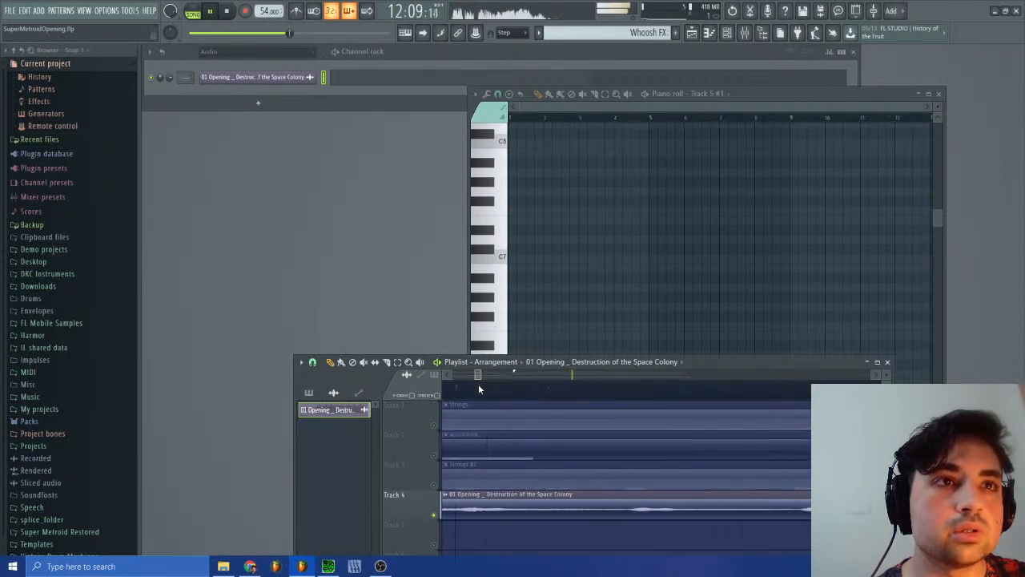
{"action": "left_click", "coordinate": [746, 398]}
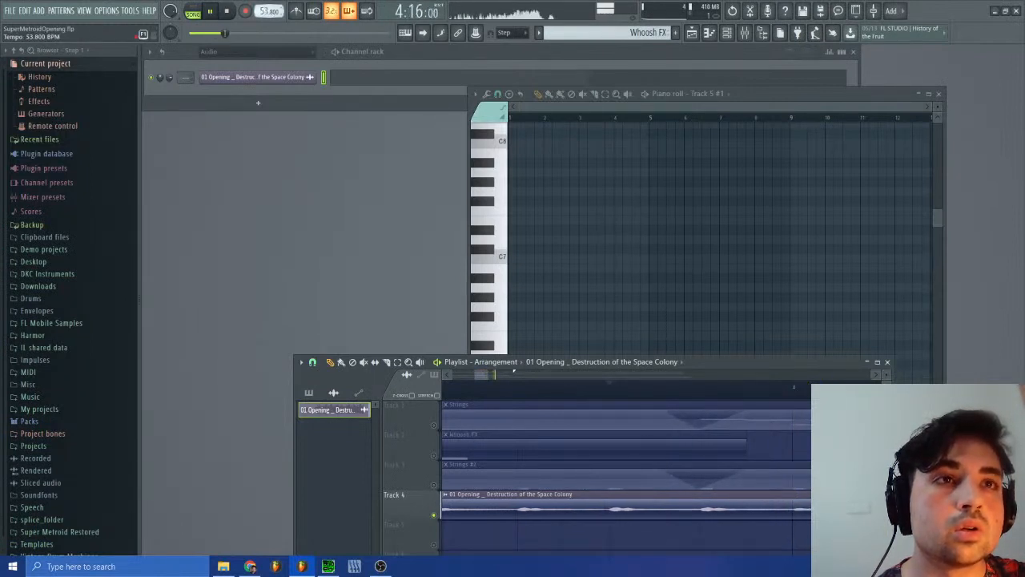
{"action": "left_click_drag", "start_coordinate": [483, 375], "coordinate": [515, 388]}
{"action": "left_click_drag", "start_coordinate": [277, 11], "coordinate": [277, 14]}
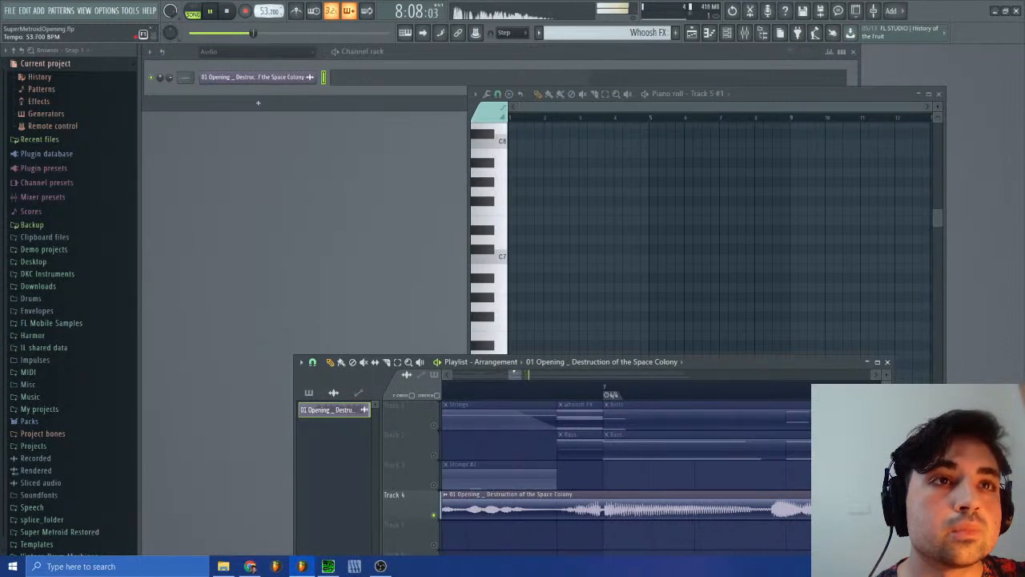
{"action": "left_click", "coordinate": [591, 387]}
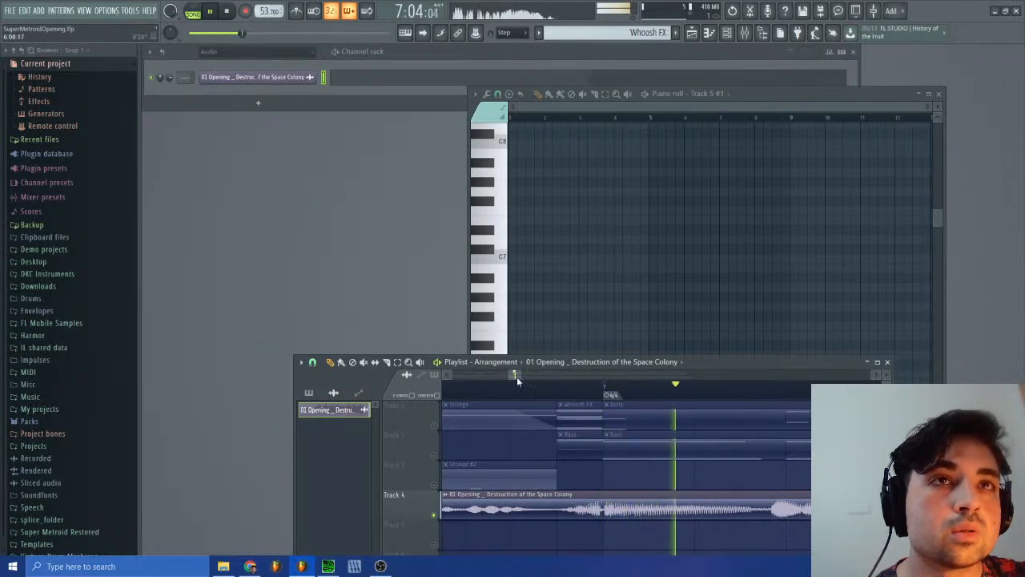
{"action": "left_click_drag", "start_coordinate": [517, 377], "coordinate": [413, 378]}
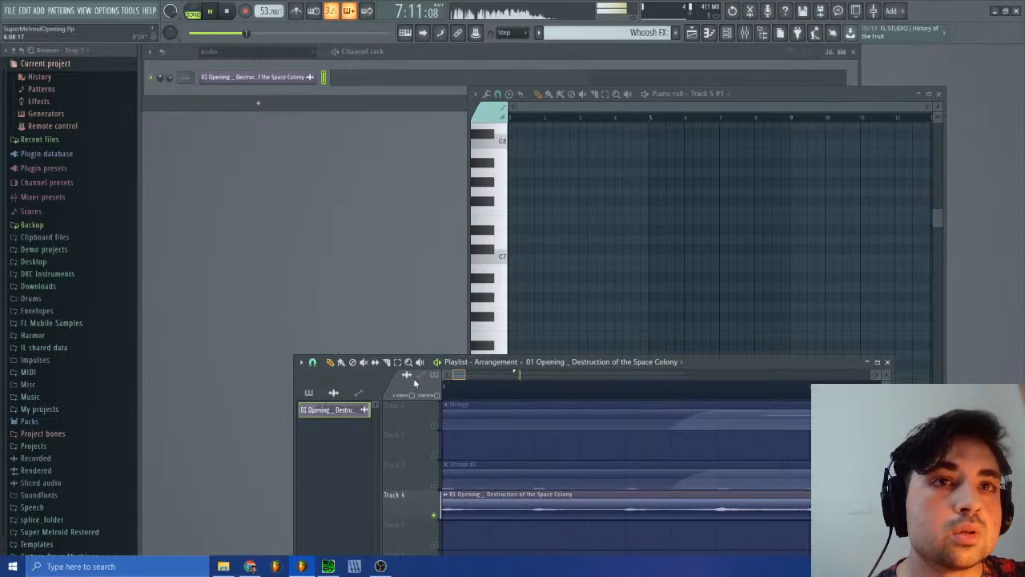
Step: Set the tempo to 54 BPM and replay the soloed recording up to bar 7
{"action": "left_click_drag", "start_coordinate": [446, 382], "coordinate": [475, 381]}
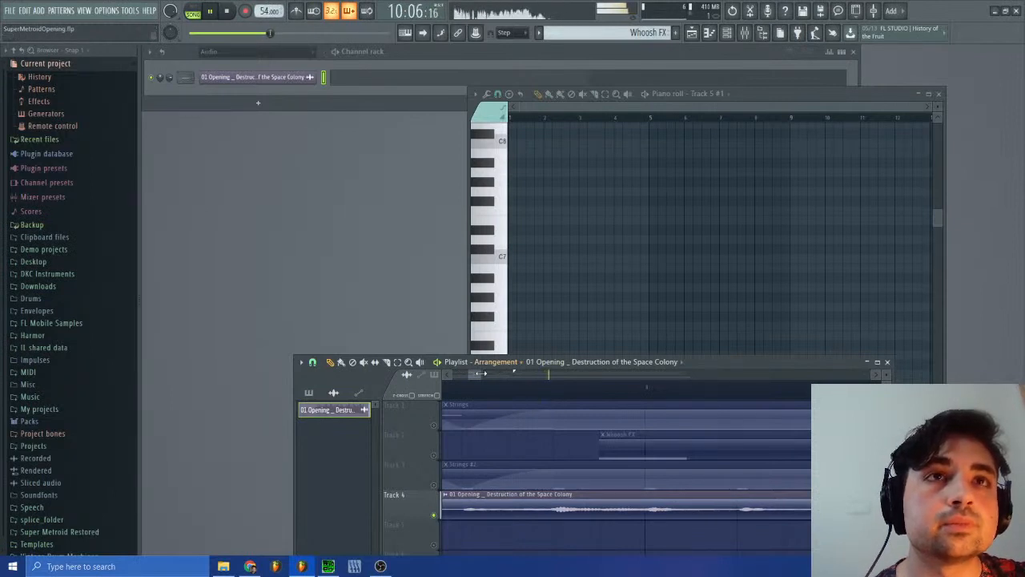
{"action": "left_click_drag", "start_coordinate": [481, 375], "coordinate": [561, 376]}
{"action": "left_click", "coordinate": [657, 392]}
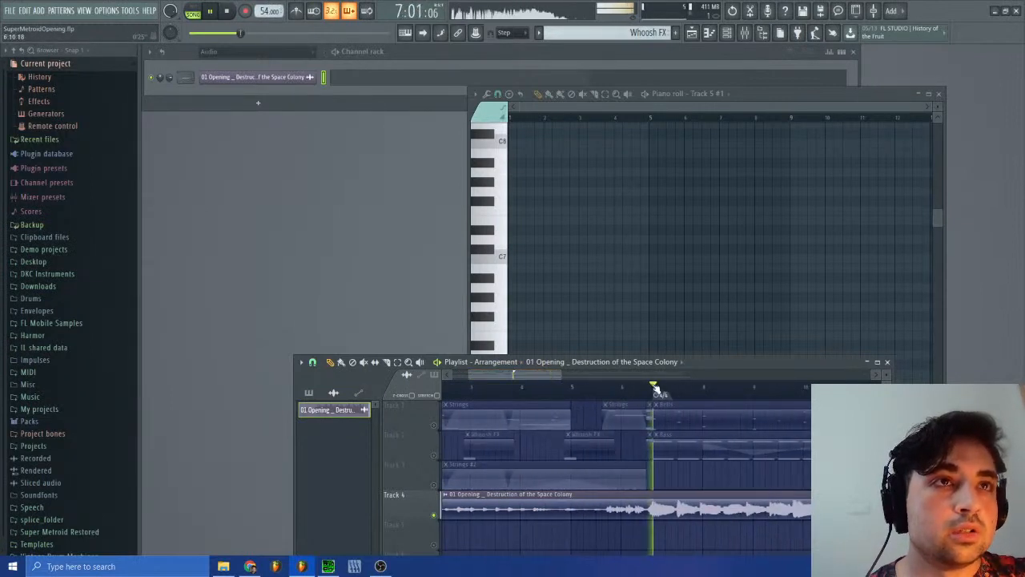
Step: Restart playback from bar 1 with Track 4 muted and Tracks 1 to 3 unmuted, and unmute Track 4 around bar 3
{"action": "left_click", "coordinate": [228, 11]}
{"action": "left_click", "coordinate": [212, 11]}
{"action": "left_click", "coordinate": [433, 514]}
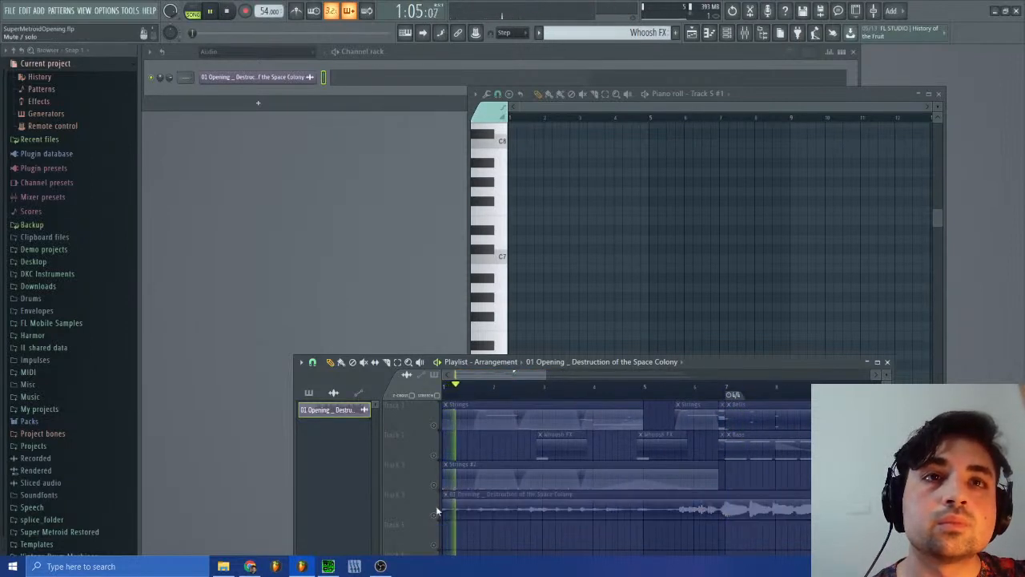
{"action": "left_click", "coordinate": [434, 485]}
{"action": "left_click", "coordinate": [434, 455]}
{"action": "left_click", "coordinate": [433, 426]}
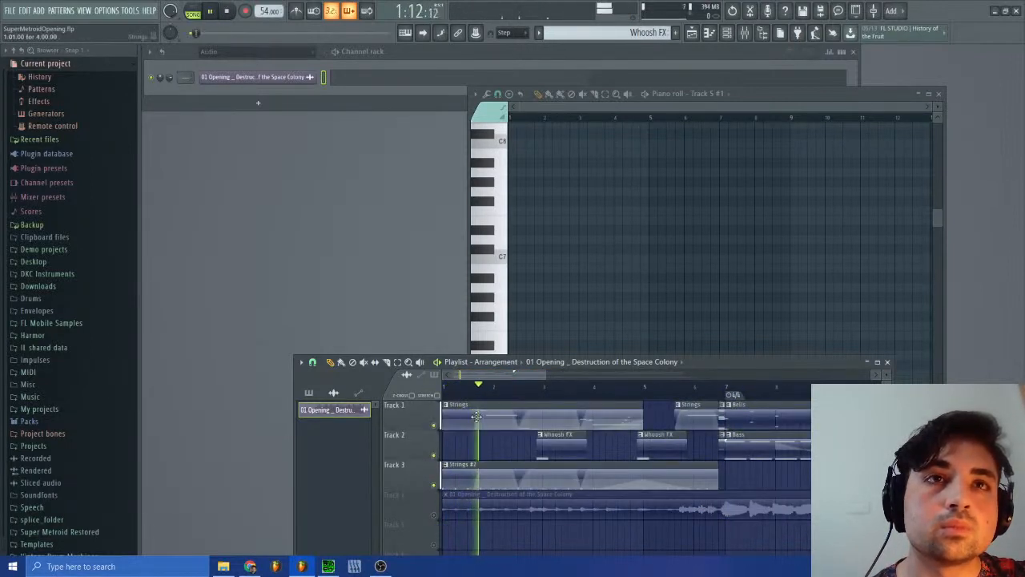
{"action": "left_click", "coordinate": [434, 514]}
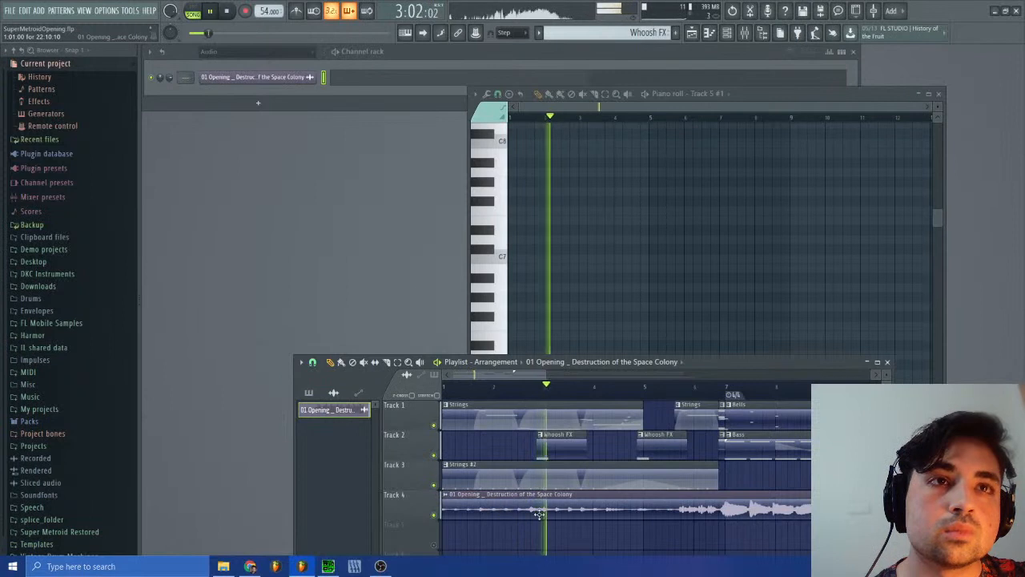
Step: Solo Track 4 and replay the original recording around bar 3 and from shortly before bar 5 past bar 7
{"action": "right_click", "coordinate": [434, 515]}
{"action": "left_click", "coordinate": [540, 389]}
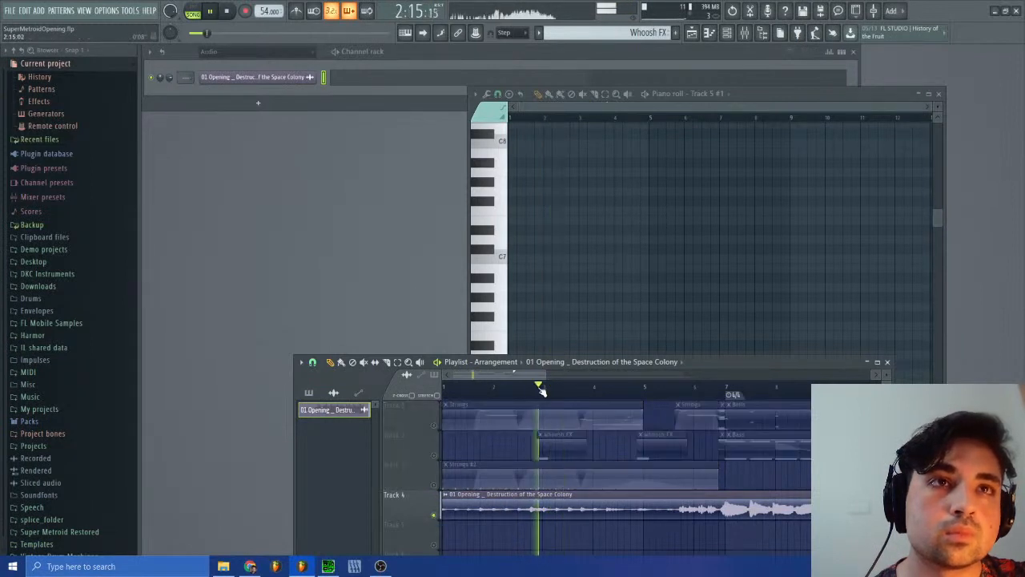
{"action": "left_click", "coordinate": [537, 389]}
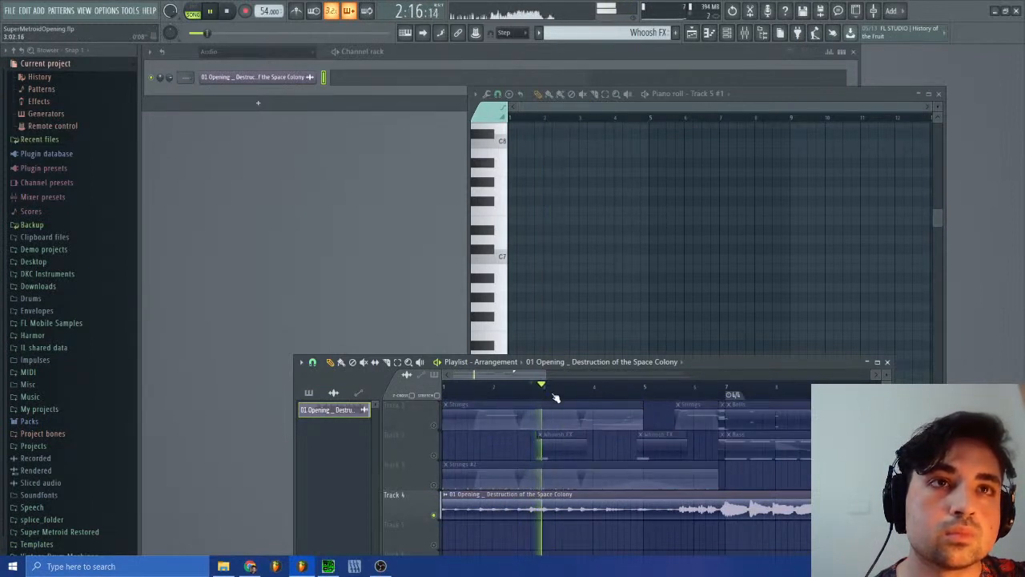
{"action": "left_click", "coordinate": [635, 391]}
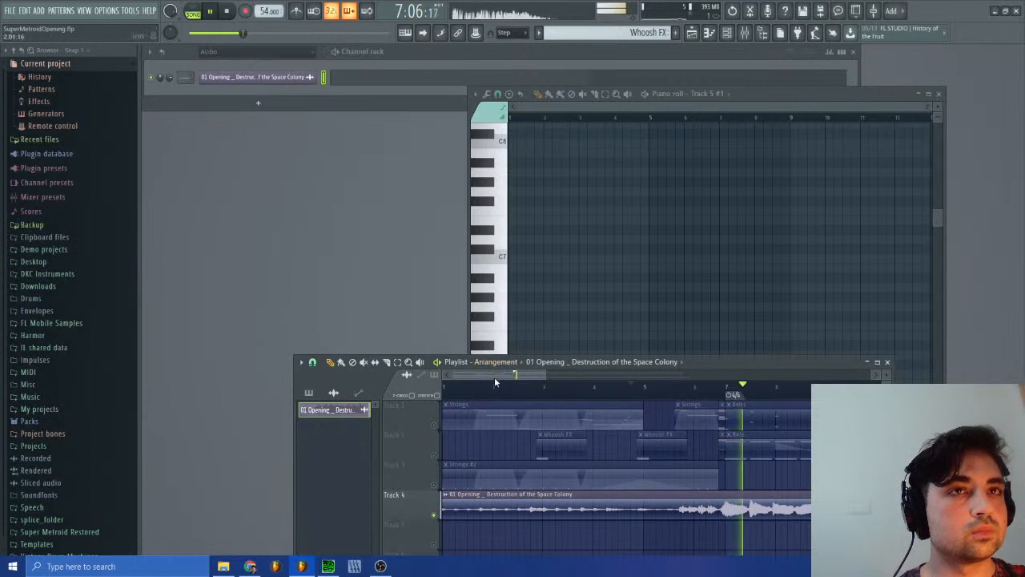
{"action": "left_click_drag", "start_coordinate": [494, 377], "coordinate": [424, 373]}
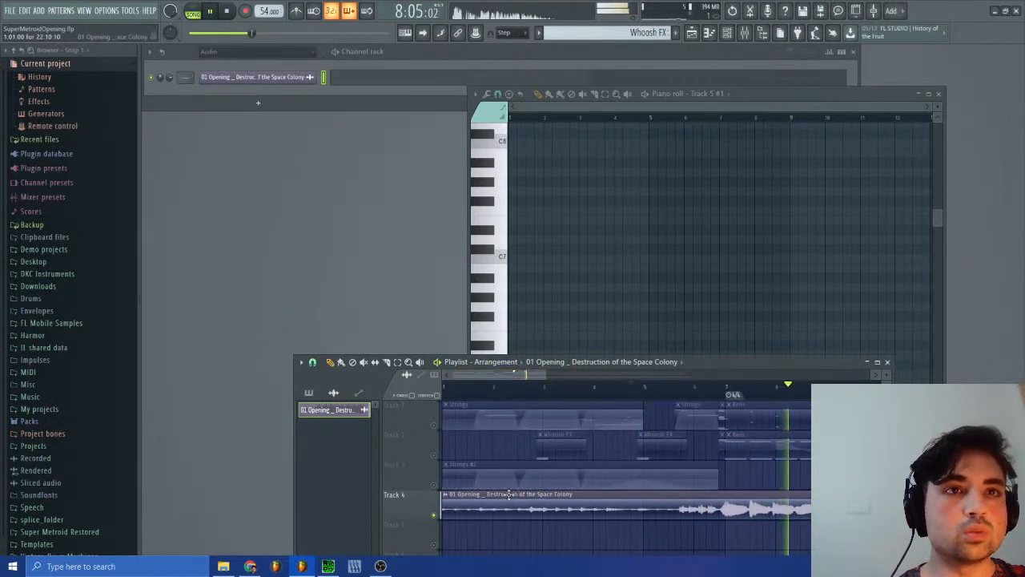
Step: Mute the original recording on Track 4, unmute Tracks 1 to 3, and play the arrangement through to bar 15
{"action": "left_click", "coordinate": [435, 515]}
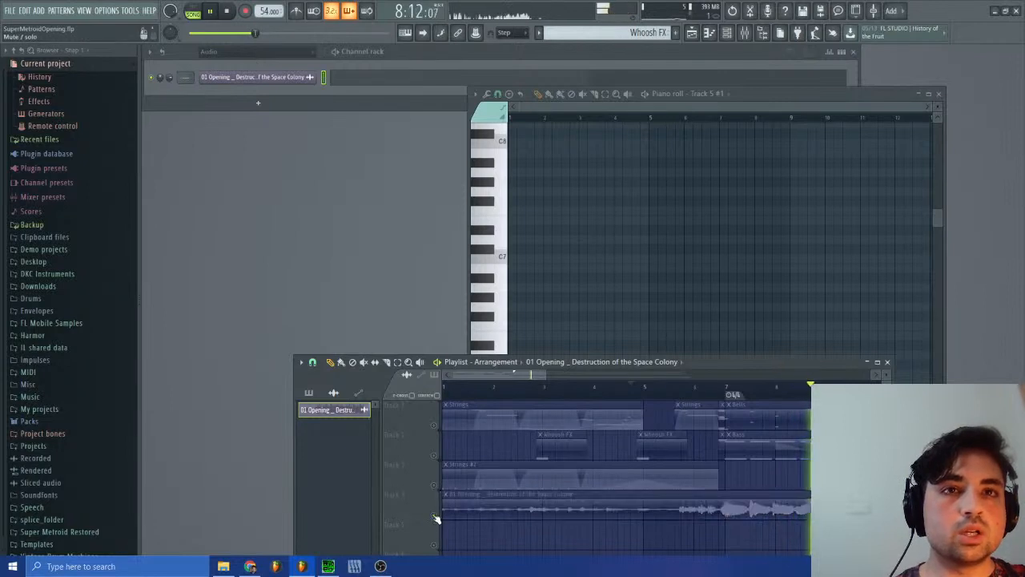
{"action": "right_click", "coordinate": [437, 486]}
{"action": "right_click", "coordinate": [437, 485]}
{"action": "left_click", "coordinate": [437, 515]}
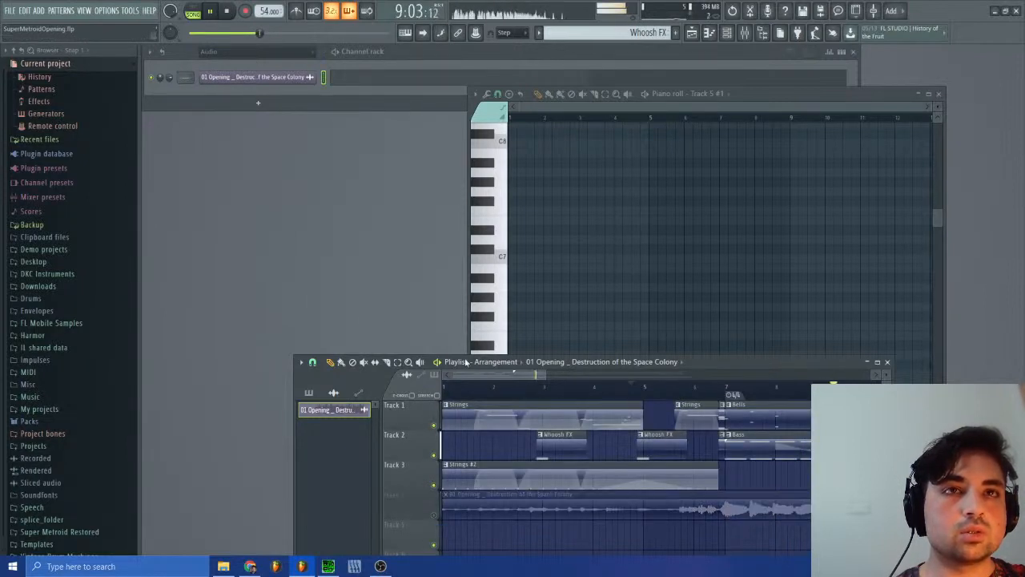
{"action": "scroll", "coordinate": [709, 402], "scroll_direction": "down", "scroll_amount": 5}
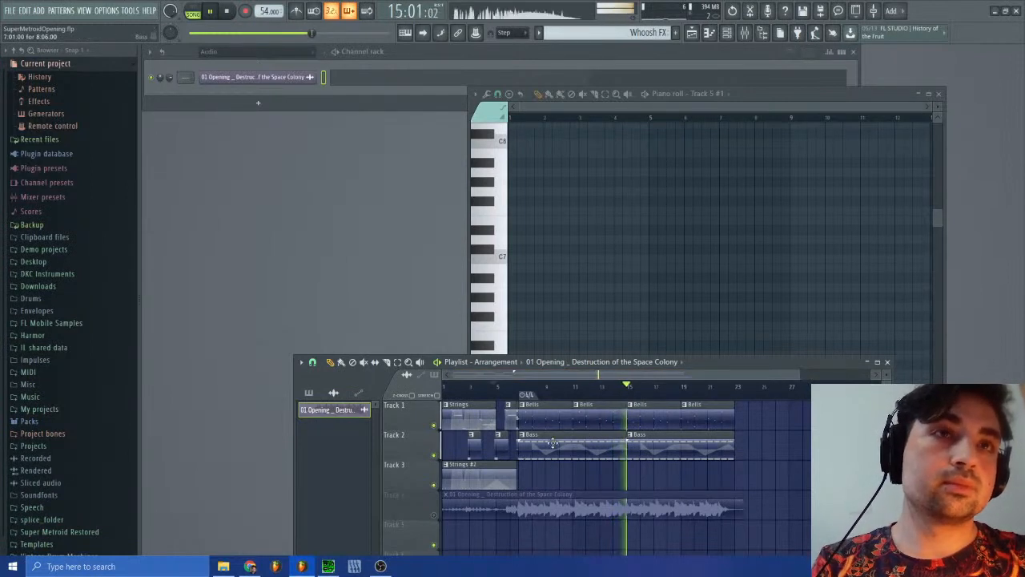
{"action": "key", "text": "space"}
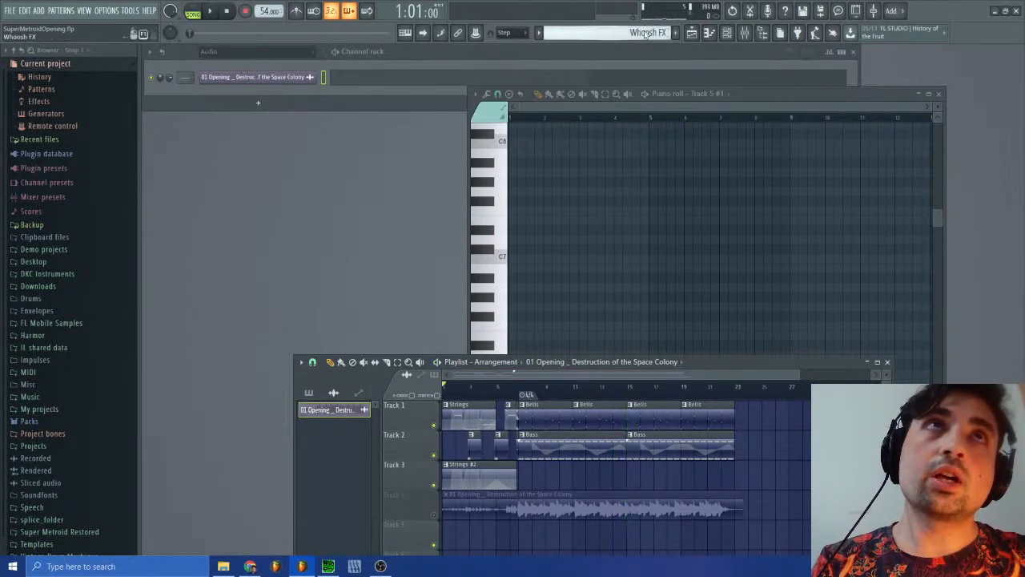
Step: Switch to the MetroidOp1 #2 pattern and close the piano roll to expose all its channels
{"action": "left_click", "coordinate": [648, 32]}
{"action": "left_click", "coordinate": [649, 70]}
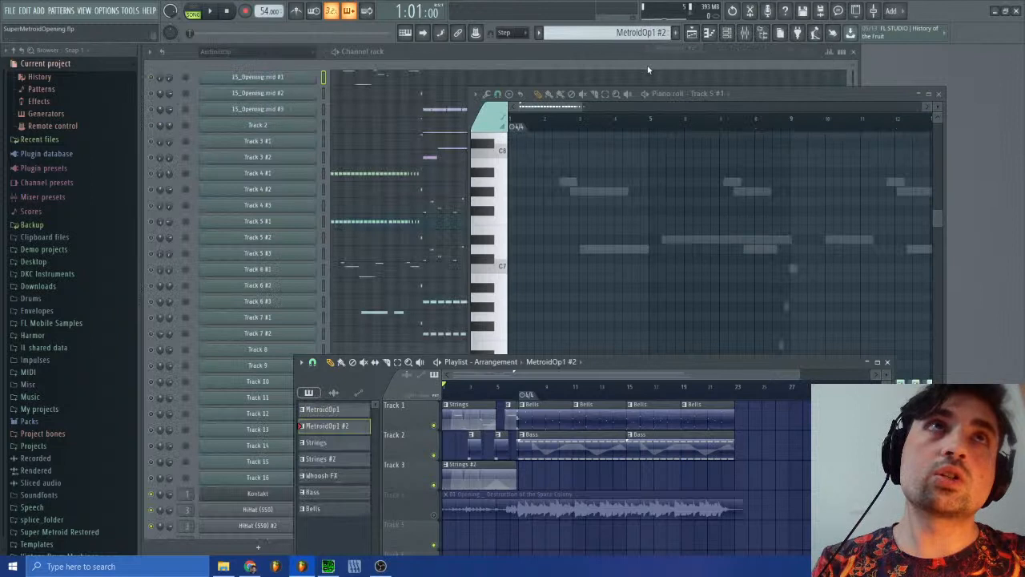
{"action": "left_click", "coordinate": [940, 94]}
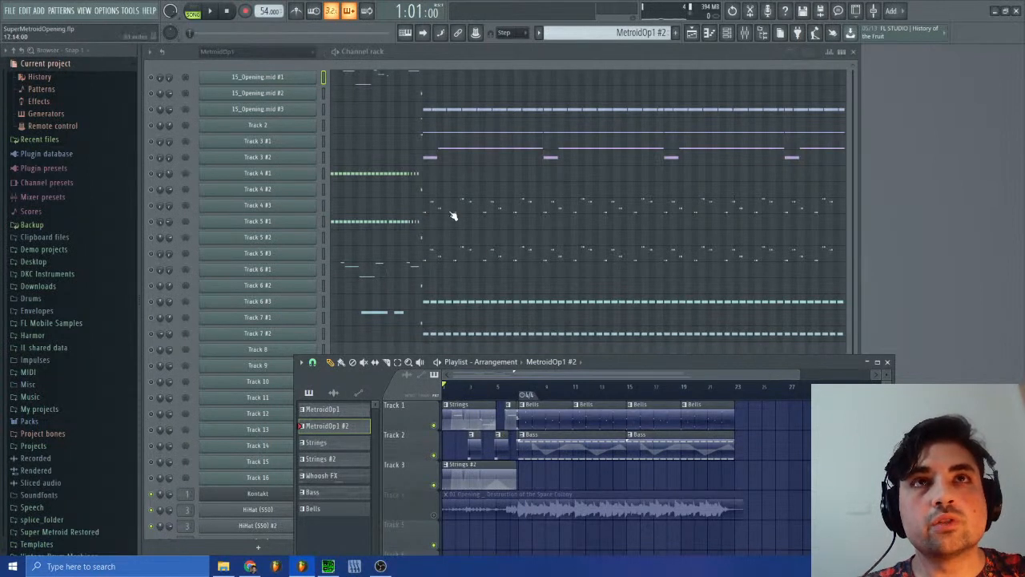
Step: Switch to SPCTool and play sm-15.spc, jumping to points partway through to audition its individual voices
{"action": "left_click", "coordinate": [327, 567]}
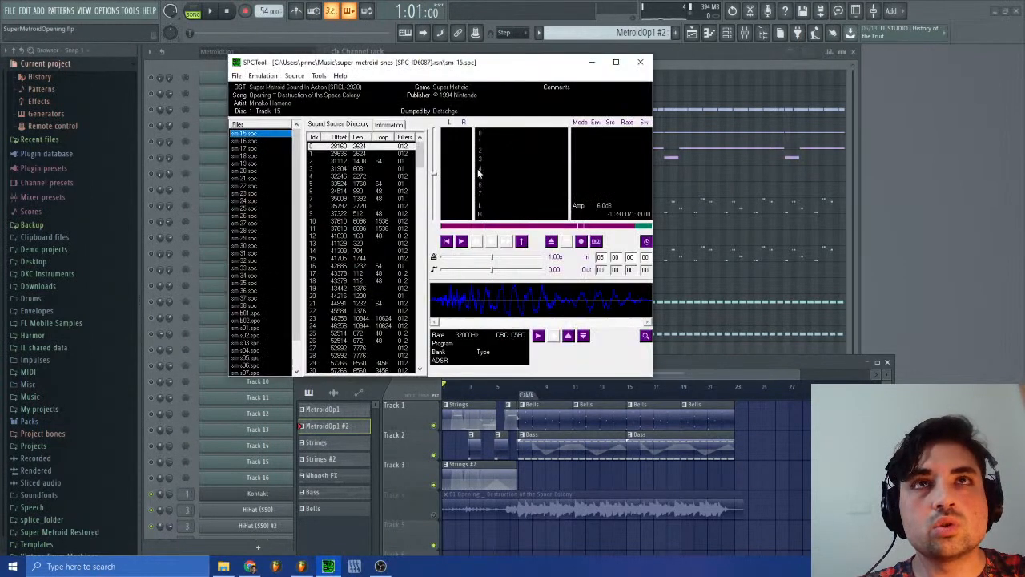
{"action": "left_click", "coordinate": [462, 241]}
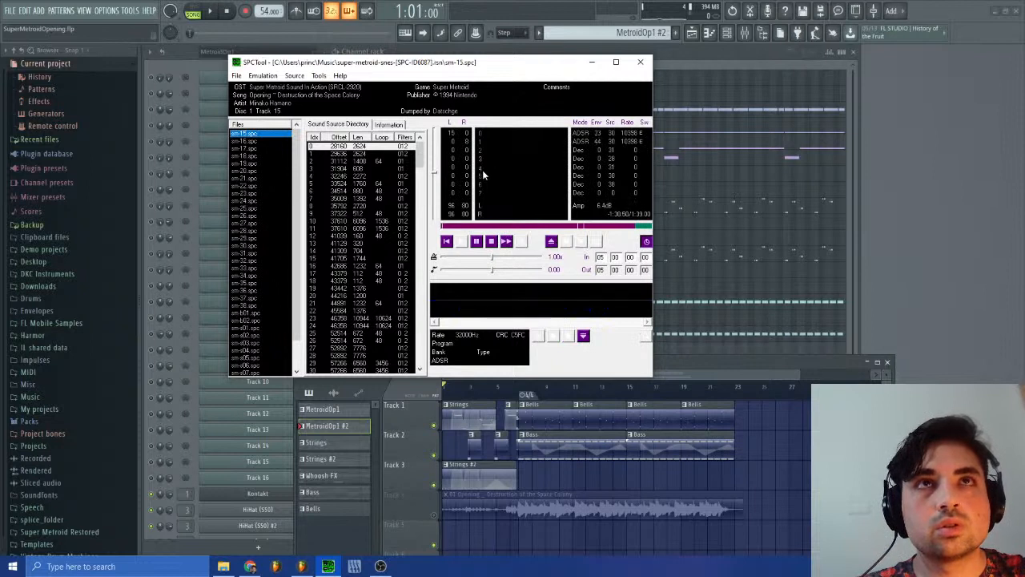
{"action": "left_click", "coordinate": [498, 227]}
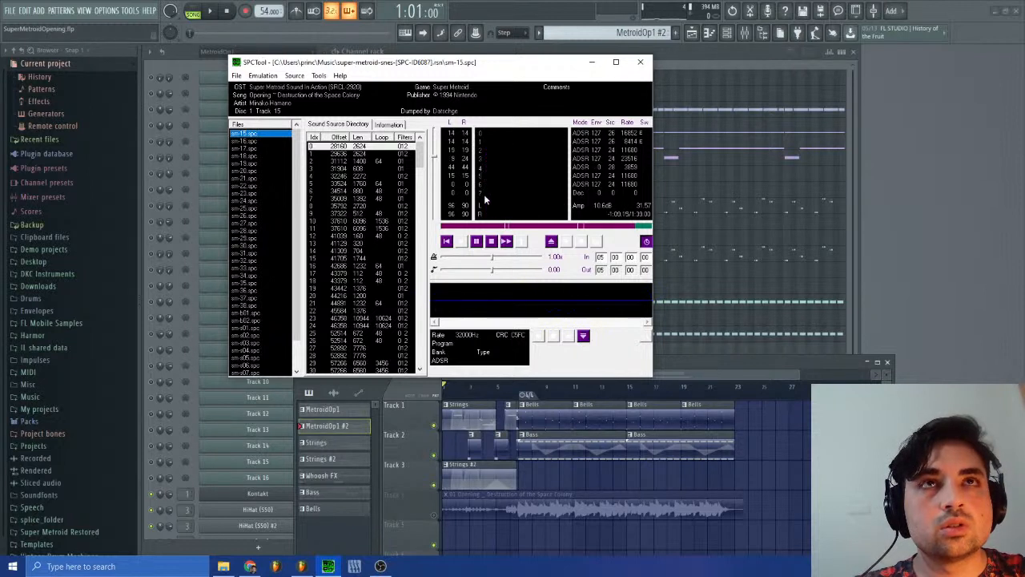
{"action": "left_click", "coordinate": [492, 227]}
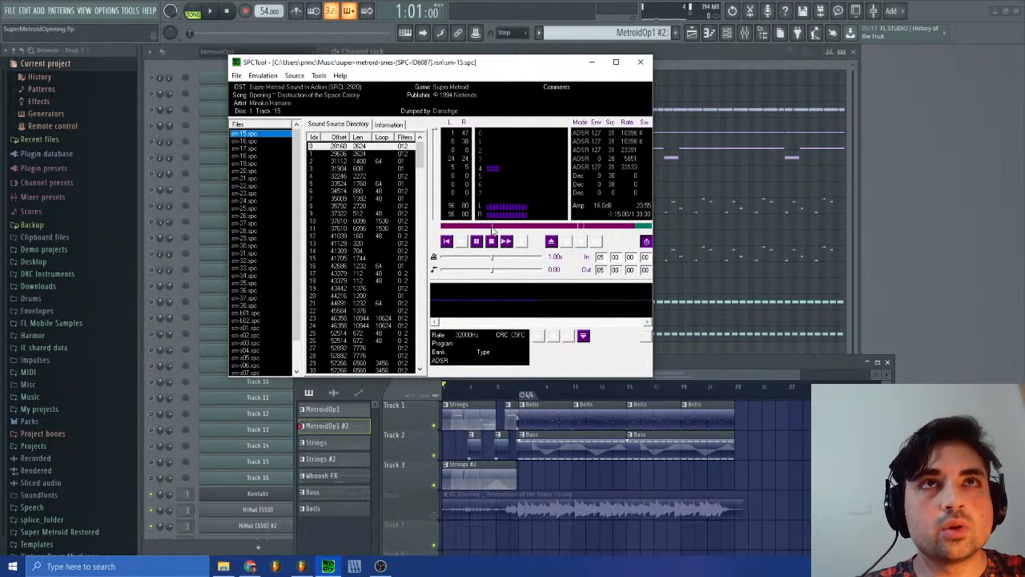
{"action": "left_click", "coordinate": [462, 242]}
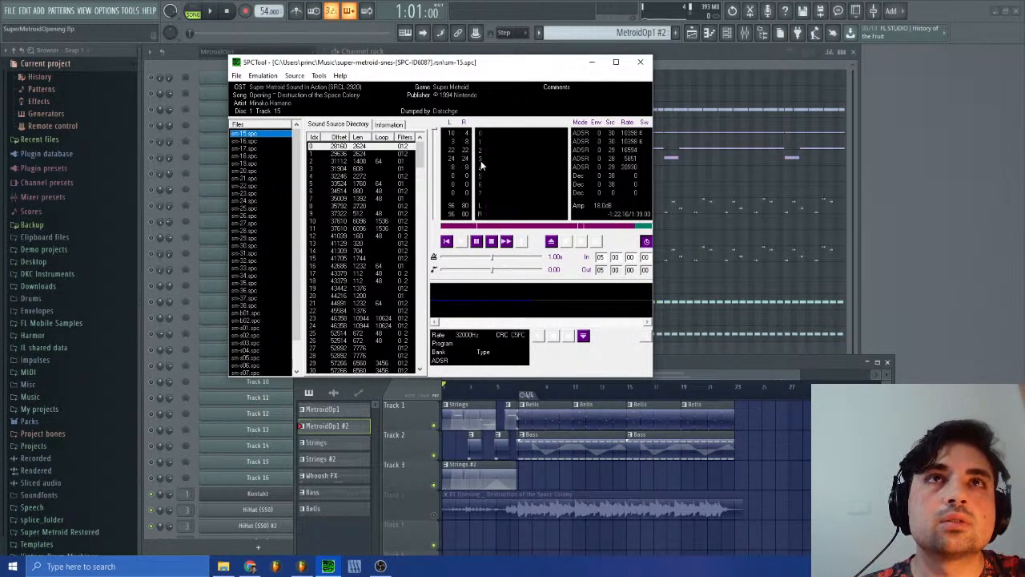
{"action": "key", "text": "space"}
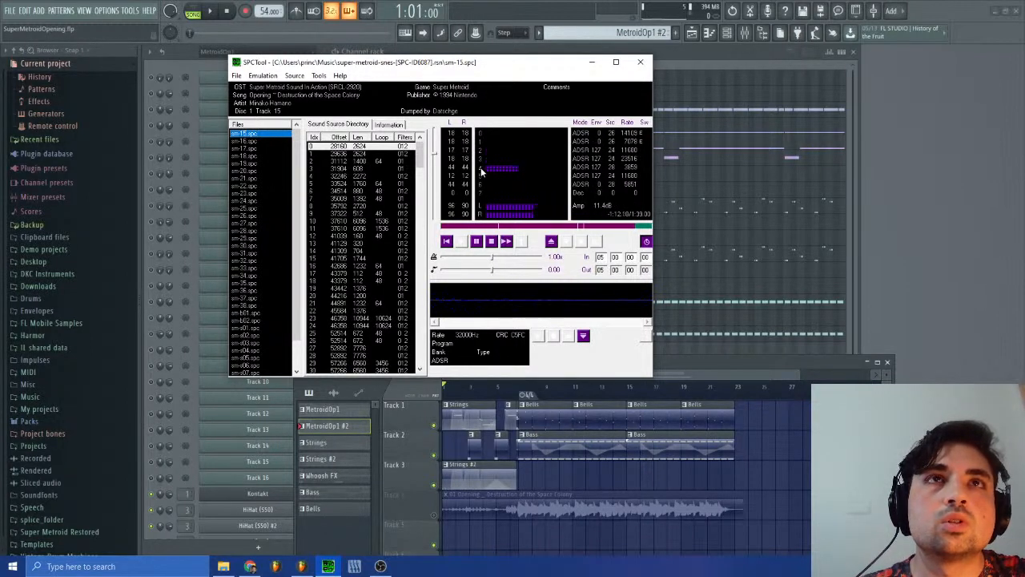
{"action": "left_click", "coordinate": [477, 243]}
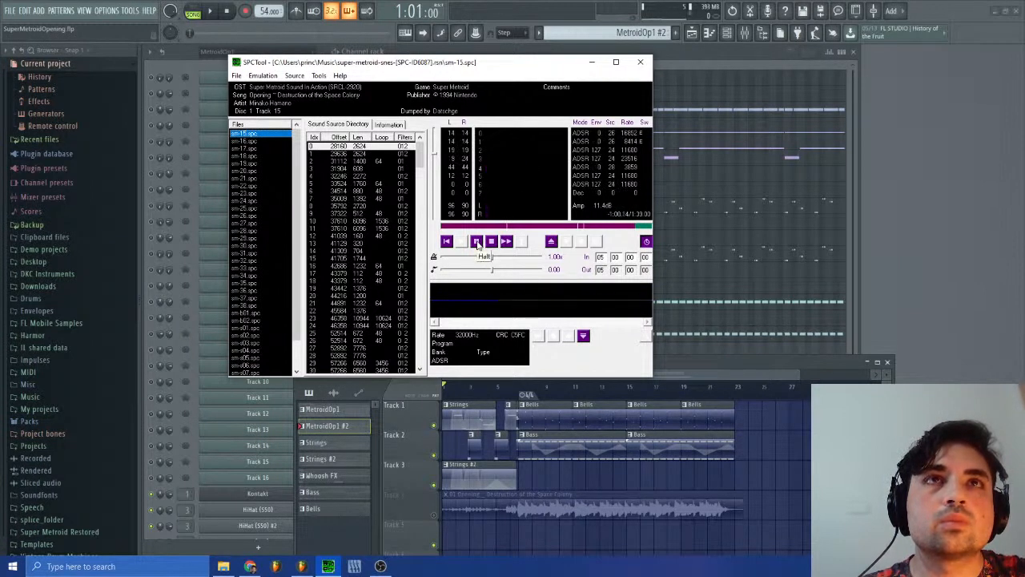
Step: Compare the MetroidOp1 #2 channel notes in FL Studio with another playback of sm-15.spc in SPCTool
{"action": "left_click", "coordinate": [878, 254]}
{"action": "left_click", "coordinate": [615, 269]}
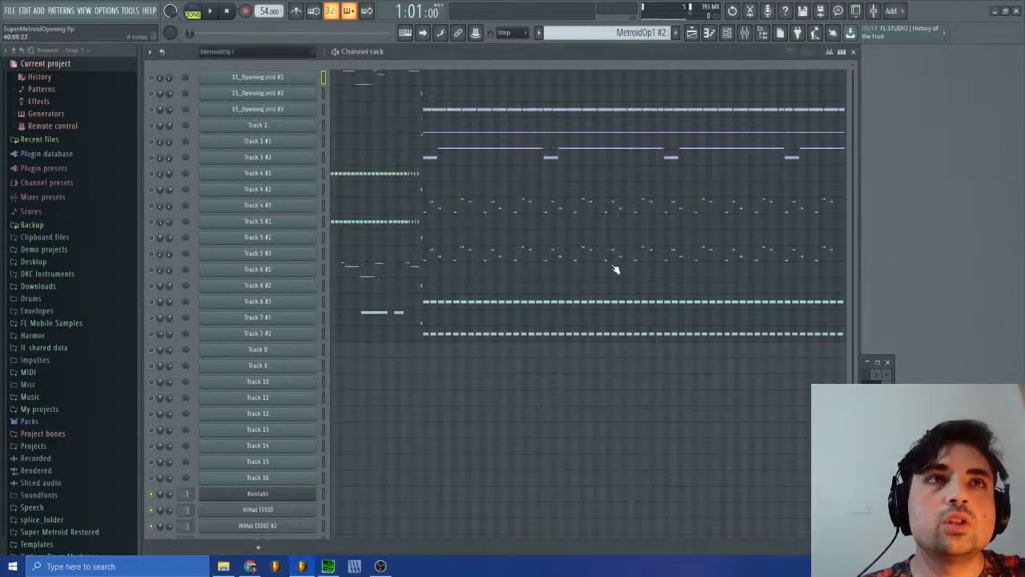
{"action": "left_click", "coordinate": [336, 568]}
{"action": "left_click", "coordinate": [687, 248]}
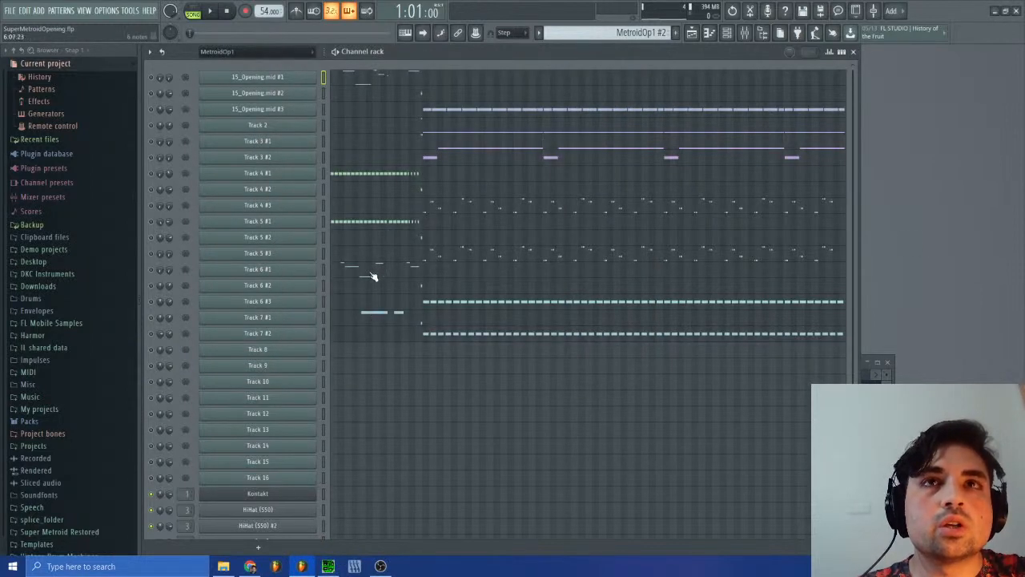
{"action": "left_click", "coordinate": [327, 566]}
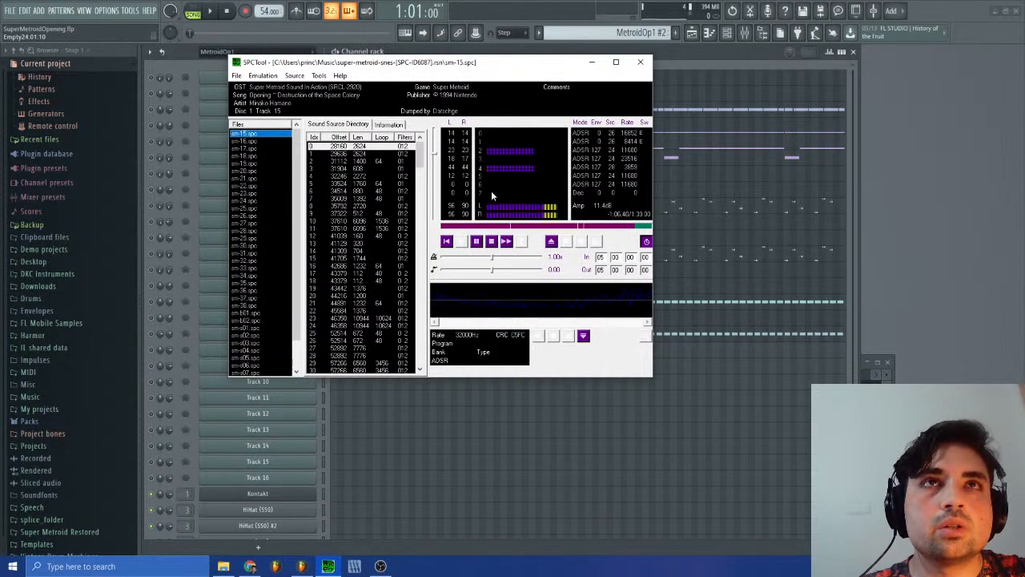
{"action": "left_click", "coordinate": [476, 239]}
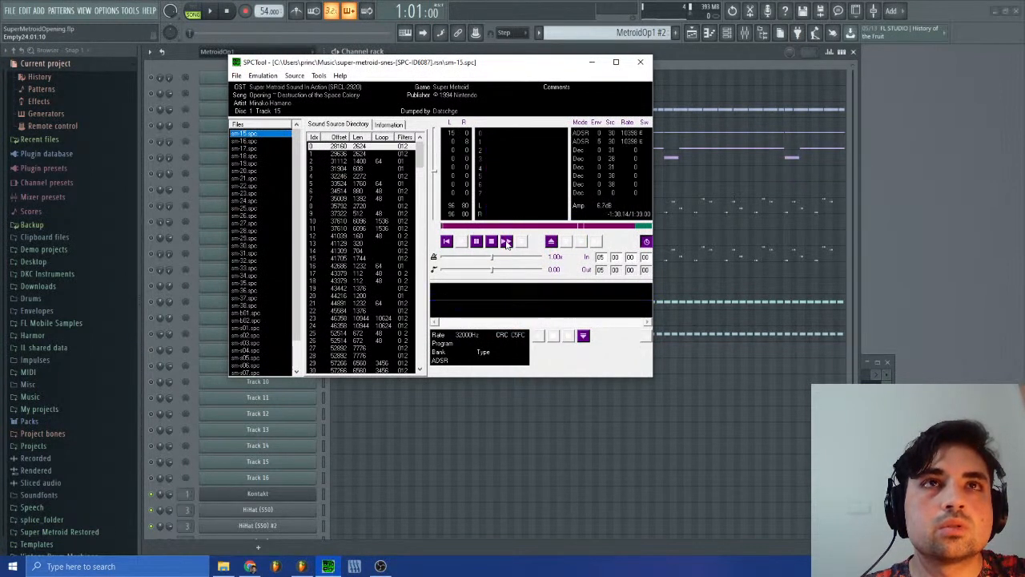
{"action": "left_click", "coordinate": [507, 242]}
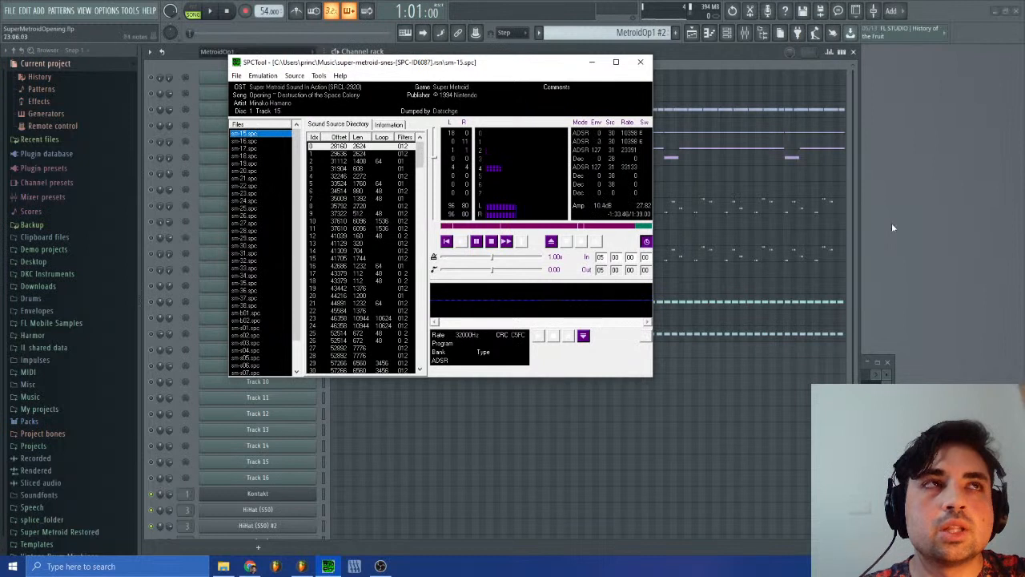
{"action": "left_click", "coordinate": [782, 243]}
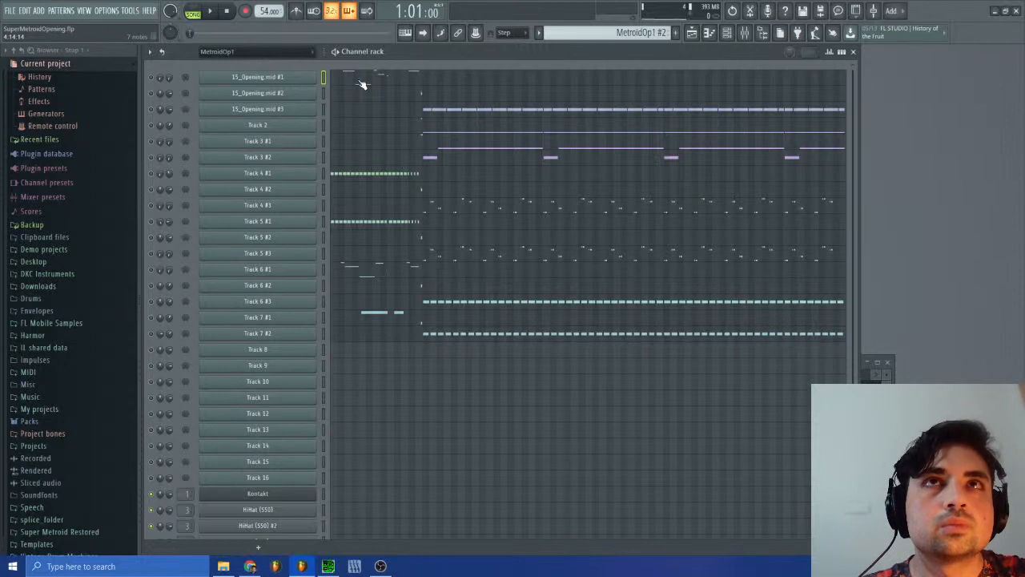
Step: Open the 15_Opening.mid #2 channel in the piano roll and examine its C2 note near bar 14
{"action": "left_click", "coordinate": [424, 94]}
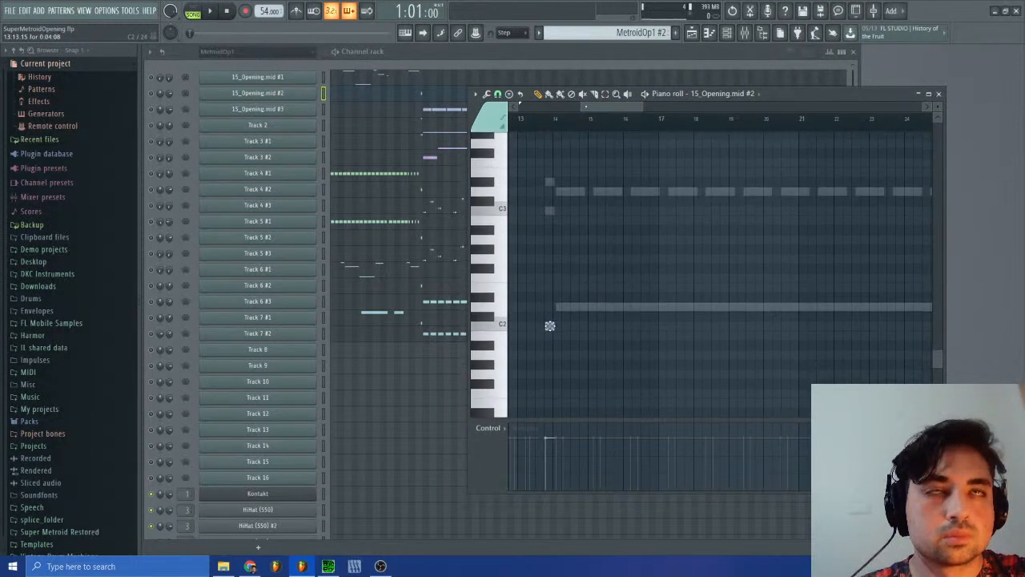
{"action": "right_click", "coordinate": [647, 35]}
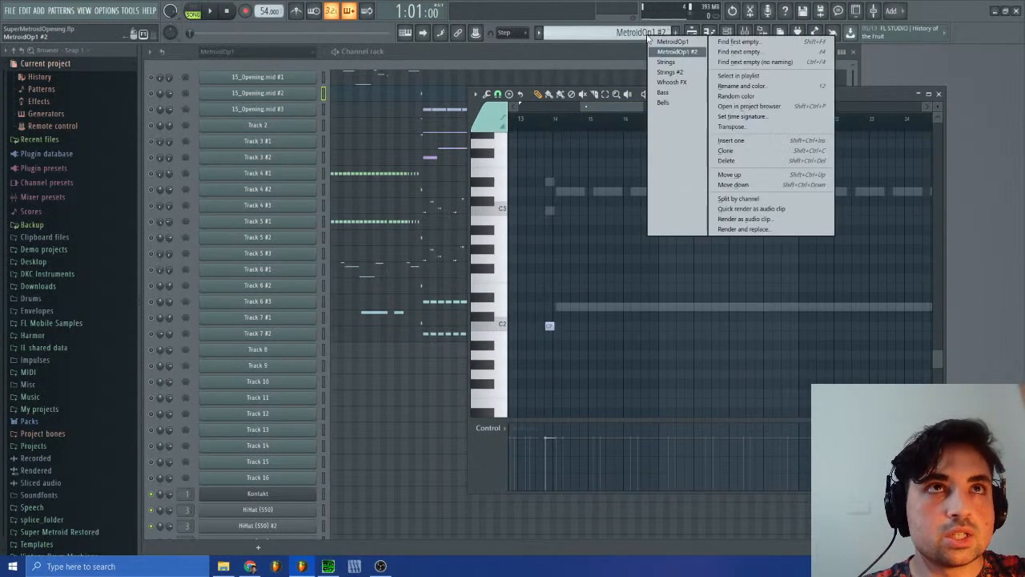
{"action": "left_click", "coordinate": [632, 30]}
{"action": "scroll", "coordinate": [580, 261], "scroll_direction": "up", "scroll_amount": 3}
{"action": "scroll", "coordinate": [580, 263], "scroll_direction": "down", "scroll_amount": 3}
{"action": "scroll", "coordinate": [580, 262], "scroll_direction": "up", "scroll_amount": 10}
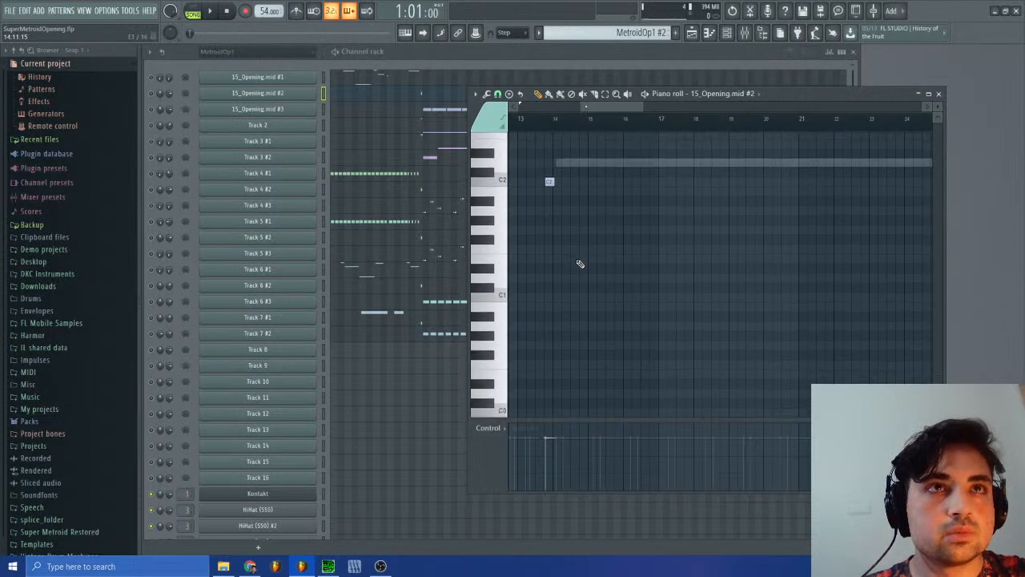
{"action": "scroll", "coordinate": [579, 264], "scroll_direction": "down", "scroll_amount": 10}
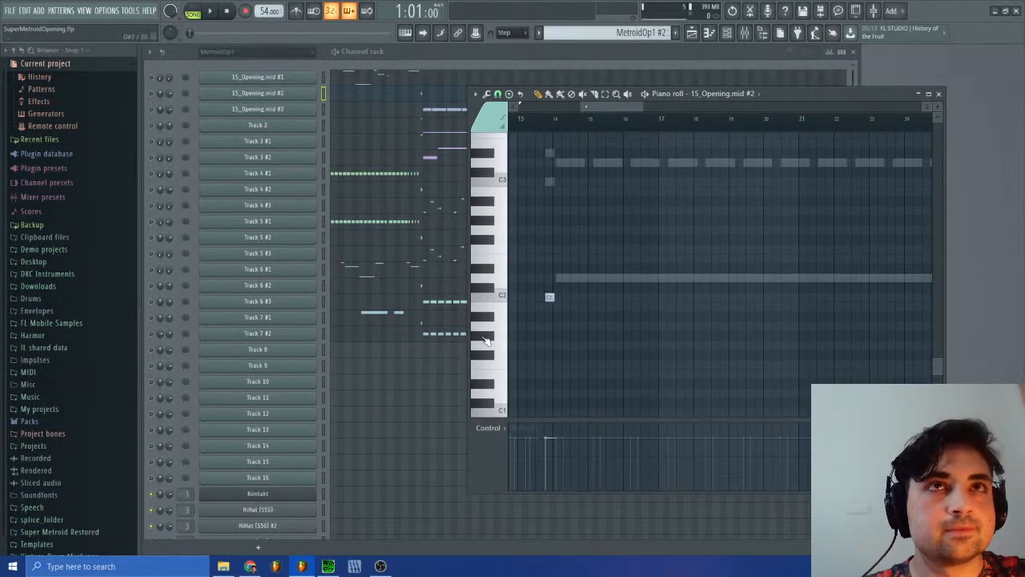
Step: Replay sm-15.spc in SPCTool from partway through, halt it, and return to the MetroidOp1 #2 pattern in FL Studio
{"action": "left_click", "coordinate": [329, 566]}
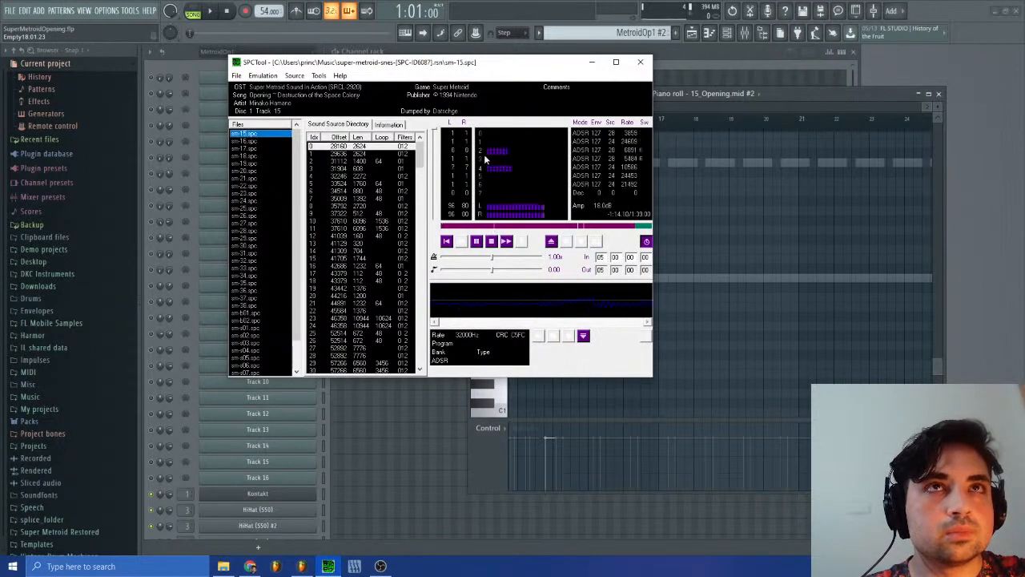
{"action": "left_click", "coordinate": [492, 243]}
{"action": "left_click", "coordinate": [462, 242]}
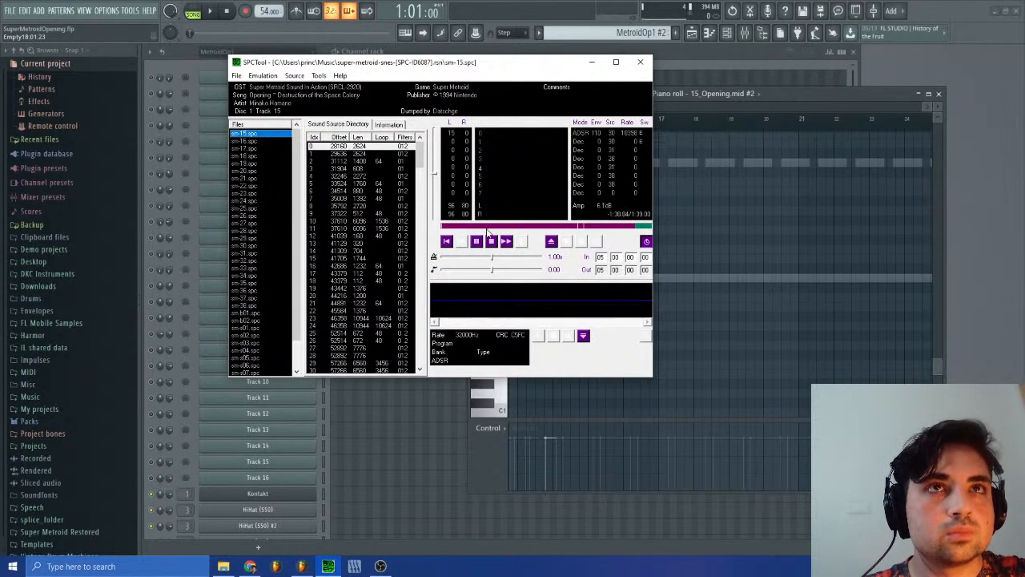
{"action": "left_click", "coordinate": [492, 228]}
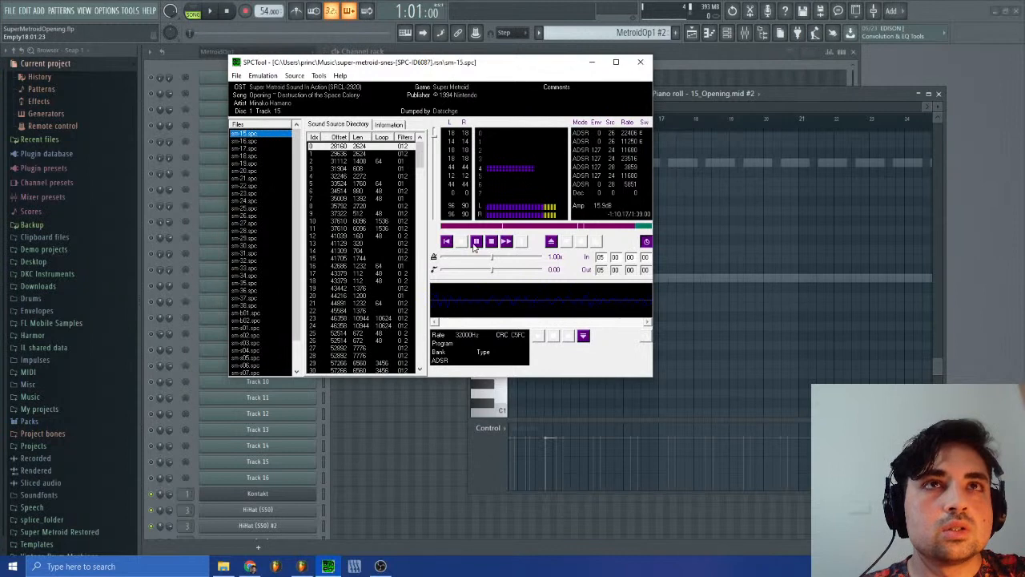
{"action": "left_click", "coordinate": [475, 243]}
{"action": "left_click", "coordinate": [985, 183]}
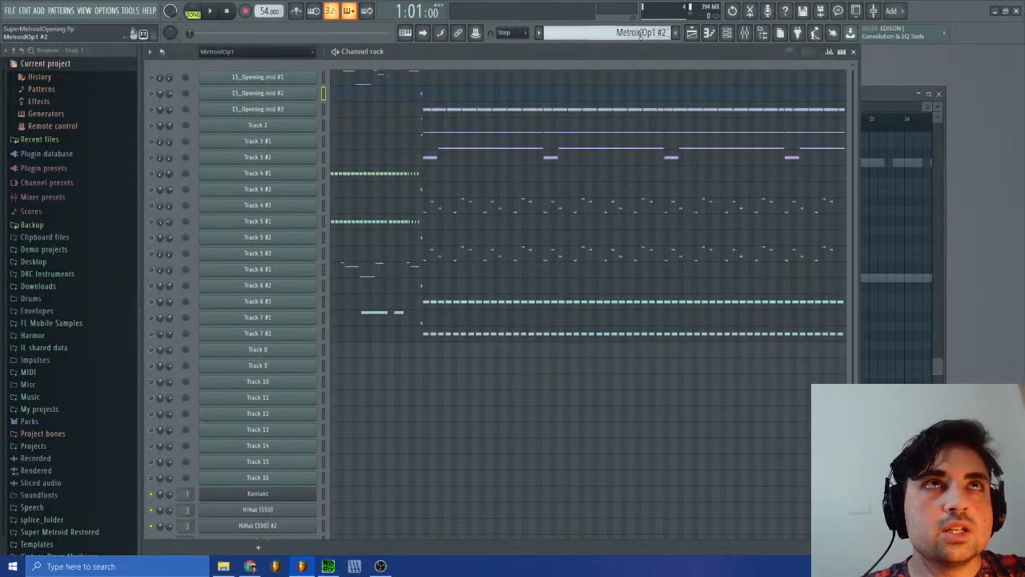
Step: Go back to SPCTool and restart sm-15.spc several times, skipping ahead to hear the same passage again
{"action": "key", "text": "alt+Tab"}
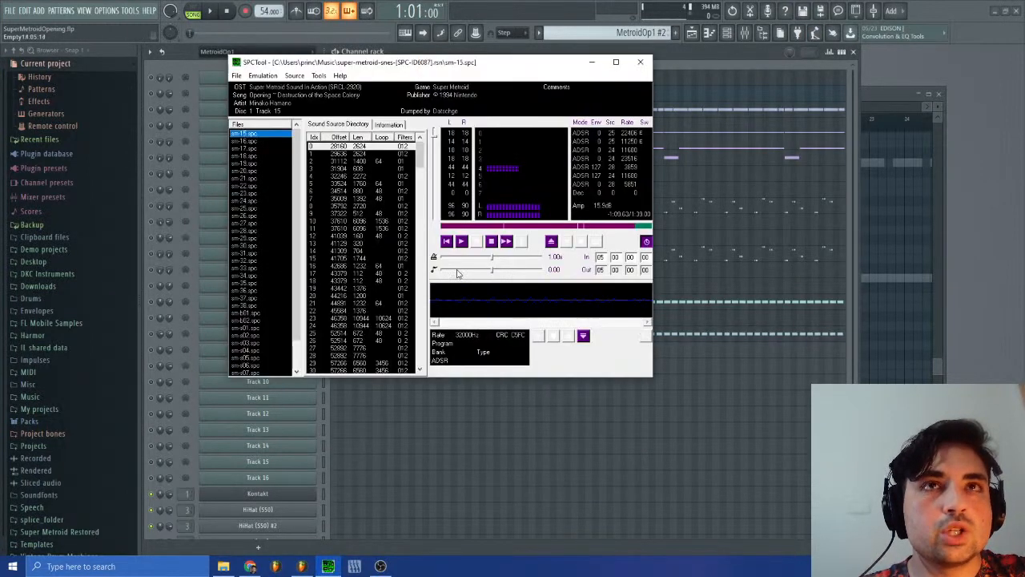
{"action": "left_click", "coordinate": [492, 243]}
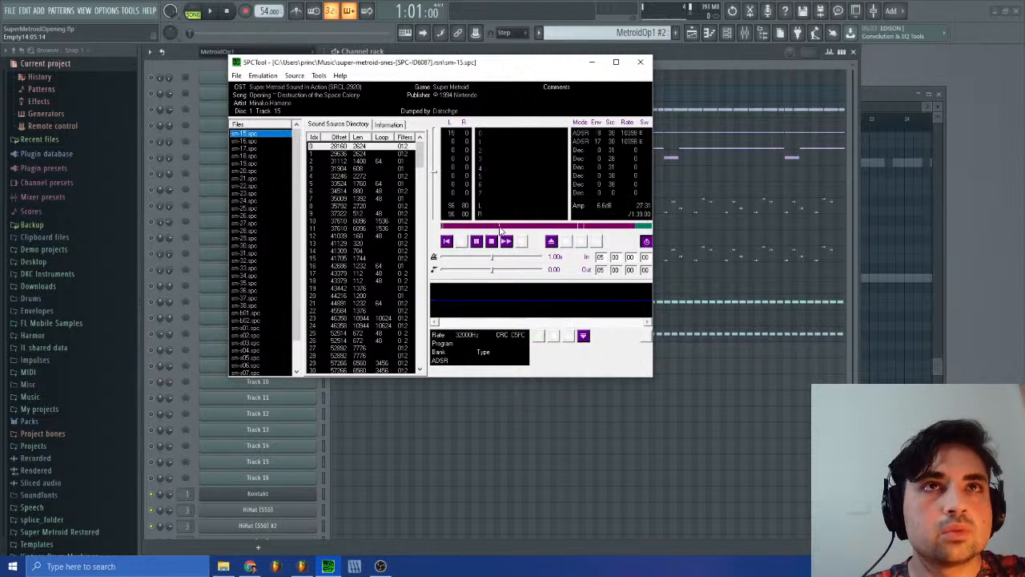
{"action": "left_click", "coordinate": [495, 228]}
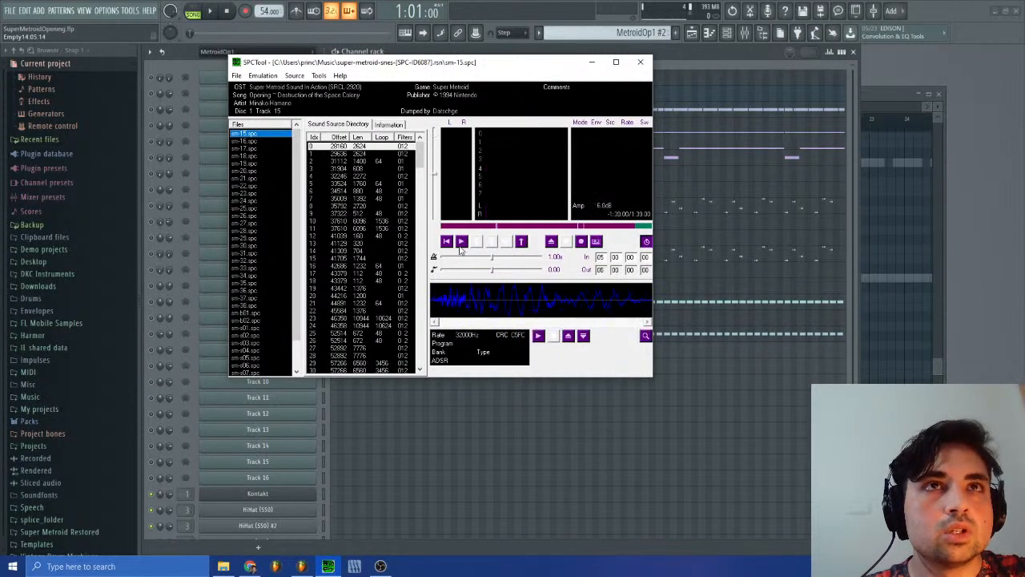
{"action": "left_click", "coordinate": [506, 241]}
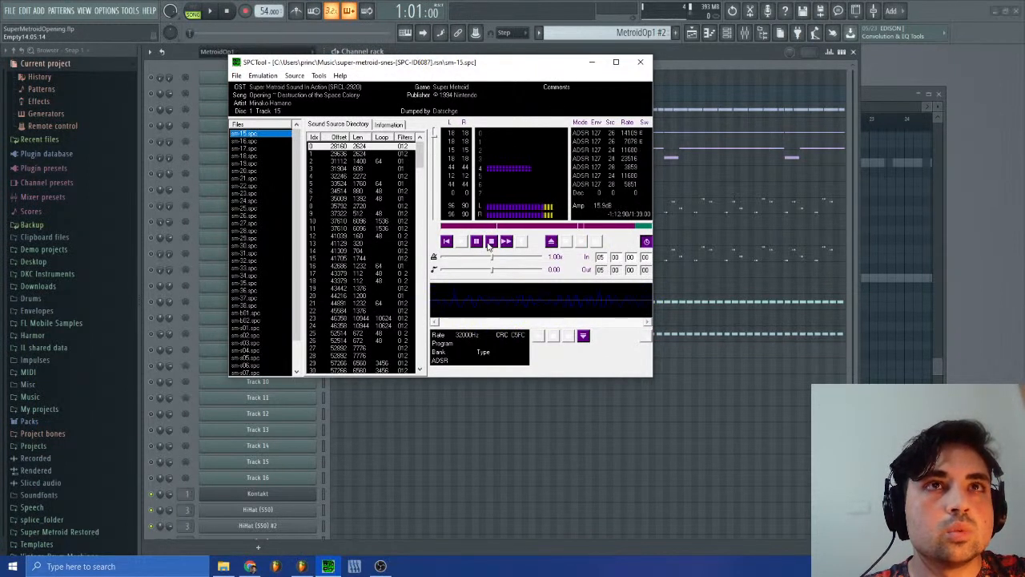
{"action": "left_click", "coordinate": [490, 243]}
{"action": "left_click", "coordinate": [462, 243]}
{"action": "left_click", "coordinate": [492, 227]}
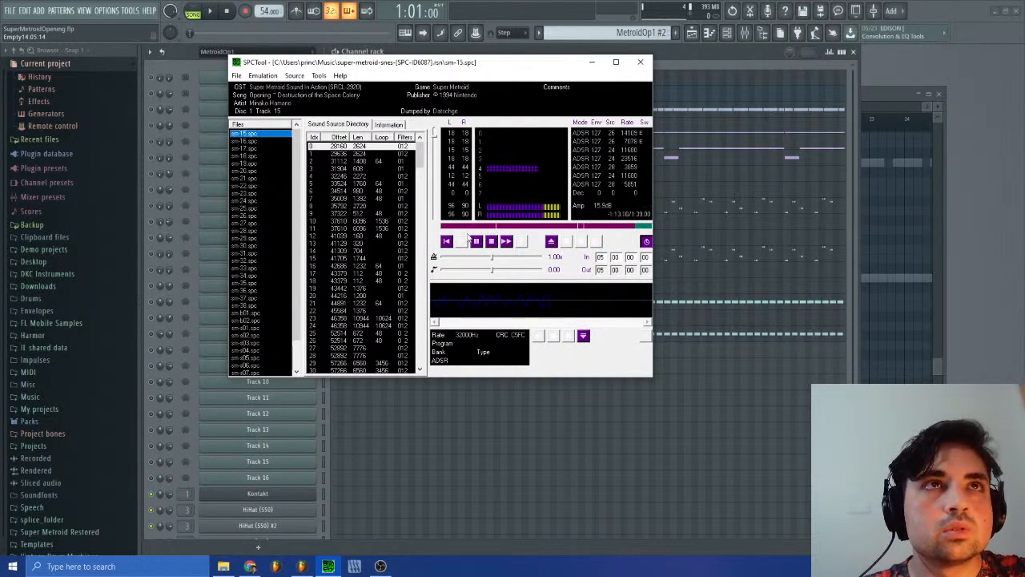
Step: Return to FL Studio and select the Bass pattern to inspect the start of its Synth Lead notes
{"action": "left_click", "coordinate": [972, 228]}
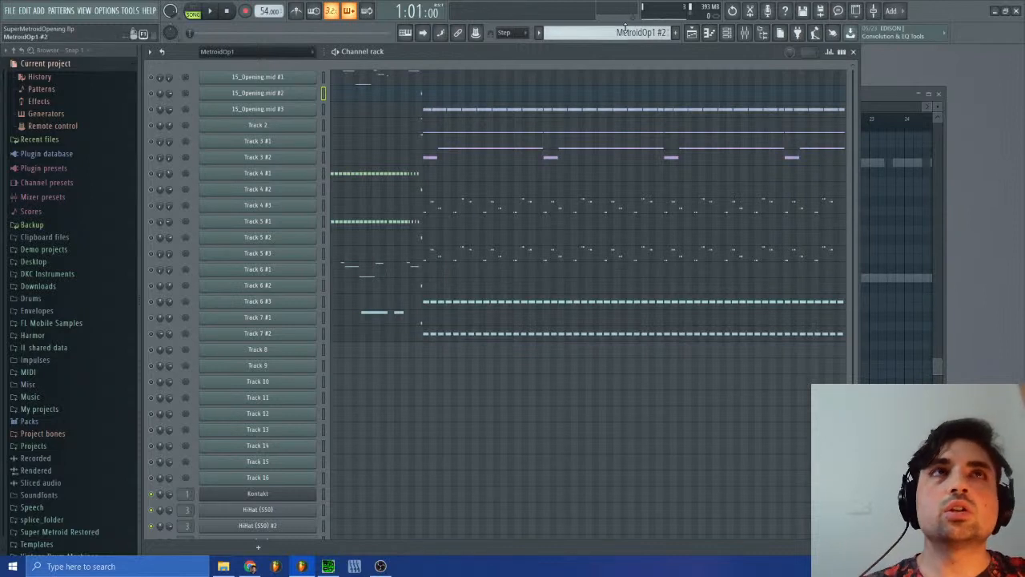
{"action": "left_click", "coordinate": [645, 32]}
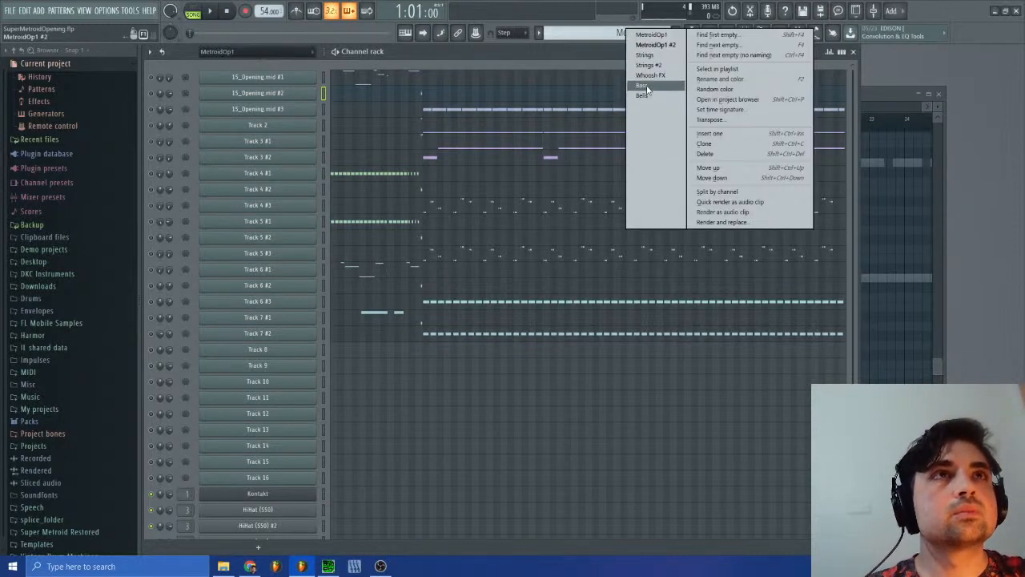
{"action": "left_click", "coordinate": [641, 85]}
{"action": "scroll", "coordinate": [438, 269], "scroll_direction": "down", "scroll_amount": 3}
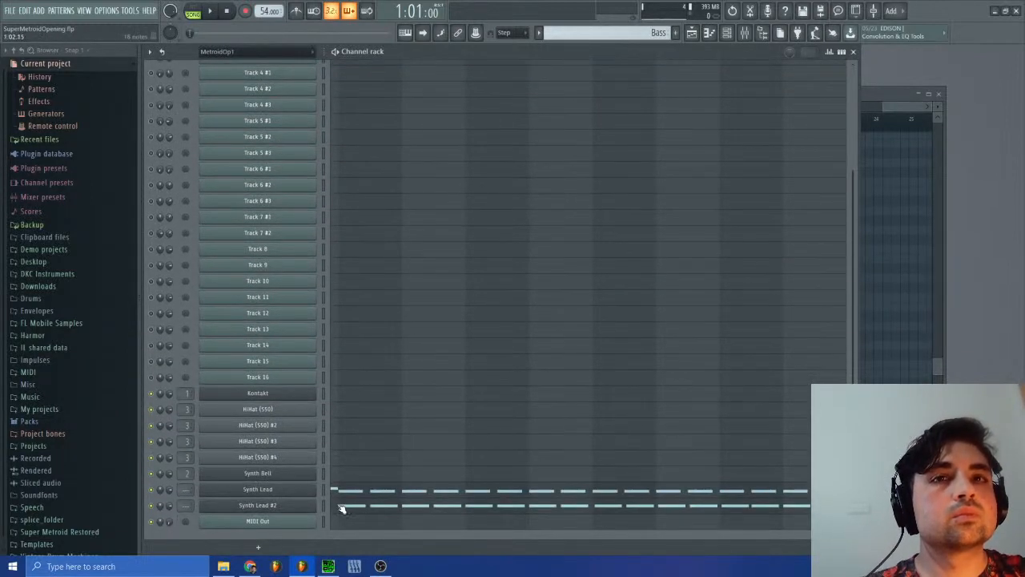
Step: Open the Bass pattern's Synth Lead #2 notes in the piano roll and add a short C2 note just before the first D2 note
{"action": "left_click", "coordinate": [341, 507]}
{"action": "scroll", "coordinate": [567, 298], "scroll_direction": "up", "scroll_amount": 3}
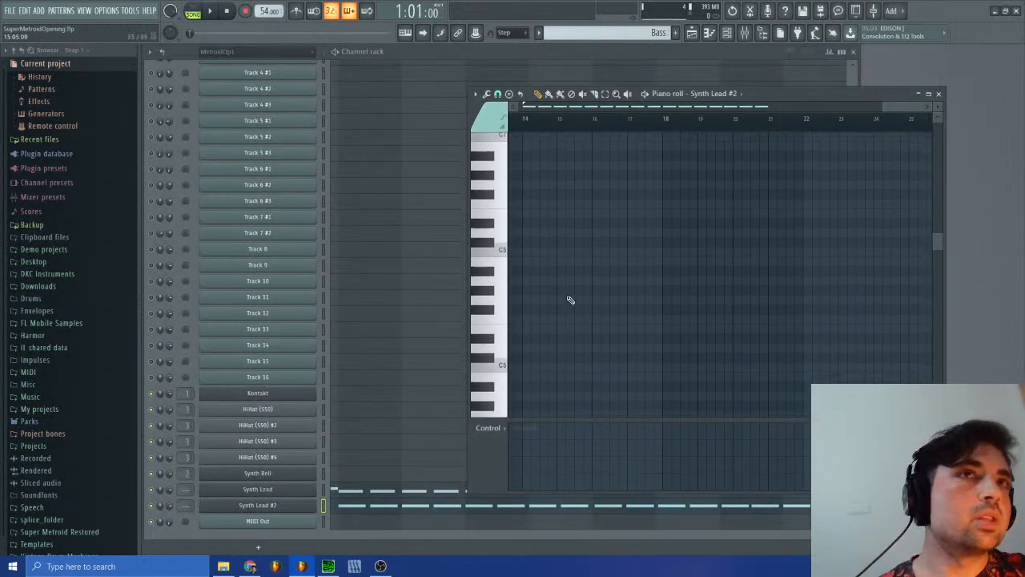
{"action": "scroll", "coordinate": [571, 300], "scroll_direction": "down", "scroll_amount": 5}
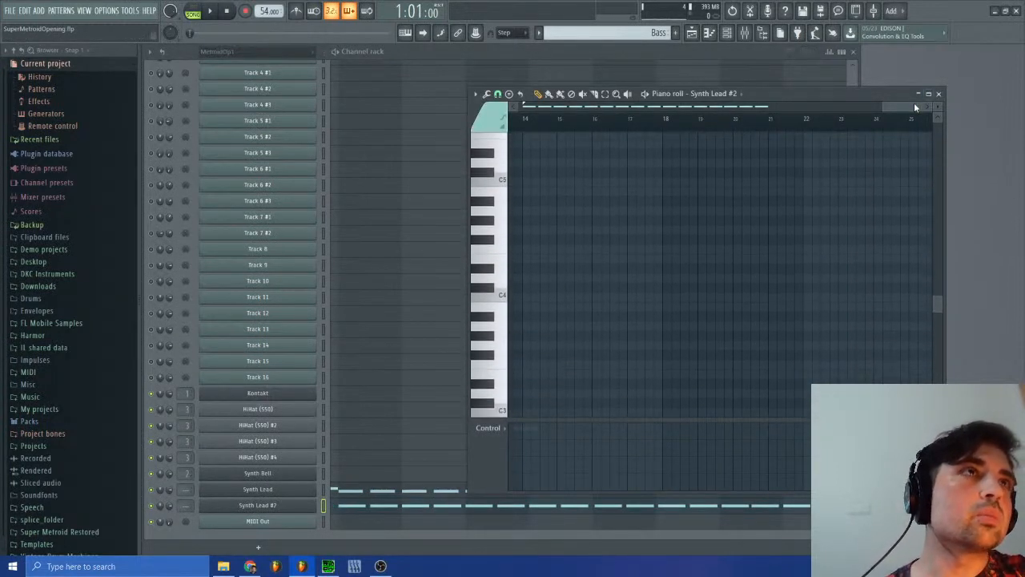
{"action": "left_click_drag", "start_coordinate": [915, 107], "coordinate": [350, 160]}
{"action": "scroll", "coordinate": [611, 286], "scroll_direction": "down", "scroll_amount": 3}
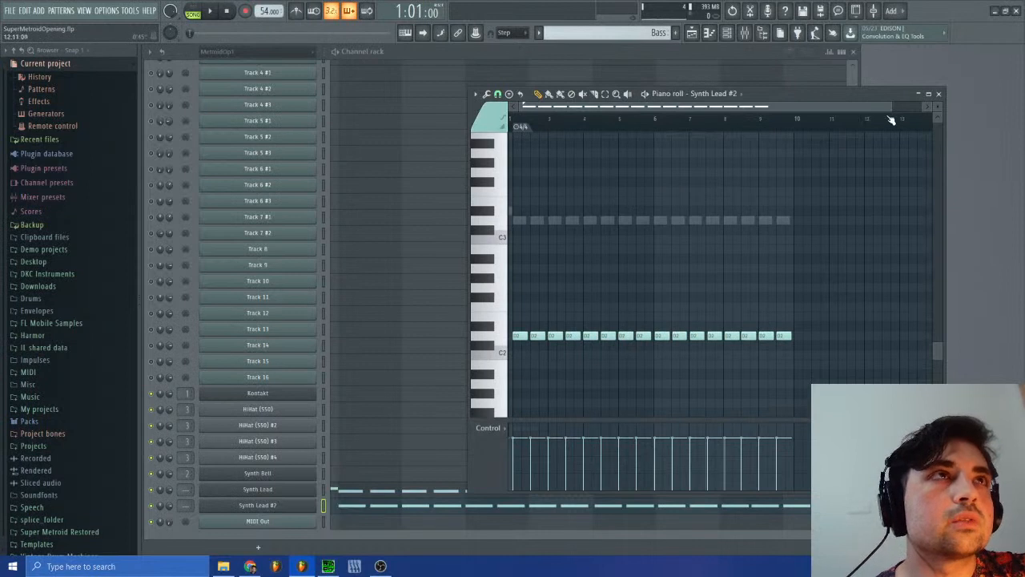
{"action": "left_click_drag", "start_coordinate": [890, 106], "coordinate": [621, 108]}
{"action": "left_click", "coordinate": [492, 355]}
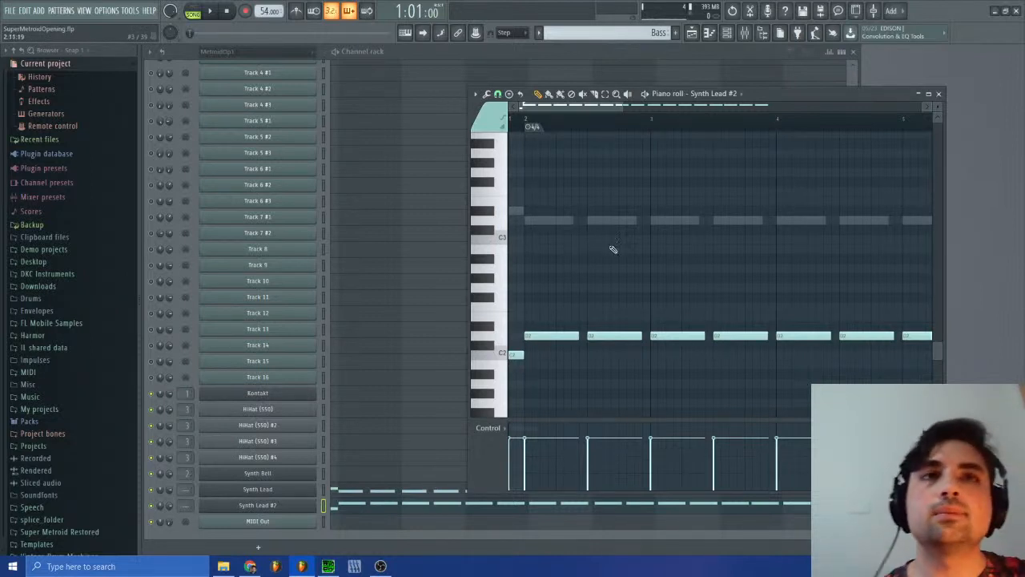
Step: Switch to the MetroidOp1 #2 pattern and open the channel pitch events of 15_Opening.mid #2 for editing
{"action": "left_click", "coordinate": [608, 32]}
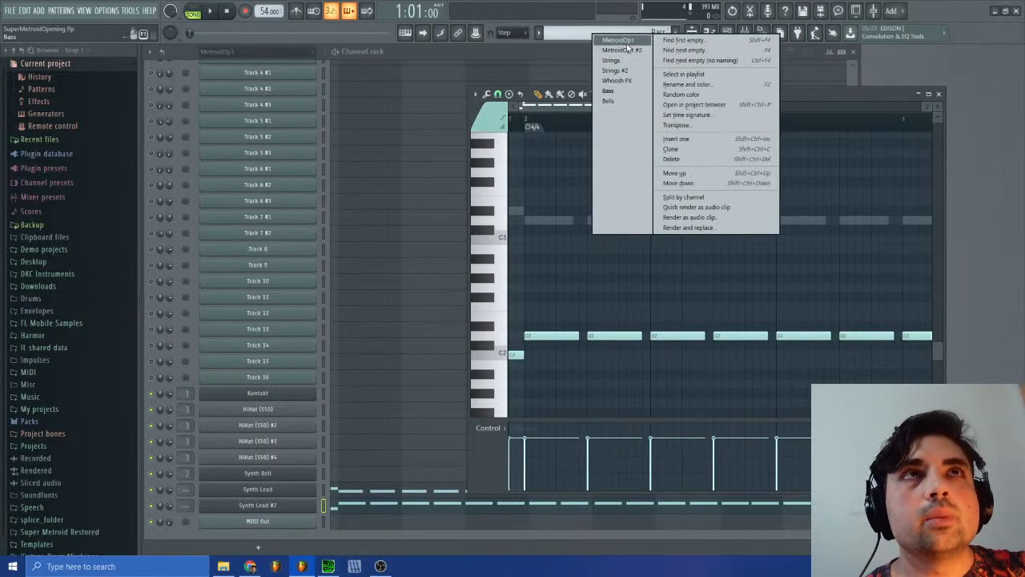
{"action": "left_click", "coordinate": [609, 42]}
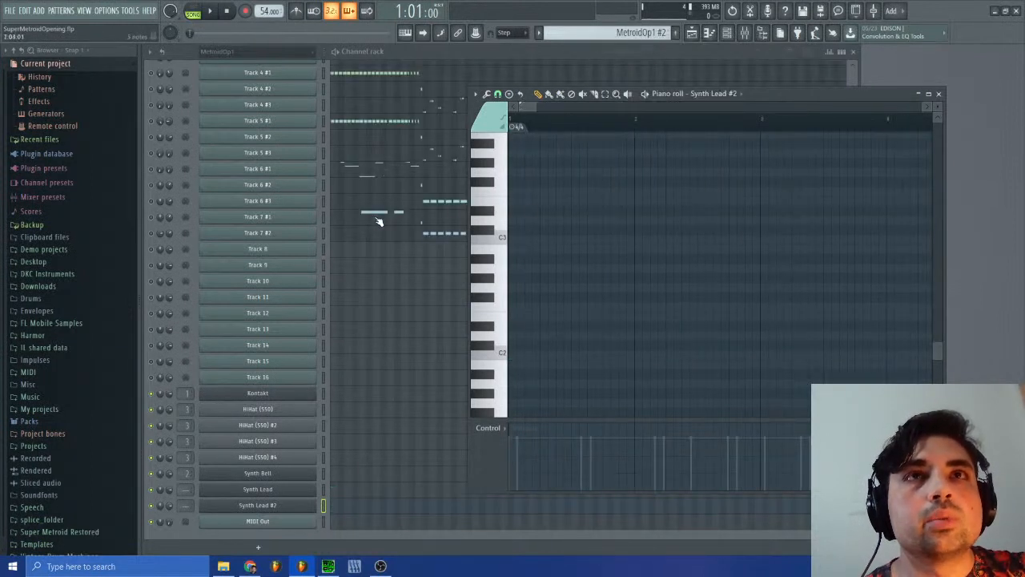
{"action": "scroll", "coordinate": [365, 197], "scroll_direction": "up", "scroll_amount": 3}
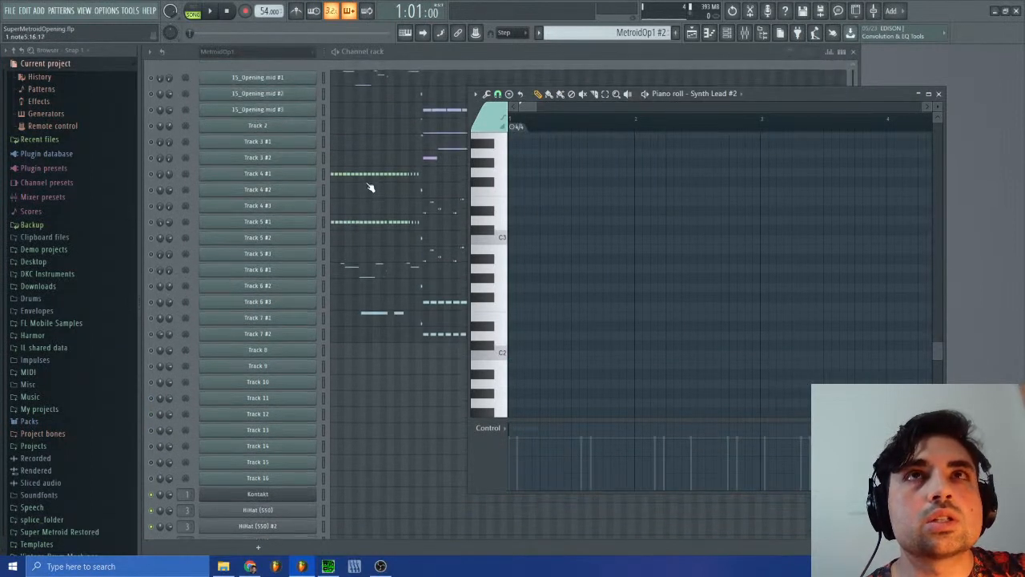
{"action": "left_click", "coordinate": [303, 98]}
{"action": "right_click", "coordinate": [446, 177]}
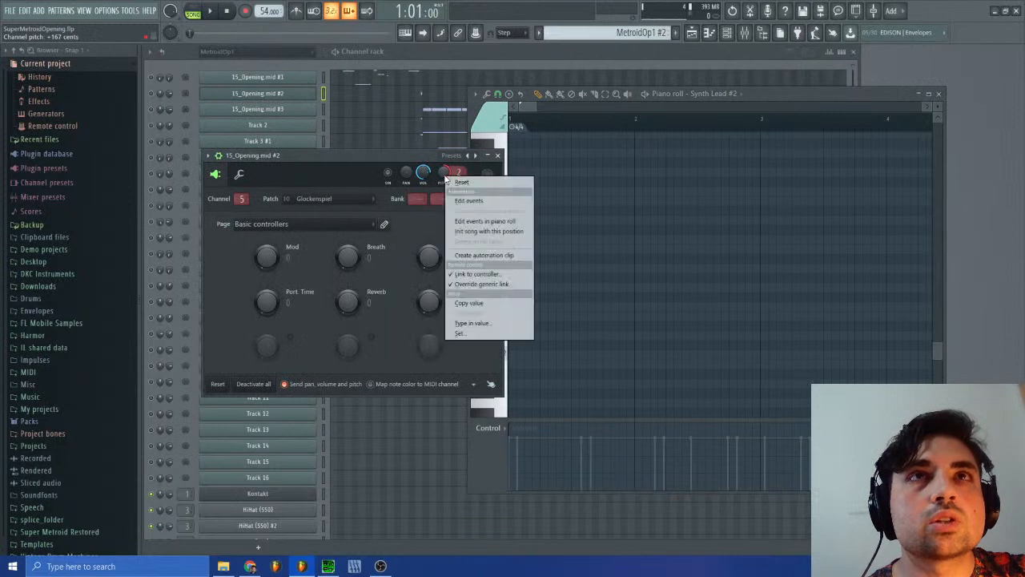
{"action": "left_click", "coordinate": [477, 198]}
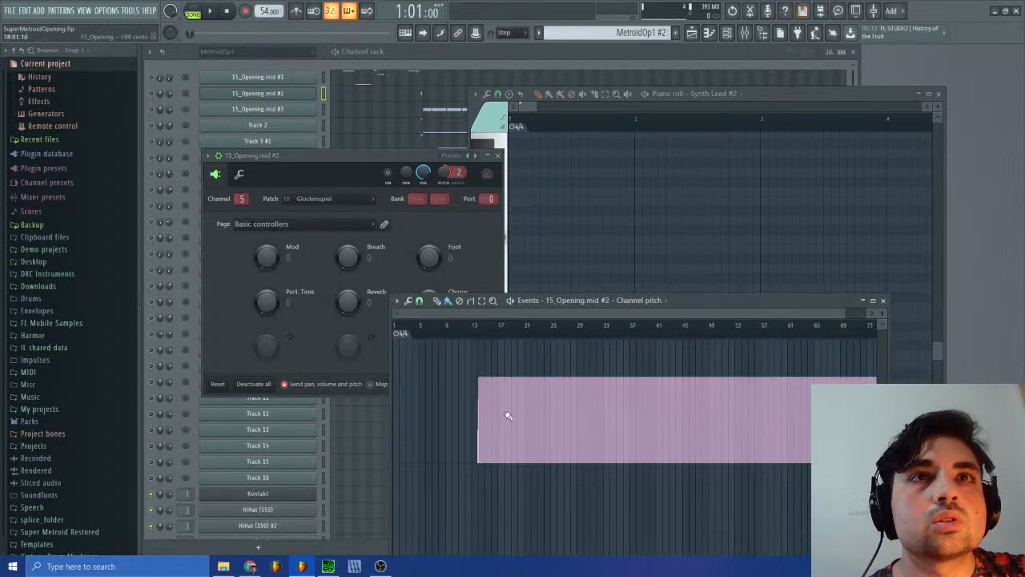
Step: Try to select the stepped pitch rise just before bar 14 in the channel pitch events
{"action": "left_click_drag", "start_coordinate": [838, 315], "coordinate": [486, 315]}
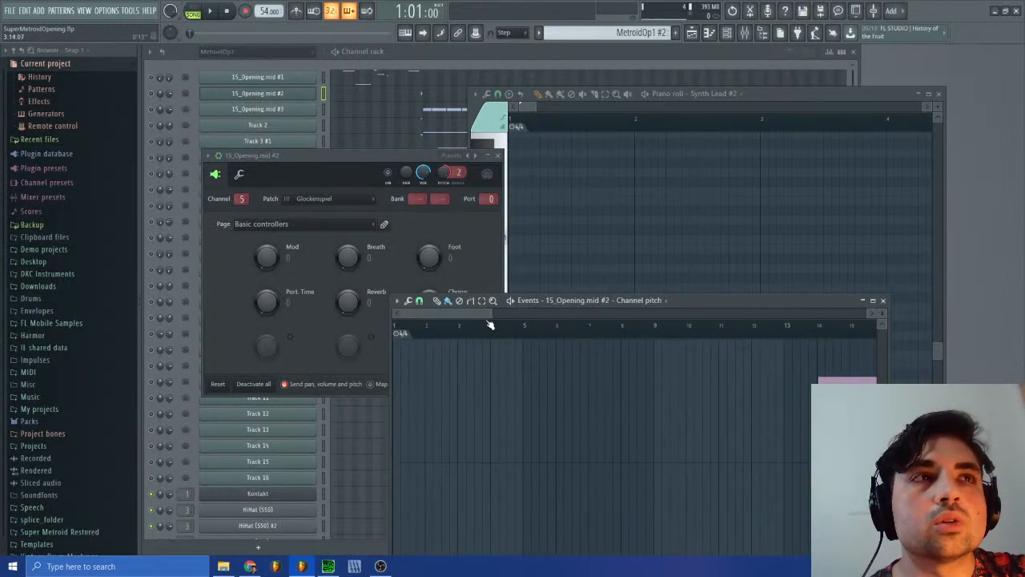
{"action": "left_click", "coordinate": [814, 330]}
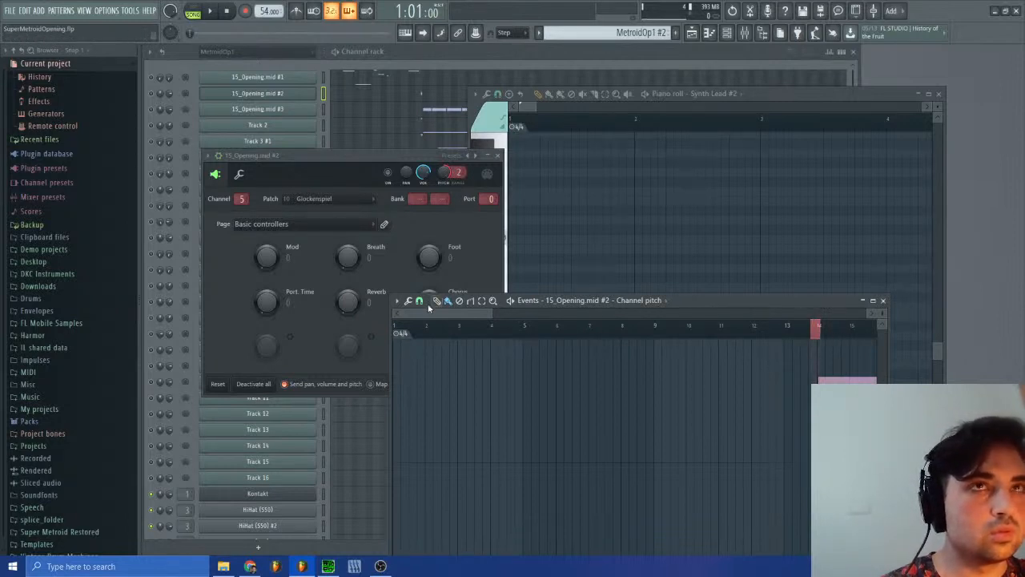
{"action": "left_click_drag", "start_coordinate": [407, 316], "coordinate": [495, 315]}
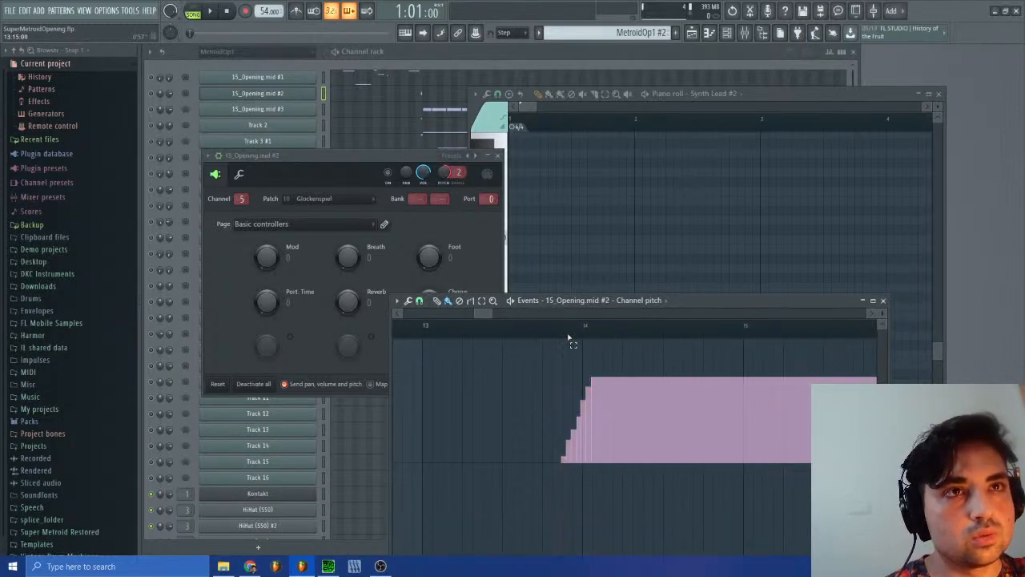
{"action": "left_click_drag", "start_coordinate": [569, 338], "coordinate": [573, 340]}
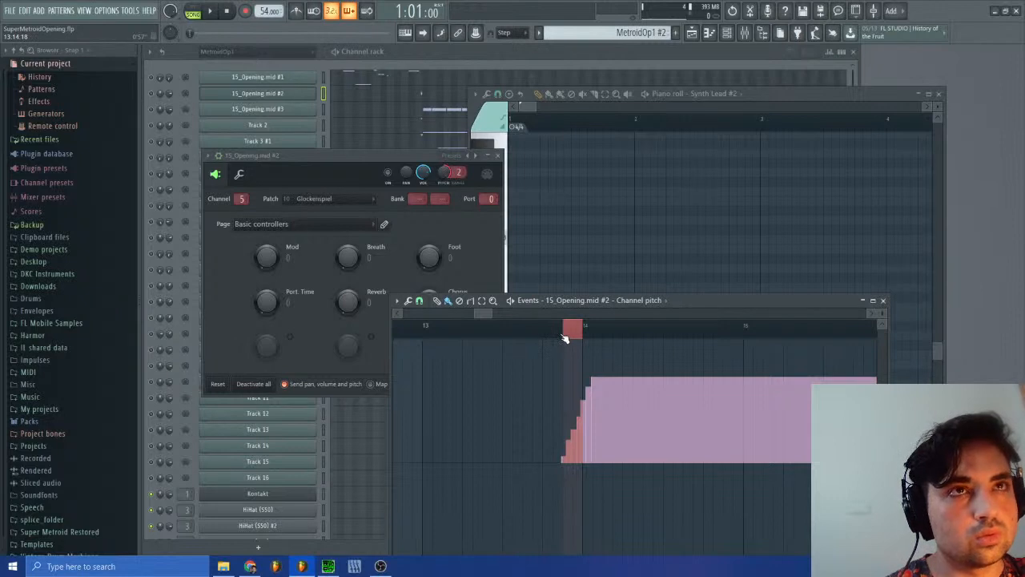
{"action": "left_click", "coordinate": [559, 336]}
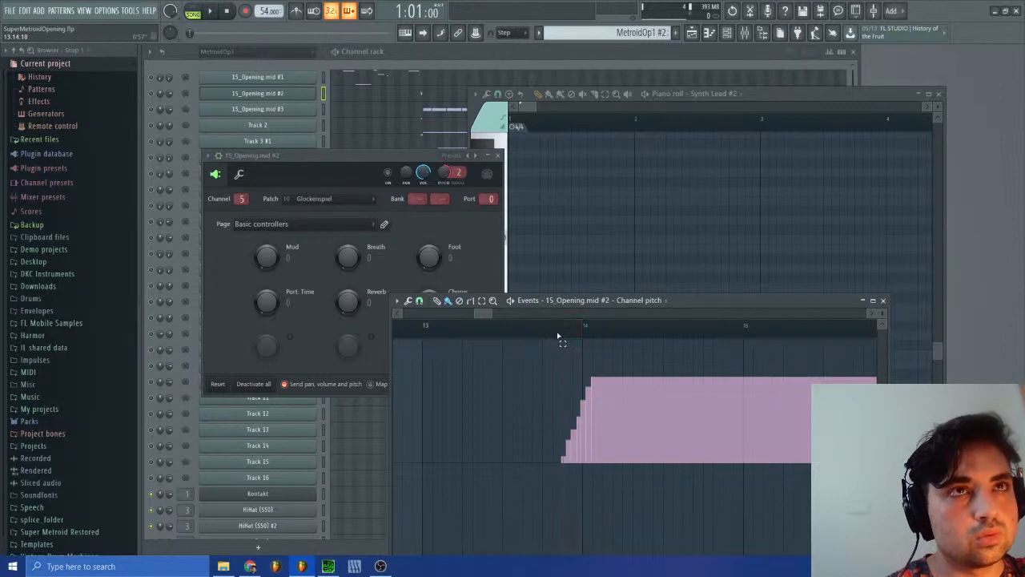
Step: Set the event editor's snap to 1/4 step and select the whole stepped pitch rise around bar 14
{"action": "left_click", "coordinate": [419, 301]}
{"action": "left_click", "coordinate": [439, 392]}
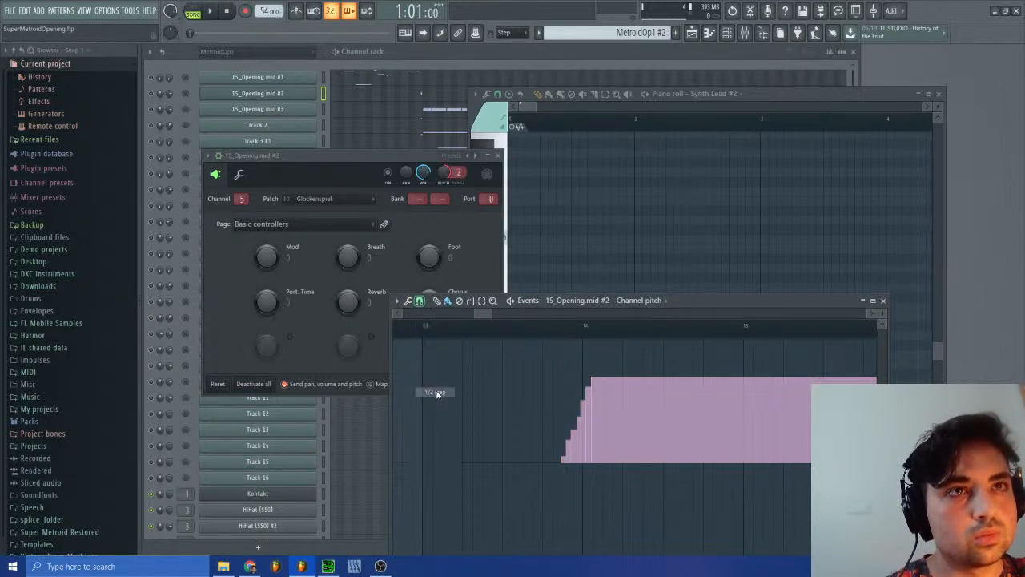
{"action": "left_click", "coordinate": [419, 300]}
{"action": "left_click", "coordinate": [435, 372]}
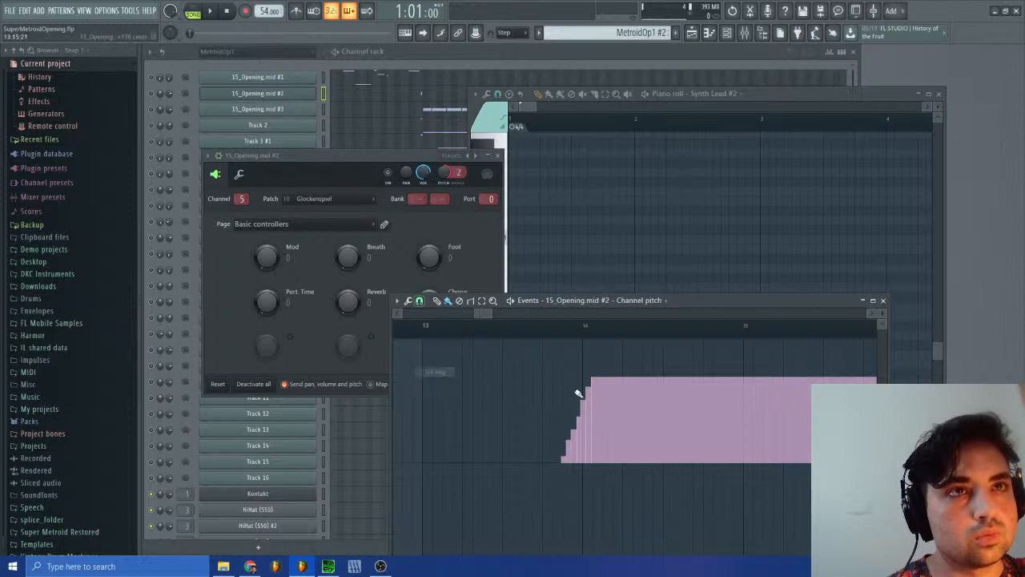
{"action": "left_click_drag", "start_coordinate": [563, 339], "coordinate": [572, 340]}
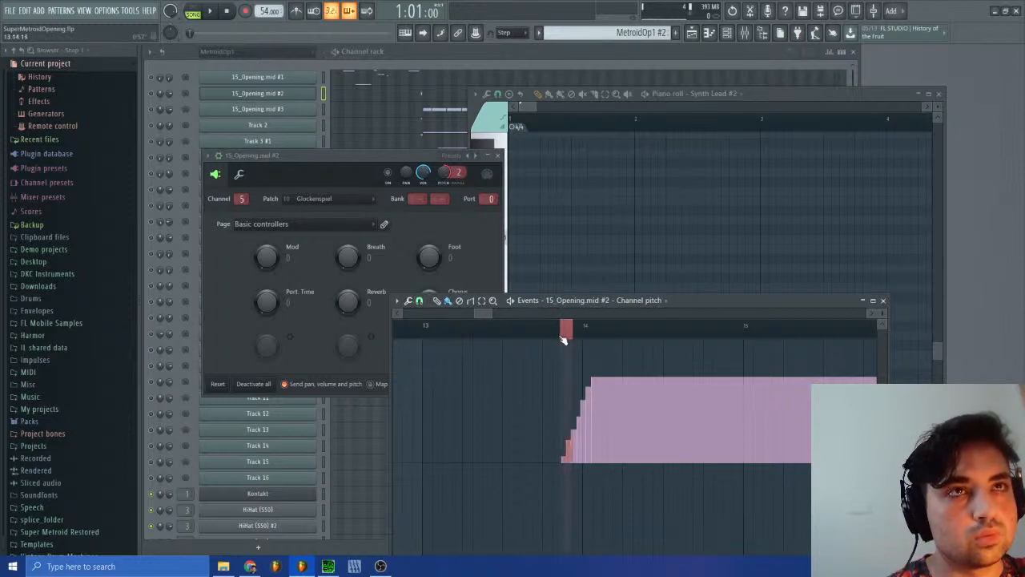
{"action": "left_click_drag", "start_coordinate": [492, 313], "coordinate": [479, 313]}
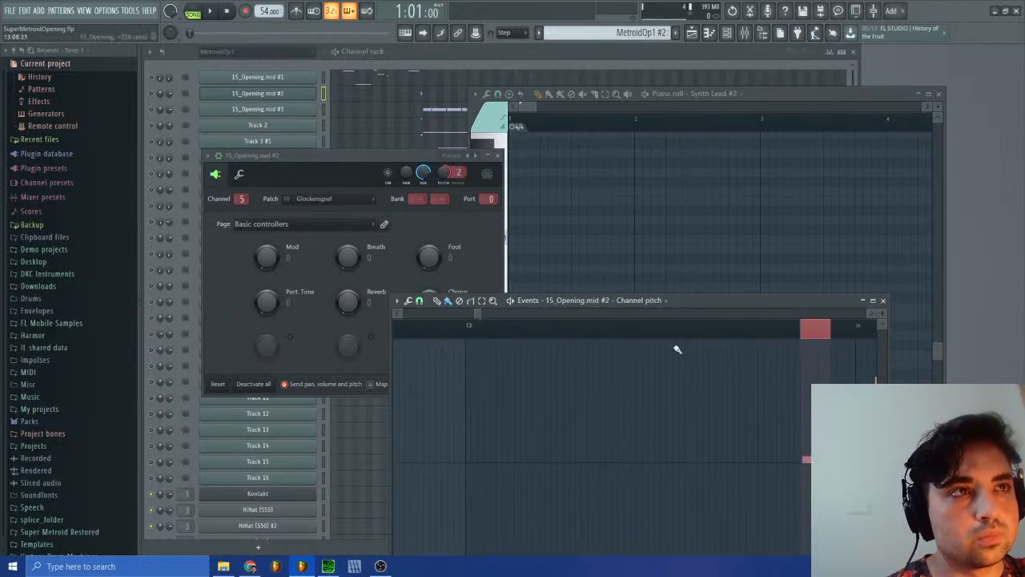
{"action": "left_click_drag", "start_coordinate": [807, 337], "coordinate": [833, 343]}
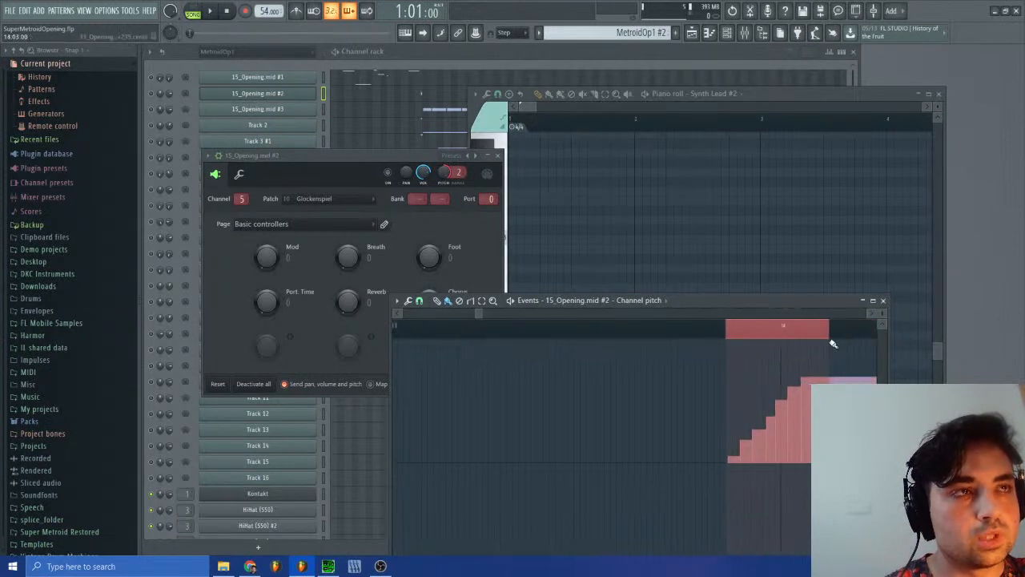
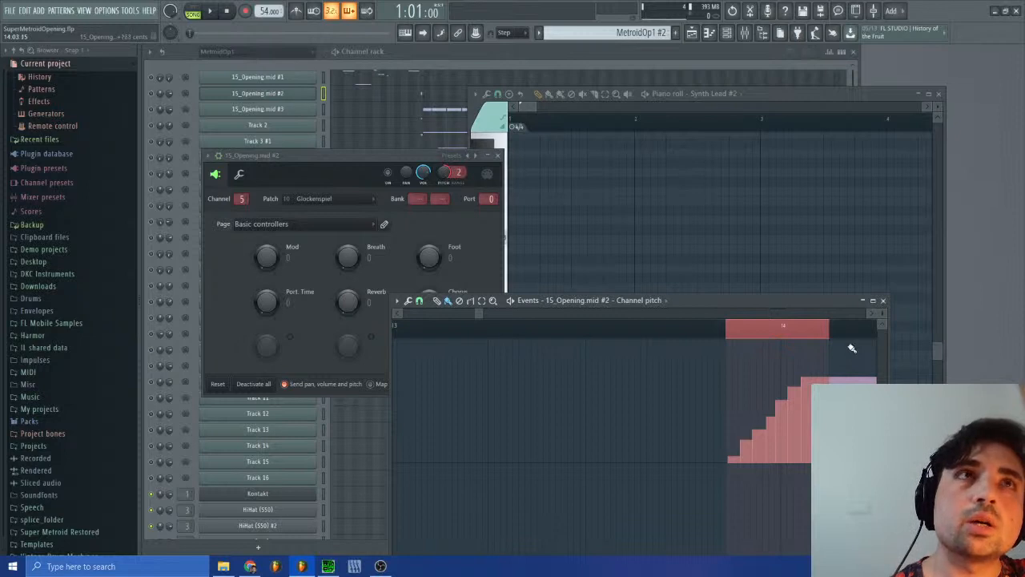
Step: Close the pitch event editor and channel window, return to the Bass pattern and open Synth Lead #2's notes in the piano roll
{"action": "left_click", "coordinate": [883, 301]}
{"action": "left_click", "coordinate": [497, 156]}
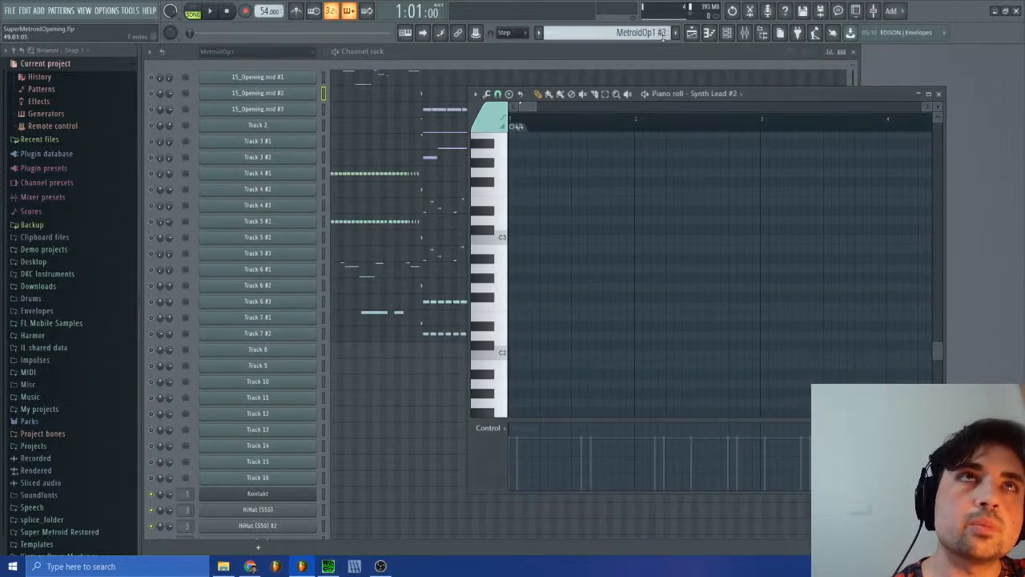
{"action": "left_click", "coordinate": [645, 33]}
{"action": "left_click", "coordinate": [651, 90]}
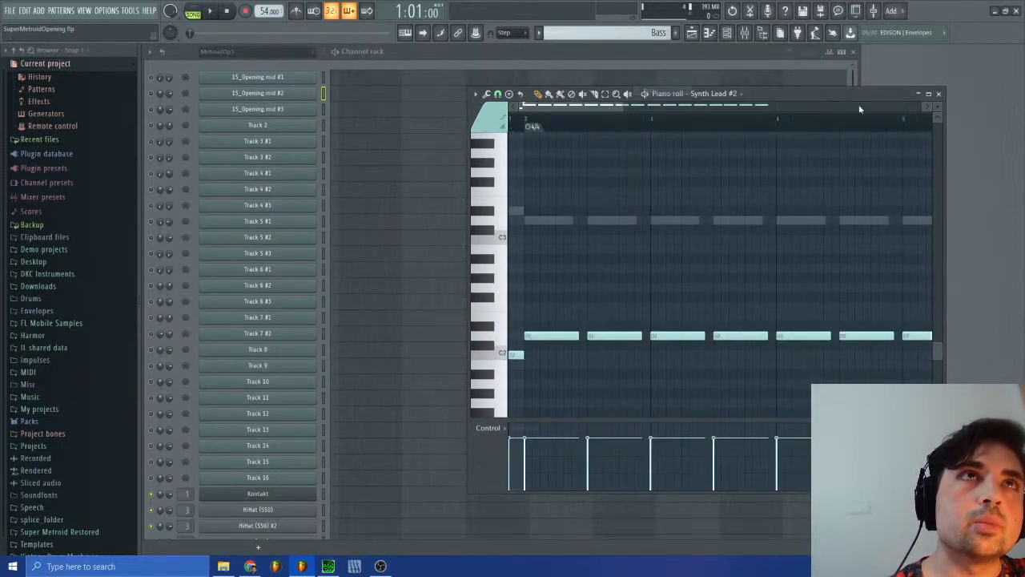
{"action": "left_click", "coordinate": [938, 95]}
{"action": "scroll", "coordinate": [405, 464], "scroll_direction": "down", "scroll_amount": 3}
{"action": "scroll", "coordinate": [405, 463], "scroll_direction": "down", "scroll_amount": 1}
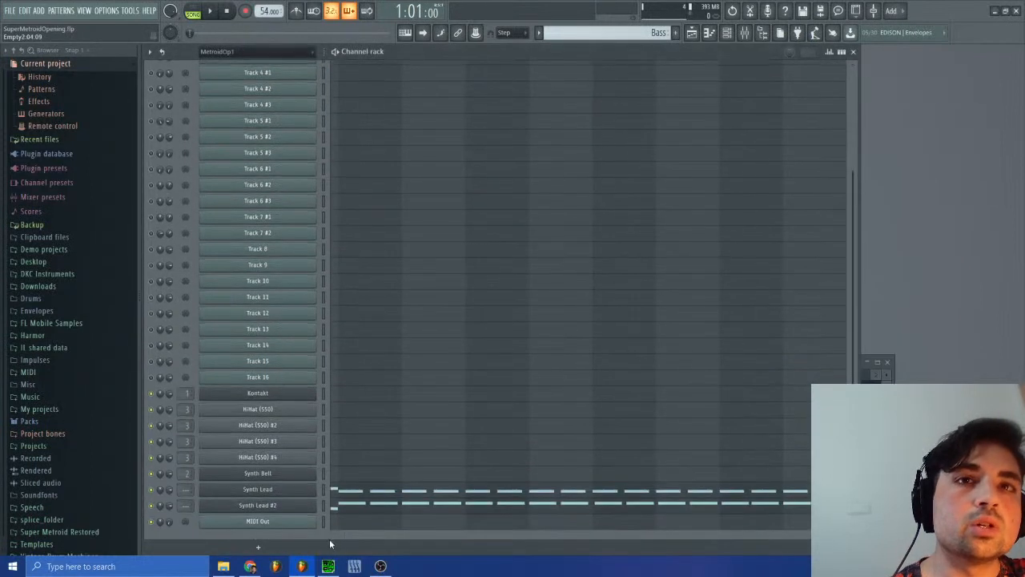
{"action": "left_click", "coordinate": [337, 504]}
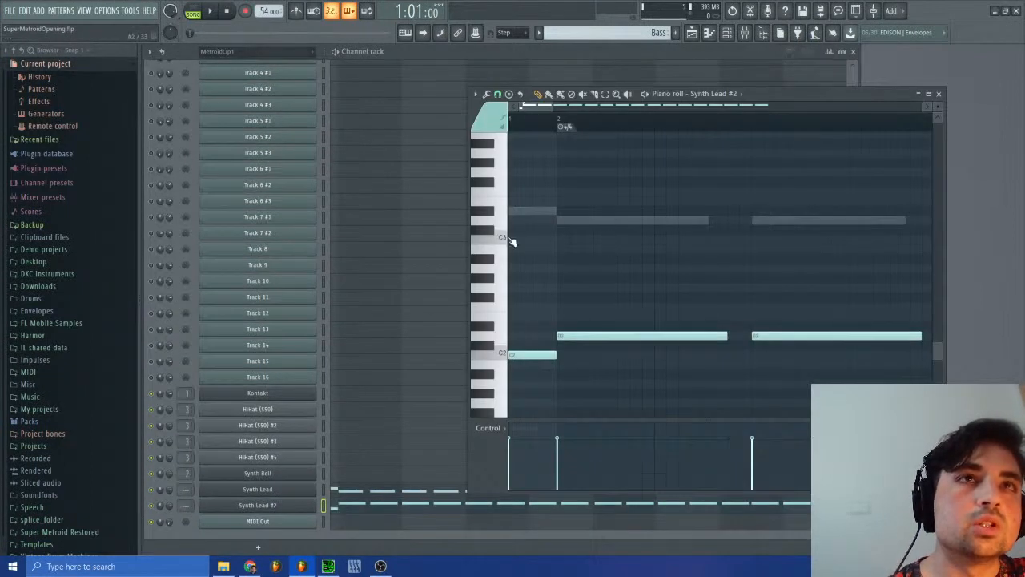
Step: Try to delete the first D2 note and extend the opening C2 note over its length
{"action": "right_click", "coordinate": [568, 339]}
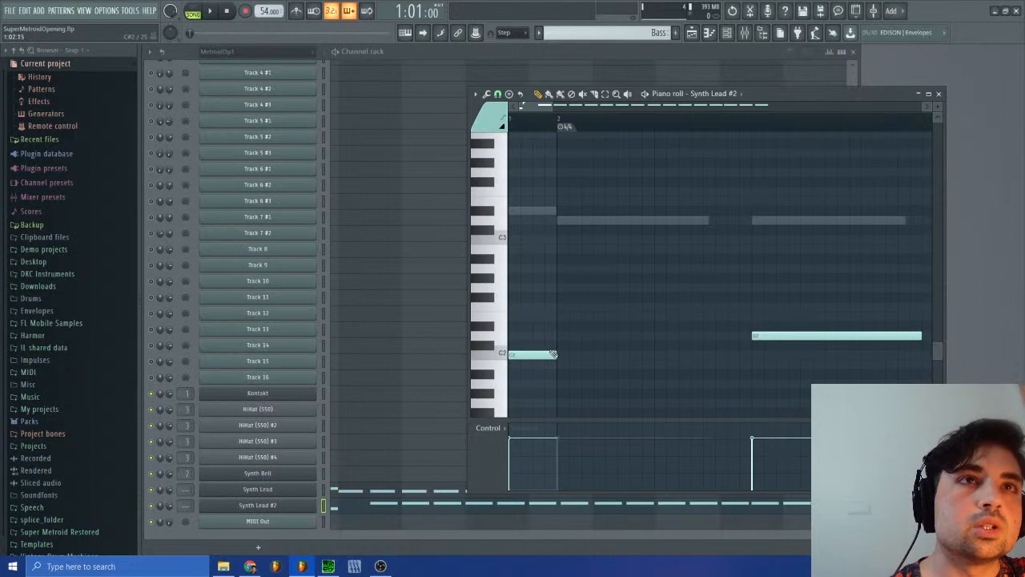
{"action": "left_click_drag", "start_coordinate": [554, 354], "coordinate": [718, 356]}
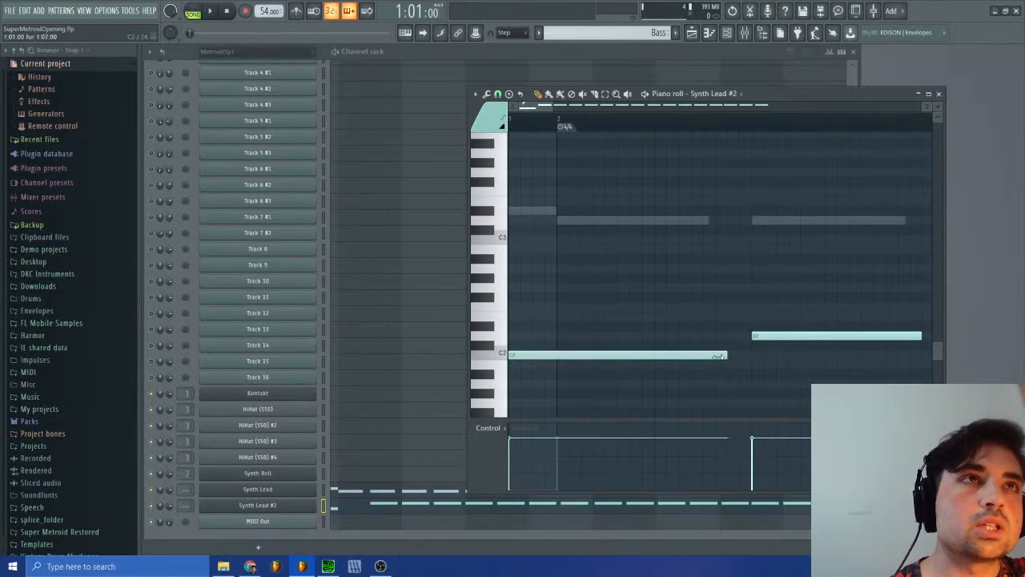
Step: Revert the project history to before the quick quantize and apply quick quantize to the start times only on Synth Lead #2's notes
{"action": "left_click", "coordinate": [39, 76]}
{"action": "scroll", "coordinate": [53, 391], "scroll_direction": "down", "scroll_amount": 3}
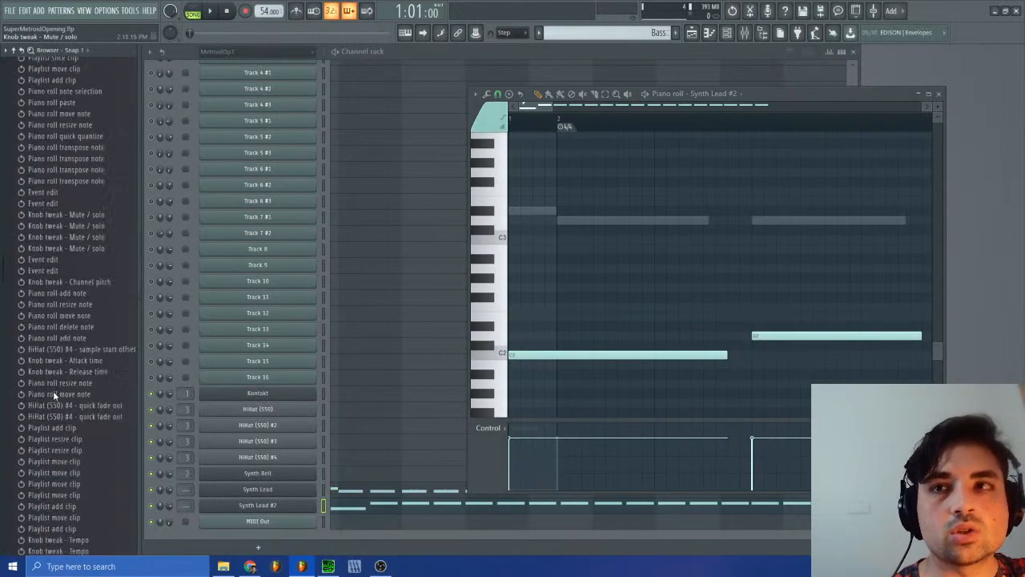
{"action": "scroll", "coordinate": [53, 391], "scroll_direction": "down", "scroll_amount": 5}
{"action": "left_click", "coordinate": [76, 360]}
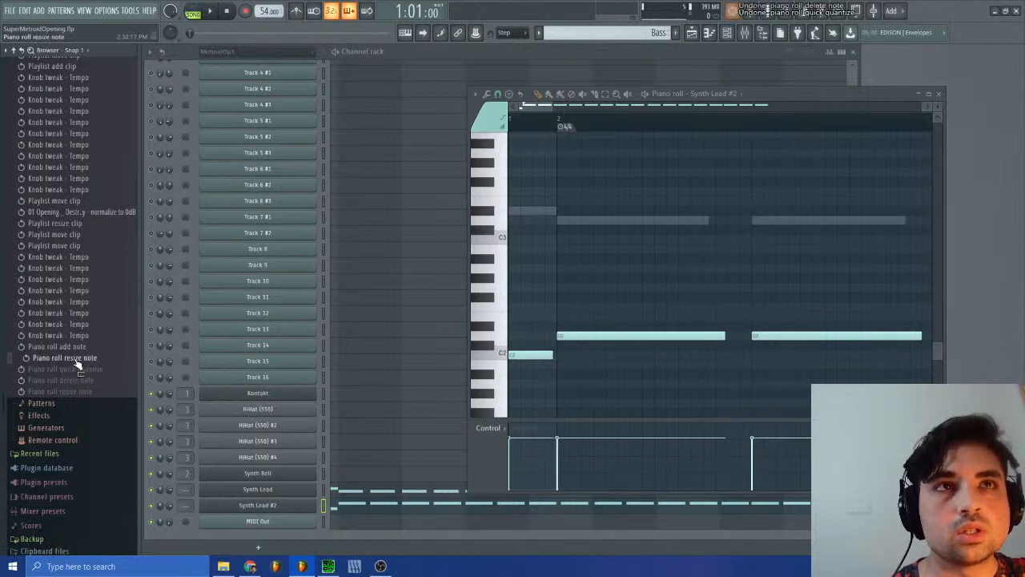
{"action": "left_click", "coordinate": [76, 369]}
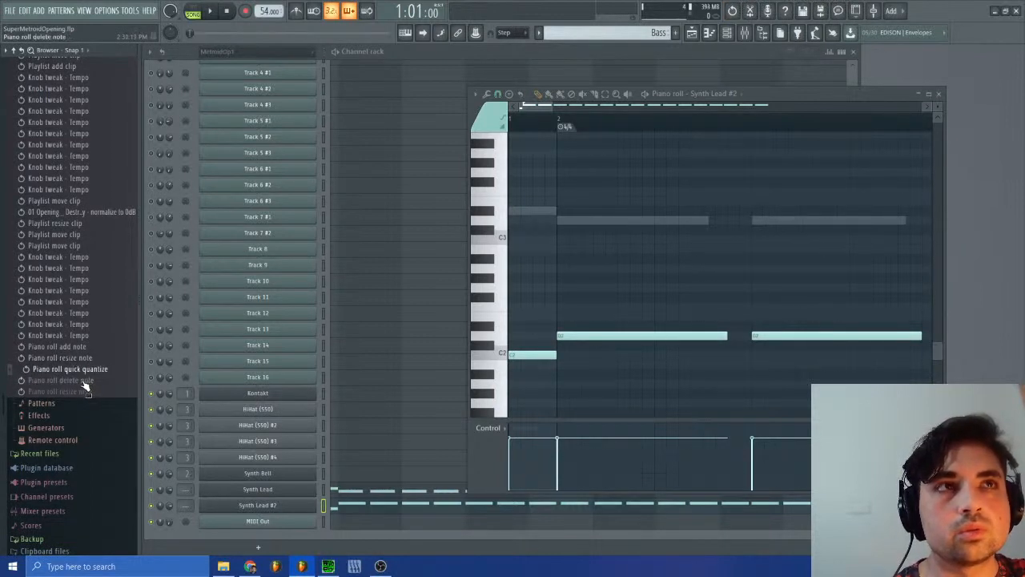
{"action": "left_click", "coordinate": [81, 359]}
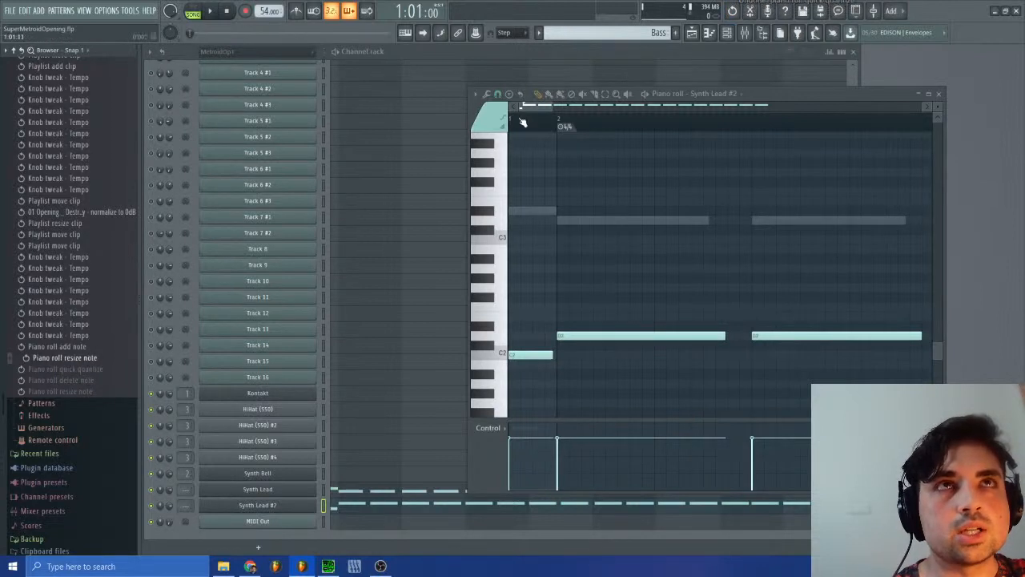
{"action": "left_click", "coordinate": [487, 94]}
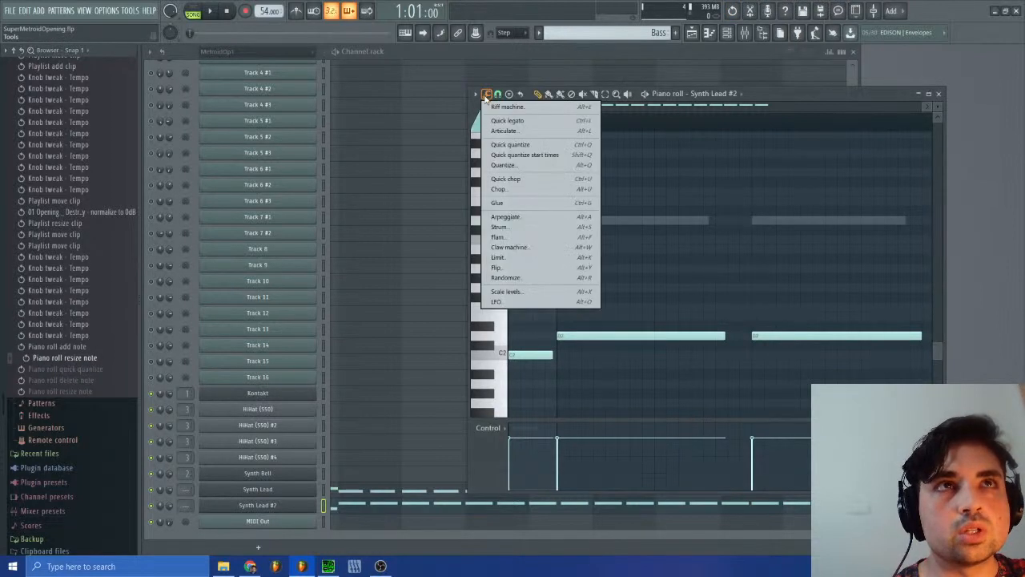
{"action": "left_click", "coordinate": [517, 154]}
Step: Delete the short C2 note, move the first D2 note to the pattern start, extend it to its former end and lower it to C2
{"action": "right_click", "coordinate": [543, 356]}
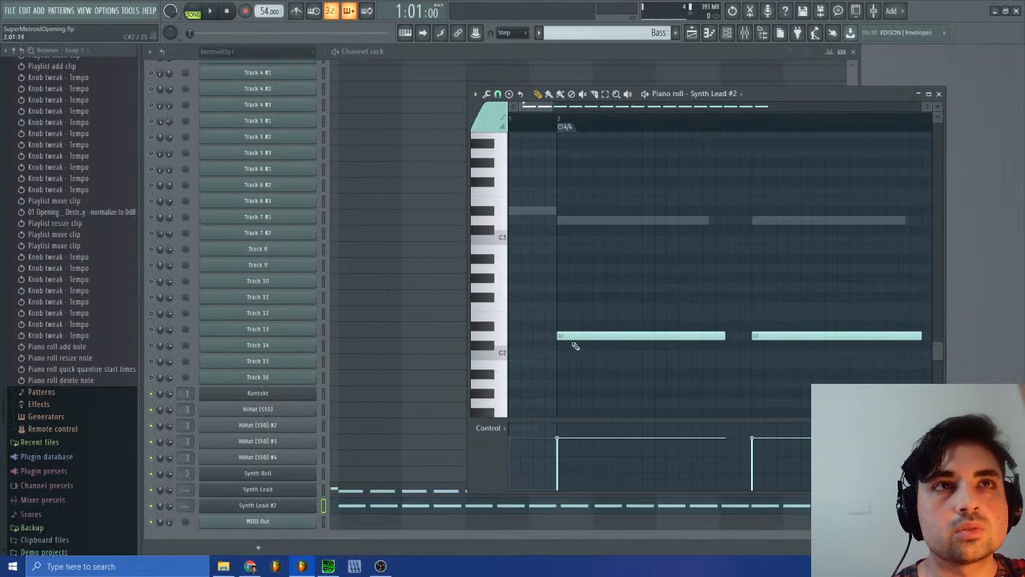
{"action": "left_click_drag", "start_coordinate": [573, 336], "coordinate": [526, 336]}
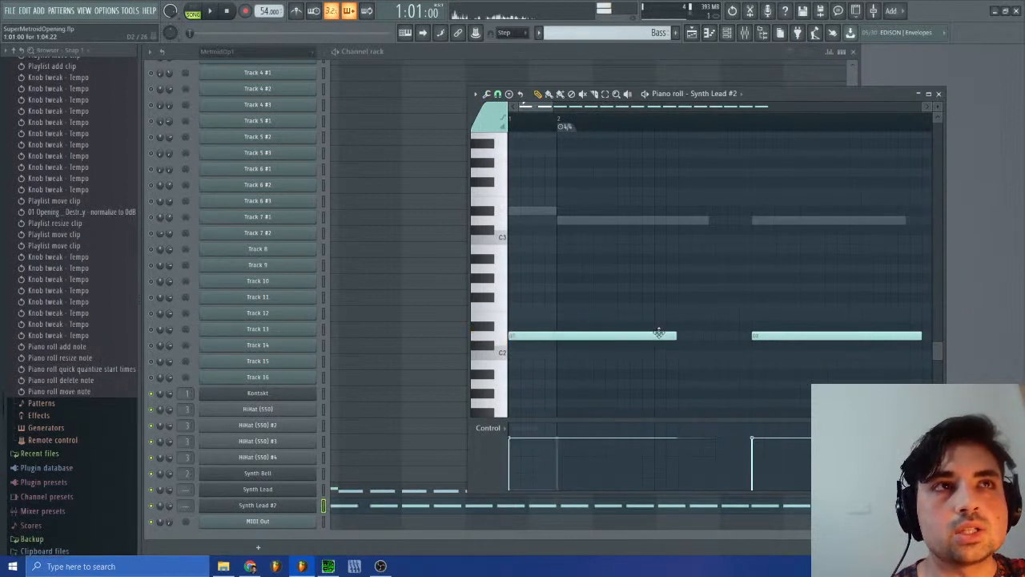
{"action": "left_click_drag", "start_coordinate": [677, 336], "coordinate": [724, 338]}
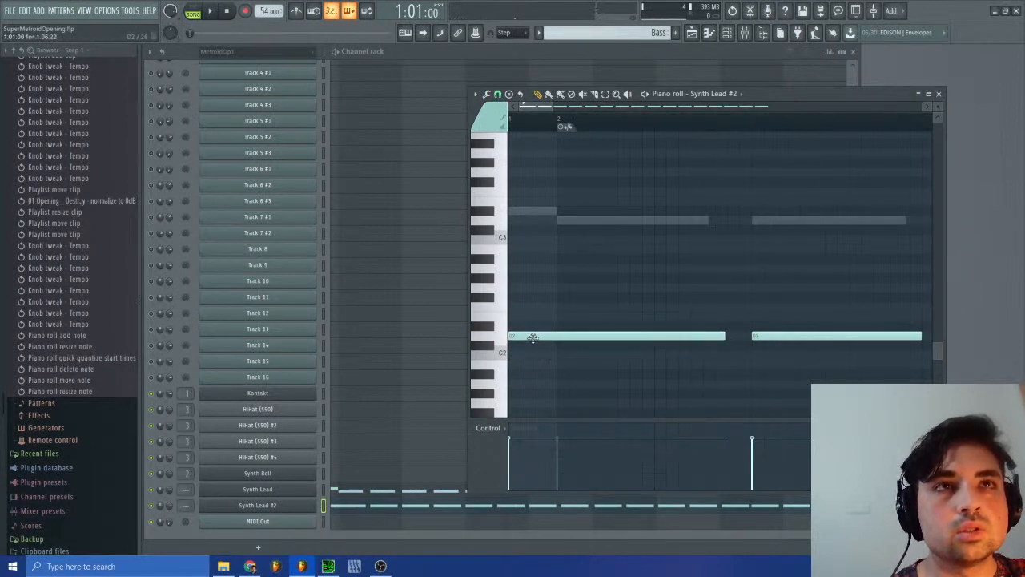
{"action": "left_click_drag", "start_coordinate": [533, 338], "coordinate": [532, 356]}
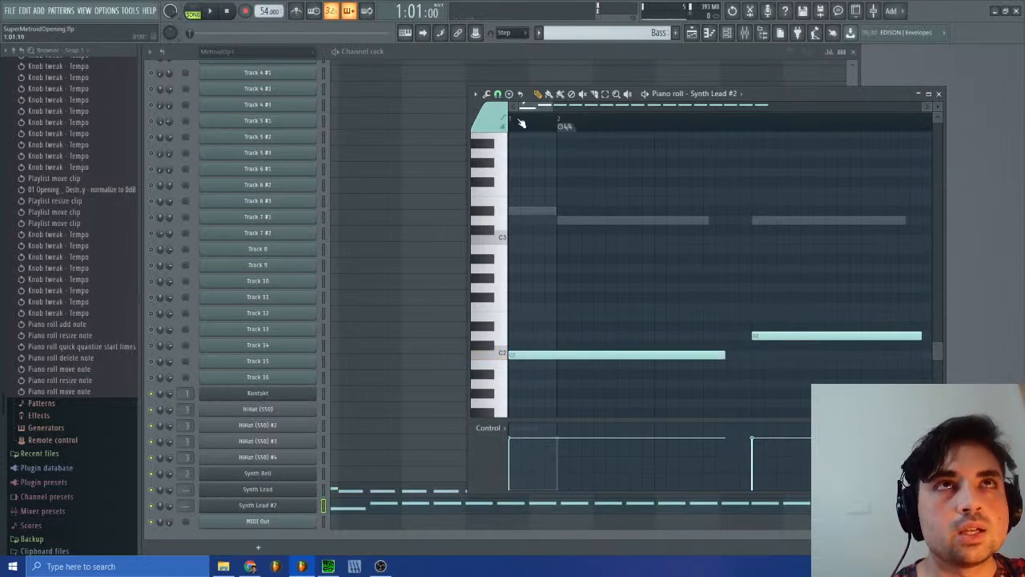
Step: Add a D2 slide note above the start of the long C2 note, shorten it to end at bar 2 and quantize it
{"action": "left_click", "coordinate": [528, 335]}
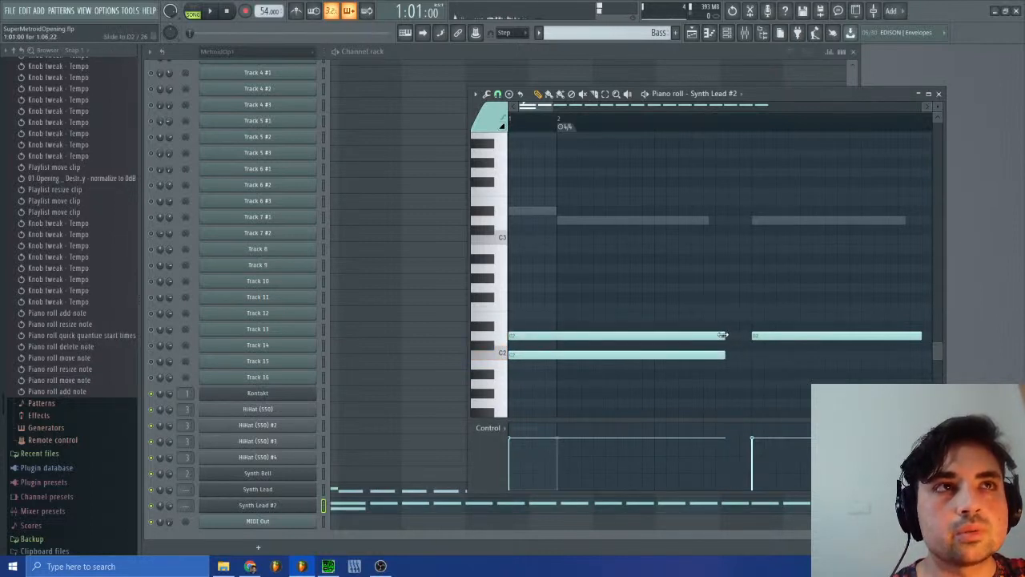
{"action": "left_click_drag", "start_coordinate": [725, 336], "coordinate": [552, 335]}
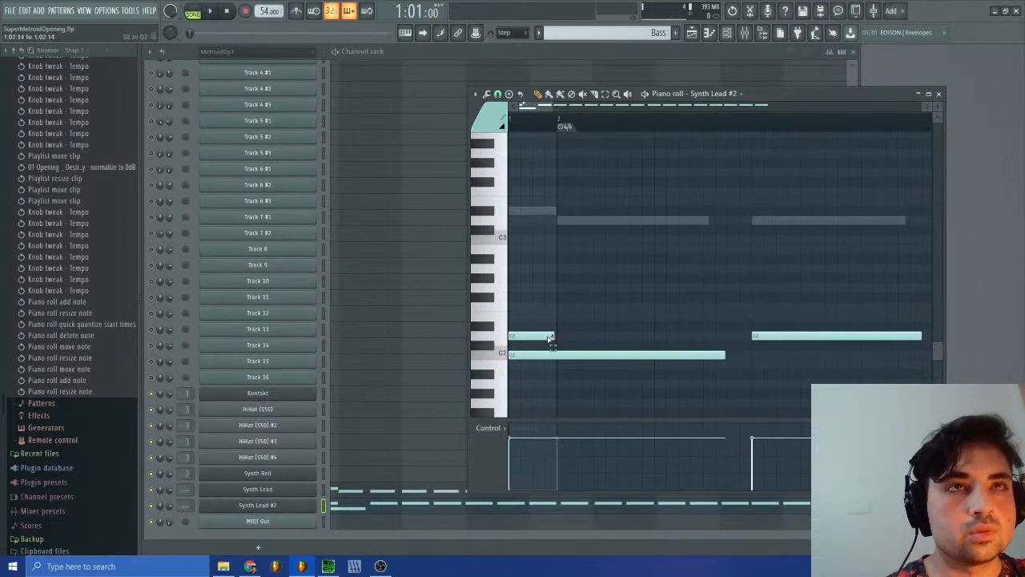
{"action": "left_click", "coordinate": [547, 337], "text": "ctrl"}
{"action": "key", "text": "ctrl+q"}
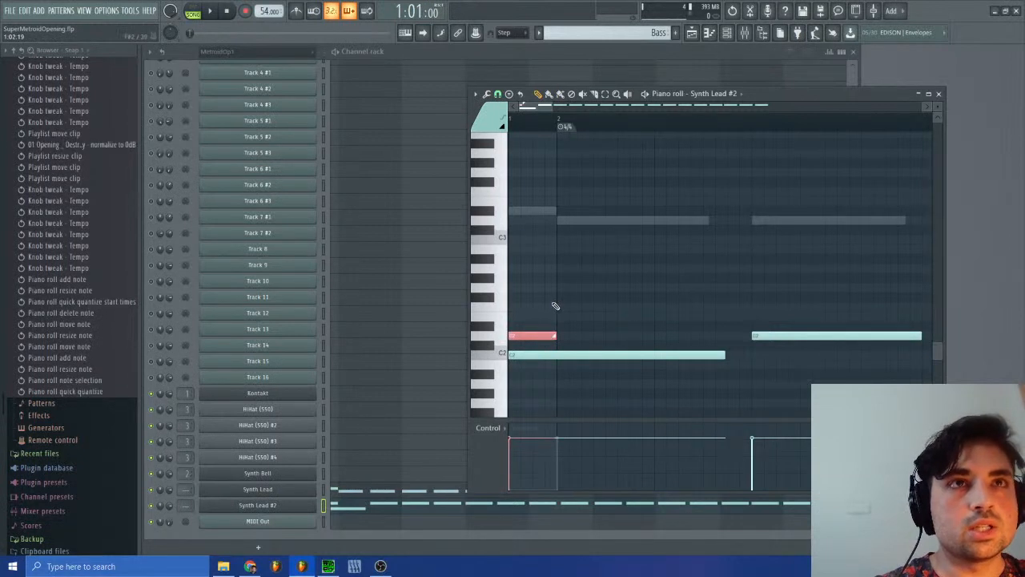
Step: Play the Bass pattern from the start twice to hear the slide from C2 to D2
{"action": "left_click", "coordinate": [211, 11]}
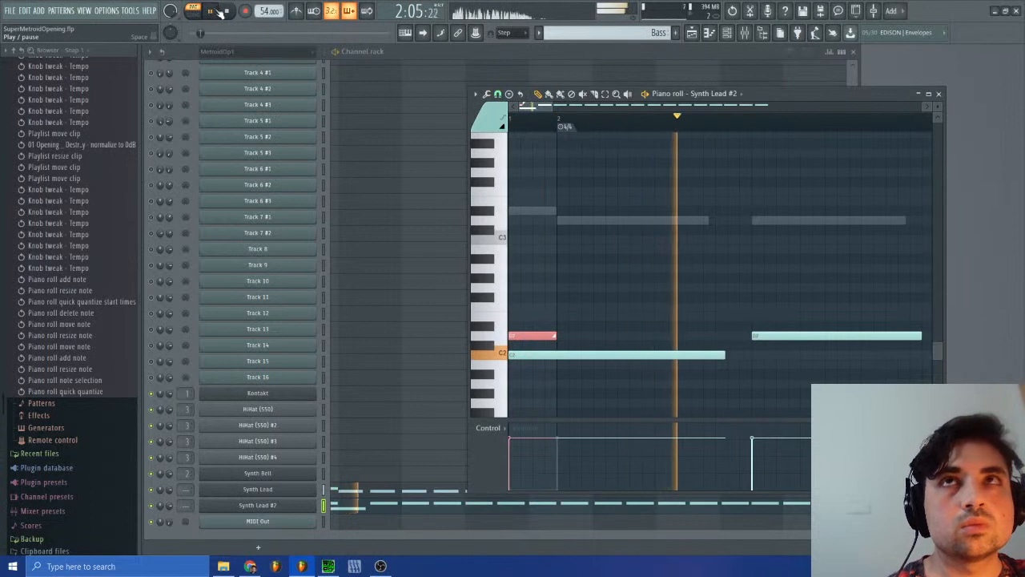
{"action": "left_click", "coordinate": [227, 11]}
{"action": "left_click", "coordinate": [213, 12]}
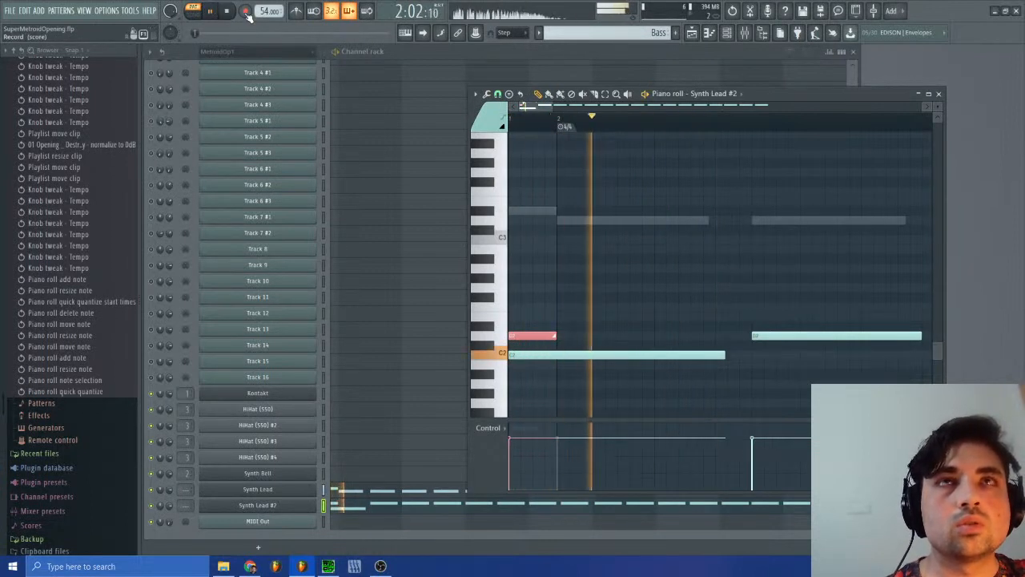
{"action": "left_click", "coordinate": [227, 12]}
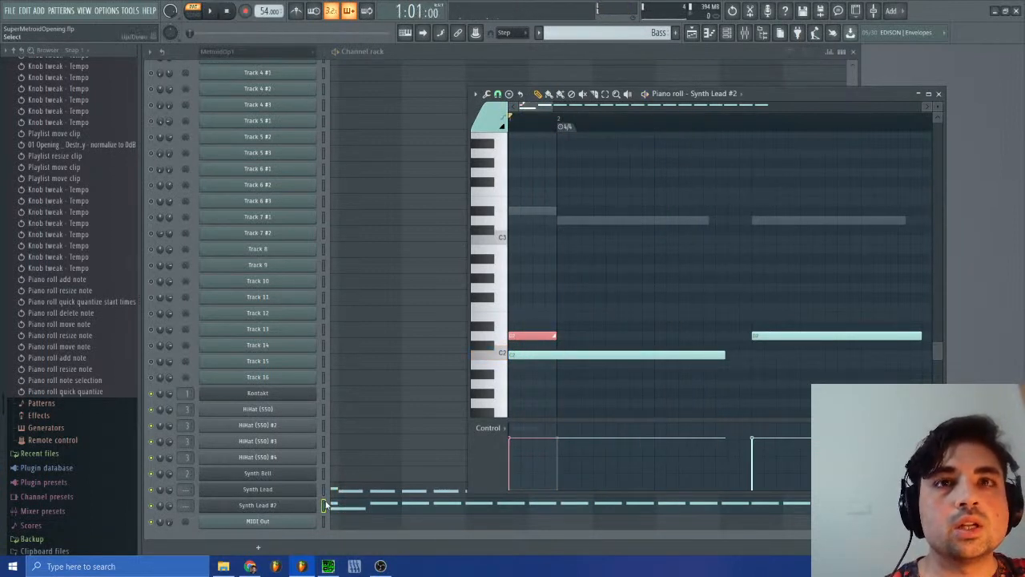
{"action": "left_click", "coordinate": [340, 493]}
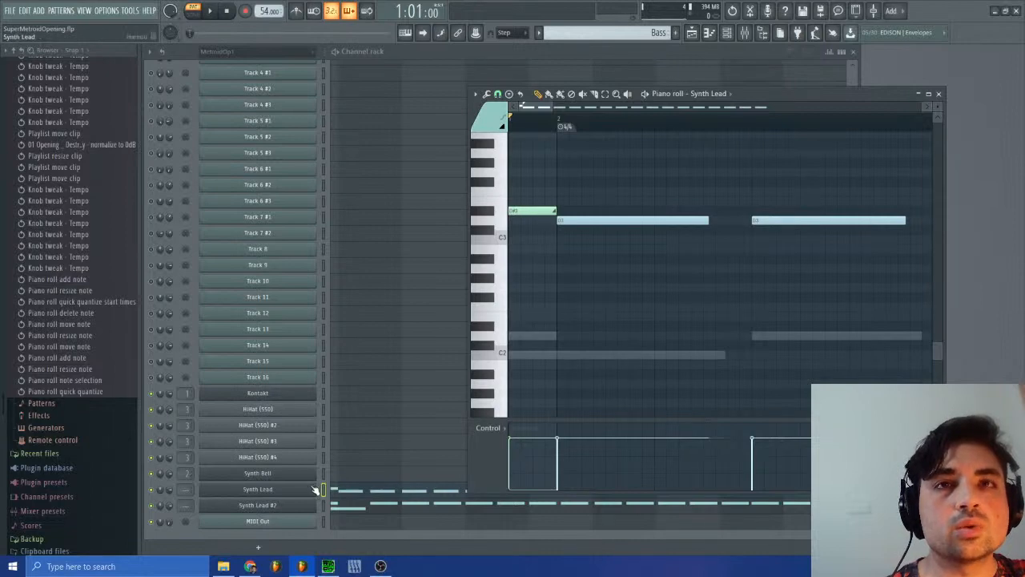
{"action": "left_click", "coordinate": [305, 490]}
{"action": "right_click", "coordinate": [794, 82]}
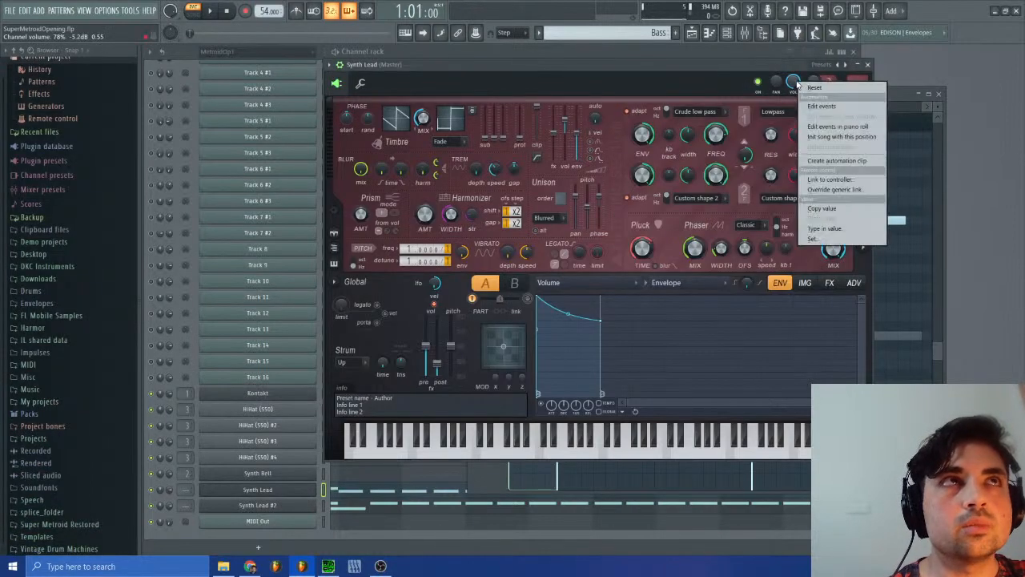
{"action": "left_click", "coordinate": [822, 107]}
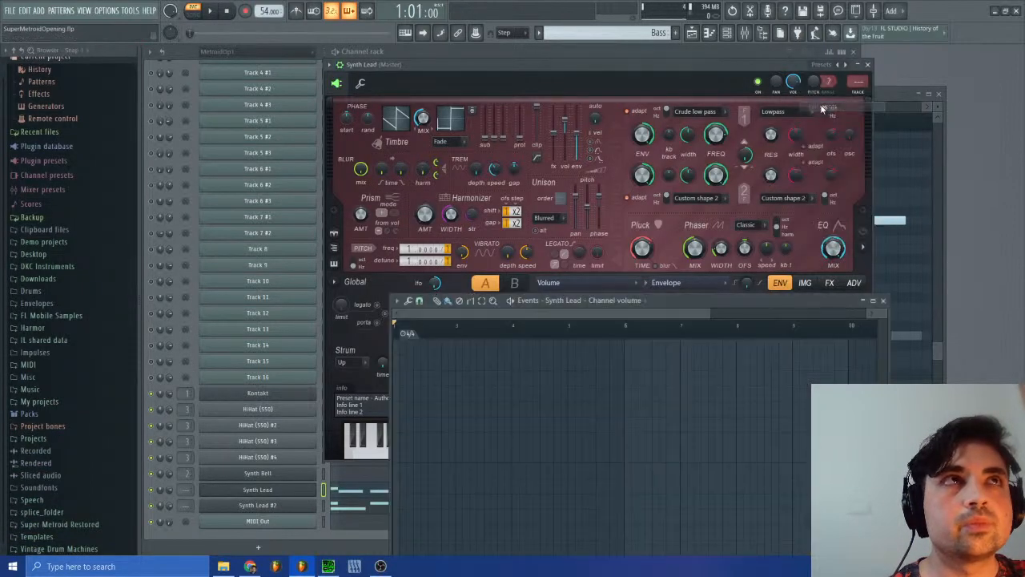
{"action": "left_click", "coordinate": [883, 300]}
{"action": "left_click", "coordinate": [900, 97]}
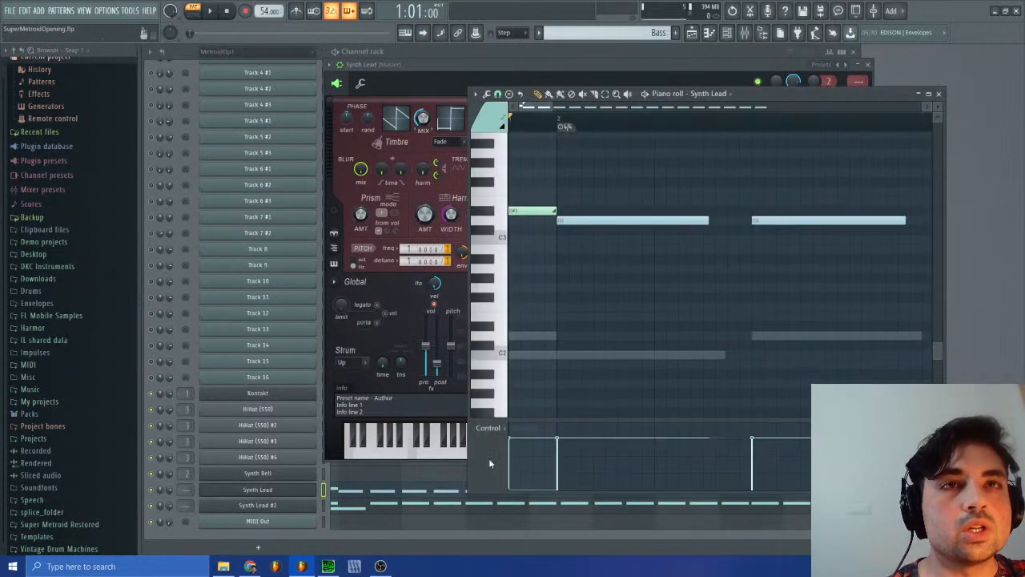
Step: Select Synth Lead #2's long opening C2 note and lower its velocity almost to the minimum
{"action": "left_click", "coordinate": [339, 506]}
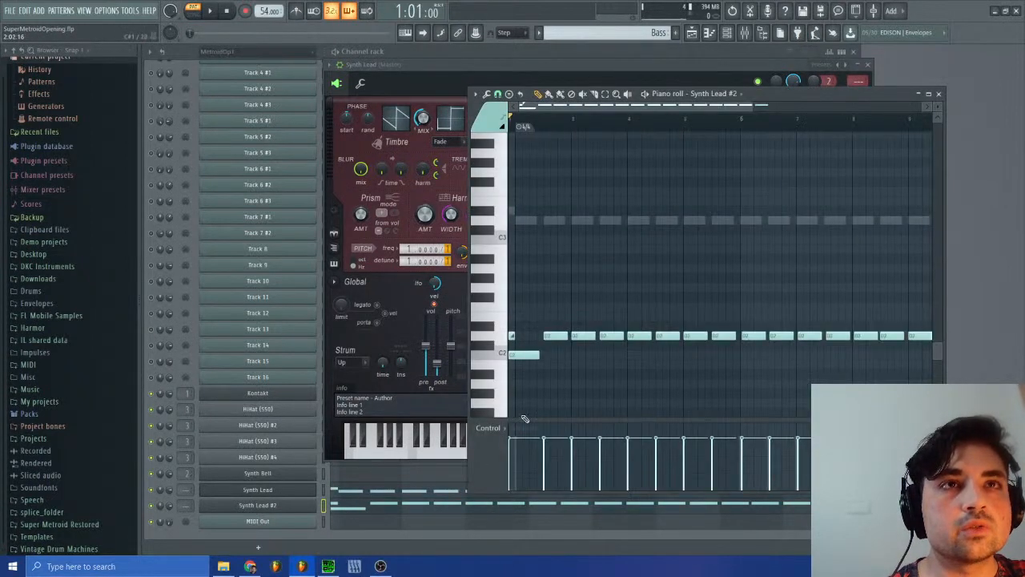
{"action": "left_click", "coordinate": [515, 356], "text": "ctrl"}
{"action": "left_click_drag", "start_coordinate": [518, 441], "coordinate": [516, 480]}
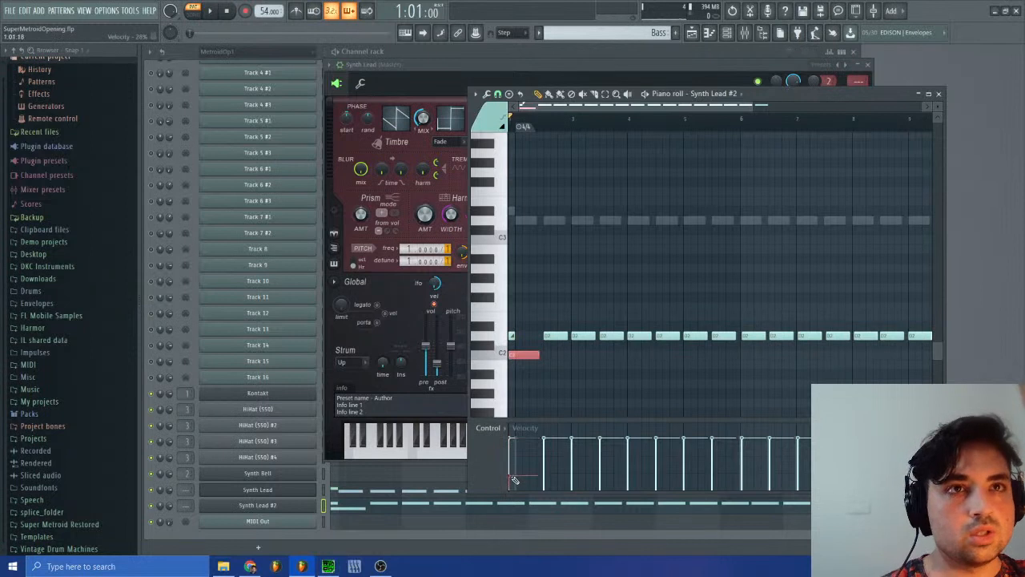
Step: Play the Bass pattern to check the quieter opening note, and close the piano roll and Synth Lead windows
{"action": "key", "text": "space"}
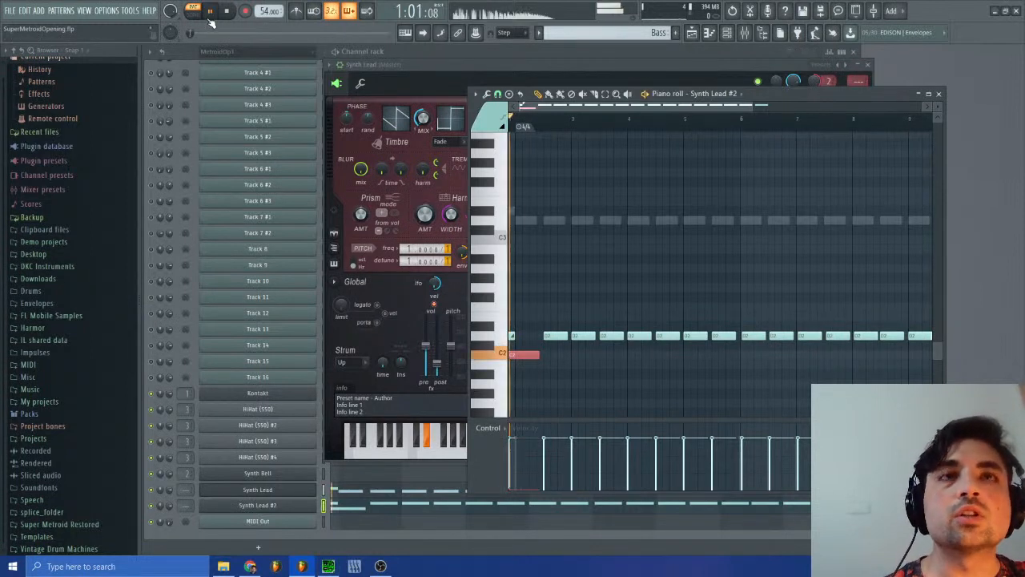
{"action": "left_click", "coordinate": [939, 95]}
{"action": "left_click", "coordinate": [867, 65]}
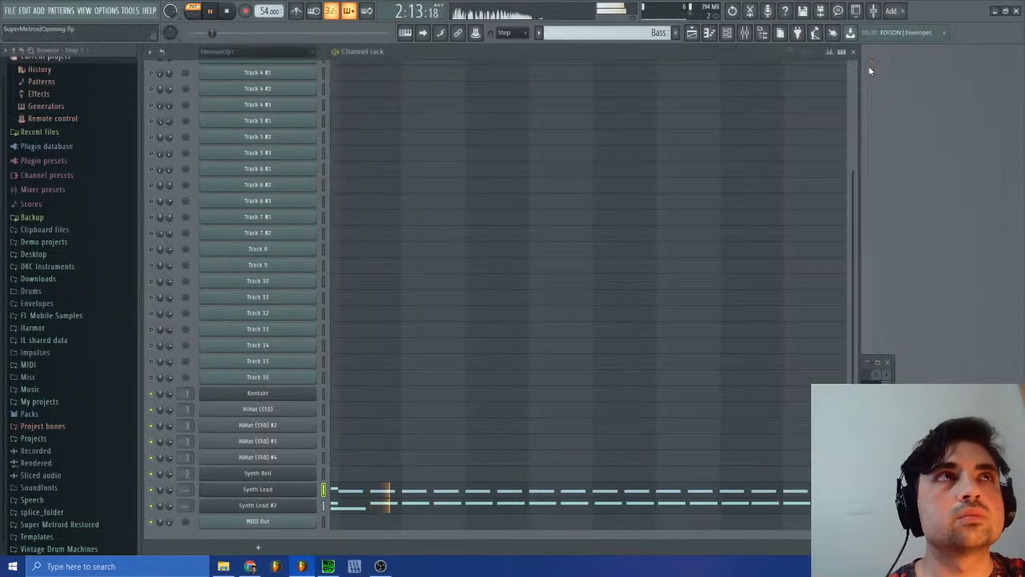
{"action": "key", "text": "space"}
Step: Switch to SPCTool, play sm-15.spc to hear the original bass entry, and return to FL Studio
{"action": "left_click", "coordinate": [329, 566]}
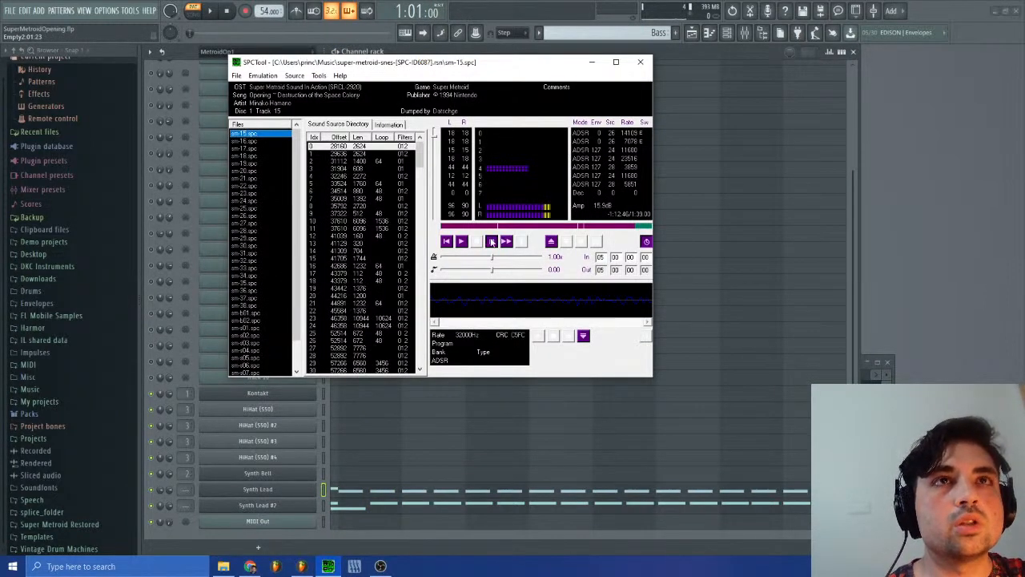
{"action": "left_click", "coordinate": [460, 241]}
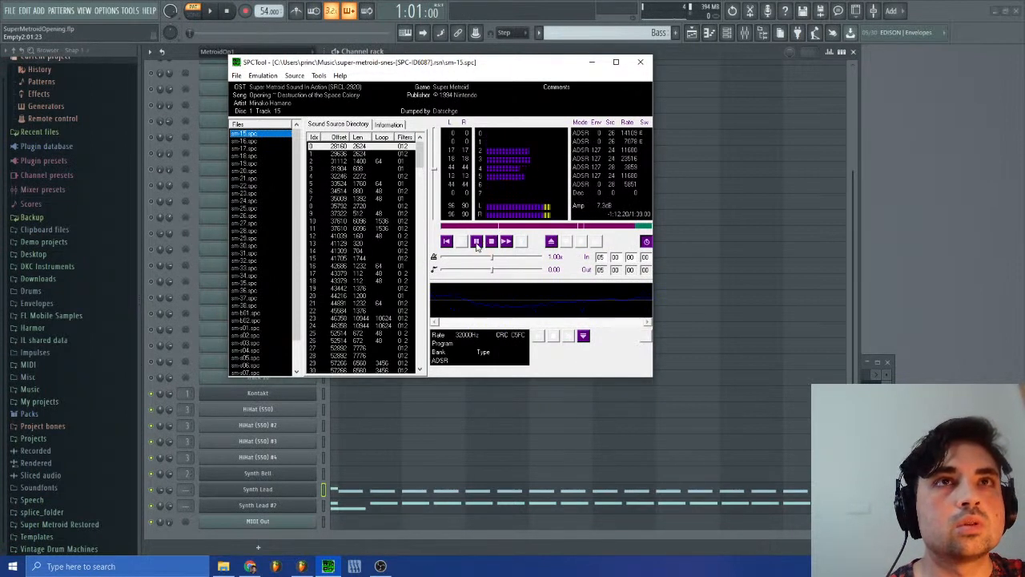
{"action": "left_click", "coordinate": [882, 256]}
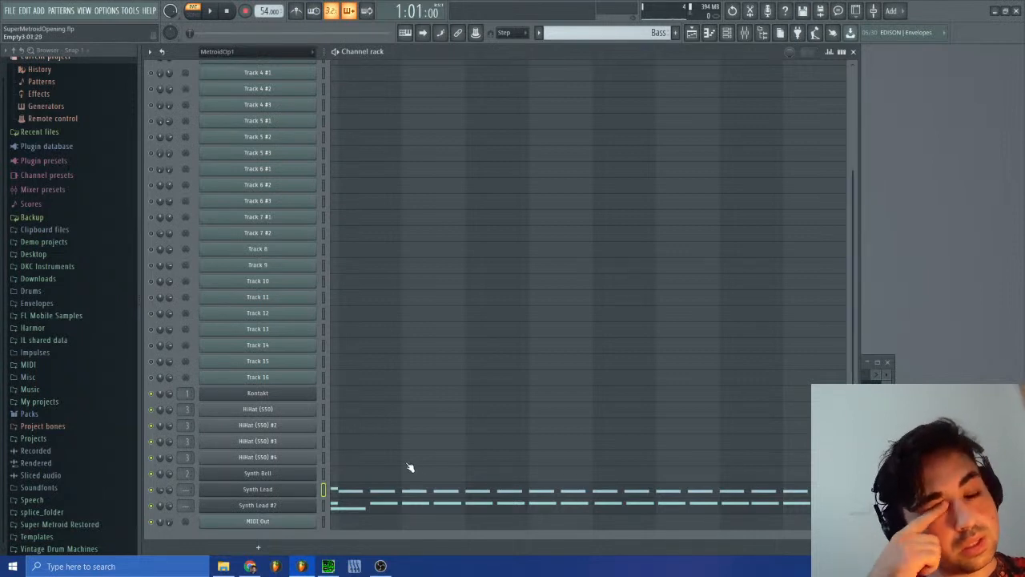
Step: Replay the Bass pattern with Synth Lead #2's notes open, close the piano roll and show the playlist arrangement
{"action": "left_click", "coordinate": [347, 506]}
{"action": "left_click", "coordinate": [347, 506]}
{"action": "left_click", "coordinate": [347, 507]}
{"action": "key", "text": "space"}
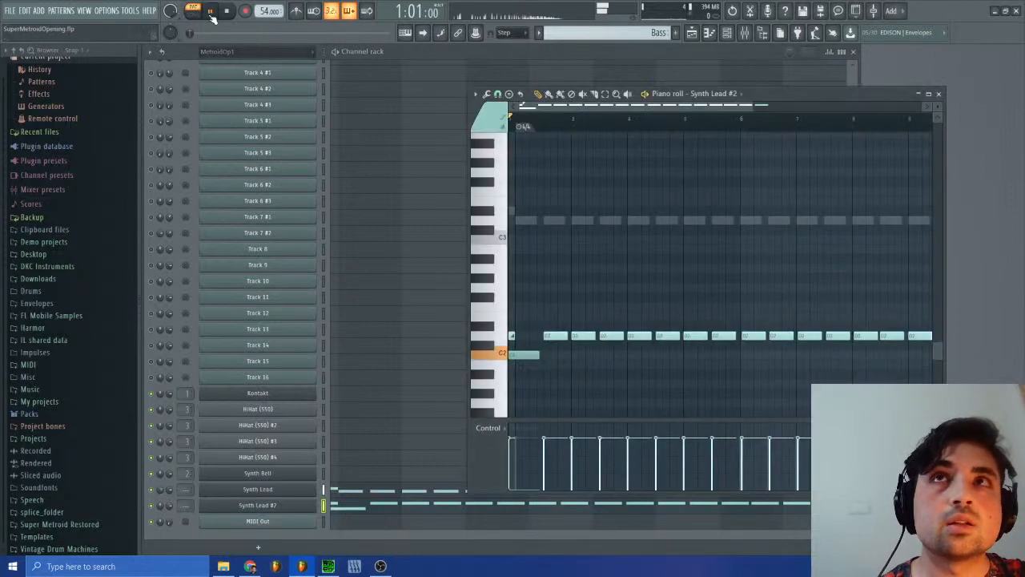
{"action": "left_click", "coordinate": [940, 94]}
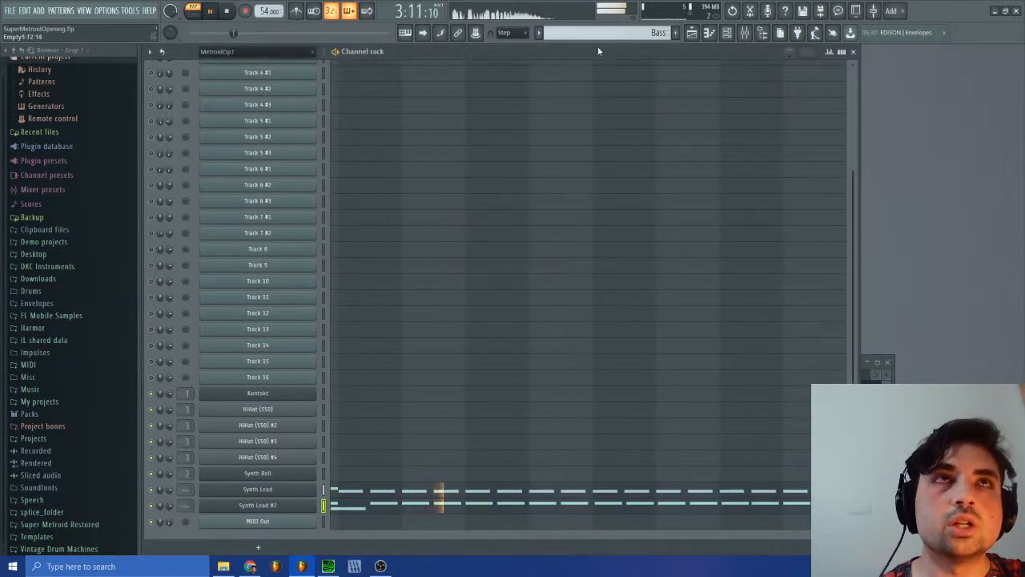
{"action": "left_click", "coordinate": [692, 32]}
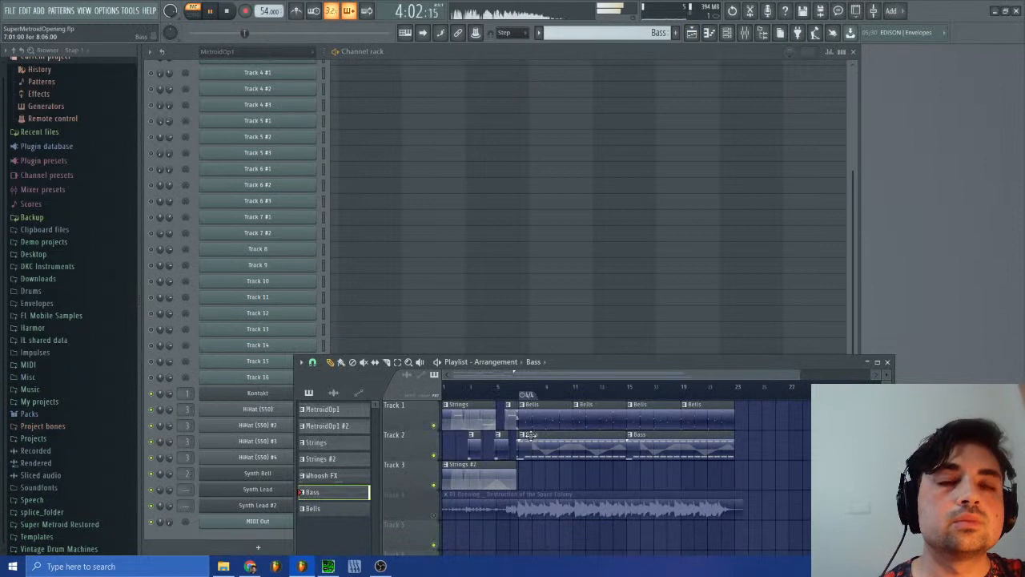
Step: Stop the playback and close the playlist to leave only the channel rack showing
{"action": "left_click", "coordinate": [227, 12]}
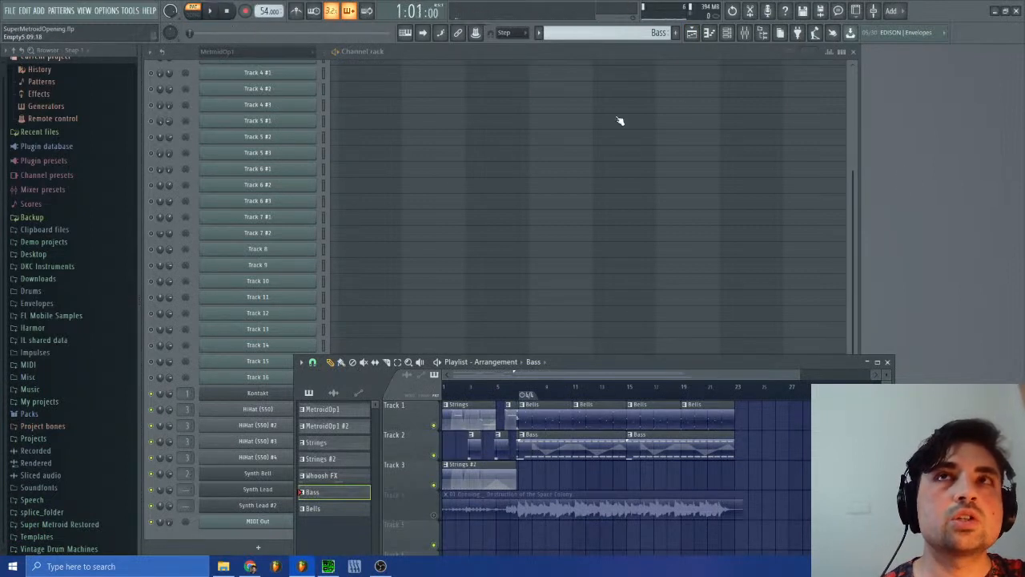
{"action": "left_click", "coordinate": [888, 362]}
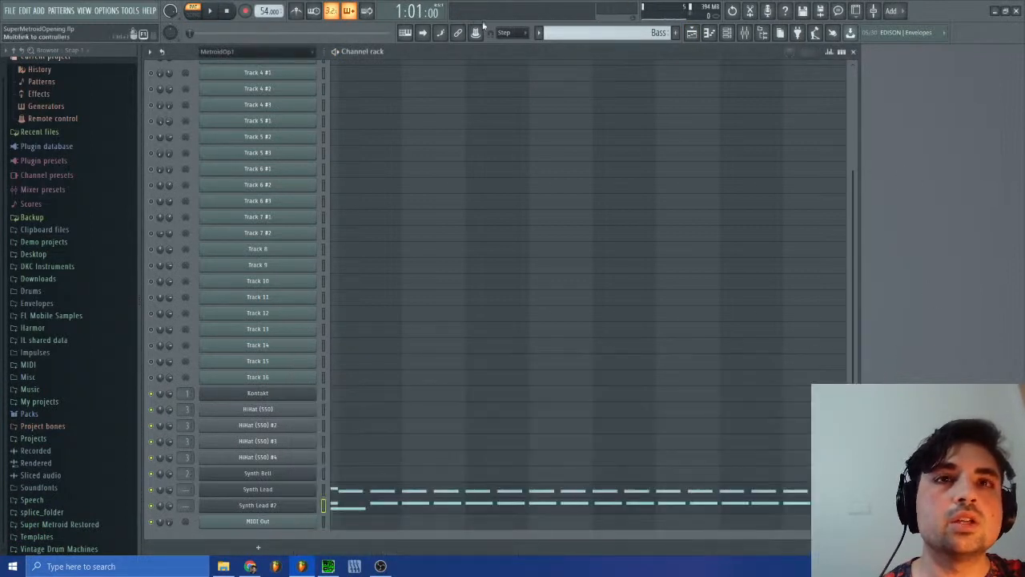
{"action": "left_click", "coordinate": [692, 33]}
{"action": "left_click", "coordinate": [692, 34]}
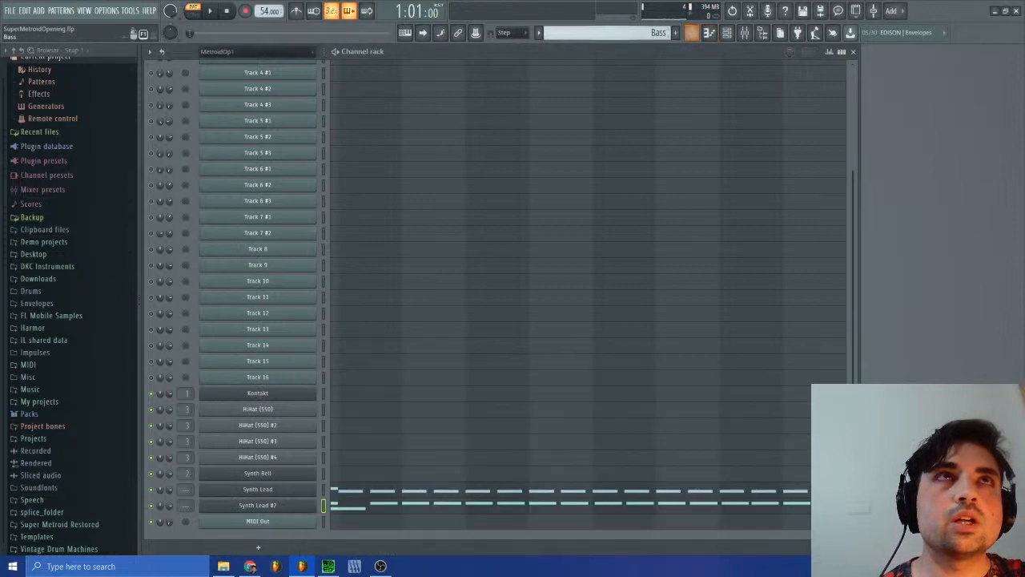
Step: Switch to the MetroidOp1 #2 pattern and open 15_Opening.mid #3's first notes, around bar 14, in the piano roll
{"action": "left_click", "coordinate": [657, 32]}
{"action": "left_click", "coordinate": [668, 53]}
{"action": "scroll", "coordinate": [496, 233], "scroll_direction": "up", "scroll_amount": 3}
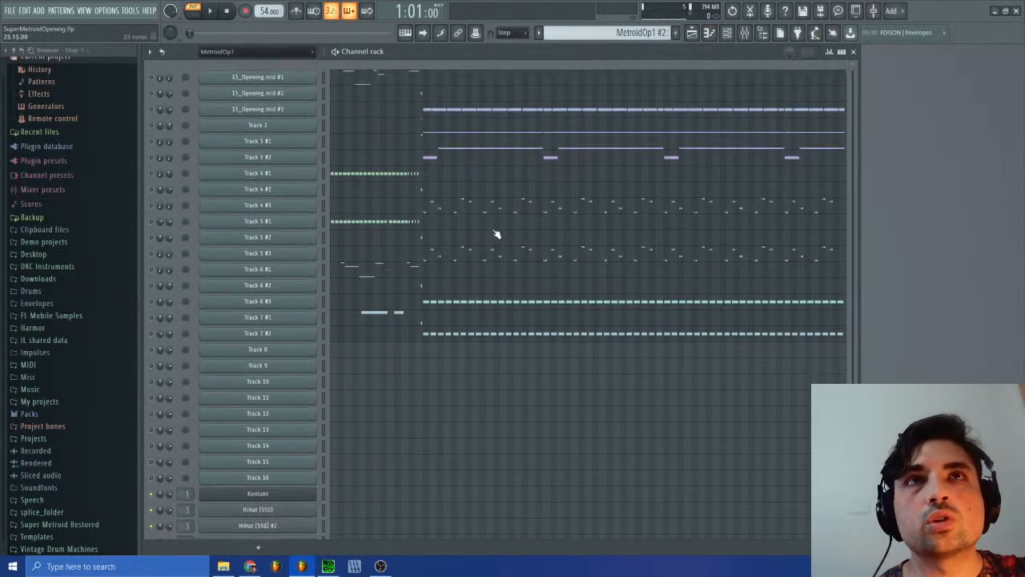
{"action": "left_click", "coordinate": [424, 111]}
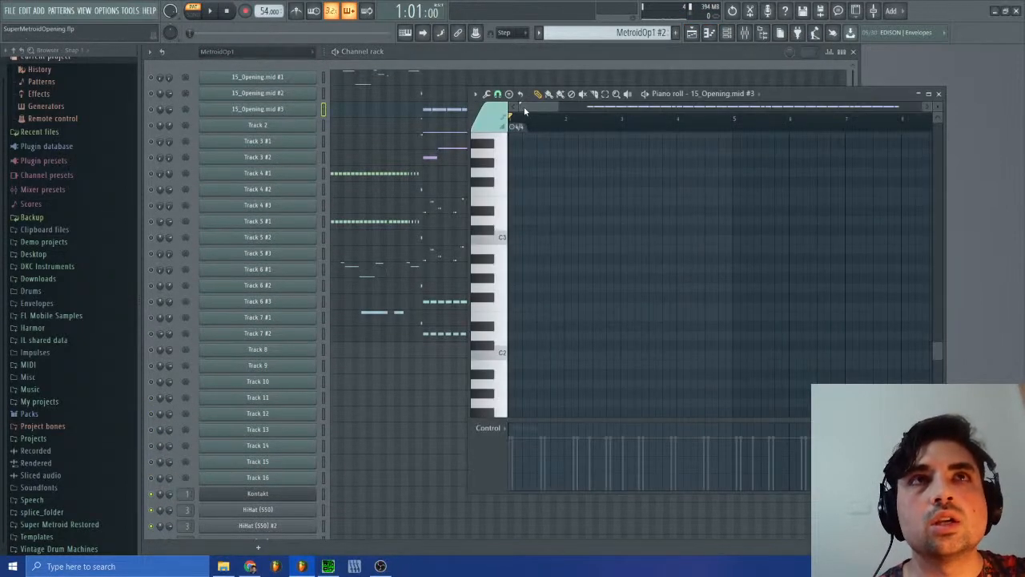
{"action": "scroll", "coordinate": [685, 288], "scroll_direction": "up", "scroll_amount": 10}
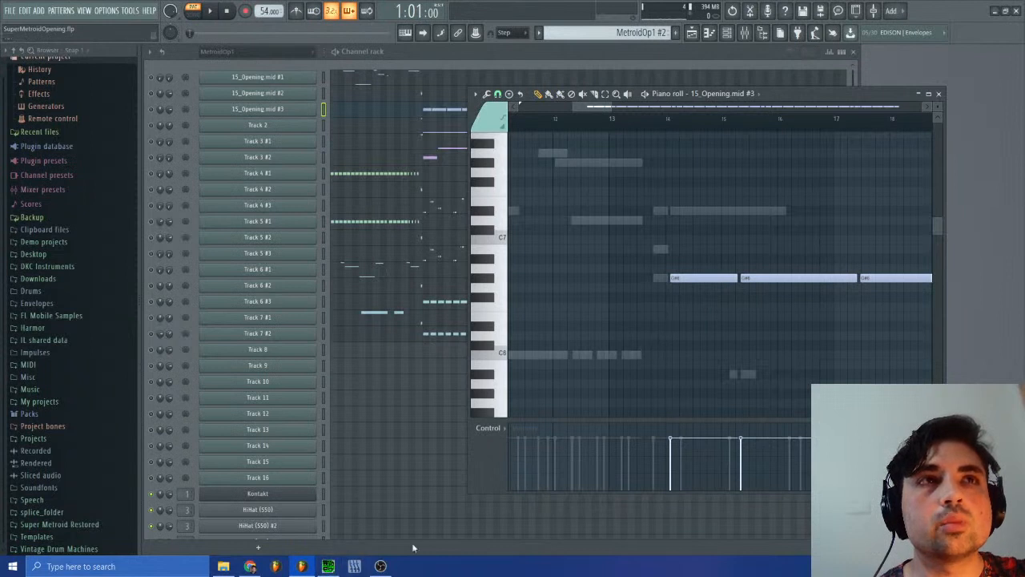
Step: Switch to SPCTool, listen to sm-15.spc with its channel meters in view, and return to FL Studio
{"action": "left_click", "coordinate": [329, 567]}
{"action": "left_click", "coordinate": [463, 242]}
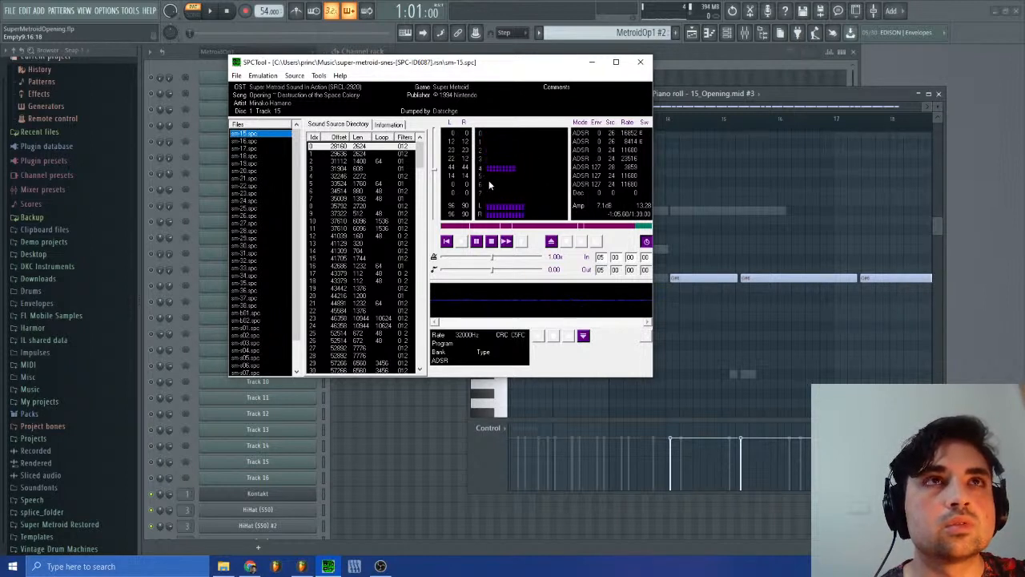
{"action": "left_click", "coordinate": [790, 93]}
Step: Switch to the Whoosh FX pattern, close the current piano roll and open HiHat (S50) #4's notes
{"action": "left_click", "coordinate": [627, 31]}
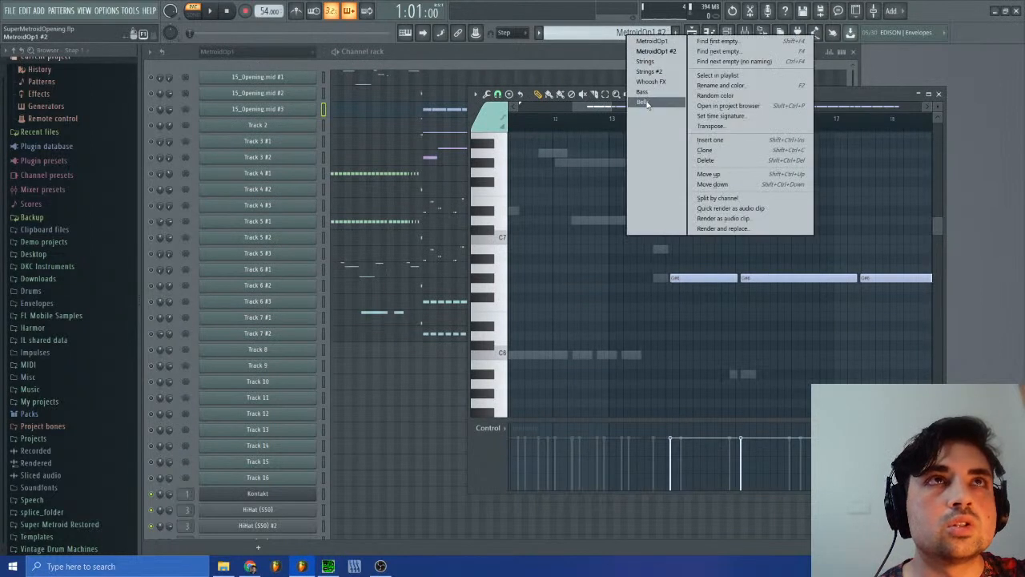
{"action": "left_click", "coordinate": [653, 83]}
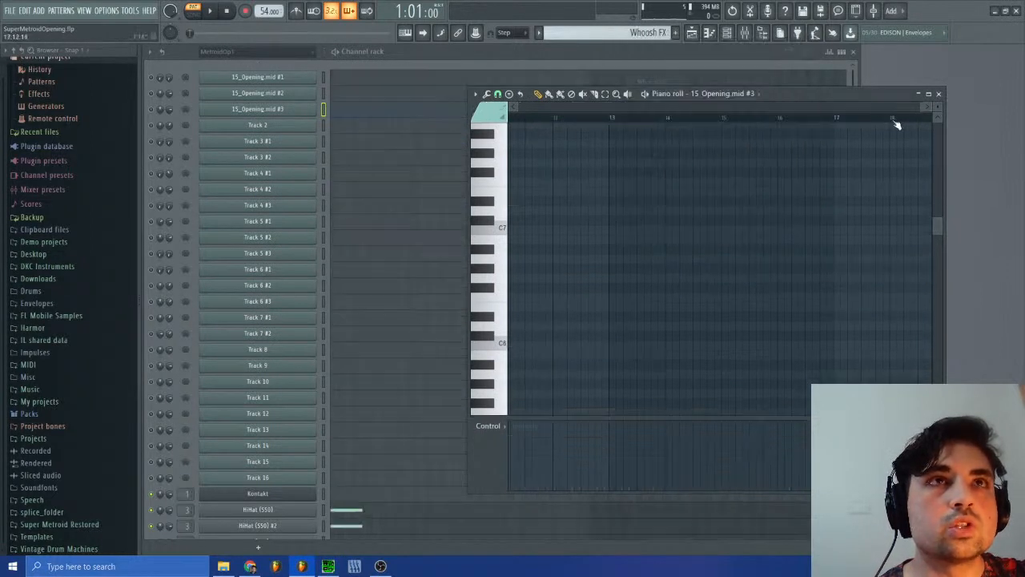
{"action": "left_click", "coordinate": [938, 93]}
{"action": "scroll", "coordinate": [434, 502], "scroll_direction": "down", "scroll_amount": 3}
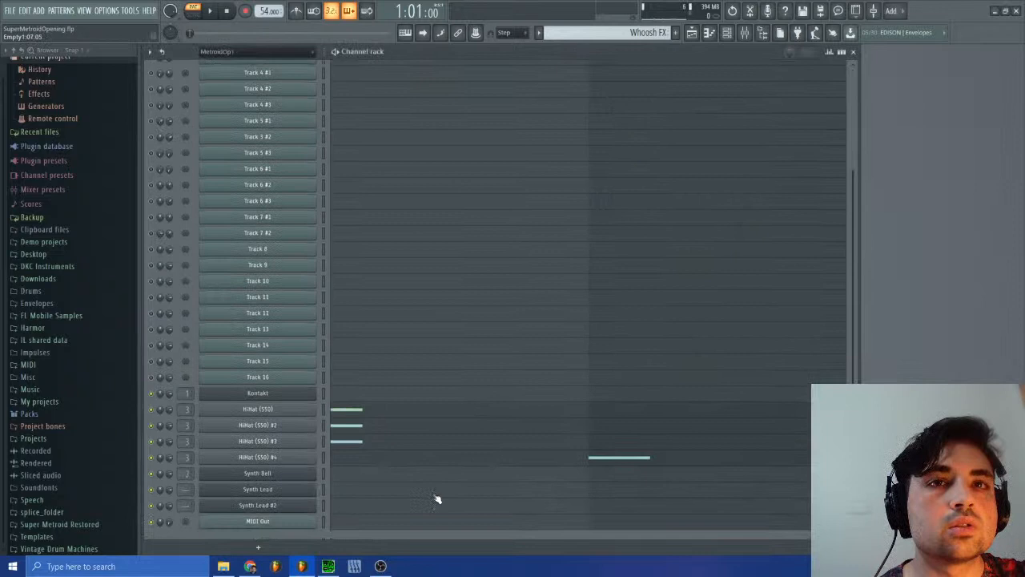
{"action": "left_click", "coordinate": [564, 463]}
Step: Audition G#1 on HiHat (S50) #4 and add a short G#1 note at the start of bar 3
{"action": "scroll", "coordinate": [545, 373], "scroll_direction": "down", "scroll_amount": 10}
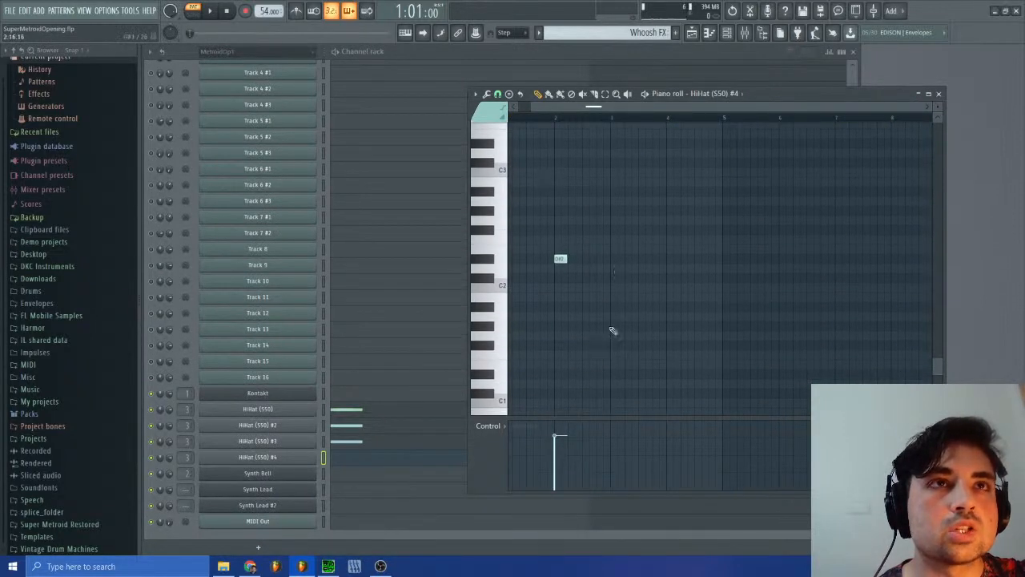
{"action": "left_click", "coordinate": [485, 327]}
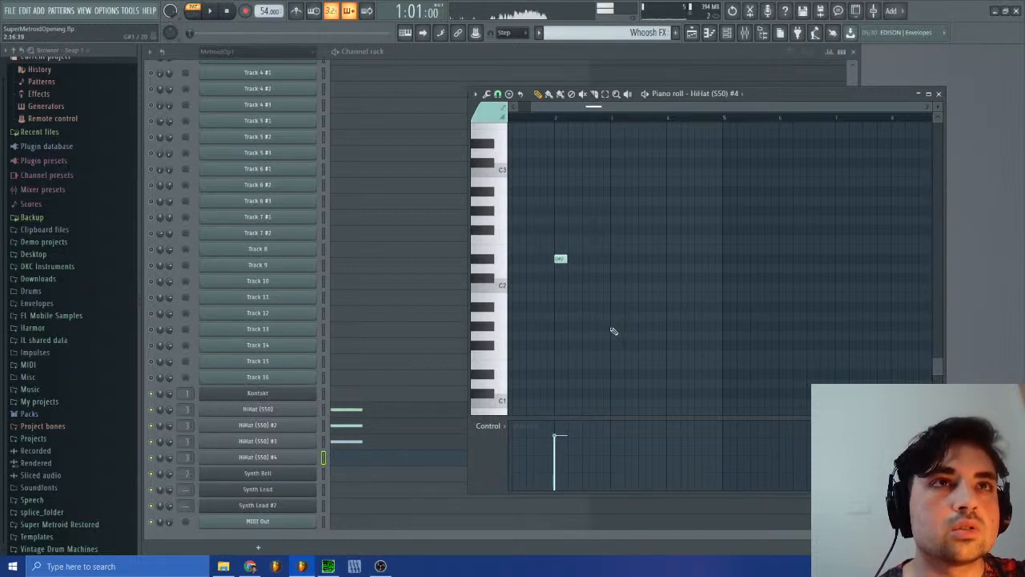
{"action": "left_click", "coordinate": [614, 327]}
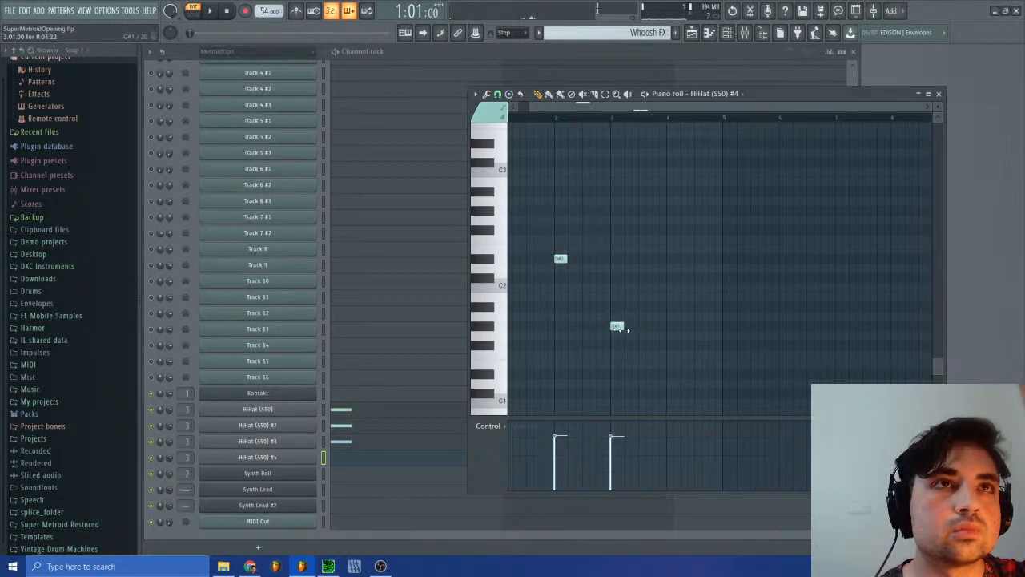
Step: Check the Whoosh FX clips in the playlist, and close the playlist and HiHat (S50) #4's piano roll
{"action": "left_click", "coordinate": [692, 33]}
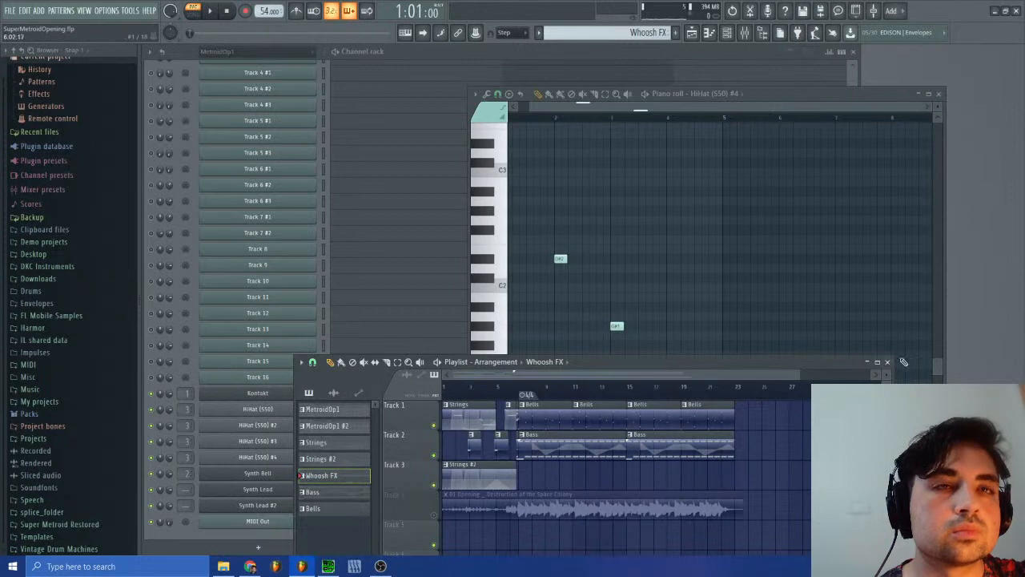
{"action": "left_click", "coordinate": [887, 363]}
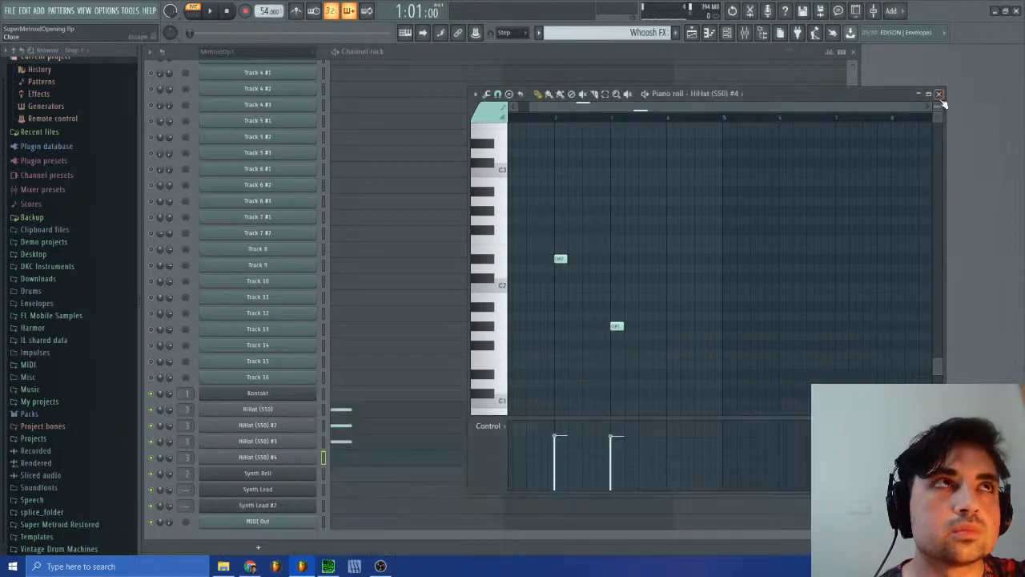
{"action": "left_click", "coordinate": [939, 94]}
Step: Return to the MetroidOp1 #2 pattern and examine 15_Opening.mid #3's notes from bar 14 against the other channels' ghost notes
{"action": "left_click", "coordinate": [653, 32]}
{"action": "left_click", "coordinate": [679, 53]}
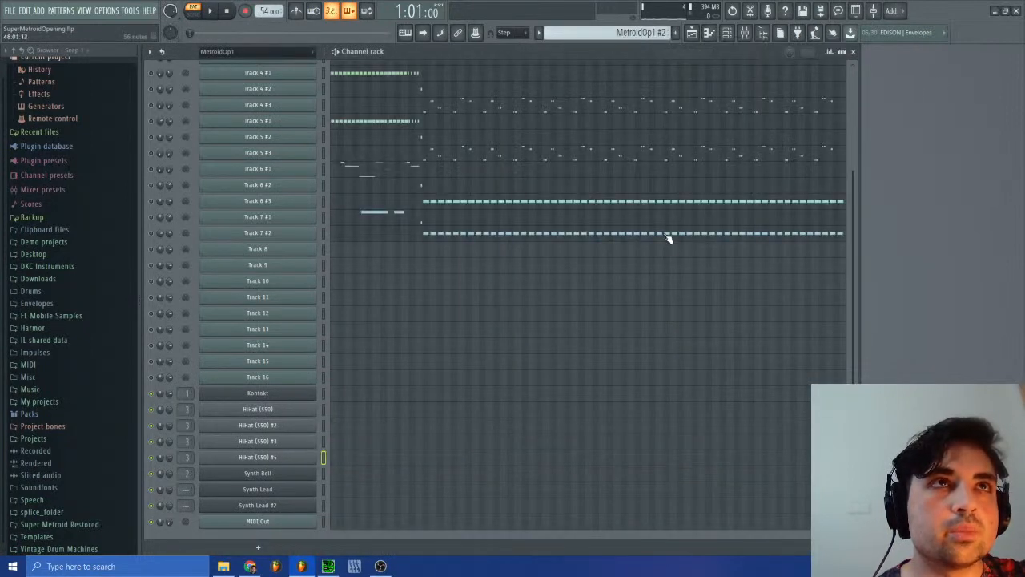
{"action": "scroll", "coordinate": [669, 238], "scroll_direction": "up", "scroll_amount": 3}
{"action": "left_click", "coordinate": [439, 110]}
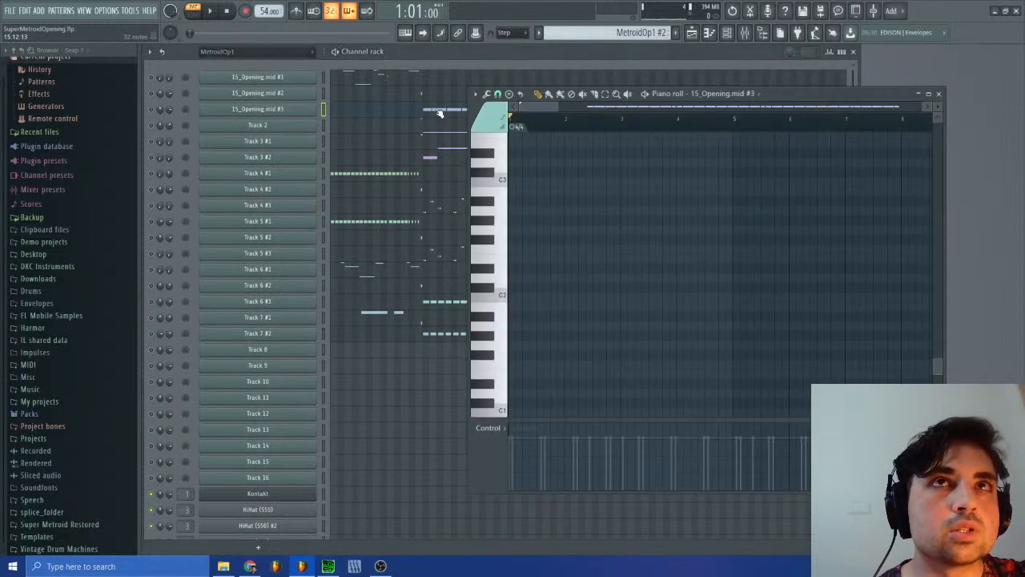
{"action": "left_click_drag", "start_coordinate": [547, 105], "coordinate": [631, 110]}
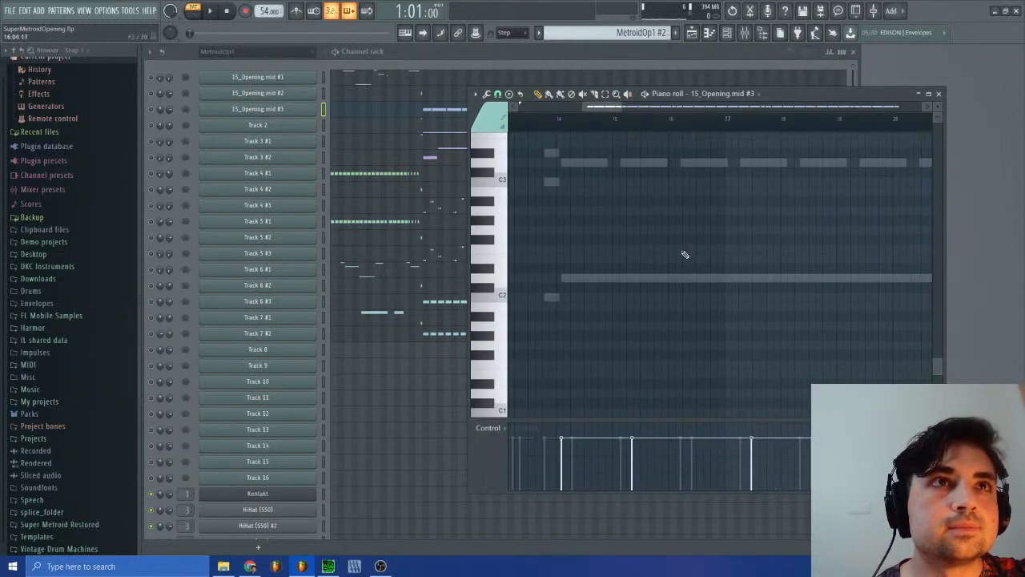
{"action": "scroll", "coordinate": [665, 280], "scroll_direction": "up", "scroll_amount": 5}
{"action": "scroll", "coordinate": [665, 280], "scroll_direction": "down", "scroll_amount": 5}
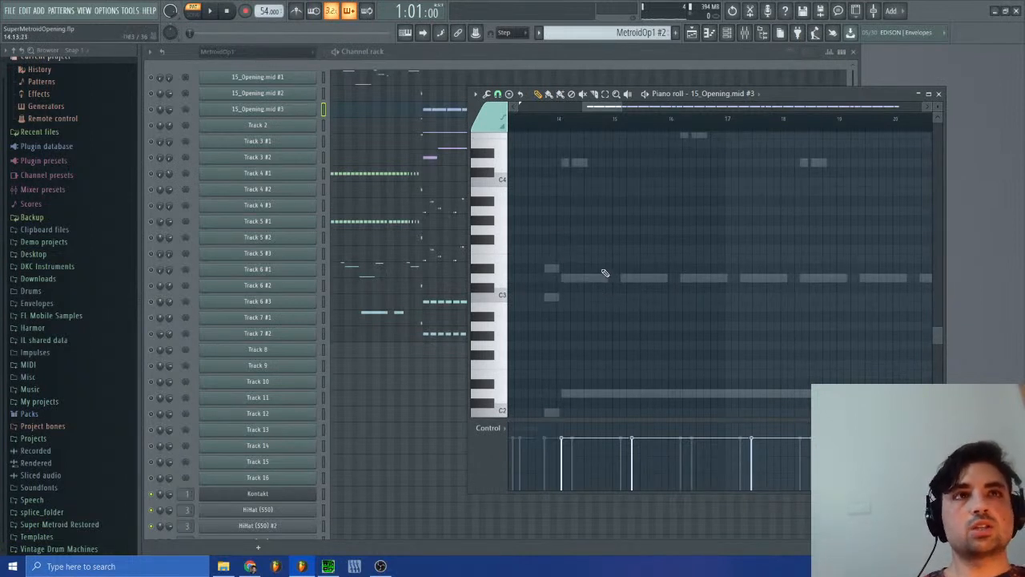
{"action": "scroll", "coordinate": [584, 274], "scroll_direction": "down", "scroll_amount": 5}
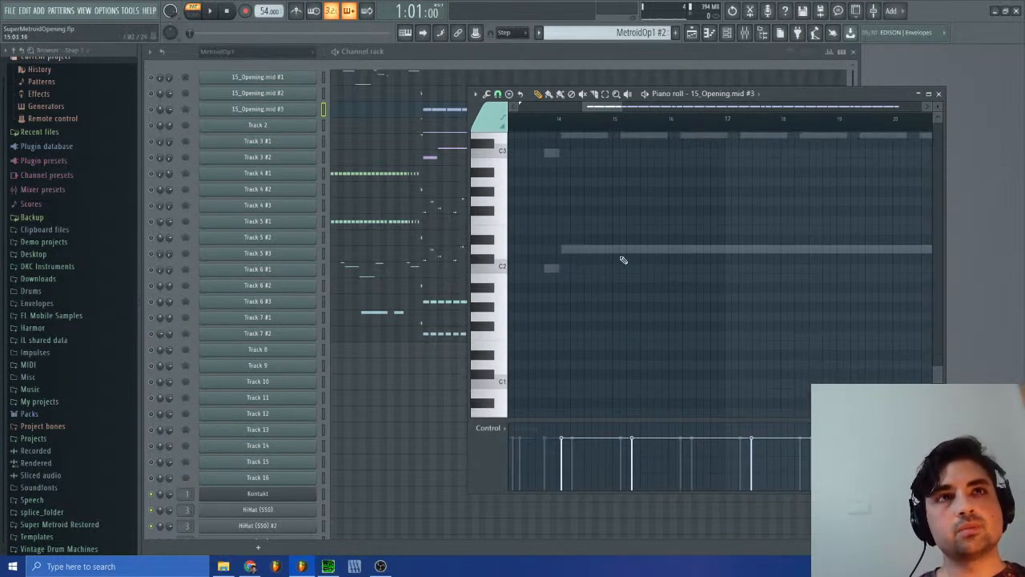
{"action": "scroll", "coordinate": [623, 260], "scroll_direction": "up", "scroll_amount": 8}
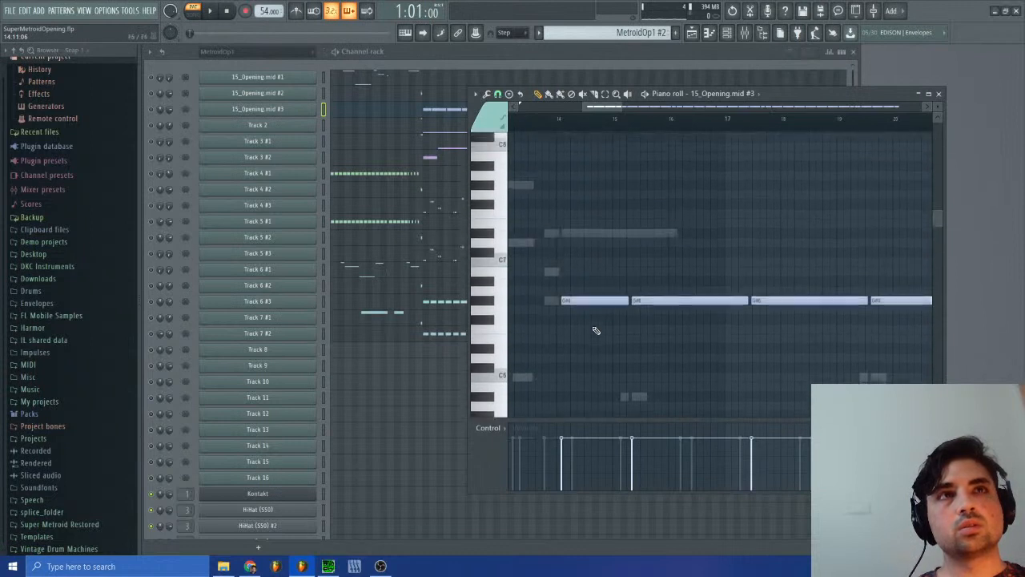
{"action": "scroll", "coordinate": [593, 327], "scroll_direction": "up", "scroll_amount": 1}
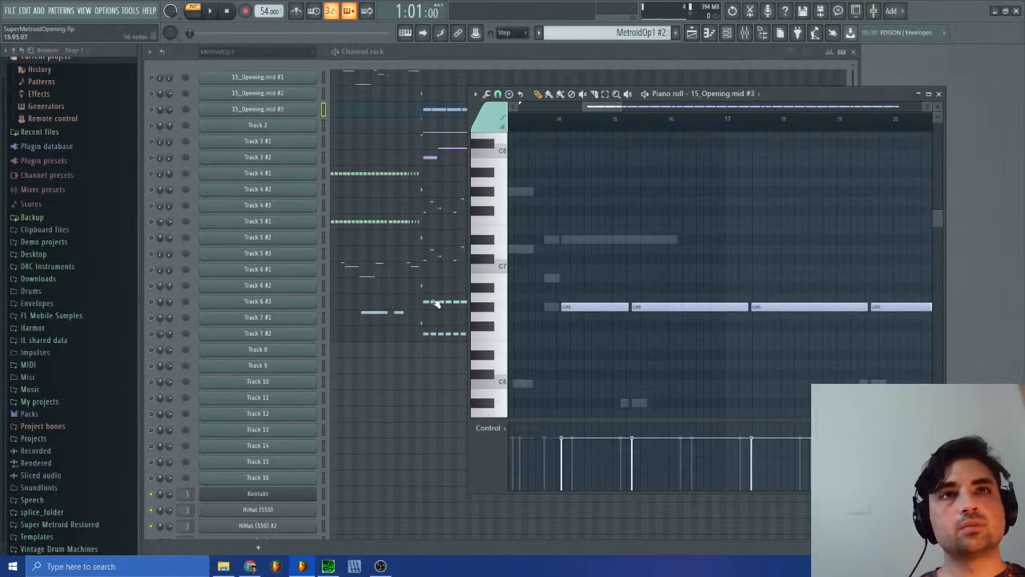
Step: Open Track 6 #3's notes and move the playhead from its first note in bar 14 to the next one in bar 15
{"action": "left_click", "coordinate": [437, 303]}
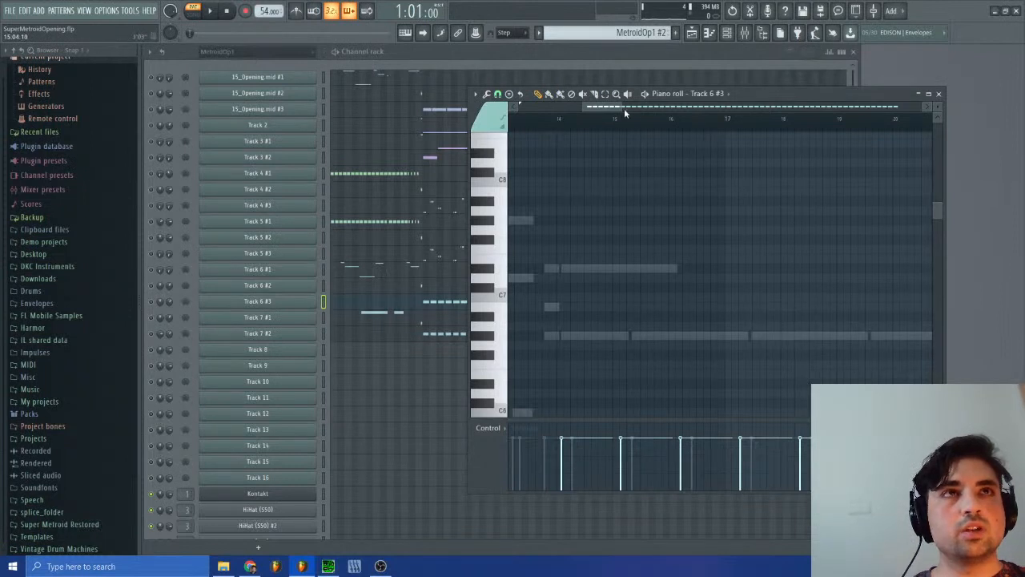
{"action": "left_click_drag", "start_coordinate": [625, 111], "coordinate": [594, 109]}
{"action": "left_click", "coordinate": [527, 125]}
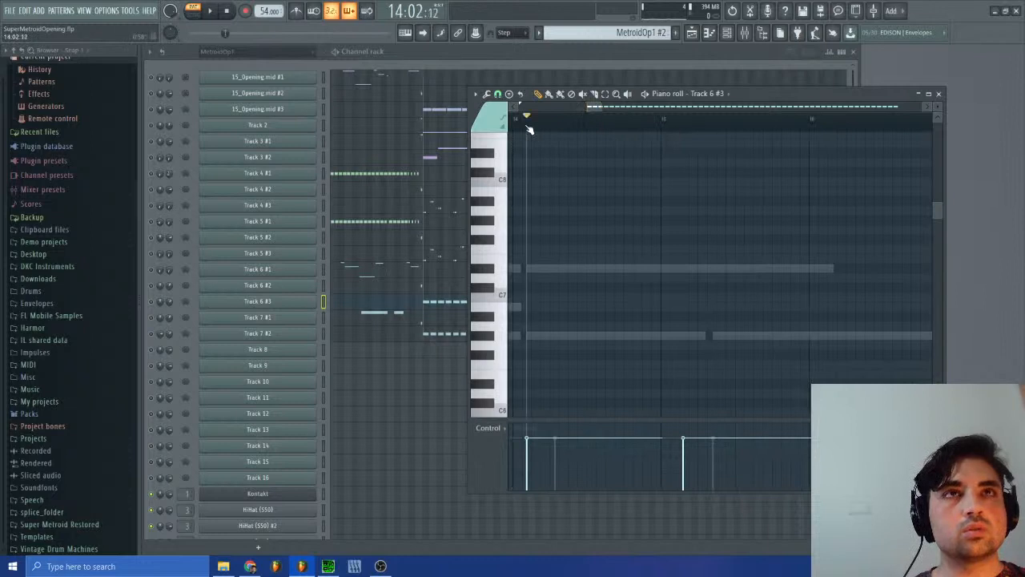
{"action": "left_click_drag", "start_coordinate": [529, 129], "coordinate": [691, 139]}
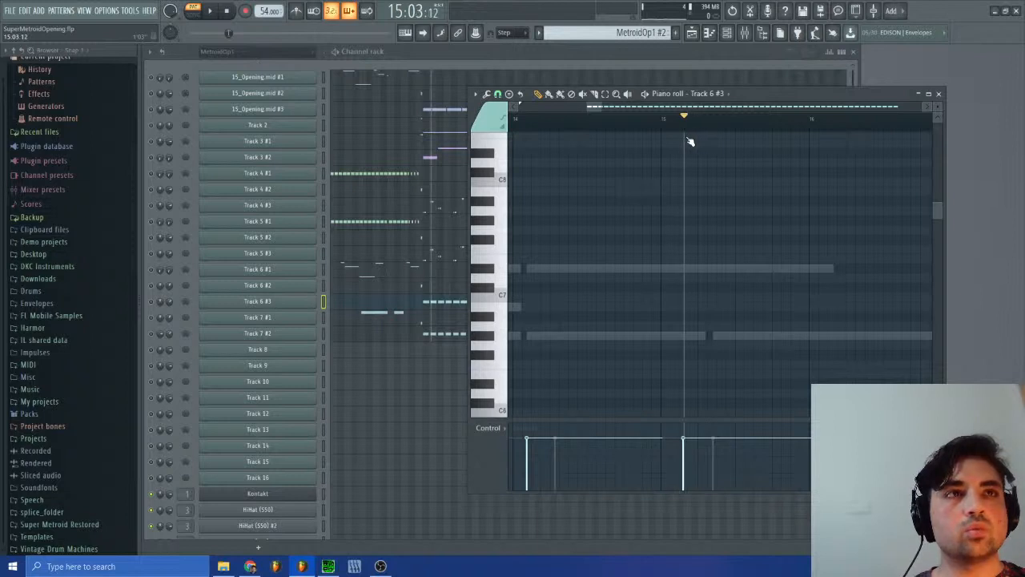
Step: Set the piano roll's snap to Step and place the playhead at 15:03:00
{"action": "left_click", "coordinate": [498, 95]}
{"action": "left_click", "coordinate": [522, 195]}
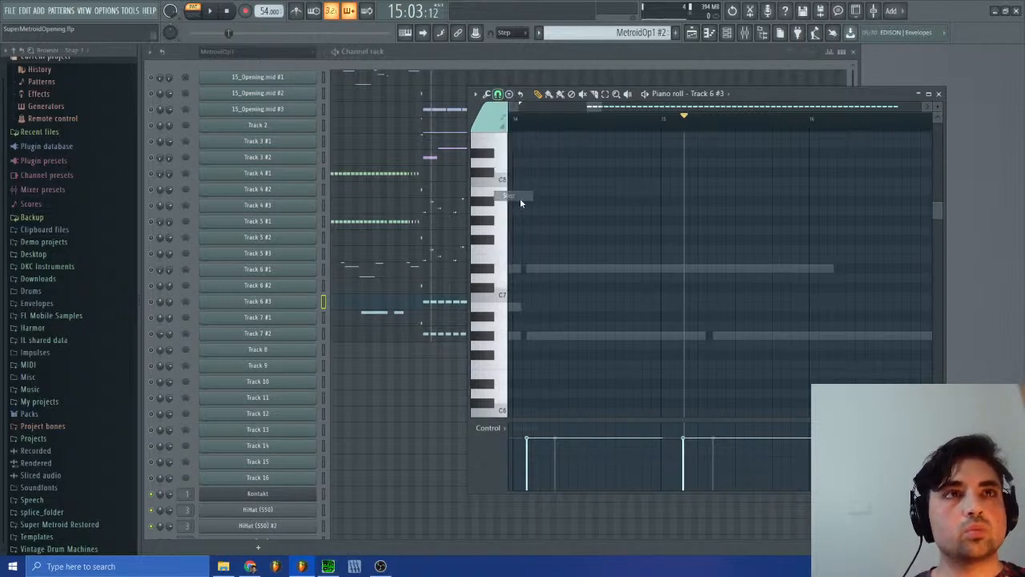
{"action": "mouse_move", "coordinate": [689, 128]}
{"action": "left_mouse_down"}
{"action": "mouse_move", "coordinate": [528, 139]}
{"action": "mouse_move", "coordinate": [683, 152]}
{"action": "left_mouse_up"}
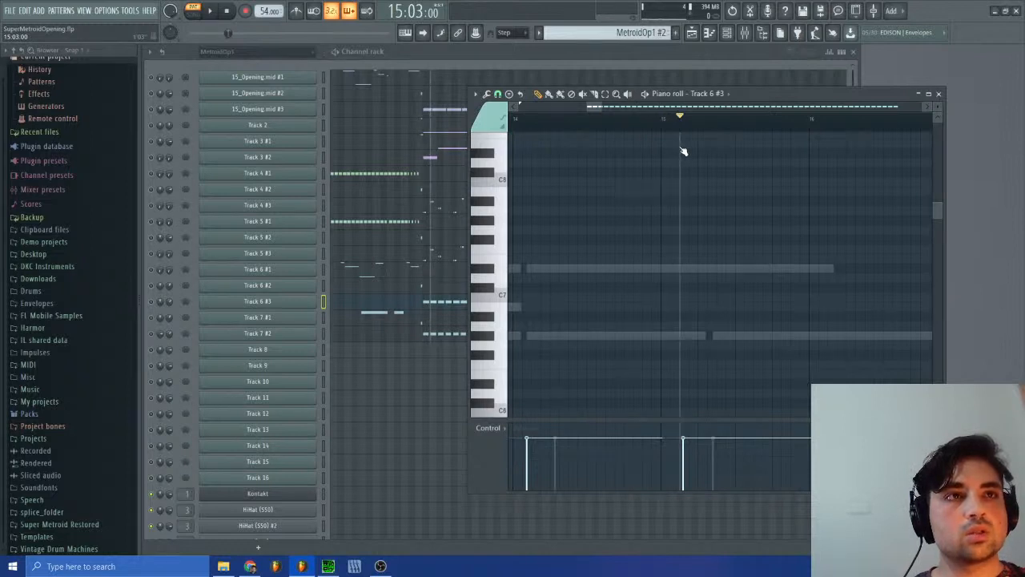
{"action": "mouse_move", "coordinate": [685, 152]}
{"action": "left_mouse_down"}
{"action": "mouse_move", "coordinate": [719, 153]}
{"action": "mouse_move", "coordinate": [686, 160]}
{"action": "left_mouse_up"}
Step: Check the arrangement in the playlist, close it, and move the playhead in Track 6 #3's notes to 17:03:00
{"action": "key", "text": "F5"}
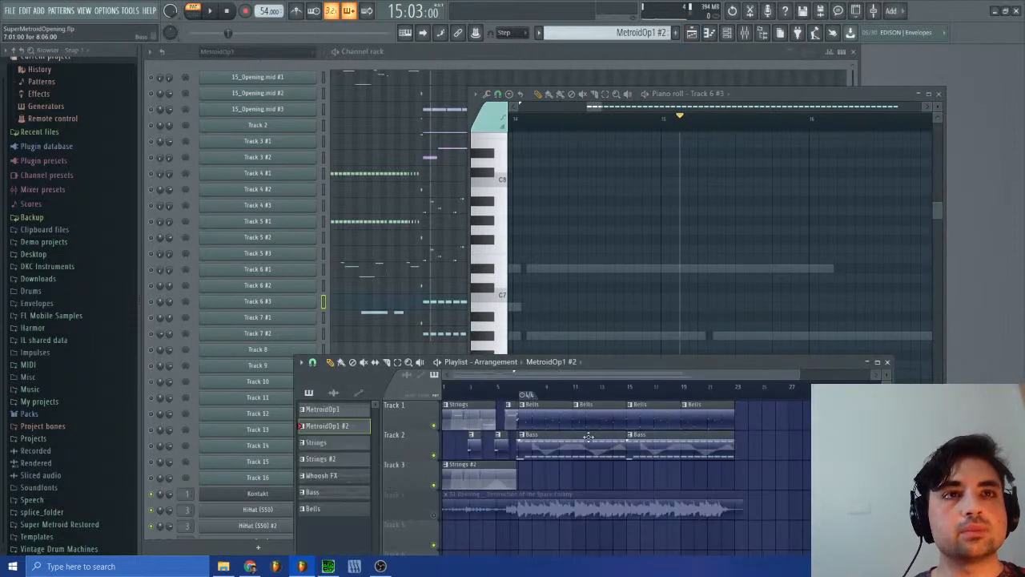
{"action": "left_click", "coordinate": [887, 361]}
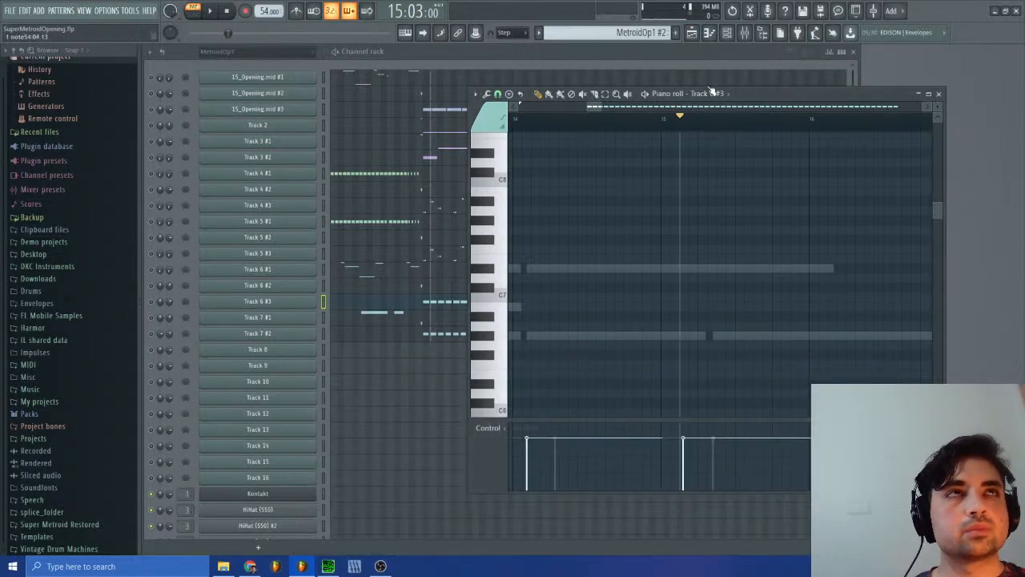
{"action": "left_click_drag", "start_coordinate": [595, 105], "coordinate": [599, 106]}
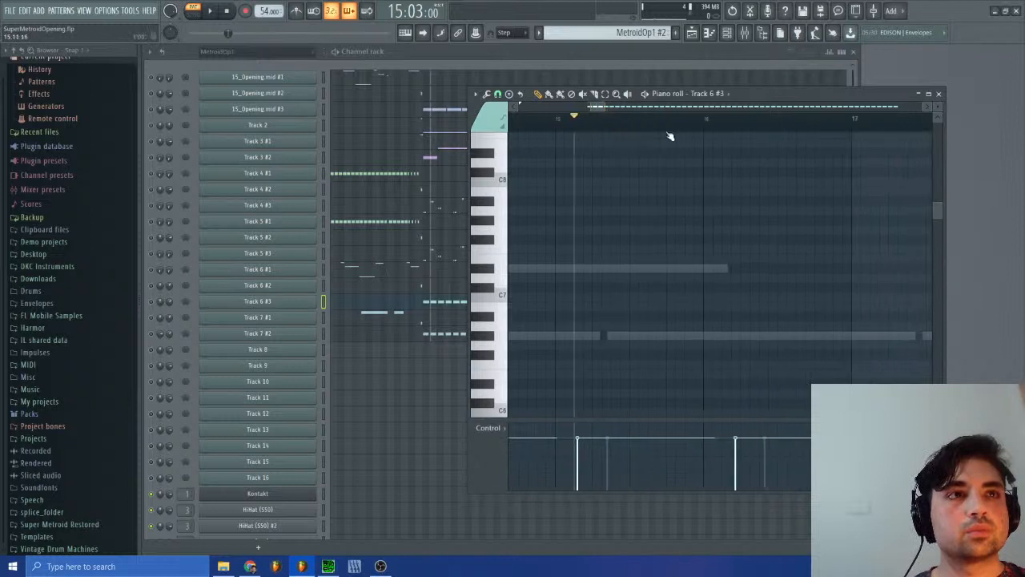
{"action": "left_click_drag", "start_coordinate": [736, 126], "coordinate": [875, 145]}
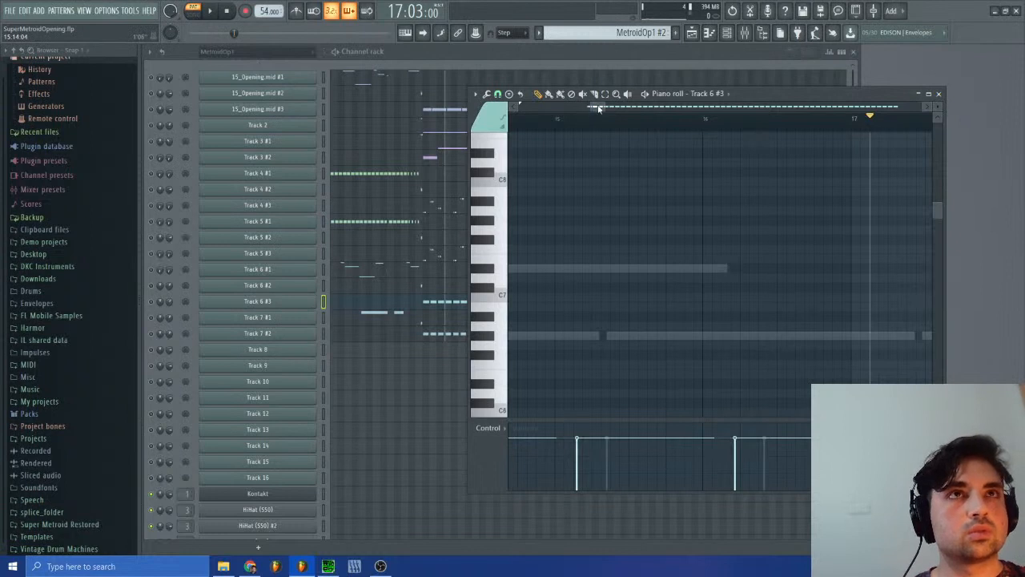
Step: Examine Track 6 #3's notes from bar 32 to the end, and 15_Opening.mid #3's notes around bars 30 to 32
{"action": "left_click_drag", "start_coordinate": [599, 108], "coordinate": [682, 117]}
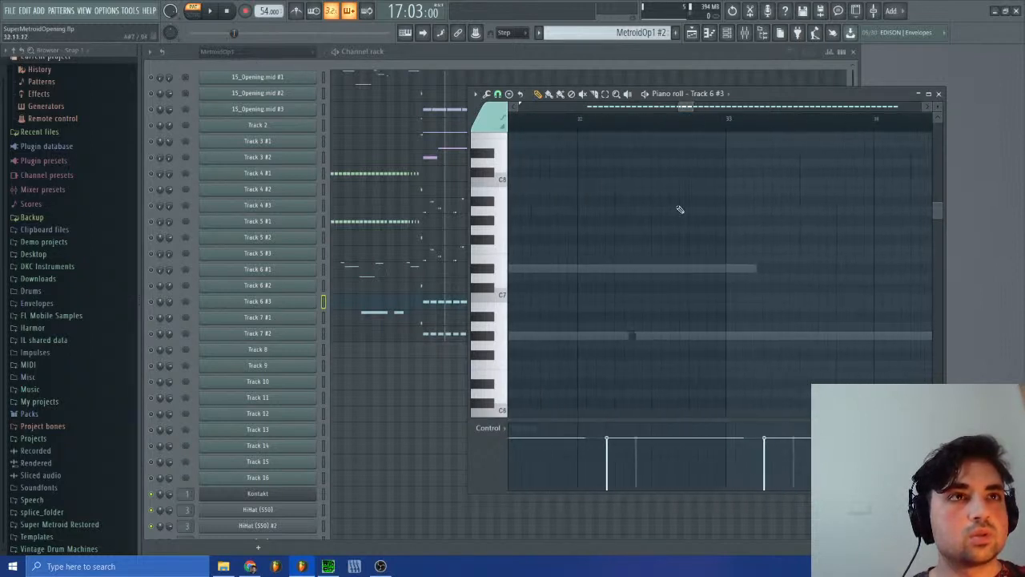
{"action": "scroll", "coordinate": [673, 232], "scroll_direction": "up", "scroll_amount": 5}
{"action": "scroll", "coordinate": [667, 246], "scroll_direction": "down", "scroll_amount": 7}
{"action": "scroll", "coordinate": [667, 245], "scroll_direction": "up", "scroll_amount": 2}
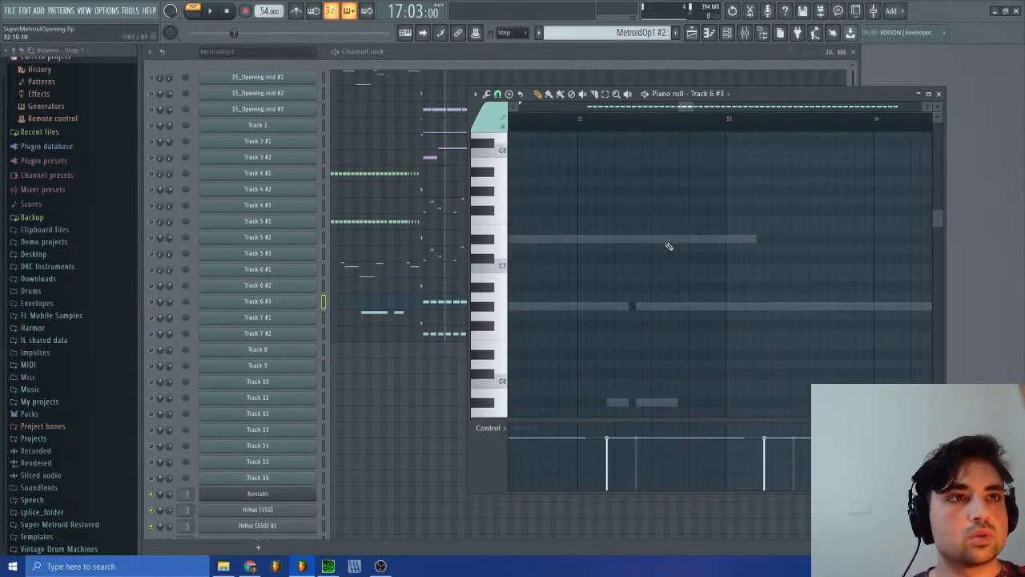
{"action": "left_click_drag", "start_coordinate": [688, 109], "coordinate": [873, 126]}
{"action": "left_click", "coordinate": [449, 112]}
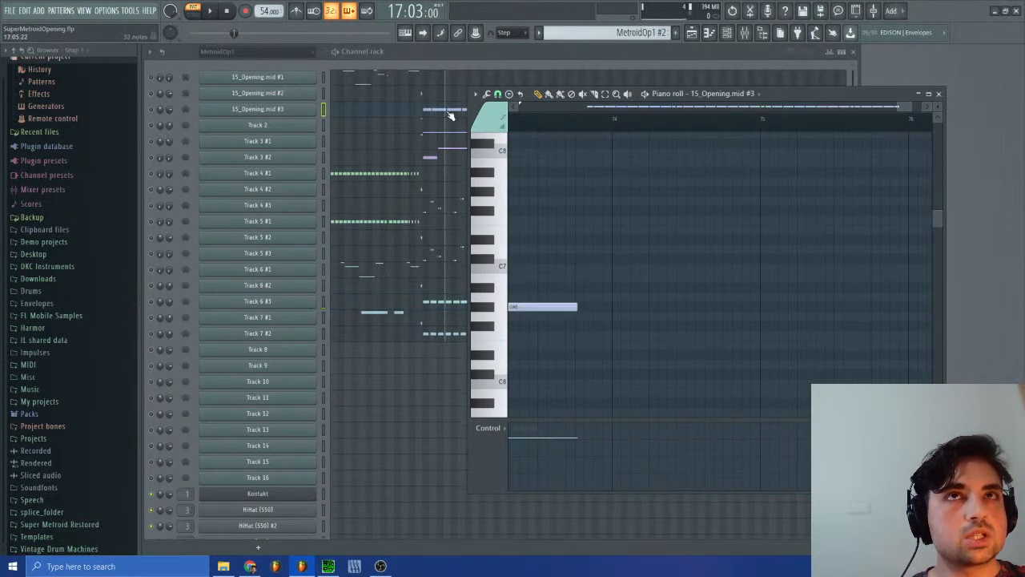
{"action": "left_click_drag", "start_coordinate": [897, 107], "coordinate": [674, 112]}
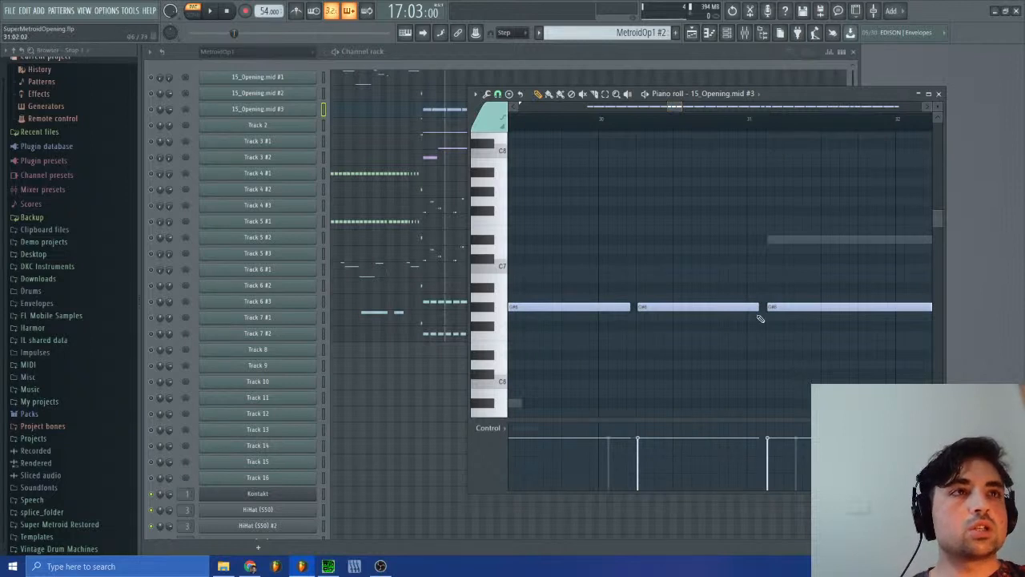
Step: Check 15_Opening.mid #3's notes from bar 13 on, switch to the Whoosh FX pattern, and close the piano roll
{"action": "left_click_drag", "start_coordinate": [655, 109], "coordinate": [580, 109]}
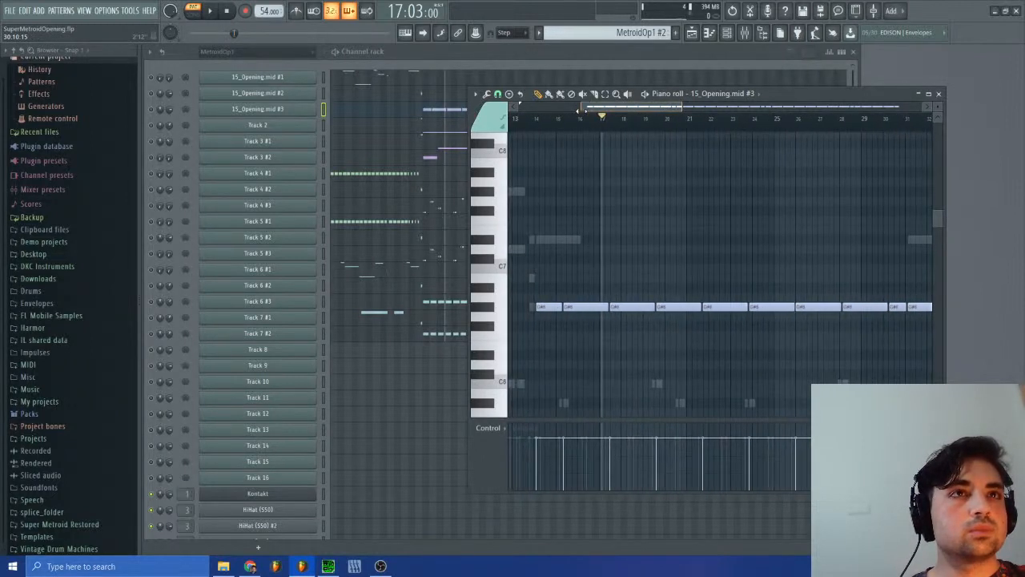
{"action": "left_click", "coordinate": [680, 35]}
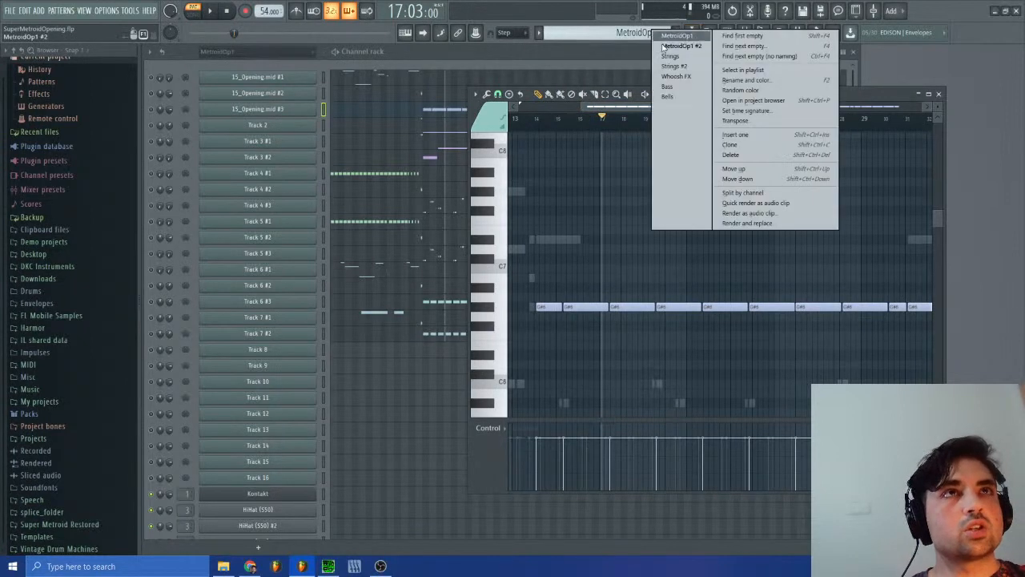
{"action": "left_click", "coordinate": [681, 88]}
{"action": "left_click", "coordinate": [941, 96]}
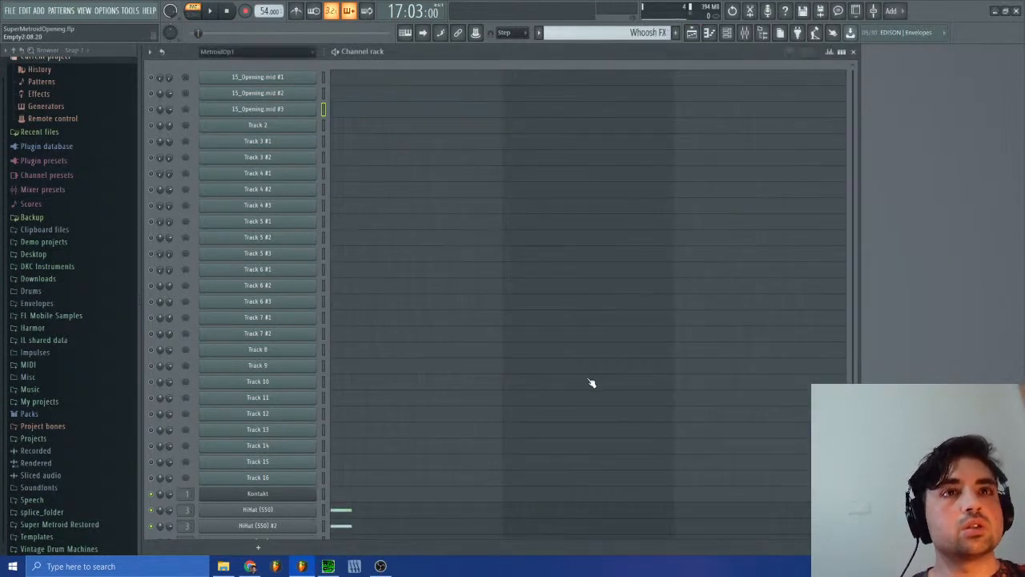
Step: Add a G#1 note early in bar 4 to HiHat (S50) #4 and place the playhead at 3:01:00
{"action": "scroll", "coordinate": [590, 382], "scroll_direction": "down", "scroll_amount": 3}
{"action": "left_click", "coordinate": [681, 461]}
{"action": "scroll", "coordinate": [785, 256], "scroll_direction": "down", "scroll_amount": 8}
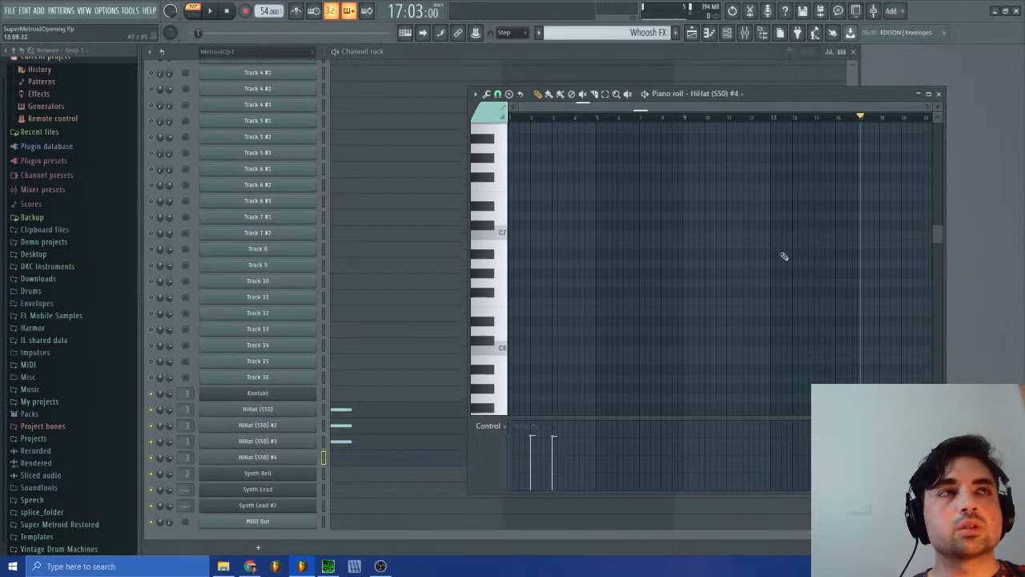
{"action": "scroll", "coordinate": [738, 367], "scroll_direction": "down", "scroll_amount": 5}
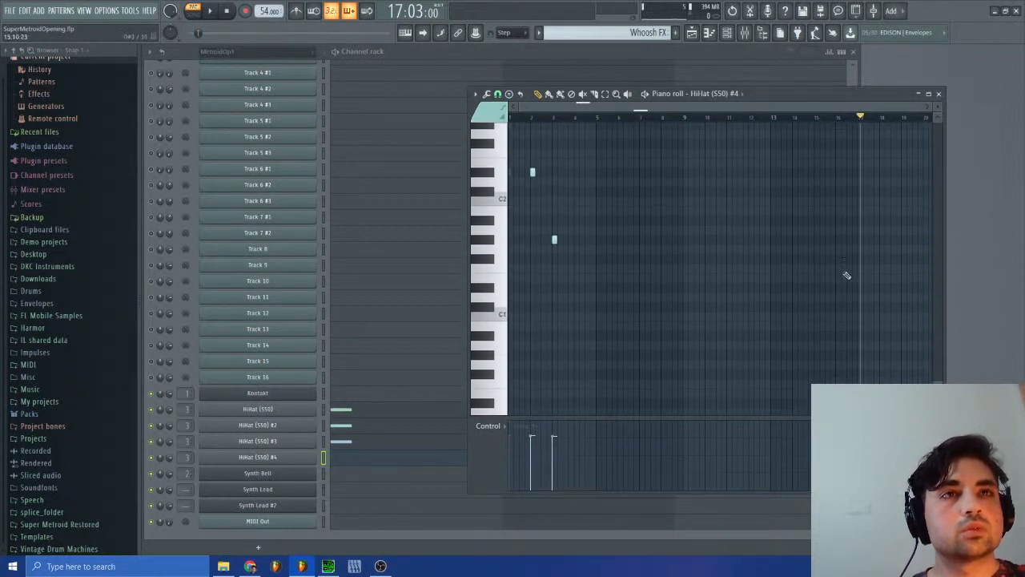
{"action": "left_click_drag", "start_coordinate": [925, 107], "coordinate": [756, 107]}
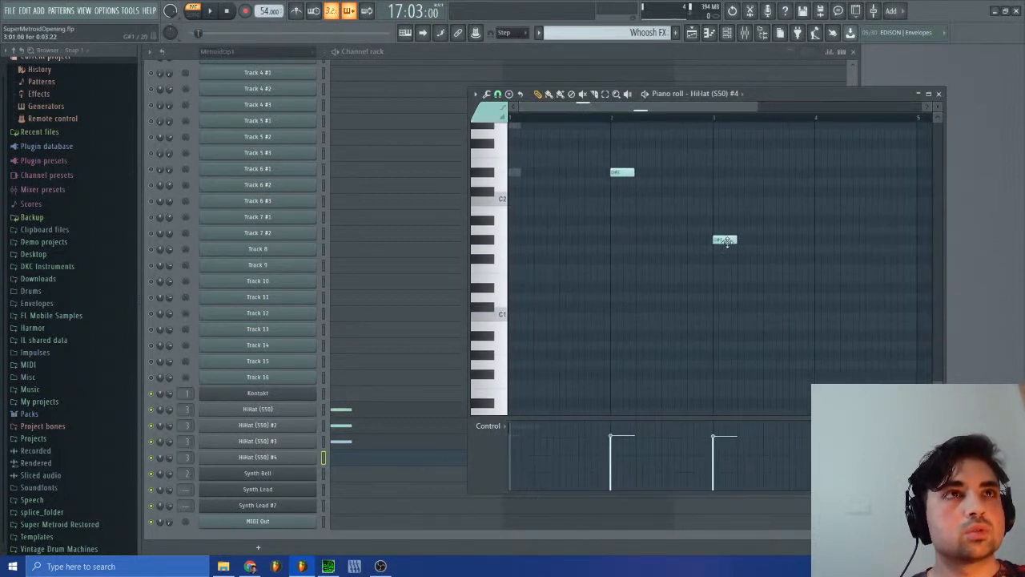
{"action": "left_click", "coordinate": [838, 240]}
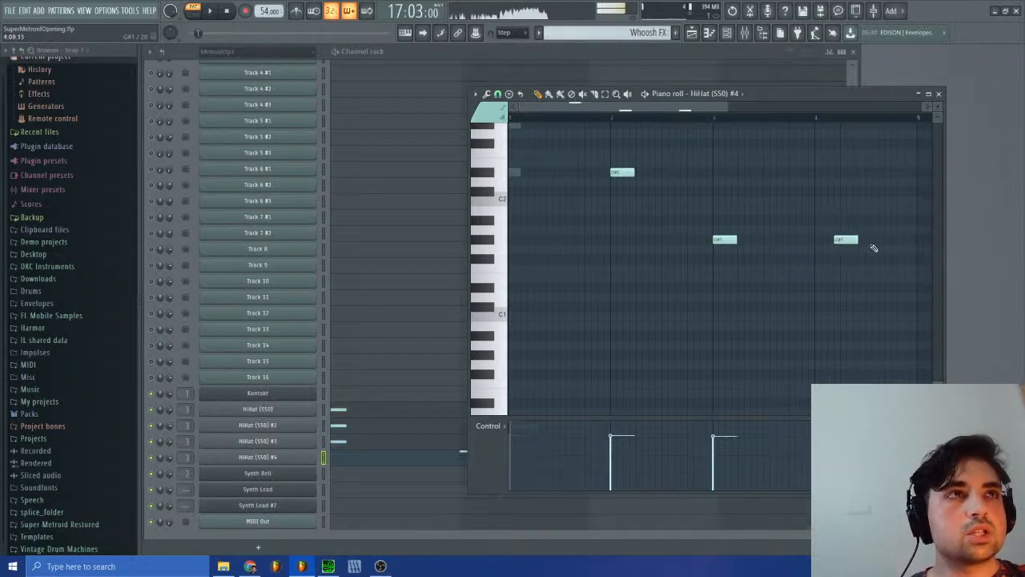
{"action": "left_click", "coordinate": [715, 118]}
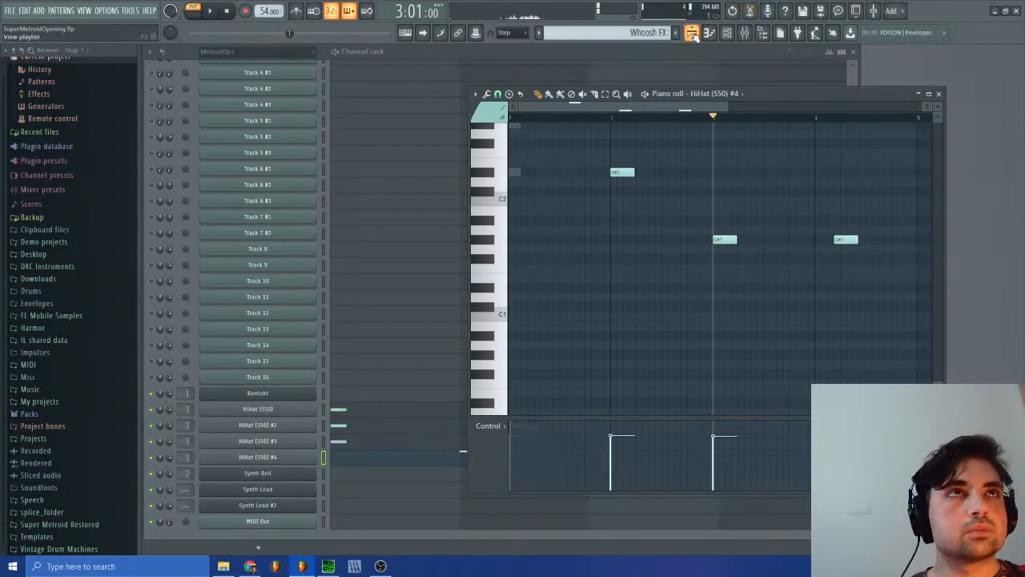
Step: In the playlist, move the reference audio clip to Track 5, mute that track instead of Track 4, and save the project
{"action": "key", "text": "F5"}
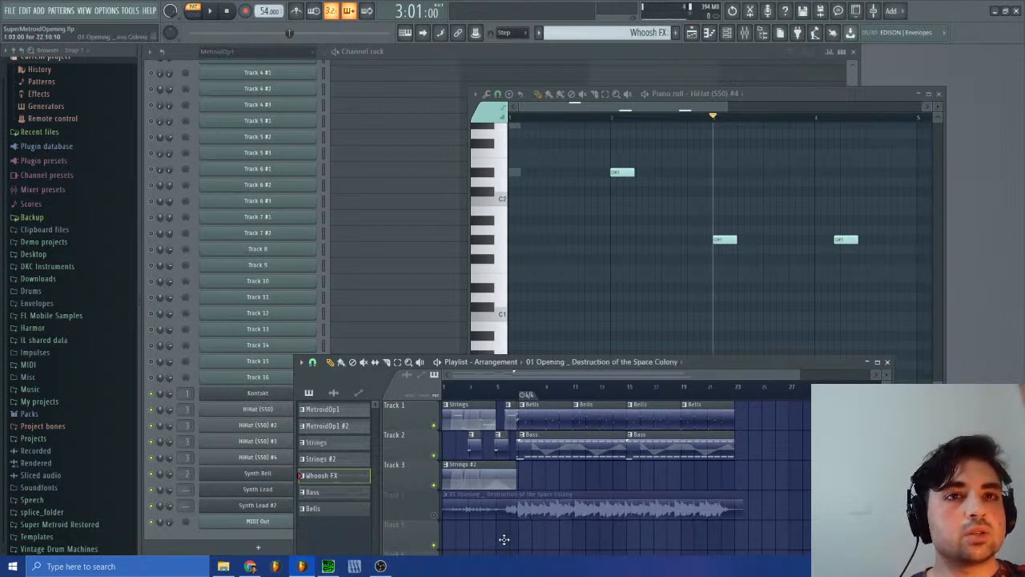
{"action": "left_click_drag", "start_coordinate": [503, 509], "coordinate": [503, 537]}
{"action": "left_click", "coordinate": [434, 544]}
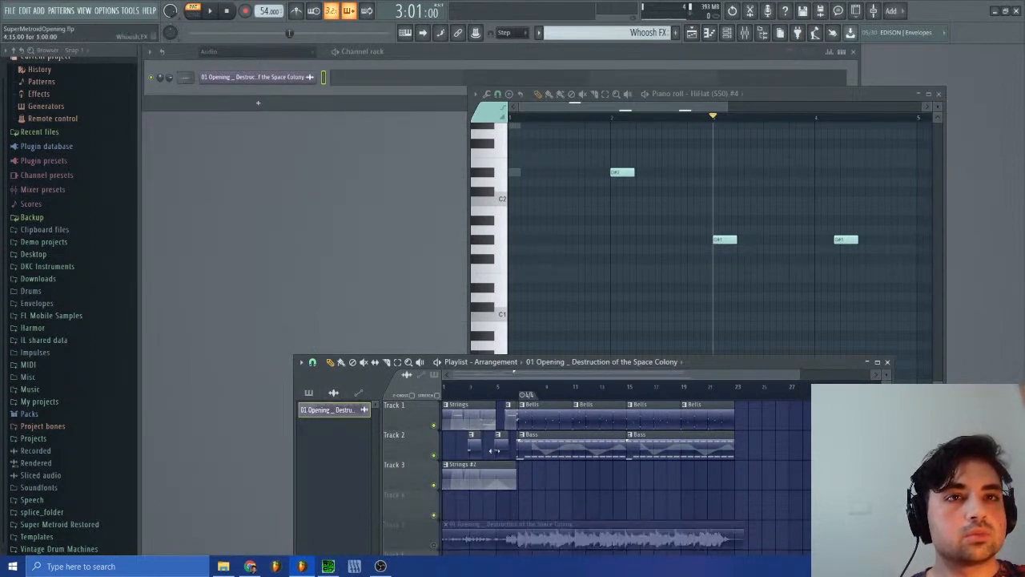
{"action": "left_click_drag", "start_coordinate": [499, 448], "coordinate": [448, 447]}
{"action": "key", "text": "ctrl+s"}
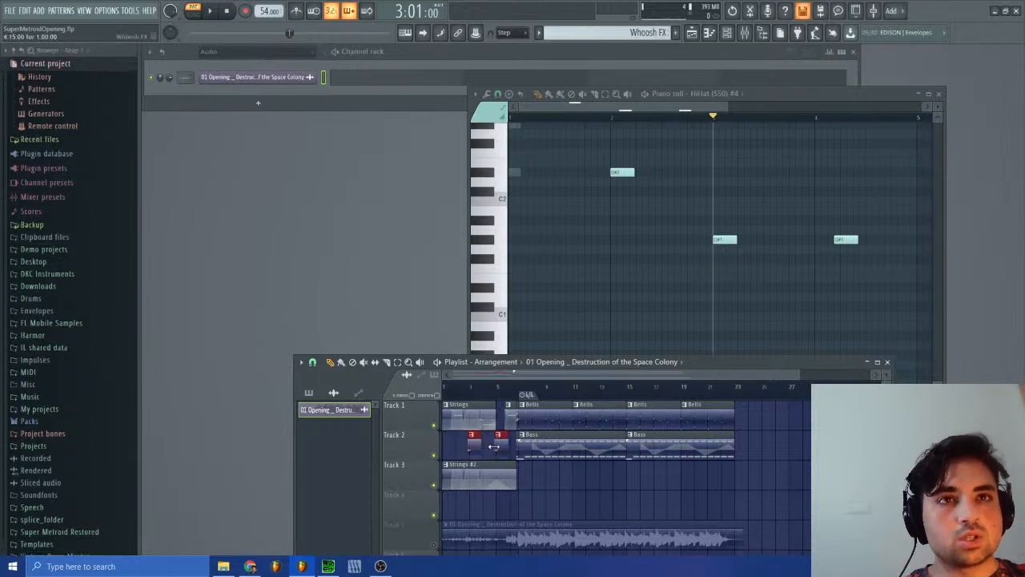
Step: Move both Bass clips from Track 2 down to Track 4
{"action": "left_click", "coordinate": [500, 450]}
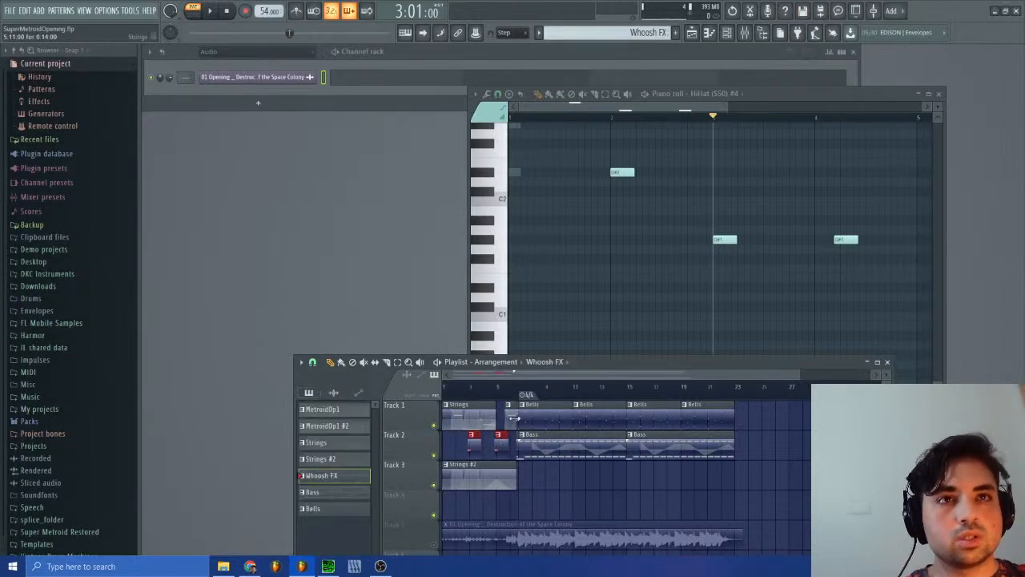
{"action": "mouse_move", "coordinate": [499, 451]}
{"action": "left_mouse_down"}
{"action": "mouse_move", "coordinate": [499, 509]}
{"action": "mouse_move", "coordinate": [499, 443]}
{"action": "left_mouse_up"}
{"action": "left_click", "coordinate": [542, 443]}
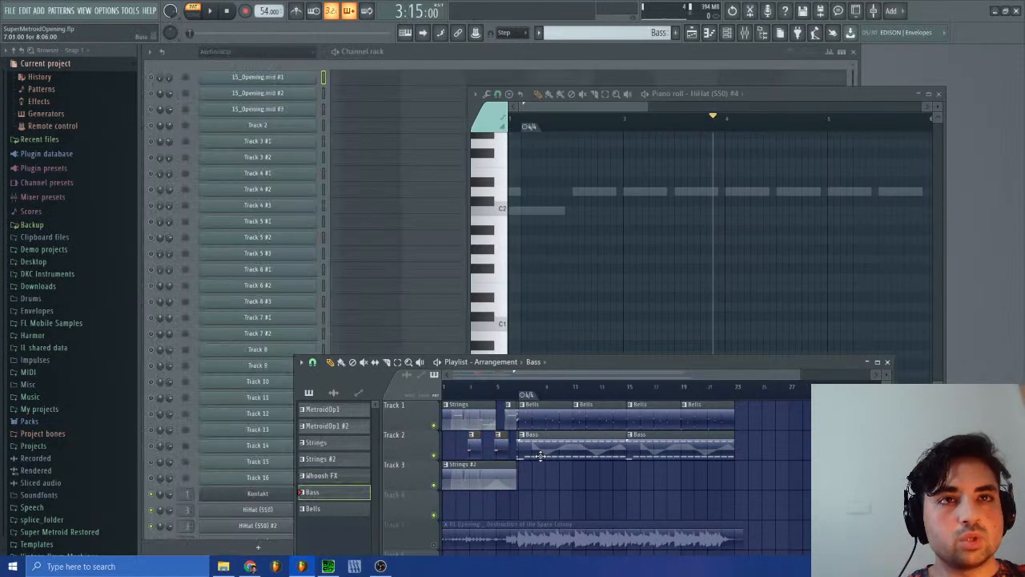
{"action": "key", "text": "shift+c"}
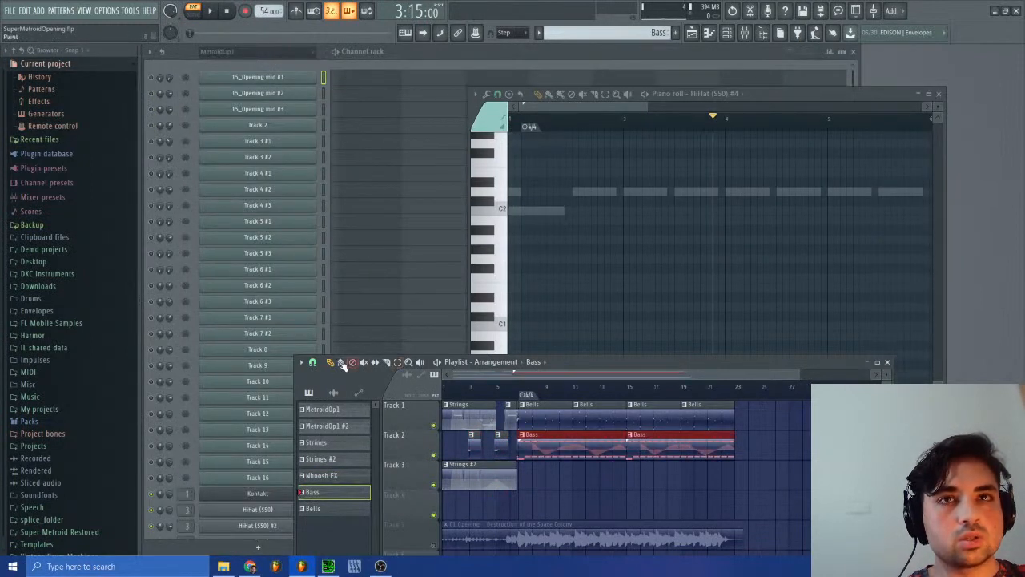
{"action": "left_click", "coordinate": [313, 363]}
{"action": "left_click", "coordinate": [321, 514]}
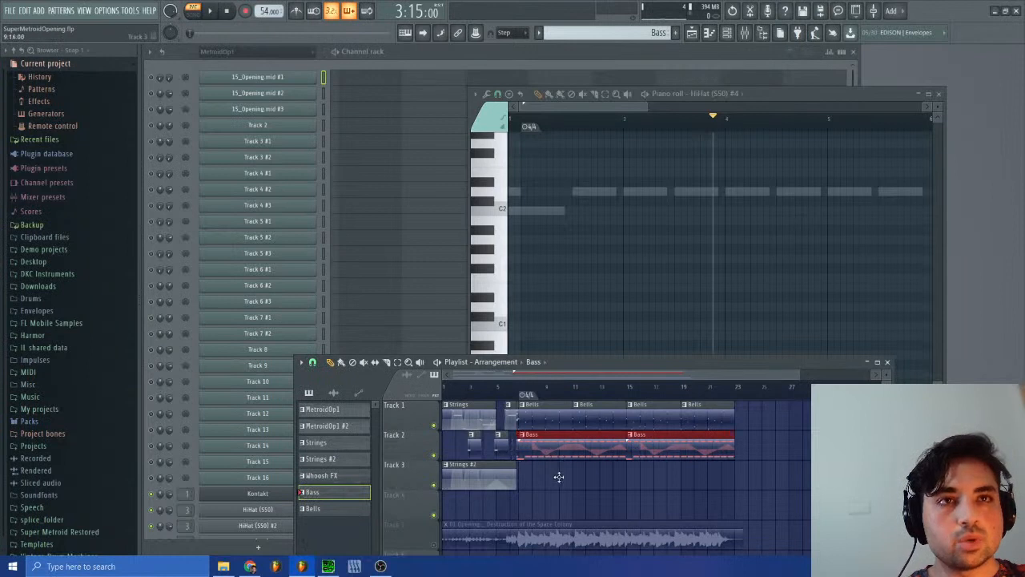
{"action": "left_click_drag", "start_coordinate": [558, 477], "coordinate": [559, 518]}
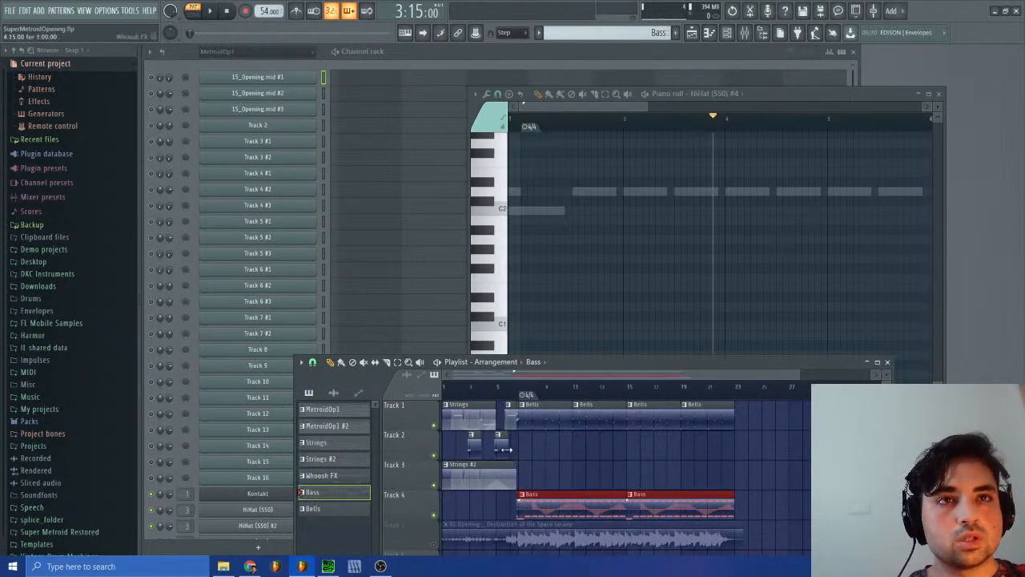
Step: Add a two-step Whoosh FX clip on Track 2 at 6:09:00, just before bar 7
{"action": "left_click", "coordinate": [516, 422]}
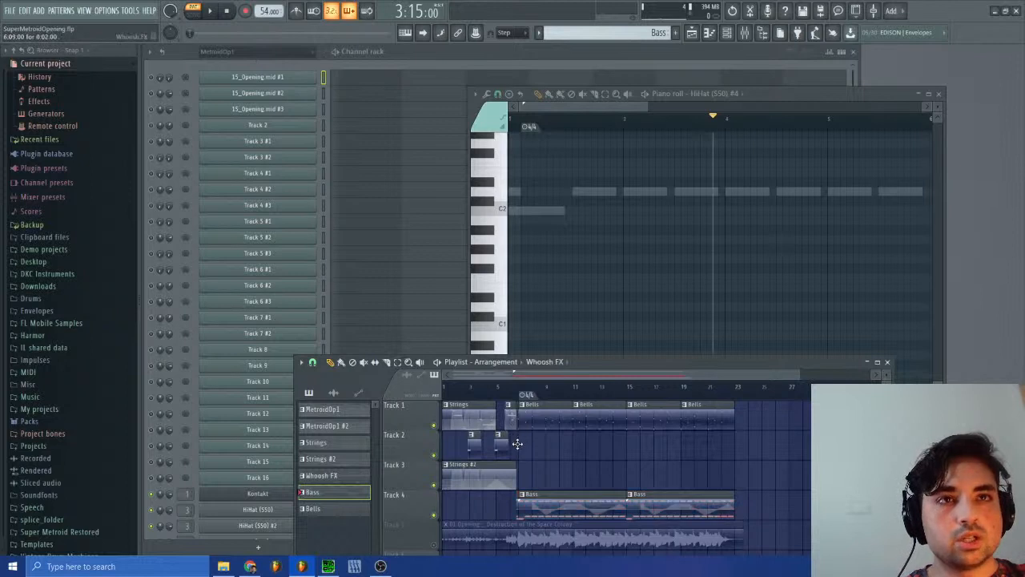
{"action": "double_click", "coordinate": [521, 454]}
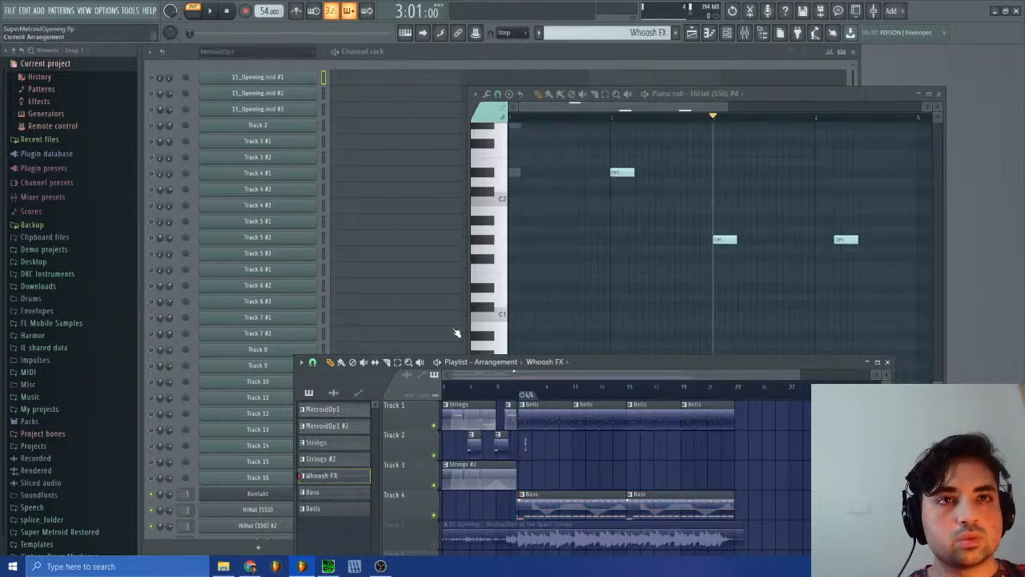
{"action": "left_click", "coordinate": [313, 362]}
{"action": "left_click", "coordinate": [318, 496]}
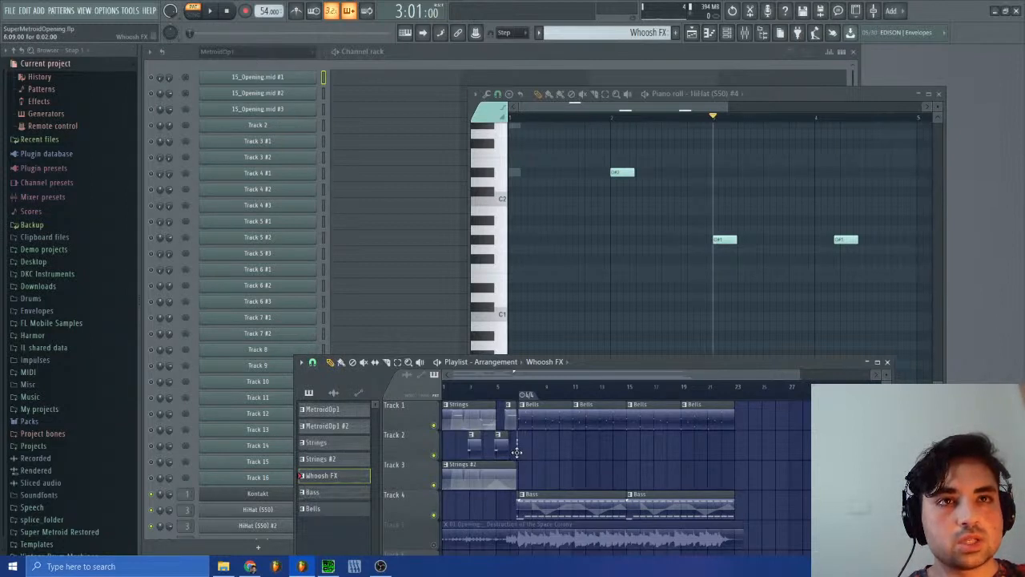
{"action": "left_click_drag", "start_coordinate": [800, 376], "coordinate": [571, 382]}
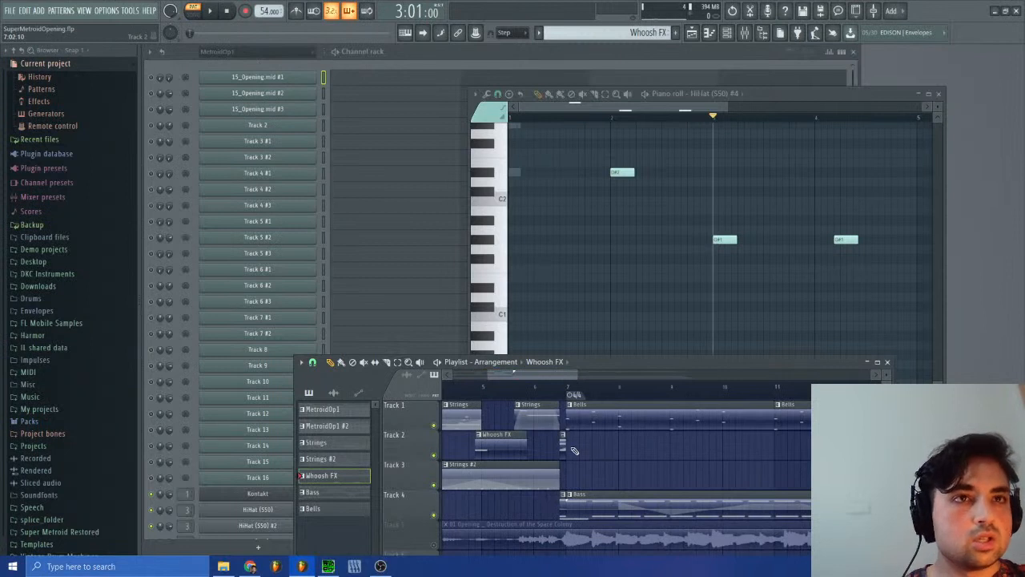
Step: Extend the short Whoosh FX clip, slice off its later part, shorten the original again, and move the new piece to bar 7
{"action": "left_click_drag", "start_coordinate": [565, 446], "coordinate": [748, 452]}
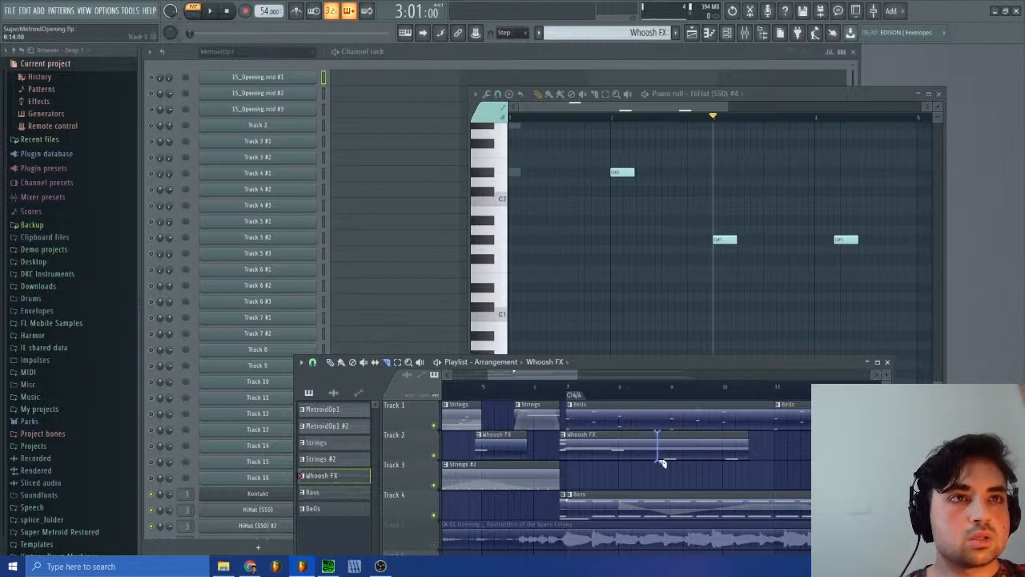
{"action": "left_click_drag", "start_coordinate": [662, 463], "coordinate": [574, 454]}
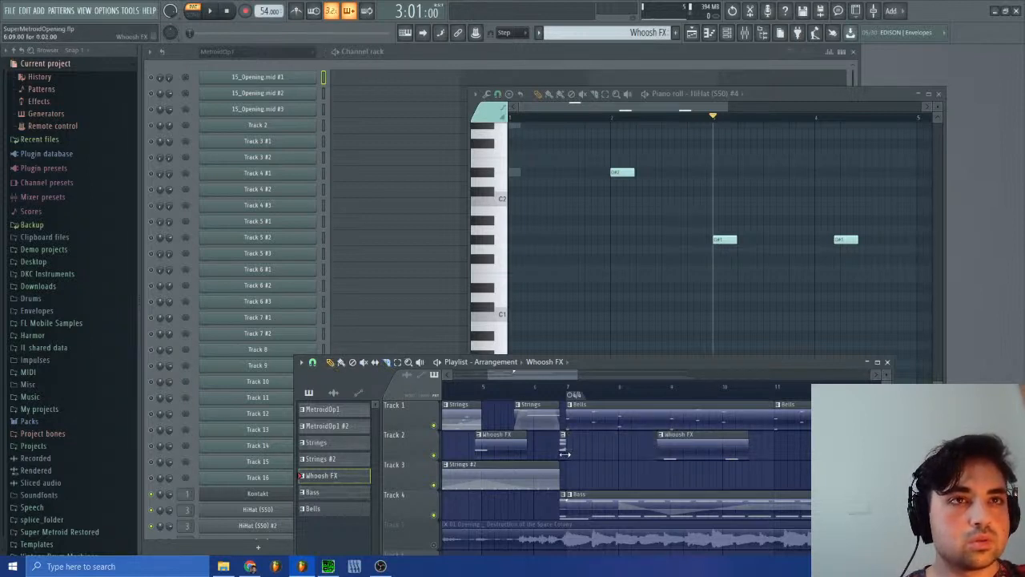
{"action": "left_click_drag", "start_coordinate": [701, 451], "coordinate": [608, 452]}
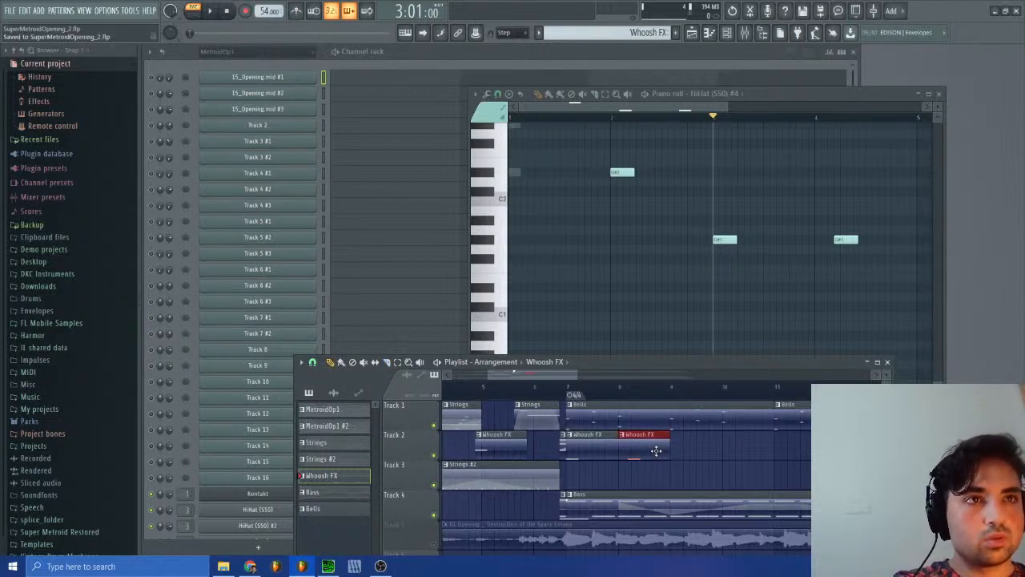
Step: Duplicate the Whoosh FX clip repeatedly along Track 2 up to bar 14
{"action": "key", "text": "ctrl+b"}
{"action": "key", "text": "ctrl+b"}
{"action": "key", "text": "ctrl+b"}
{"action": "key", "text": "ctrl+b"}
{"action": "key", "text": "ctrl+b"}
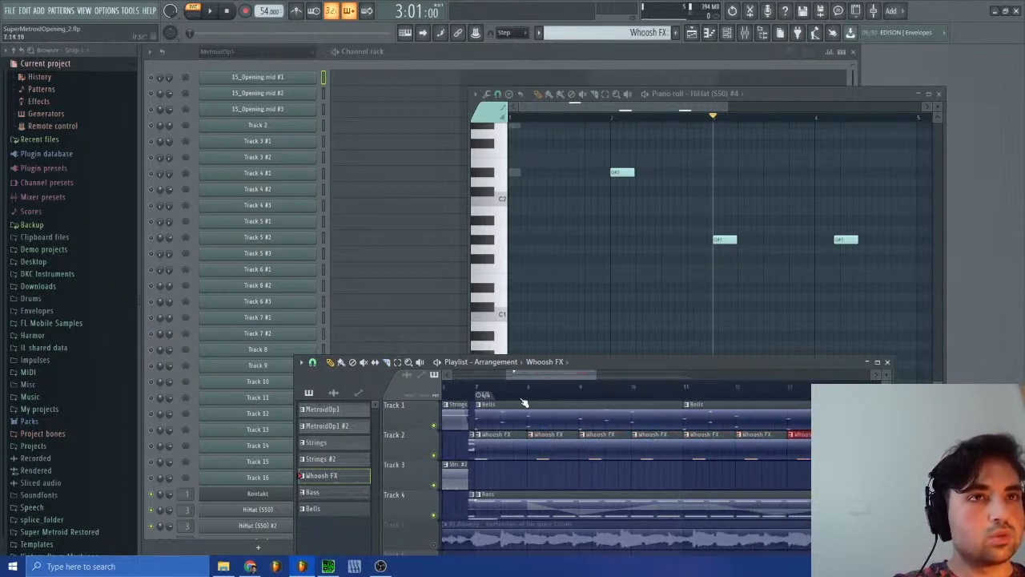
Step: Play the arrangement from bar 7 and follow the repeated Whoosh FX clips against the reference audio clip
{"action": "left_click", "coordinate": [480, 388]}
{"action": "key", "text": "space"}
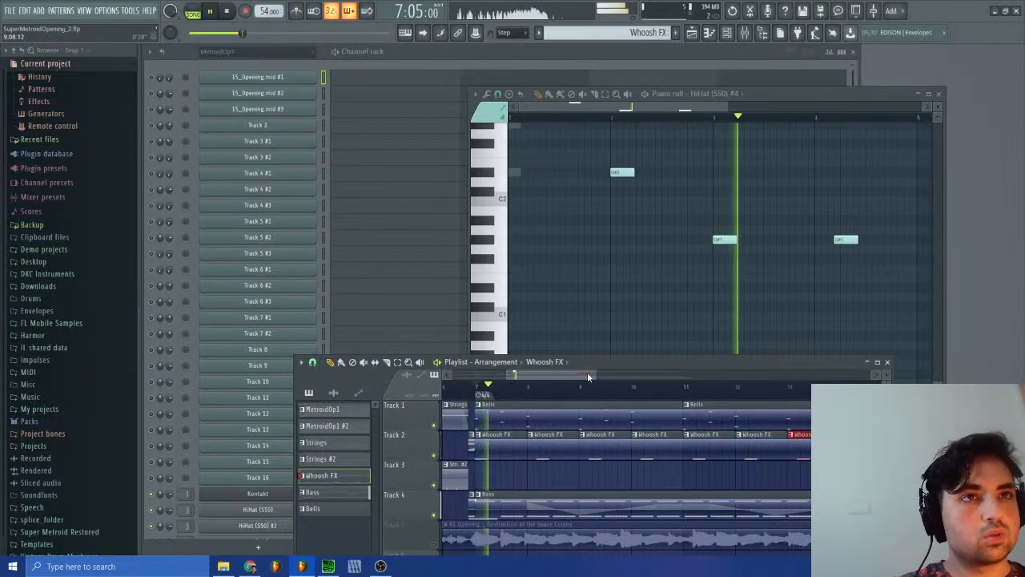
{"action": "left_click_drag", "start_coordinate": [591, 372], "coordinate": [678, 373]}
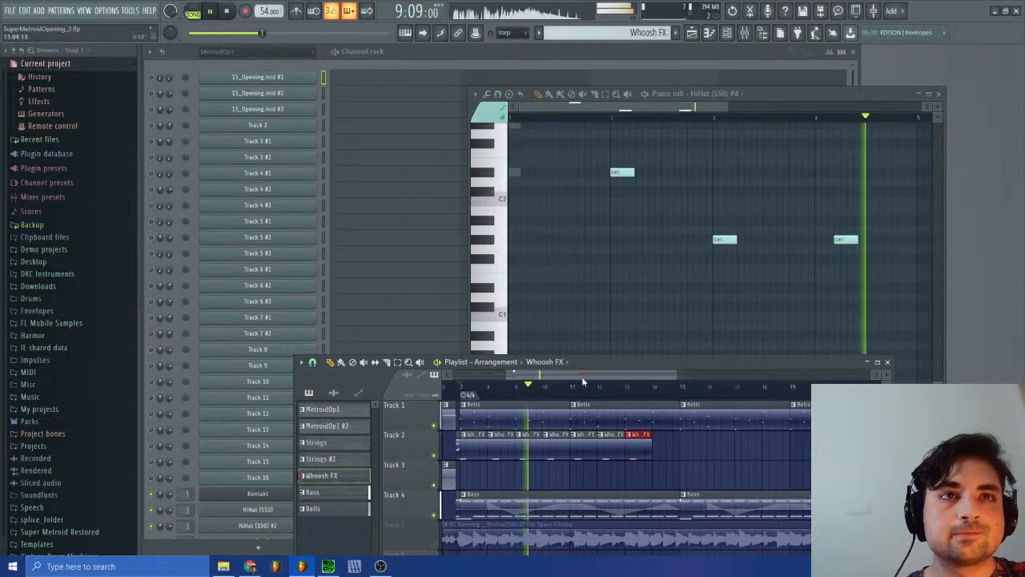
{"action": "left_click_drag", "start_coordinate": [583, 377], "coordinate": [575, 378]}
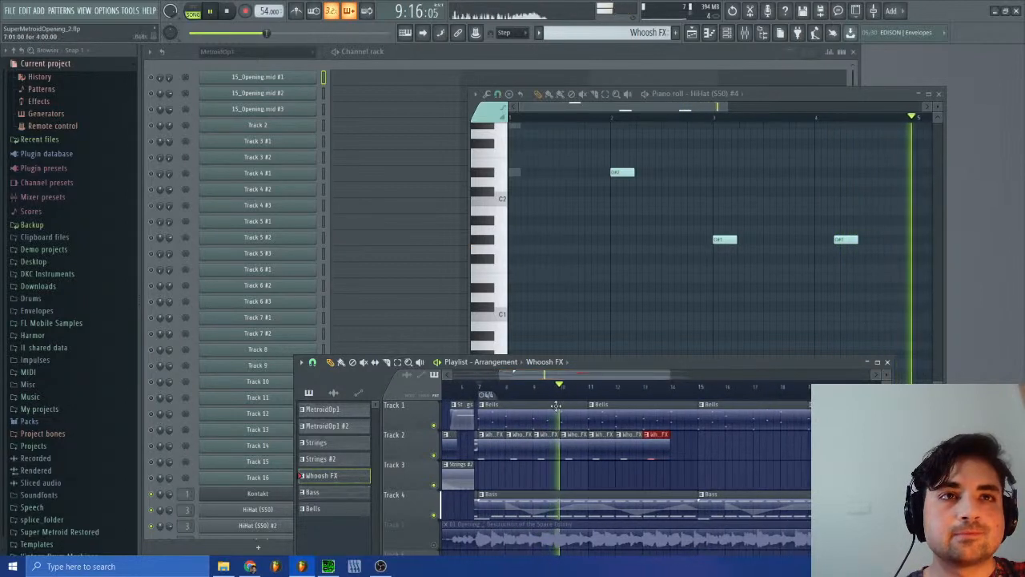
{"action": "left_click", "coordinate": [534, 534]}
{"action": "scroll", "coordinate": [623, 30], "scroll_direction": "down", "scroll_amount": 1}
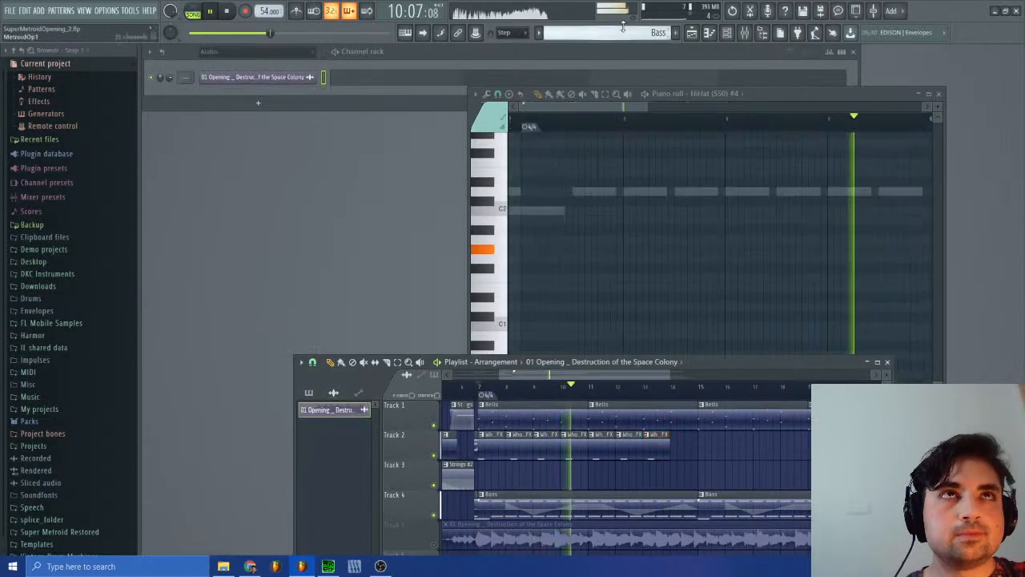
Step: Switch to the MetroidOp1 #2 pattern and close the piano roll and the playlist
{"action": "right_click", "coordinate": [624, 29]}
{"action": "left_click", "coordinate": [642, 43]}
{"action": "left_click", "coordinate": [929, 94]}
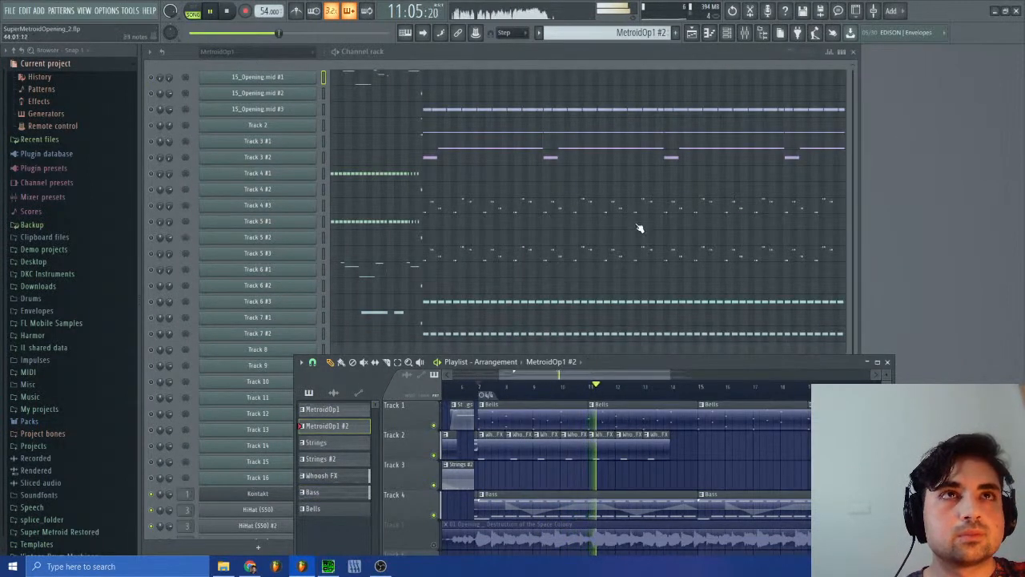
{"action": "left_click", "coordinate": [888, 363]}
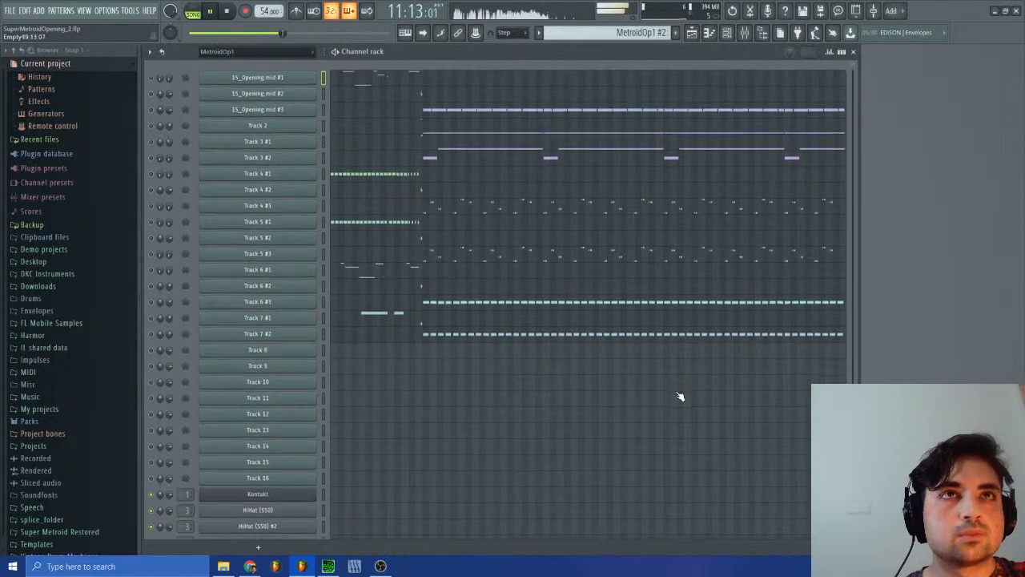
Step: Open 15_Opening.mid #3's piano roll and examine the other tracks' ghost notes from bar 12 to 27 across the octaves
{"action": "left_click", "coordinate": [447, 113]}
{"action": "left_click_drag", "start_coordinate": [541, 106], "coordinate": [633, 108]}
{"action": "scroll", "coordinate": [639, 413], "scroll_direction": "up", "scroll_amount": 6}
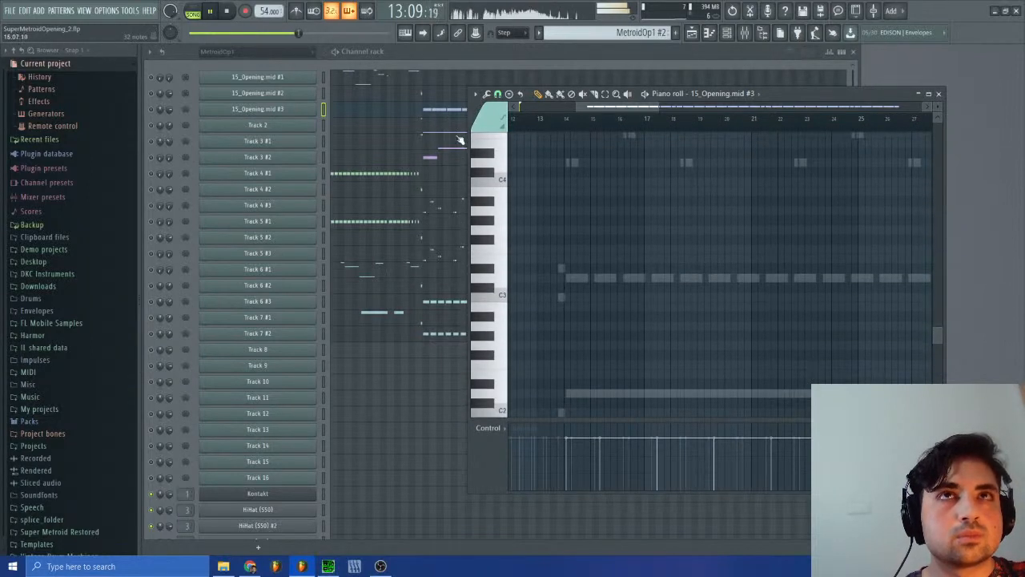
{"action": "scroll", "coordinate": [620, 314], "scroll_direction": "up", "scroll_amount": 10}
{"action": "scroll", "coordinate": [618, 322], "scroll_direction": "down", "scroll_amount": 9}
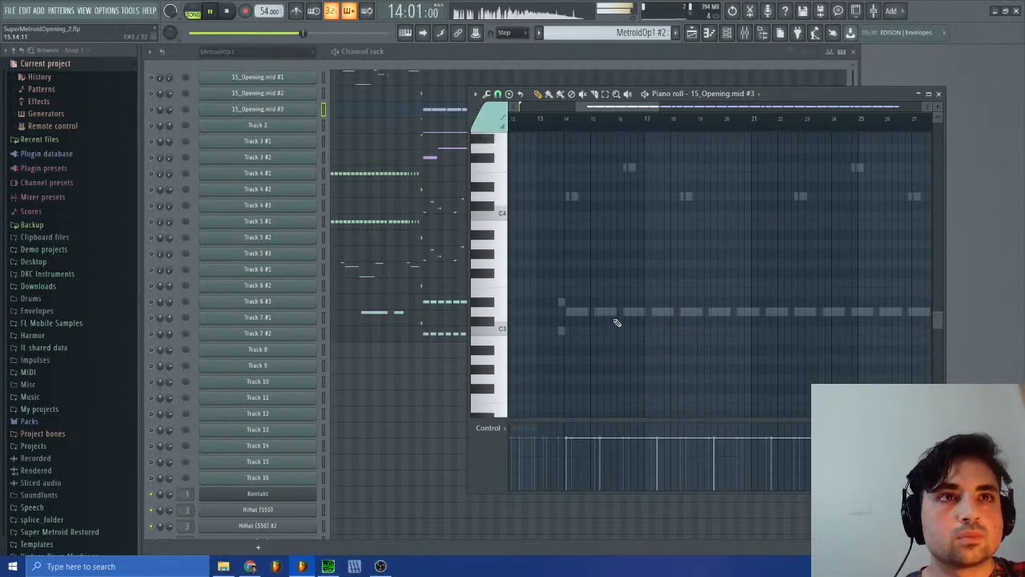
{"action": "scroll", "coordinate": [617, 322], "scroll_direction": "up", "scroll_amount": 4}
{"action": "scroll", "coordinate": [617, 322], "scroll_direction": "down", "scroll_amount": 6}
{"action": "scroll", "coordinate": [617, 323], "scroll_direction": "up", "scroll_amount": 10}
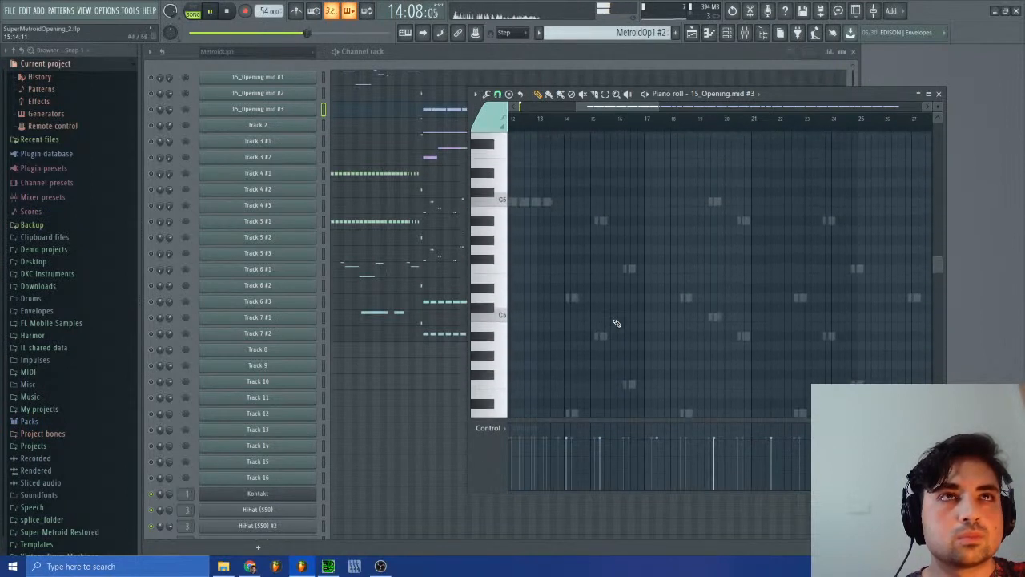
{"action": "scroll", "coordinate": [617, 323], "scroll_direction": "down", "scroll_amount": 8}
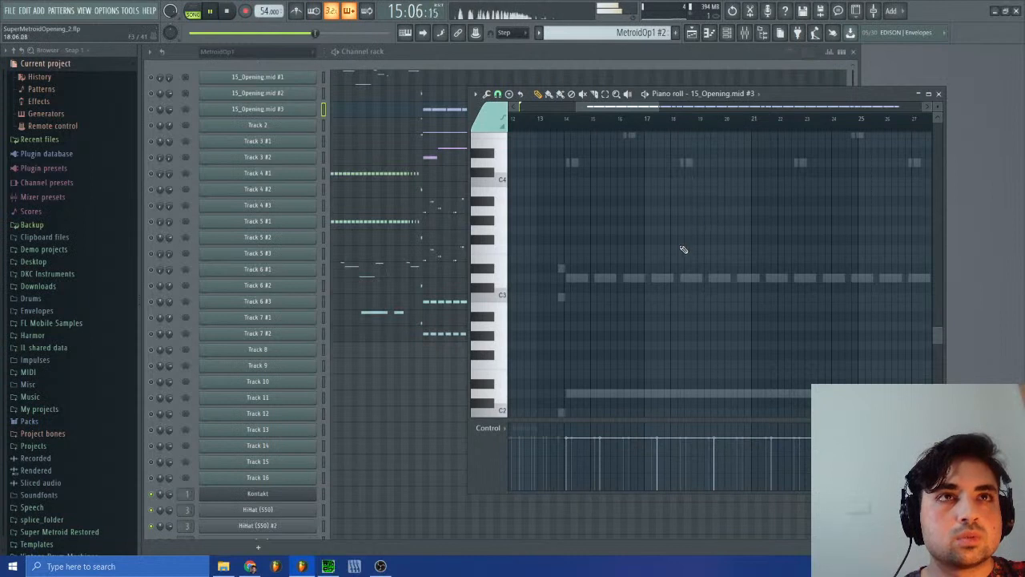
{"action": "scroll", "coordinate": [683, 251], "scroll_direction": "down", "scroll_amount": 3}
{"action": "scroll", "coordinate": [670, 255], "scroll_direction": "up", "scroll_amount": 2}
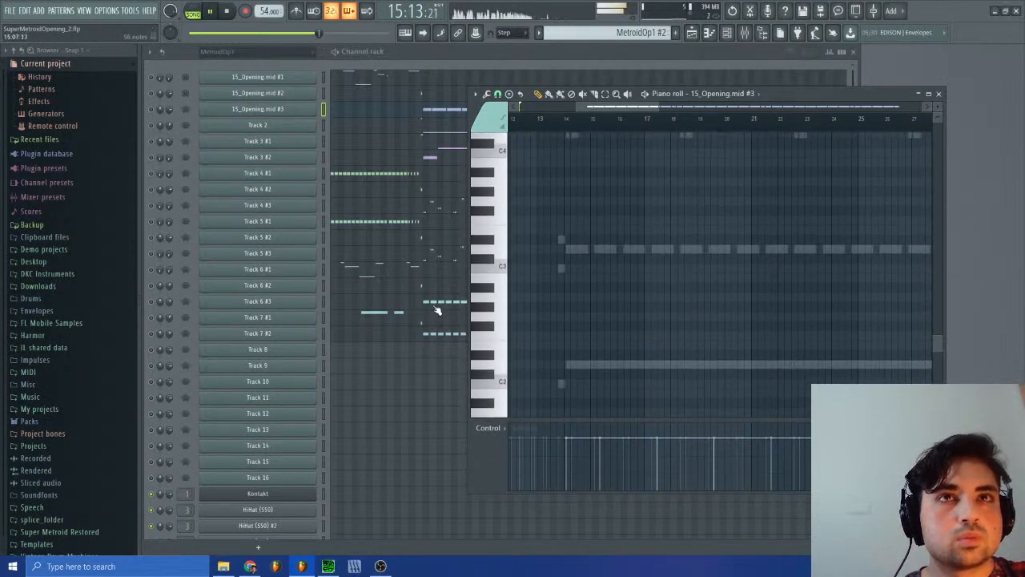
Step: Open Track 6 #3's piano roll and examine its repeated bass notes from bar 14 to 27
{"action": "left_click", "coordinate": [437, 309]}
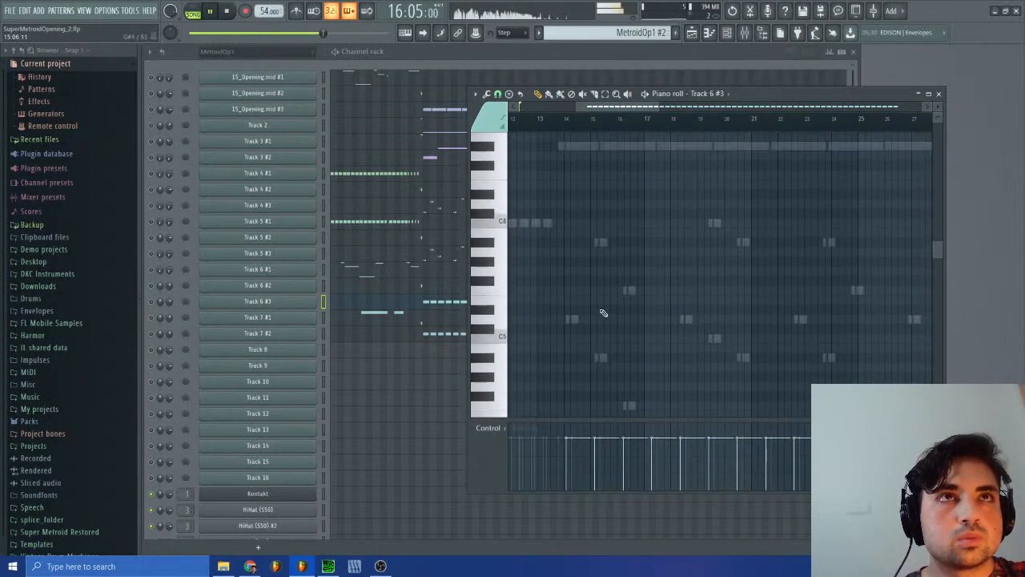
{"action": "scroll", "coordinate": [604, 312], "scroll_direction": "down", "scroll_amount": 6}
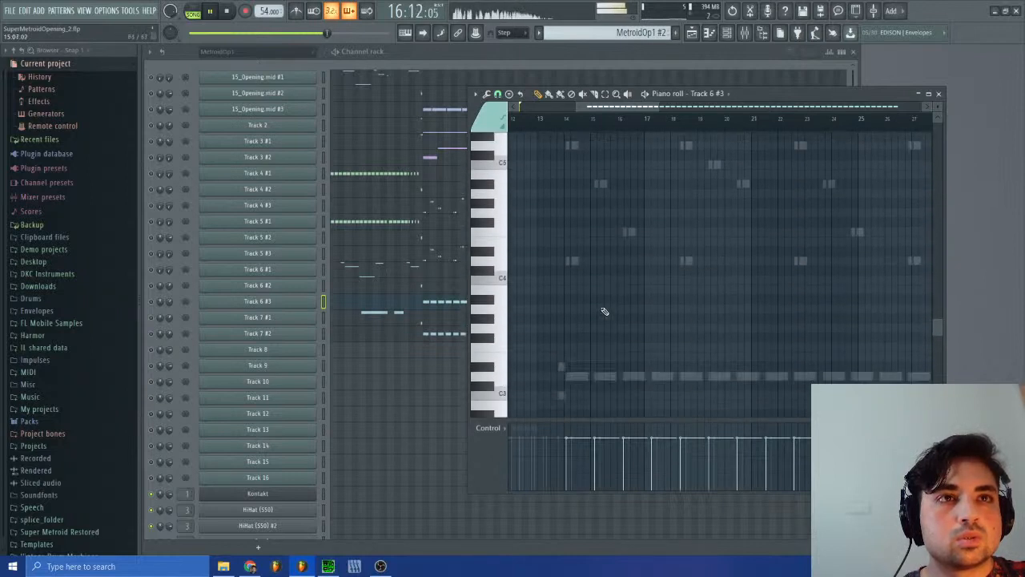
{"action": "scroll", "coordinate": [605, 312], "scroll_direction": "down", "scroll_amount": 7}
{"action": "scroll", "coordinate": [609, 311], "scroll_direction": "down", "scroll_amount": 4}
{"action": "scroll", "coordinate": [611, 311], "scroll_direction": "up", "scroll_amount": 4}
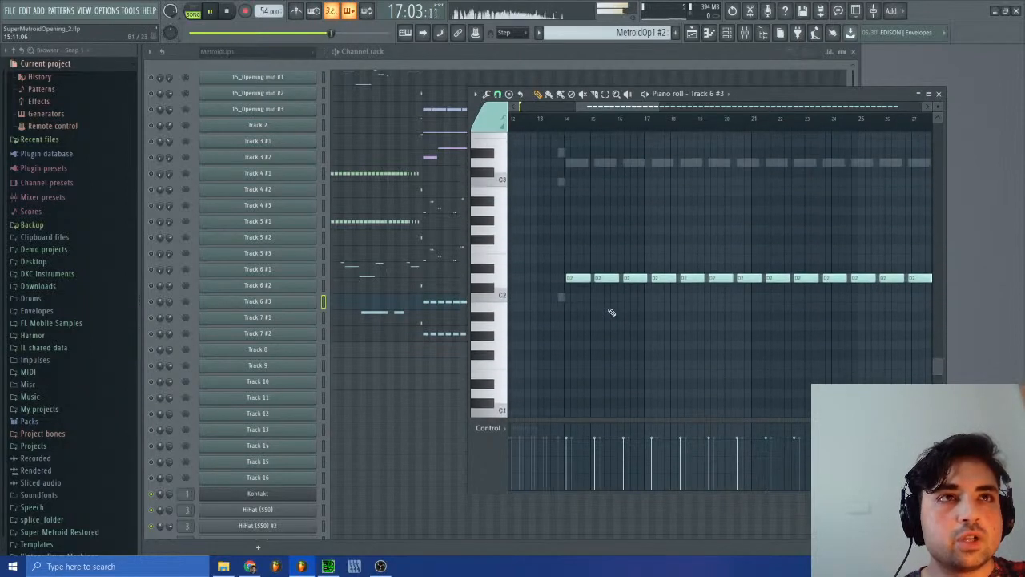
Step: Reopen the playlist, delete the repeated Whoosh FX clips beyond bar 8 on Track 2, and shorten the remaining ones to half a bar
{"action": "left_click", "coordinate": [692, 34]}
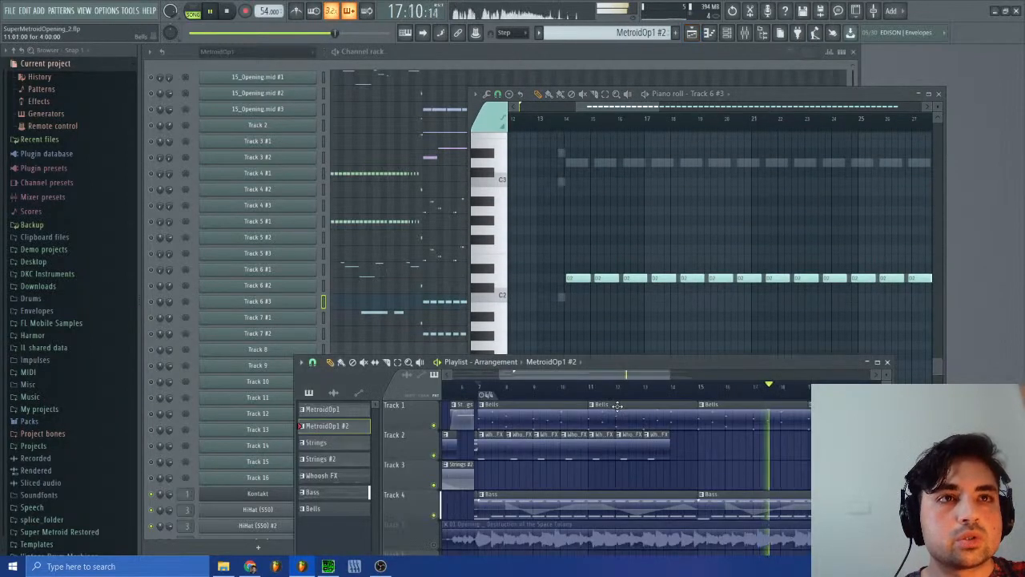
{"action": "left_click_drag", "start_coordinate": [530, 424], "coordinate": [517, 425]}
{"action": "right_click", "coordinate": [542, 422]}
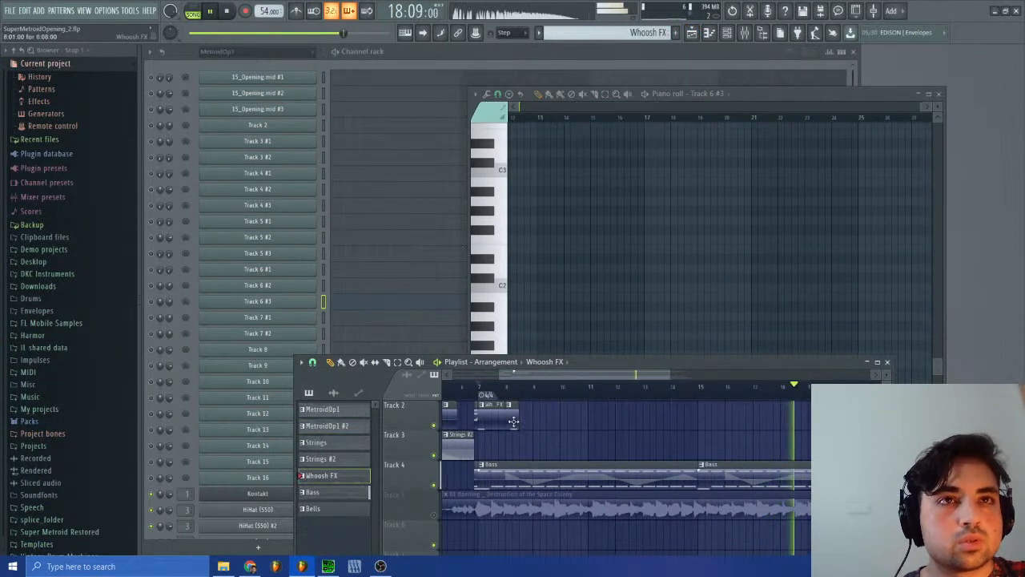
{"action": "left_click", "coordinate": [483, 390]}
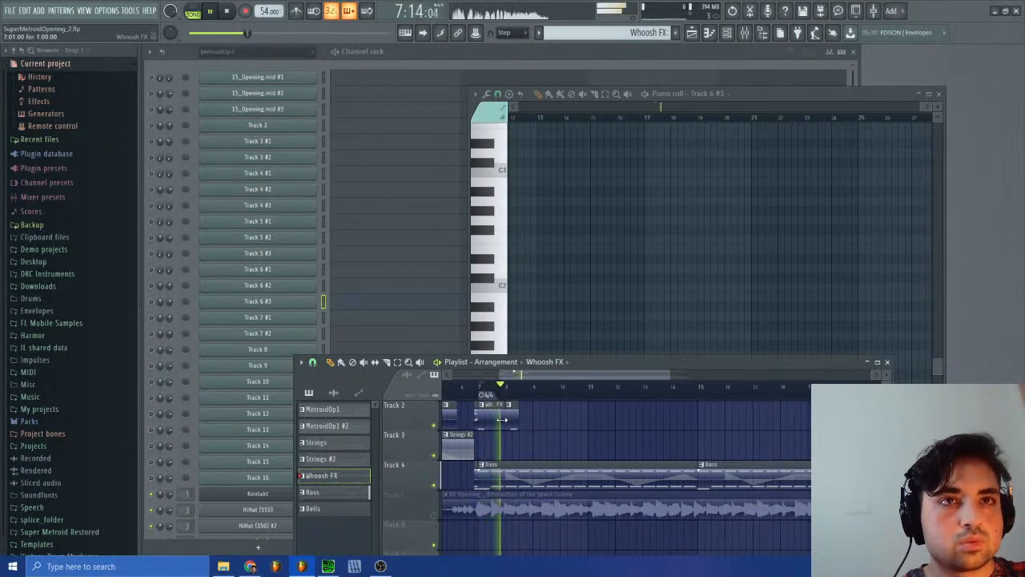
{"action": "left_click_drag", "start_coordinate": [505, 418], "coordinate": [498, 417]}
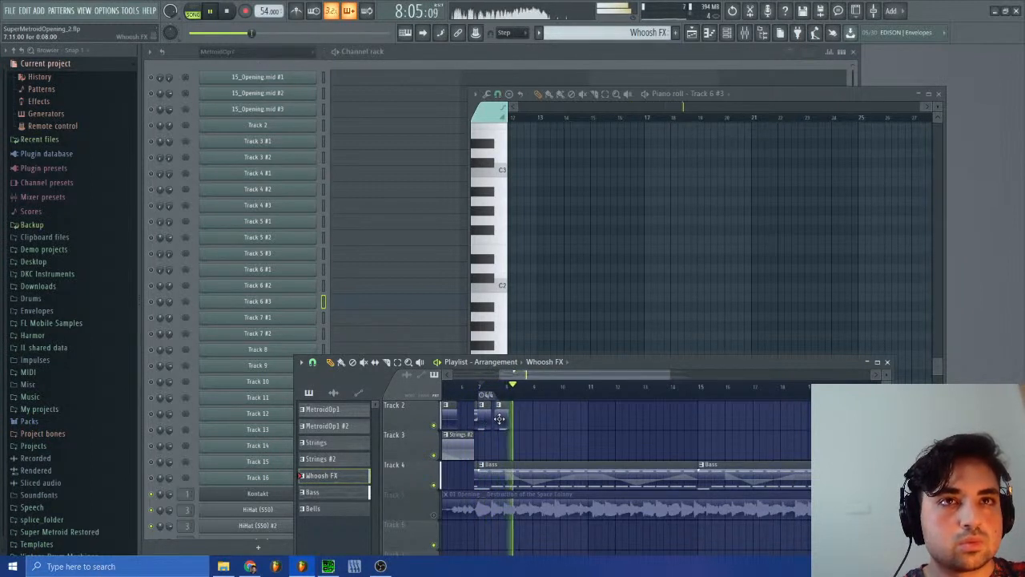
Step: Duplicate the half-bar Whoosh FX clip along Track 2 to mid-bar 9 and replay the arrangement from bar 7
{"action": "key", "text": "ctrl+b"}
{"action": "key", "text": "ctrl+b"}
{"action": "key", "text": "ctrl+b"}
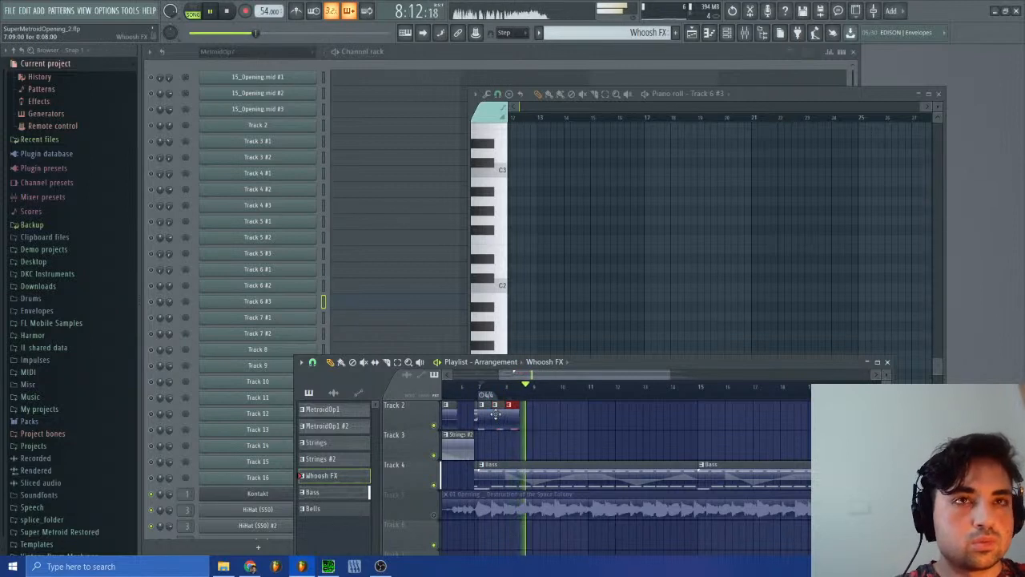
{"action": "left_click", "coordinate": [477, 393]}
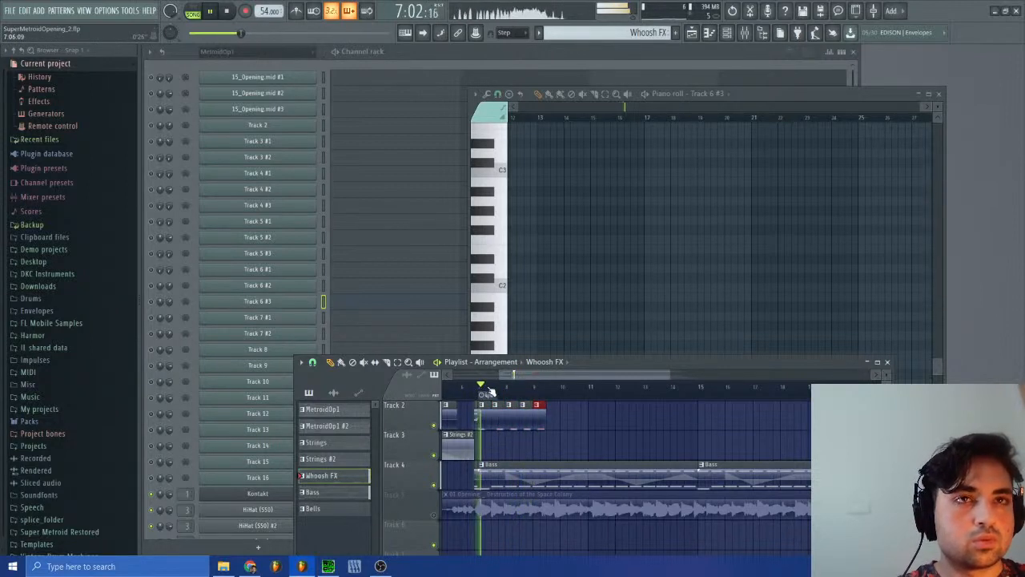
{"action": "scroll", "coordinate": [574, 423], "scroll_direction": "up", "scroll_amount": 2}
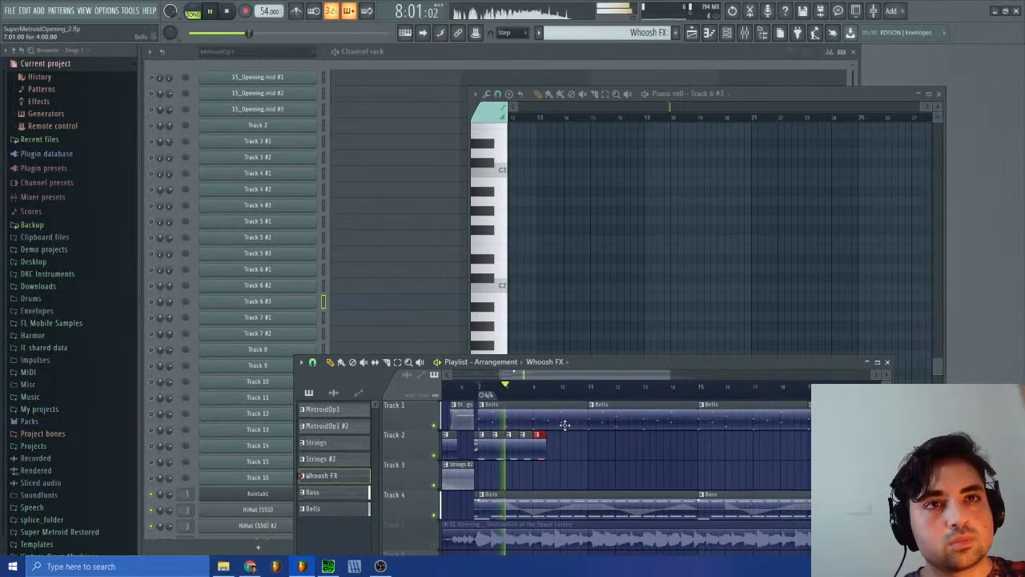
Step: Duplicate the group of four Whoosh FX clips along Track 2 into bar 15 and stop playback
{"action": "left_click_drag", "start_coordinate": [543, 447], "coordinate": [497, 447]}
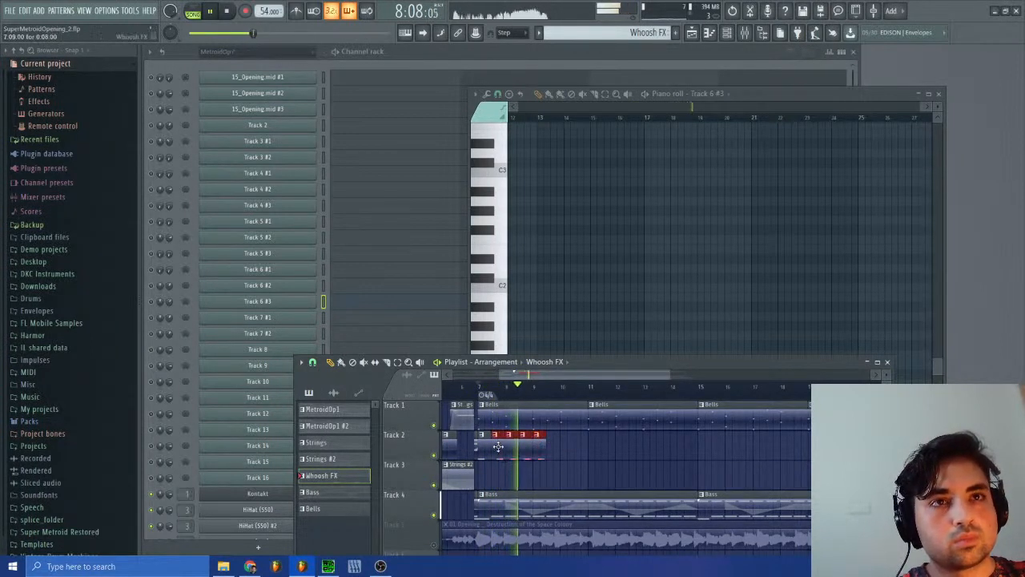
{"action": "key", "text": "ctrl+b"}
{"action": "key", "text": "ctrl+b"}
{"action": "key", "text": "ctrl+b"}
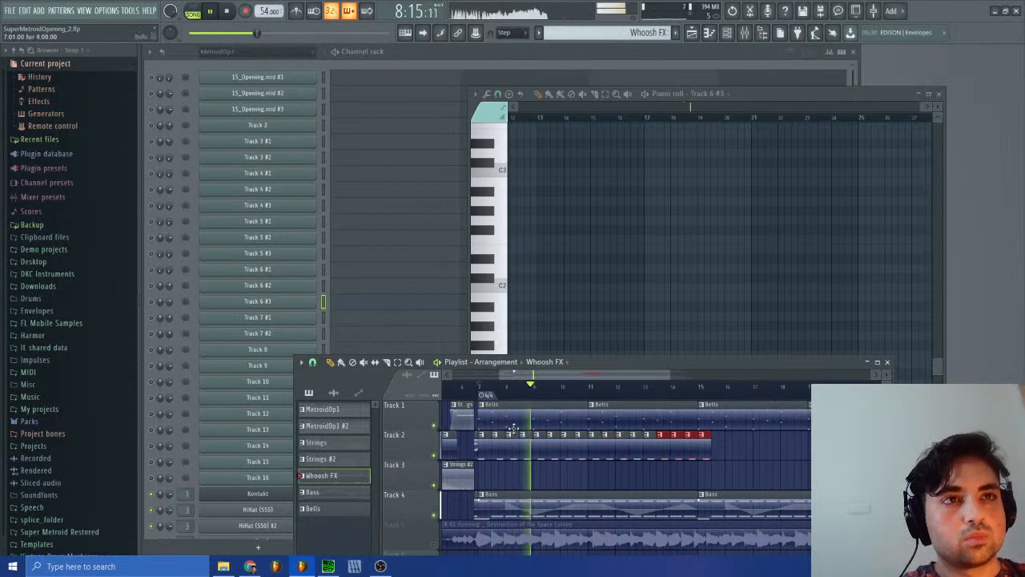
{"action": "key", "text": "space"}
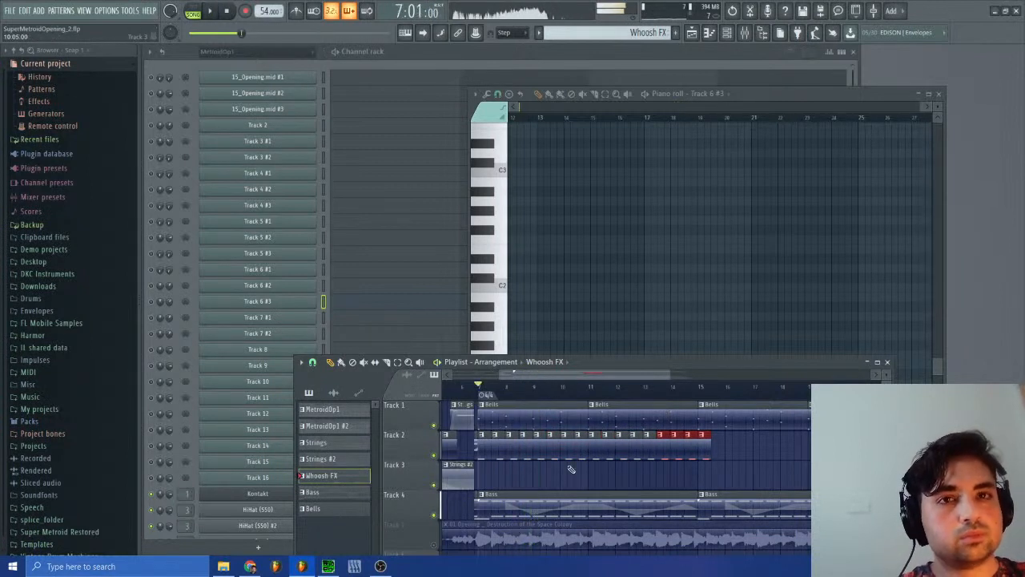
Step: Switch to SPCTool, close its unresponsive window, reload sm-15.spc in a fresh one and play the song
{"action": "left_click", "coordinate": [351, 566]}
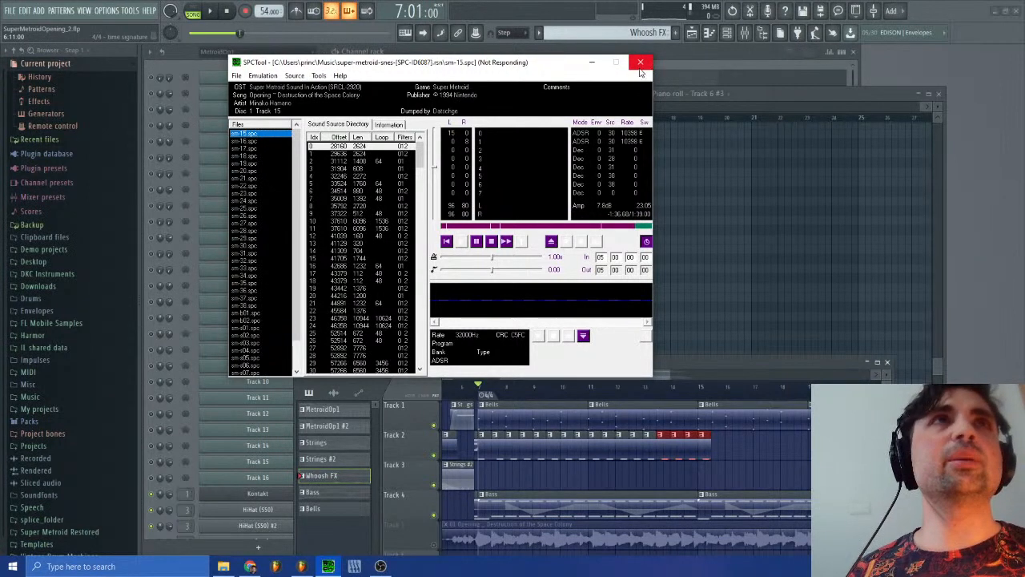
{"action": "left_click", "coordinate": [640, 67]}
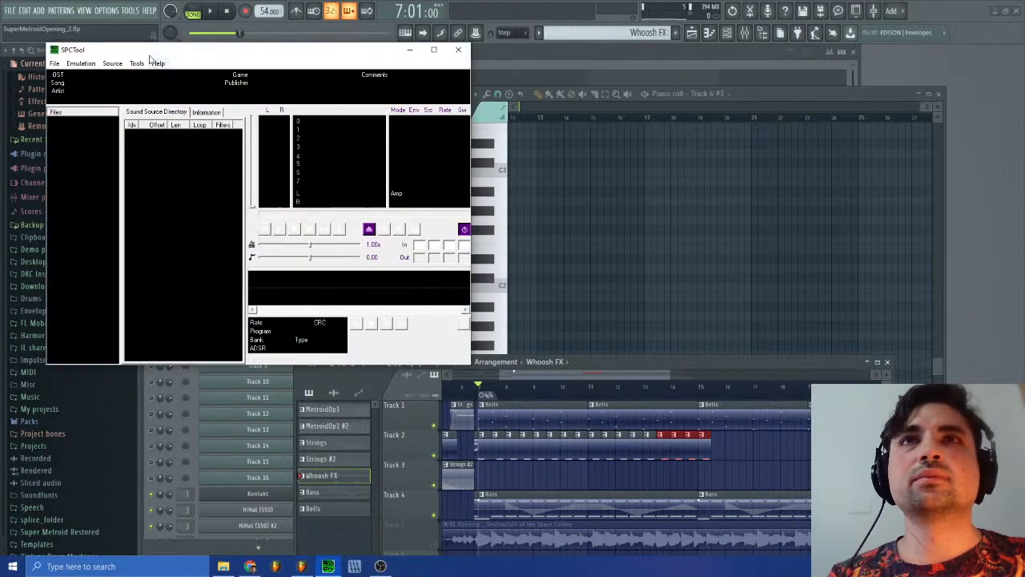
{"action": "left_click", "coordinate": [54, 63]}
{"action": "left_click", "coordinate": [77, 150]}
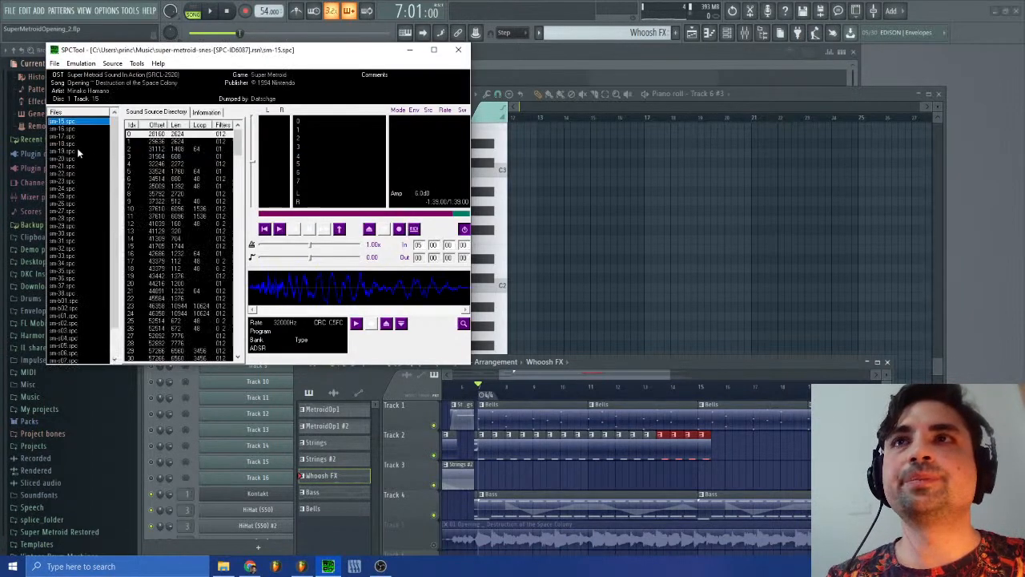
{"action": "left_click", "coordinate": [280, 230]}
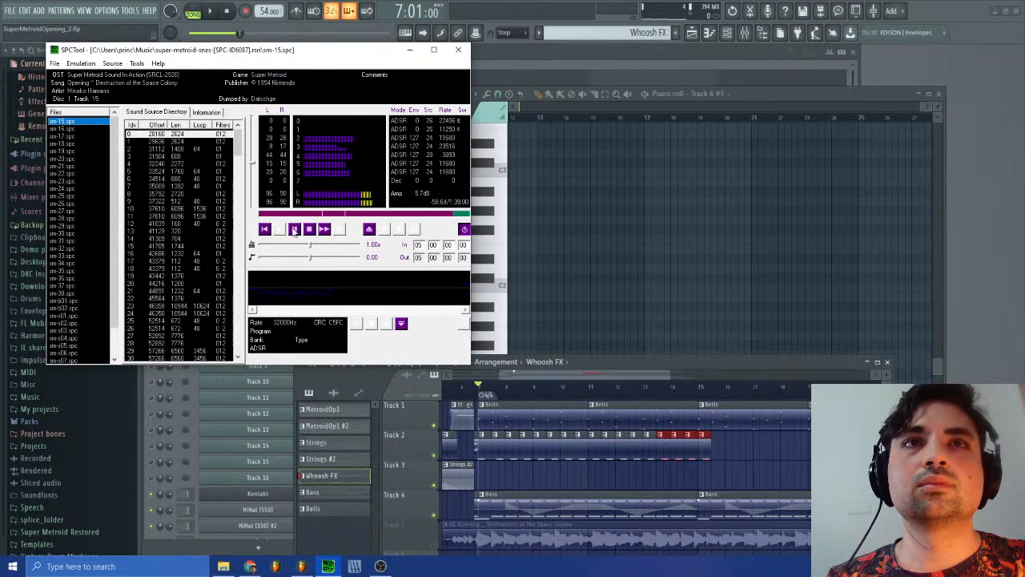
Step: Return to FL Studio's playlist and place the playhead at 7:09:00, where the second half-bar Whoosh FX clip starts
{"action": "left_click", "coordinate": [670, 377]}
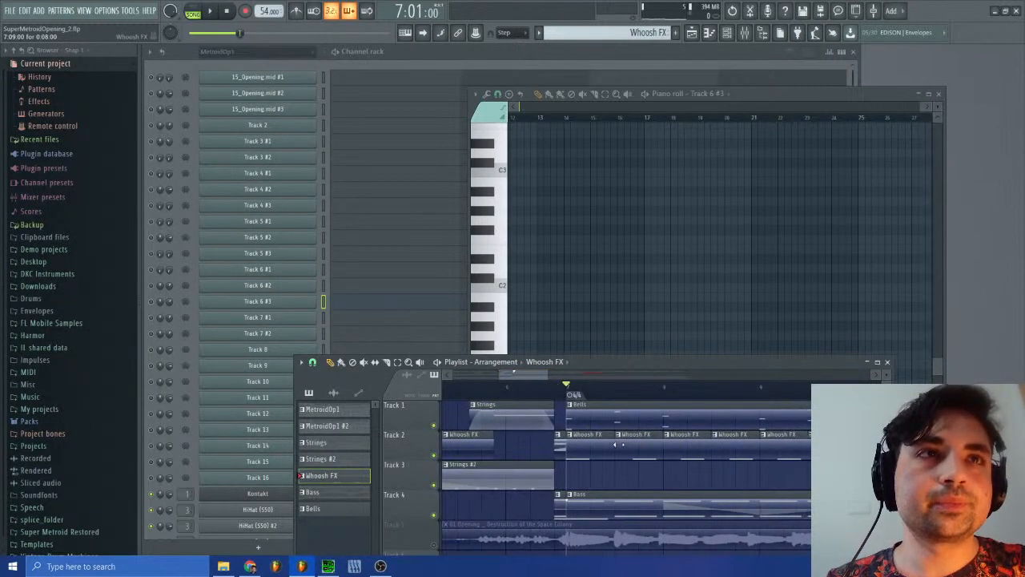
{"action": "left_click", "coordinate": [313, 363]}
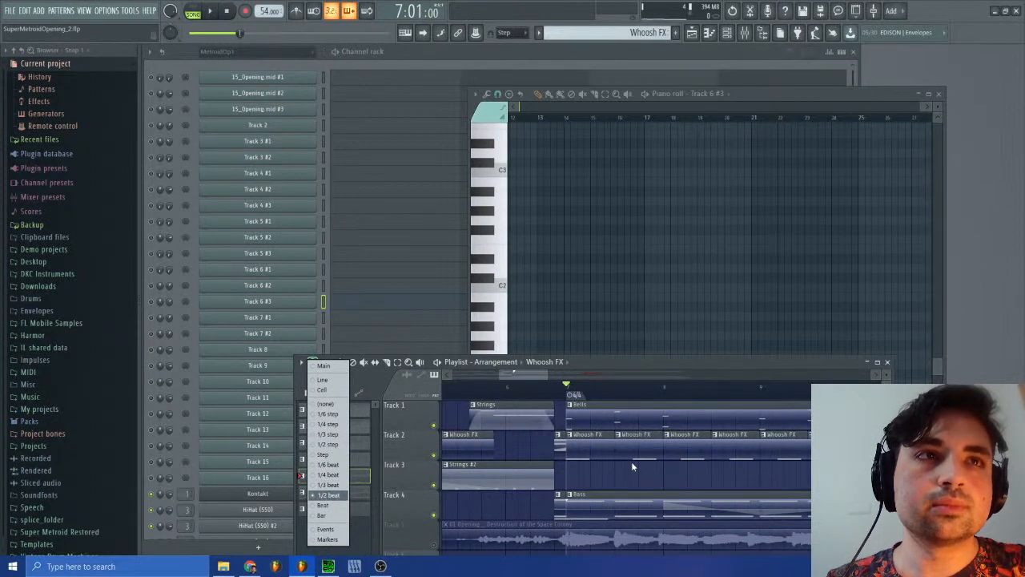
{"action": "left_click", "coordinate": [623, 396]}
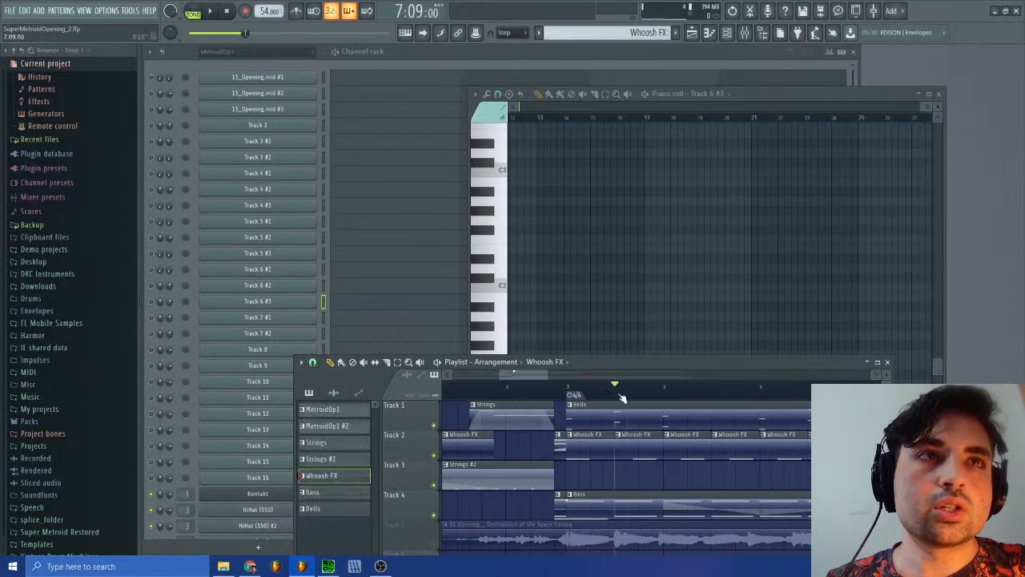
Step: Switch to SPCTool, restart sm-15.spc and listen to the passage with the whoosh hits to check their timing
{"action": "left_click", "coordinate": [355, 566]}
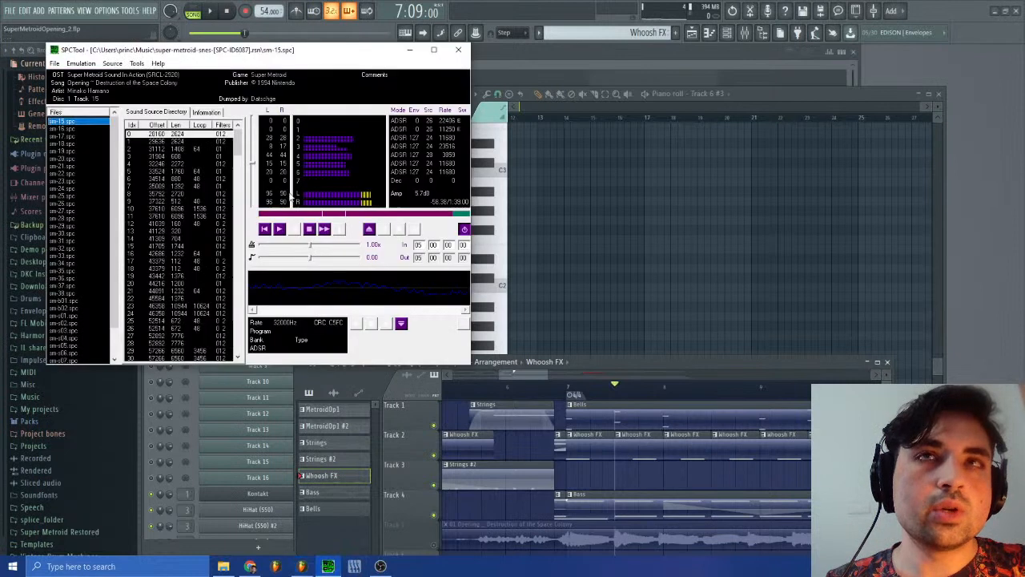
{"action": "left_click", "coordinate": [309, 229]}
{"action": "left_click", "coordinate": [279, 229]}
{"action": "left_click", "coordinate": [314, 215]}
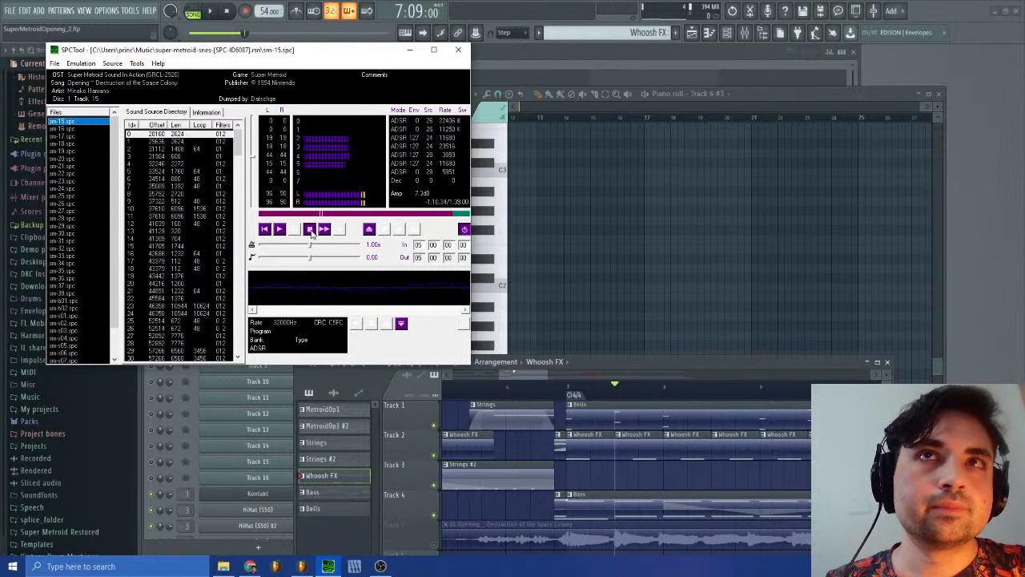
{"action": "left_click", "coordinate": [311, 230]}
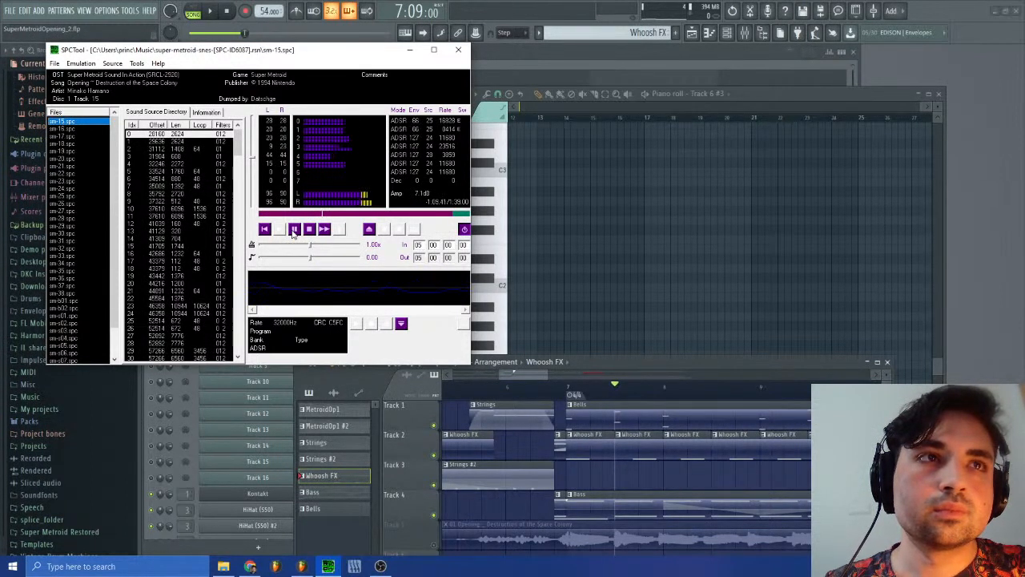
Step: Delete the Whoosh FX clips that start on bars 8, 9 and 10 of Track 2 in FL Studio's playlist
{"action": "right_click", "coordinate": [683, 448]}
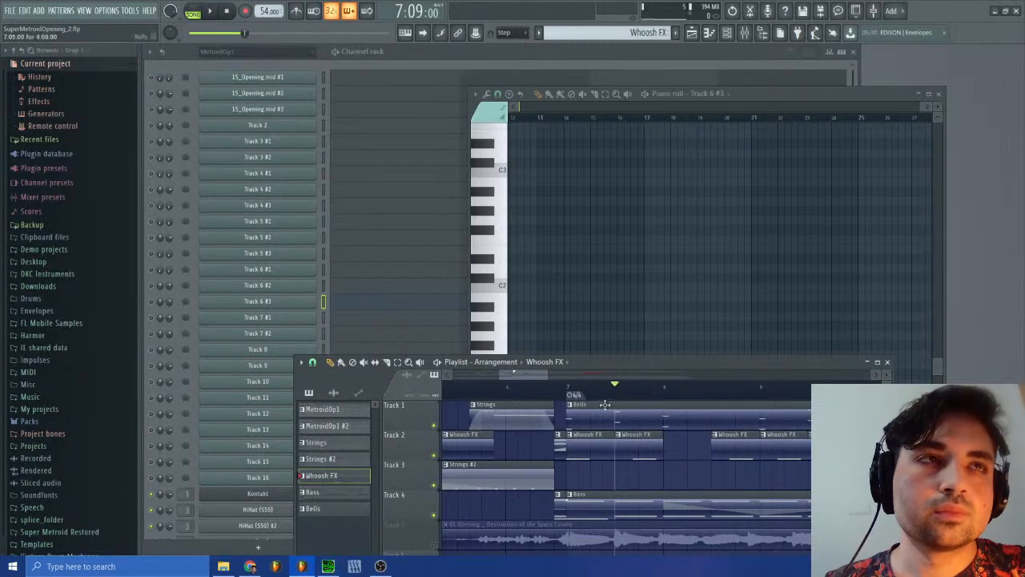
{"action": "left_click_drag", "start_coordinate": [513, 374], "coordinate": [533, 377]}
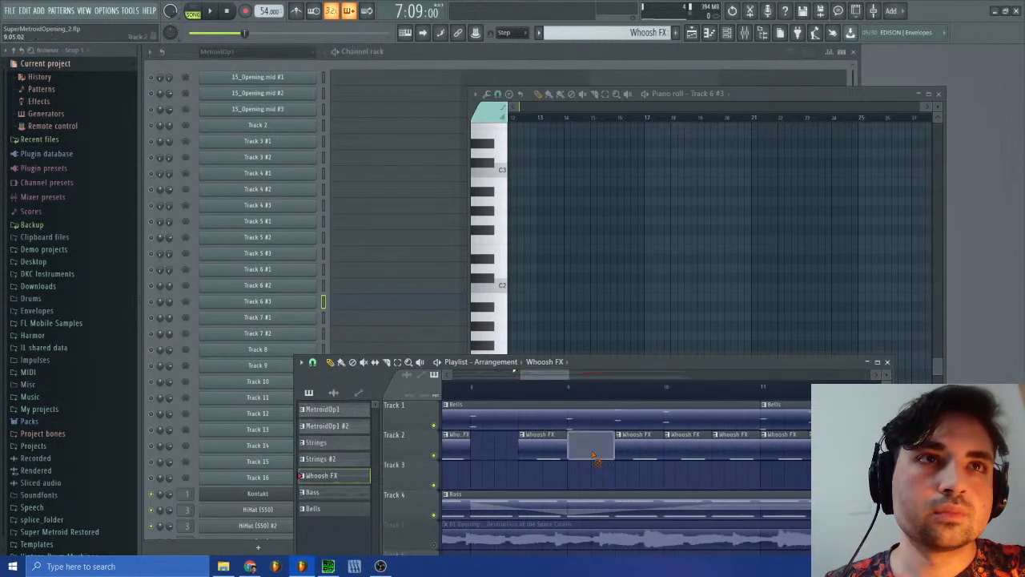
{"action": "right_click", "coordinate": [591, 445]}
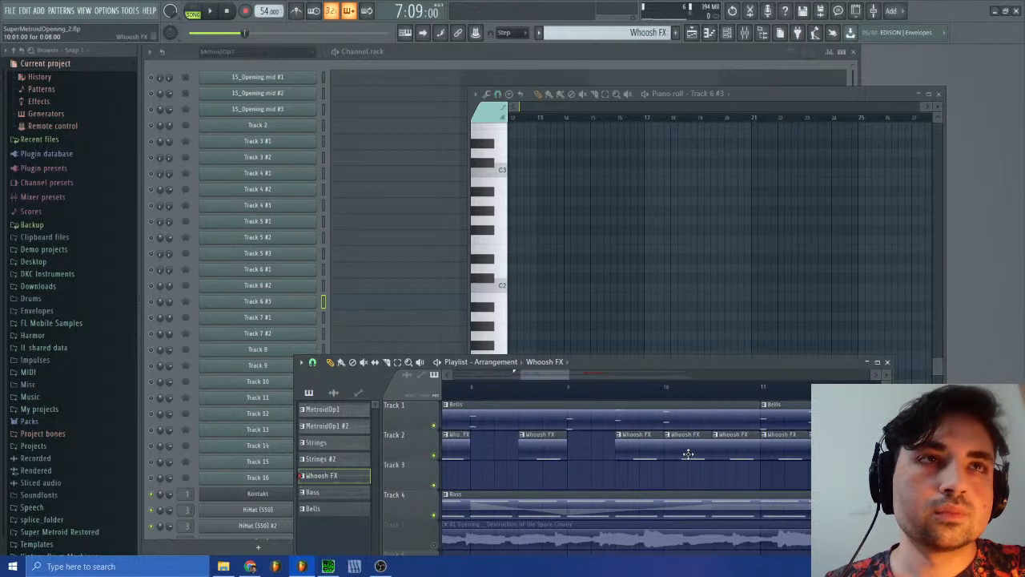
{"action": "right_click", "coordinate": [689, 455]}
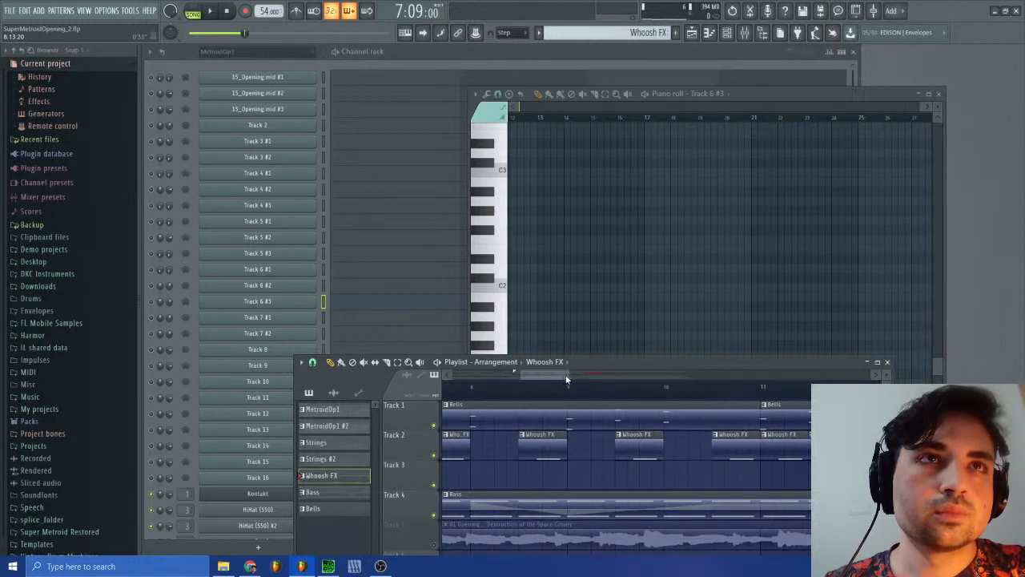
Step: Delete the Whoosh FX clips that start on bars 11, 12, 13 and 14 of Track 2
{"action": "left_click_drag", "start_coordinate": [566, 376], "coordinate": [621, 379]}
{"action": "right_click", "coordinate": [604, 446]}
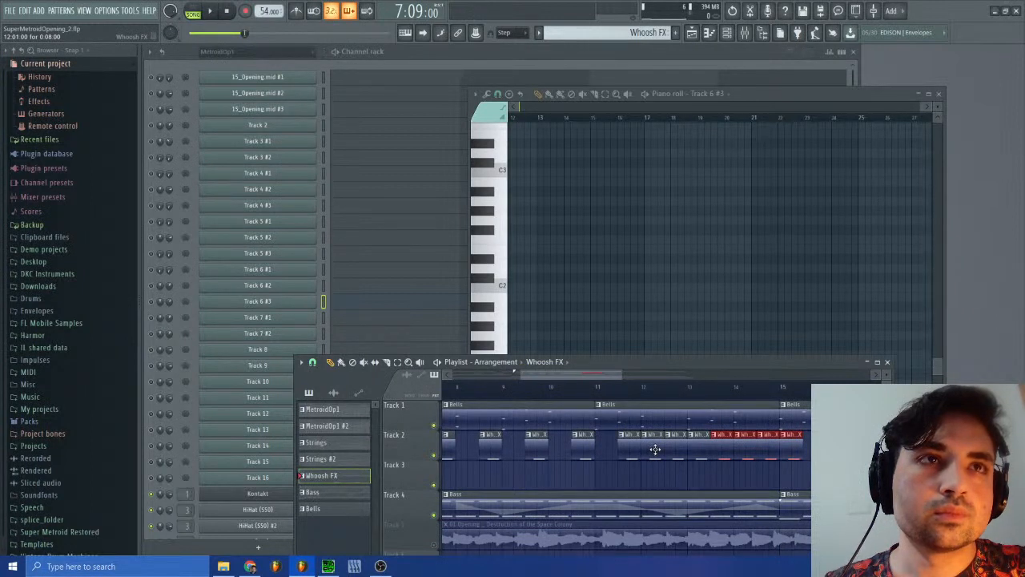
{"action": "right_click", "coordinate": [656, 449]}
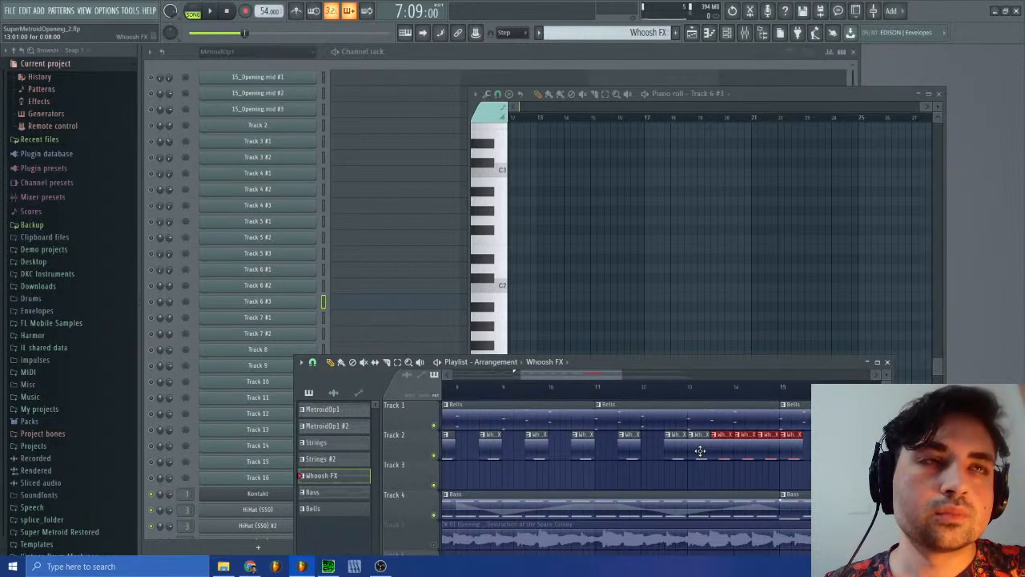
{"action": "right_click", "coordinate": [700, 451]}
{"action": "right_click", "coordinate": [741, 452]}
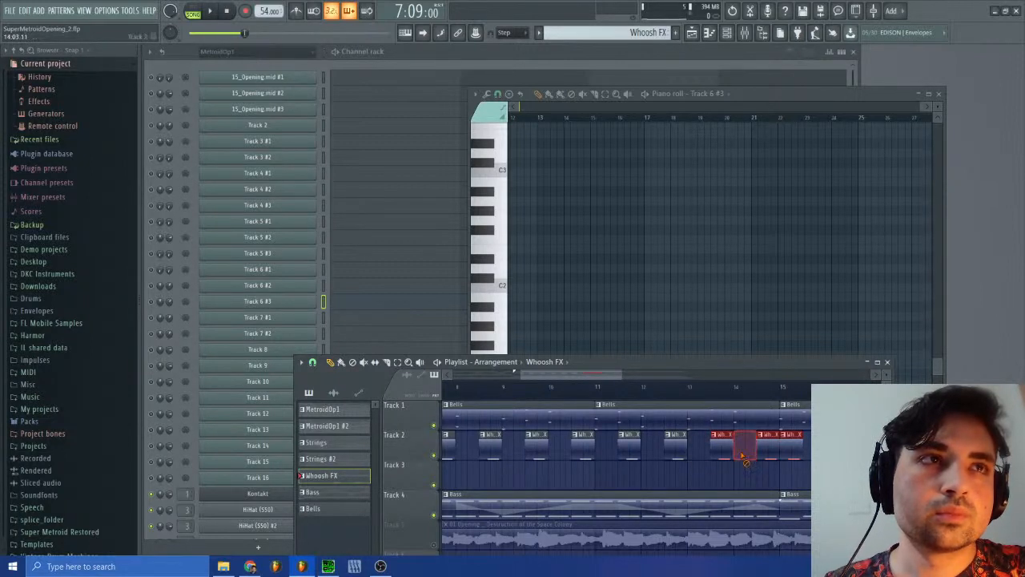
Step: Deselect the clips and remove the last Whoosh FX clip in bar 15 of Track 2
{"action": "key", "text": "ctrl+d"}
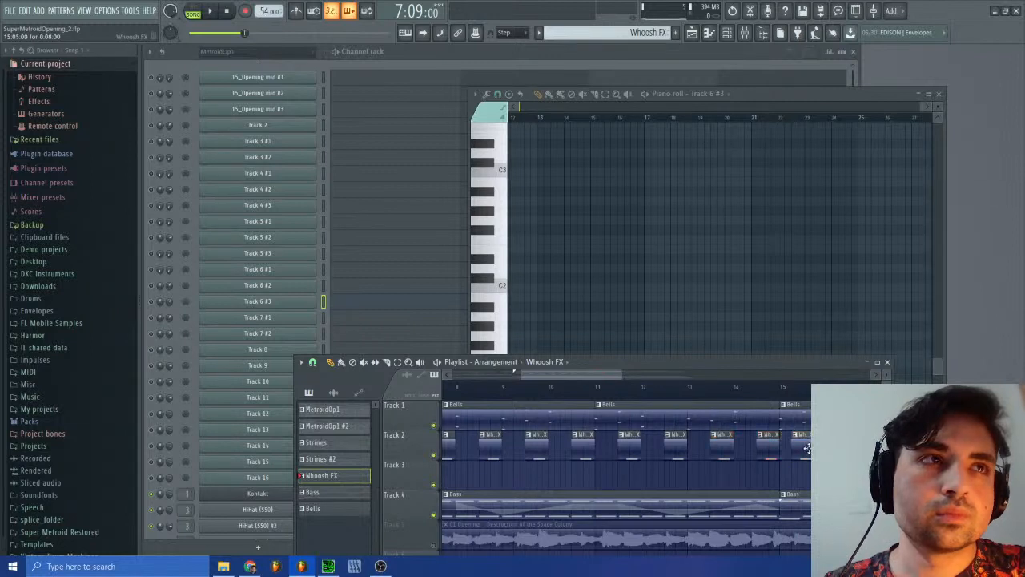
{"action": "left_click_drag", "start_coordinate": [576, 377], "coordinate": [623, 377]}
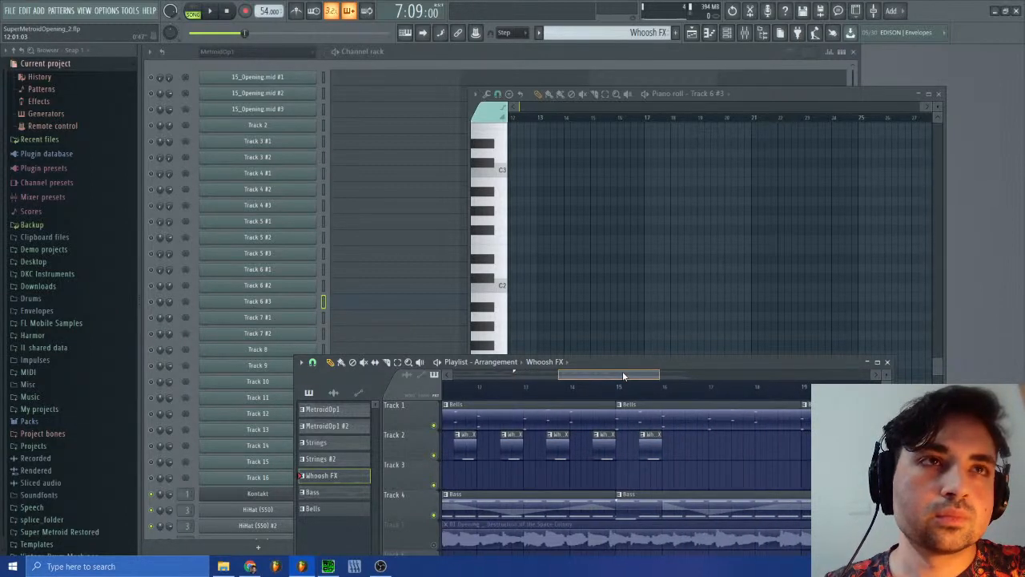
{"action": "right_click", "coordinate": [647, 447]}
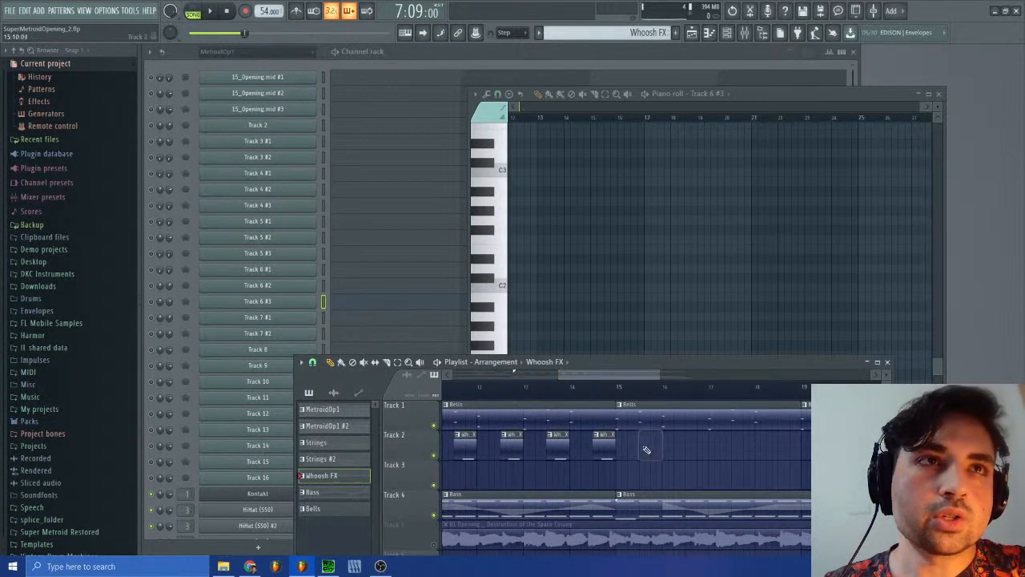
Step: Select the Whoosh FX clips in bars 7 to 14 of Track 2 and duplicate them from bar 15 onward
{"action": "left_click_drag", "start_coordinate": [561, 374], "coordinate": [468, 374]}
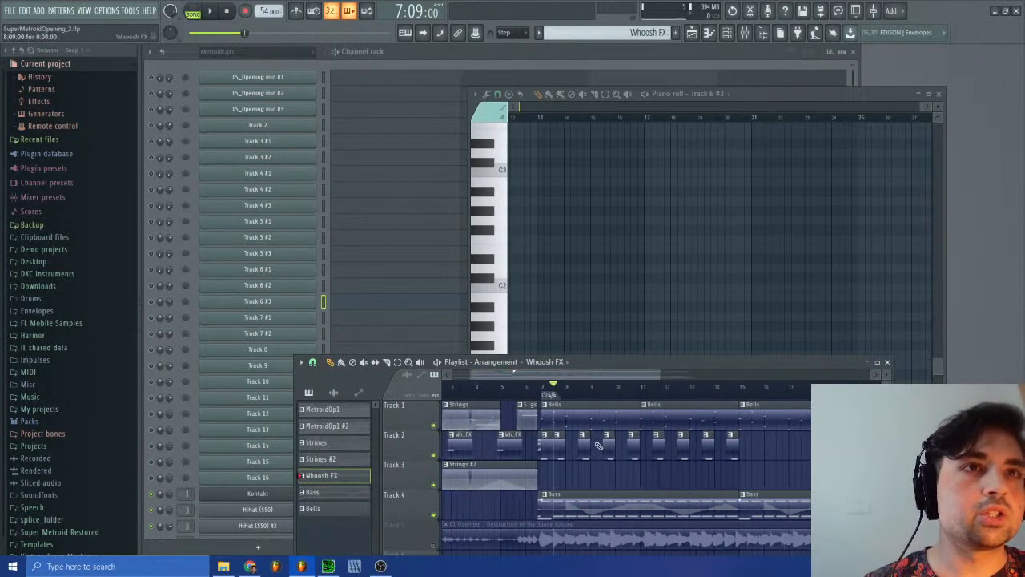
{"action": "left_click_drag", "start_coordinate": [741, 467], "coordinate": [543, 431]}
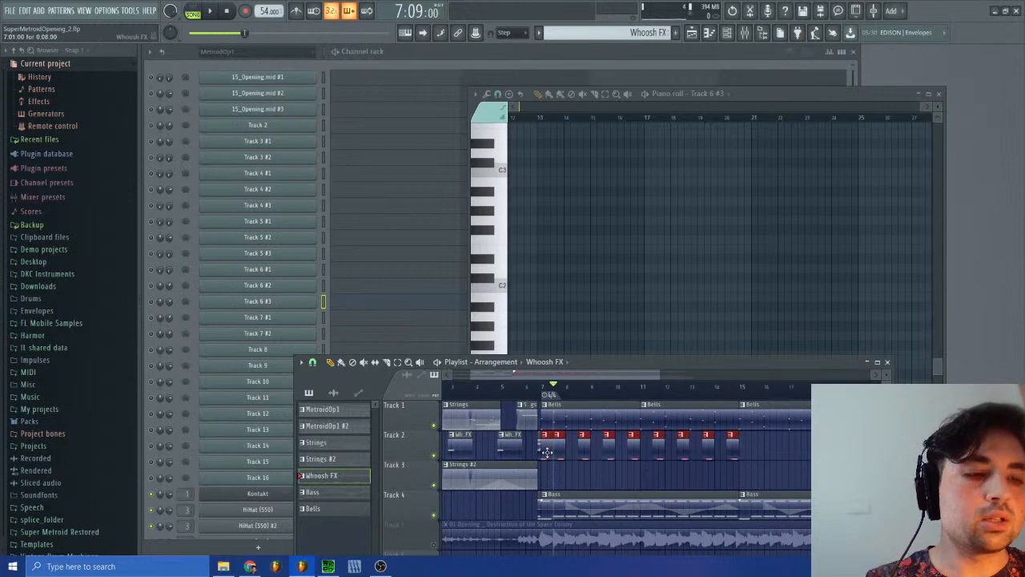
{"action": "key", "text": "ctrl+b"}
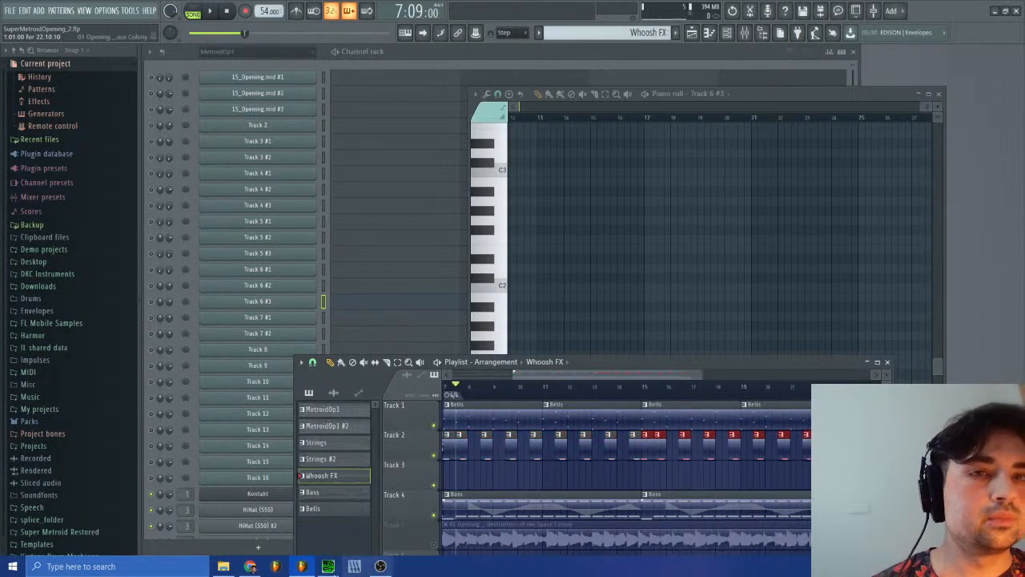
Step: Switch to SPCTool to pause sm-15.spc, and play the FL Studio arrangement from bar 7
{"action": "left_click", "coordinate": [302, 566]}
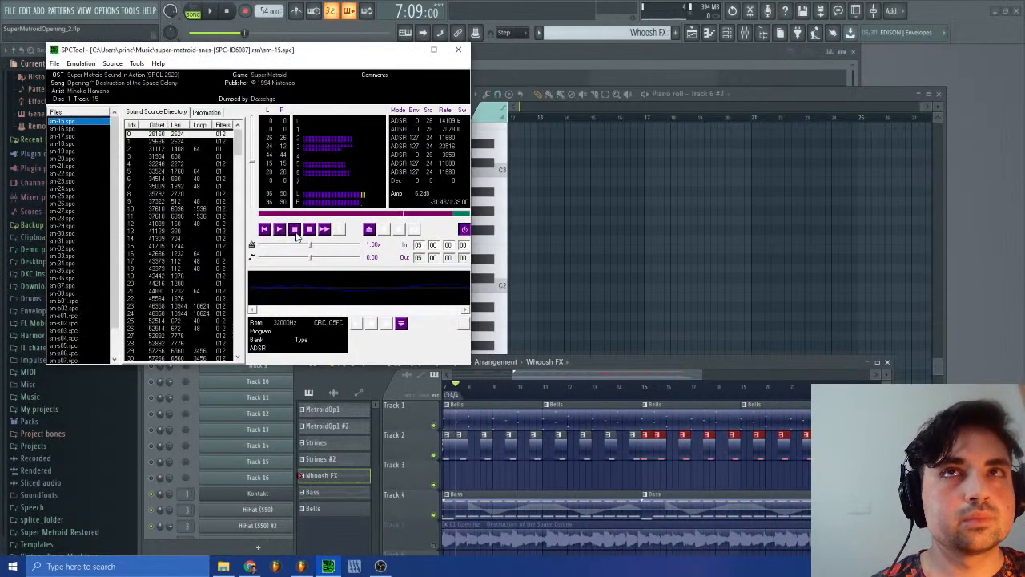
{"action": "left_click_drag", "start_coordinate": [596, 376], "coordinate": [535, 392]}
{"action": "key", "text": "space"}
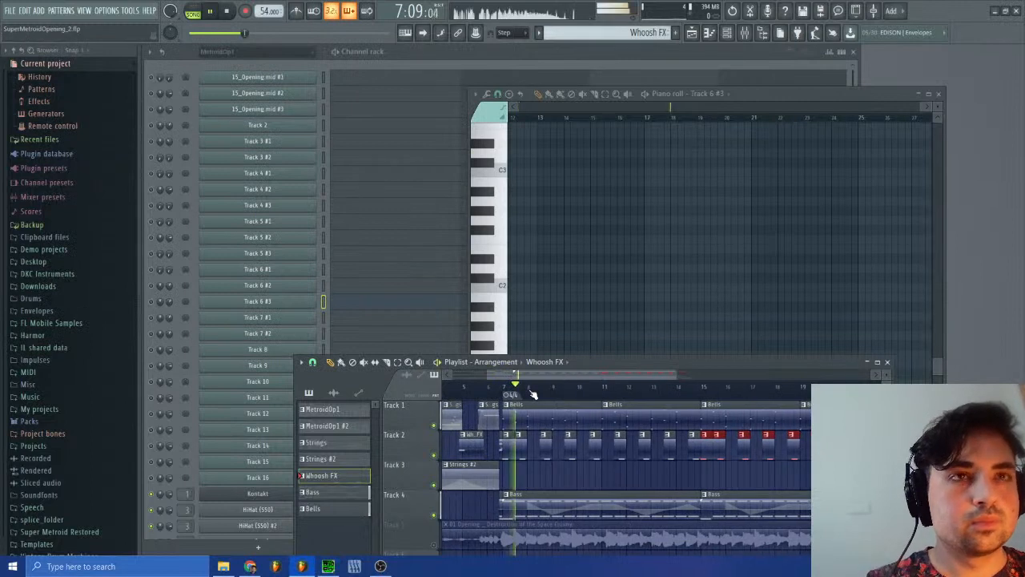
Step: Close the playlist and open the Whoosh FX pattern's HiHat (S50) #4 notes in the piano roll
{"action": "left_click", "coordinate": [887, 362]}
{"action": "scroll", "coordinate": [422, 447], "scroll_direction": "down", "scroll_amount": 3}
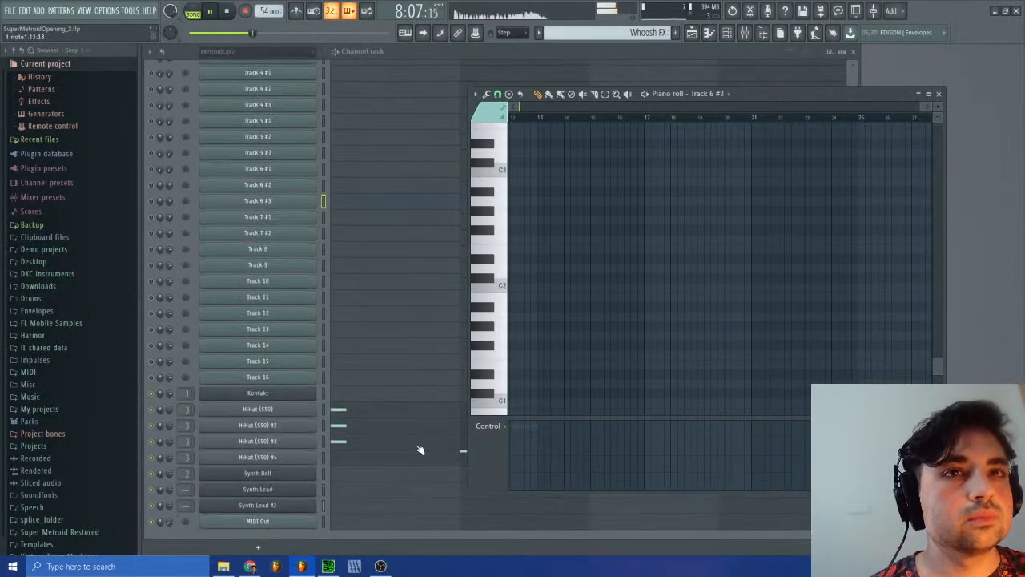
{"action": "scroll", "coordinate": [420, 447], "scroll_direction": "up", "scroll_amount": 3}
{"action": "left_click", "coordinate": [648, 32]}
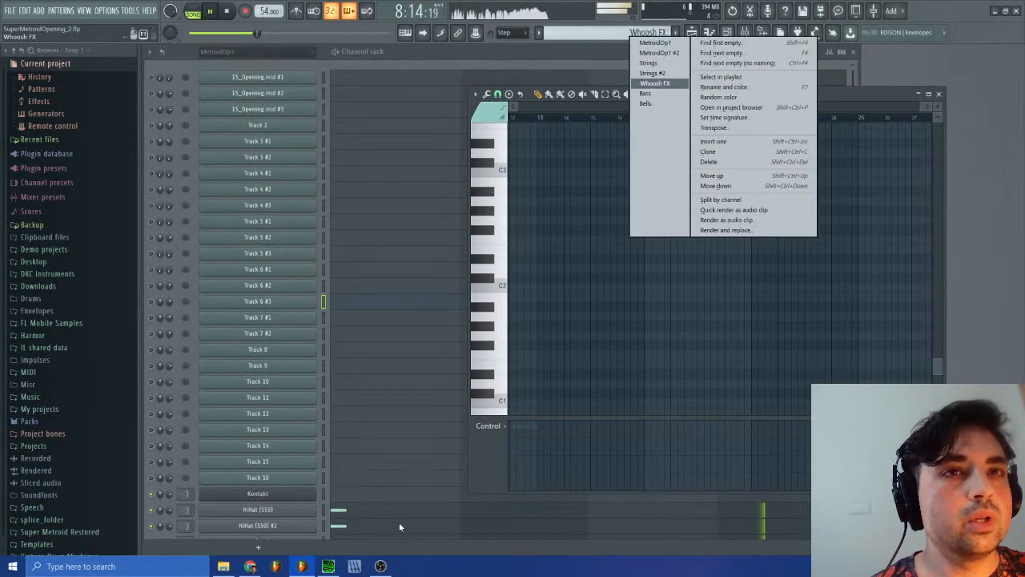
{"action": "left_click", "coordinate": [1004, 167]}
{"action": "scroll", "coordinate": [545, 439], "scroll_direction": "down", "scroll_amount": 3}
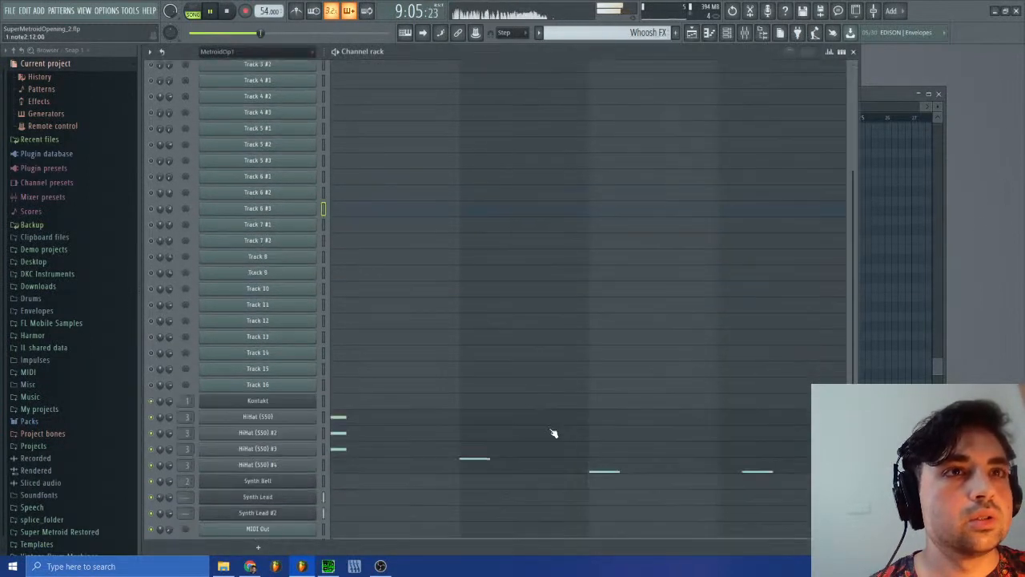
{"action": "left_click", "coordinate": [705, 460]}
{"action": "scroll", "coordinate": [676, 254], "scroll_direction": "up", "scroll_amount": 12}
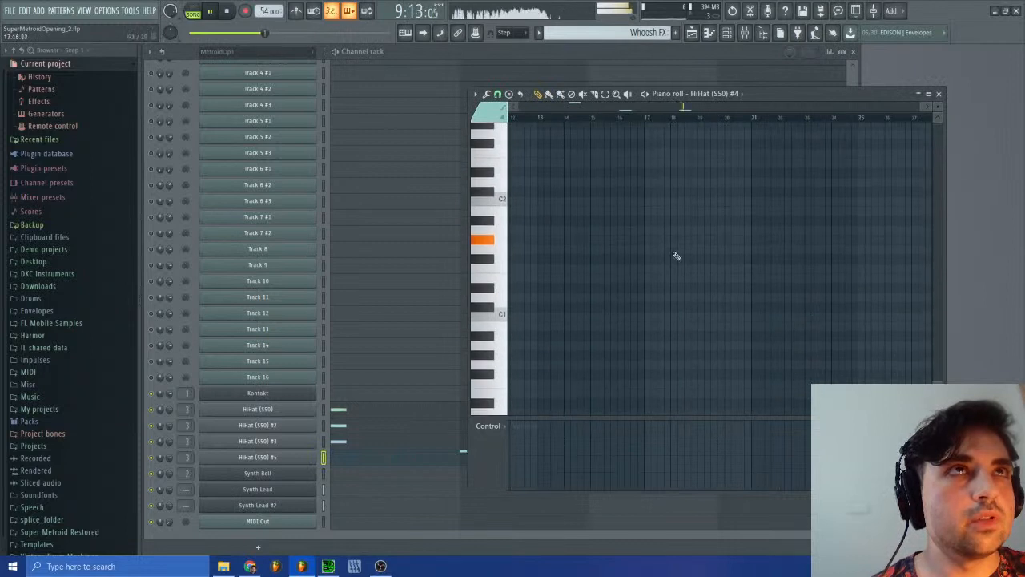
{"action": "scroll", "coordinate": [703, 315], "scroll_direction": "up", "scroll_amount": 4}
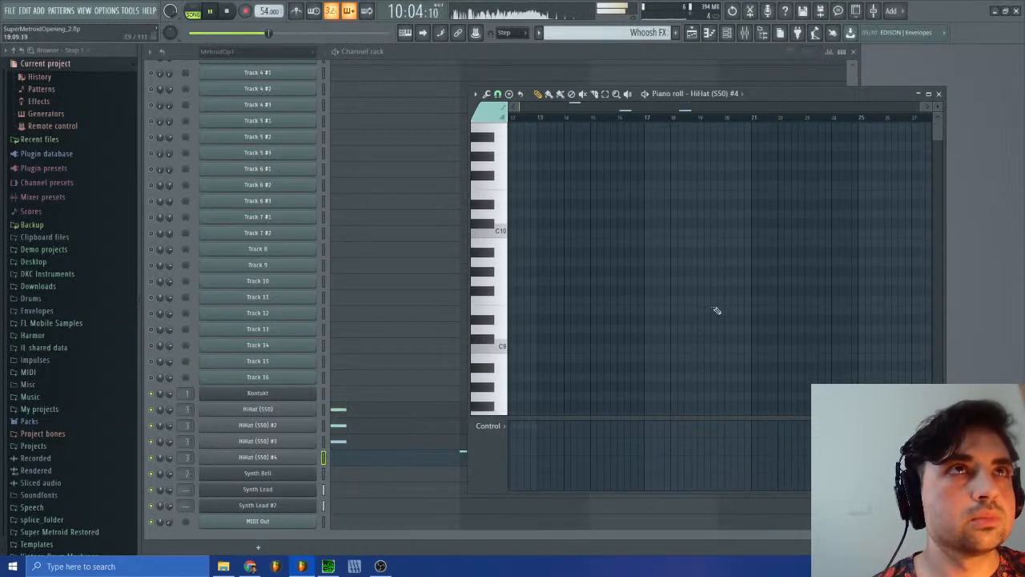
Step: Reopen the HiHat (S50) #4 notes, set the snap to 1/2 step and shift the last note, in bar 4, slightly earlier
{"action": "left_click", "coordinate": [940, 95]}
{"action": "left_click", "coordinate": [799, 470]}
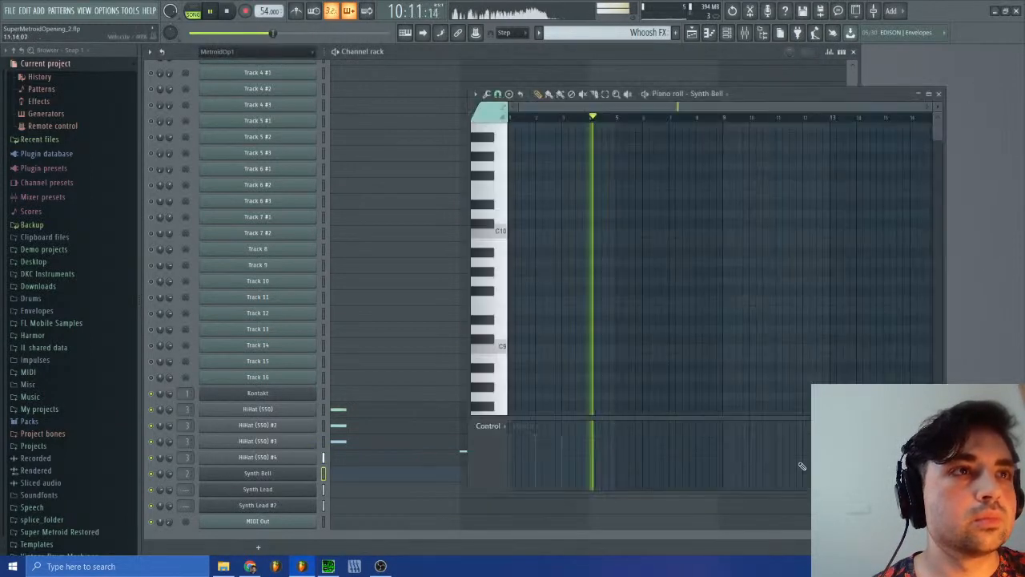
{"action": "left_click", "coordinate": [940, 94]}
{"action": "left_click", "coordinate": [775, 460]}
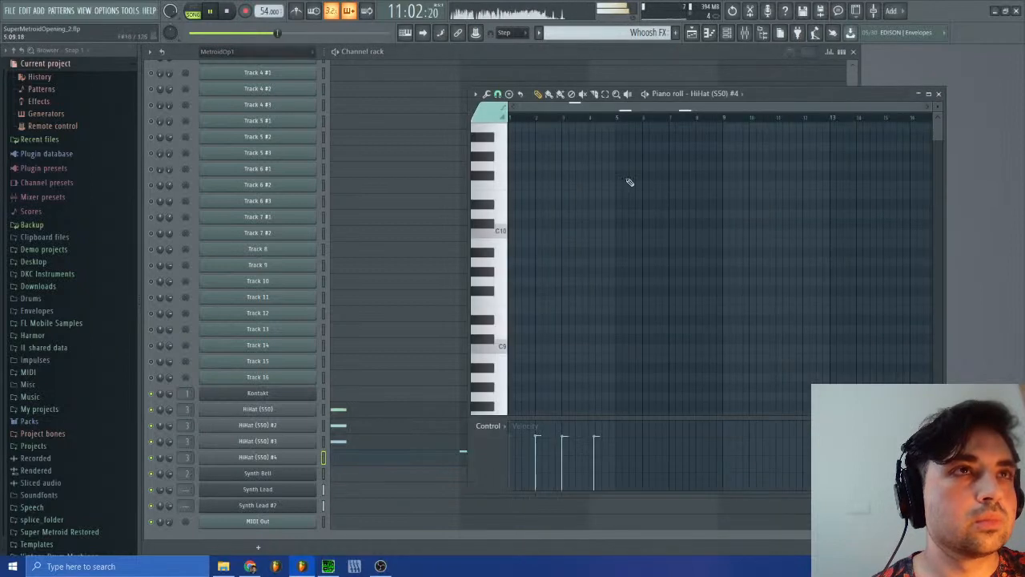
{"action": "scroll", "coordinate": [656, 384], "scroll_direction": "down", "scroll_amount": 15}
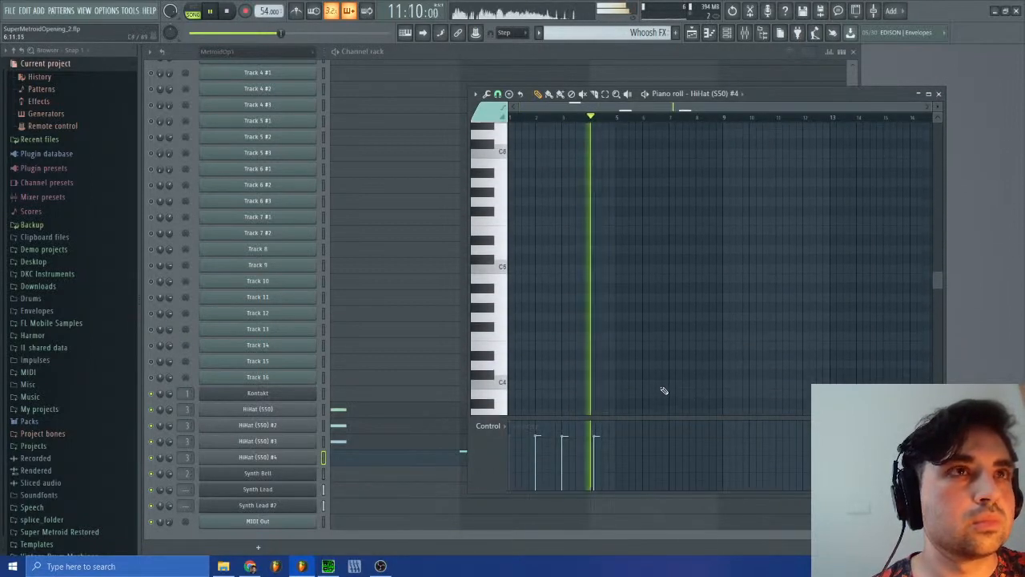
{"action": "scroll", "coordinate": [861, 182], "scroll_direction": "up", "scroll_amount": 4, "text": "ctrl"}
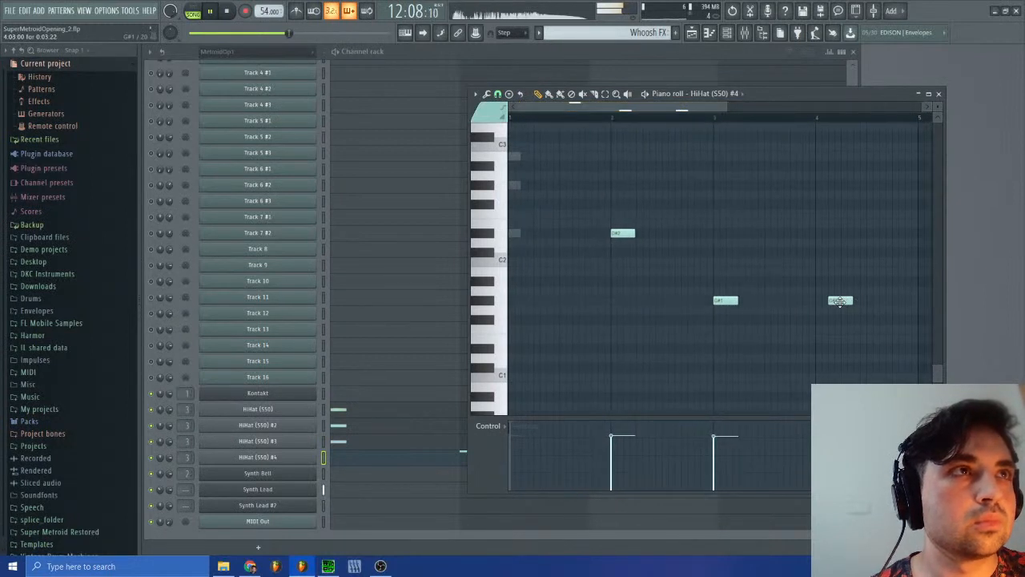
{"action": "left_click", "coordinate": [498, 94]}
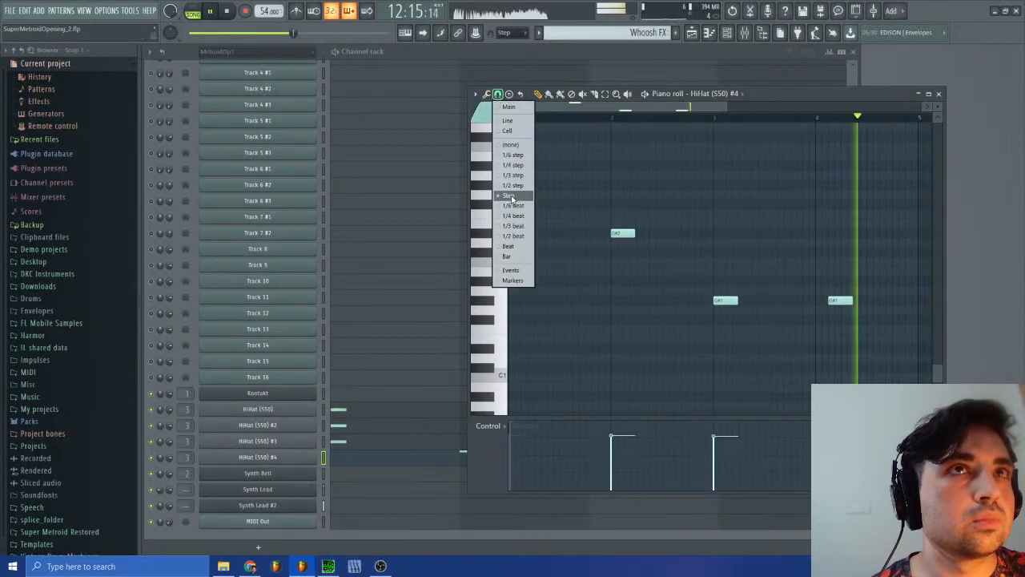
{"action": "left_click", "coordinate": [514, 186]}
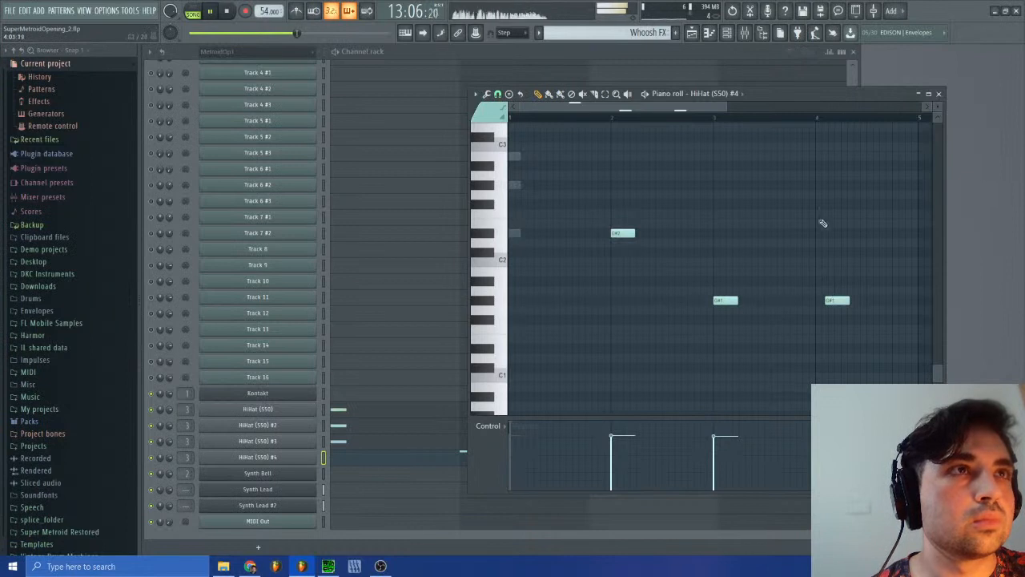
Step: Set the HiHat (S50) #4 piano roll snap to 1/3 beat and quick-quantize the start time of the note in bar 4
{"action": "left_click", "coordinate": [939, 94]}
{"action": "left_click", "coordinate": [692, 33]}
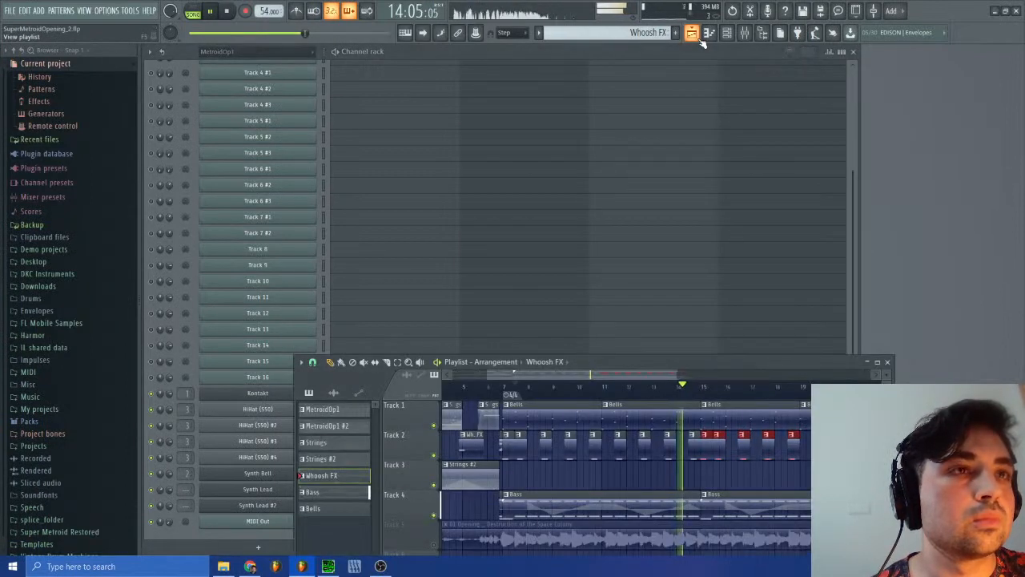
{"action": "left_click", "coordinate": [692, 33]}
{"action": "left_click", "coordinate": [727, 460]}
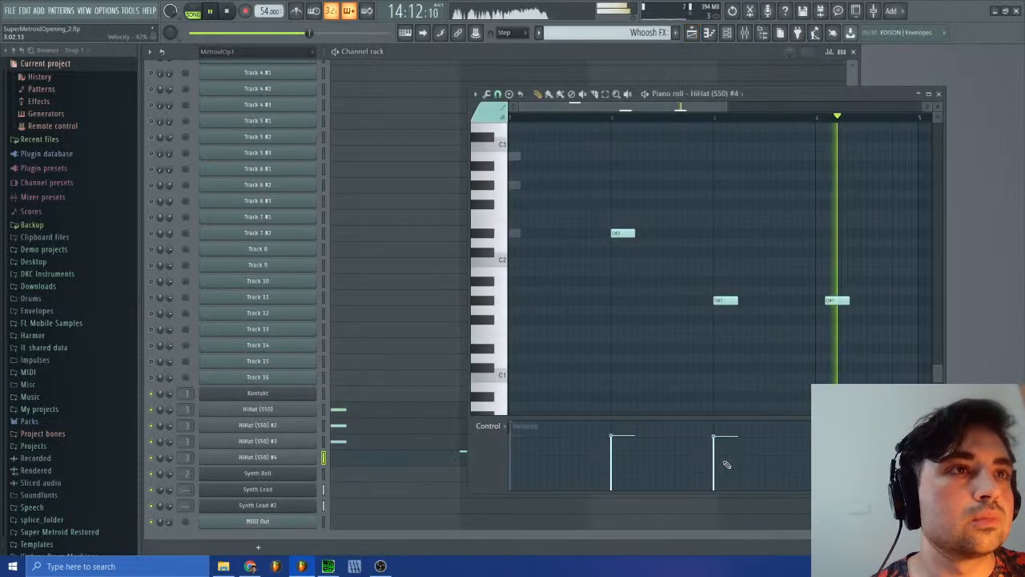
{"action": "left_click", "coordinate": [498, 94]}
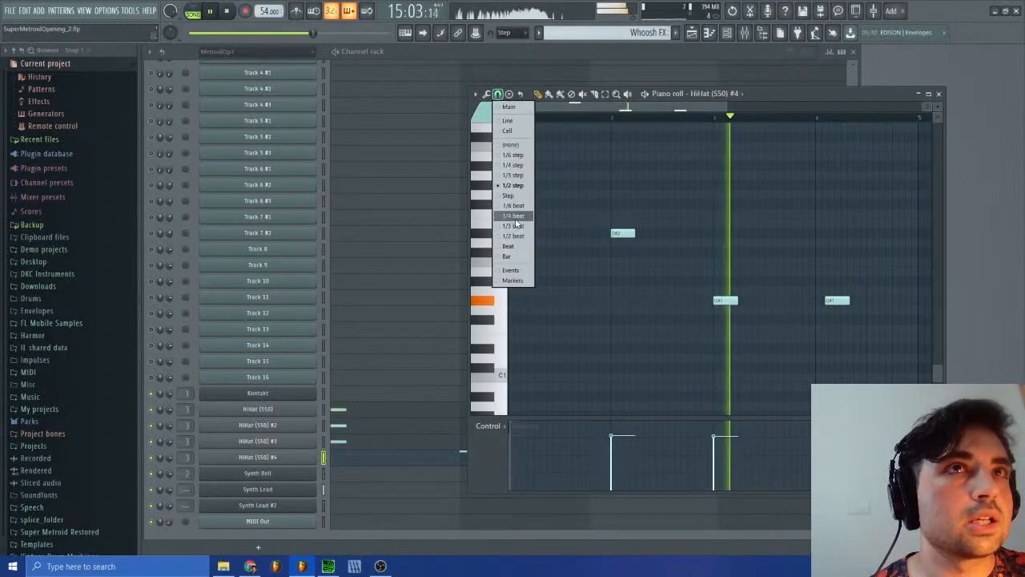
{"action": "left_click", "coordinate": [518, 226]}
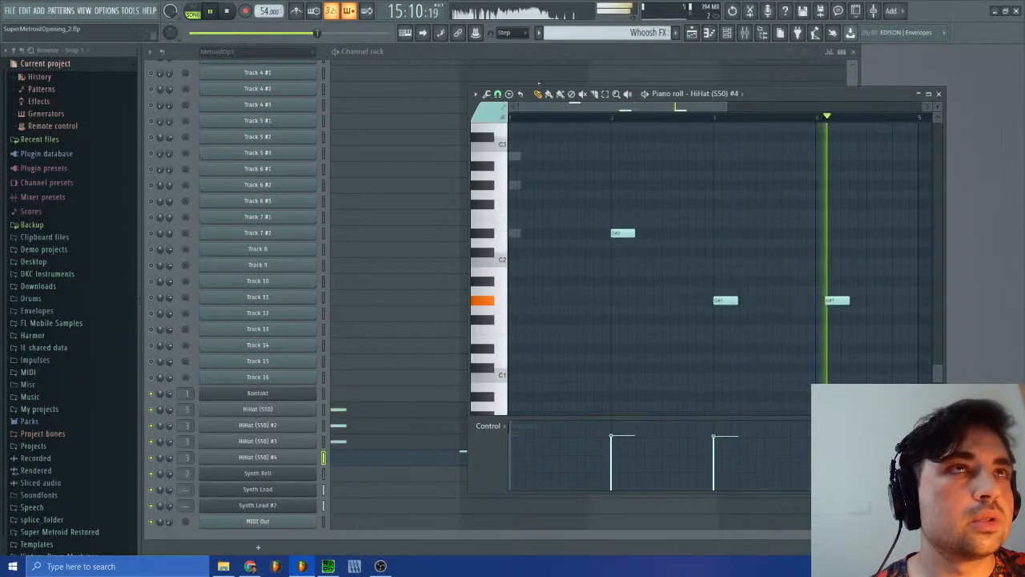
{"action": "left_click_drag", "start_coordinate": [516, 107], "coordinate": [652, 109]}
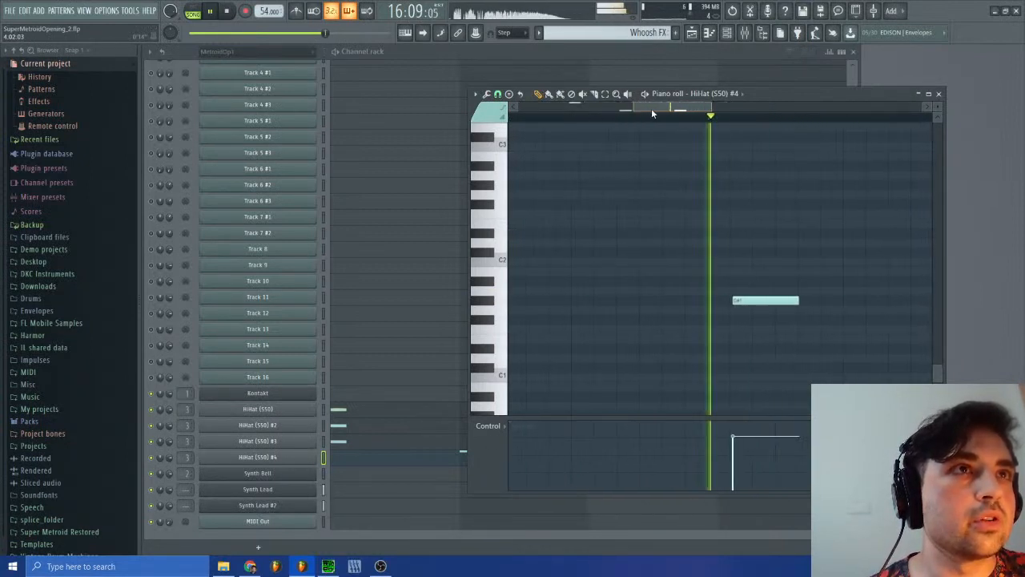
{"action": "left_click", "coordinate": [497, 94]}
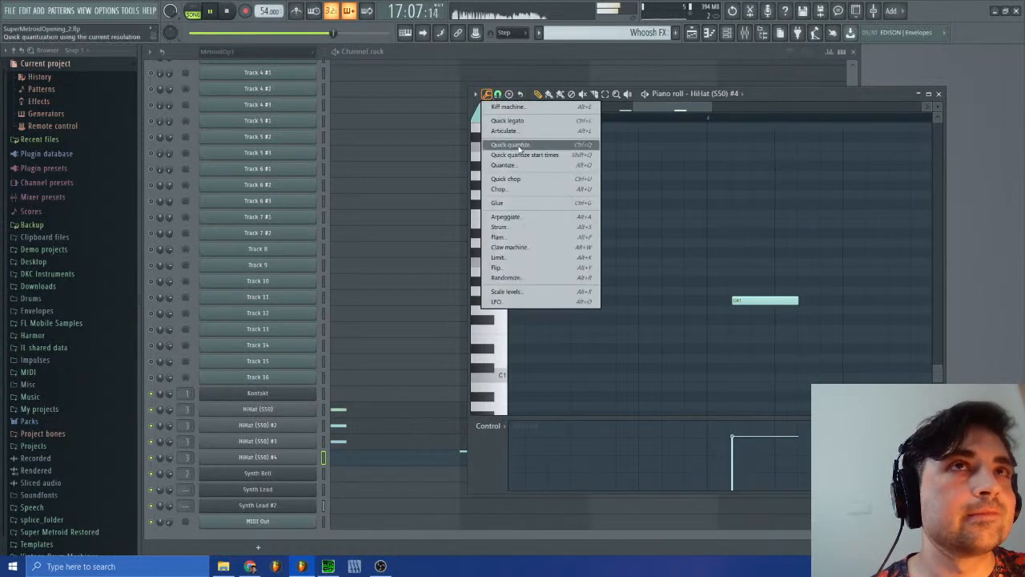
{"action": "left_click", "coordinate": [525, 155]}
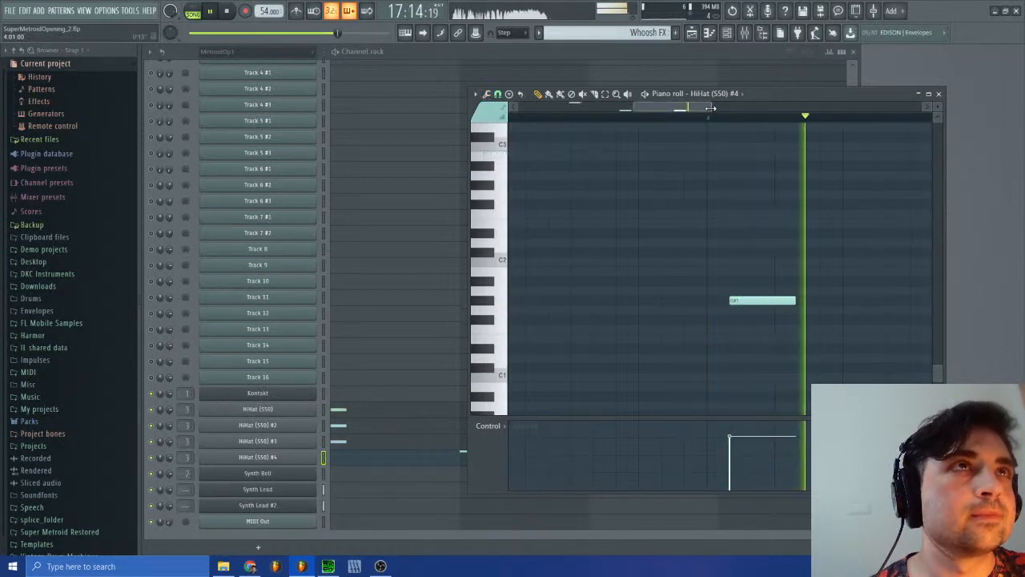
{"action": "left_click", "coordinate": [939, 94]}
Step: Switch to the MetroidOp1 #2 pattern and show its imported MIDI tracks in the channel rack
{"action": "left_click", "coordinate": [676, 33]}
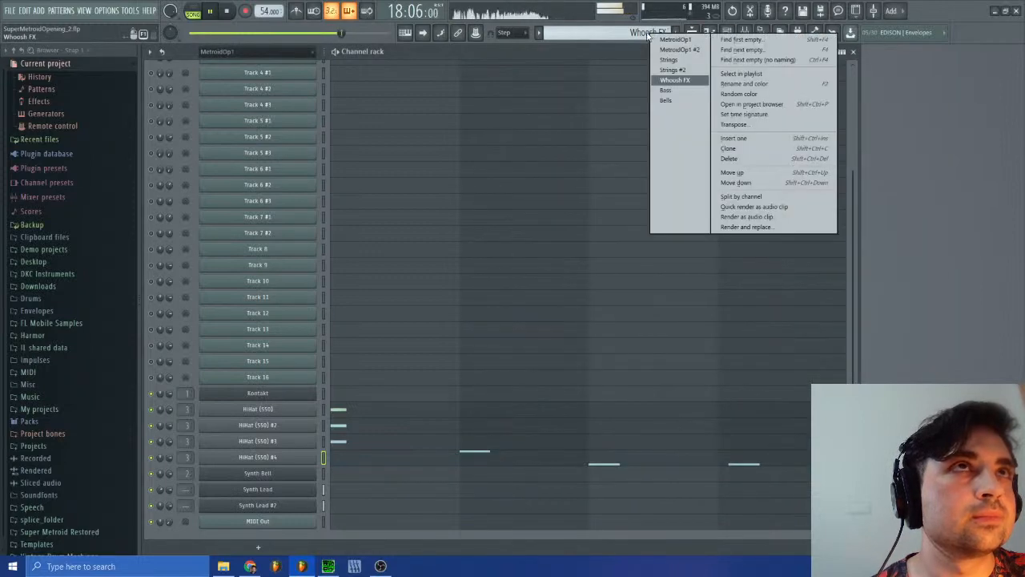
{"action": "left_click", "coordinate": [690, 51]}
{"action": "scroll", "coordinate": [501, 201], "scroll_direction": "up", "scroll_amount": 5}
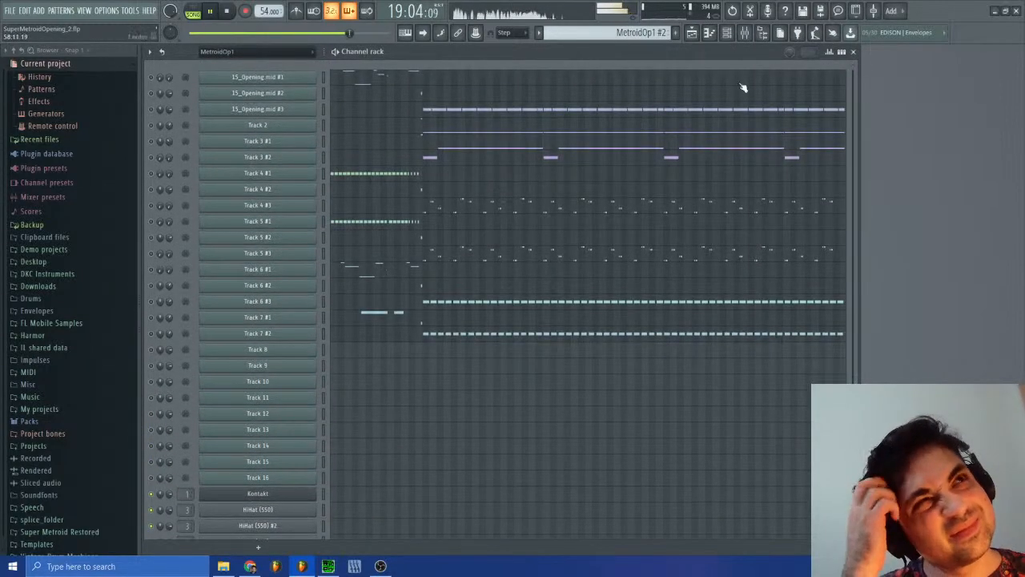
Step: Set the delay time of Fruity Delay 3 on the Synth Bell mixer track to 1:23 with tempo sync on
{"action": "left_click", "coordinate": [745, 33]}
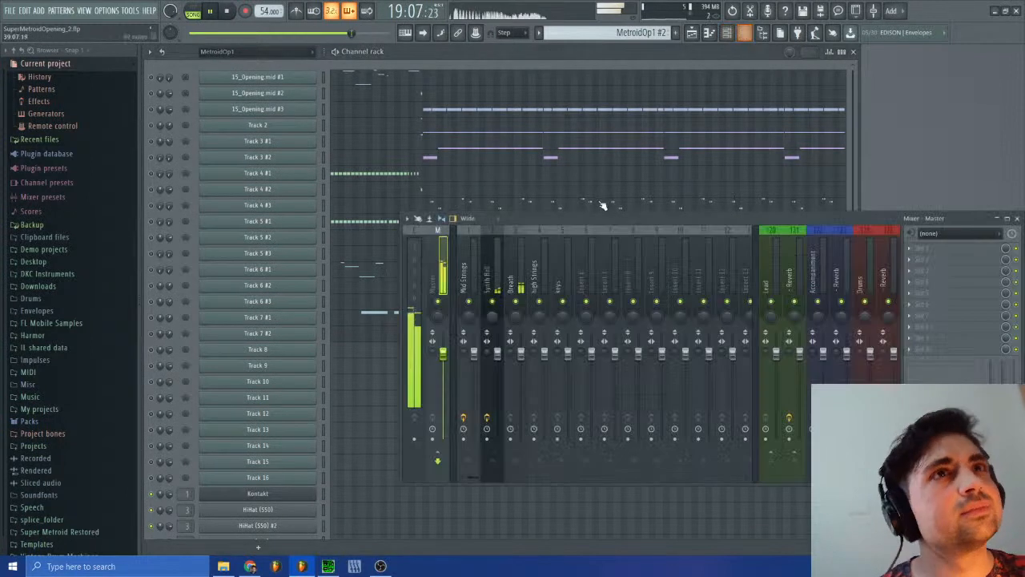
{"action": "left_click", "coordinate": [479, 282]}
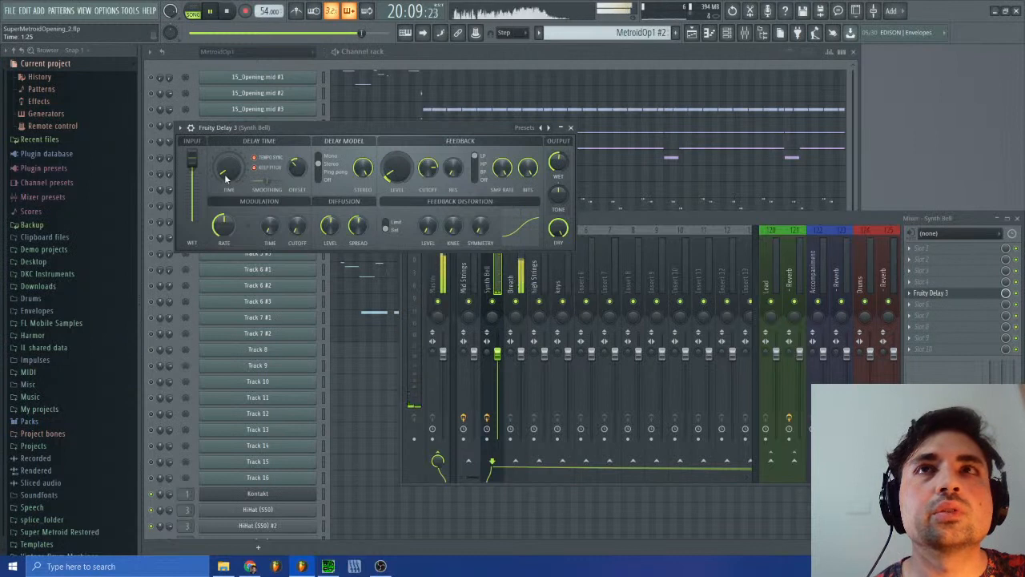
{"action": "left_click", "coordinate": [264, 159]}
{"action": "left_click_drag", "start_coordinate": [239, 174], "coordinate": [227, 176]}
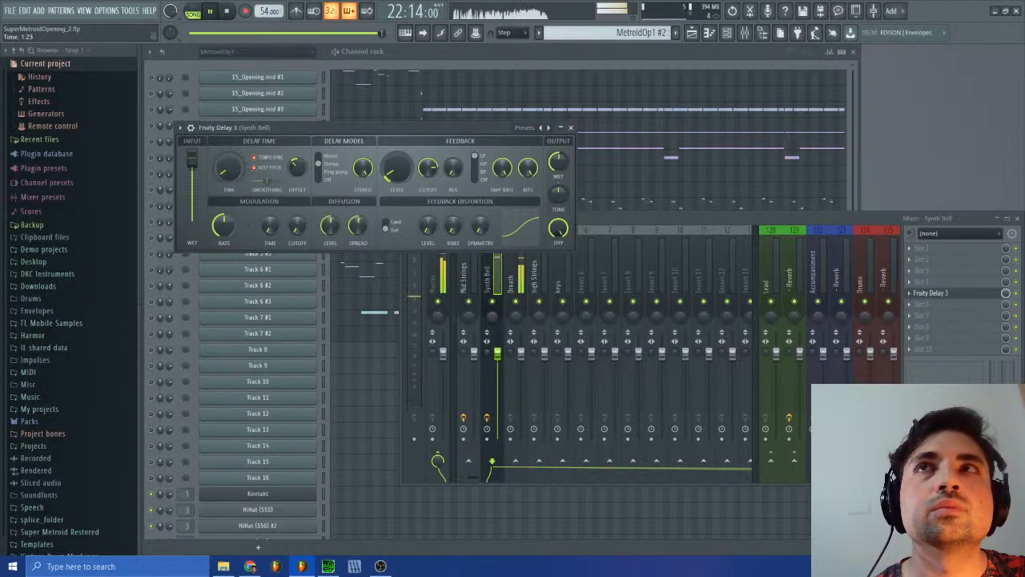
{"action": "left_click", "coordinate": [571, 128]}
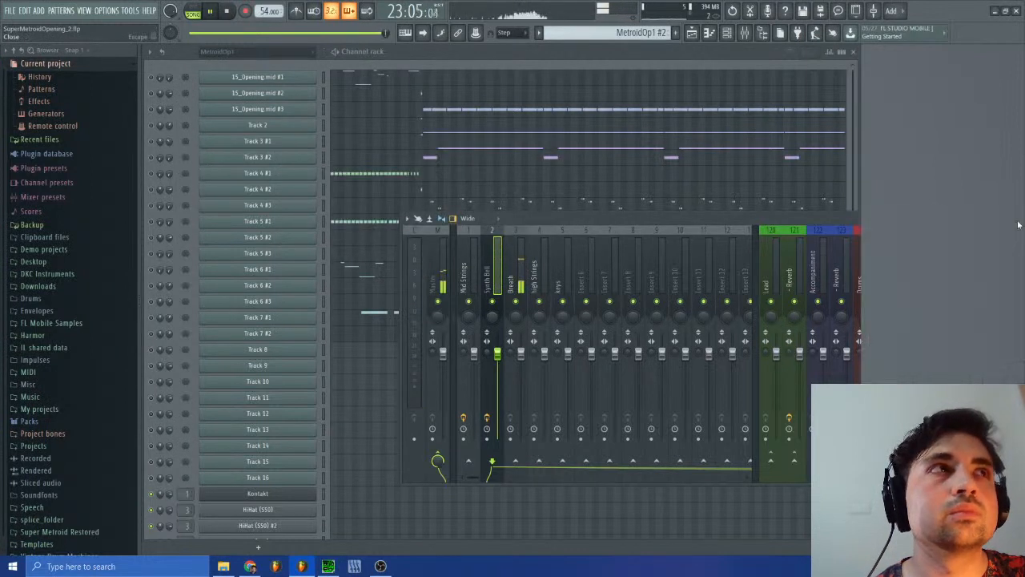
{"action": "left_click", "coordinate": [1017, 218]}
Step: Restart playback, reopen the playlist and listen to the arrangement's opening from bar 2
{"action": "left_click", "coordinate": [211, 12]}
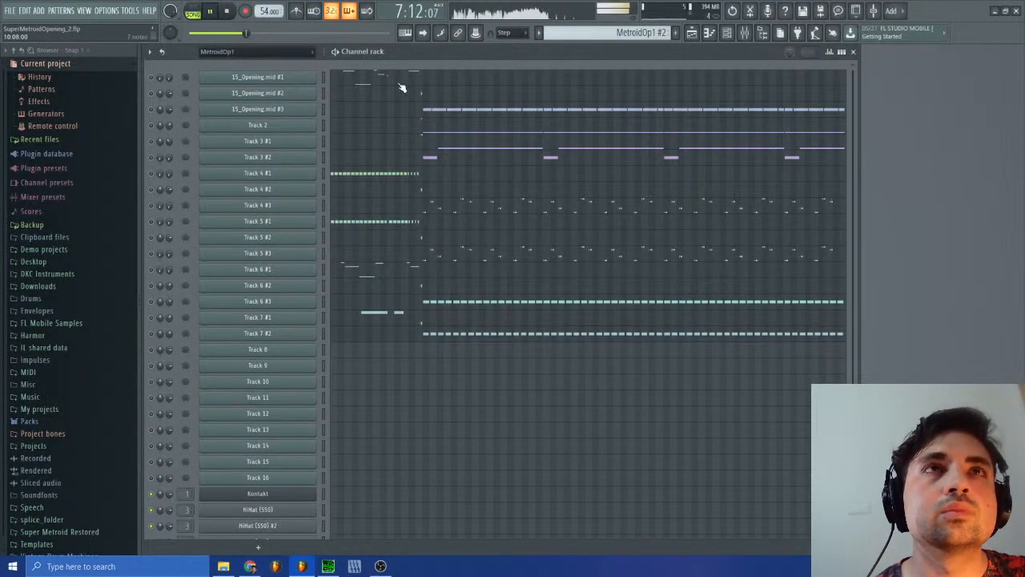
{"action": "left_click", "coordinate": [691, 33]}
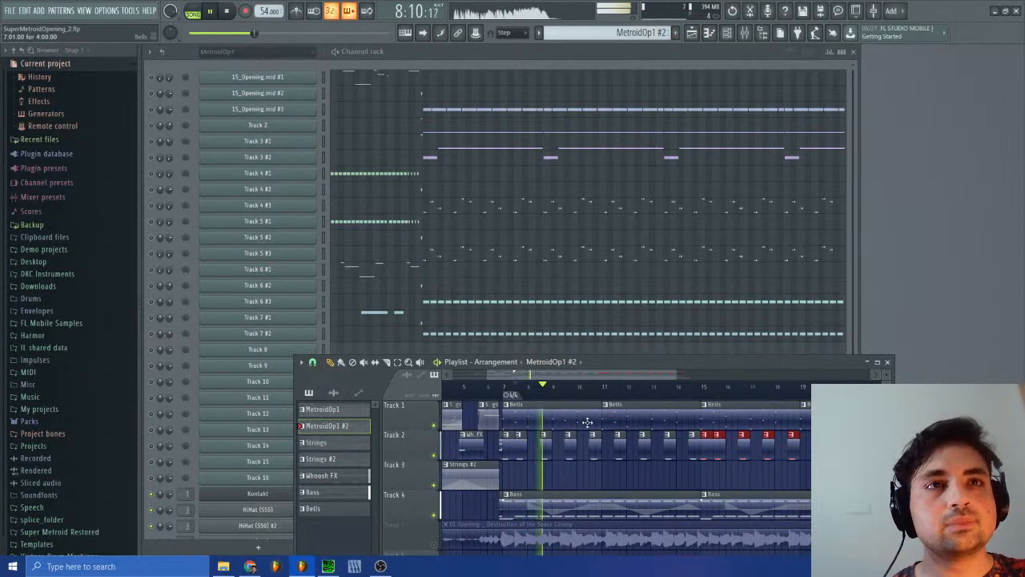
{"action": "left_click_drag", "start_coordinate": [583, 375], "coordinate": [505, 378]}
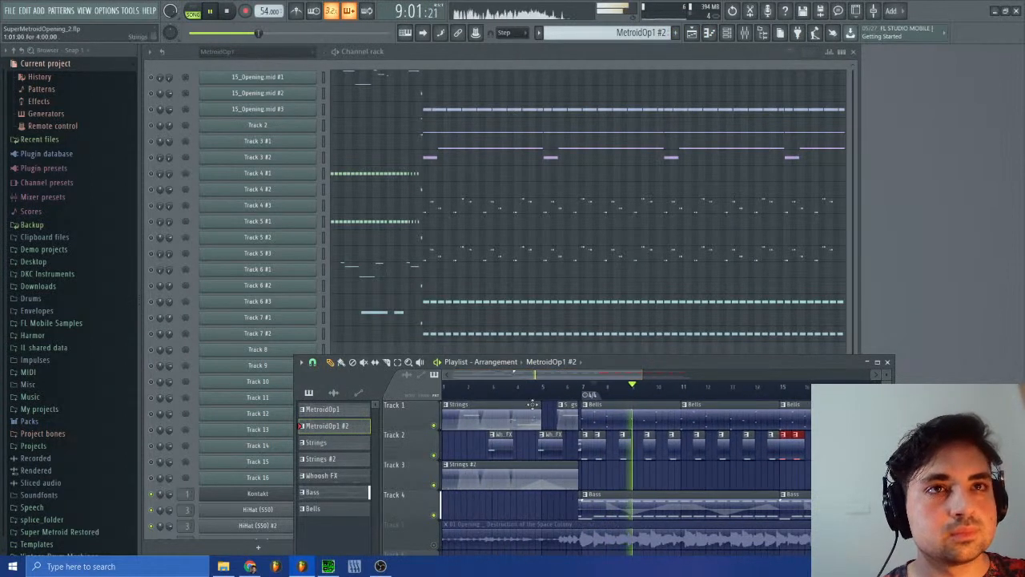
{"action": "left_click", "coordinate": [483, 394]}
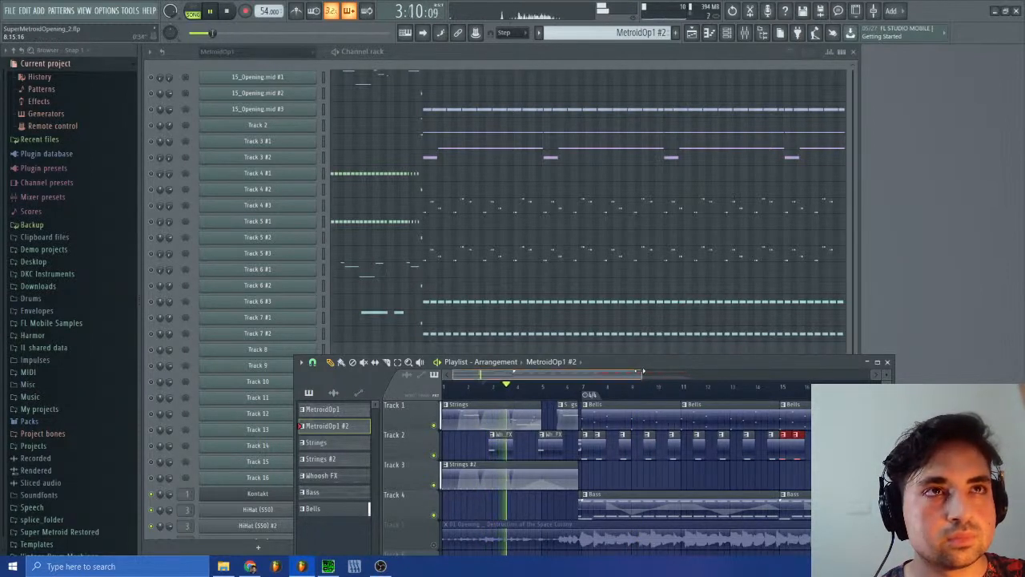
{"action": "left_click_drag", "start_coordinate": [644, 372], "coordinate": [529, 375]}
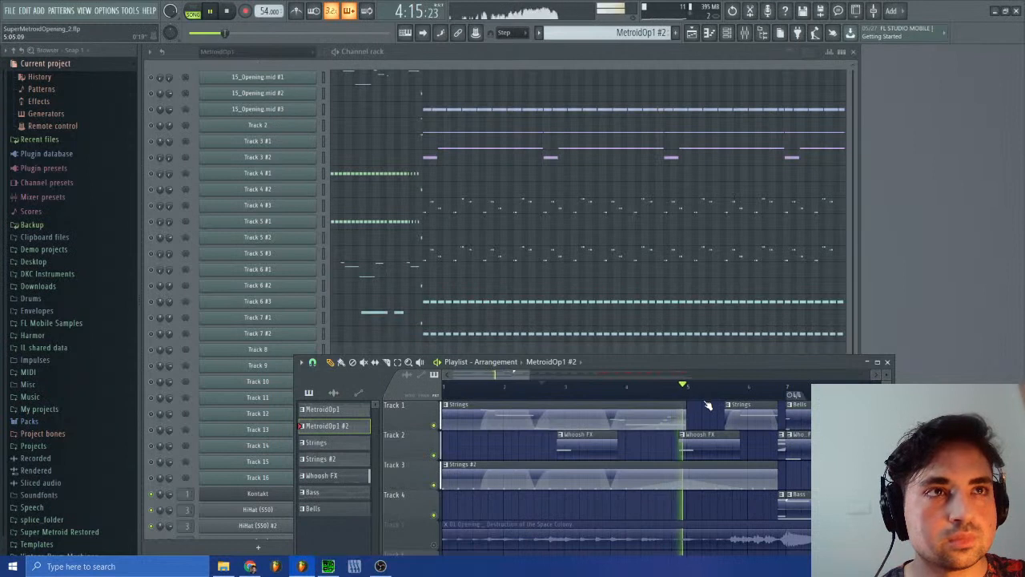
{"action": "left_click_drag", "start_coordinate": [527, 375], "coordinate": [676, 381]}
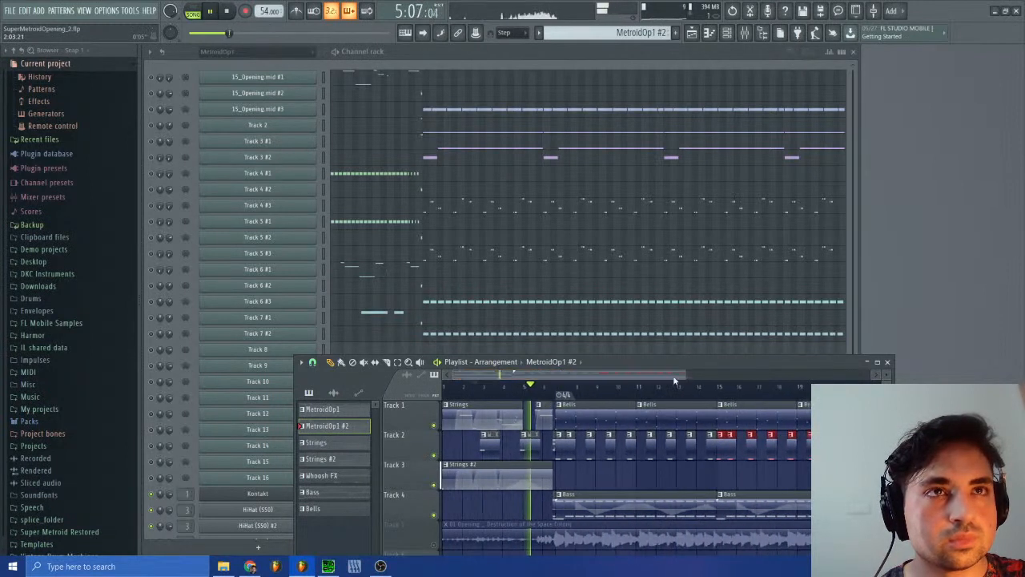
Step: Close the playlist and check the sample settings and fade-out of the HiHat (S50) #4 channel
{"action": "left_click", "coordinate": [887, 361]}
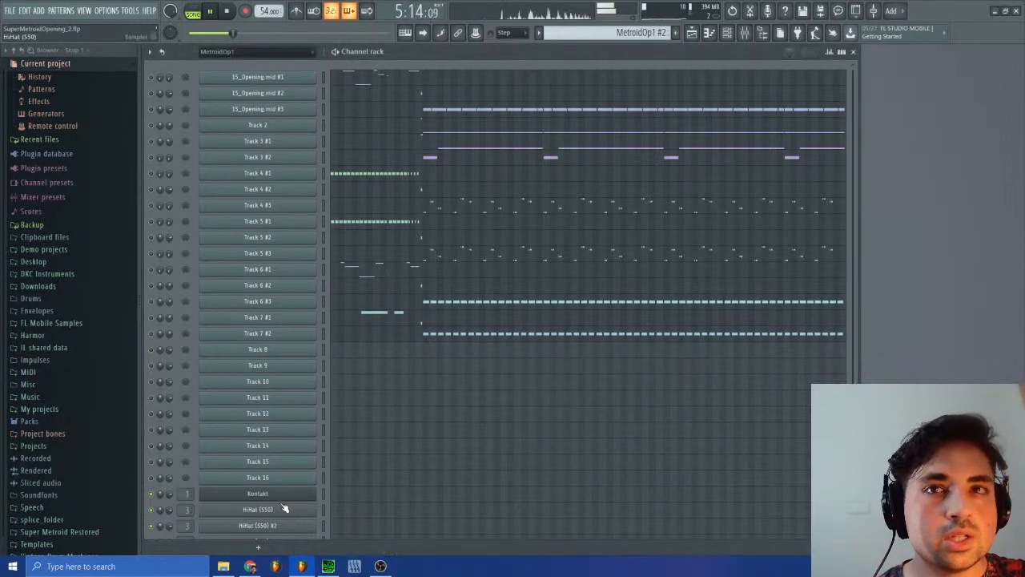
{"action": "scroll", "coordinate": [297, 481], "scroll_direction": "down", "scroll_amount": 3}
{"action": "left_click", "coordinate": [293, 459]}
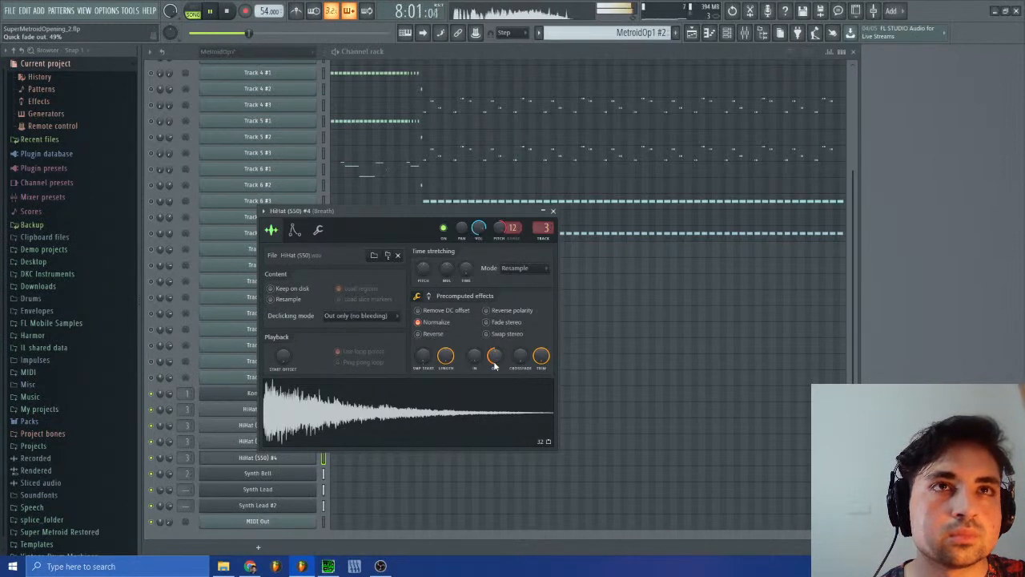
{"action": "left_click", "coordinate": [553, 211]}
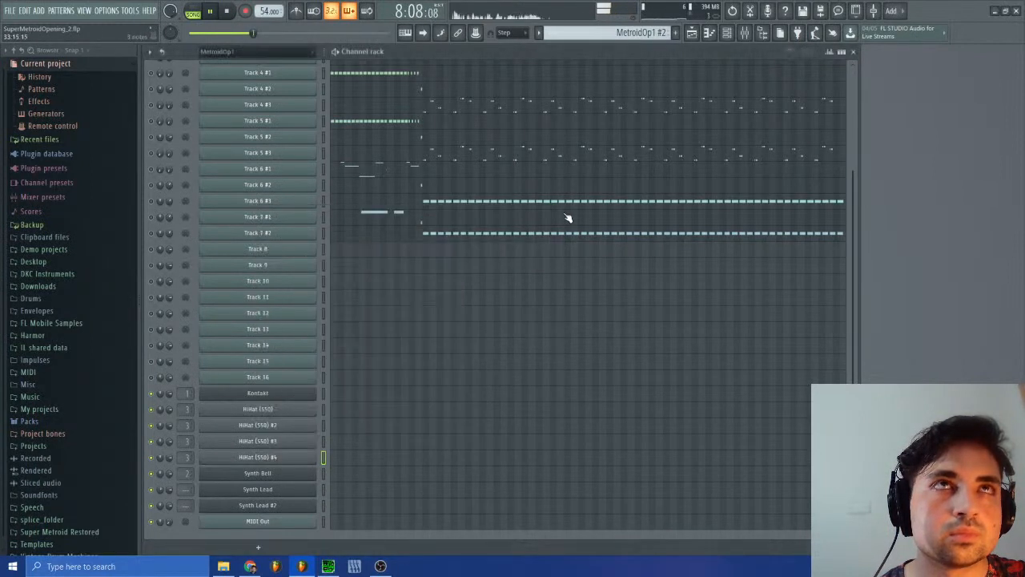
Step: Reopen the playlist to review the Bells, Whoosh FX and Bass clips during playback, close it and stop the song
{"action": "left_click", "coordinate": [693, 33]}
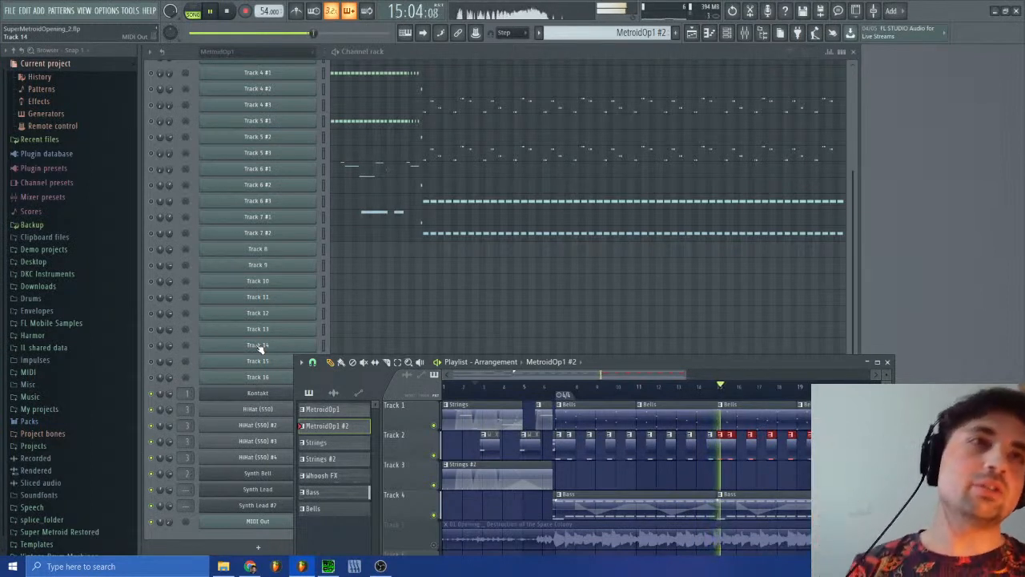
{"action": "left_click_drag", "start_coordinate": [550, 375], "coordinate": [485, 392]}
{"action": "scroll", "coordinate": [563, 440], "scroll_direction": "down", "scroll_amount": 3}
{"action": "scroll", "coordinate": [563, 439], "scroll_direction": "up", "scroll_amount": 2}
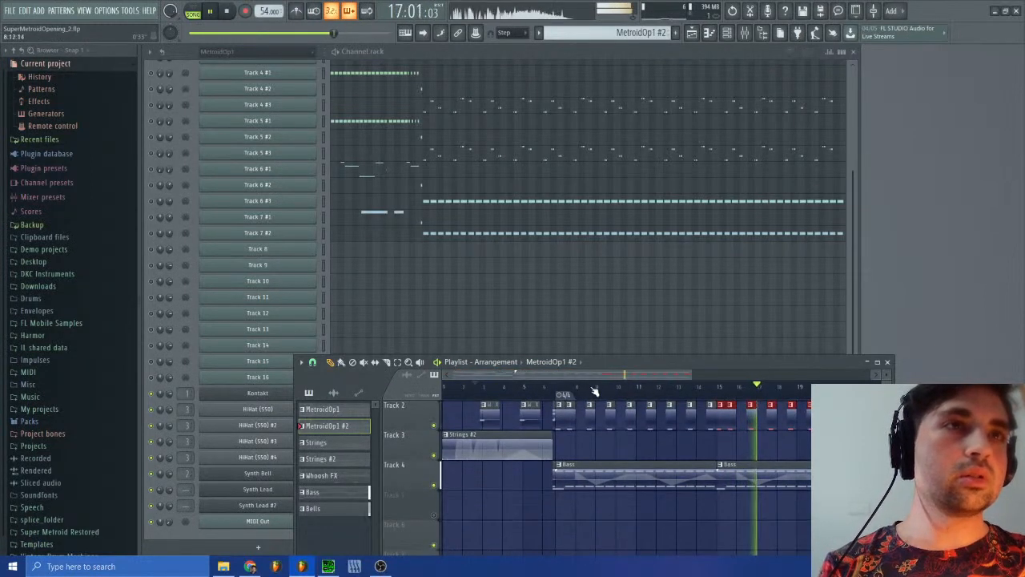
{"action": "scroll", "coordinate": [529, 448], "scroll_direction": "up", "scroll_amount": 1}
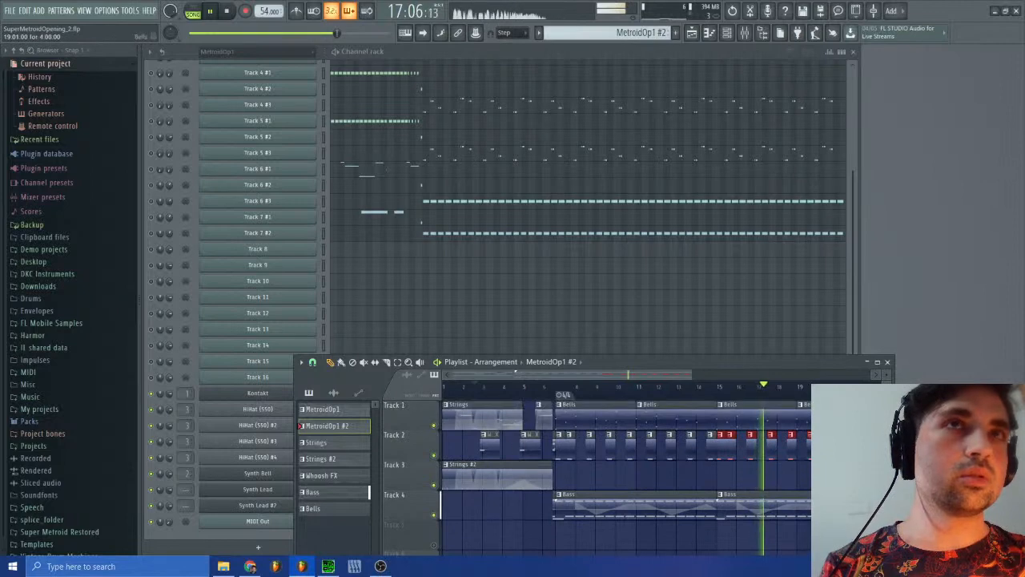
{"action": "left_click", "coordinate": [888, 362]}
{"action": "key", "text": "space"}
Step: Switch to SPCTool and audition sm-15.spc from several positions, restarting it from the beginning
{"action": "left_click", "coordinate": [337, 545]}
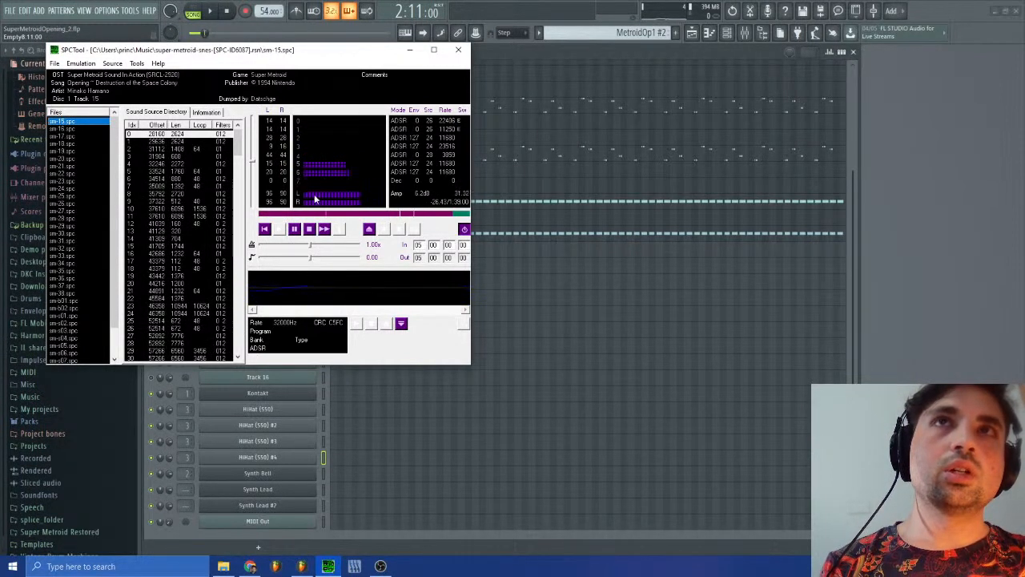
{"action": "left_click", "coordinate": [293, 231]}
{"action": "left_click", "coordinate": [280, 230]}
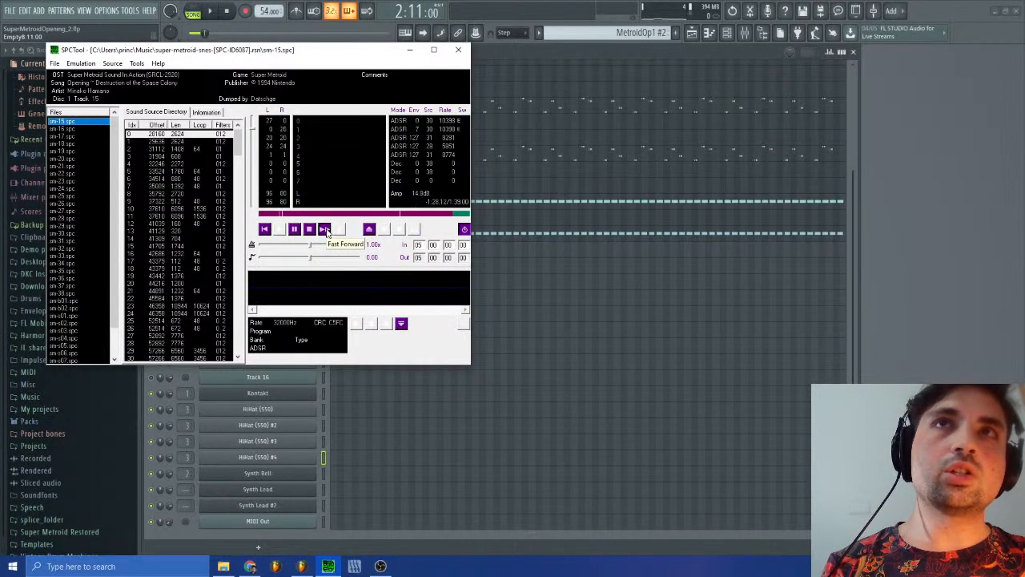
{"action": "left_click", "coordinate": [327, 232]}
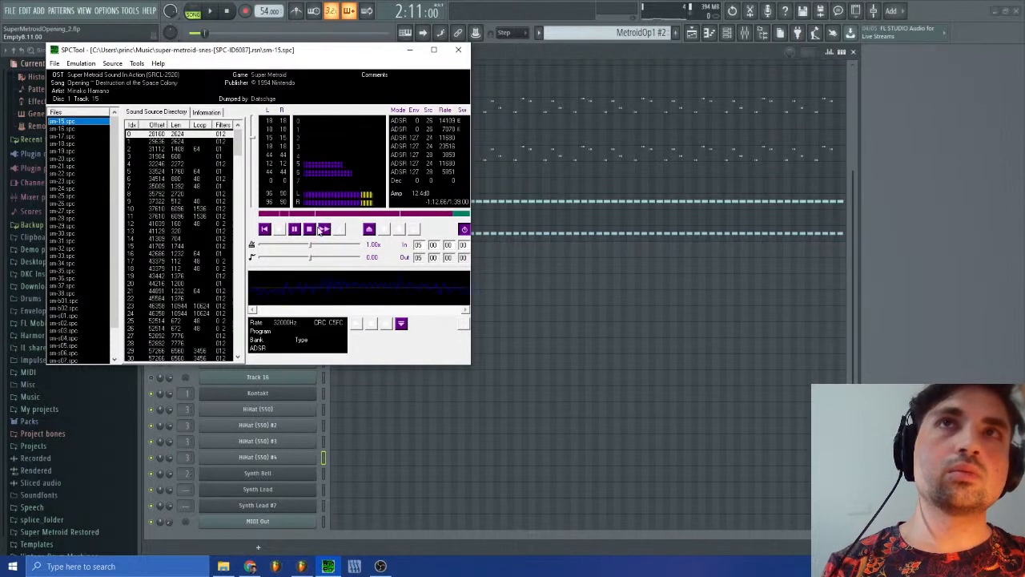
{"action": "left_click", "coordinate": [309, 230]}
{"action": "left_click", "coordinate": [308, 214]}
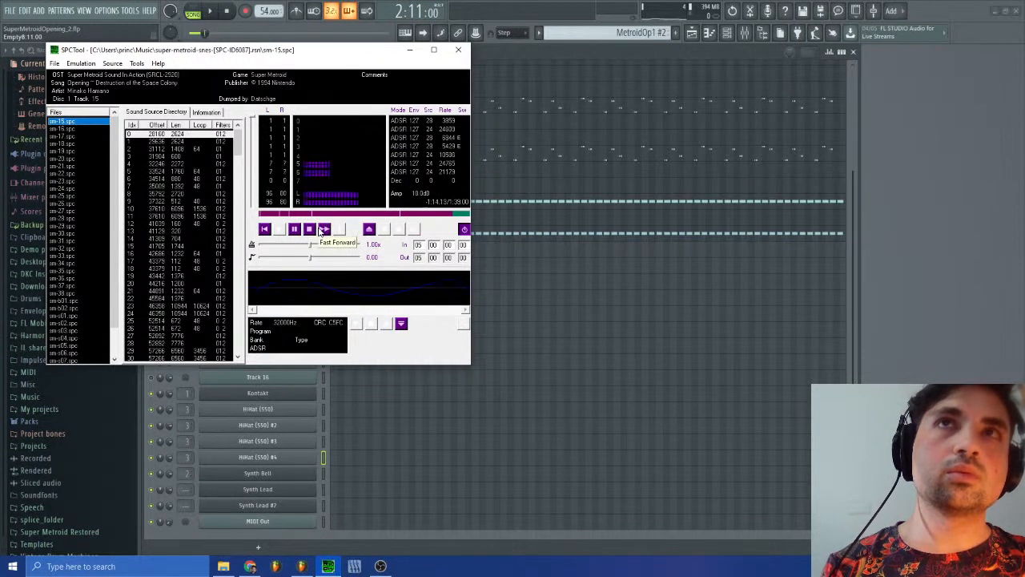
{"action": "left_click", "coordinate": [310, 230]}
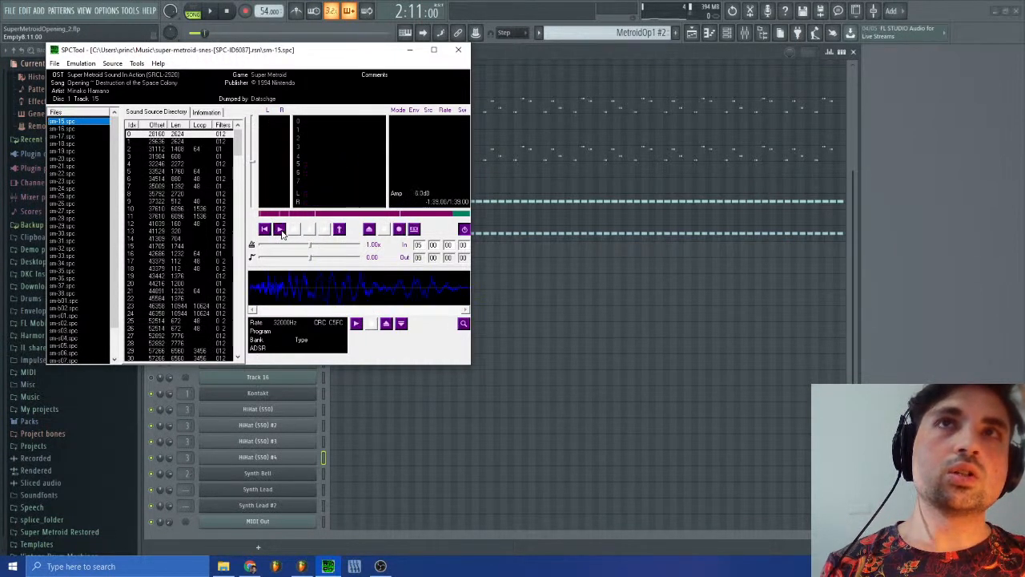
{"action": "left_click", "coordinate": [296, 230]}
{"action": "left_click", "coordinate": [296, 231]}
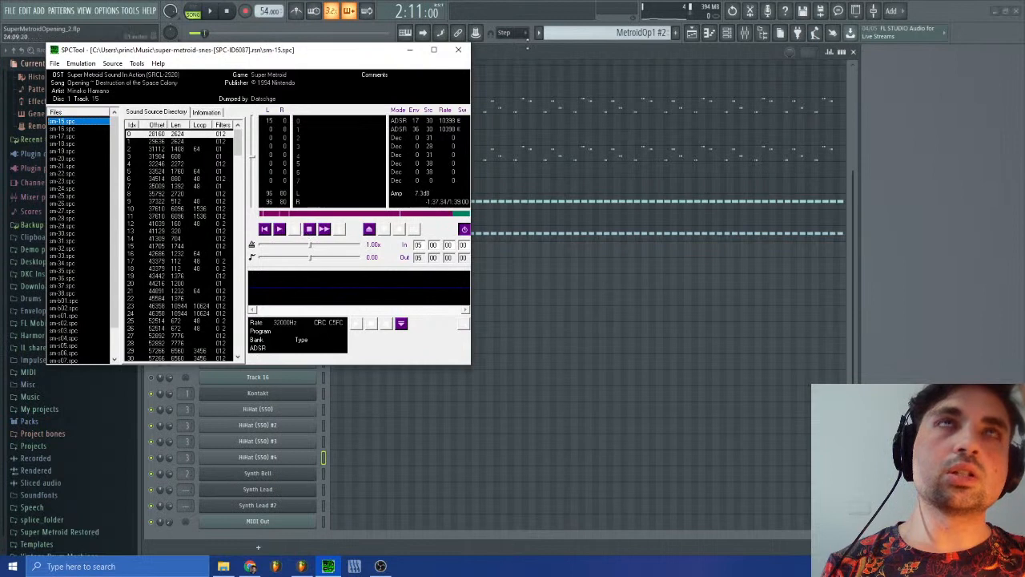
Step: Return to FL Studio and compare the MetroidOp1 #2 pattern's MIDI tracks with the SPC playback
{"action": "left_click", "coordinate": [600, 33]}
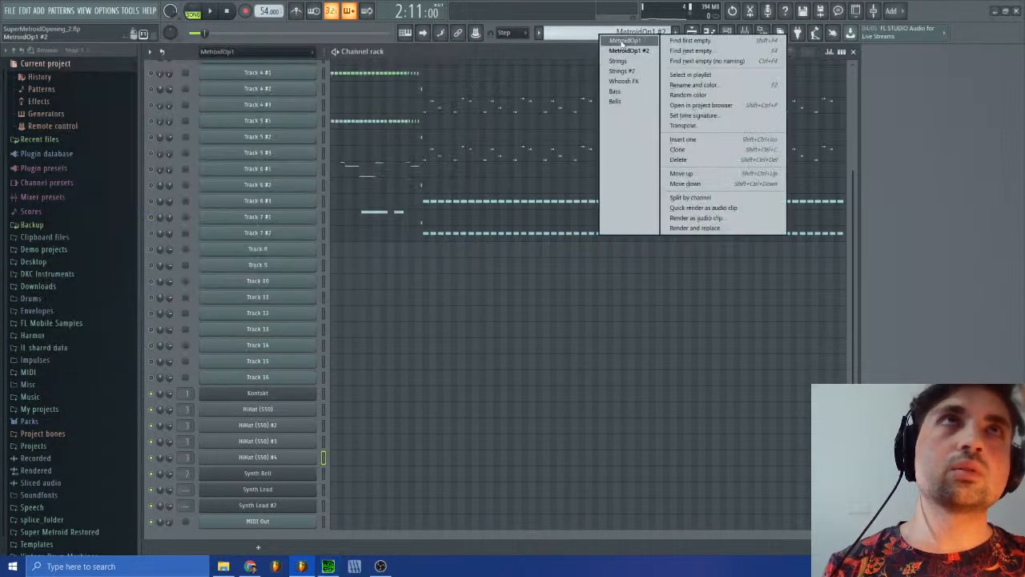
{"action": "left_click", "coordinate": [628, 52]}
{"action": "scroll", "coordinate": [419, 286], "scroll_direction": "up", "scroll_amount": 3}
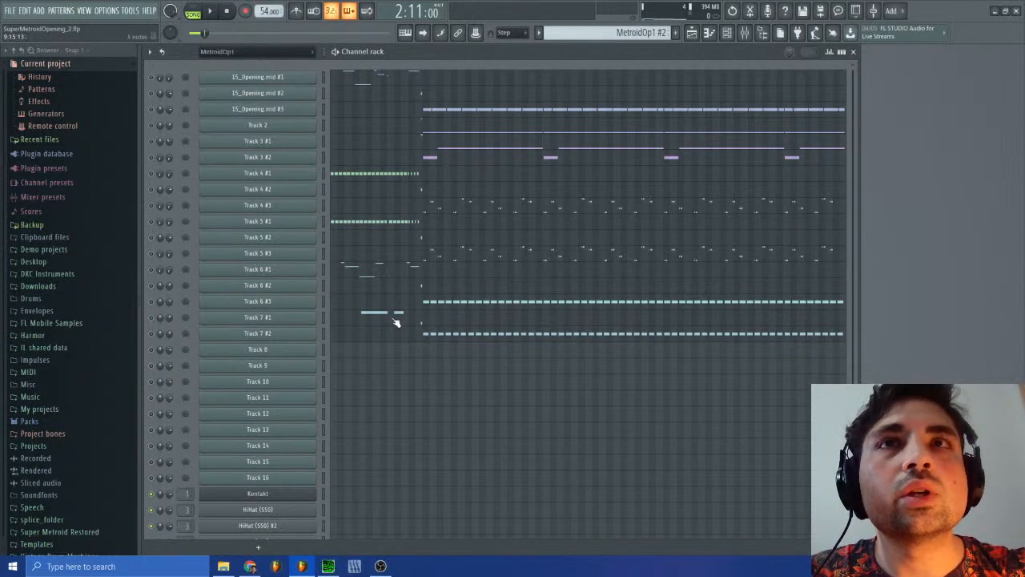
{"action": "left_click", "coordinate": [328, 567]}
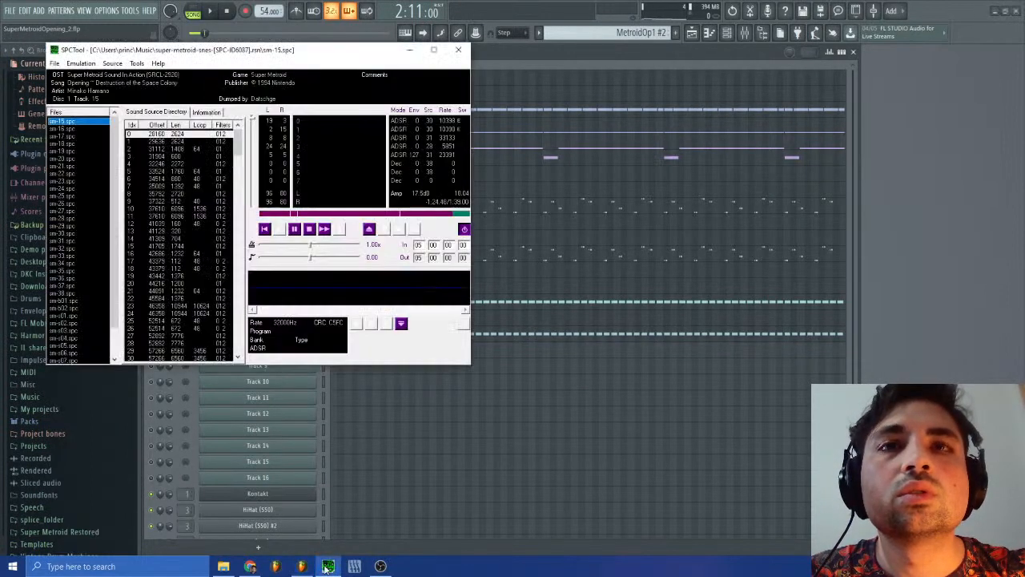
{"action": "left_click", "coordinate": [954, 350]}
Step: Delete the empty Track 8 to Track 16 channels from the channel rack
{"action": "scroll", "coordinate": [453, 470], "scroll_direction": "down", "scroll_amount": 3}
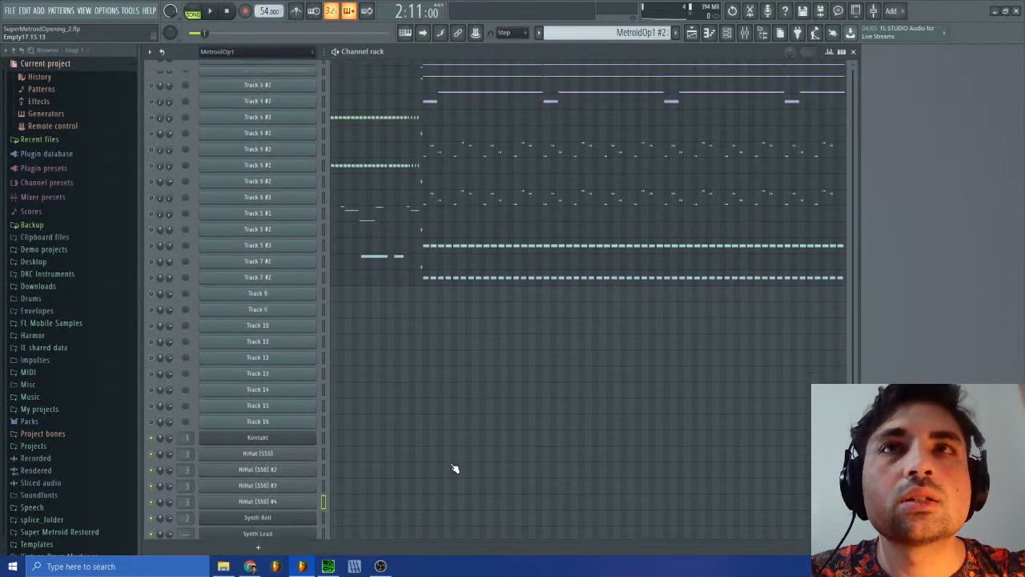
{"action": "scroll", "coordinate": [339, 385], "scroll_direction": "up", "scroll_amount": 3}
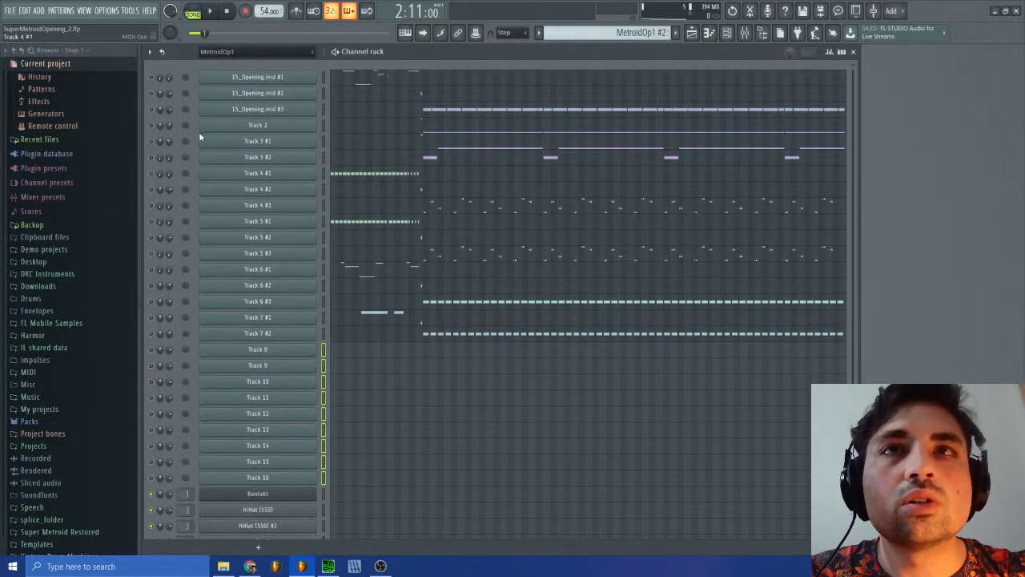
{"action": "left_click", "coordinate": [151, 53]}
{"action": "left_click", "coordinate": [191, 120]}
{"action": "left_click", "coordinate": [436, 322]}
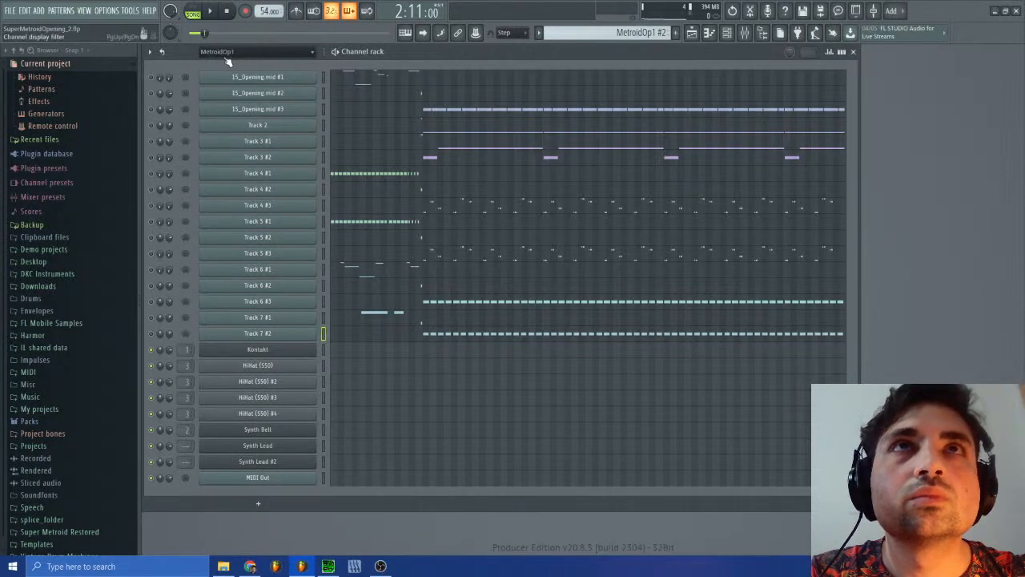
Step: Replay sm-15.spc from the start in SPCTool and move its window clear of the channel rack's track names
{"action": "left_click", "coordinate": [328, 566]}
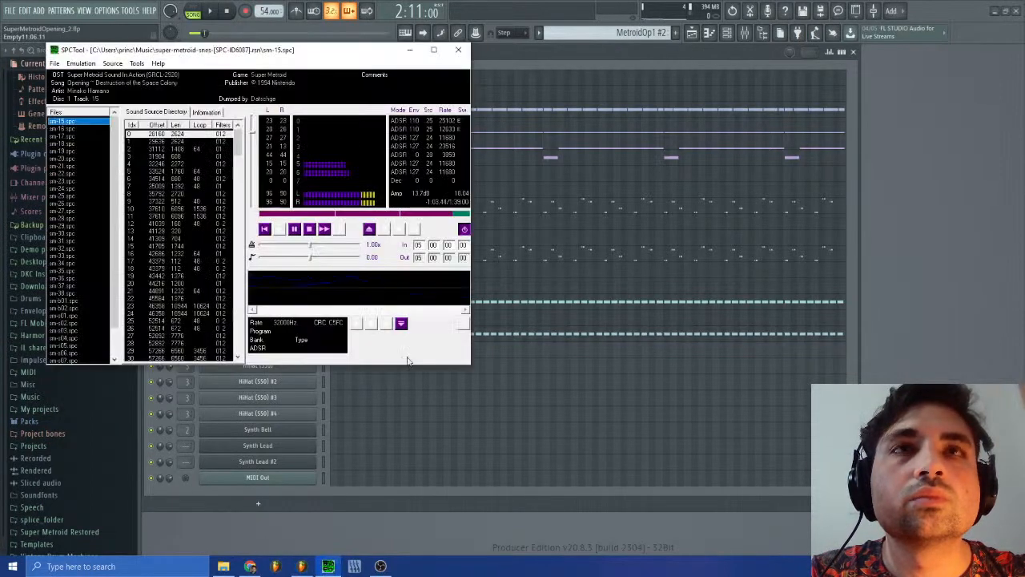
{"action": "left_click", "coordinate": [658, 278]}
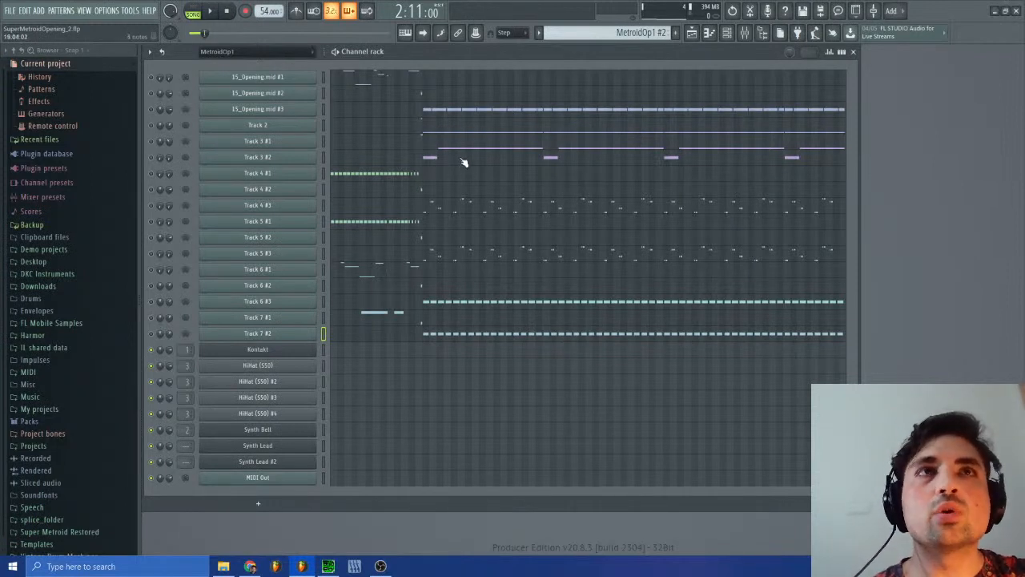
{"action": "left_click", "coordinate": [328, 567]}
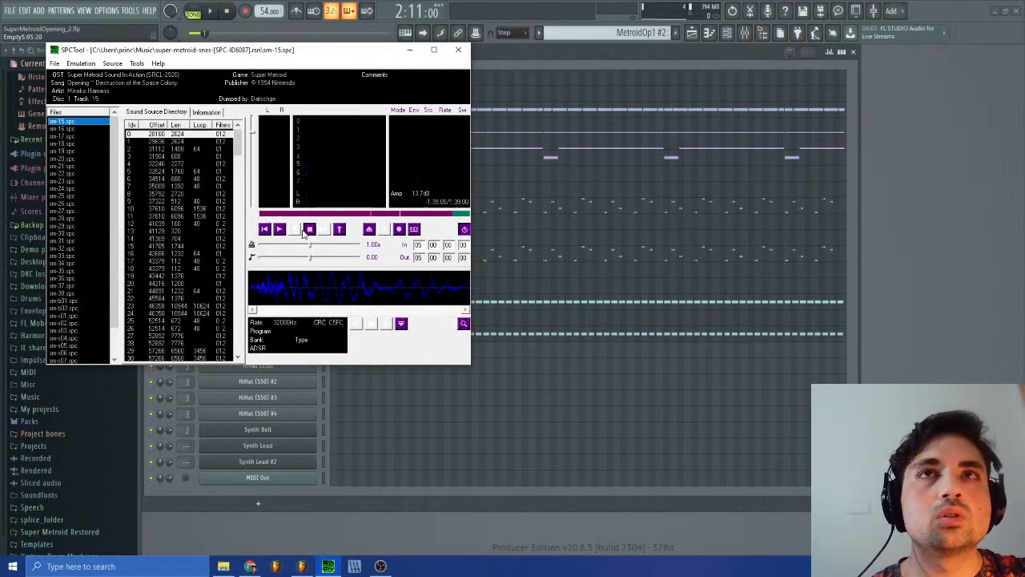
{"action": "left_click", "coordinate": [279, 230]}
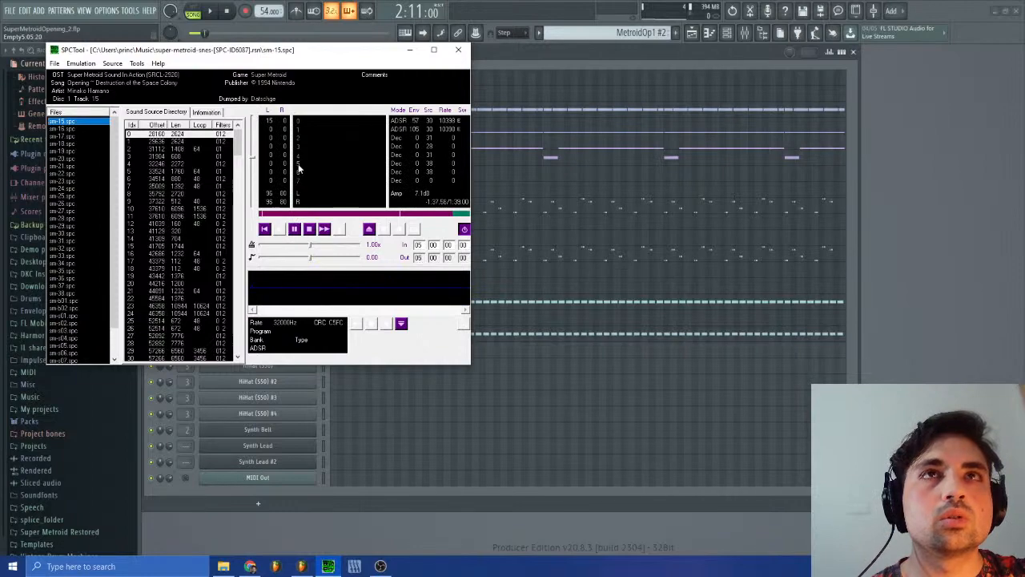
{"action": "left_click_drag", "start_coordinate": [304, 53], "coordinate": [786, 181]}
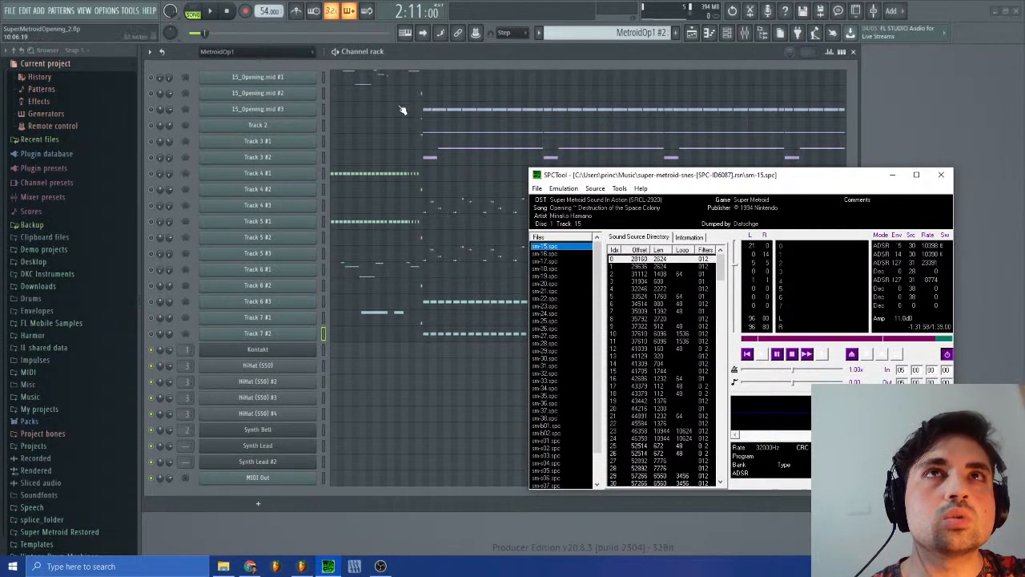
Step: Open the Track 3 #2 piano roll and examine its long note starting in bar 14
{"action": "left_click", "coordinate": [435, 158]}
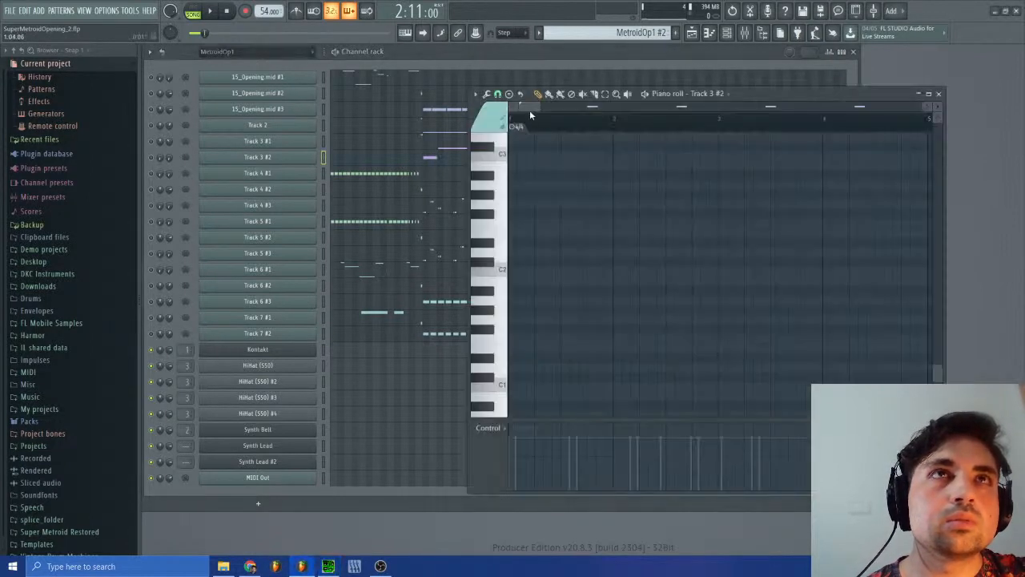
{"action": "left_click_drag", "start_coordinate": [529, 114], "coordinate": [591, 103]}
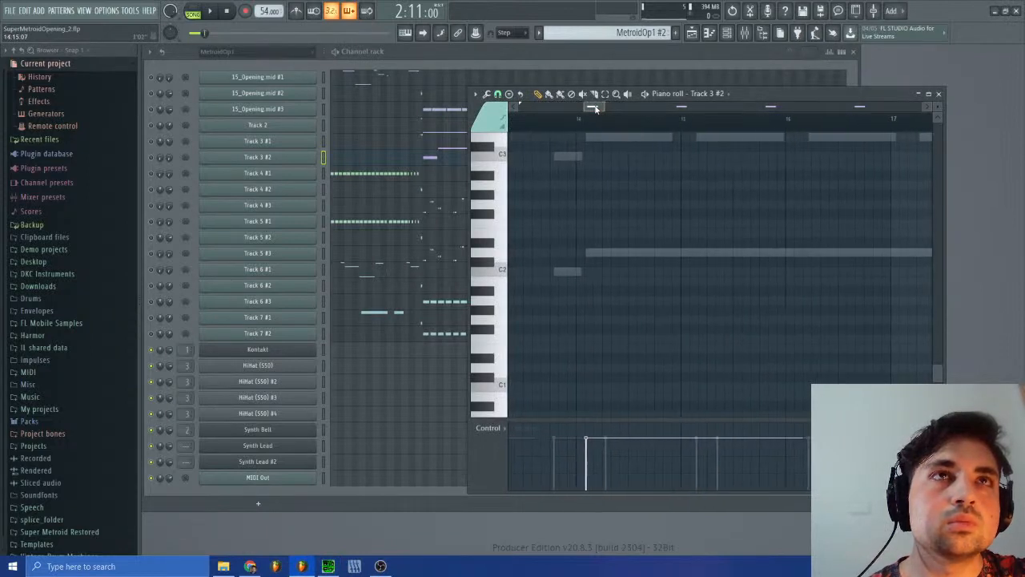
{"action": "scroll", "coordinate": [567, 201], "scroll_direction": "up", "scroll_amount": 3}
{"action": "scroll", "coordinate": [574, 234], "scroll_direction": "up", "scroll_amount": 8}
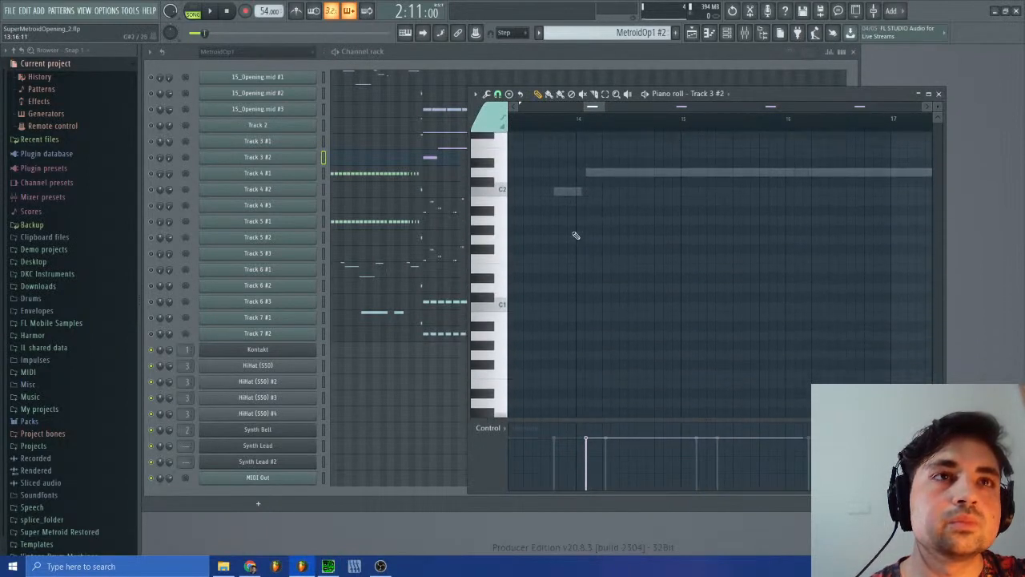
{"action": "scroll", "coordinate": [578, 210], "scroll_direction": "up", "scroll_amount": 5}
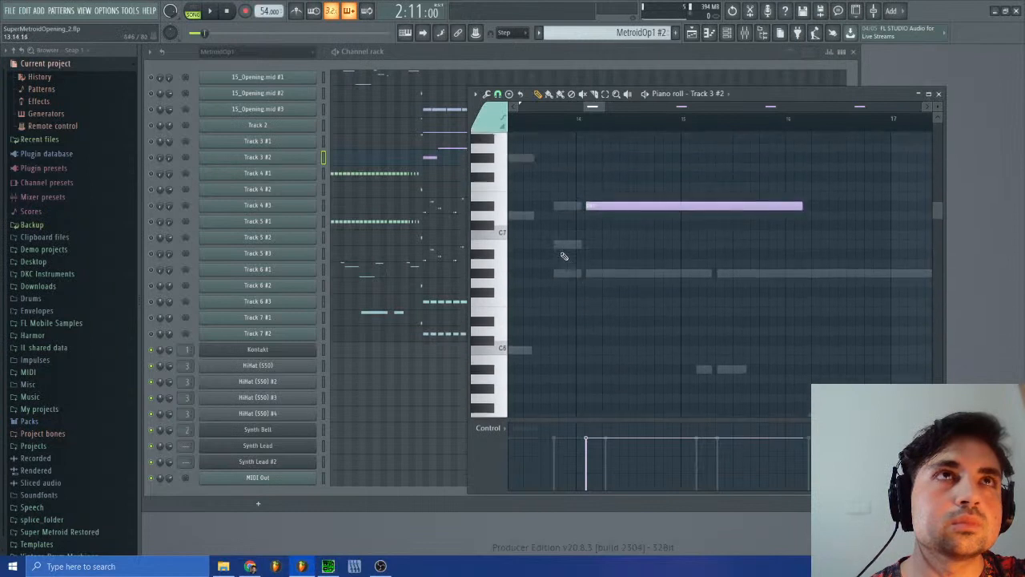
{"action": "left_click_drag", "start_coordinate": [603, 106], "coordinate": [635, 106]}
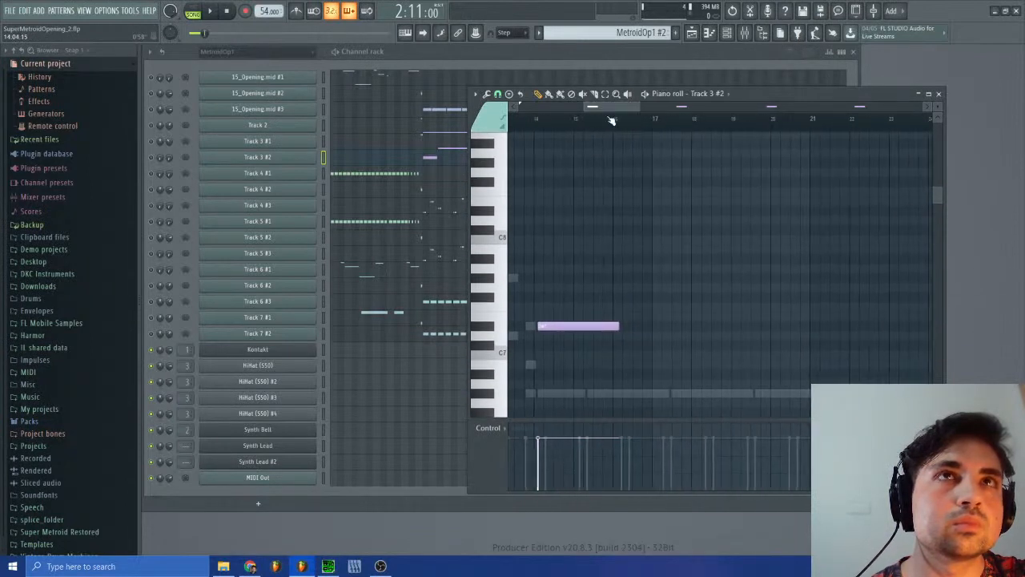
Step: Compare the piano roll notes of Track 3 #1, Track 3 #2 and Track 2 around bars 14 to 17
{"action": "left_click", "coordinate": [446, 145]}
{"action": "scroll", "coordinate": [566, 315], "scroll_direction": "down", "scroll_amount": 12}
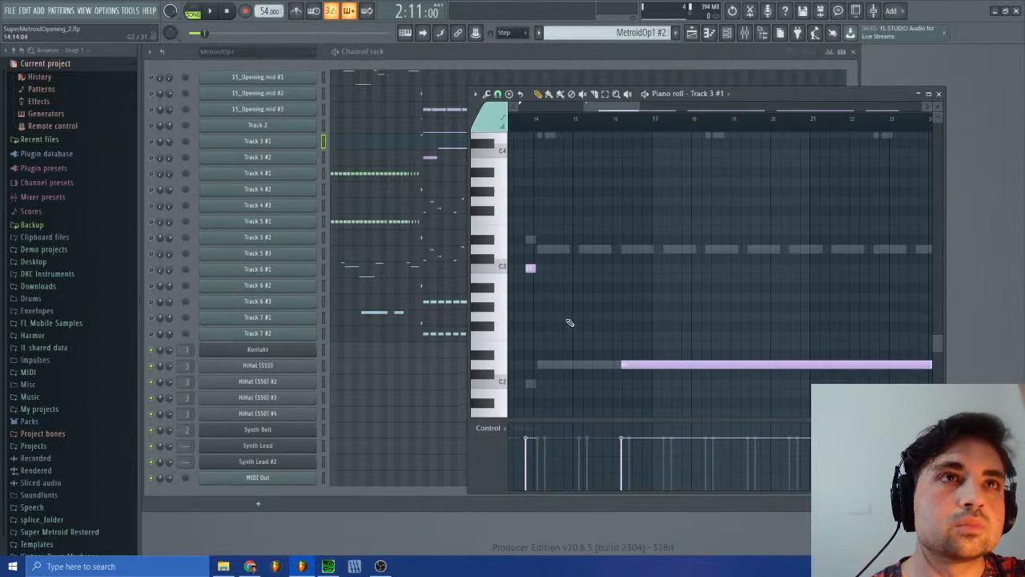
{"action": "scroll", "coordinate": [569, 322], "scroll_direction": "up", "scroll_amount": 4}
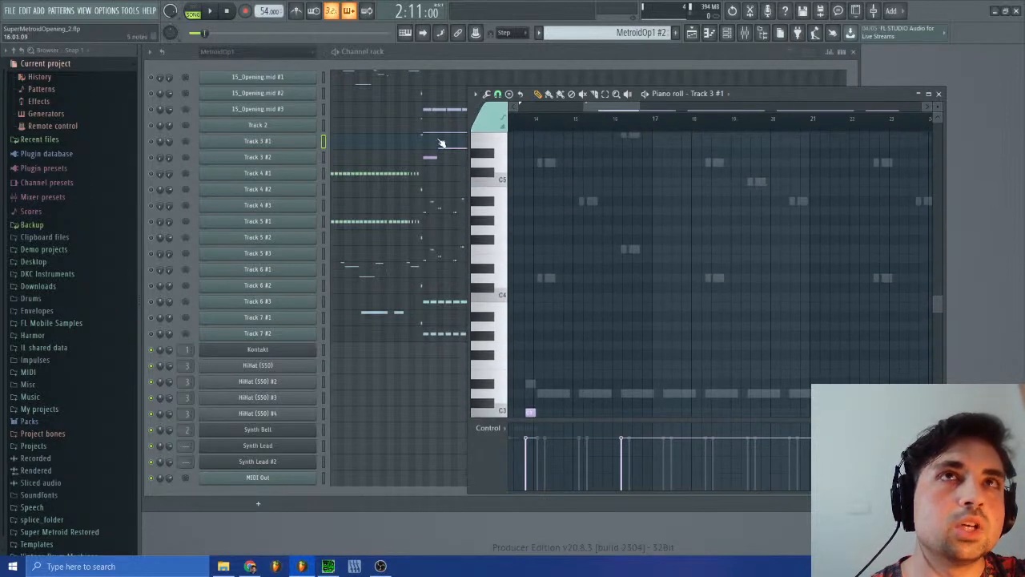
{"action": "left_click", "coordinate": [439, 157]}
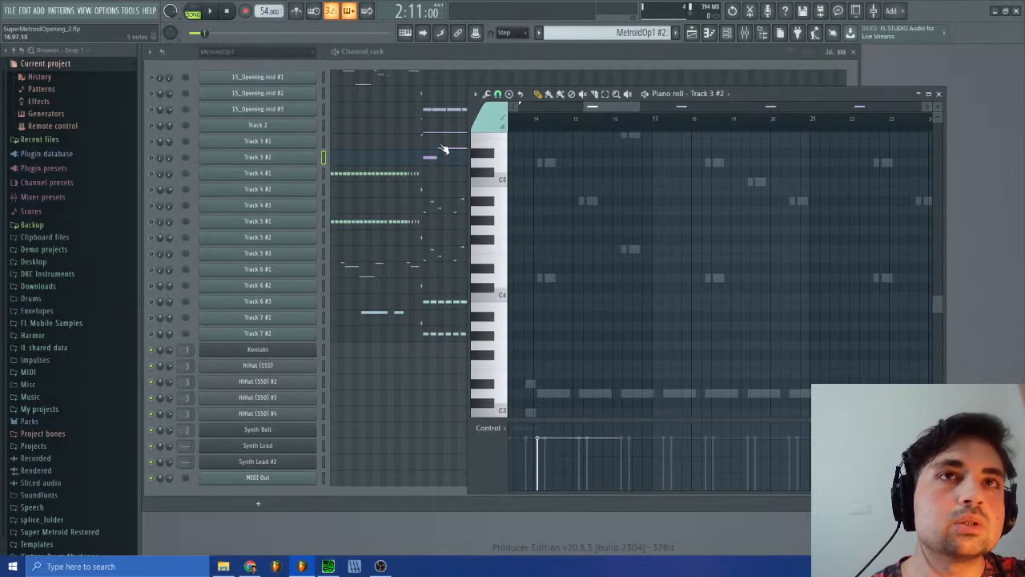
{"action": "left_click", "coordinate": [441, 147]}
{"action": "left_click", "coordinate": [444, 130]}
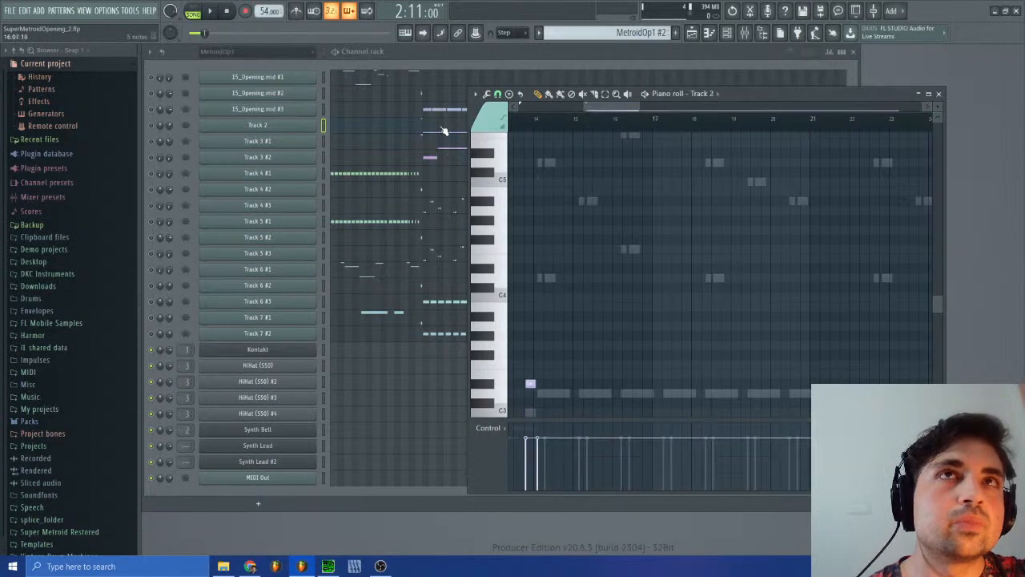
Step: Switch to SPCTool, restart sm-15.spc and skip ahead to listen to a later passage
{"action": "key", "text": "alt+Tab"}
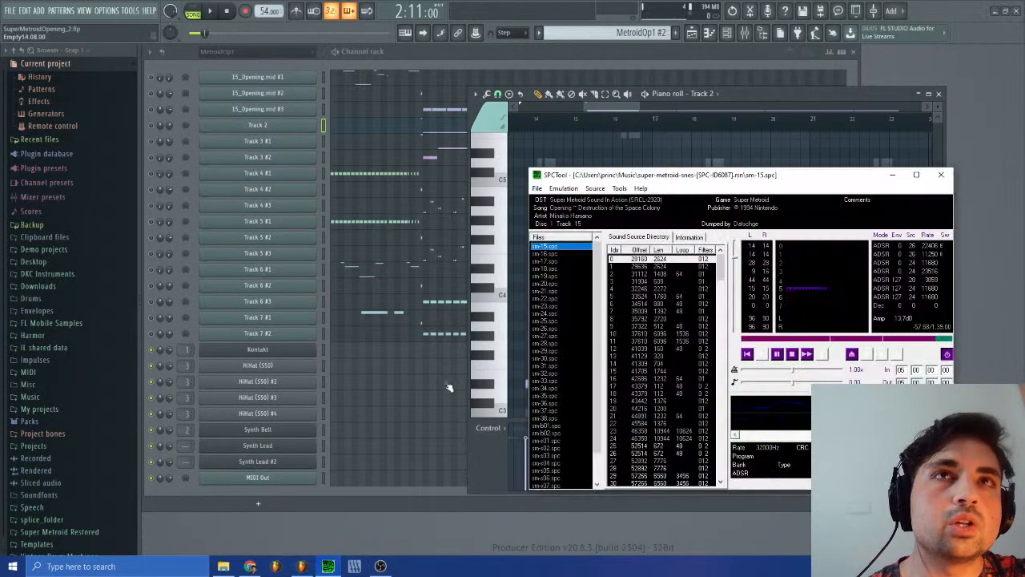
{"action": "left_click", "coordinate": [793, 357]}
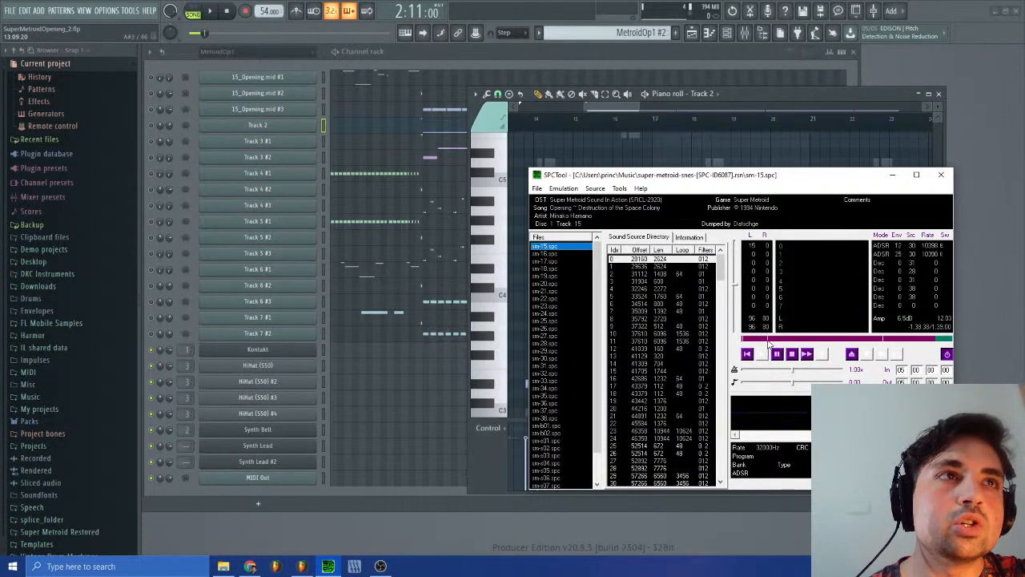
{"action": "left_click", "coordinate": [764, 340]}
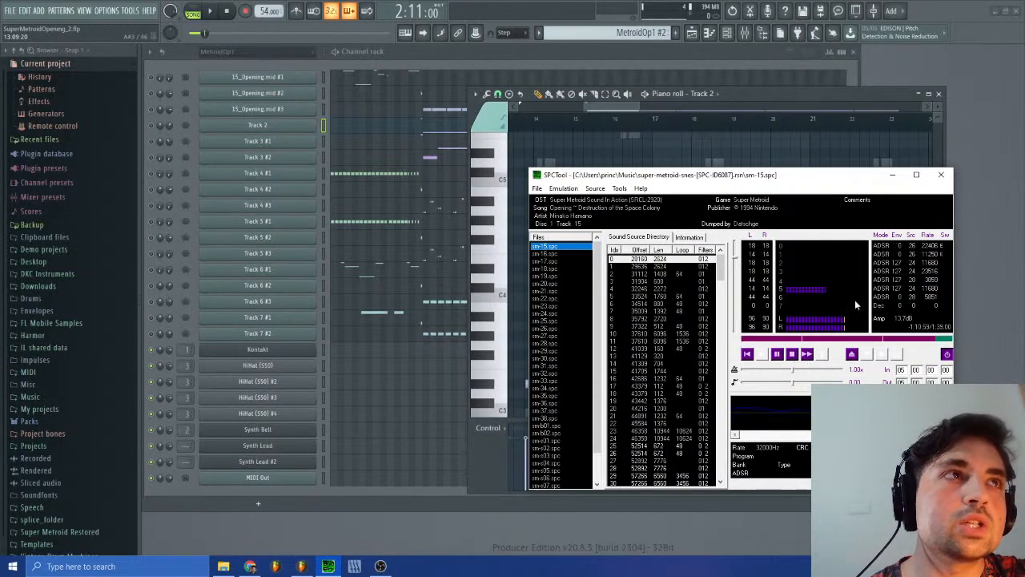
Step: Replay the later passage of sm-15.spc in SPCTool, pausing and seeking between listens to follow the part
{"action": "left_click", "coordinate": [793, 340]}
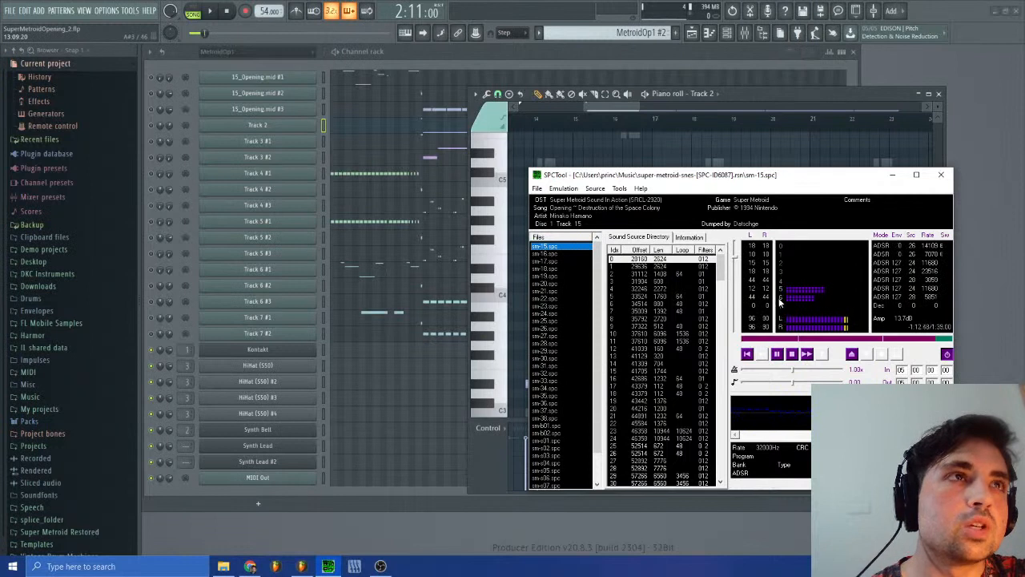
{"action": "left_click", "coordinate": [776, 355]}
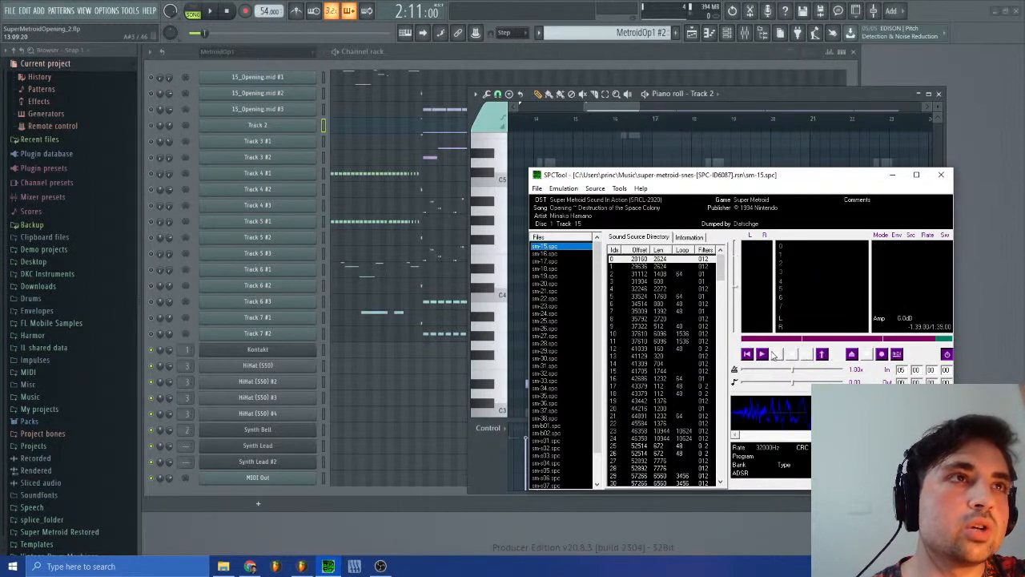
{"action": "left_click", "coordinate": [775, 355]}
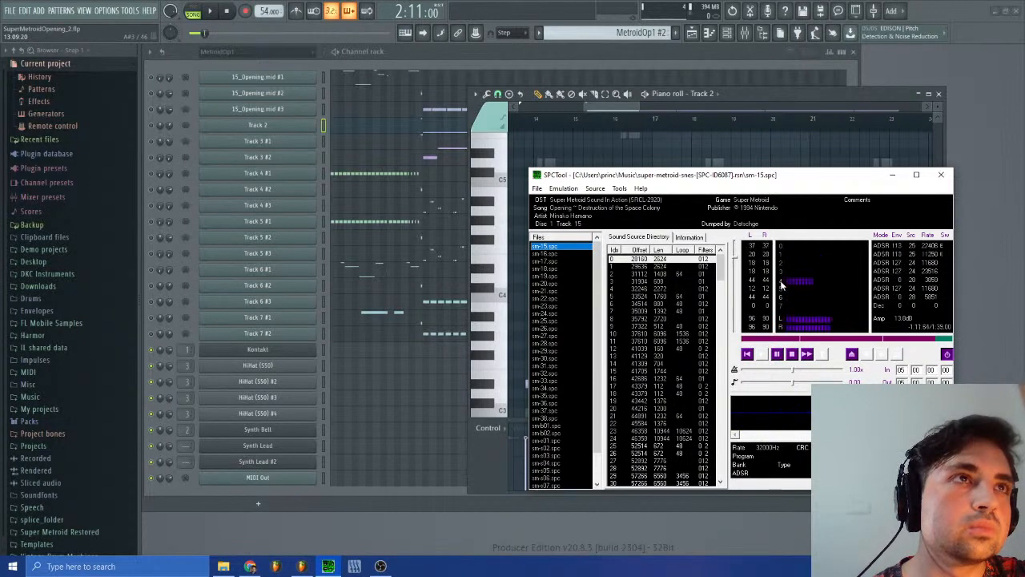
{"action": "left_click", "coordinate": [791, 362]}
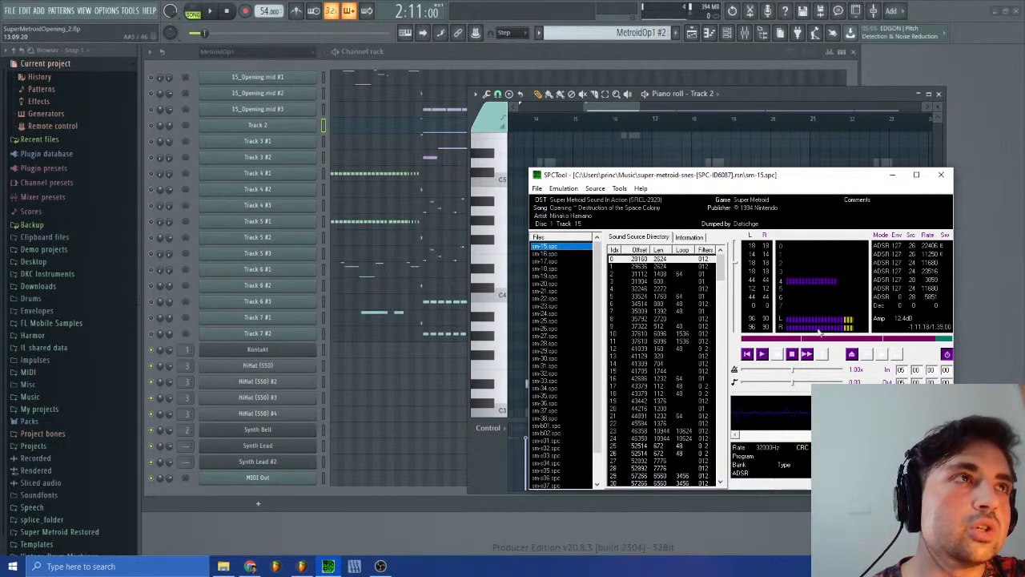
{"action": "left_click", "coordinate": [763, 354]}
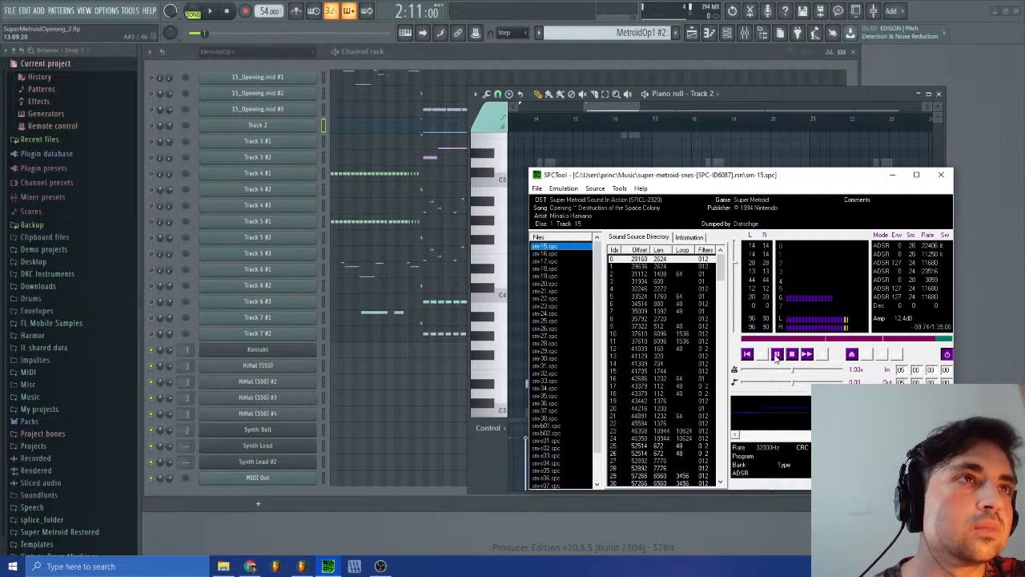
Step: Switch to FL Studio, examine the pitch of the bar 14 note in the Track 3 #2 piano roll, and close it
{"action": "left_click", "coordinate": [567, 185]}
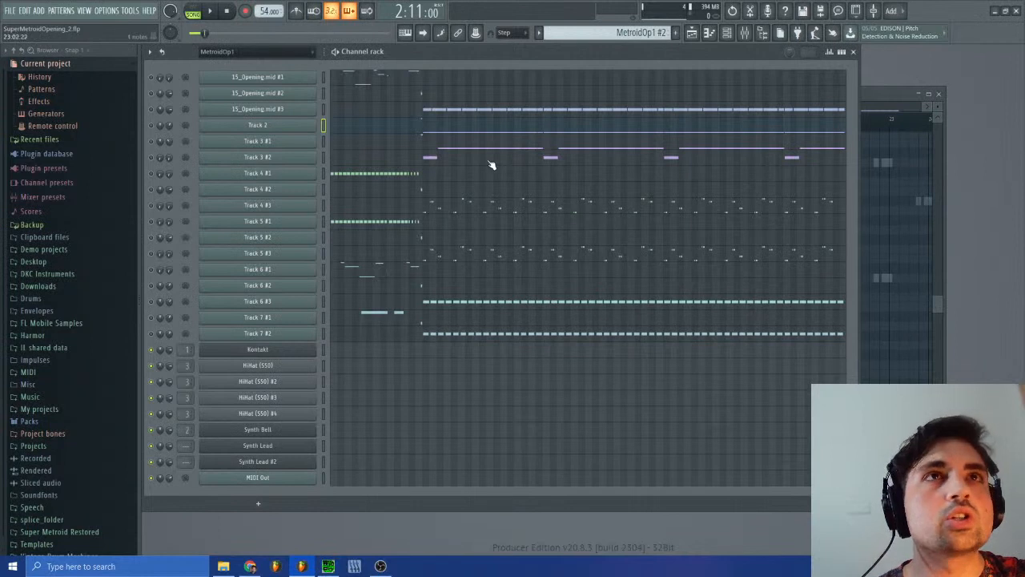
{"action": "left_click", "coordinate": [438, 162]}
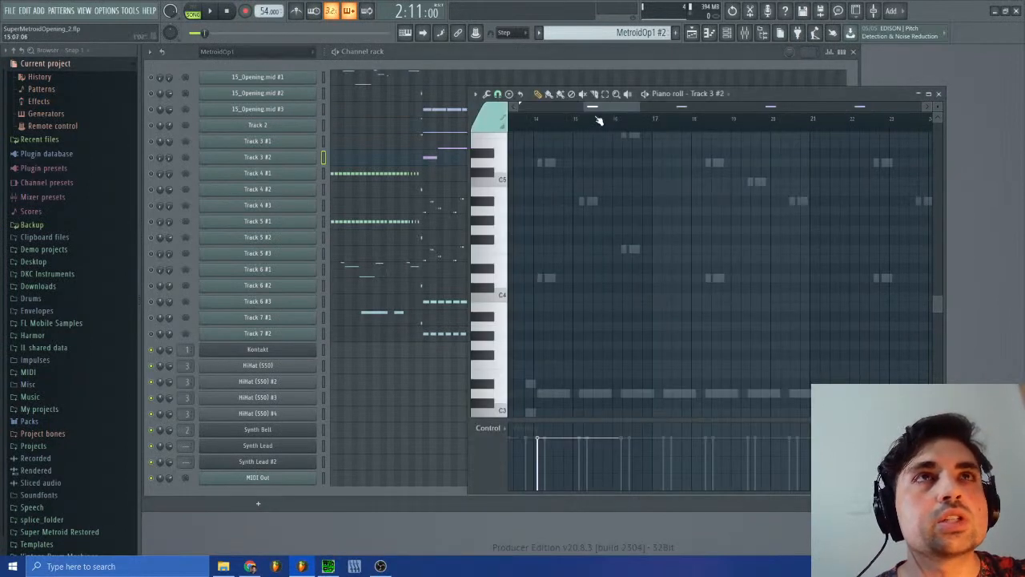
{"action": "scroll", "coordinate": [637, 253], "scroll_direction": "up", "scroll_amount": 10}
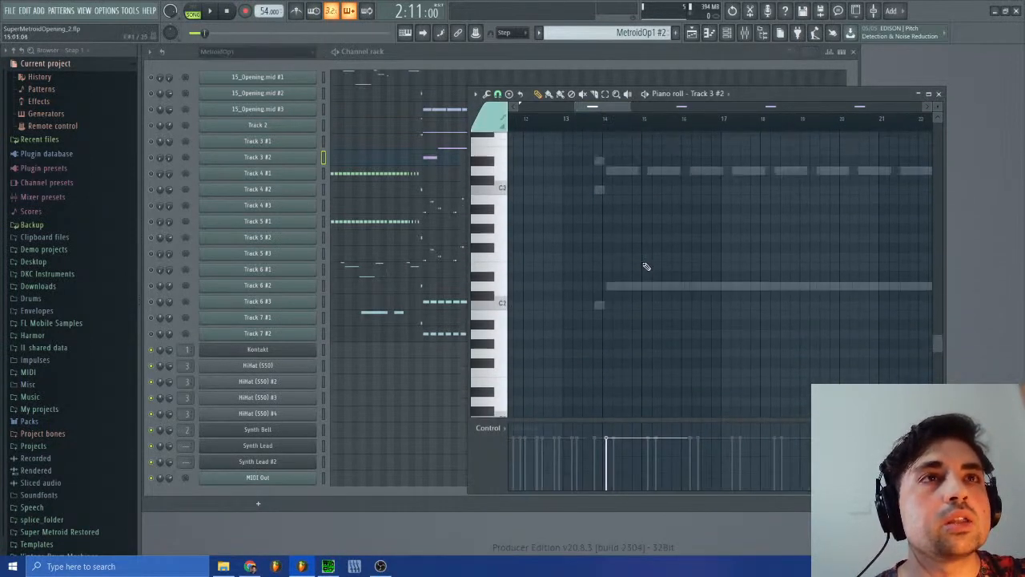
{"action": "scroll", "coordinate": [647, 264], "scroll_direction": "up", "scroll_amount": 2}
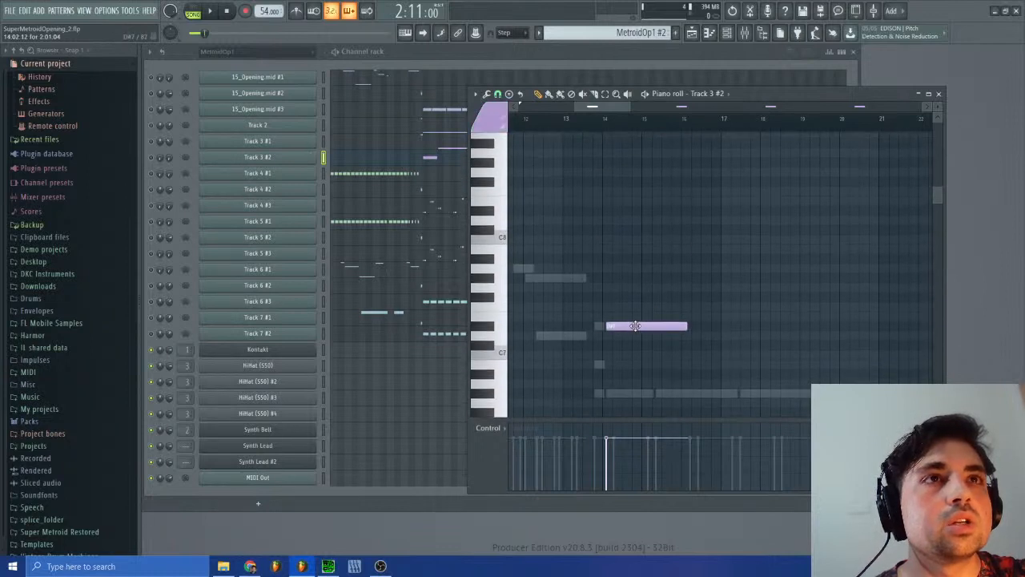
{"action": "left_click", "coordinate": [941, 94]}
Step: In the Whoosh FX pattern's HiHat (S50) #4 piano roll, audition the D#2 note at bar 2 and add a D#1 note at bar 3
{"action": "left_click", "coordinate": [663, 33]}
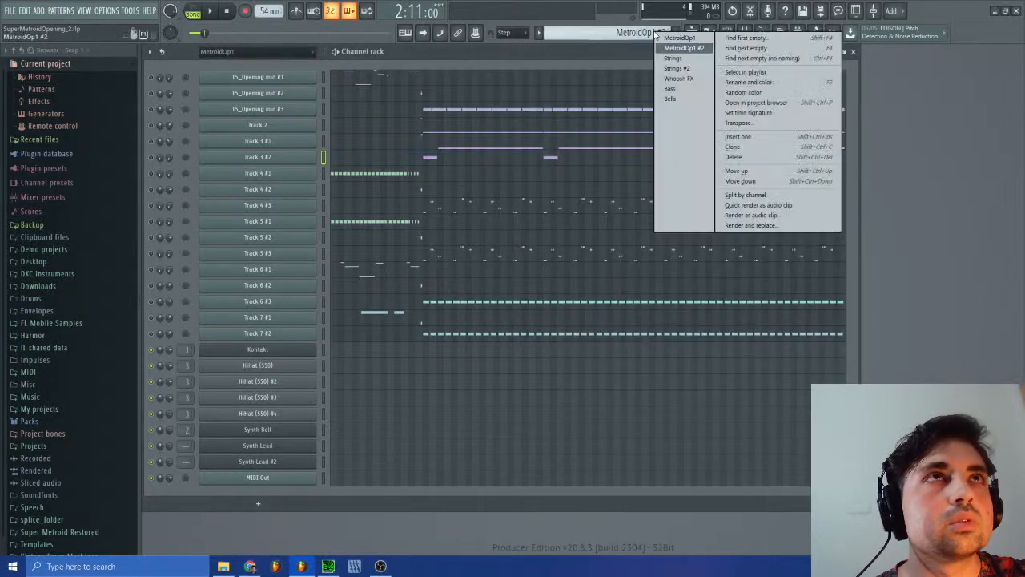
{"action": "left_click", "coordinate": [685, 78]}
{"action": "left_click", "coordinate": [505, 415]}
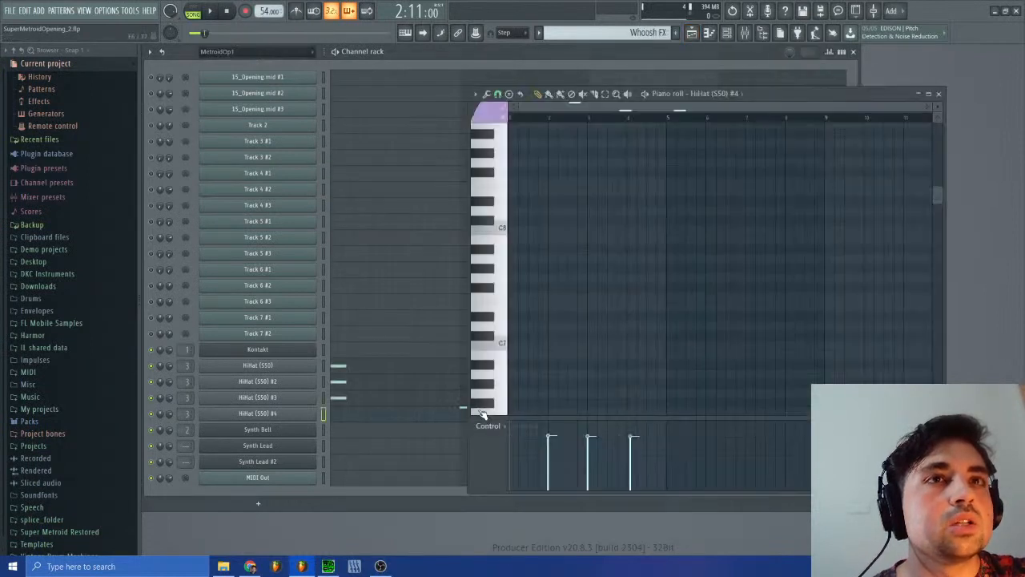
{"action": "scroll", "coordinate": [576, 298], "scroll_direction": "down", "scroll_amount": 12}
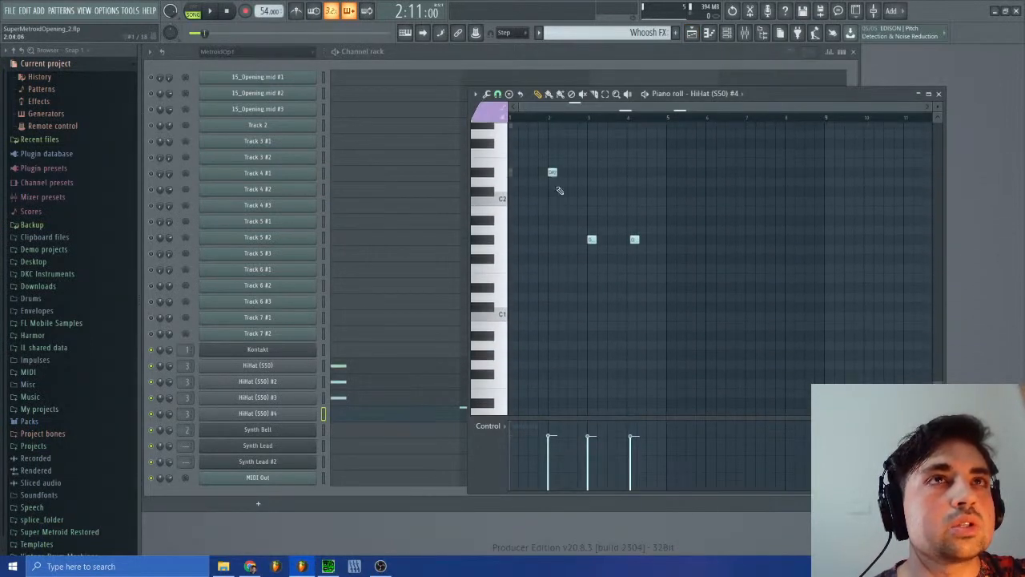
{"action": "left_click", "coordinate": [551, 171]}
{"action": "left_click", "coordinate": [553, 171]}
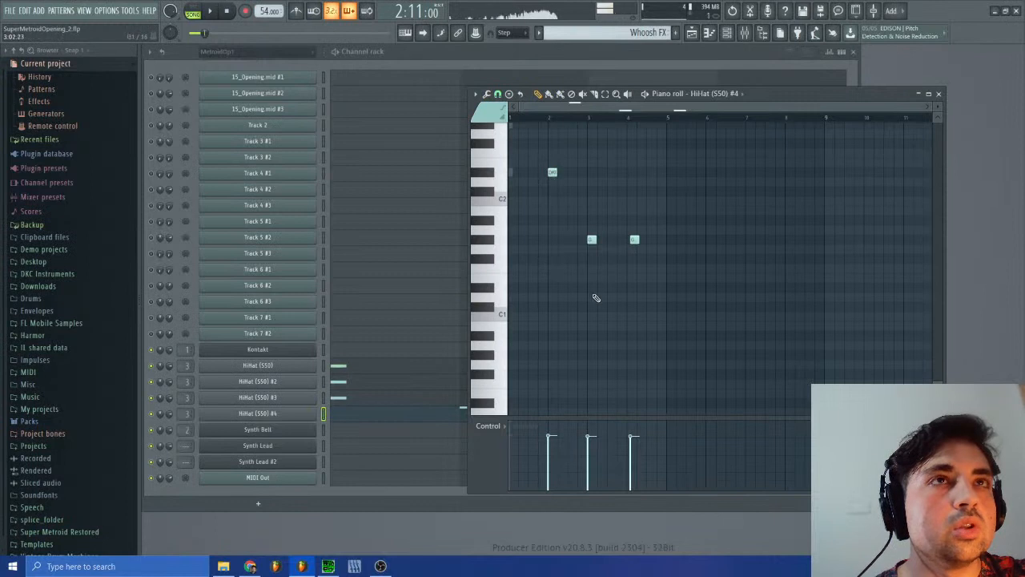
{"action": "left_click", "coordinate": [592, 288]}
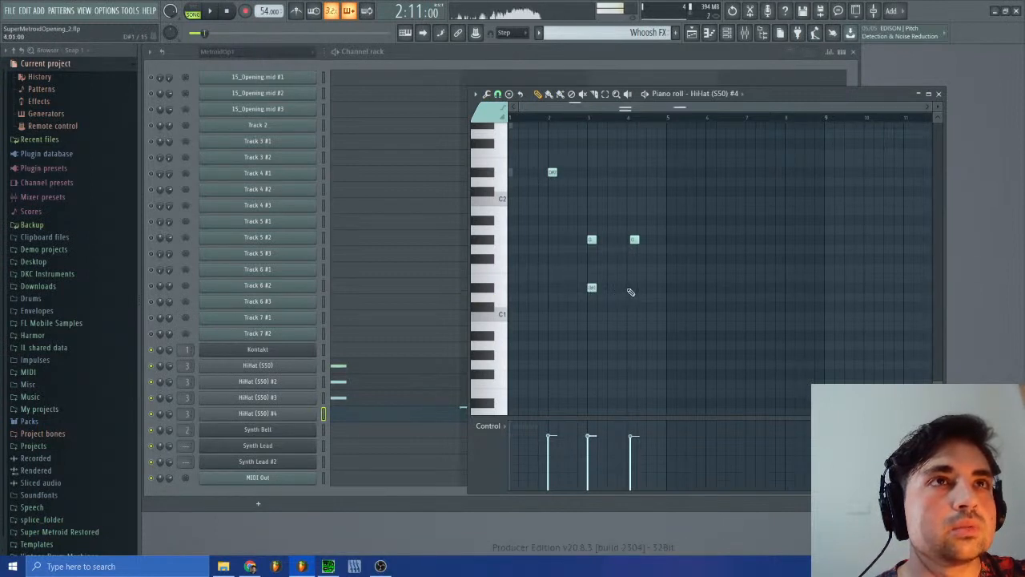
Step: Switch to SPCTool, resume sm-15.spc to hear the passage, and close the program, forcing it to quit
{"action": "left_click", "coordinate": [335, 567]}
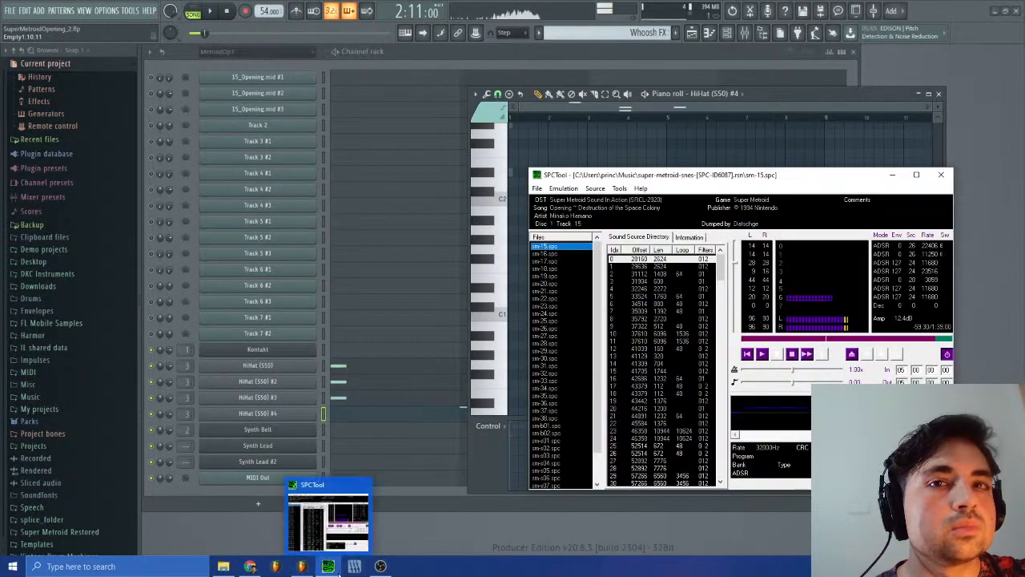
{"action": "left_click", "coordinate": [762, 353]}
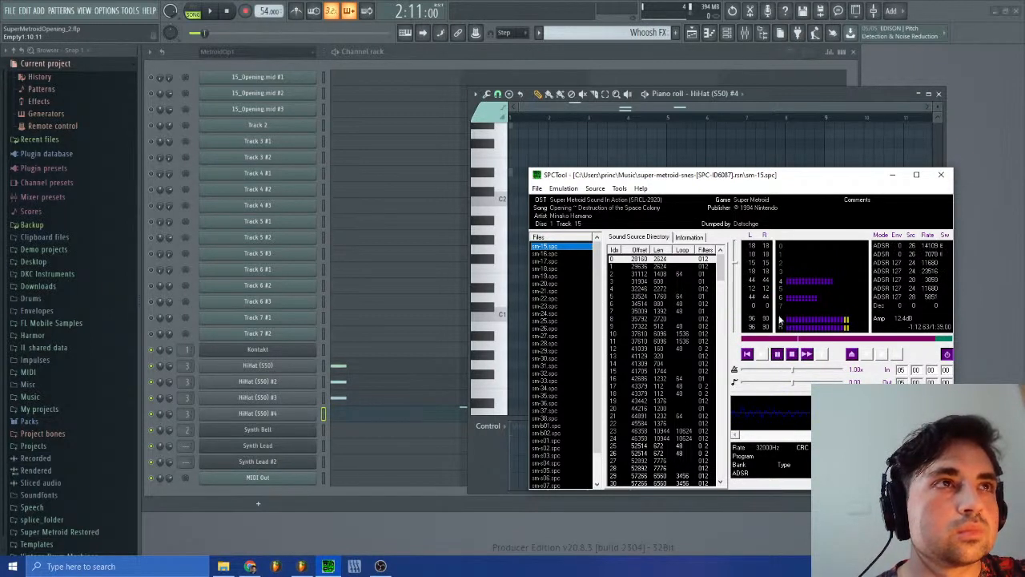
{"action": "left_click", "coordinate": [945, 177]}
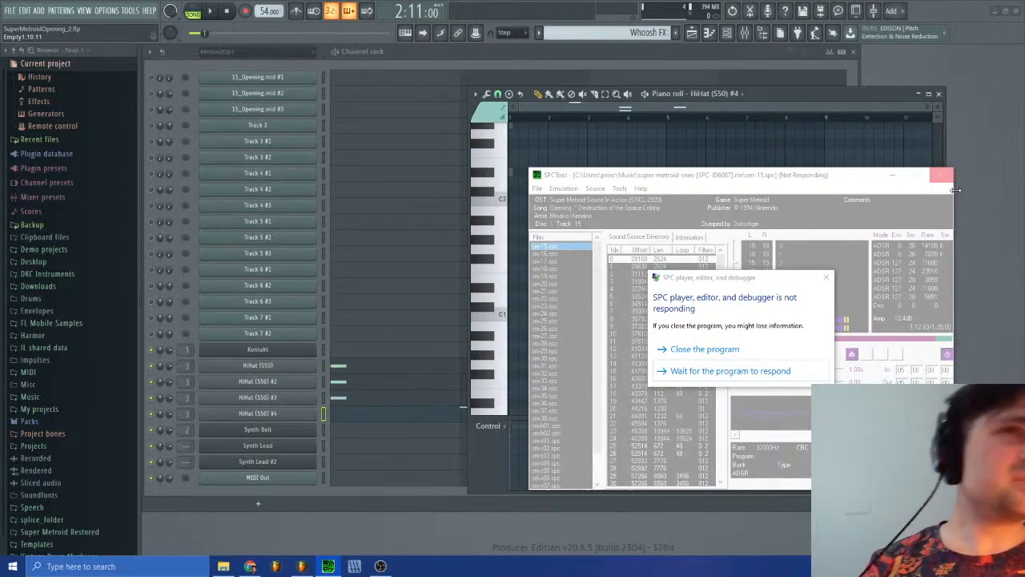
{"action": "left_click", "coordinate": [679, 351]}
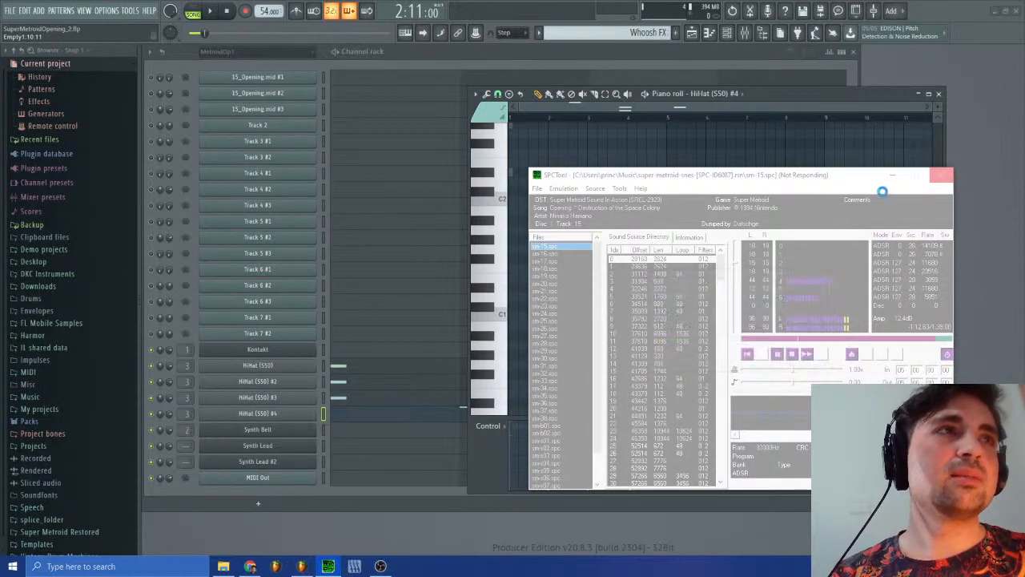
Step: Relaunch SPCTool and reload the Super Metroid SPC archive with sm-15.spc selected
{"action": "left_click", "coordinate": [328, 567]}
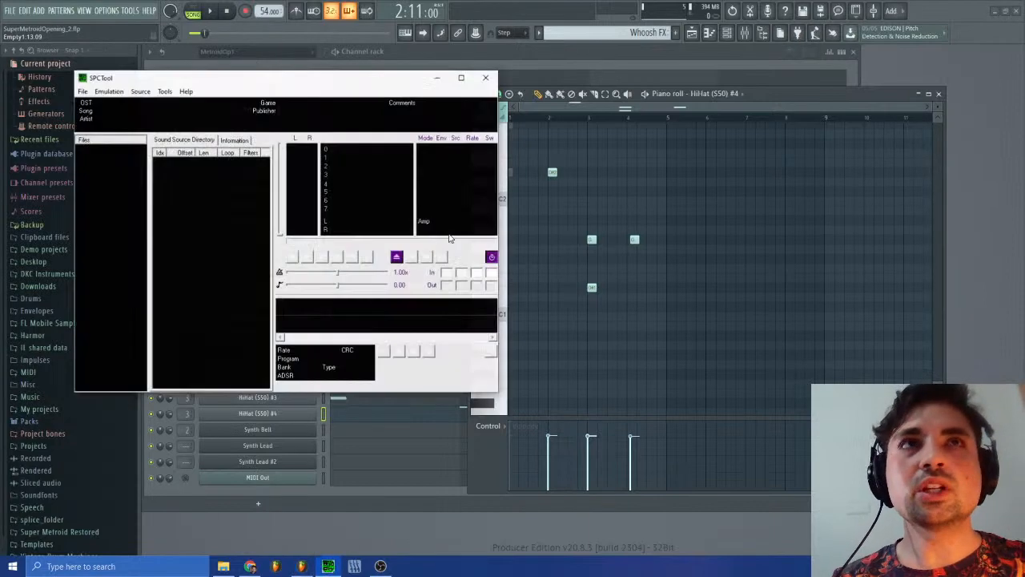
{"action": "left_click", "coordinate": [86, 90]}
{"action": "left_click", "coordinate": [164, 179]}
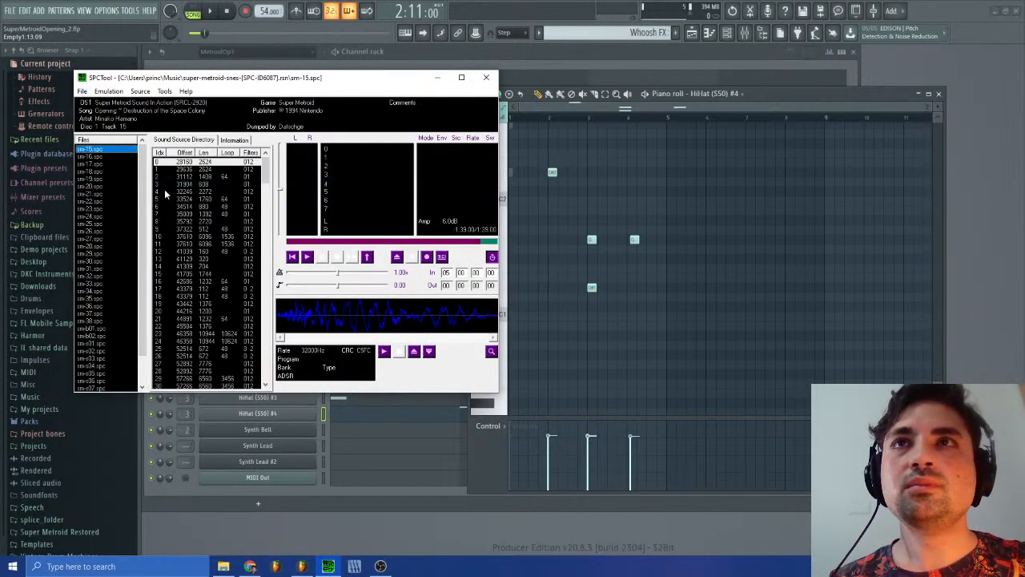
Step: Play sm-15.spc and listen to its opening and later passages, stopping and restarting playback
{"action": "left_click", "coordinate": [309, 258]}
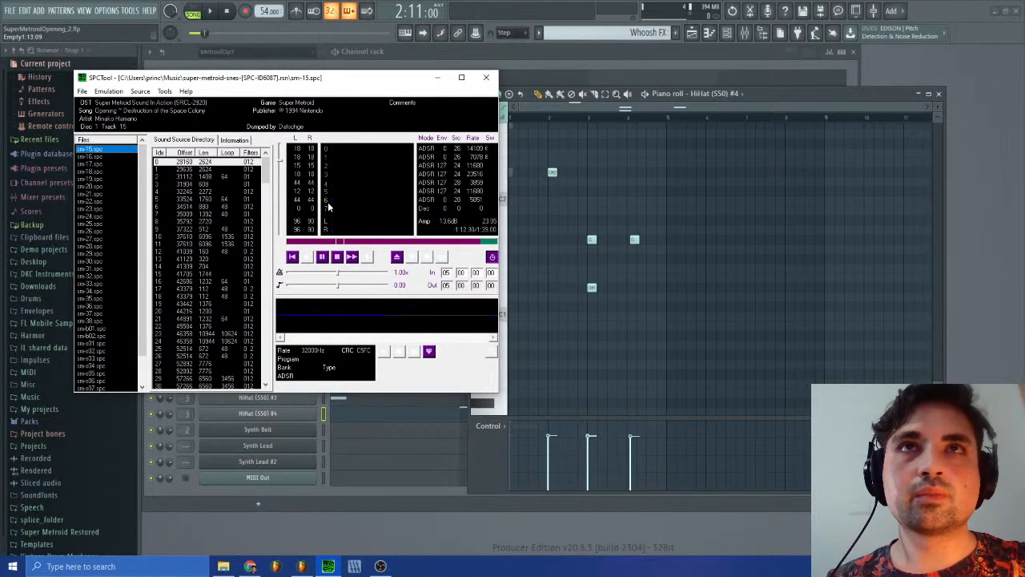
{"action": "left_click", "coordinate": [337, 258]}
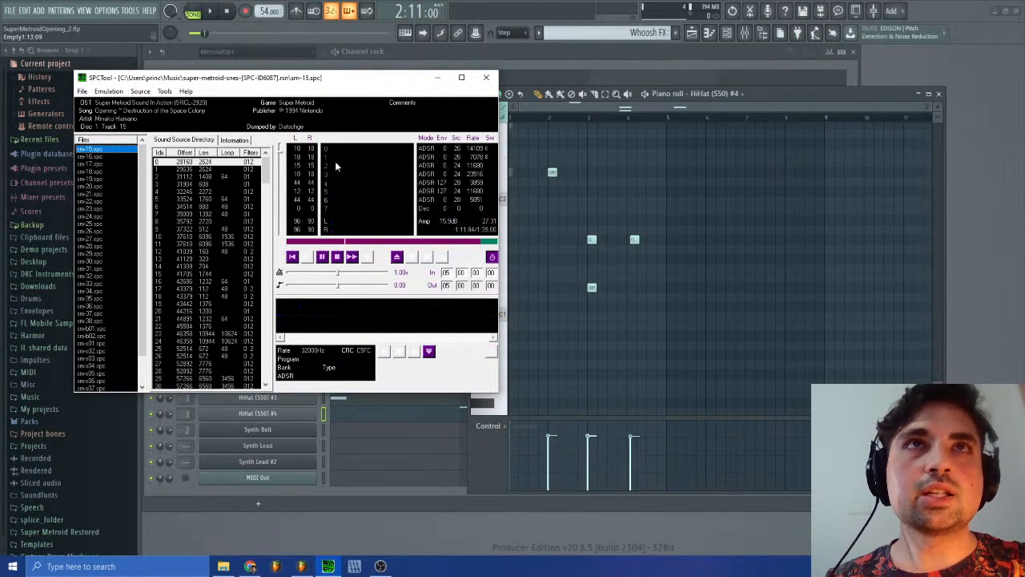
{"action": "left_click", "coordinate": [337, 257]}
{"action": "left_click", "coordinate": [307, 257]}
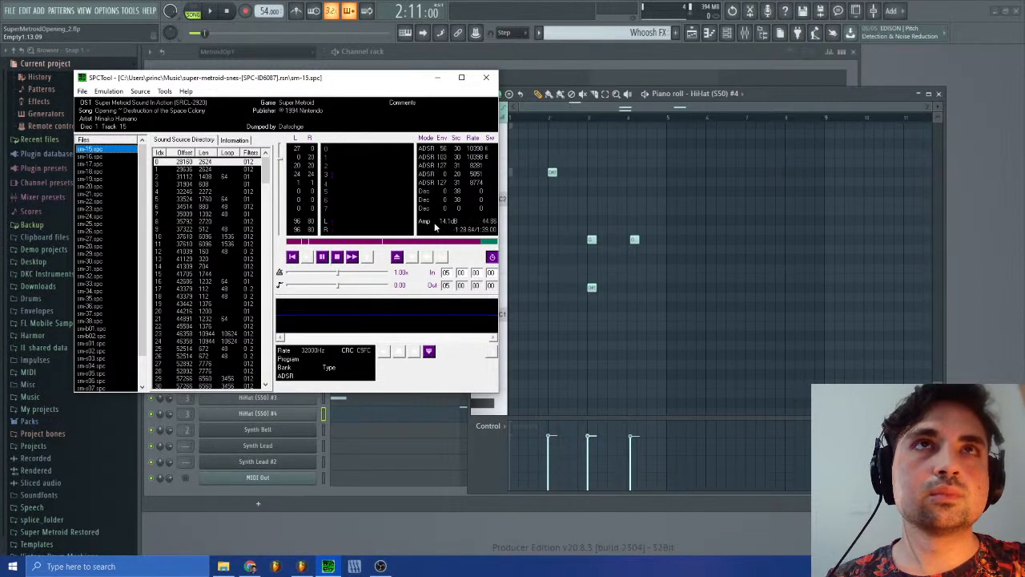
Step: In the HiHat (S50) #4 piano roll, audition the D#2 note at bar 2 and raise bar 3's D#1 note to D#2
{"action": "left_click", "coordinate": [542, 104]}
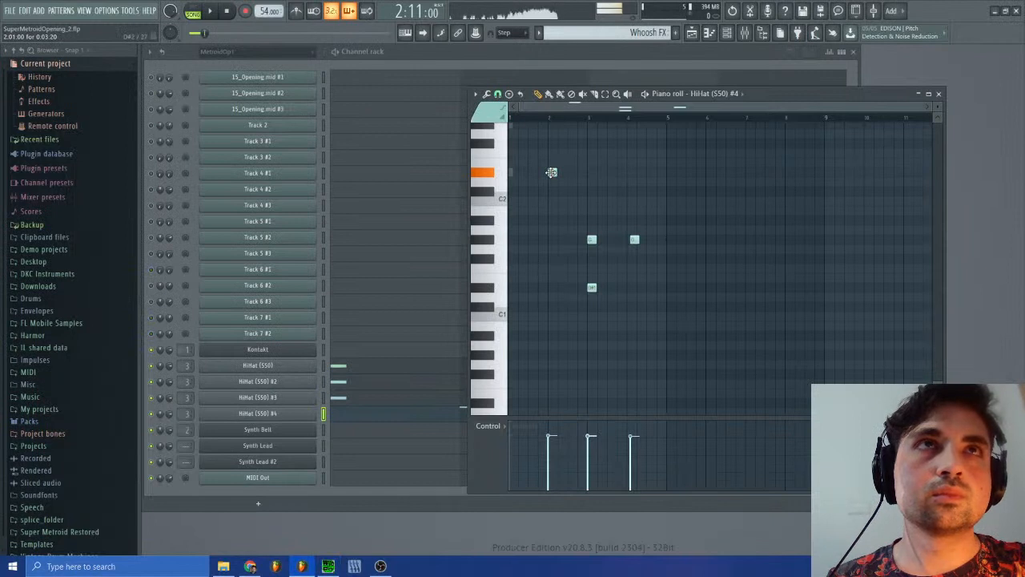
{"action": "left_click", "coordinate": [552, 173]}
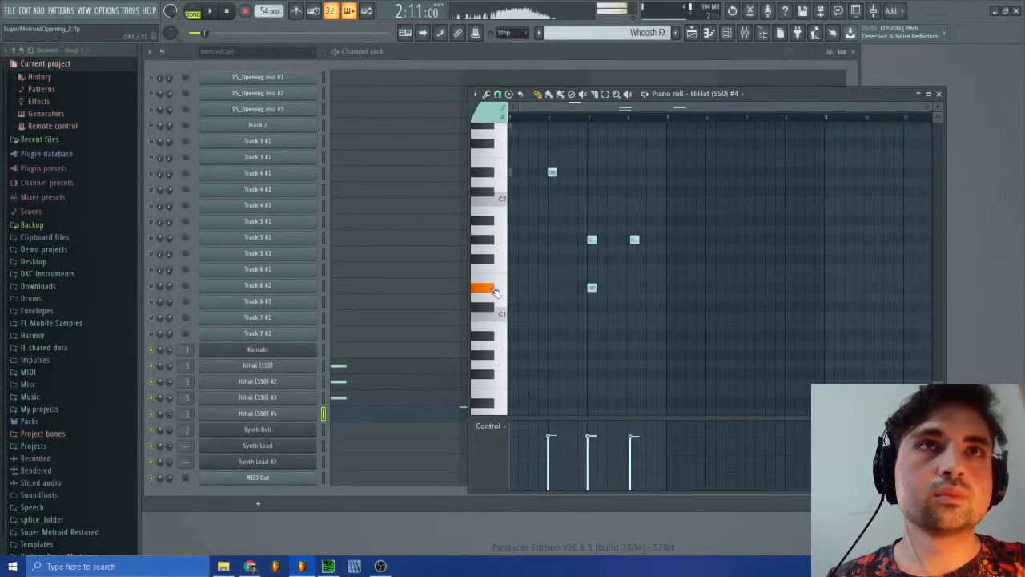
{"action": "left_click_drag", "start_coordinate": [592, 287], "coordinate": [593, 174]}
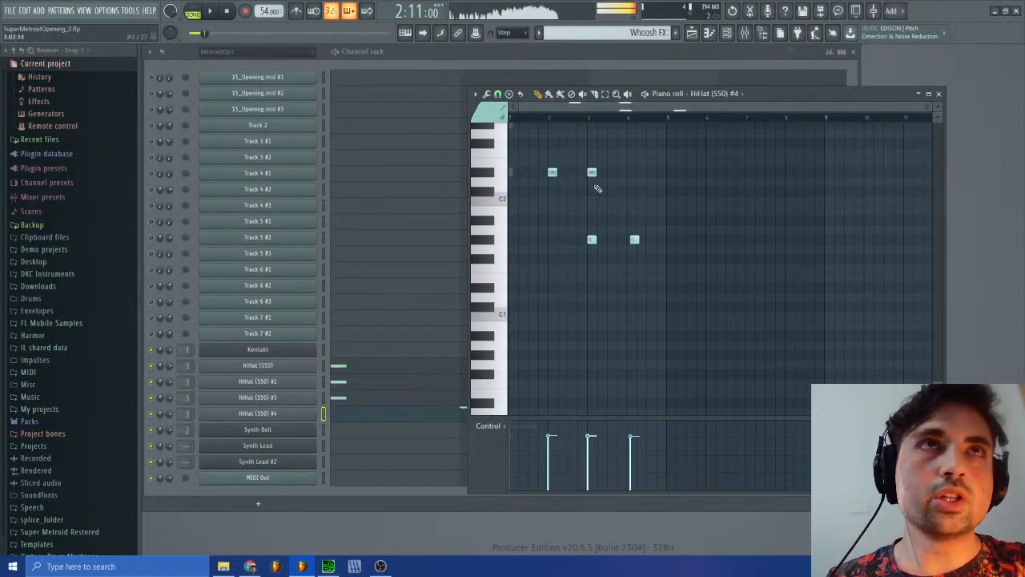
Step: Compare the sm-15.spc passage in SPCTool with the two bar 3 notes of HiHat (S50) #4 by auditioning each
{"action": "left_click", "coordinate": [328, 567]}
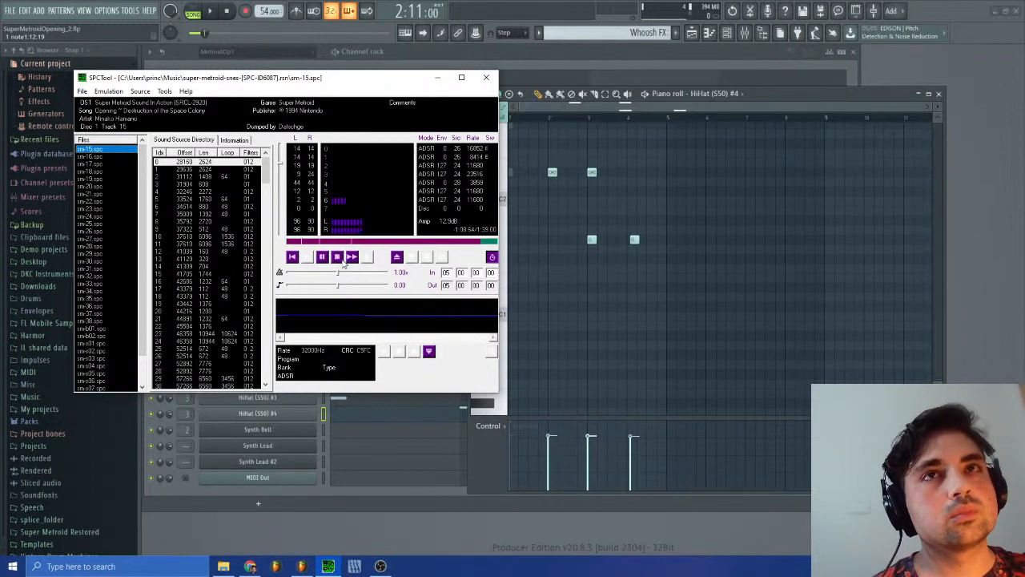
{"action": "left_click", "coordinate": [592, 241]}
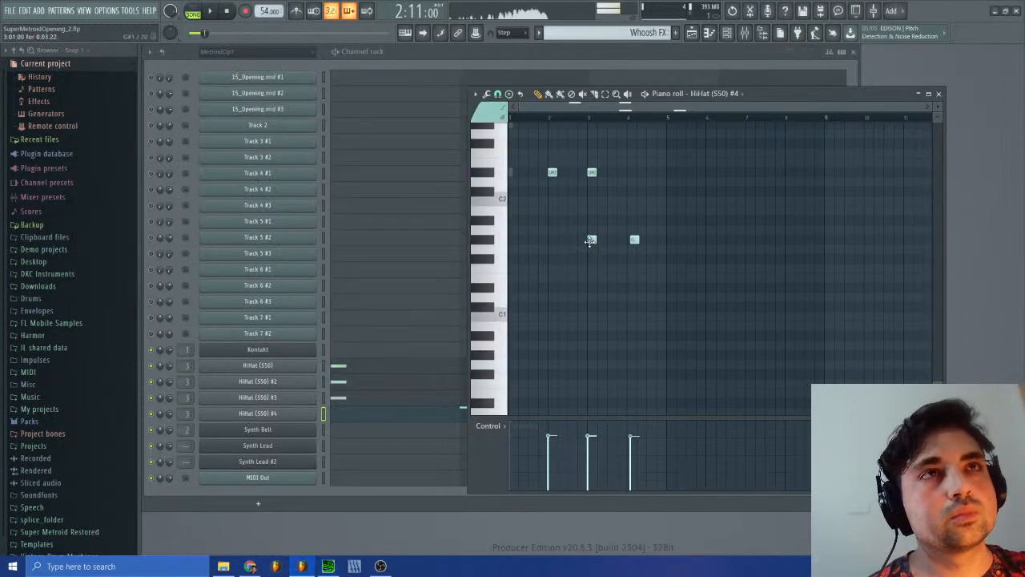
{"action": "left_click", "coordinate": [591, 172]}
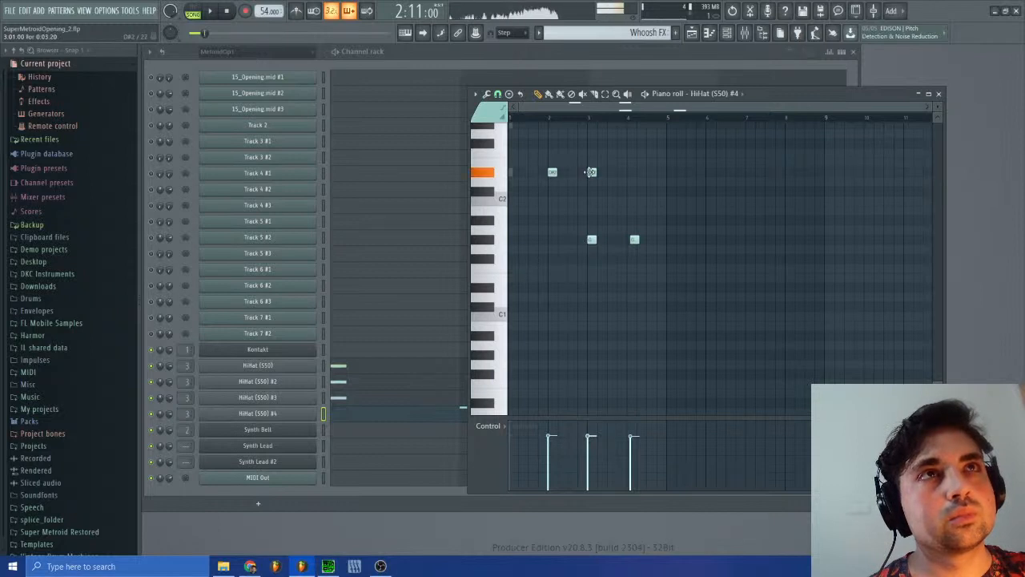
{"action": "left_click", "coordinate": [328, 567]}
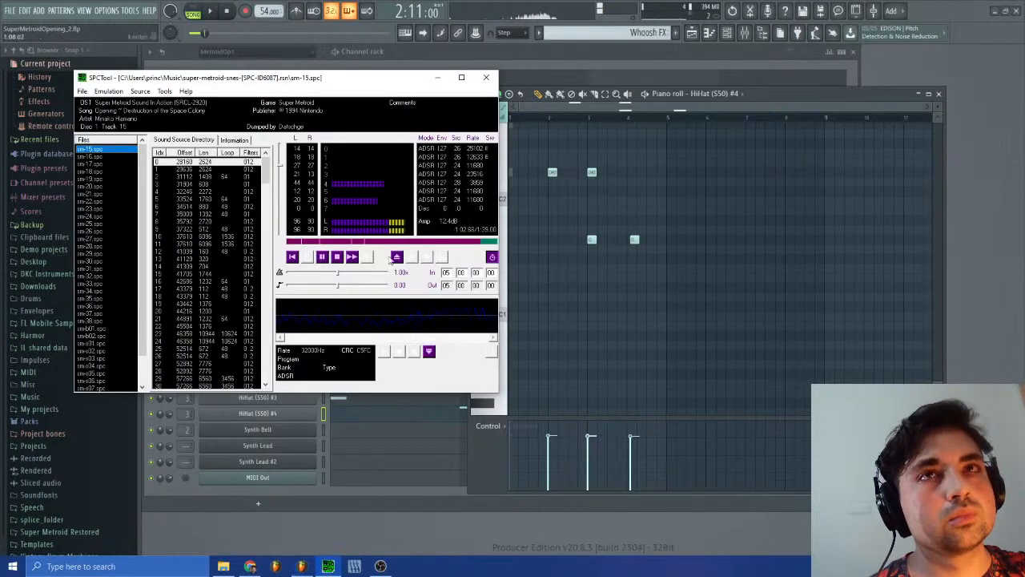
{"action": "left_click", "coordinate": [337, 257]}
{"action": "left_click", "coordinate": [350, 257]}
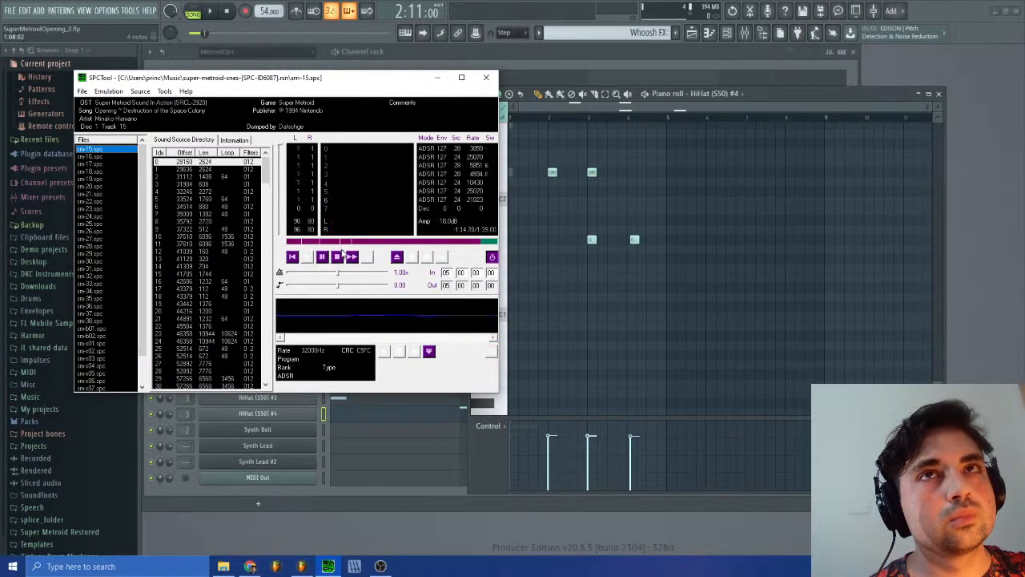
{"action": "left_click", "coordinate": [591, 172]}
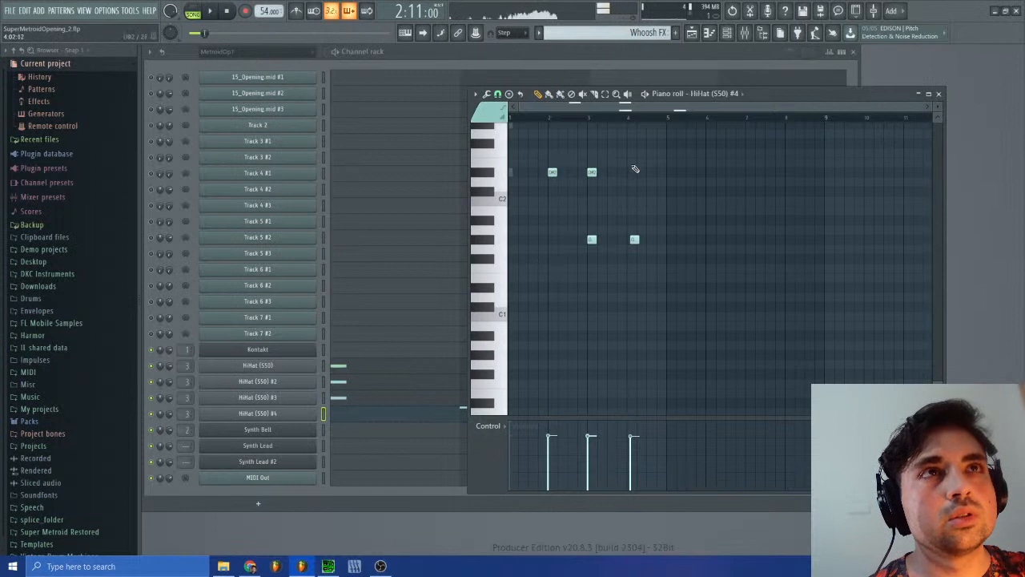
Step: Open the playlist, listen to the arrangement from about bar 6, and stop playback
{"action": "left_click", "coordinate": [692, 33]}
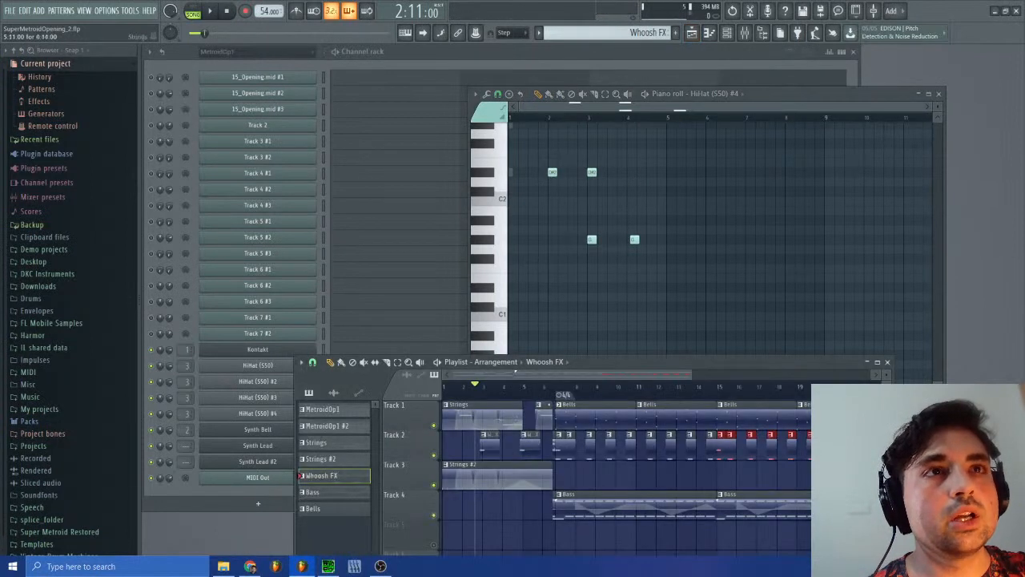
{"action": "left_click", "coordinate": [558, 392]}
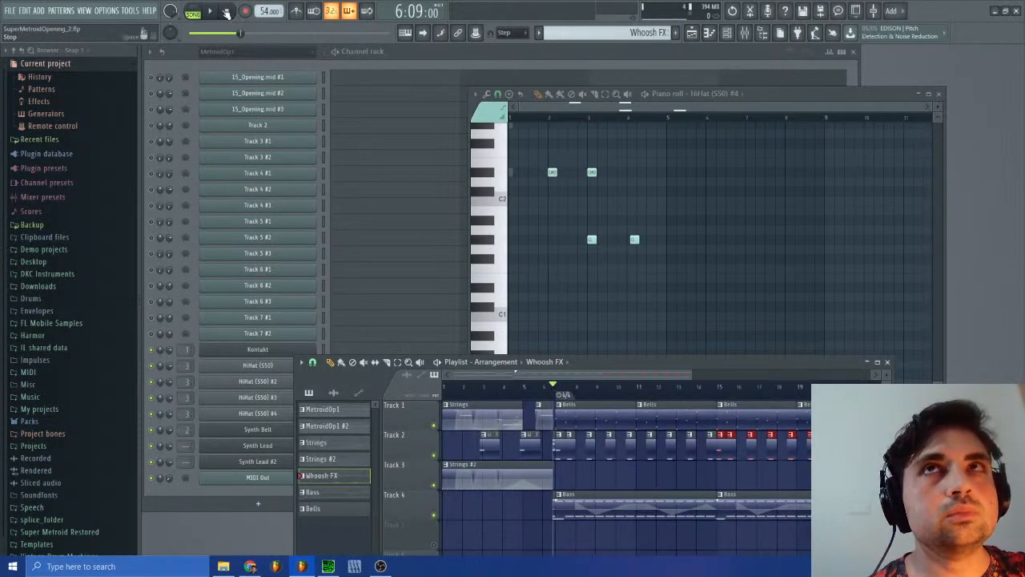
{"action": "left_click", "coordinate": [193, 13]}
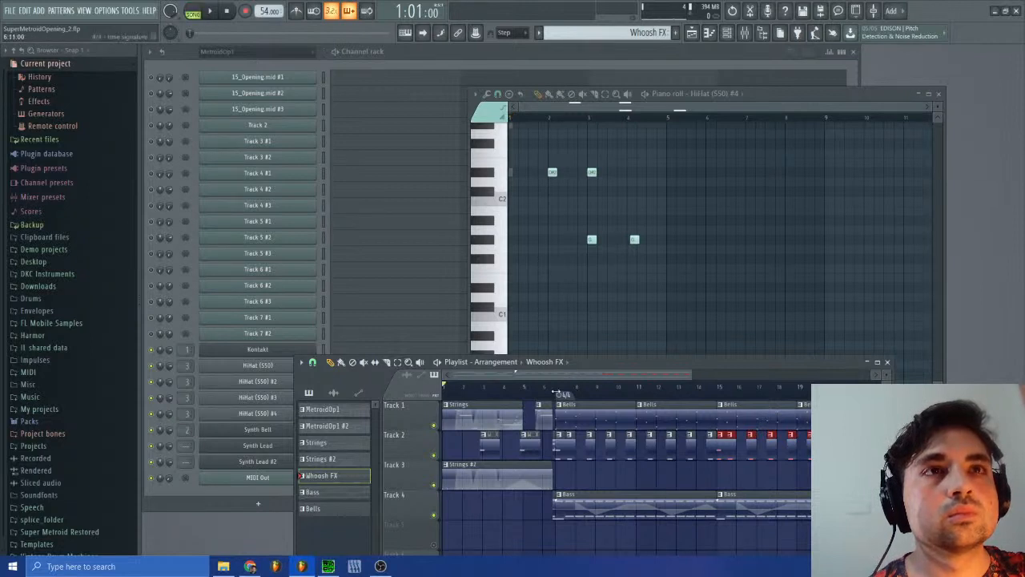
Step: Play the arrangement from about bar 7 and check the volume envelope of HiHat (S50) #3 while listening
{"action": "key", "text": "l"}
{"action": "key", "text": "space"}
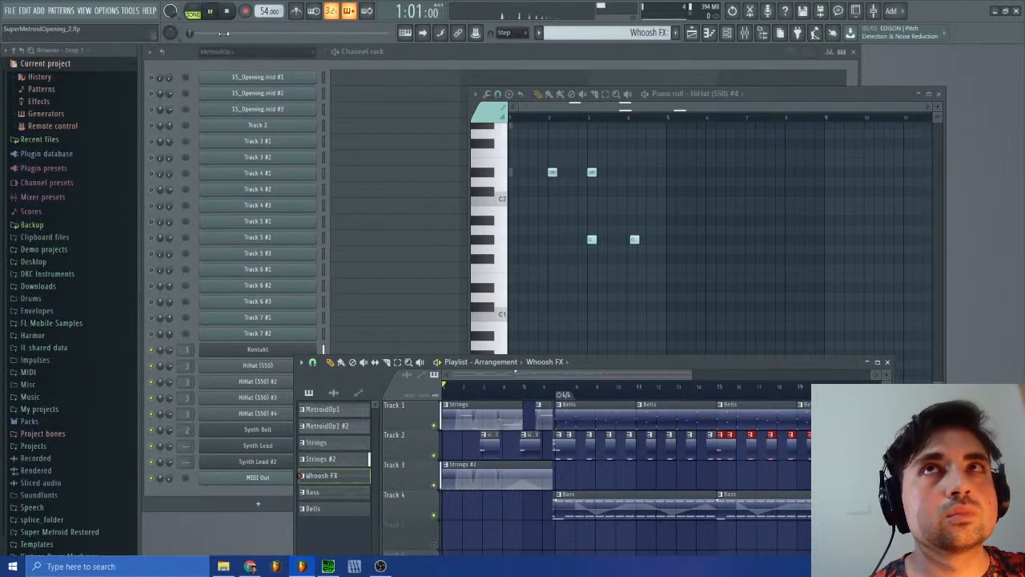
{"action": "left_click", "coordinate": [563, 395]}
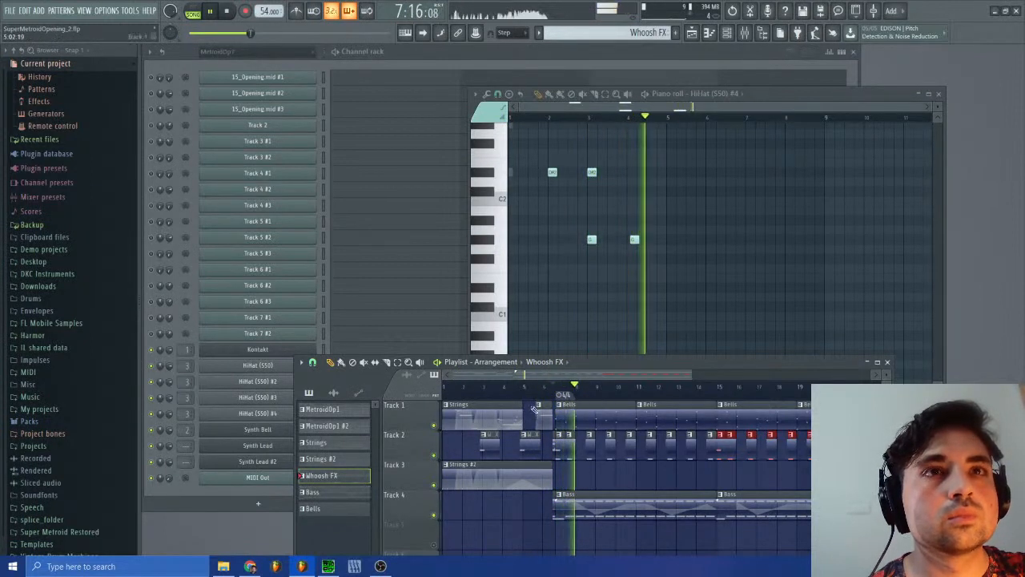
{"action": "left_click", "coordinate": [271, 398]}
{"action": "left_click", "coordinate": [280, 215]}
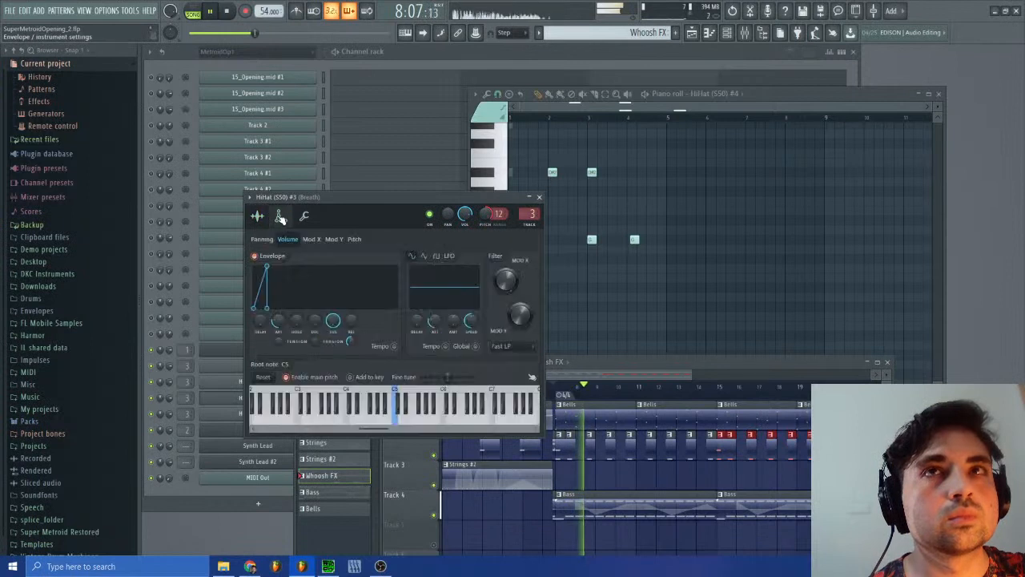
{"action": "left_click", "coordinate": [540, 197]}
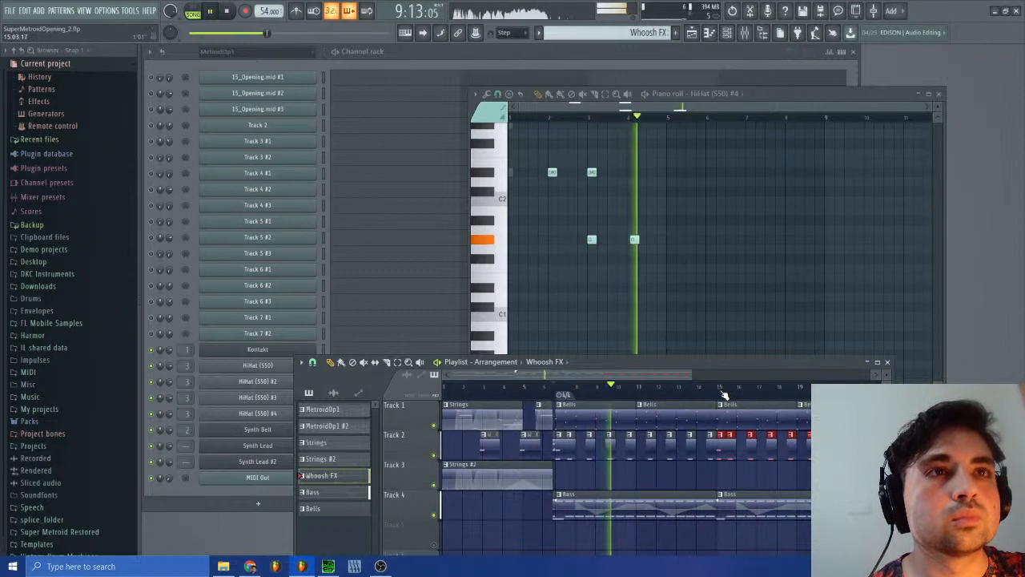
Step: Replay the arrangement from about bar 7, close the playlist and piano roll, and stop playback
{"action": "left_click", "coordinate": [560, 392]}
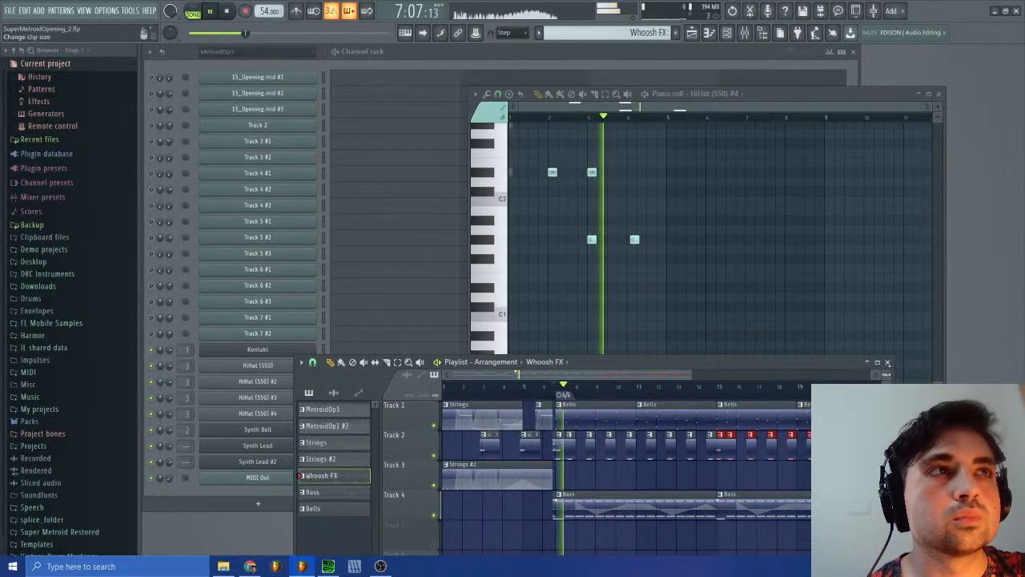
{"action": "left_click", "coordinate": [888, 363]}
{"action": "left_click", "coordinate": [939, 94]}
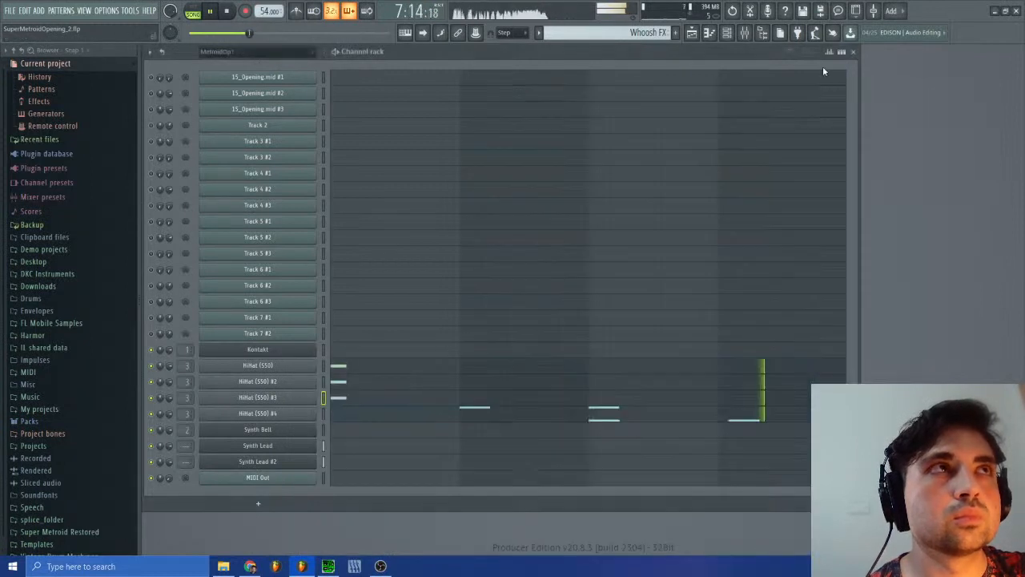
{"action": "left_click", "coordinate": [227, 11]}
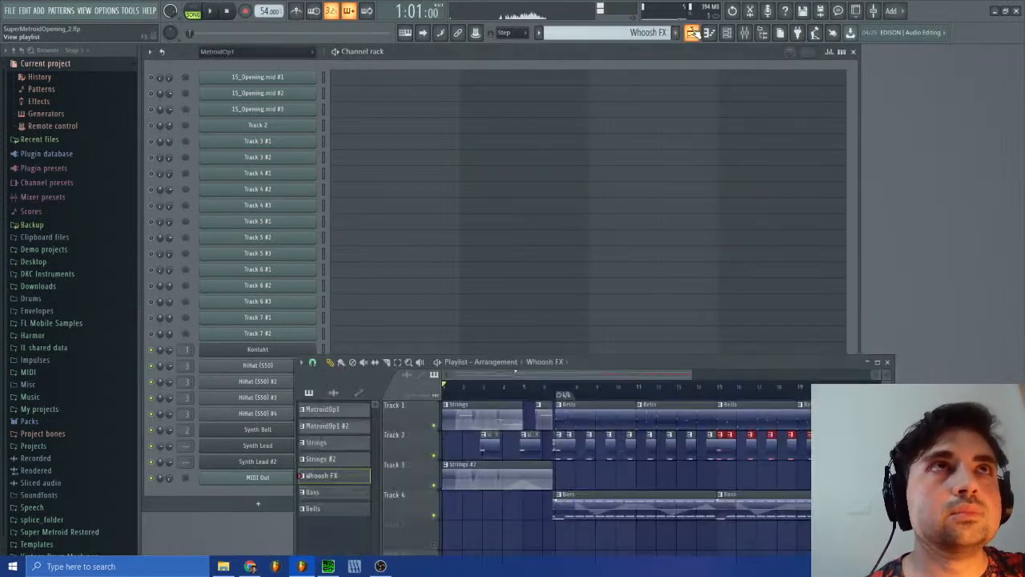
{"action": "left_click", "coordinate": [692, 32]}
{"action": "left_click", "coordinate": [692, 32]}
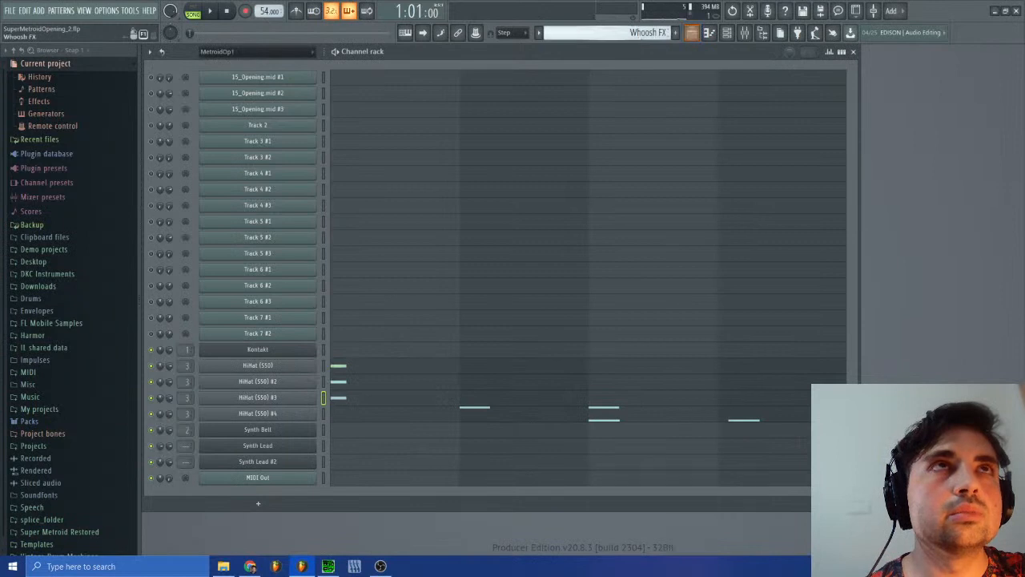
Step: Switch to the MetroidOp1 #2 pattern and compare the Track 2 and Track 3 #1 notes around bars 13 and 14
{"action": "left_click", "coordinate": [665, 32]}
{"action": "left_click", "coordinate": [669, 53]}
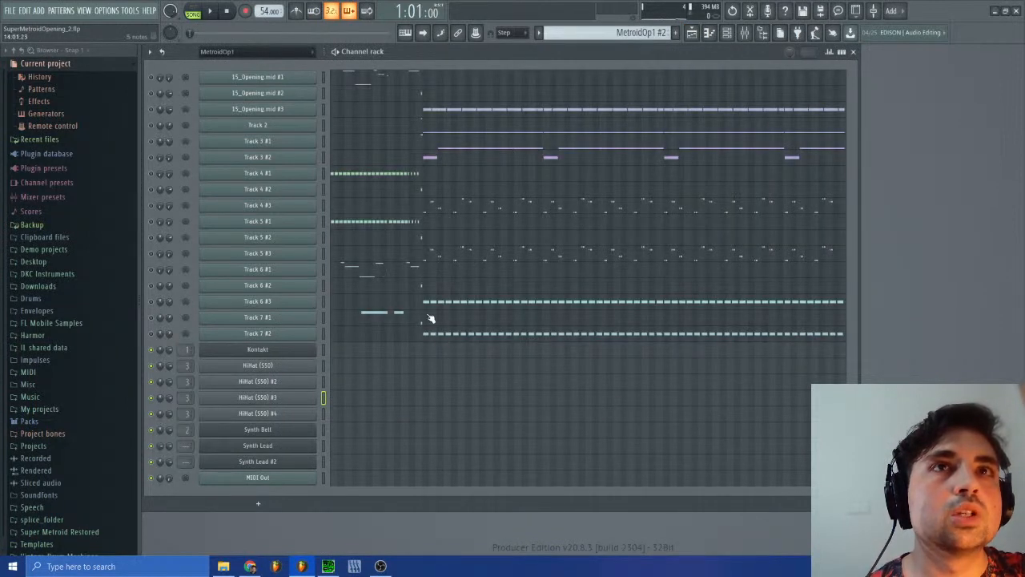
{"action": "left_click", "coordinate": [429, 131]}
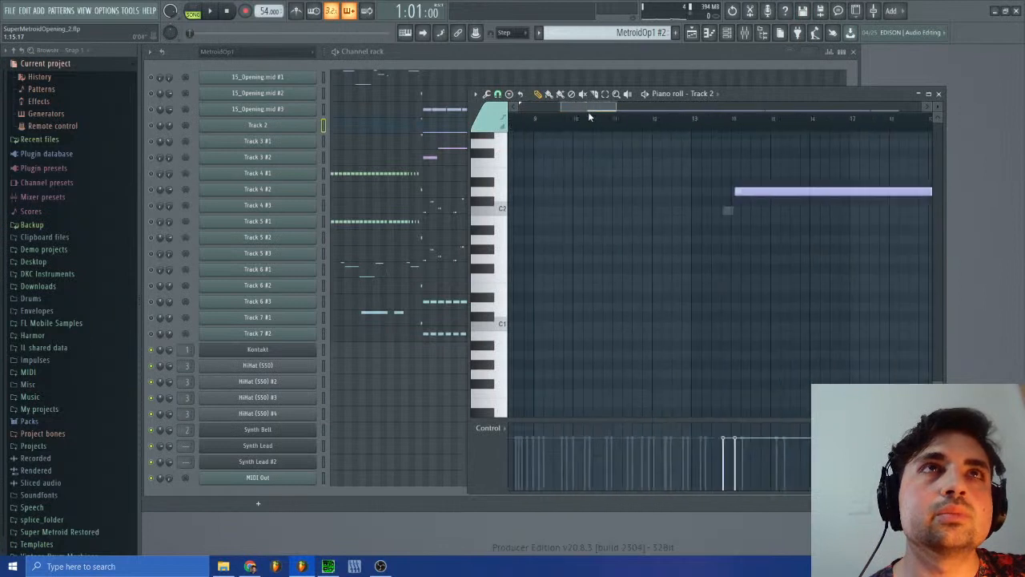
{"action": "scroll", "coordinate": [664, 232], "scroll_direction": "up", "scroll_amount": 3}
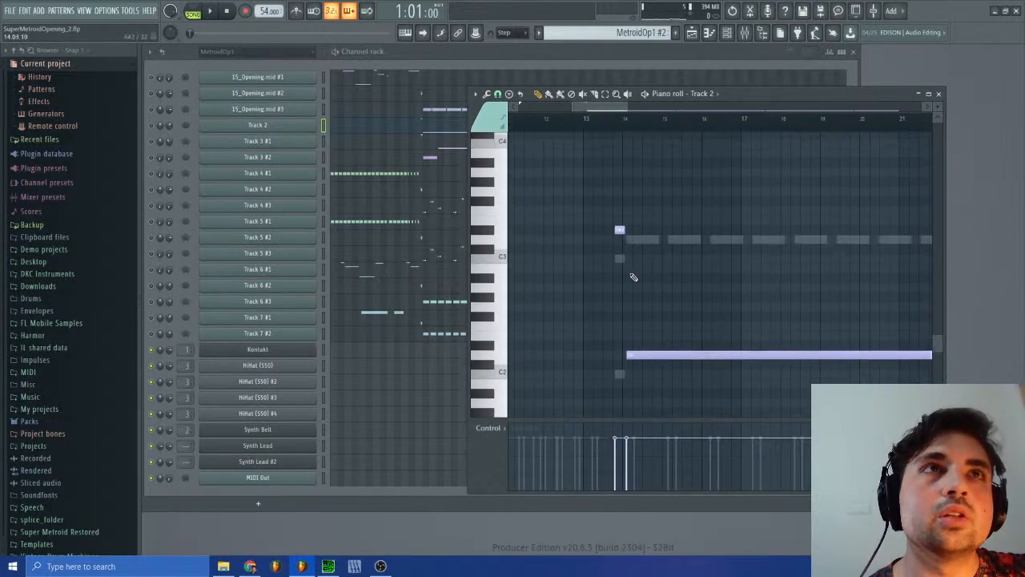
{"action": "left_click", "coordinate": [427, 147]}
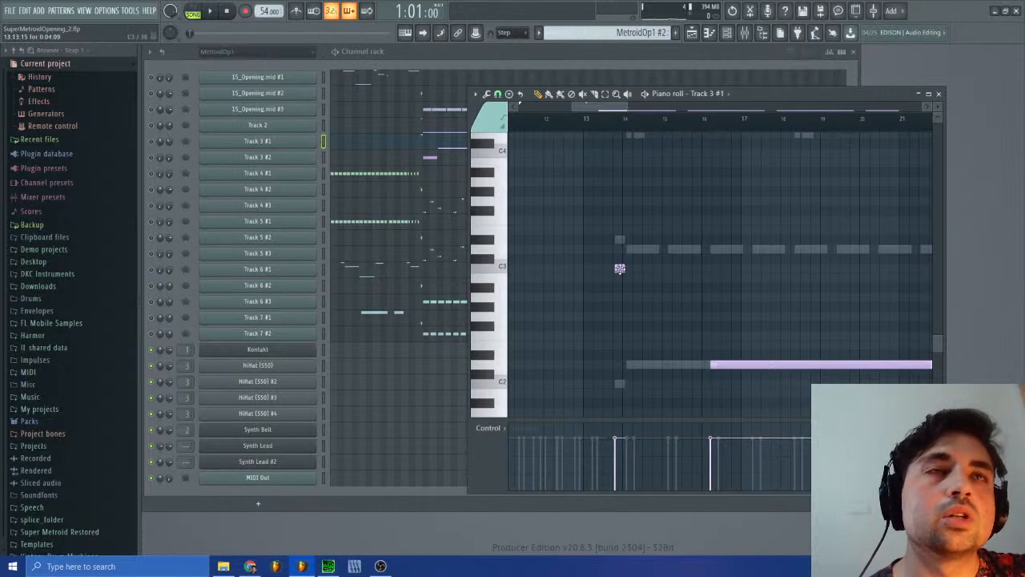
{"action": "left_click", "coordinate": [414, 129]}
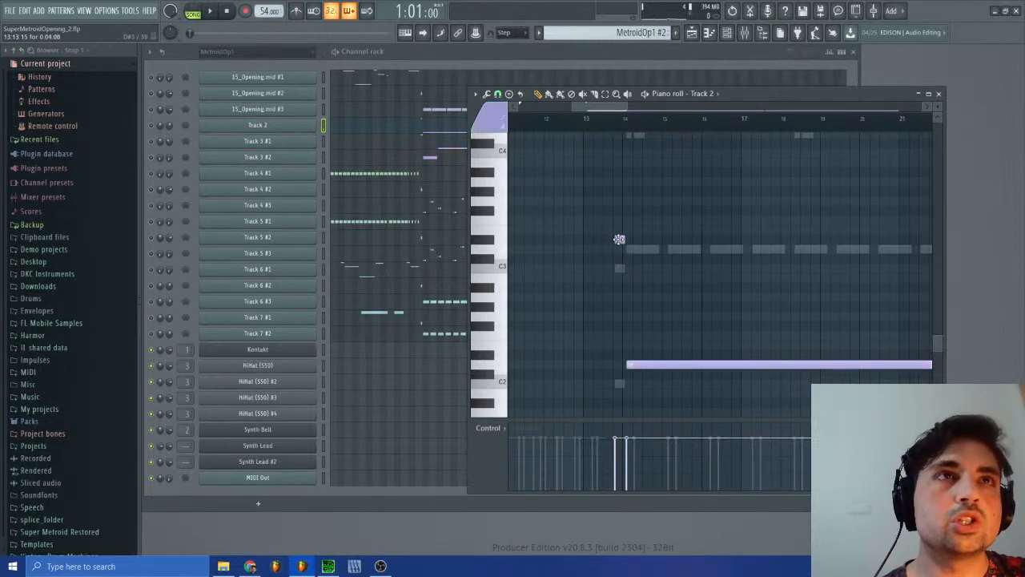
Step: Examine Track 2's channel pitch events around bar 14 in the event editor, then close the editor
{"action": "left_click", "coordinate": [272, 130]}
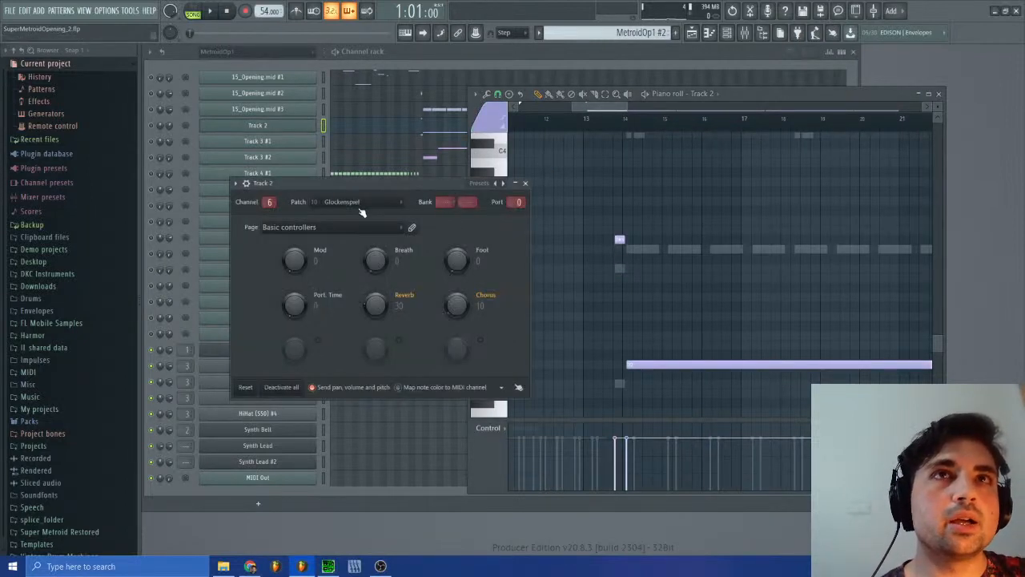
{"action": "left_click", "coordinate": [247, 184]}
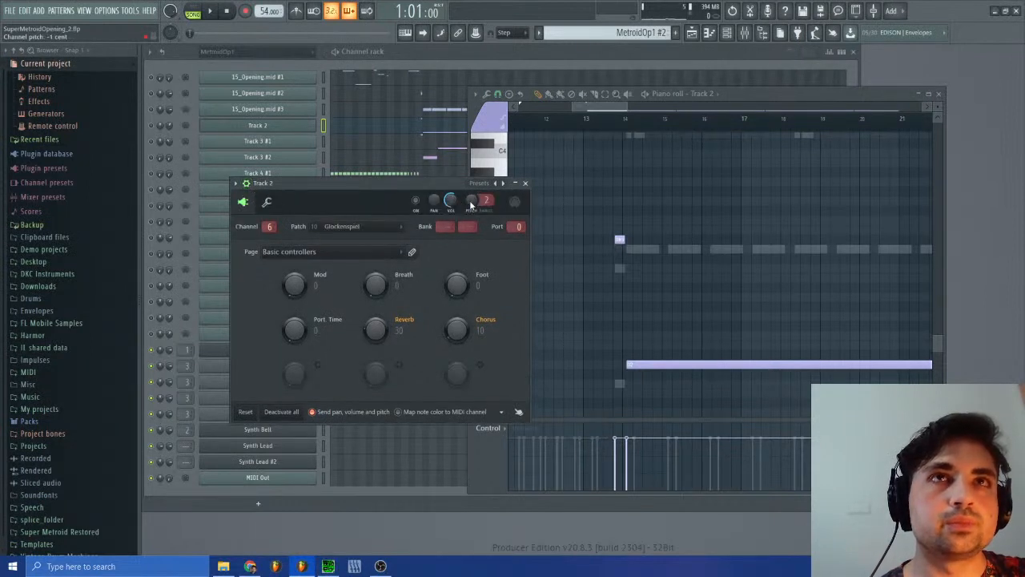
{"action": "right_click", "coordinate": [472, 200]}
{"action": "left_click", "coordinate": [547, 253]}
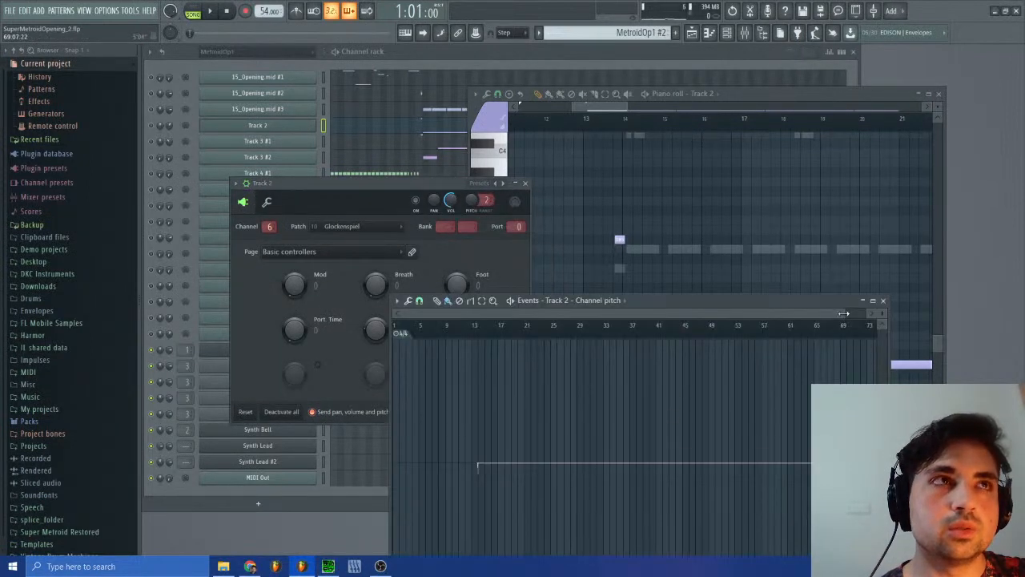
{"action": "left_click_drag", "start_coordinate": [843, 313], "coordinate": [499, 312]}
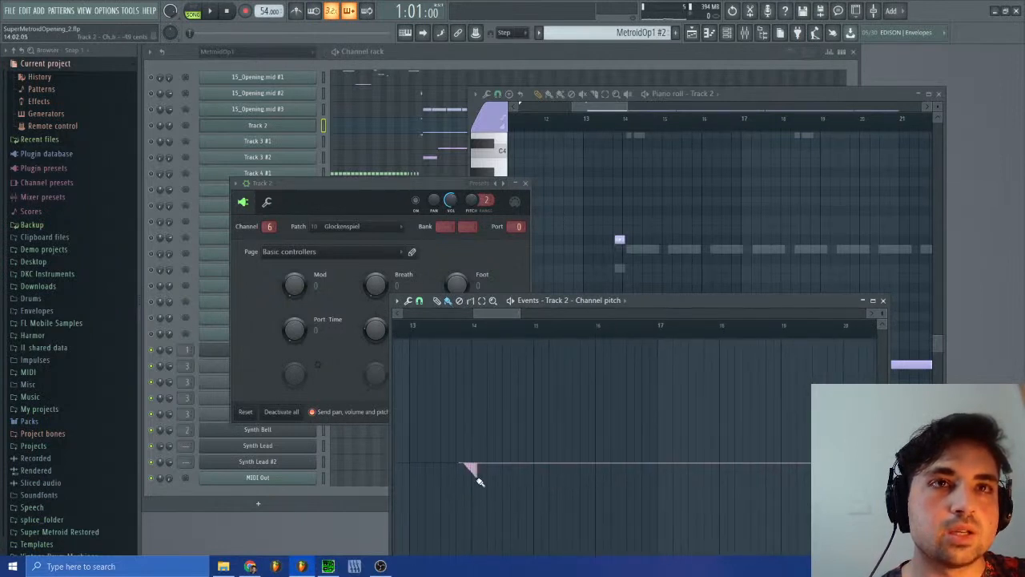
{"action": "left_click_drag", "start_coordinate": [882, 313], "coordinate": [883, 322]}
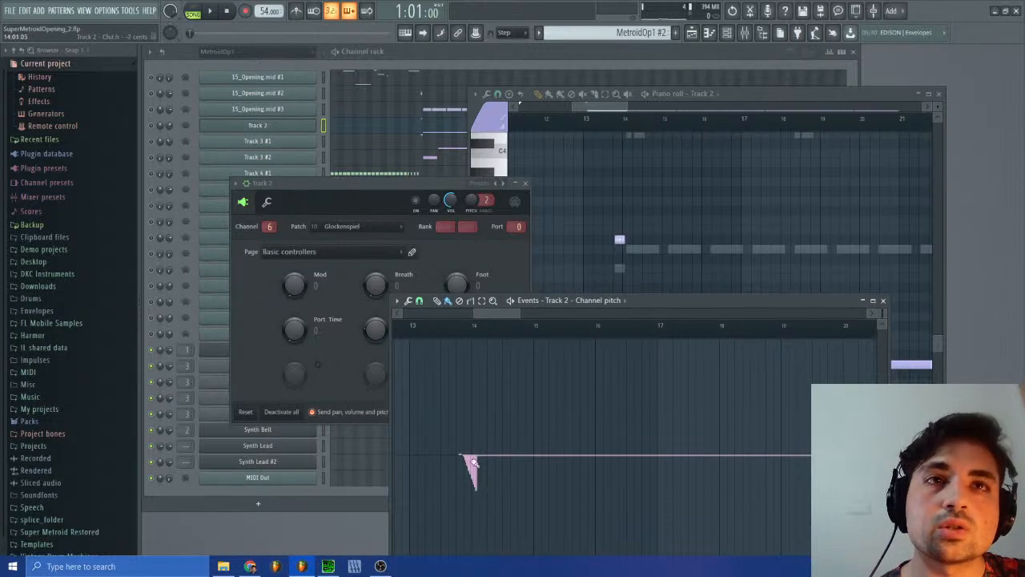
{"action": "left_click", "coordinate": [883, 301]}
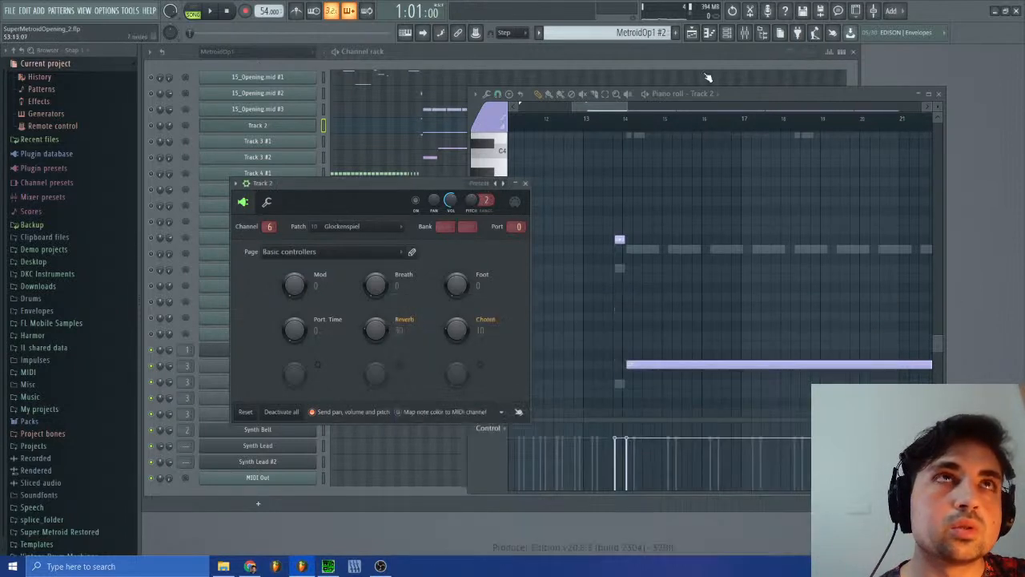
Step: Switch to the Bass pattern and close the Track 2 piano roll and channel settings
{"action": "left_click", "coordinate": [641, 32]}
{"action": "left_click", "coordinate": [649, 95]}
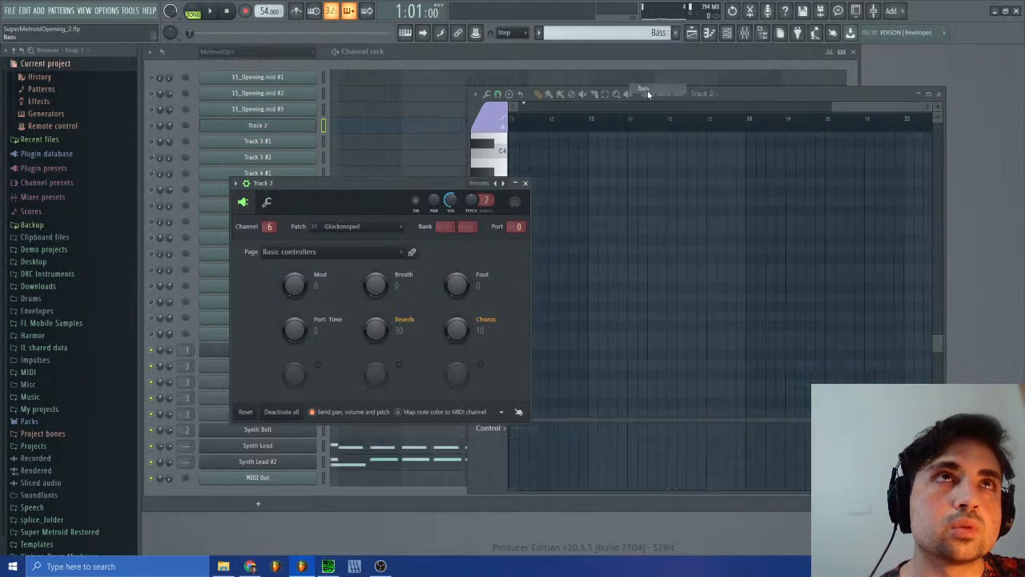
{"action": "left_click", "coordinate": [939, 94]}
{"action": "left_click", "coordinate": [526, 184]}
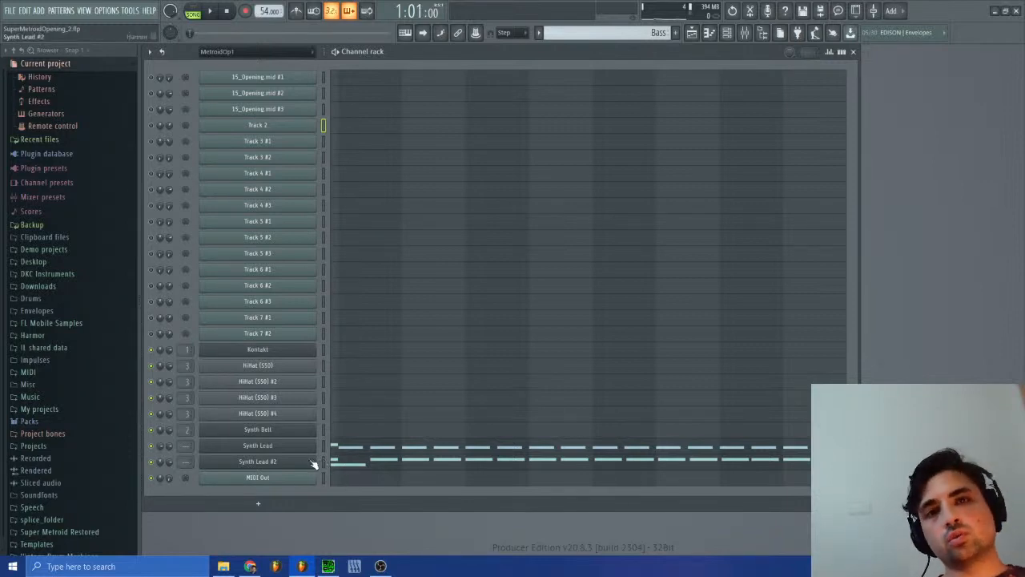
{"action": "right_click", "coordinate": [313, 462]}
{"action": "left_click", "coordinate": [346, 495]}
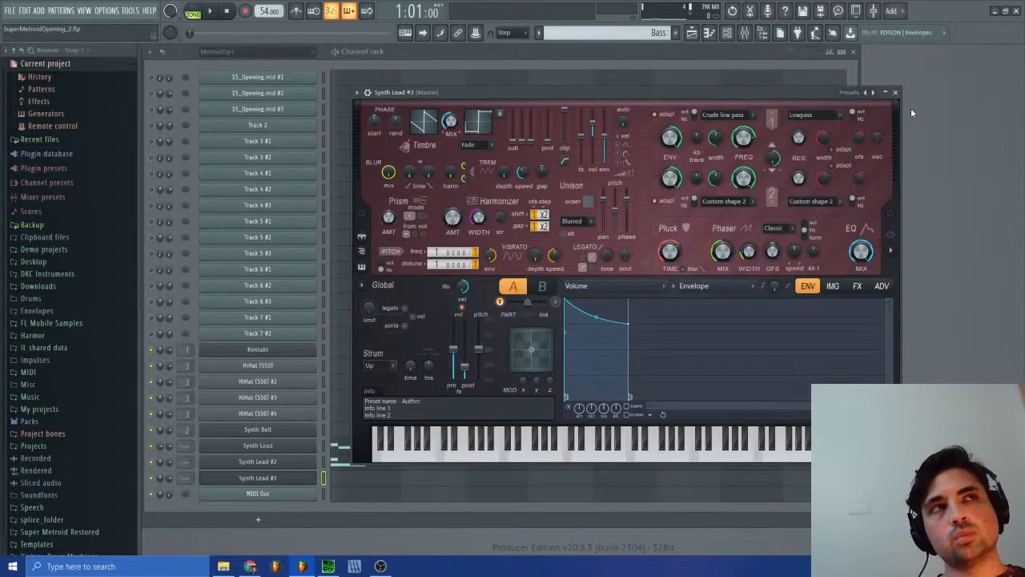
{"action": "left_click", "coordinate": [896, 93]}
{"action": "right_click", "coordinate": [312, 477]}
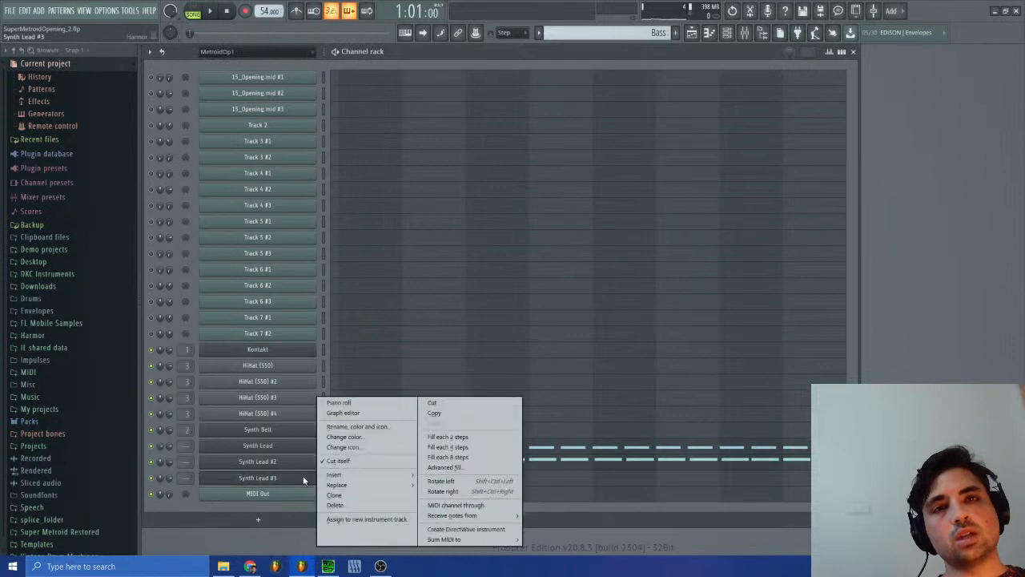
{"action": "left_click", "coordinate": [350, 501]}
{"action": "left_click", "coordinate": [566, 320]}
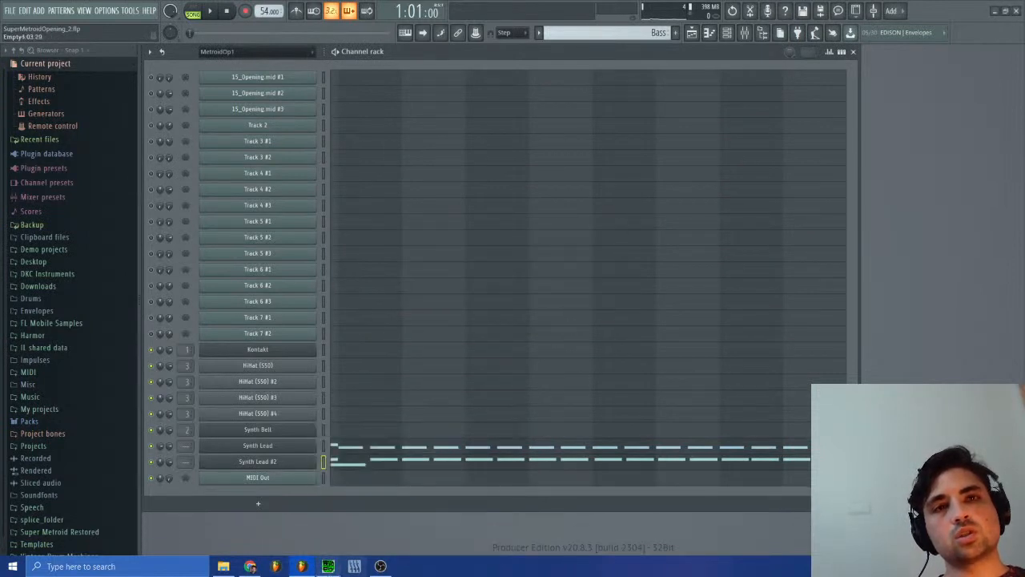
Step: Switch to SPCTool and play sm-15.spc
{"action": "key", "text": "alt+Tab"}
{"action": "left_click", "coordinate": [307, 257]}
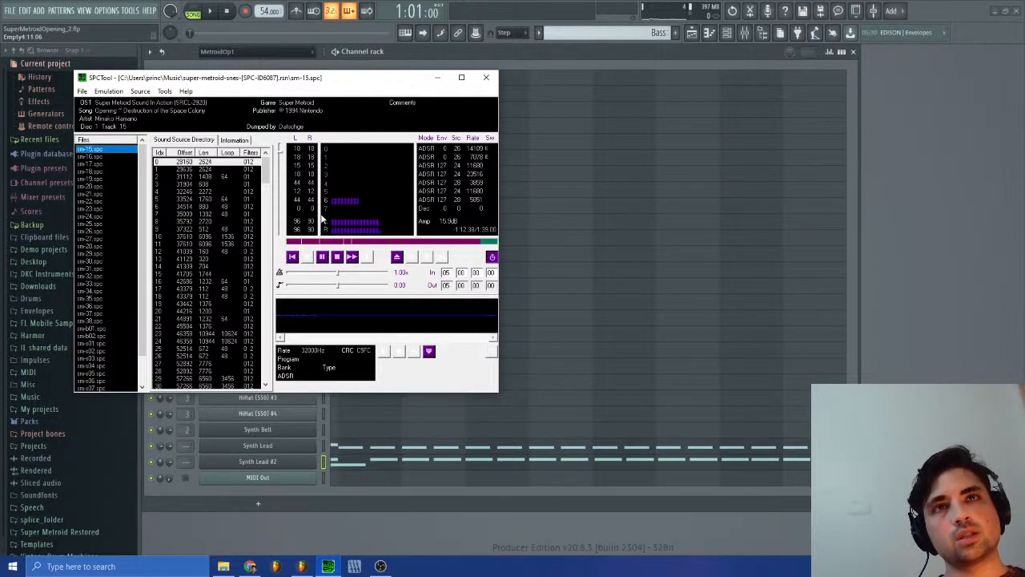
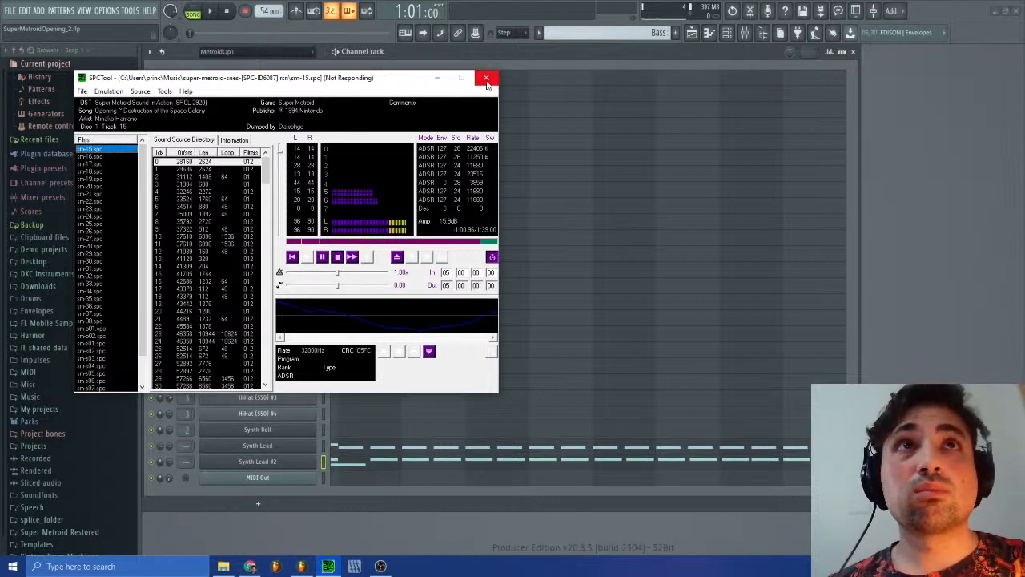
Step: Close the unresponsive SPCTool and reload the super-metroid-snes-[SPC-ID6087].rsn archive in a fresh instance
{"action": "left_click", "coordinate": [488, 80]}
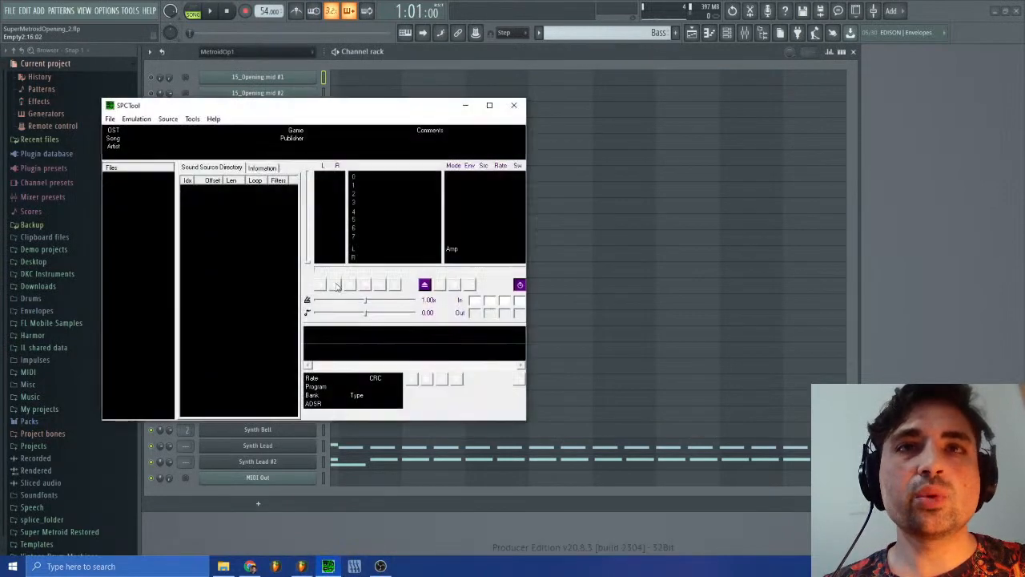
{"action": "left_click", "coordinate": [112, 119]}
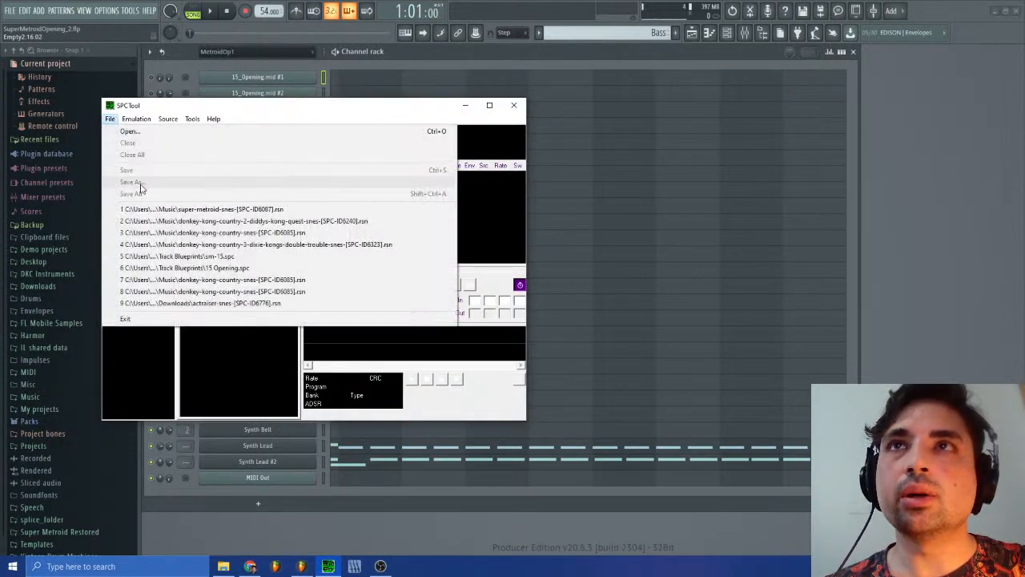
{"action": "left_click", "coordinate": [246, 210]}
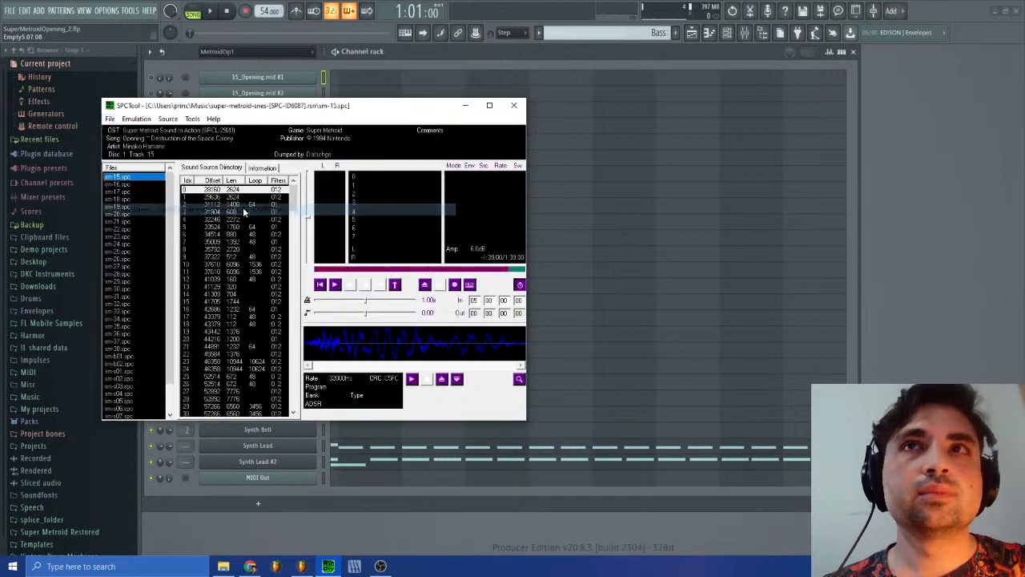
Step: Glance at the Synth Lead #2 notes, then play sm-15.spc in SPCTool and replay its opening, pausing on the early bass note
{"action": "left_click", "coordinate": [357, 469]}
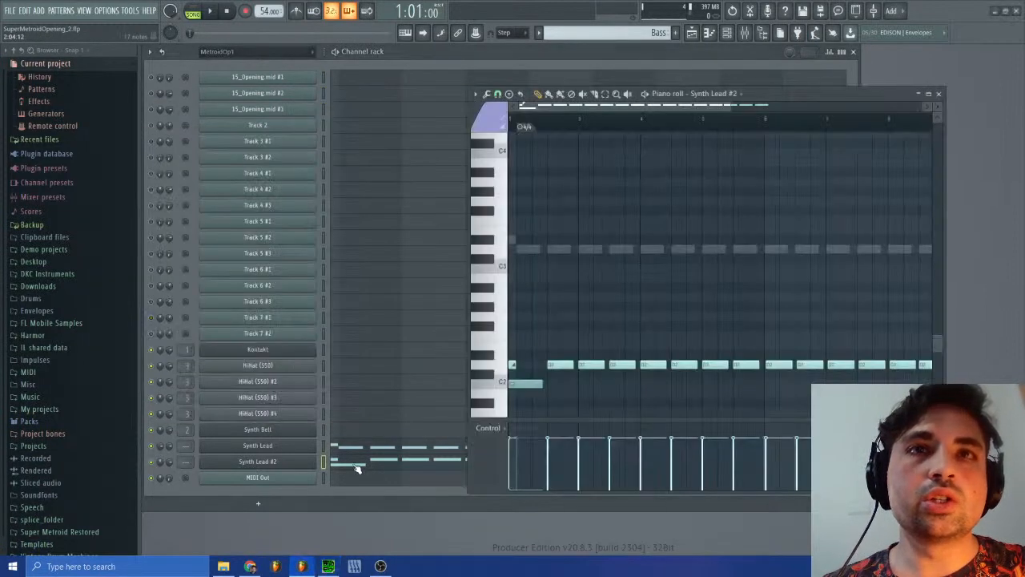
{"action": "left_click", "coordinate": [938, 92]}
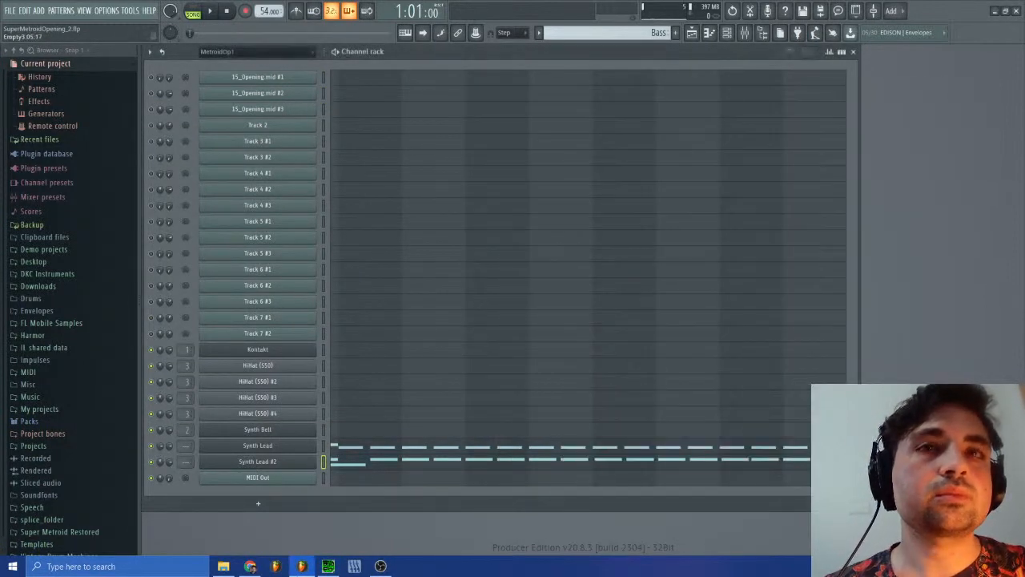
{"action": "left_click", "coordinate": [328, 566]}
{"action": "left_click", "coordinate": [336, 286]}
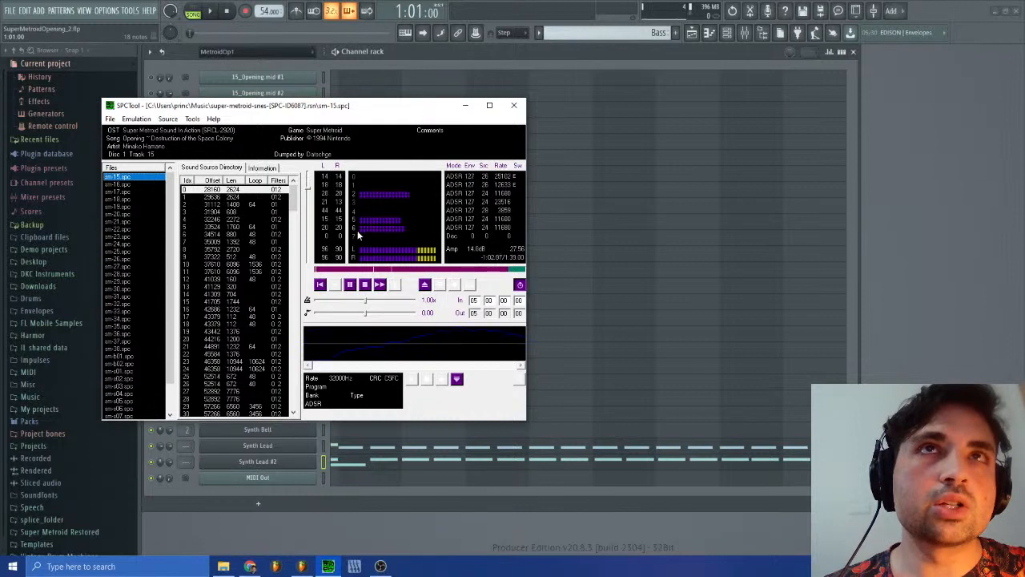
{"action": "left_click", "coordinate": [365, 287]}
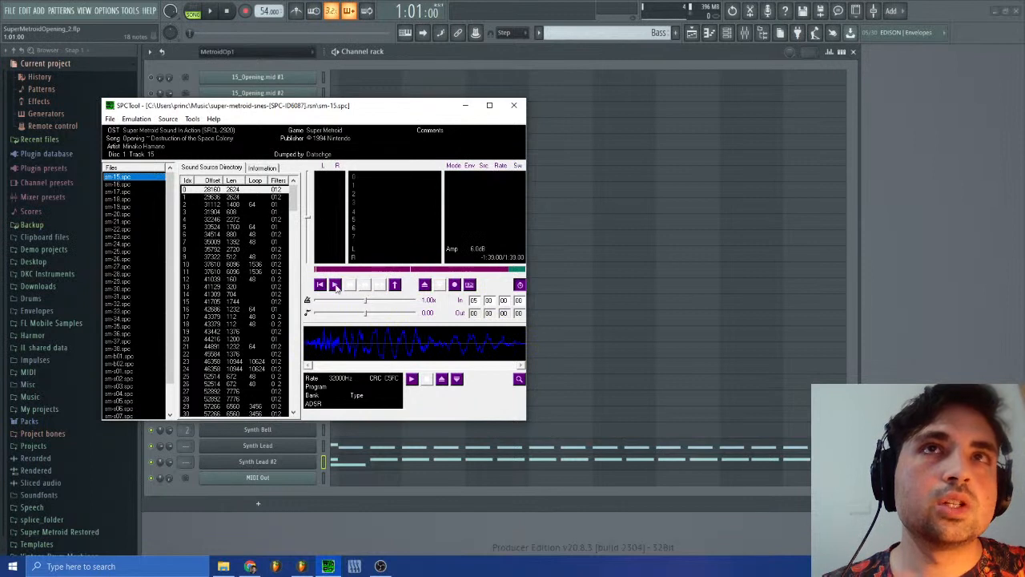
{"action": "left_click", "coordinate": [350, 282]}
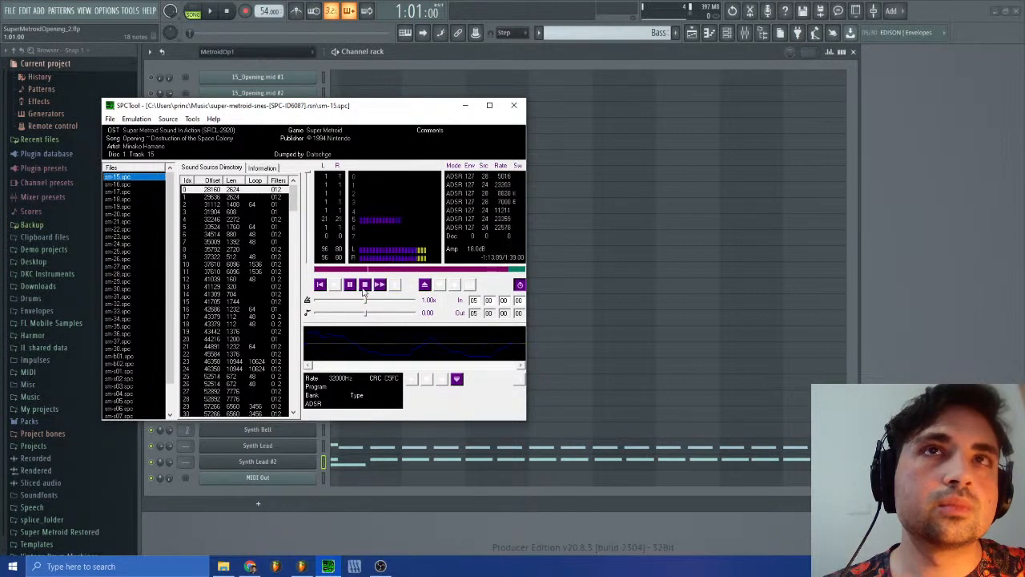
{"action": "left_click", "coordinate": [350, 287]}
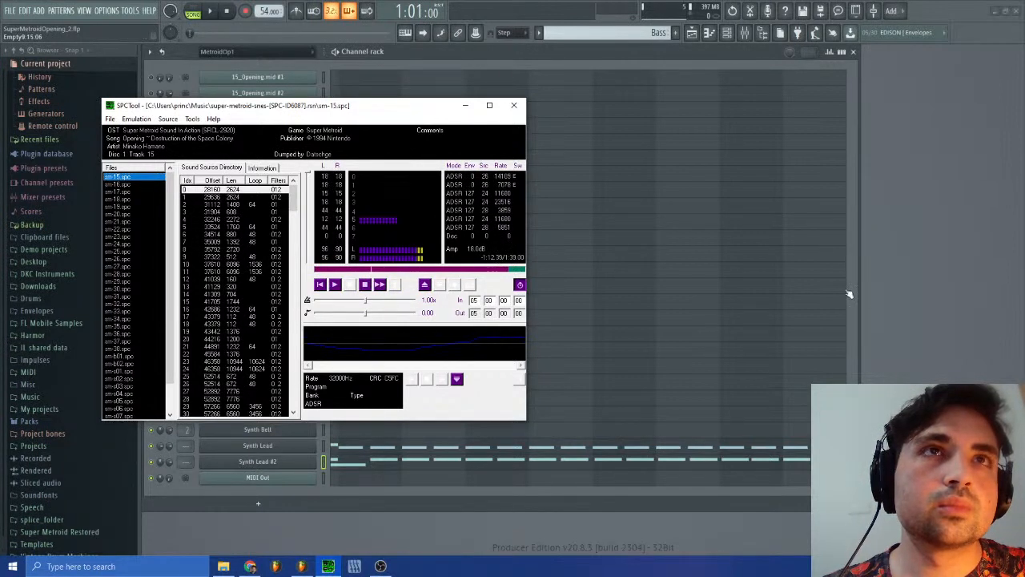
Step: Switch back to FL Studio, open the Synth Lead #2 piano roll and audition the D#2 key
{"action": "left_click", "coordinate": [850, 295]}
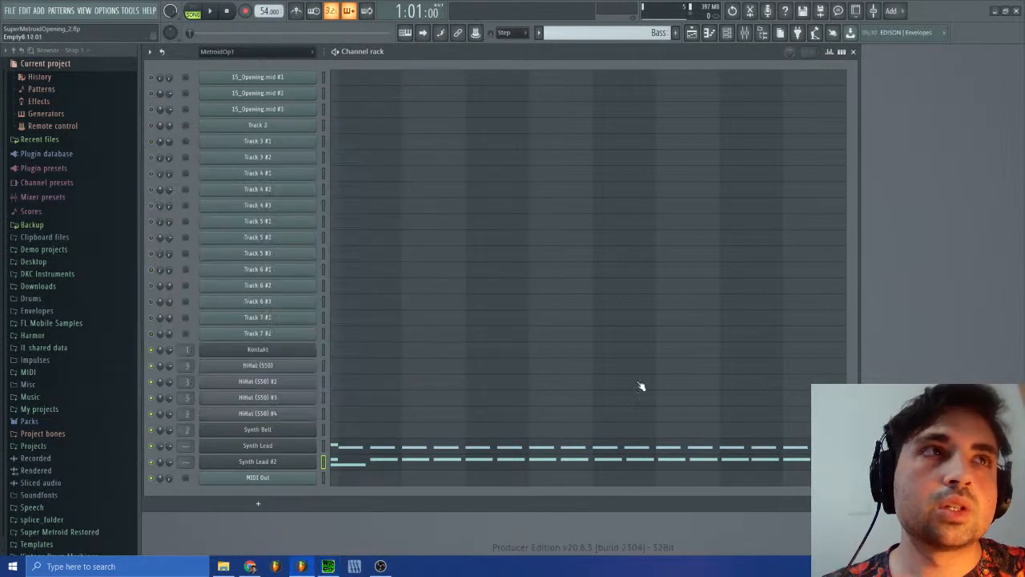
{"action": "left_click", "coordinate": [344, 469]}
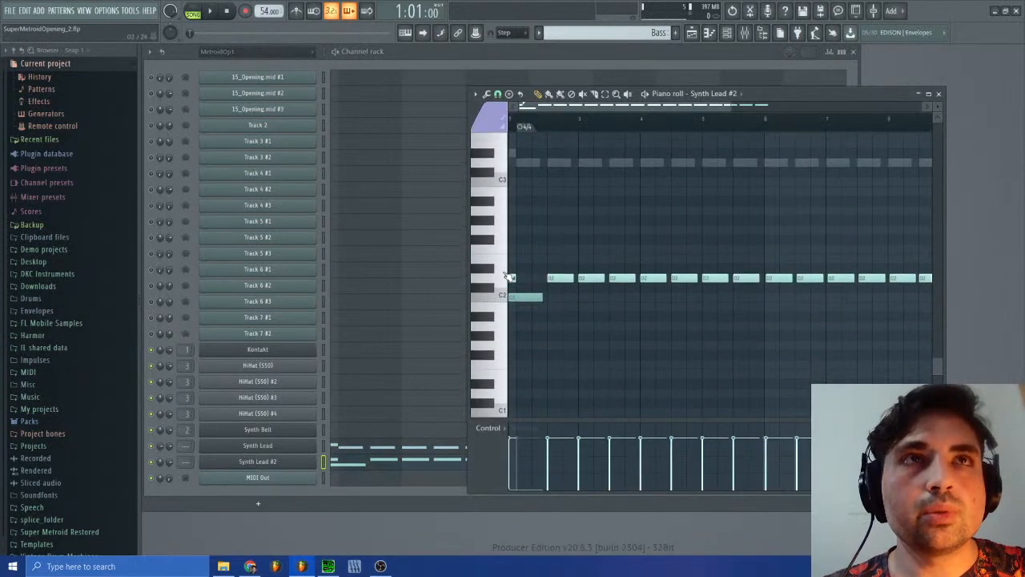
{"action": "left_click", "coordinate": [491, 271]}
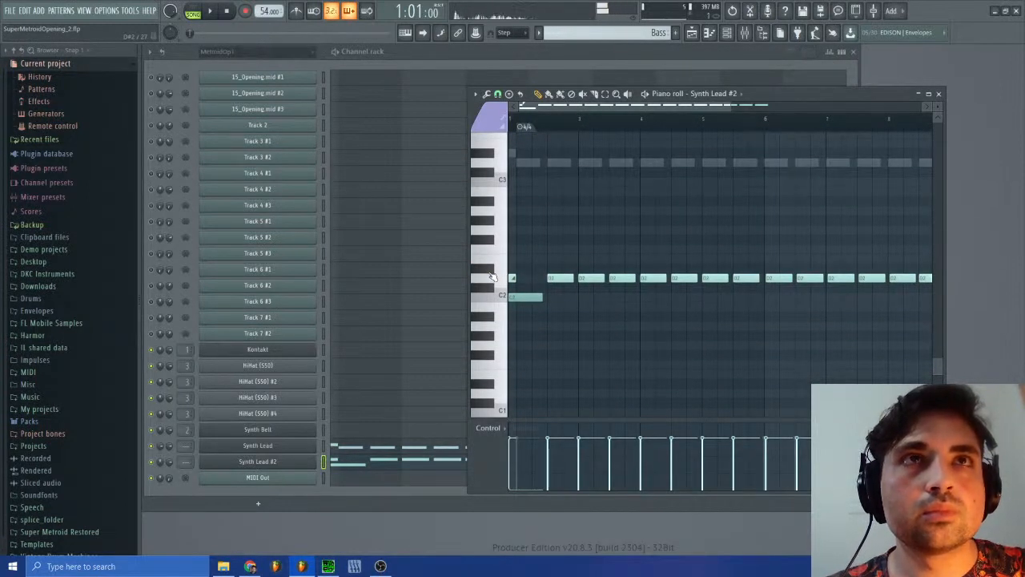
{"action": "left_click", "coordinate": [493, 272]}
{"action": "left_click", "coordinate": [494, 271]}
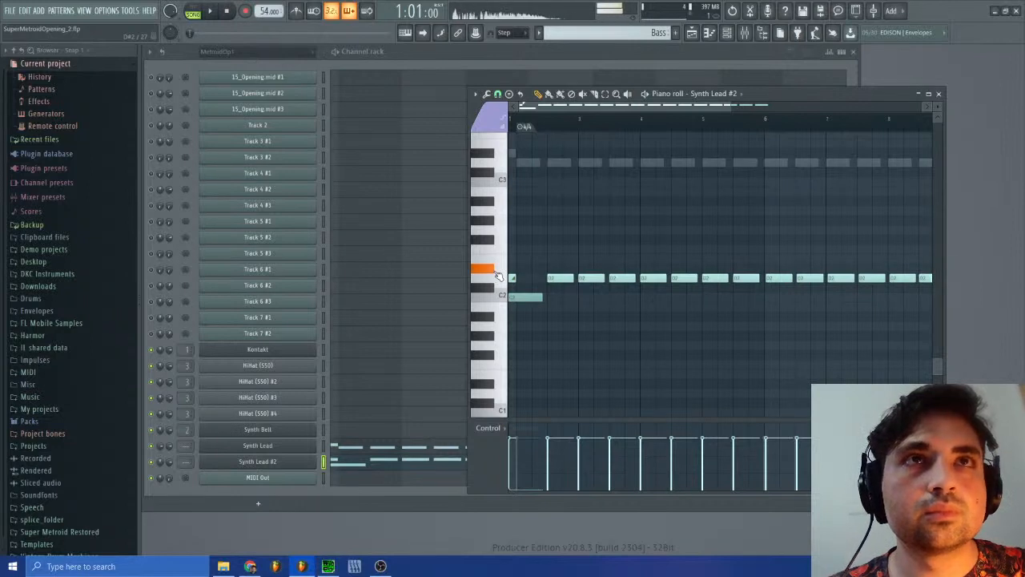
Step: Switch to SPCTool and replay the opening of sm-15.spc for pitch comparison
{"action": "left_click", "coordinate": [329, 566]}
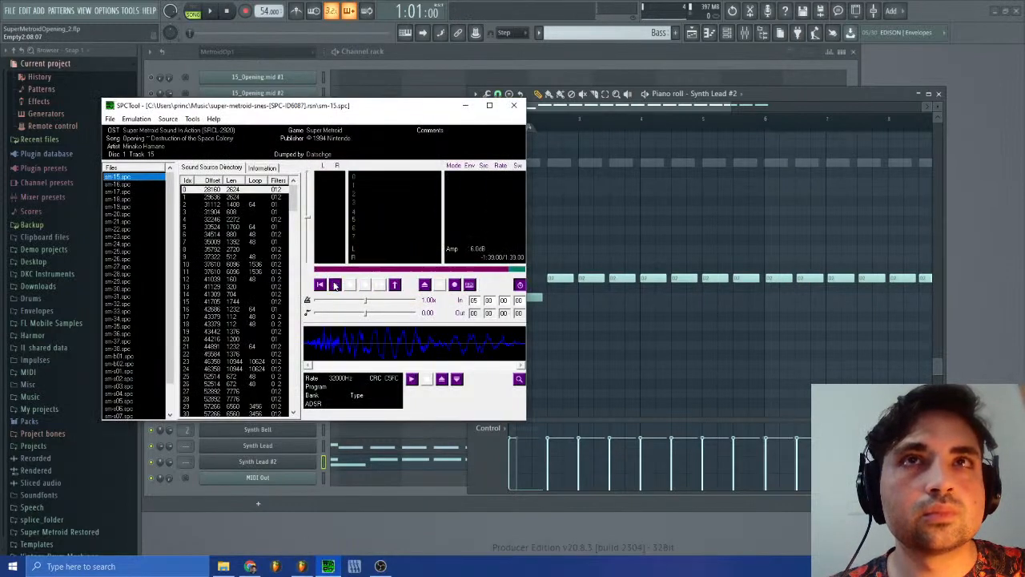
{"action": "left_click", "coordinate": [367, 285]}
{"action": "left_click", "coordinate": [350, 284]}
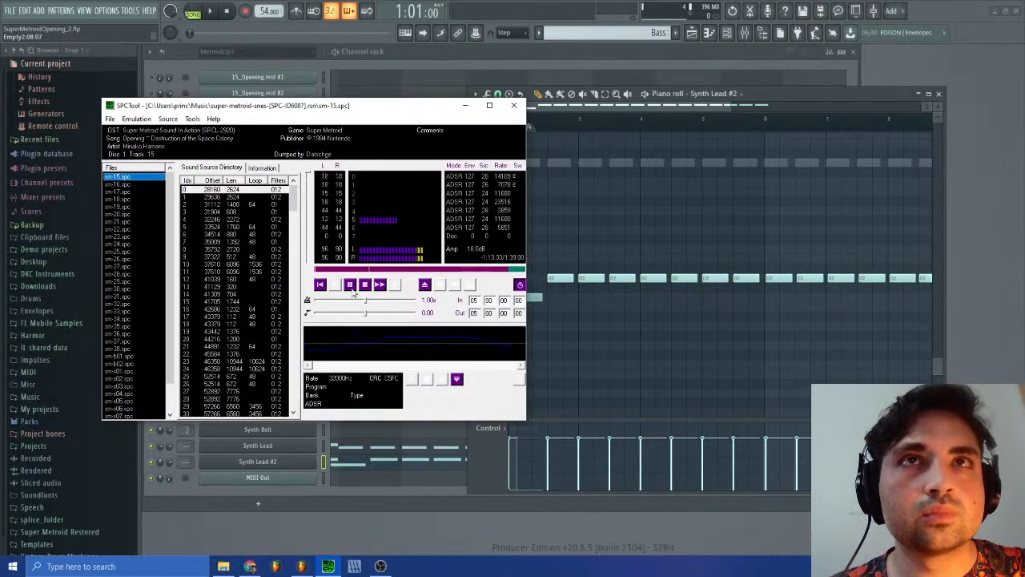
Step: Return to FL Studio and audition the D#2, D3 and D#3 keys with Synth Lead #2
{"action": "left_click", "coordinate": [615, 105]}
{"action": "left_click", "coordinate": [496, 271]}
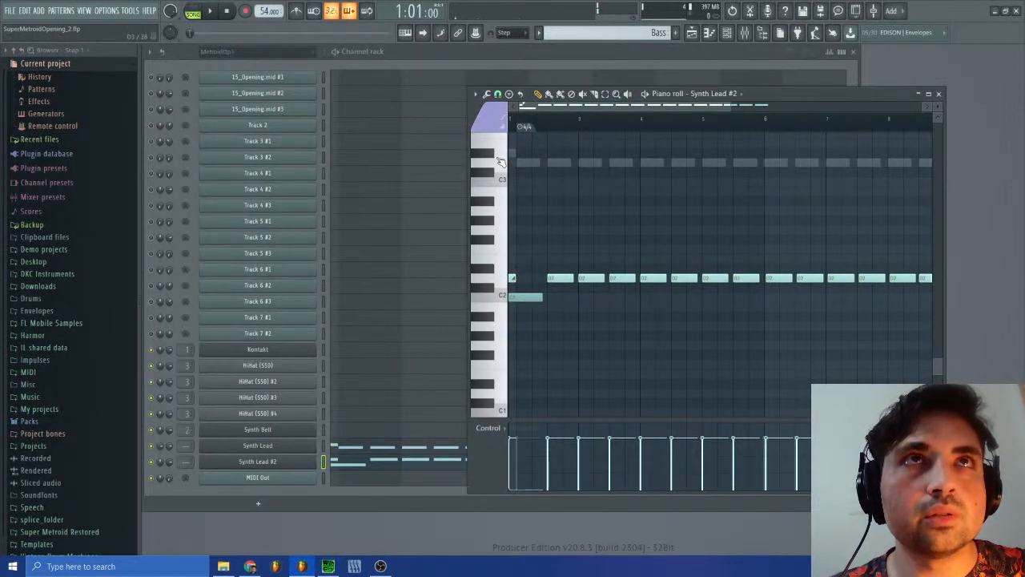
{"action": "left_click", "coordinate": [498, 162]}
{"action": "left_click", "coordinate": [489, 154]}
{"action": "left_click", "coordinate": [498, 267]}
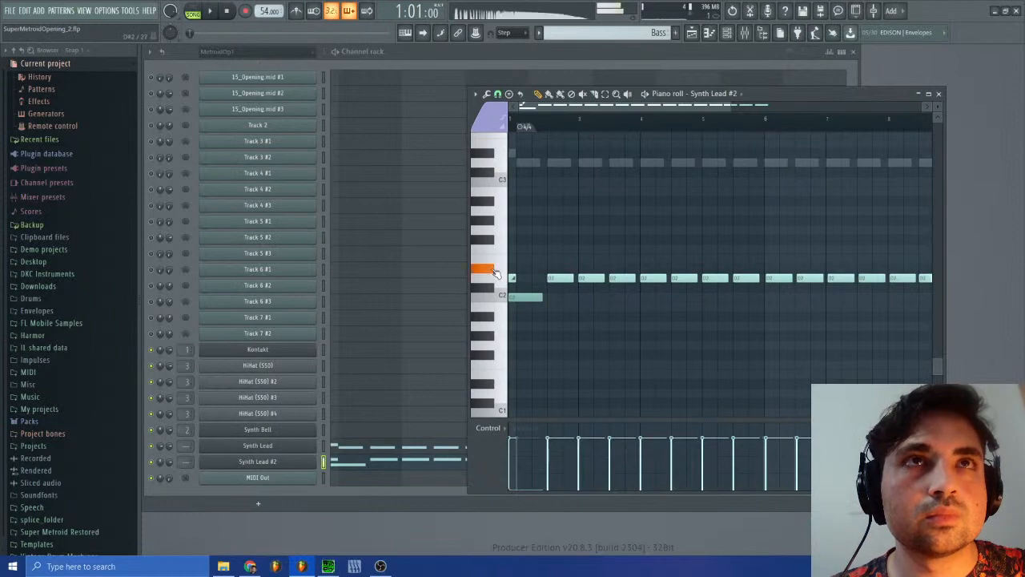
Step: Bring up the unresponsive SPCTool over FL Studio and close it
{"action": "left_click", "coordinate": [324, 567]}
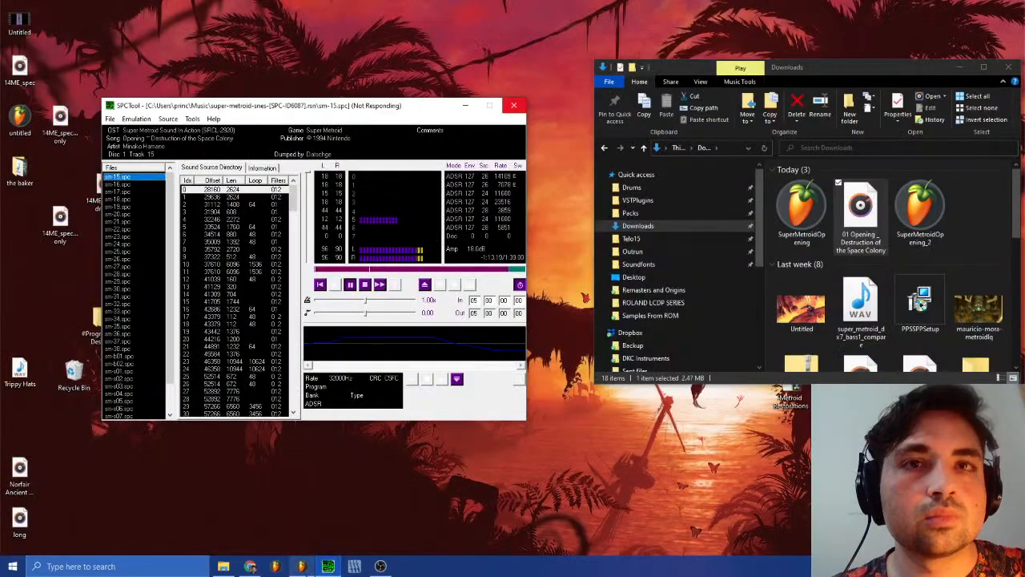
{"action": "left_click", "coordinate": [304, 570]}
{"action": "left_click", "coordinate": [326, 572]}
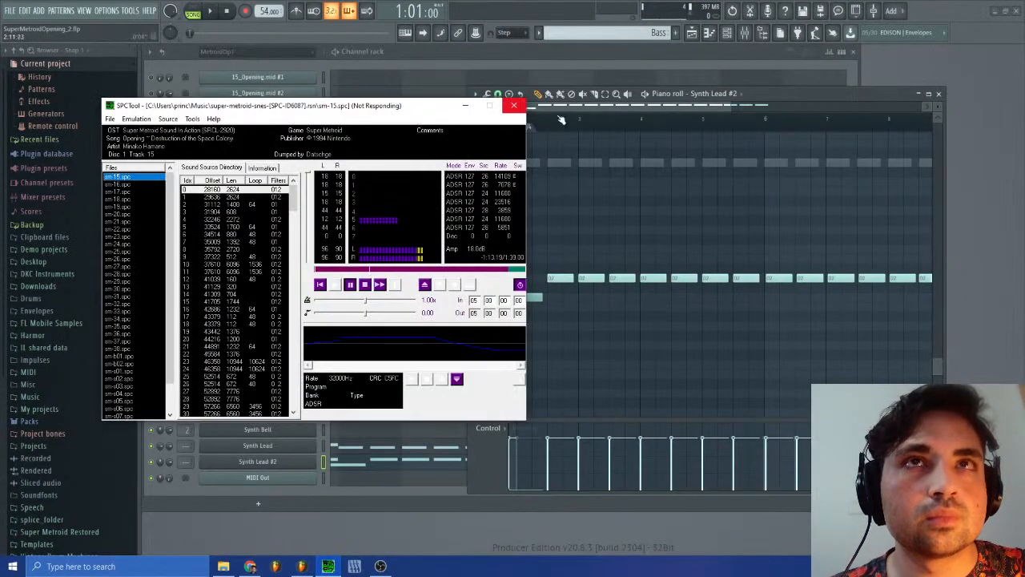
{"action": "left_click", "coordinate": [517, 106]}
Step: Check the opening notes of Synth Lead #2 and Synth Lead in the piano roll
{"action": "left_click", "coordinate": [497, 292]}
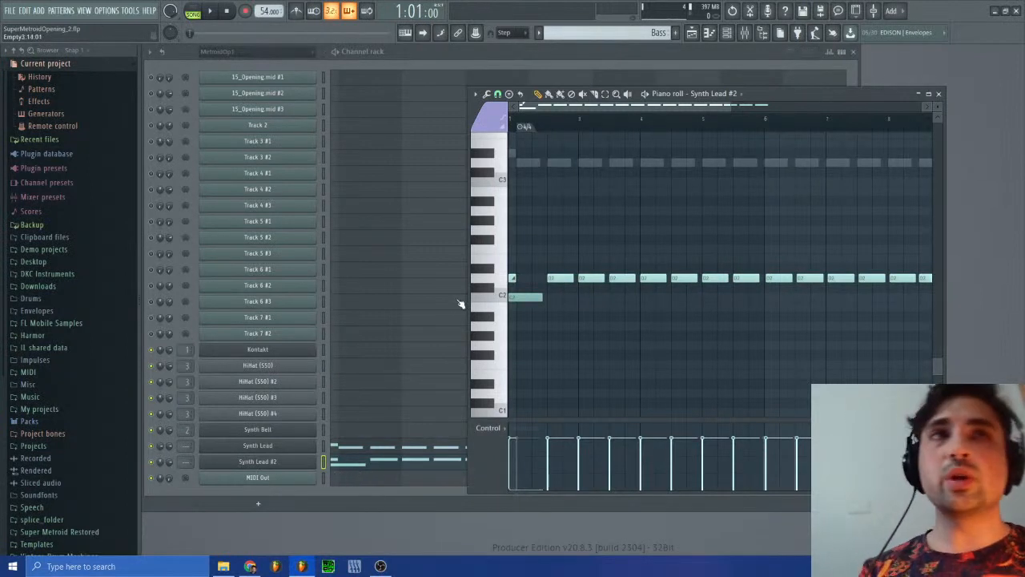
{"action": "left_click", "coordinate": [512, 278]}
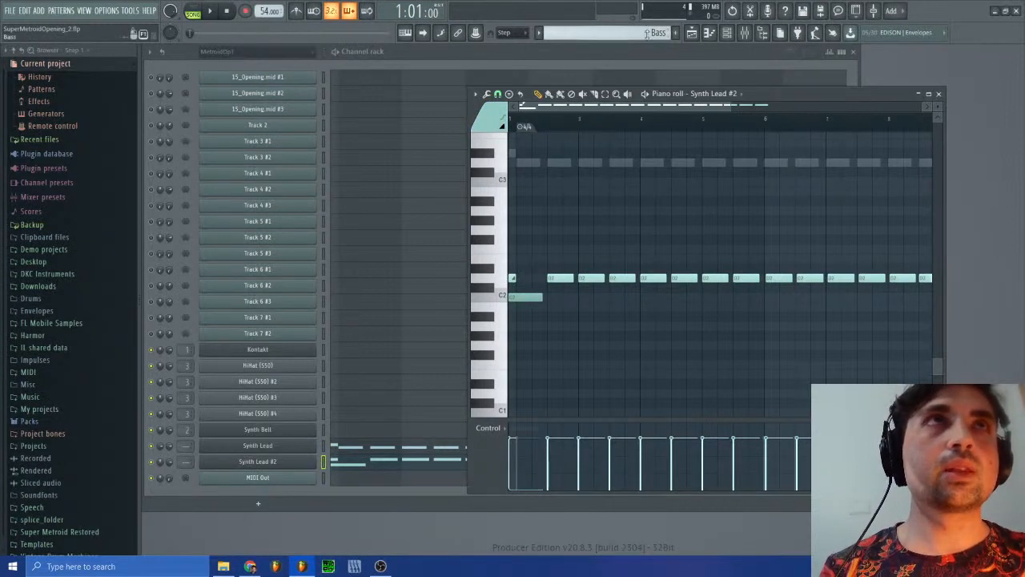
{"action": "left_click", "coordinate": [338, 452]}
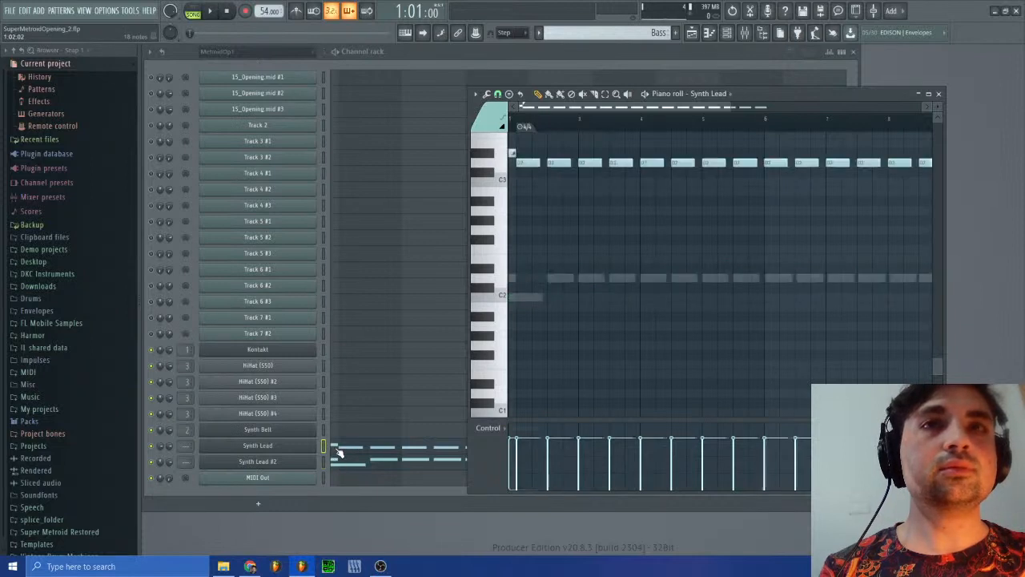
{"action": "scroll", "coordinate": [569, 200], "scroll_direction": "up", "scroll_amount": 3}
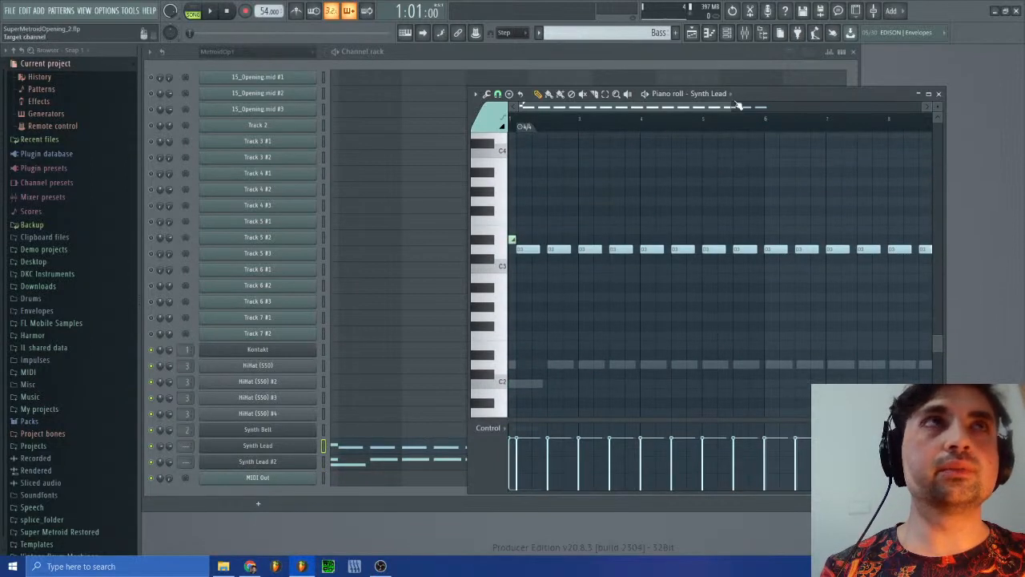
{"action": "left_click_drag", "start_coordinate": [732, 107], "coordinate": [620, 109]}
Step: Clone the Synth Lead #2 channel and close the clone's plugin window
{"action": "right_click", "coordinate": [289, 465]}
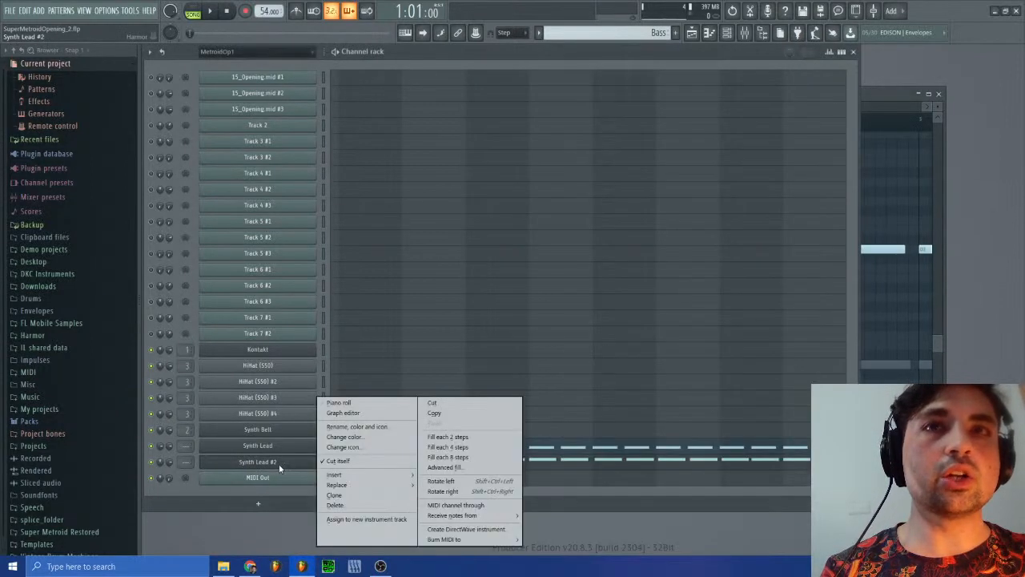
{"action": "left_click", "coordinate": [335, 495]}
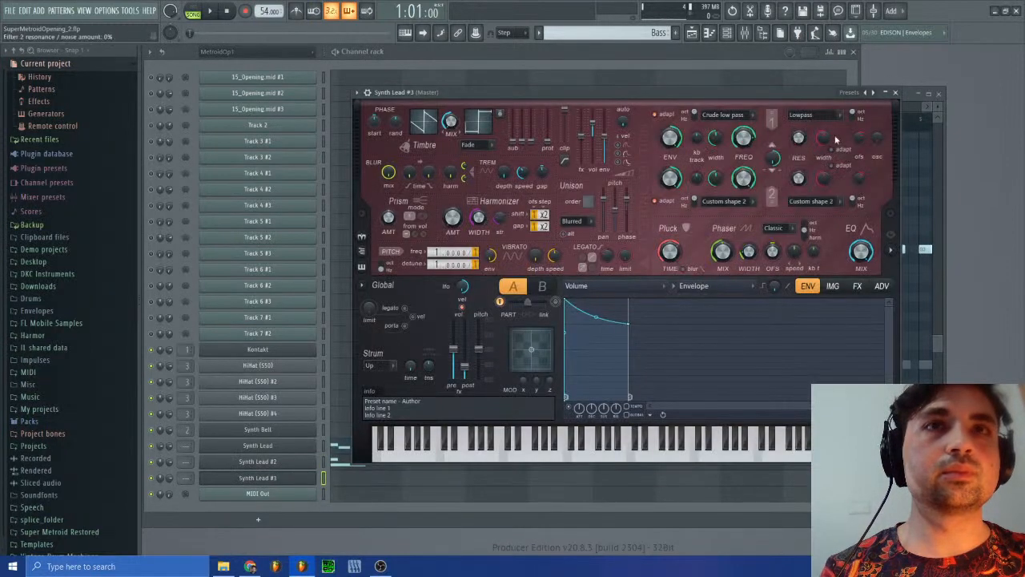
{"action": "left_click", "coordinate": [895, 92]}
{"action": "left_click", "coordinate": [903, 95]}
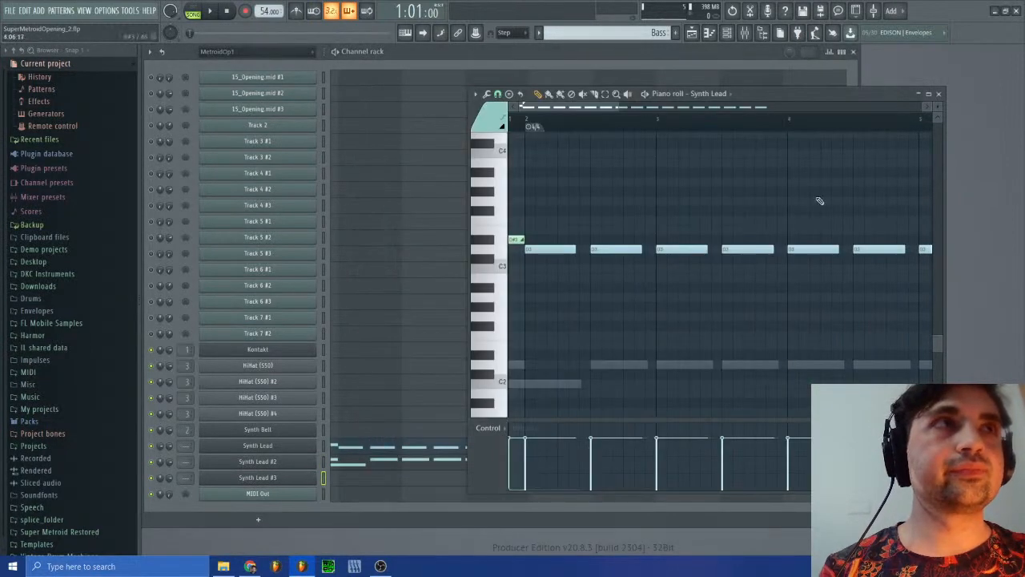
Step: Open the Synth Lead #3 piano roll, audition D#2 and place a short D#2 note at the start of bar 1
{"action": "left_click", "coordinate": [370, 480]}
{"action": "left_click", "coordinate": [368, 481]}
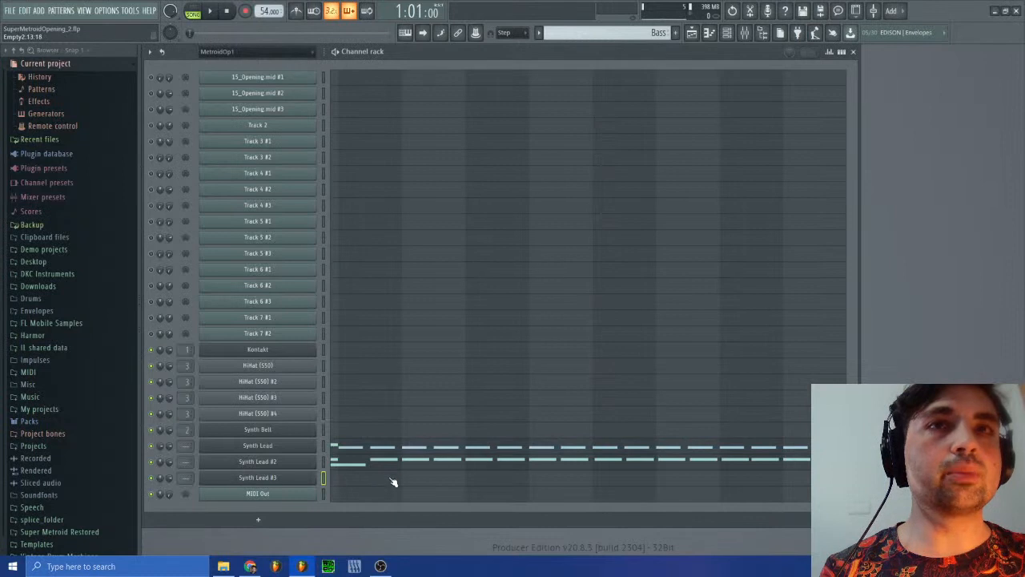
{"action": "left_click", "coordinate": [392, 481]}
{"action": "left_click", "coordinate": [485, 356]}
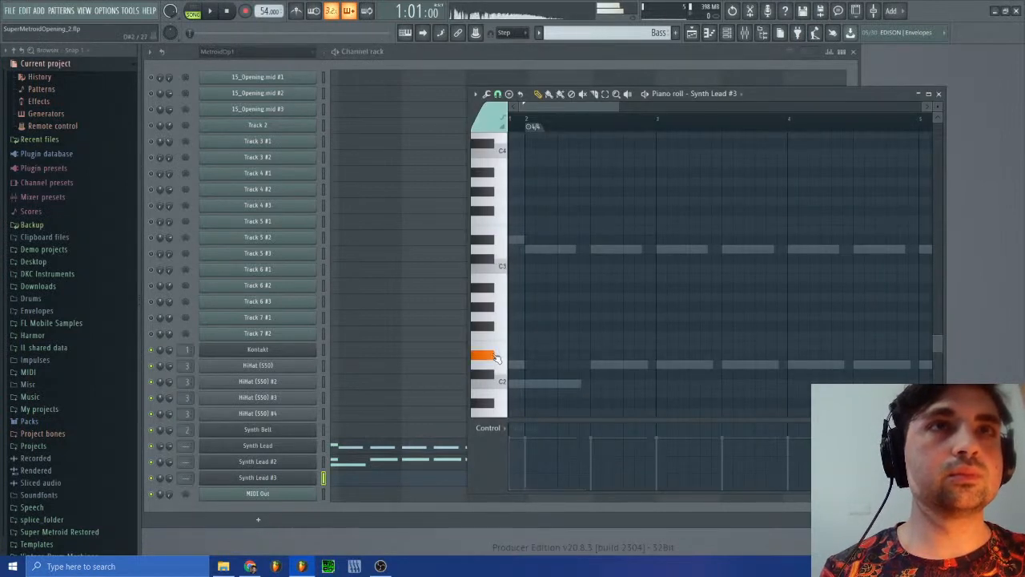
{"action": "left_click", "coordinate": [516, 357]}
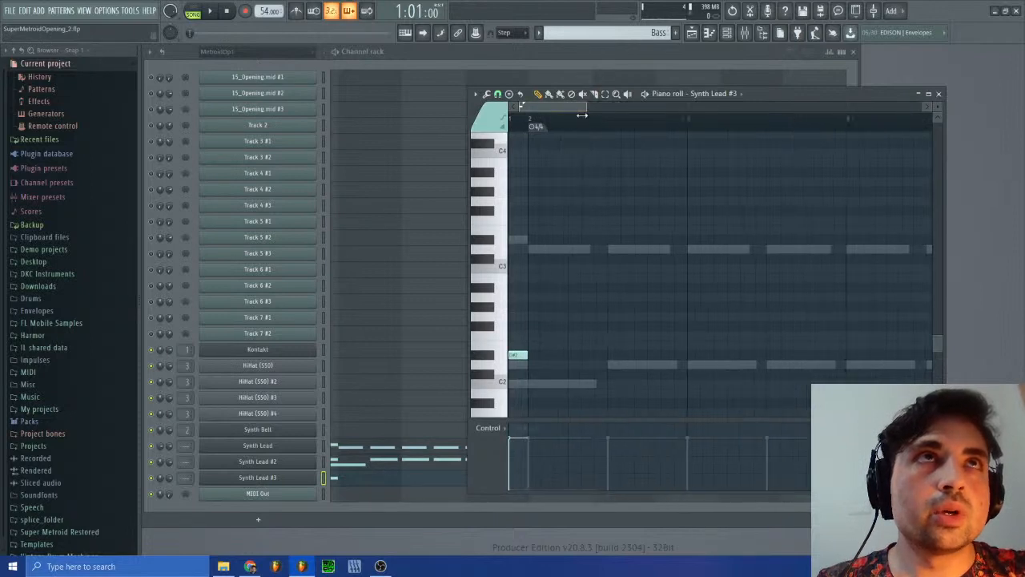
Step: Draw a downward channel pitch ramp for Synth Lead #3 in the event editor, from the pattern start to about -25 cents at bar 2
{"action": "left_click", "coordinate": [294, 480]}
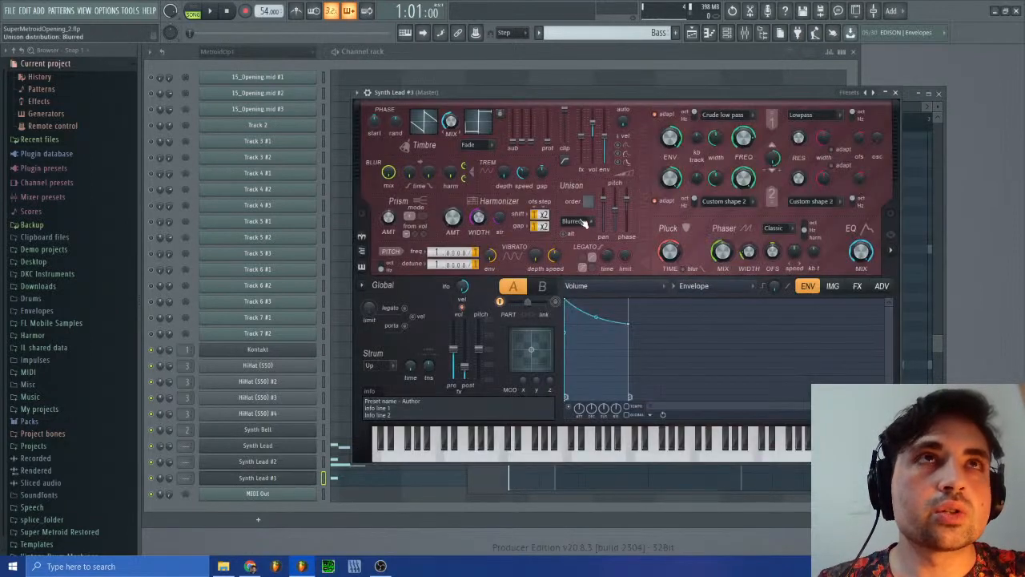
{"action": "left_click", "coordinate": [365, 103]}
{"action": "right_click", "coordinate": [836, 111]}
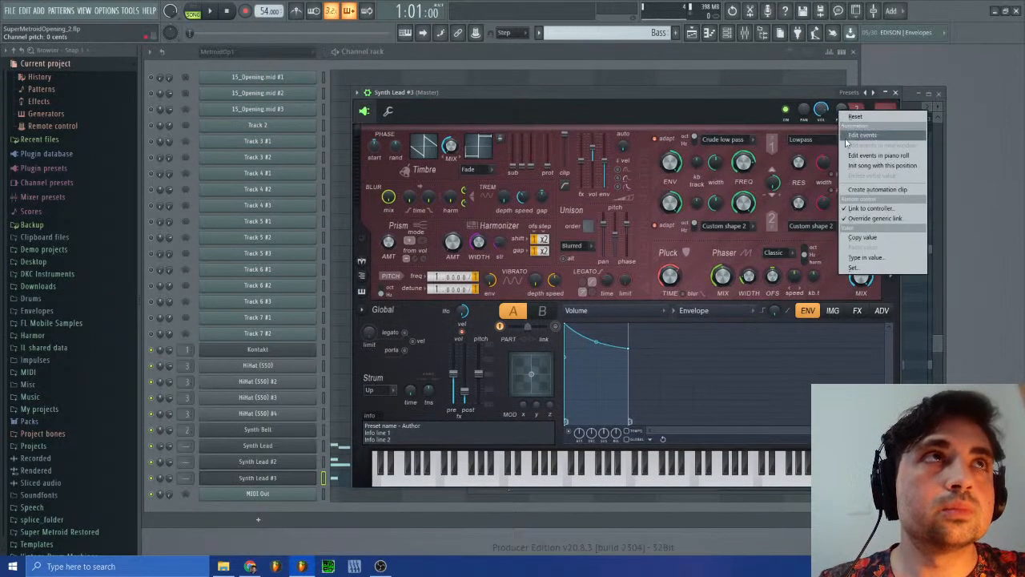
{"action": "left_click", "coordinate": [854, 135]}
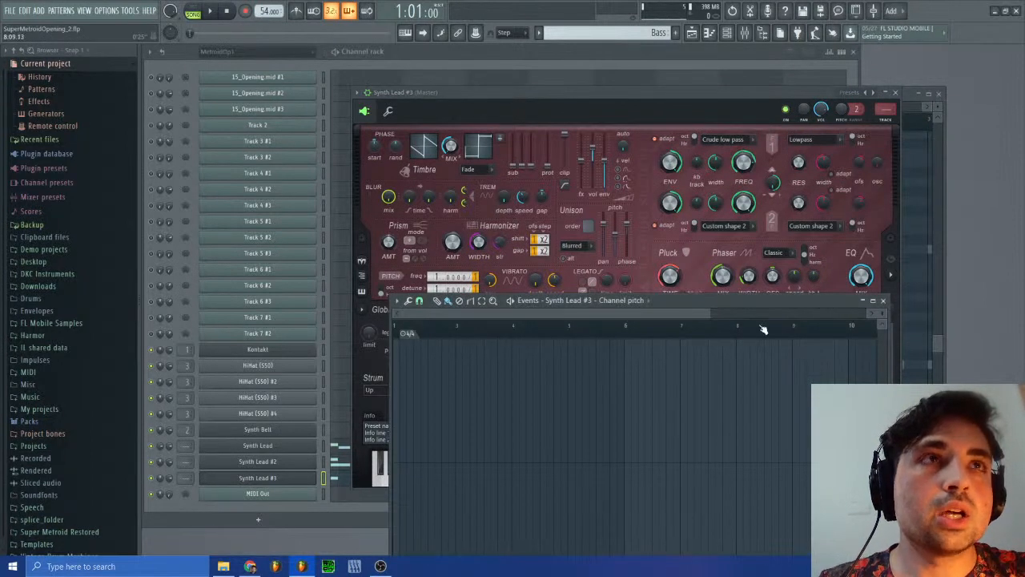
{"action": "left_click_drag", "start_coordinate": [715, 314], "coordinate": [481, 343]}
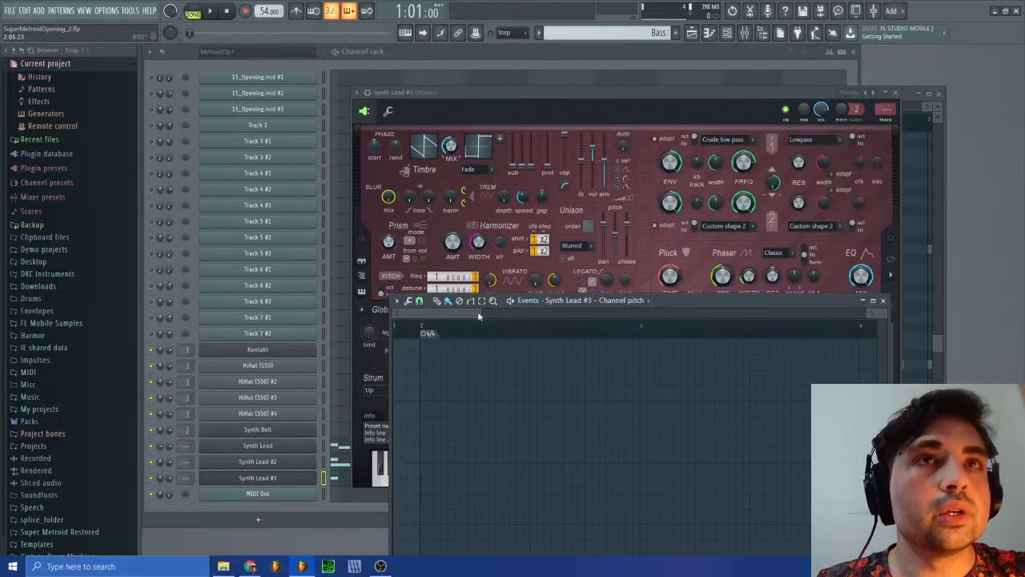
{"action": "left_click_drag", "start_coordinate": [479, 315], "coordinate": [411, 322]}
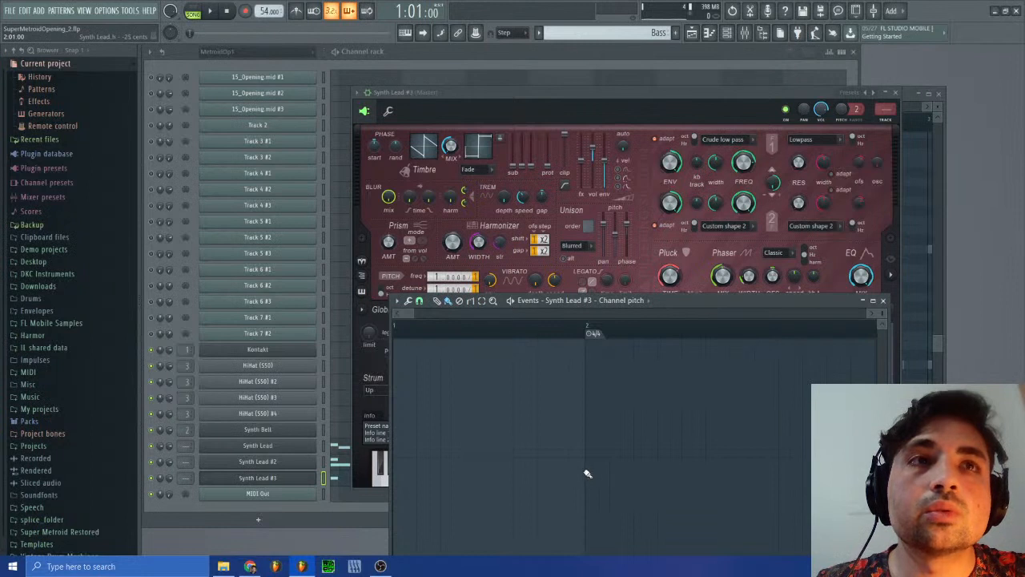
{"action": "left_click_drag", "start_coordinate": [589, 473], "coordinate": [392, 463]}
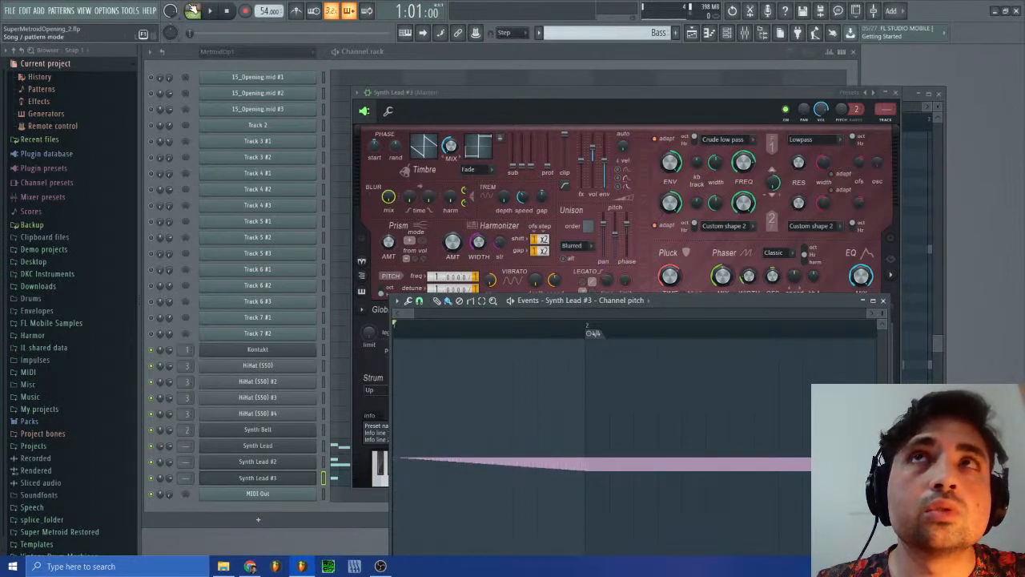
Step: Audition the pitch ramp and reset the Synth Lead #3 channel pitch to 0 cents from bar 2 onward
{"action": "left_click", "coordinate": [211, 11]}
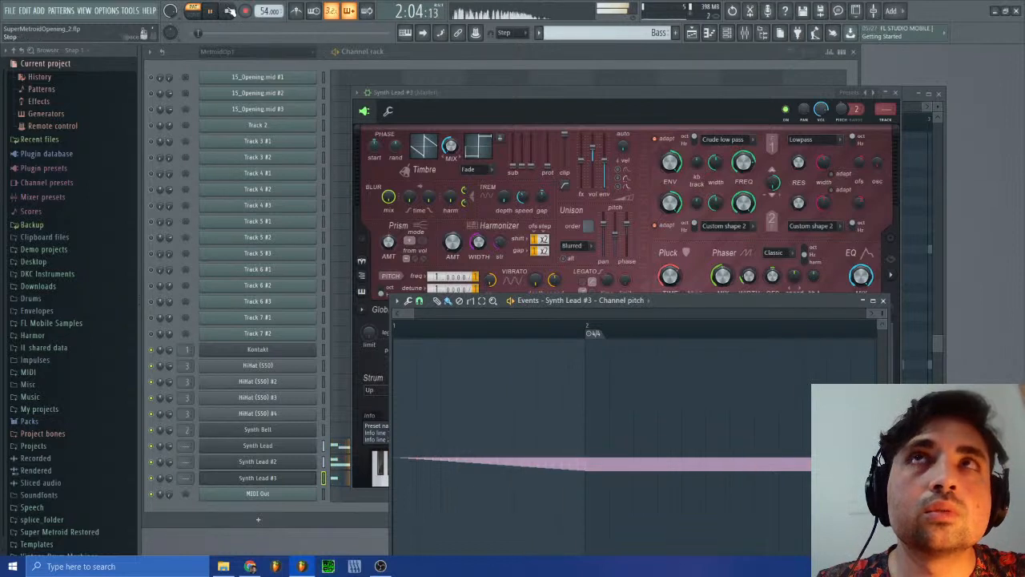
{"action": "left_click", "coordinate": [227, 11]}
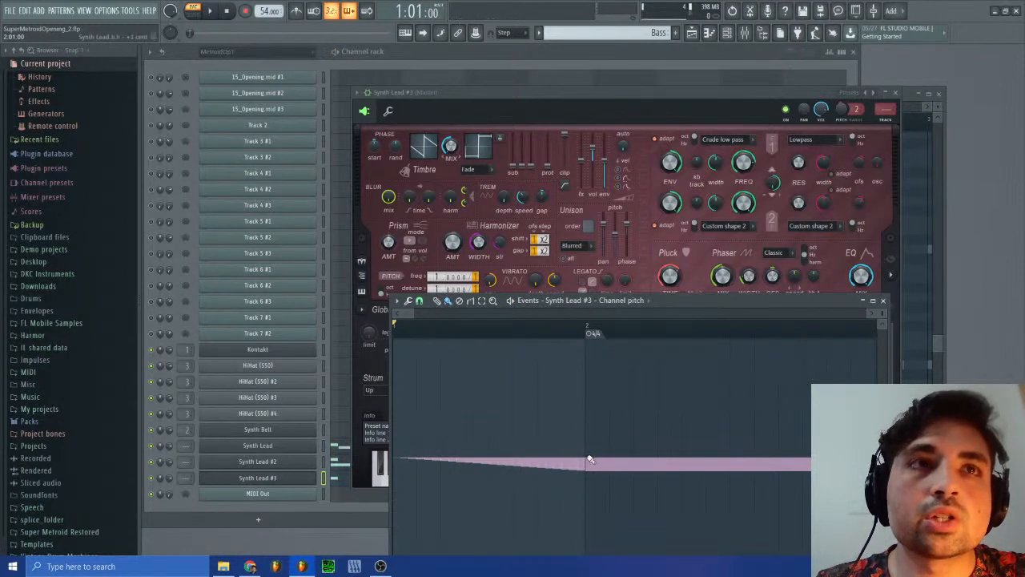
{"action": "left_click_drag", "start_coordinate": [591, 459], "coordinate": [603, 460]}
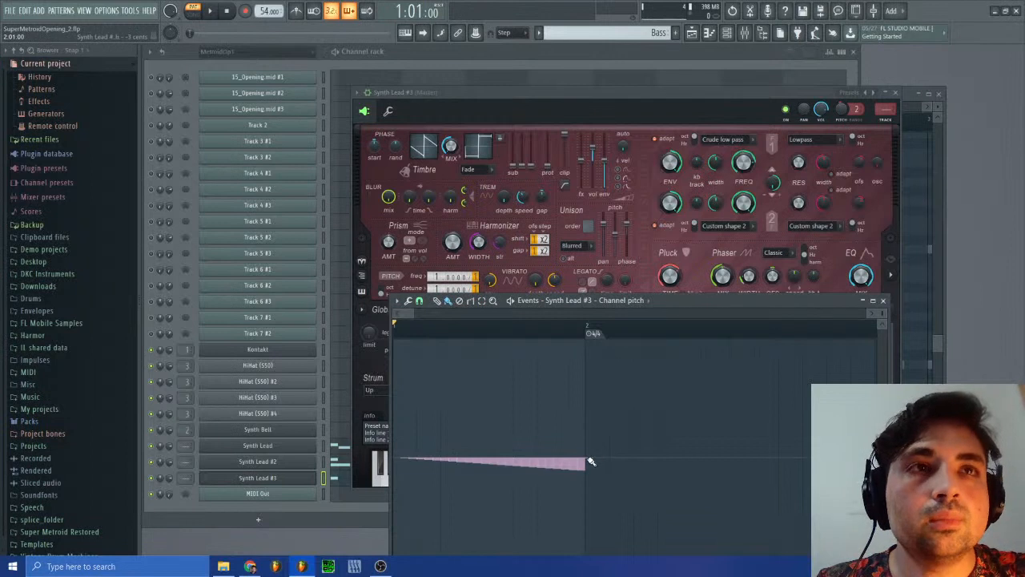
Step: Lengthen the opening D#2 note in the Synth Lead #3 piano roll to the start of bar 10
{"action": "left_click", "coordinate": [345, 484]}
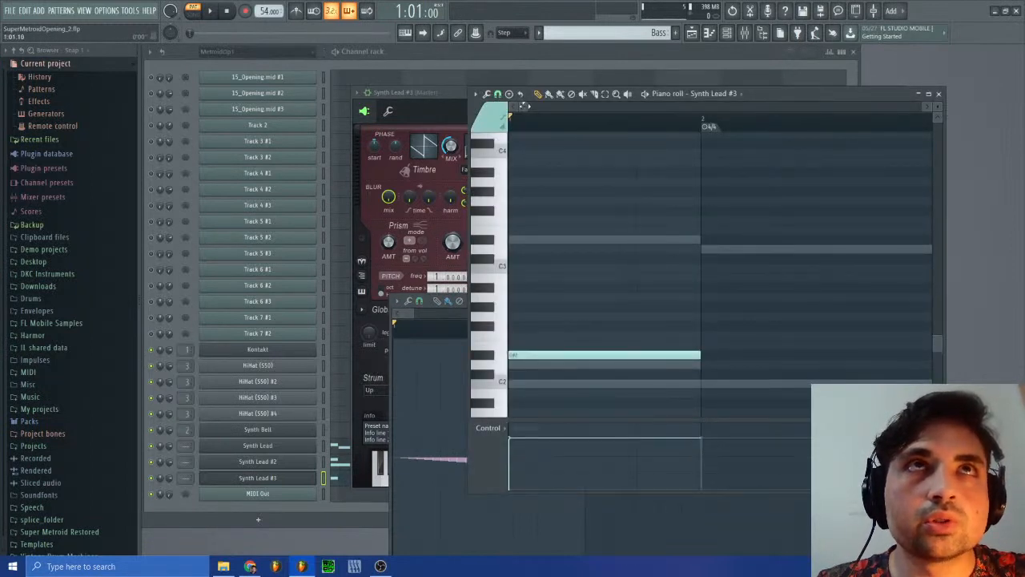
{"action": "left_click_drag", "start_coordinate": [525, 106], "coordinate": [700, 107]}
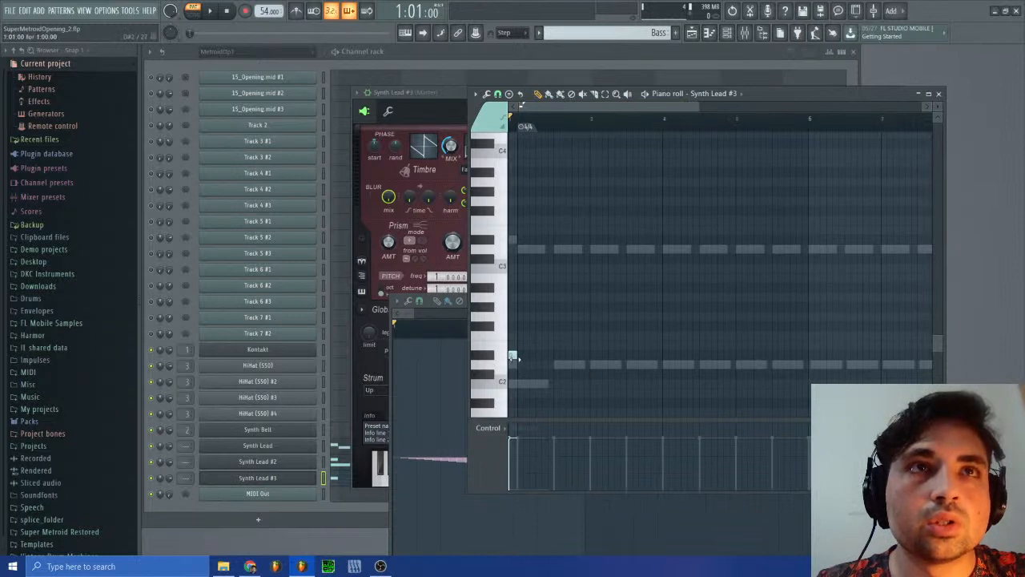
{"action": "mouse_move", "coordinate": [513, 357]}
{"action": "left_mouse_down"}
{"action": "mouse_move", "coordinate": [995, 350]}
{"action": "mouse_move", "coordinate": [680, 351]}
{"action": "left_mouse_up"}
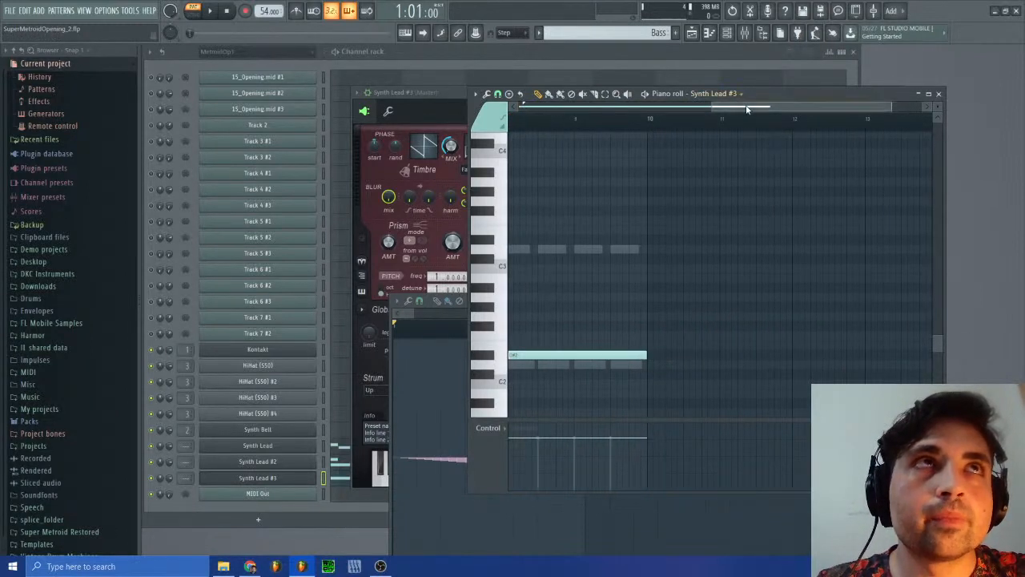
{"action": "left_click_drag", "start_coordinate": [747, 109], "coordinate": [555, 109]}
Step: Slice the long D#2 note at bar 2, lower the remainder to D2 and play the Bass pattern from the start
{"action": "left_click", "coordinate": [211, 11]}
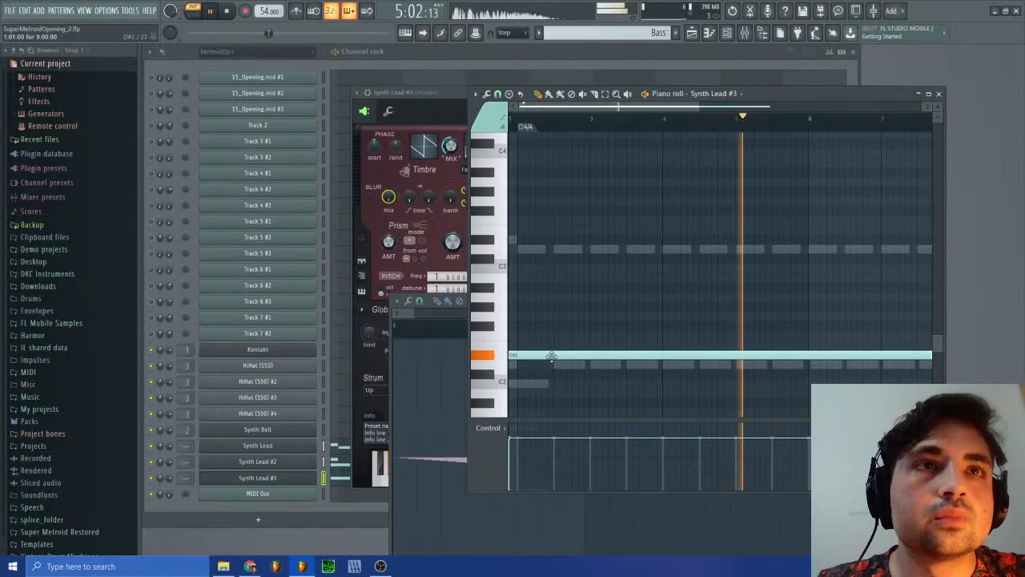
{"action": "left_click", "coordinate": [584, 93]}
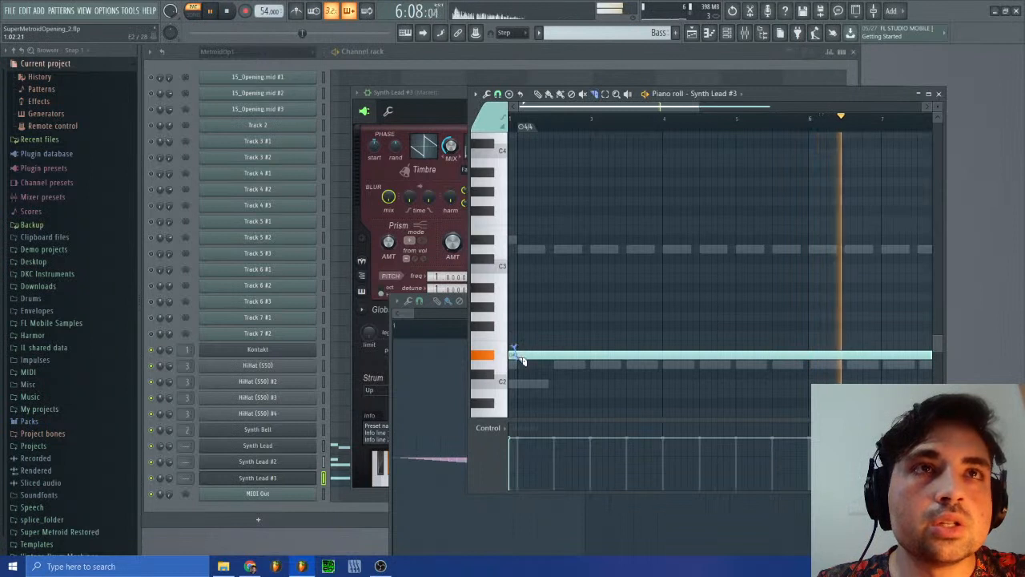
{"action": "mouse_move", "coordinate": [517, 350]}
{"action": "left_mouse_down"}
{"action": "mouse_move", "coordinate": [517, 364]}
{"action": "mouse_move", "coordinate": [542, 365]}
{"action": "left_mouse_up"}
{"action": "left_click", "coordinate": [538, 94]}
{"action": "left_click", "coordinate": [226, 11]}
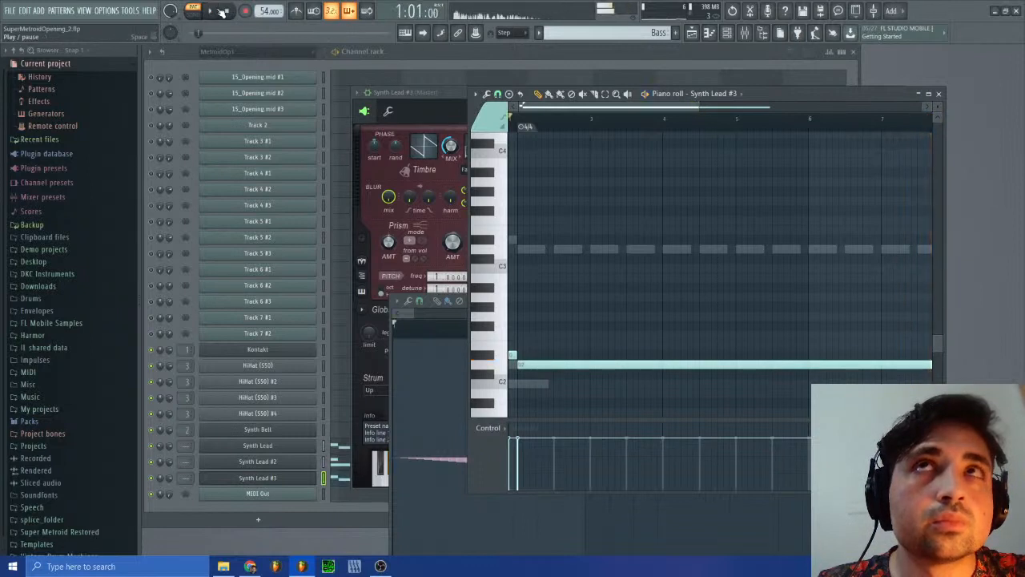
{"action": "left_click", "coordinate": [210, 11]}
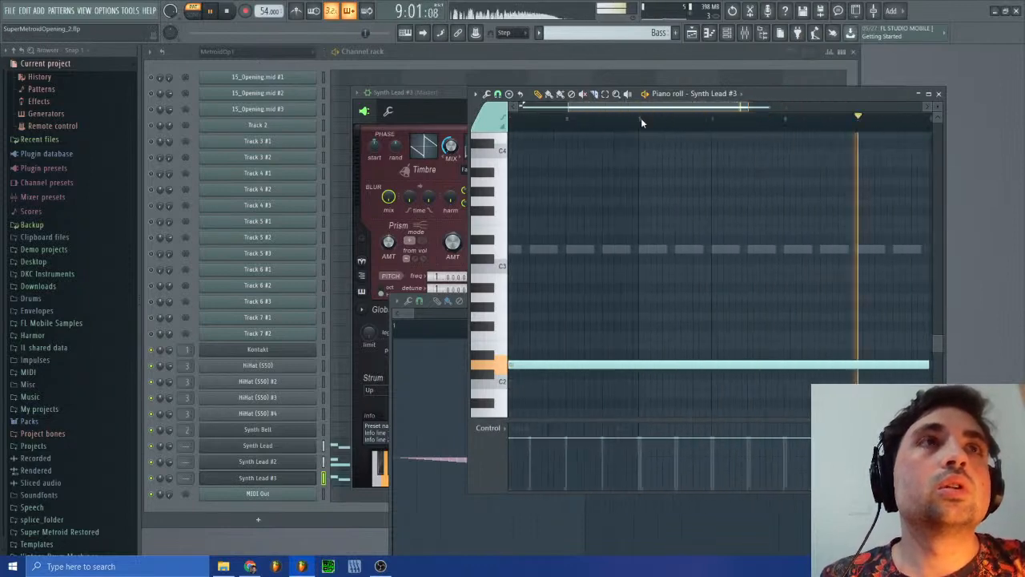
Step: Close the Synth Lead #3 piano roll, channel pitch event editor and plugin window
{"action": "left_click", "coordinate": [939, 94]}
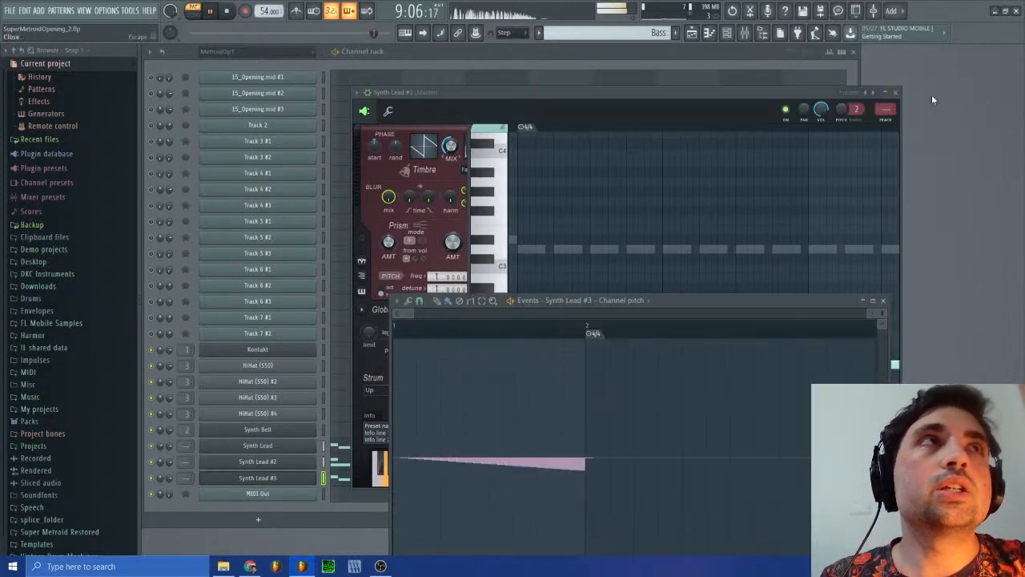
{"action": "right_click", "coordinate": [652, 34]}
{"action": "left_click", "coordinate": [629, 30]}
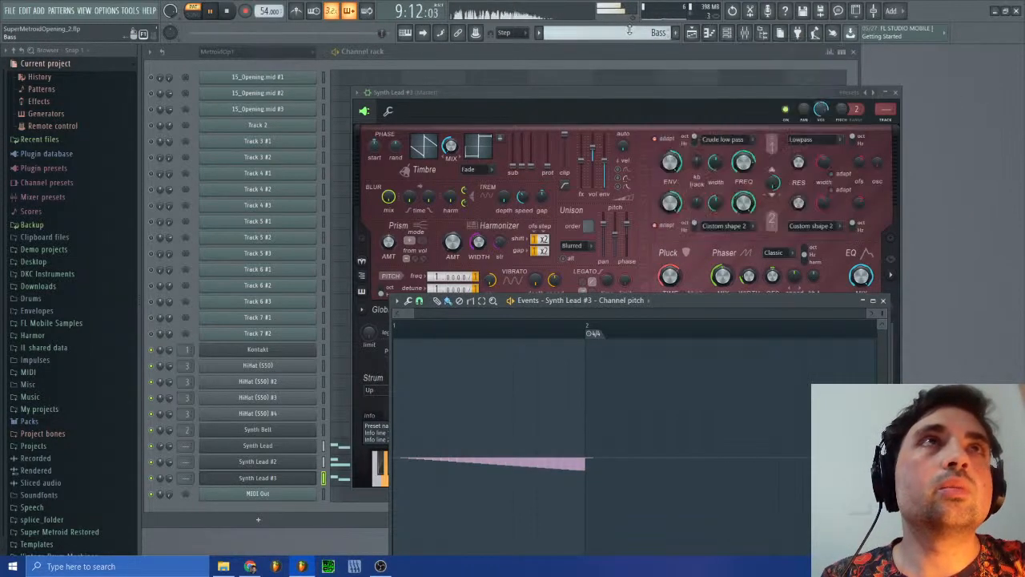
{"action": "left_click", "coordinate": [884, 301]}
{"action": "left_click", "coordinate": [895, 92]}
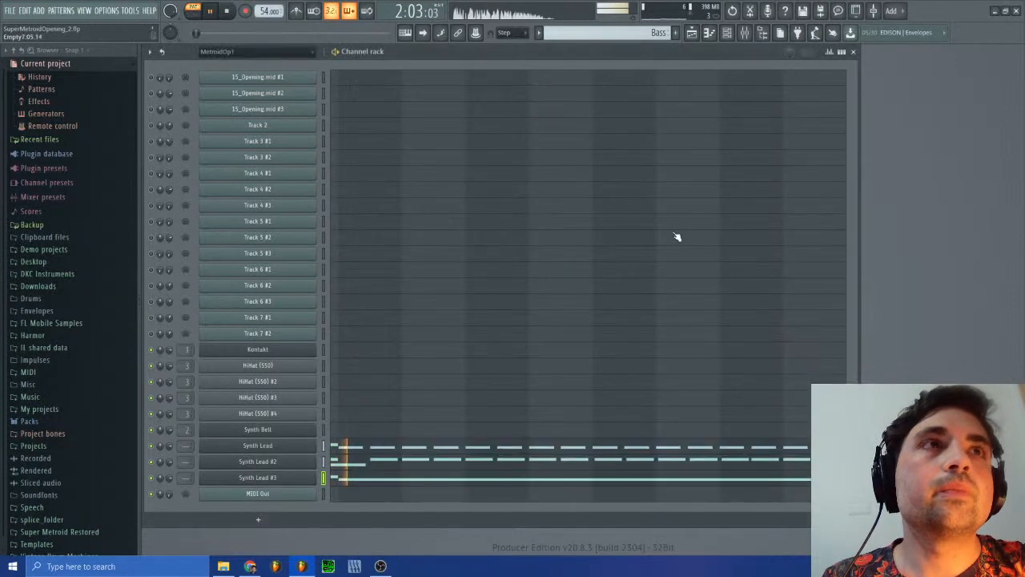
Step: Switch to the MetroidOp1 #2 pattern and briefly check the arrangement in the playlist
{"action": "left_click", "coordinate": [657, 31]}
{"action": "left_click", "coordinate": [680, 51]}
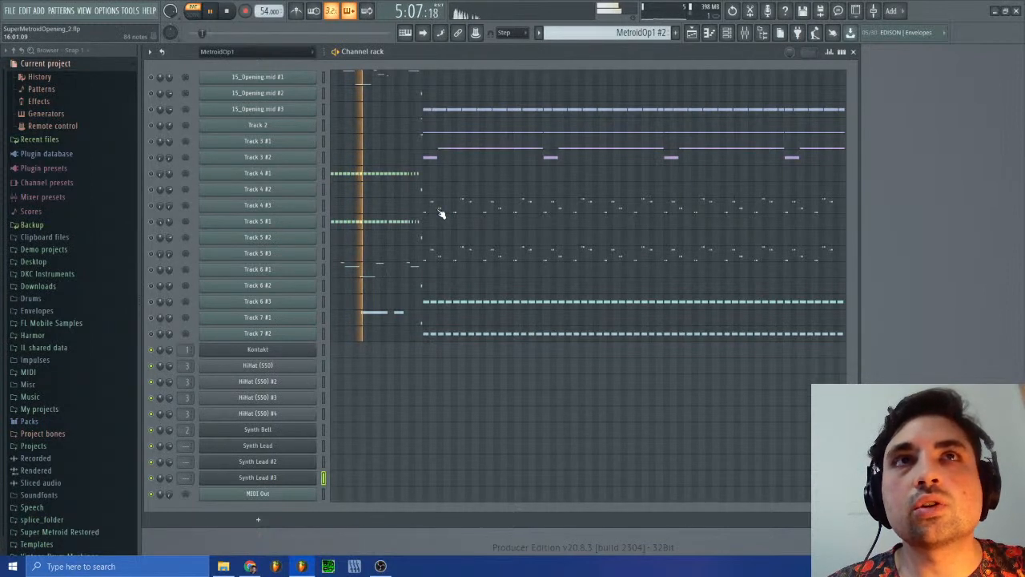
{"action": "left_click", "coordinate": [692, 33]}
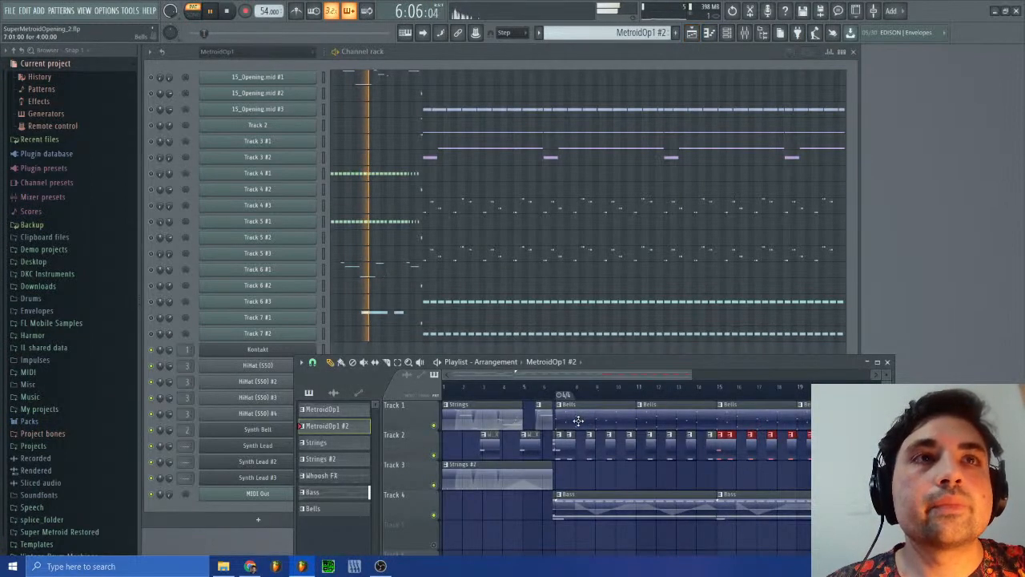
{"action": "left_click", "coordinate": [889, 363]}
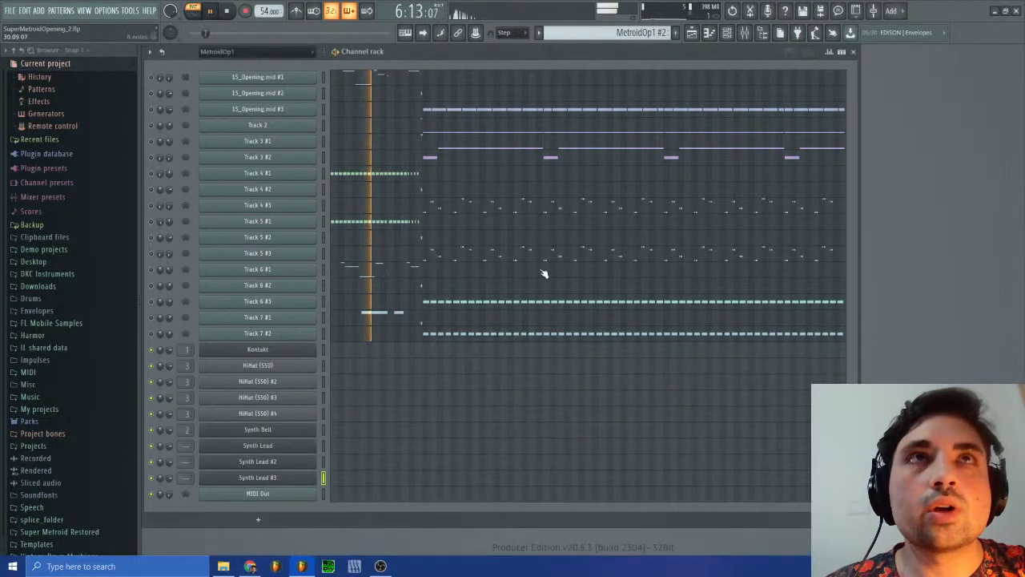
Step: Open the channel volume events of Track 3 #1 and focus on bars 11 to 17
{"action": "right_click", "coordinate": [169, 142]}
{"action": "left_click", "coordinate": [212, 168]}
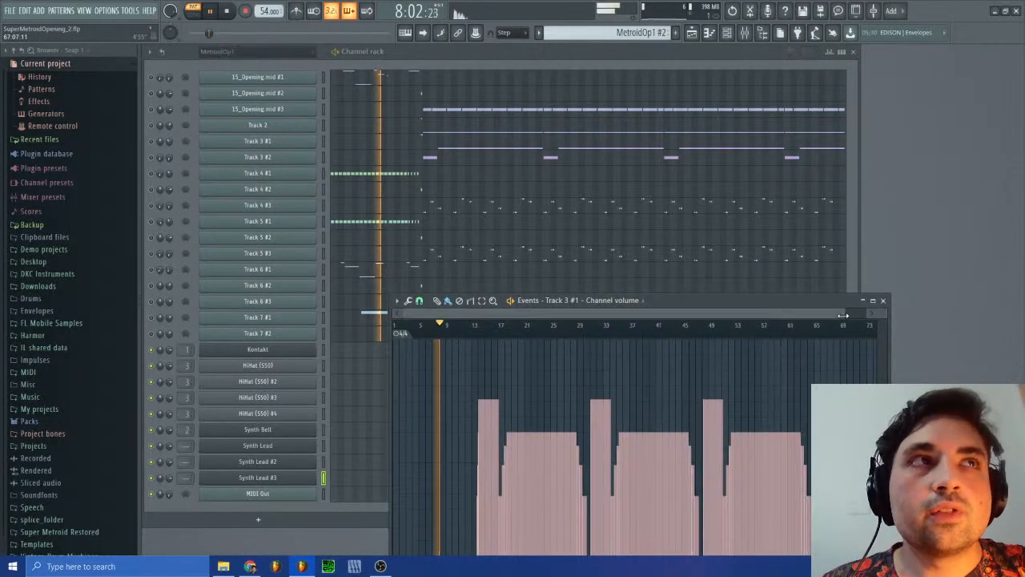
{"action": "left_click_drag", "start_coordinate": [835, 313], "coordinate": [497, 317]}
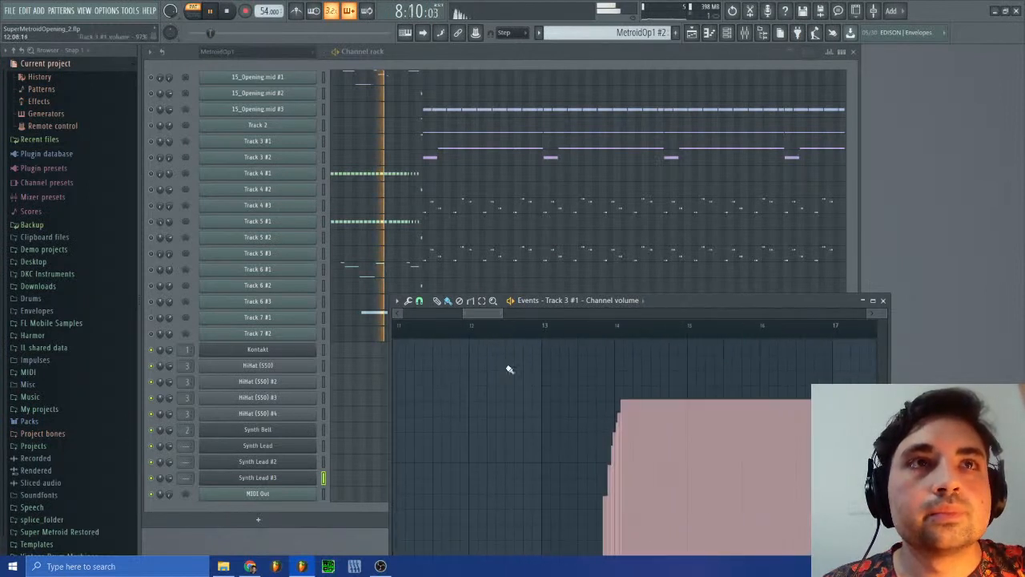
{"action": "left_click_drag", "start_coordinate": [685, 303], "coordinate": [670, 213]}
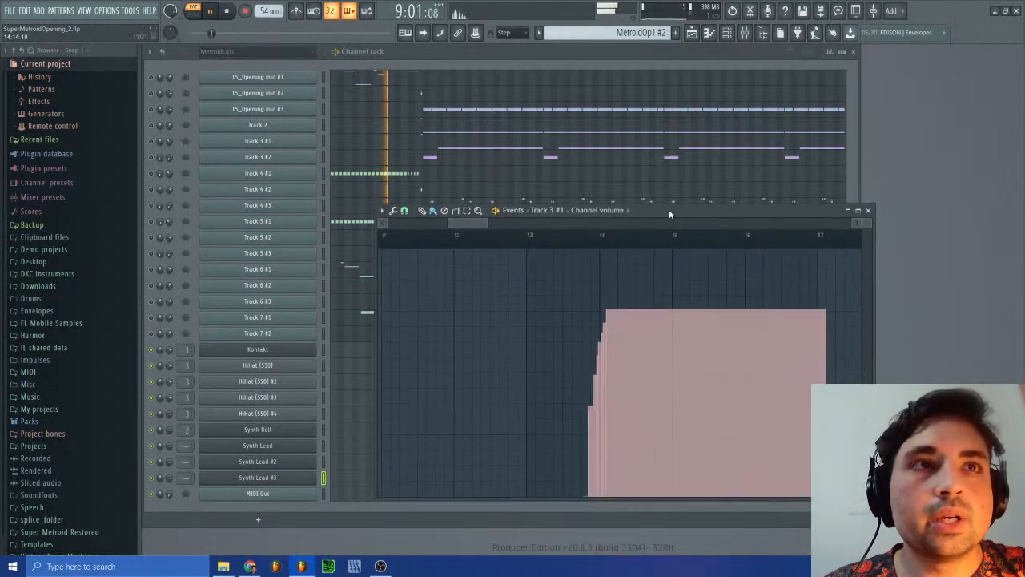
Step: Stop playback and examine where the first Track 3 #1 volume rise begins, peaks and holds between bars 13 and 16
{"action": "left_click", "coordinate": [594, 240]}
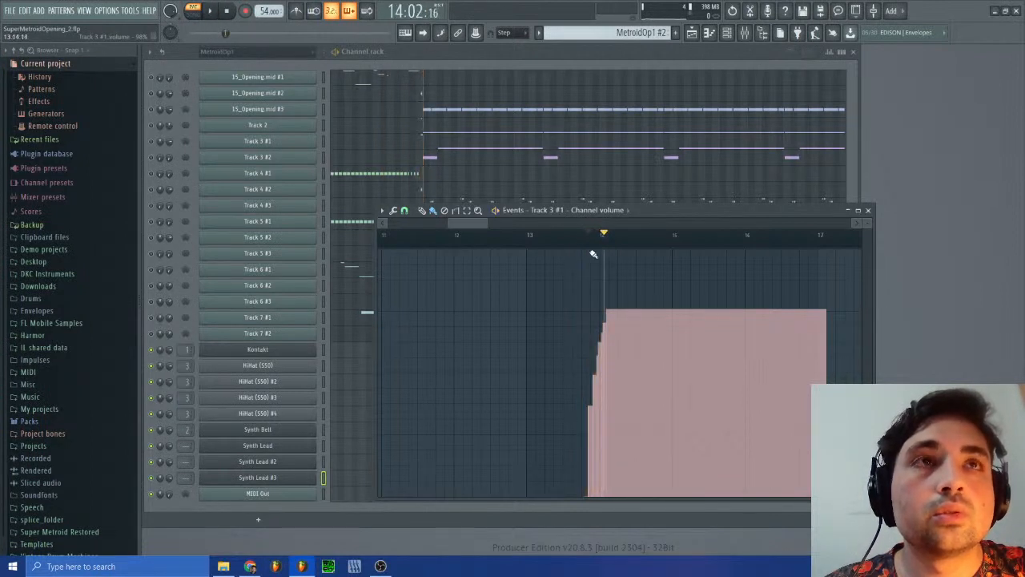
{"action": "key", "text": "space"}
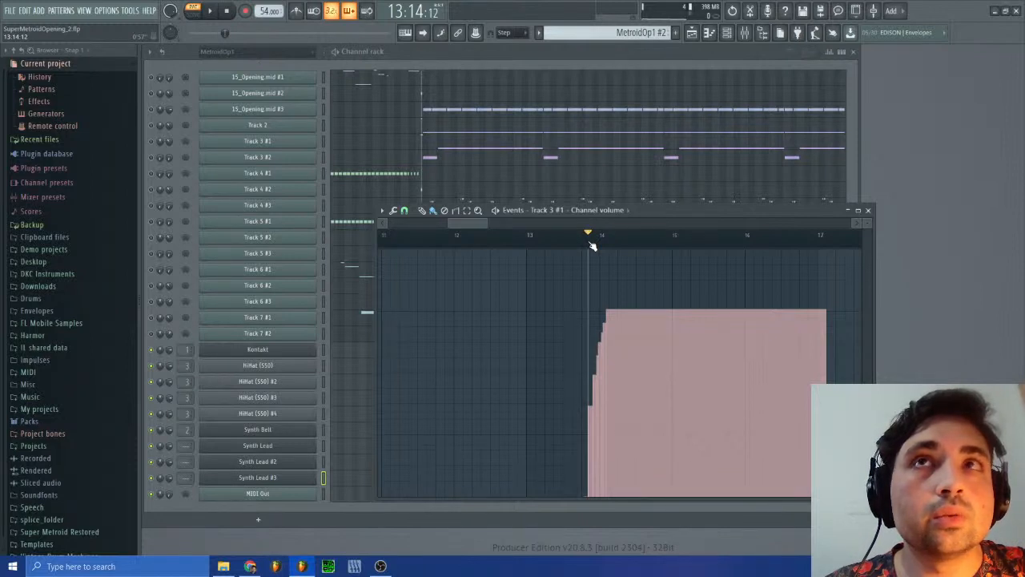
{"action": "left_click", "coordinate": [699, 243]}
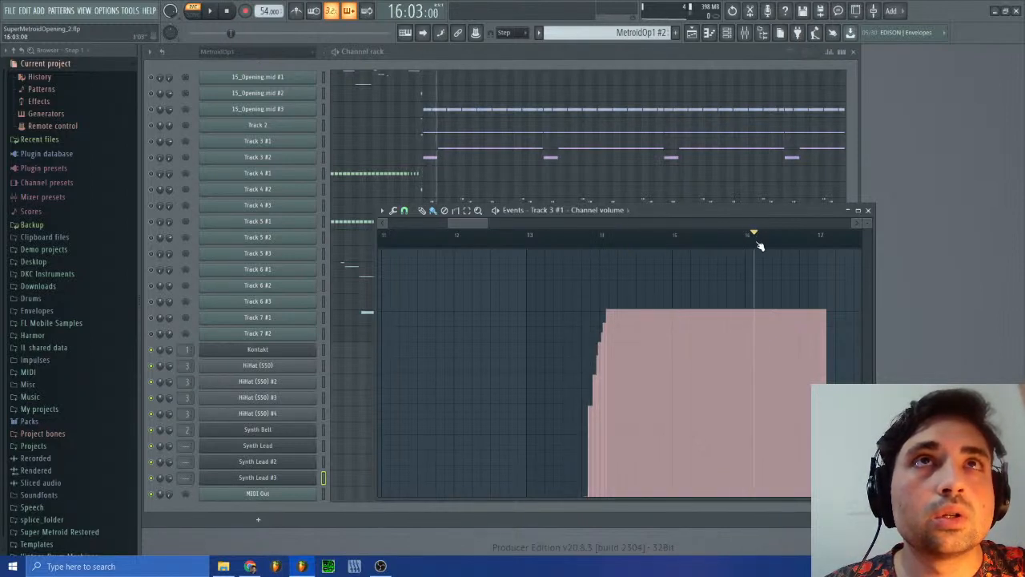
{"action": "left_click_drag", "start_coordinate": [780, 249], "coordinate": [755, 246]}
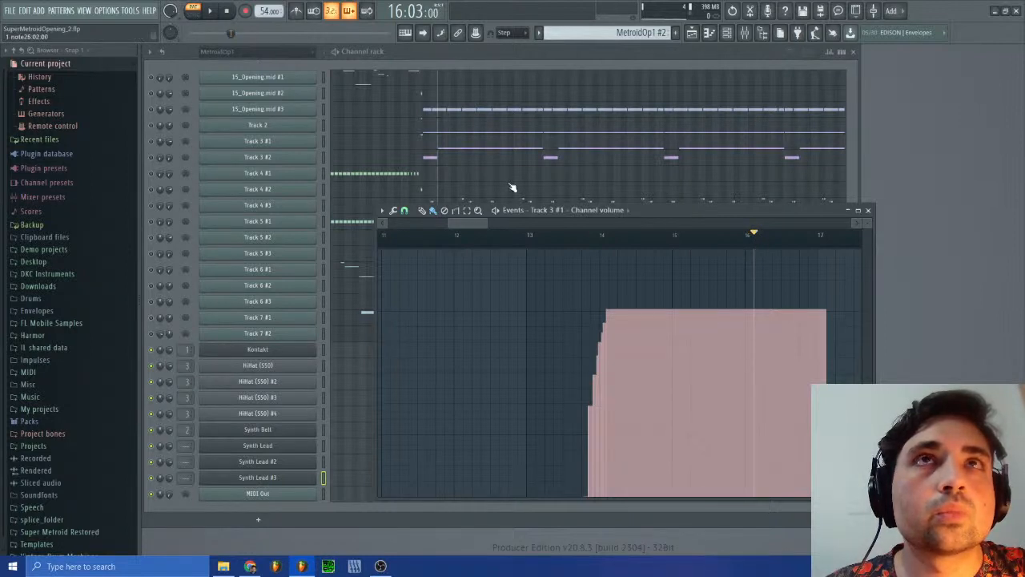
{"action": "left_click", "coordinate": [586, 238]}
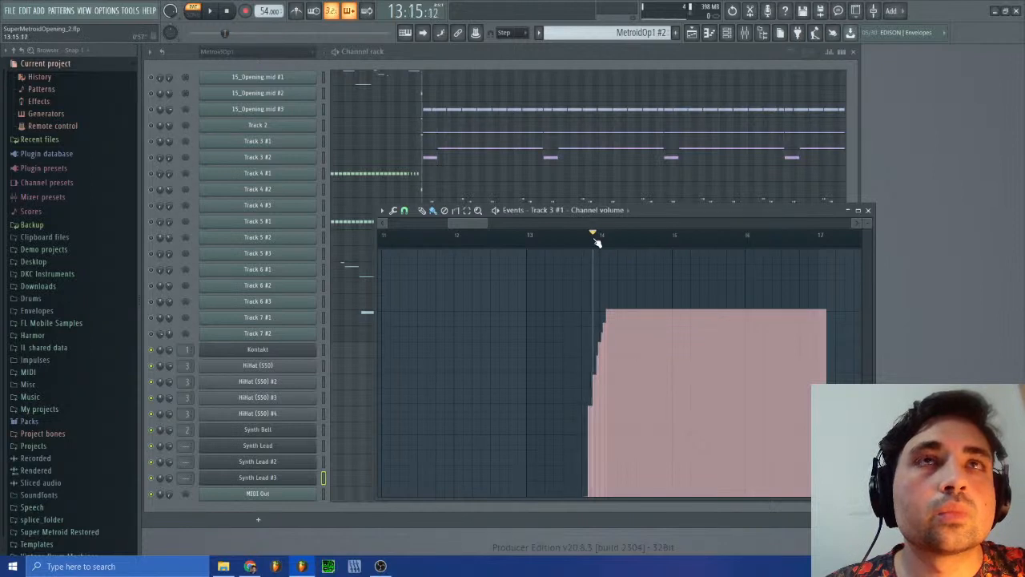
{"action": "left_click_drag", "start_coordinate": [597, 242], "coordinate": [607, 246]}
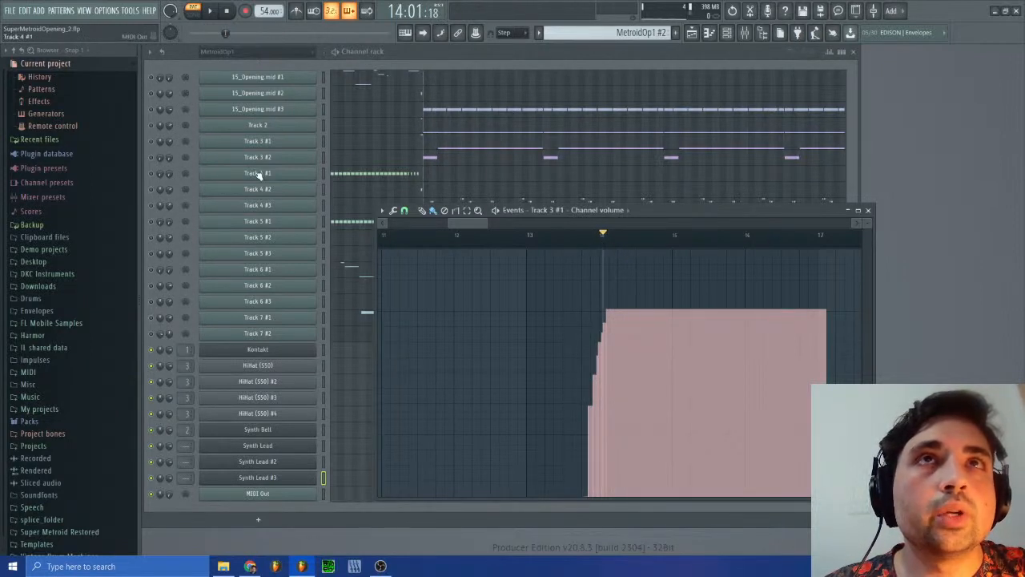
Step: Check the Track 3 #2 channel volume events, reopen those of Track 3 #1 and play briefly from just before bar 14
{"action": "right_click", "coordinate": [167, 157]}
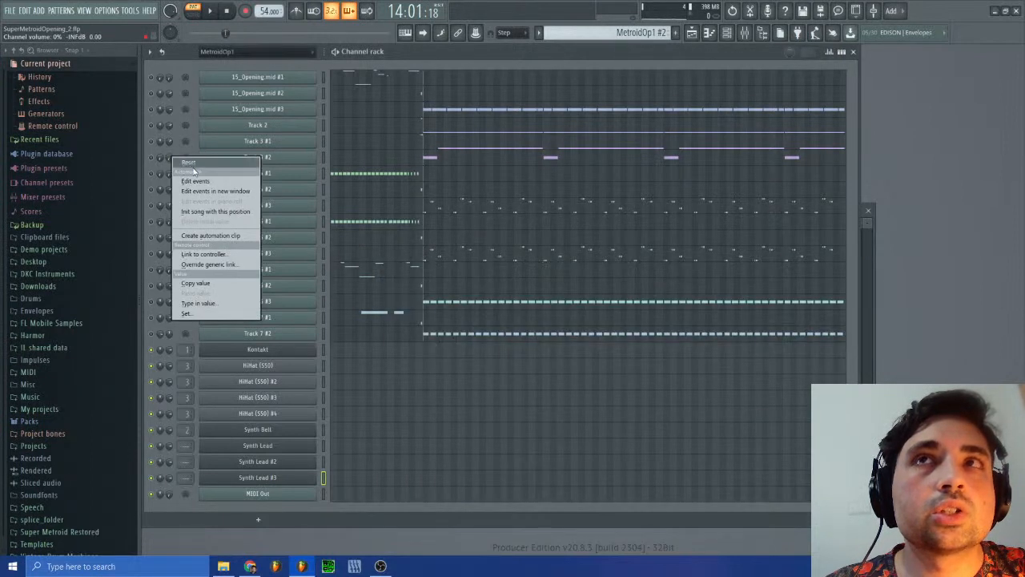
{"action": "left_click", "coordinate": [196, 181]}
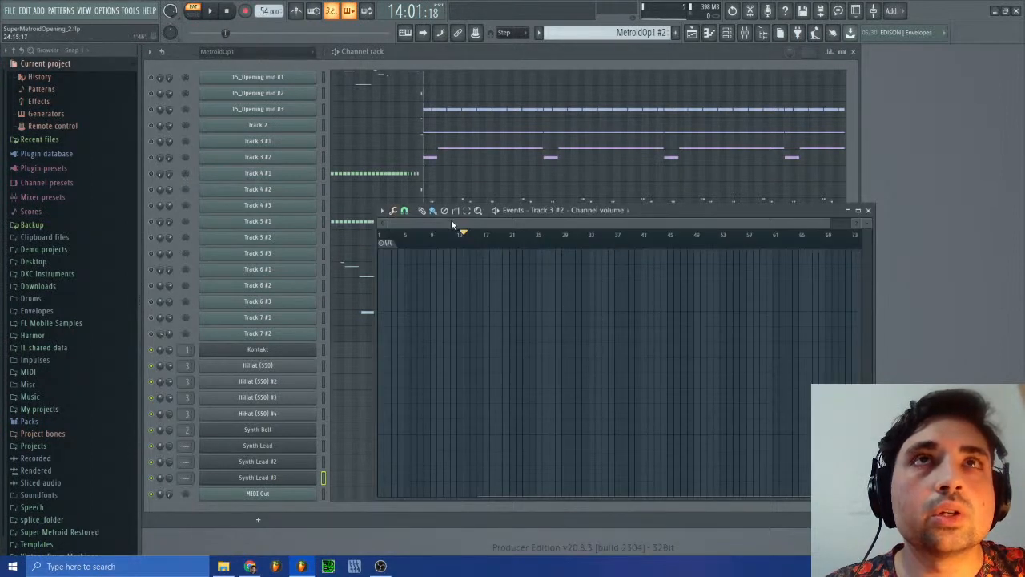
{"action": "right_click", "coordinate": [169, 142]}
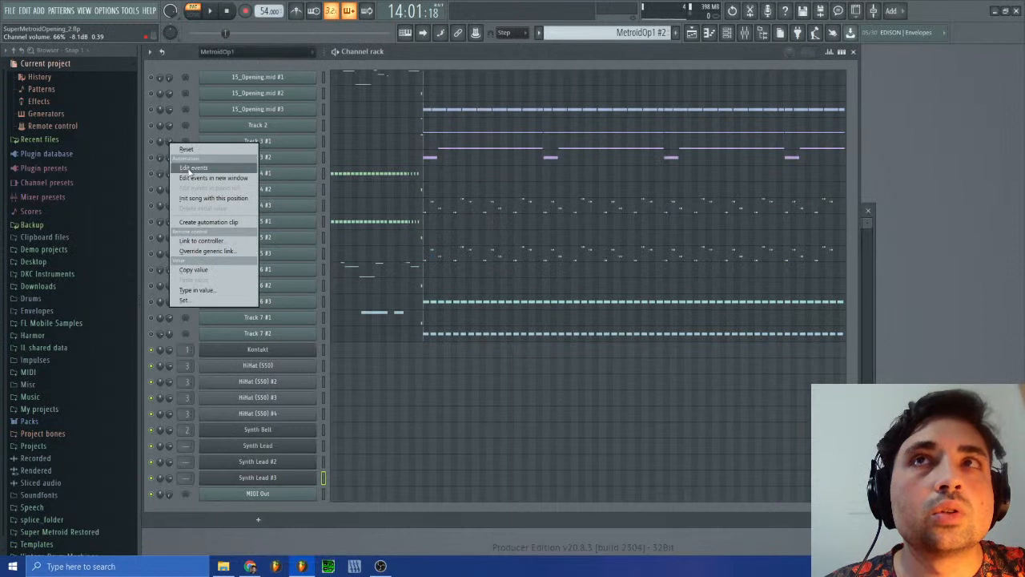
{"action": "left_click", "coordinate": [193, 168]}
{"action": "left_click_drag", "start_coordinate": [827, 224], "coordinate": [494, 227]}
{"action": "left_click", "coordinate": [527, 234]}
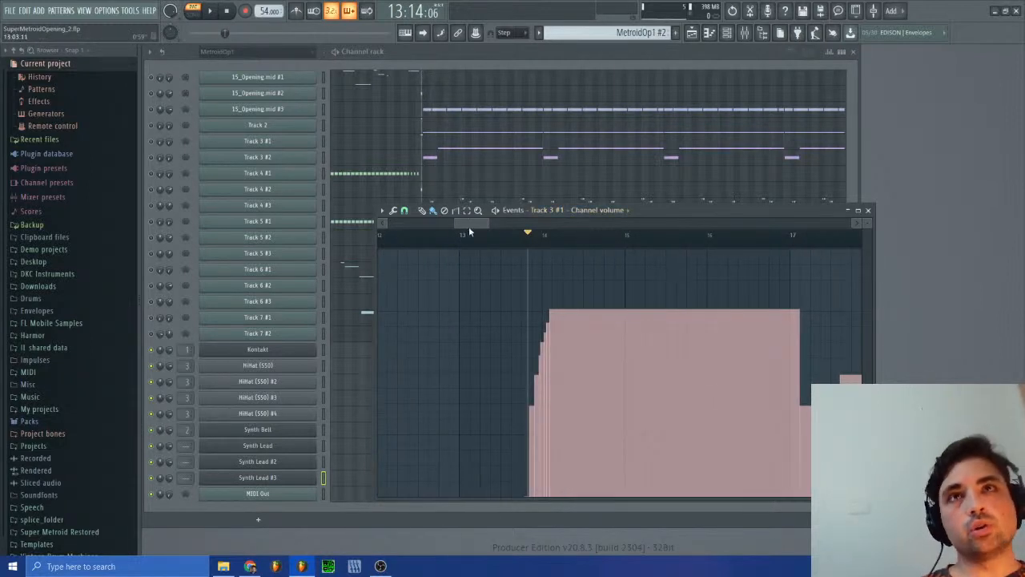
{"action": "left_click", "coordinate": [211, 19]}
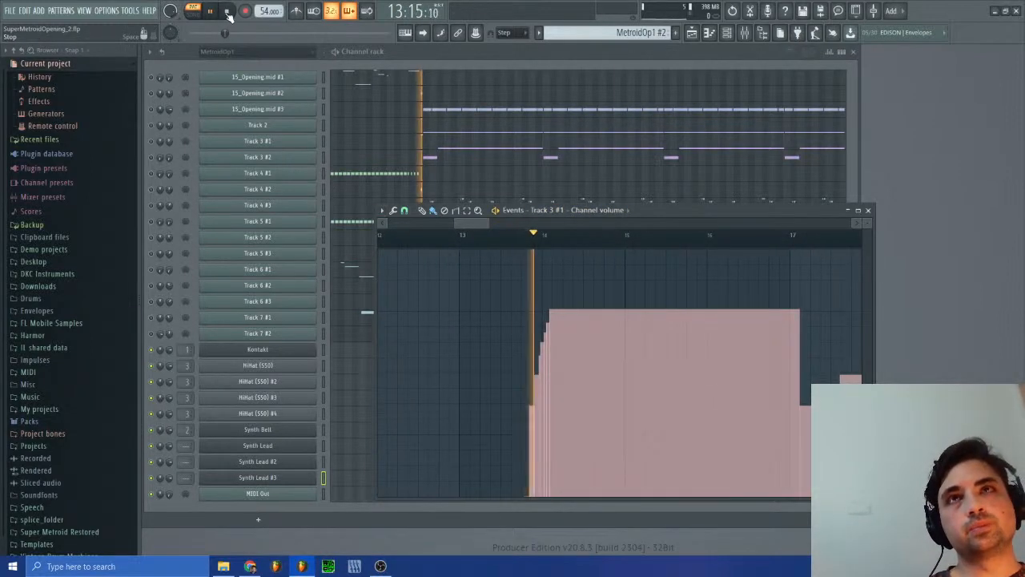
{"action": "left_click", "coordinate": [228, 12]}
Step: Switch to SPCTool, load the recent Super Metroid SPC archive and listen to sm-15.spc around the middle of the track
{"action": "left_click", "coordinate": [329, 566]}
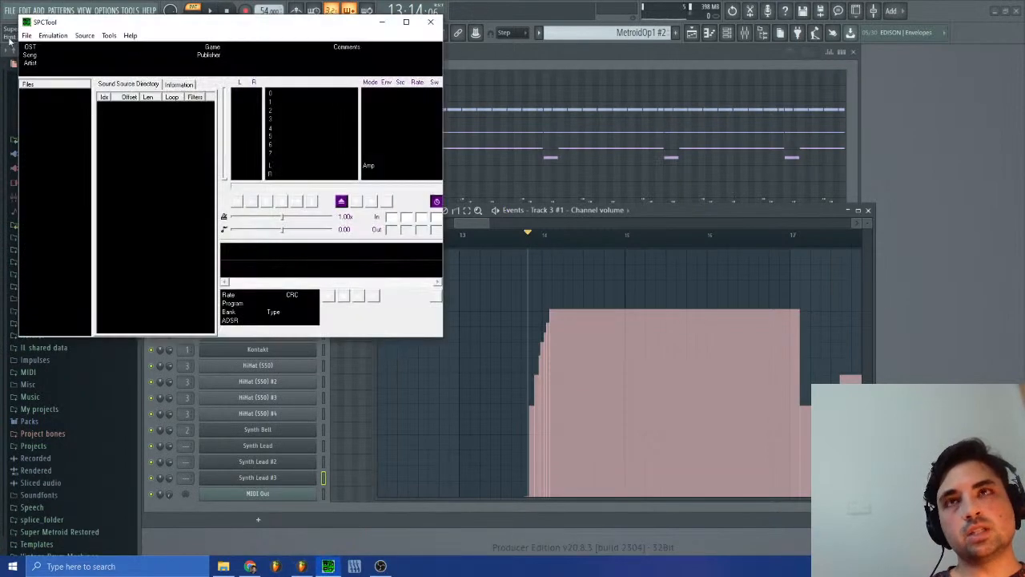
{"action": "left_click", "coordinate": [53, 35]}
{"action": "left_click", "coordinate": [26, 35]}
{"action": "left_click", "coordinate": [56, 127]}
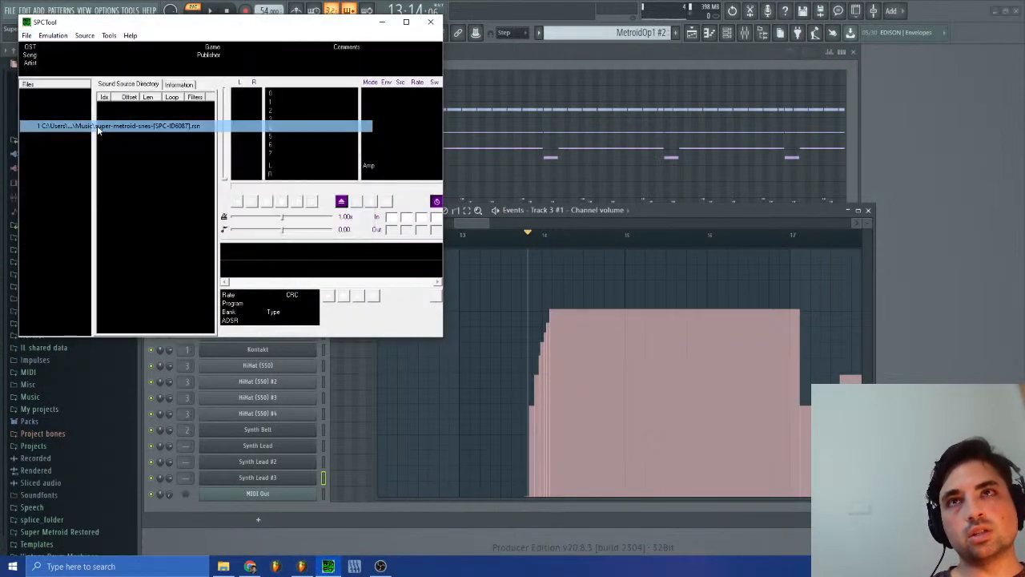
{"action": "left_click", "coordinate": [251, 202]}
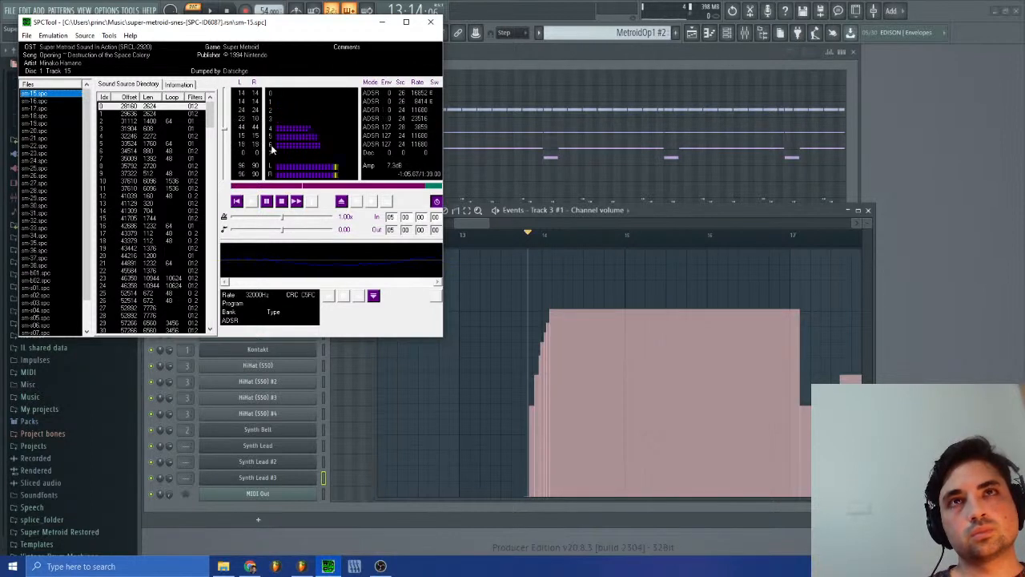
{"action": "left_click", "coordinate": [284, 186]}
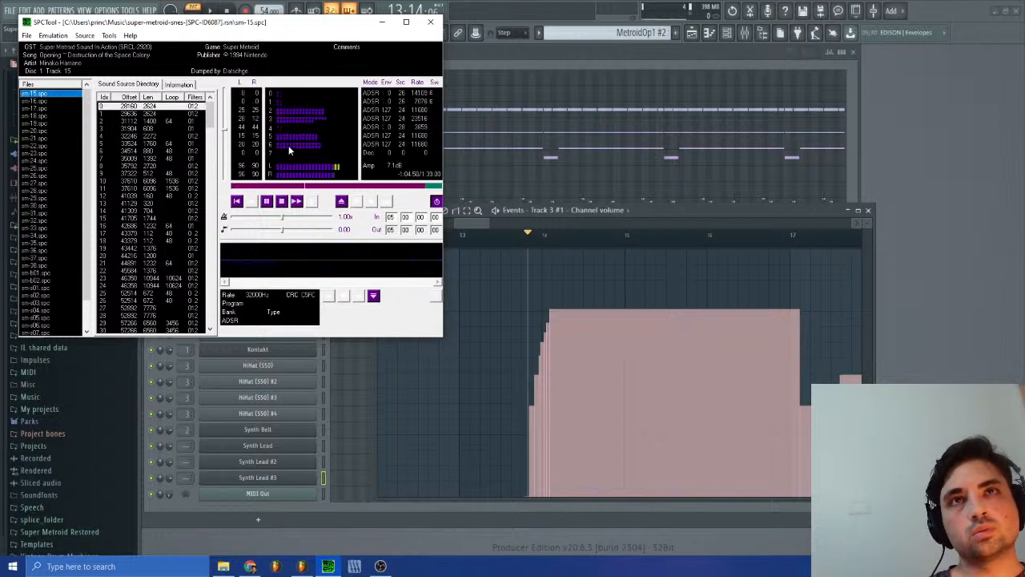
Step: Return to FL Studio, close the Track 3 #1 volume events and open the Synth Lead #3 notes of the Bass pattern
{"action": "left_click", "coordinate": [671, 215]}
{"action": "left_click", "coordinate": [869, 211]}
{"action": "left_click", "coordinate": [640, 32]}
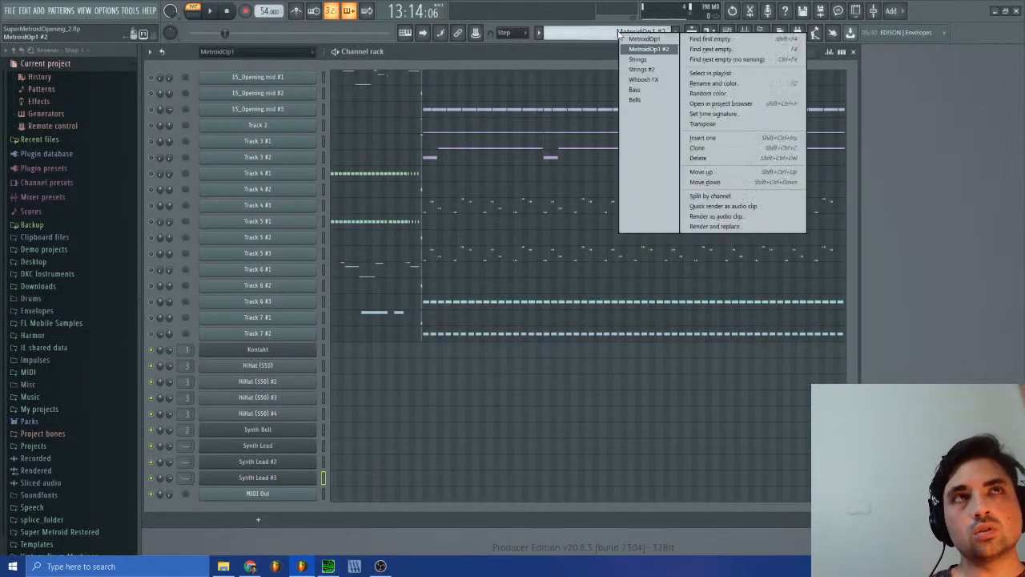
{"action": "left_click", "coordinate": [639, 89]}
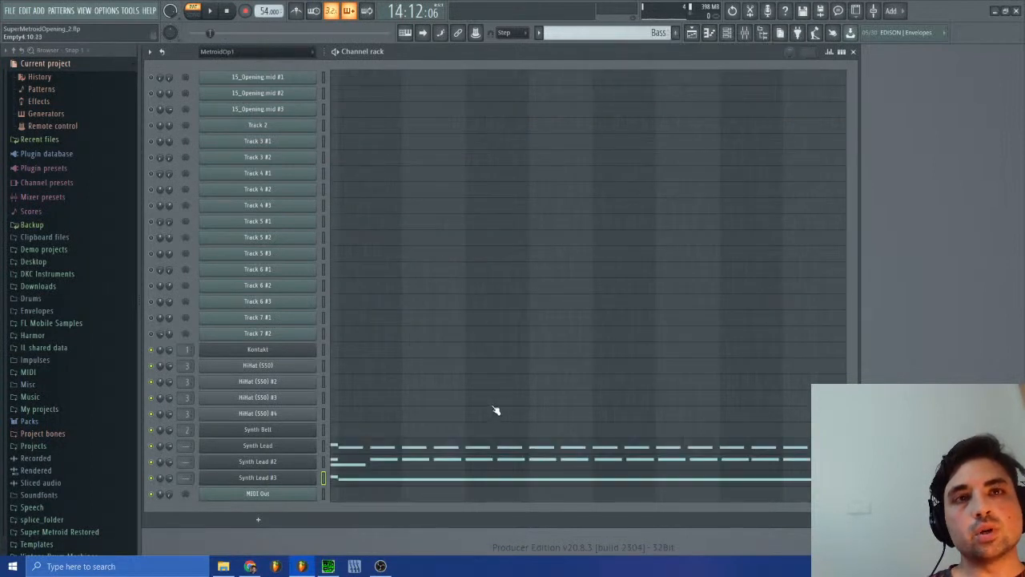
{"action": "left_click", "coordinate": [415, 484]}
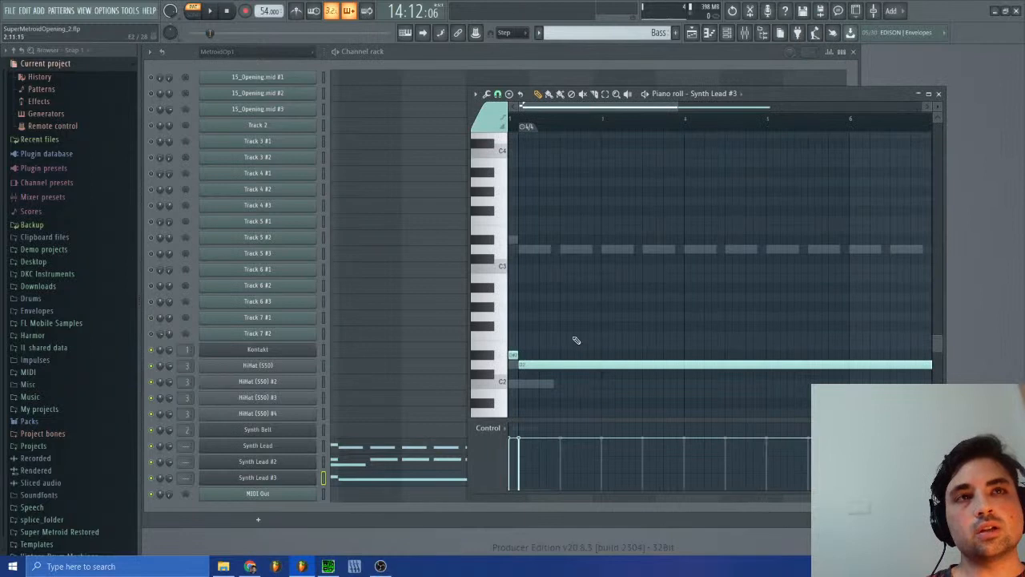
Step: Play the song from bar 7 and follow the sustained Synth Lead #3 bass note in the piano roll
{"action": "left_click", "coordinate": [692, 32]}
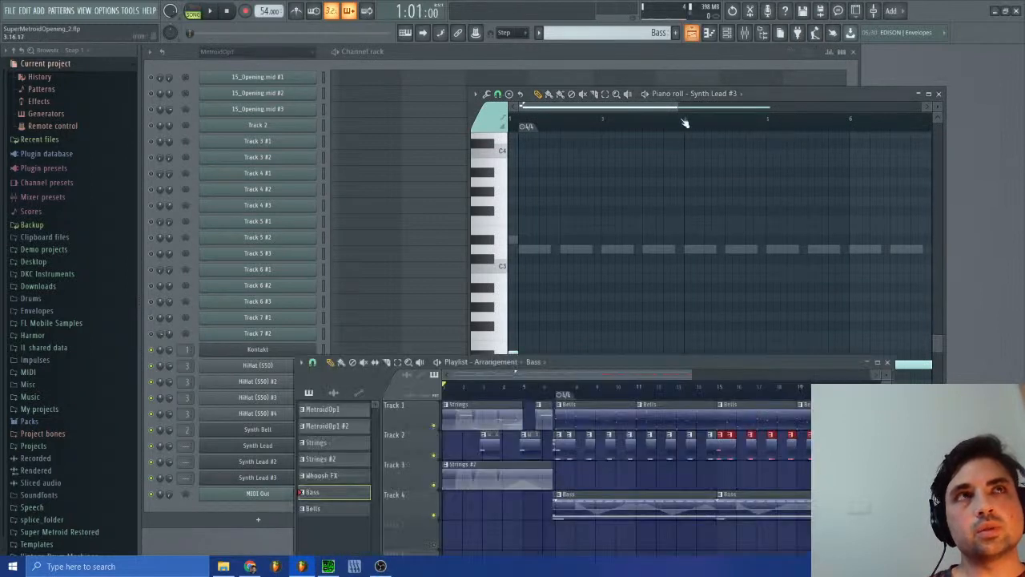
{"action": "left_click", "coordinate": [215, 15]}
{"action": "left_click", "coordinate": [888, 363]}
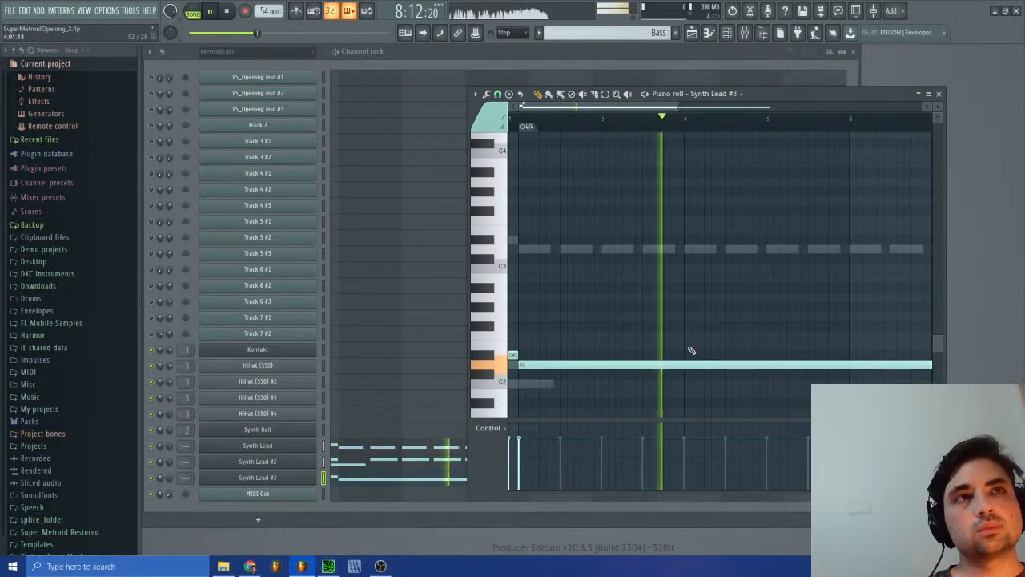
{"action": "left_click", "coordinate": [604, 125]}
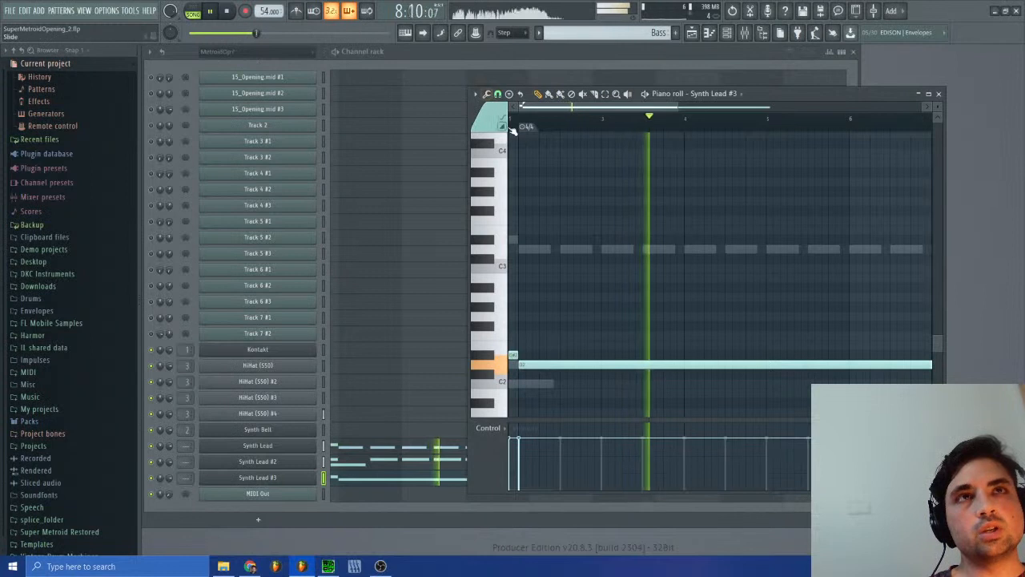
Step: Try a louder D2 slide note on Synth Lead #3 from midway through bar 3, shortened to about half a bar
{"action": "left_click", "coordinate": [644, 364]}
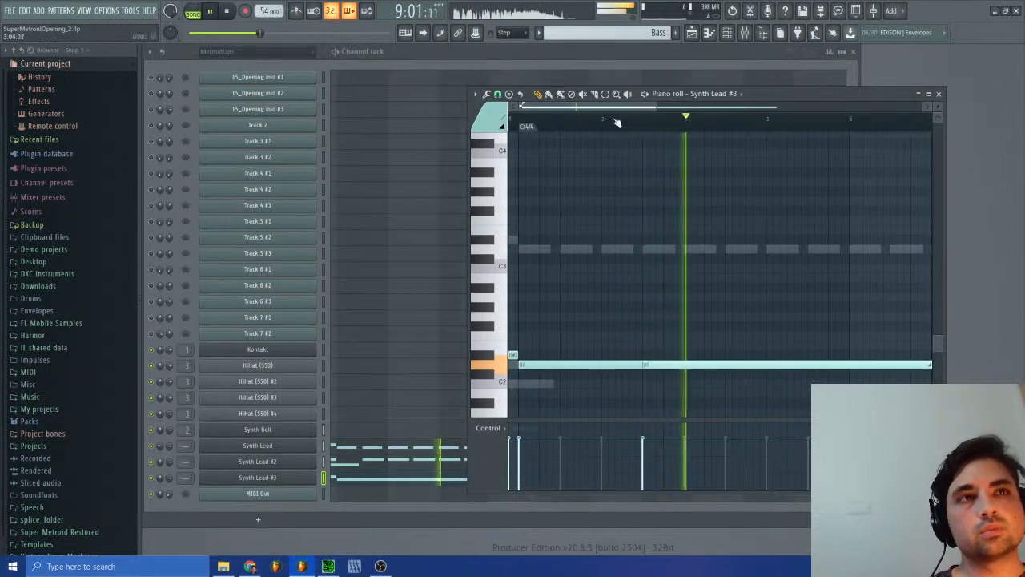
{"action": "left_click_drag", "start_coordinate": [656, 108], "coordinate": [878, 119]}
{"action": "left_click_drag", "start_coordinate": [811, 365], "coordinate": [574, 390]}
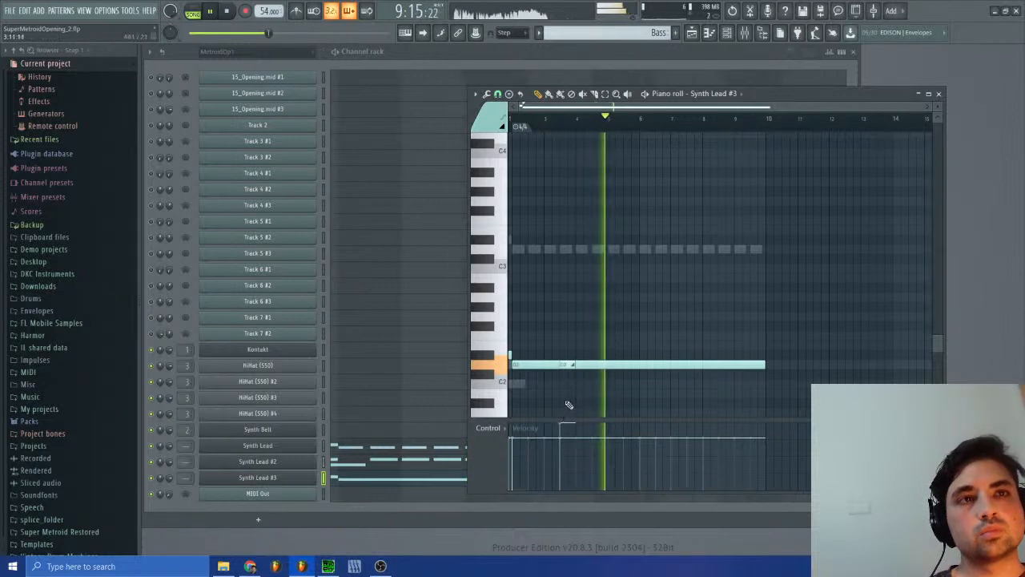
Step: Replay the song around the slide note, restarting from bar 7, and judge its effect on the bass
{"action": "left_click", "coordinate": [553, 122]}
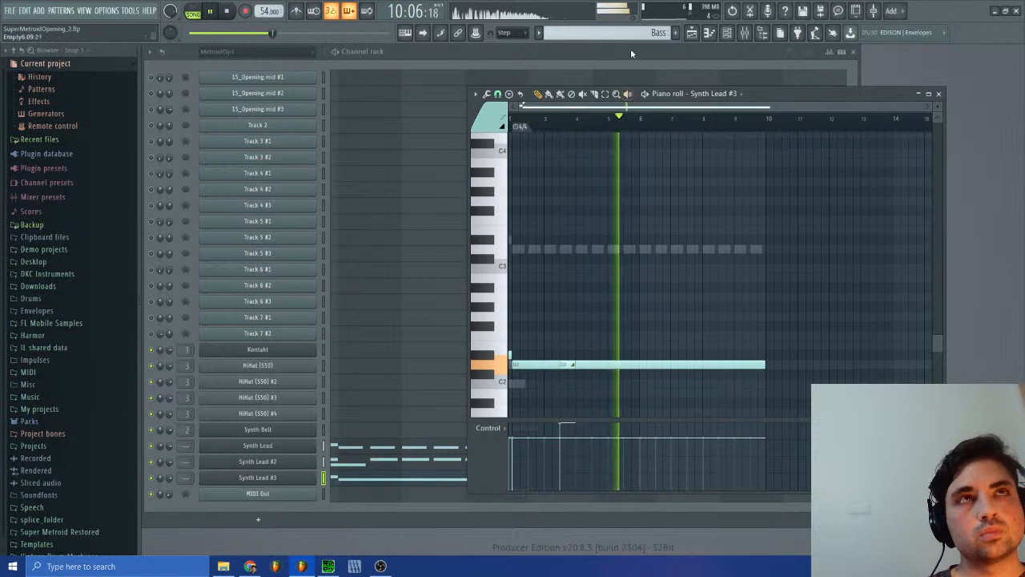
{"action": "left_click", "coordinate": [693, 33]}
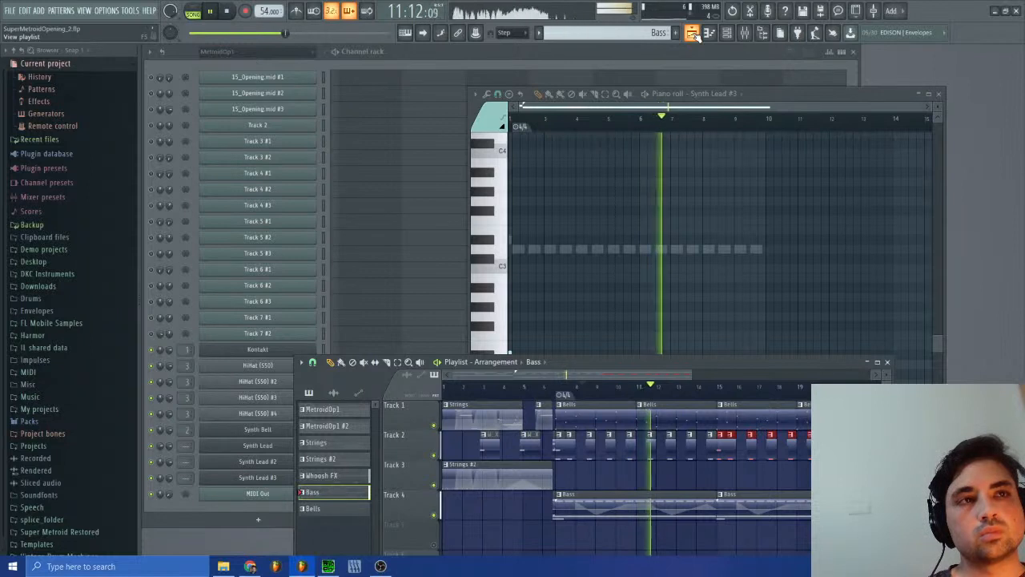
{"action": "left_click", "coordinate": [693, 33]}
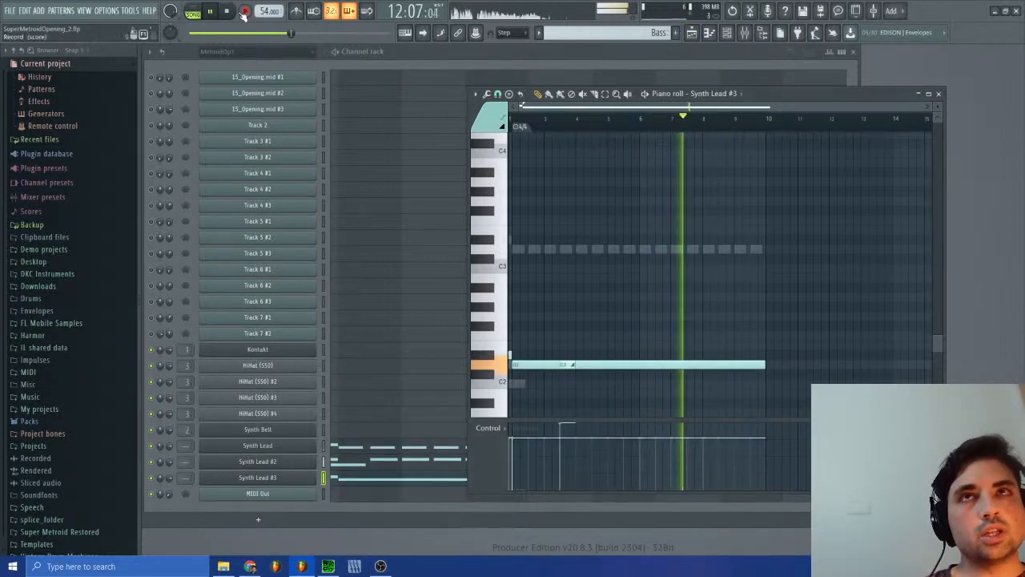
{"action": "left_click", "coordinate": [234, 14]}
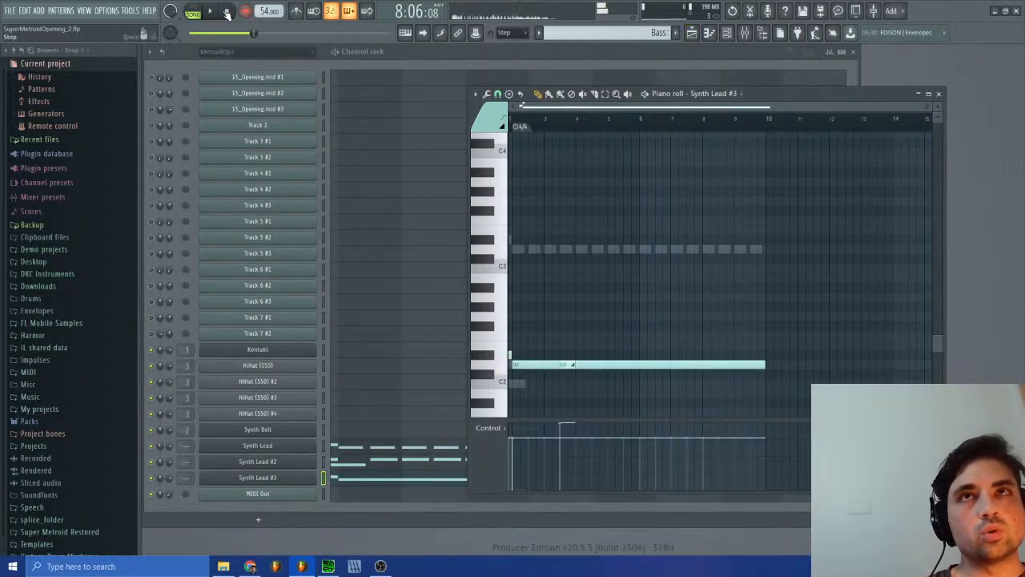
{"action": "left_click", "coordinate": [687, 34]}
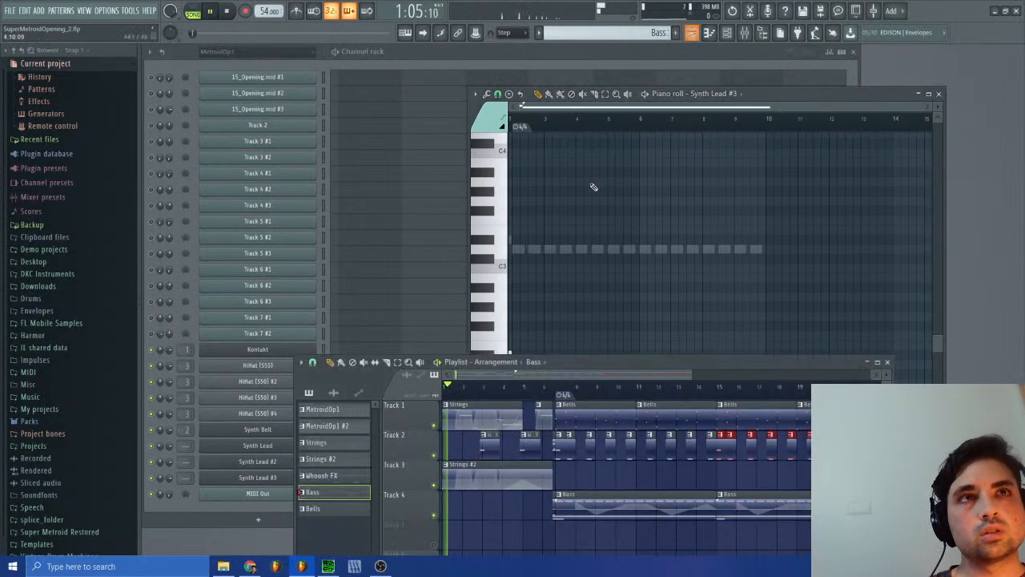
{"action": "left_click", "coordinate": [563, 396]}
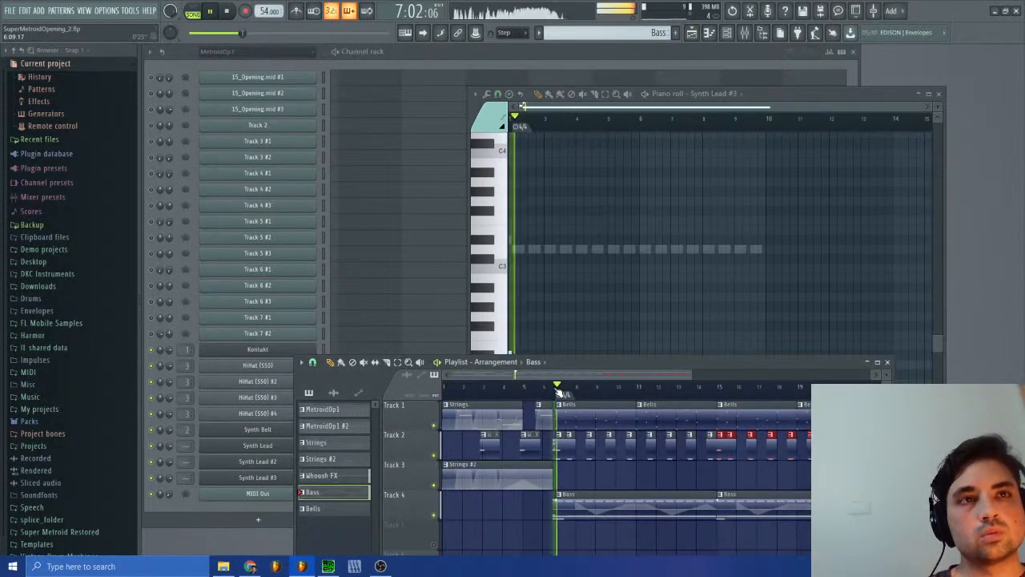
{"action": "left_click", "coordinate": [887, 361]}
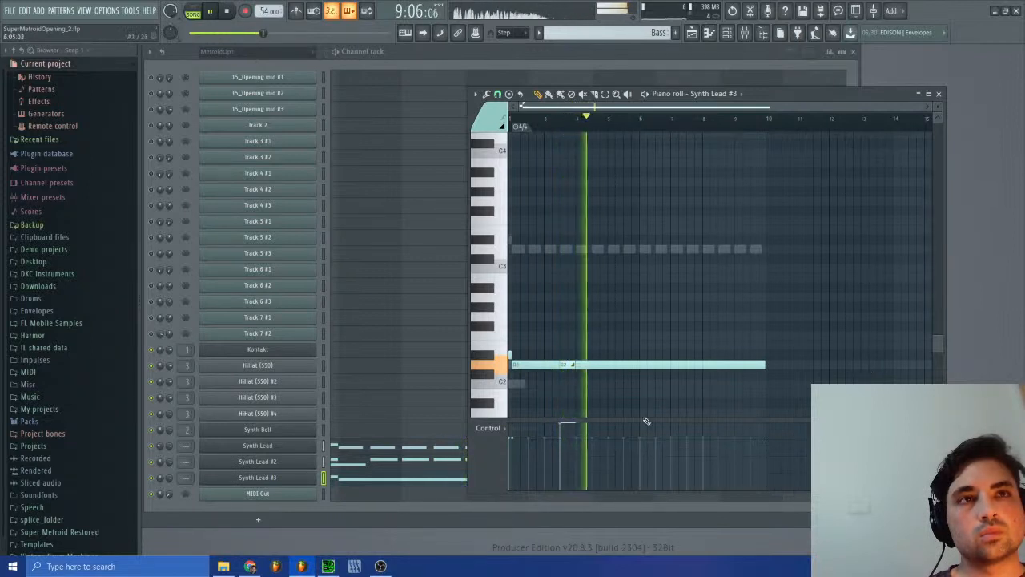
Step: Switch playback to pattern mode and listen to the Bass pattern through the slide note
{"action": "key", "text": "l"}
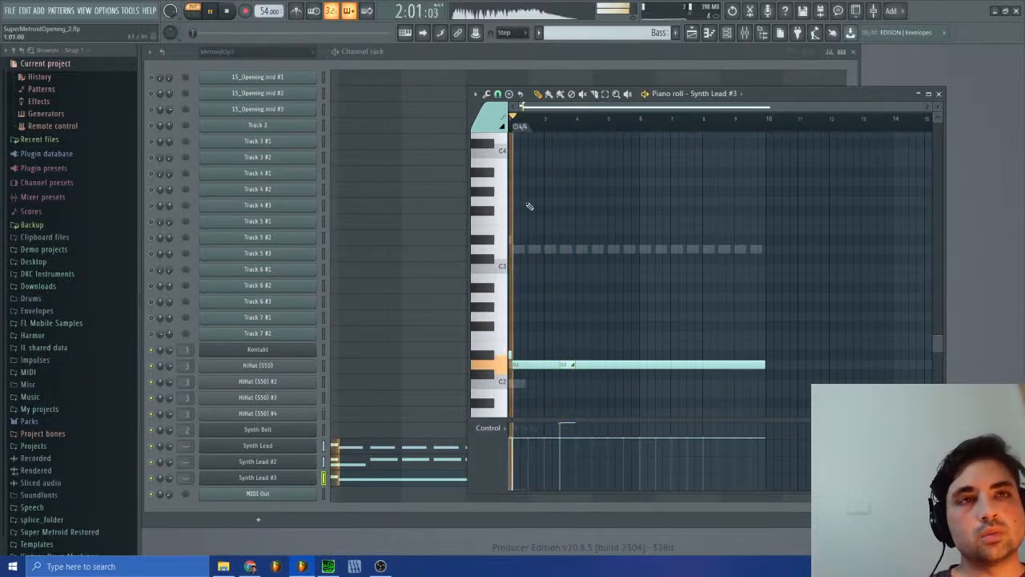
{"action": "left_click", "coordinate": [225, 15]}
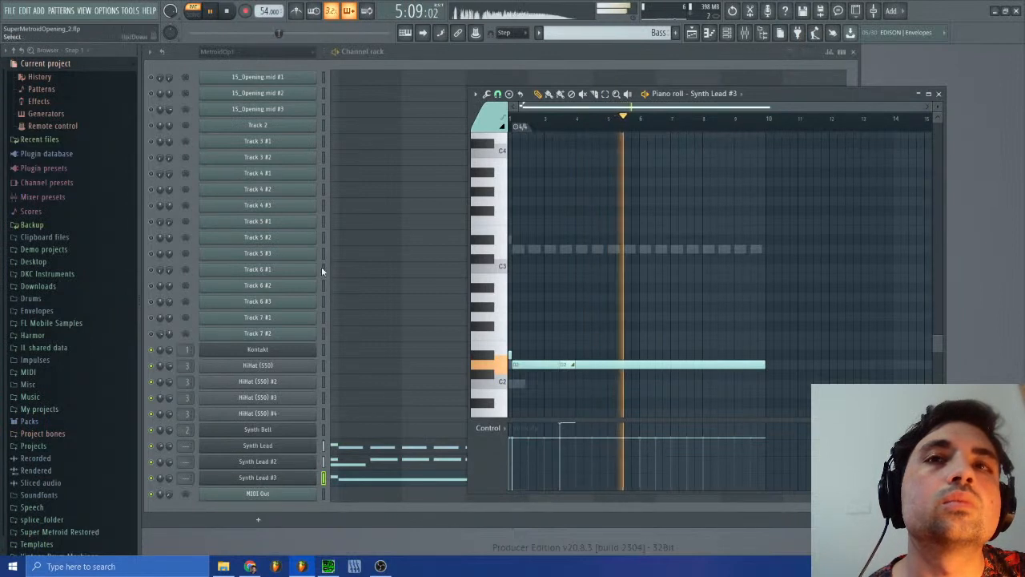
{"action": "left_click", "coordinate": [227, 11]}
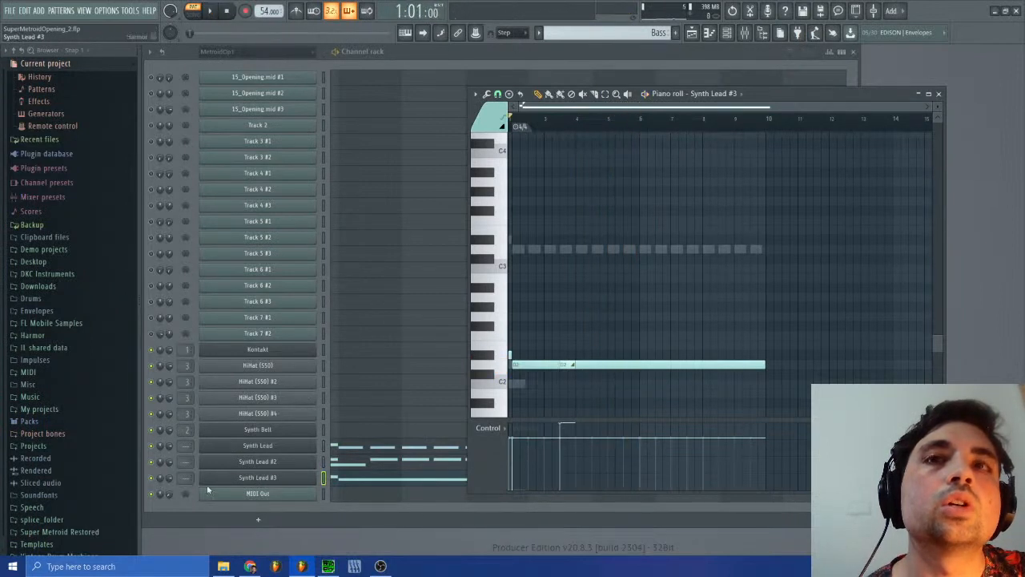
Step: Mute Synth Lead and Synth Lead #2 and watch the master level in the mixer while the Bass pattern plays
{"action": "left_click", "coordinate": [154, 467]}
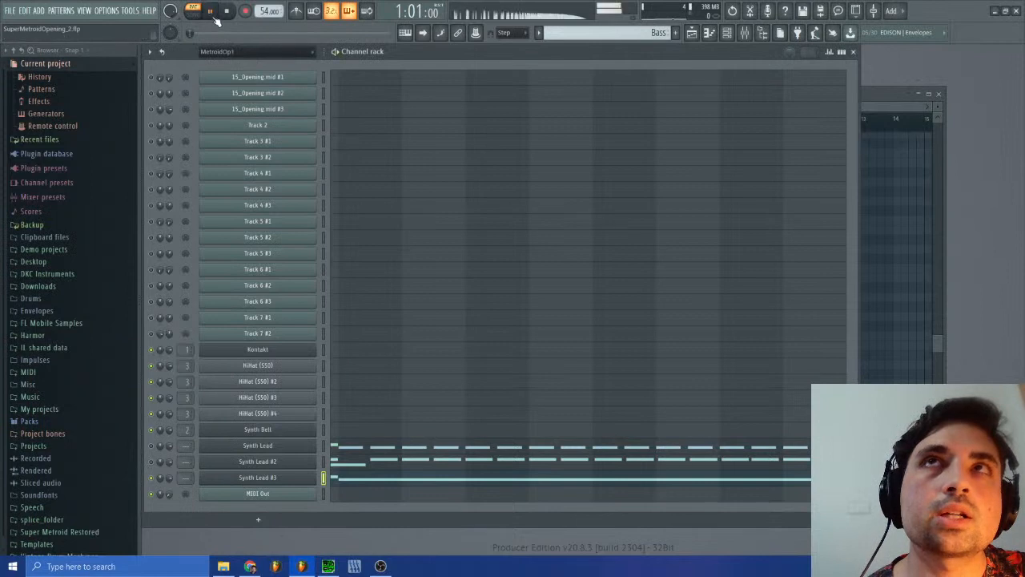
{"action": "left_click", "coordinate": [873, 93]}
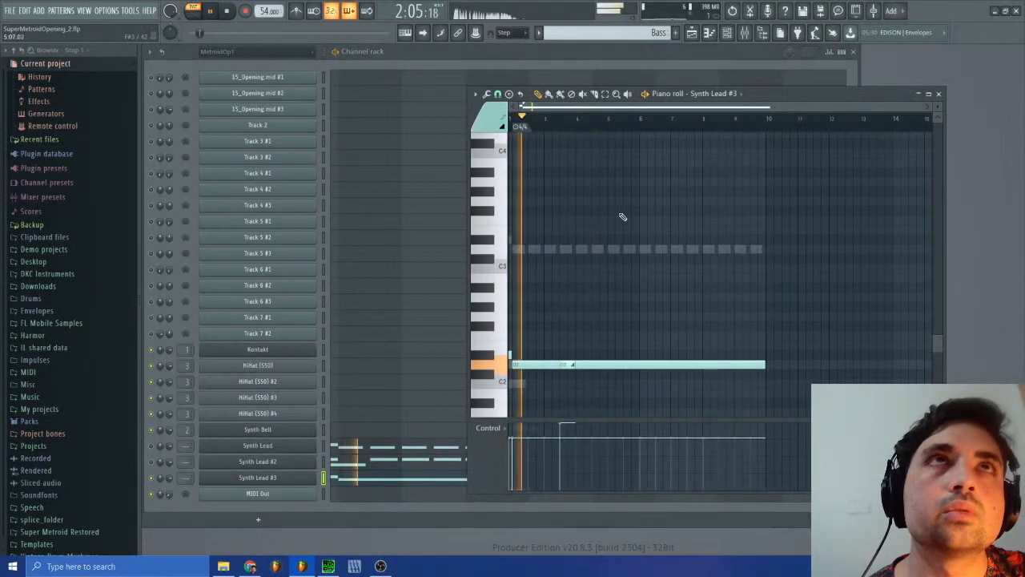
{"action": "left_click", "coordinate": [744, 32]}
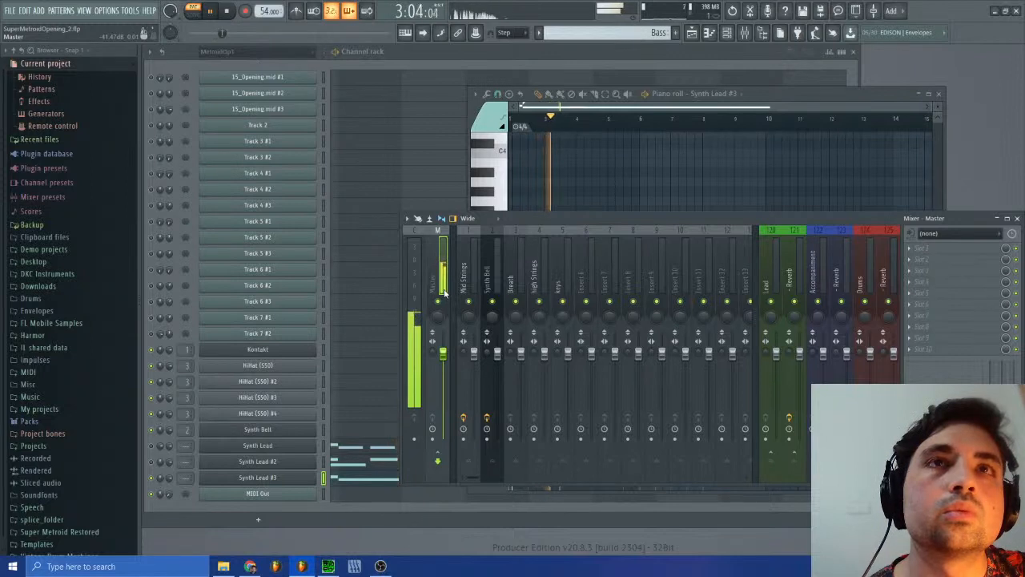
Step: Remove the D2 slide note and create channel volume events for Synth Lead #3 at a constant level of about 78%
{"action": "left_click", "coordinate": [680, 100]}
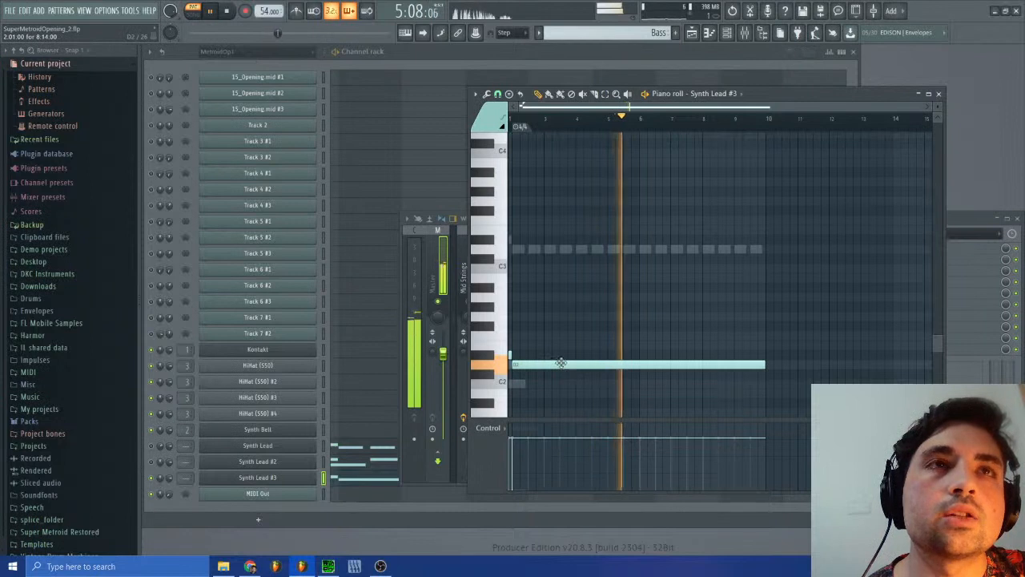
{"action": "right_click", "coordinate": [167, 480]}
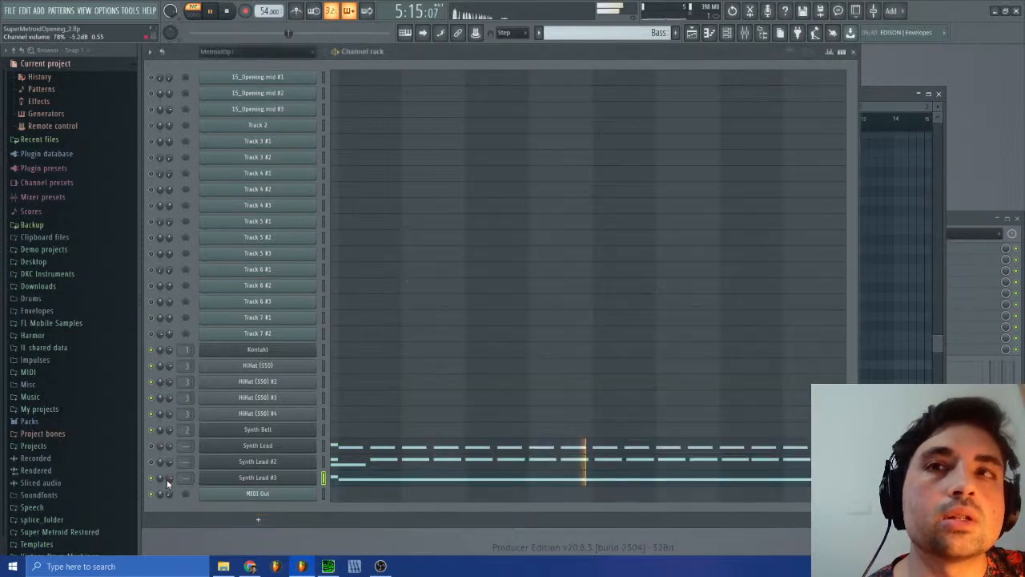
{"action": "left_click", "coordinate": [207, 409]}
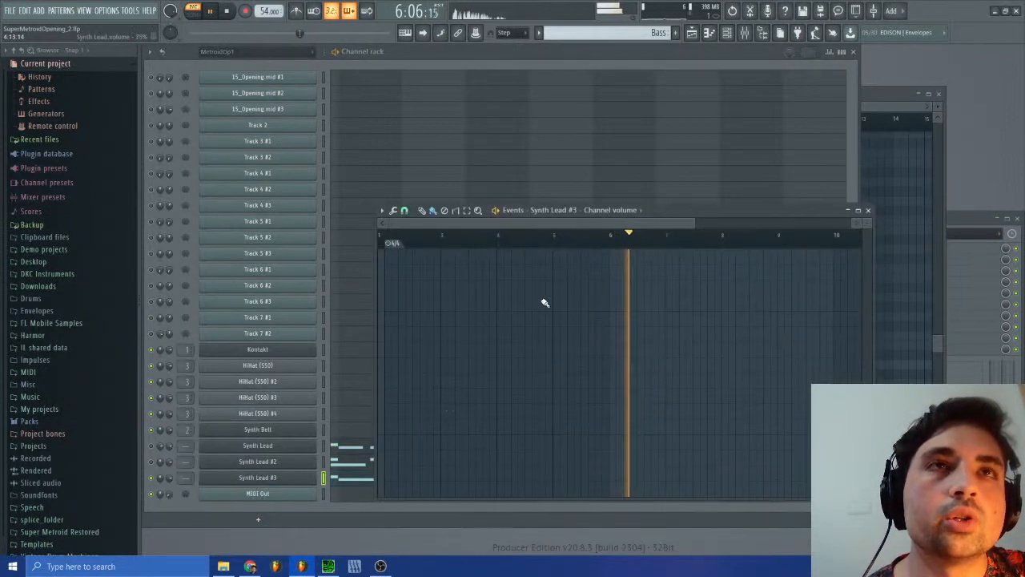
{"action": "left_click", "coordinate": [549, 298]}
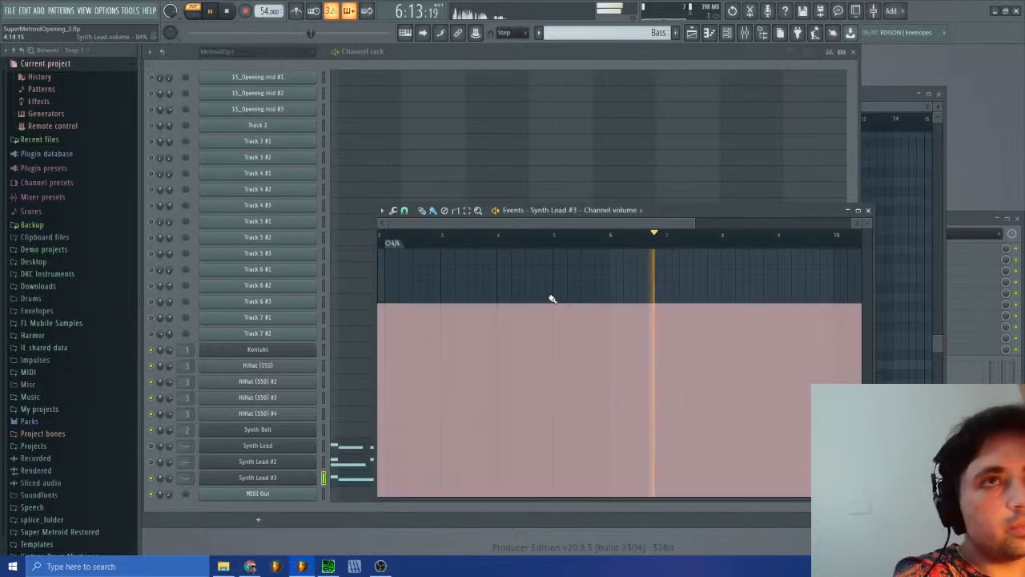
Step: Draw a Synth Lead #3 channel volume ramp rising to maximum between the middle of bar 3 and bar 4
{"action": "left_click", "coordinate": [474, 239]}
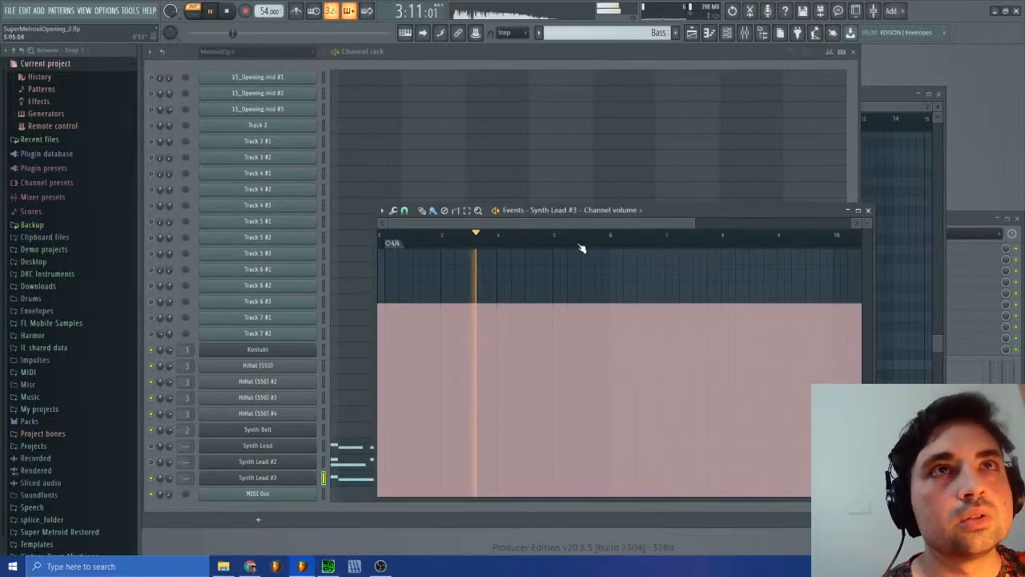
{"action": "left_click_drag", "start_coordinate": [651, 209], "coordinate": [787, 306]}
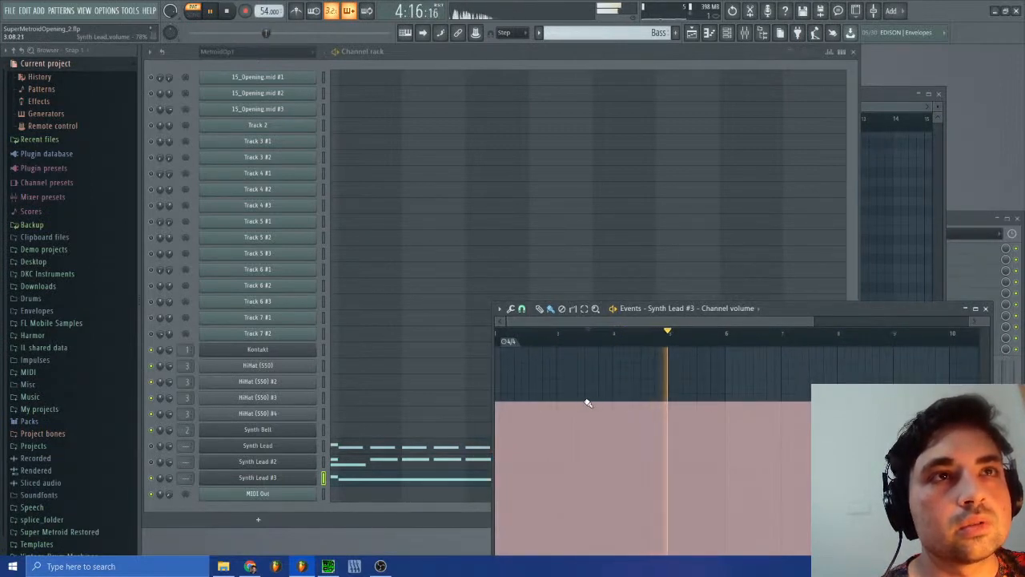
{"action": "left_click_drag", "start_coordinate": [587, 406], "coordinate": [612, 347]}
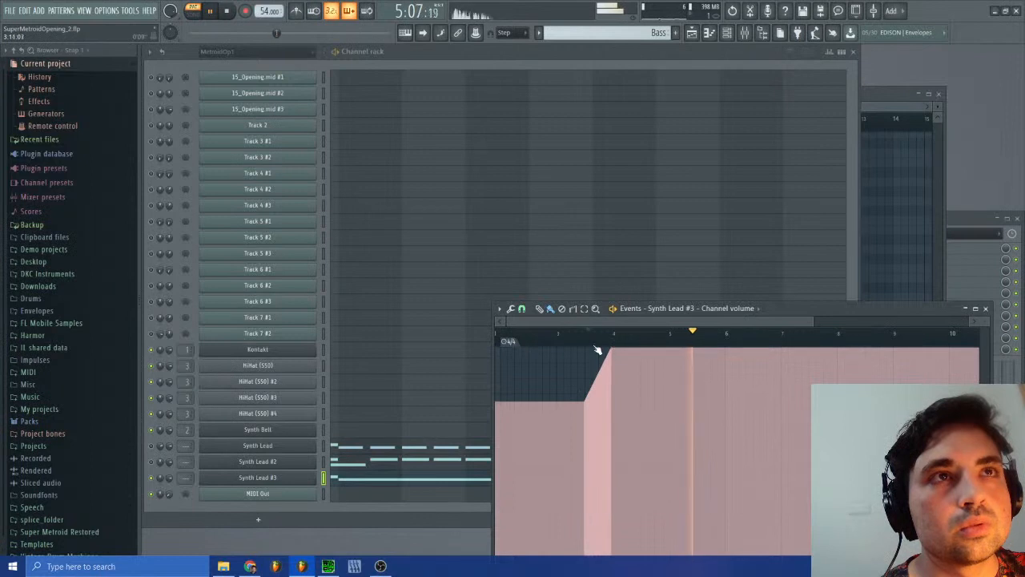
Step: Replay the volume ramp from bar 3 while checking the master level in the mixer, and undo the ramp
{"action": "left_click", "coordinate": [591, 342]}
{"action": "left_click", "coordinate": [592, 343]}
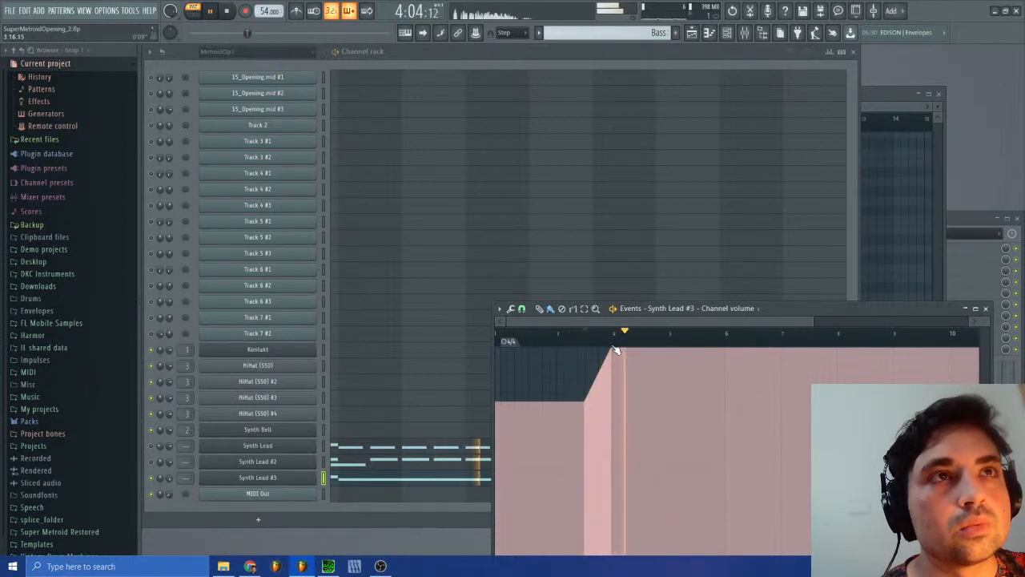
{"action": "left_click", "coordinate": [744, 33]}
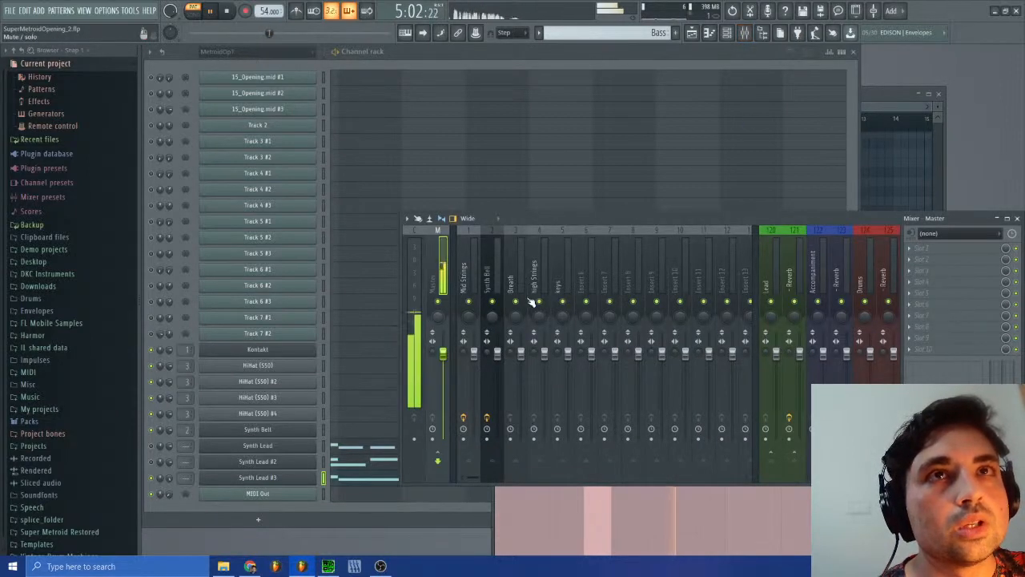
{"action": "left_click", "coordinate": [1017, 219]}
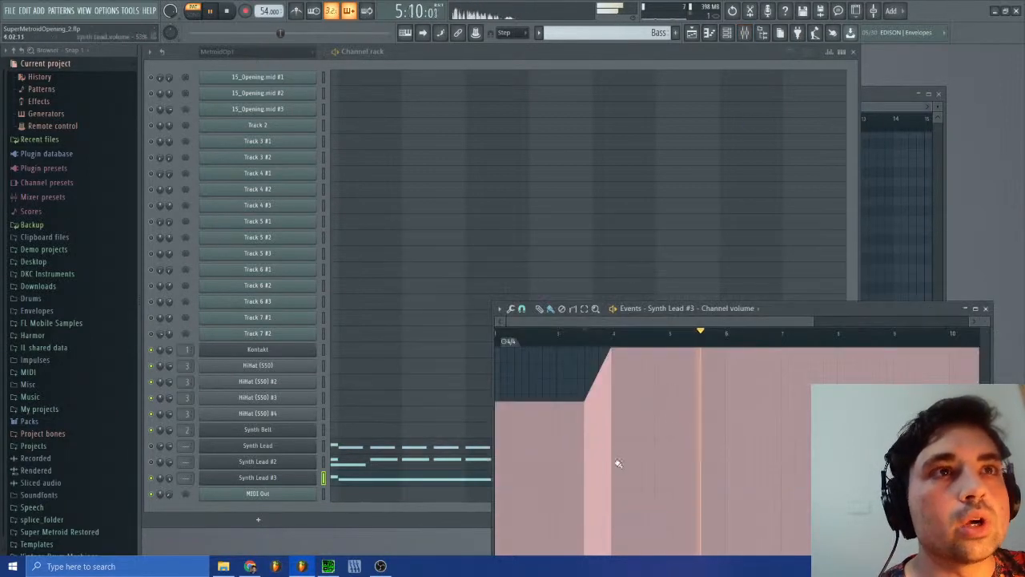
{"action": "left_click", "coordinate": [735, 12]}
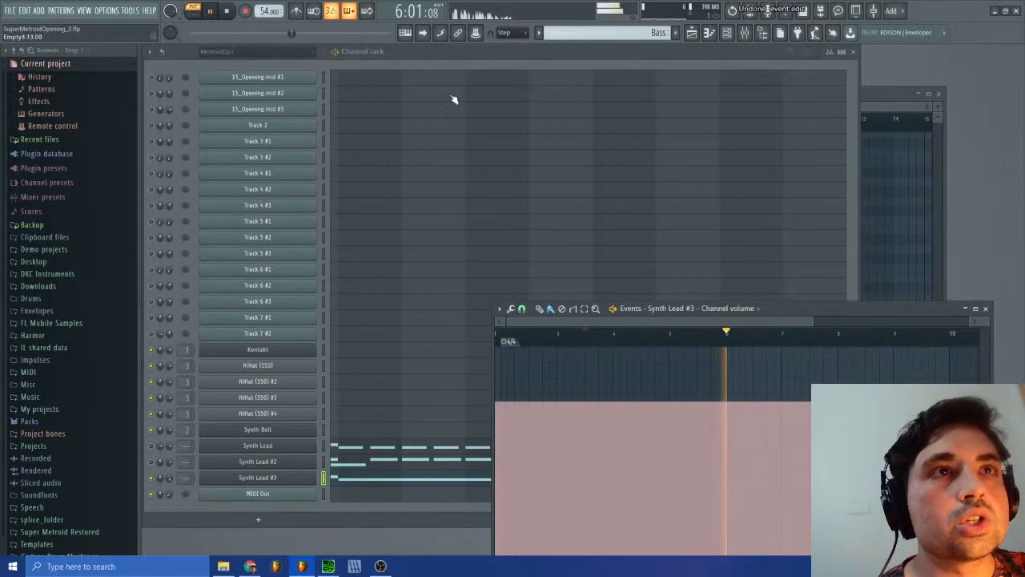
Step: Open the Synth Lead #3 instrument and inspect the compression amount among its effects
{"action": "left_click", "coordinate": [288, 479]}
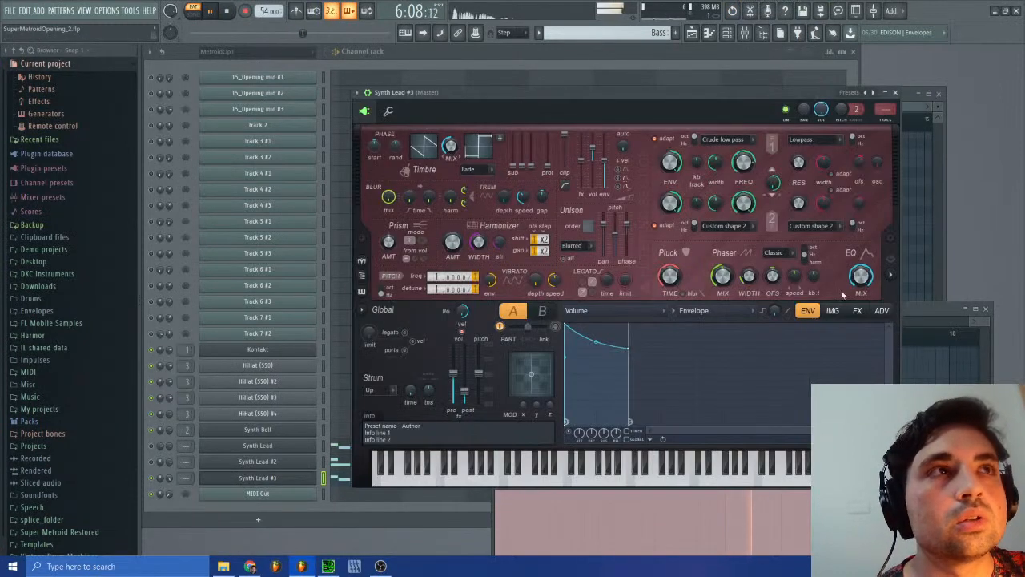
{"action": "left_click", "coordinate": [858, 311]}
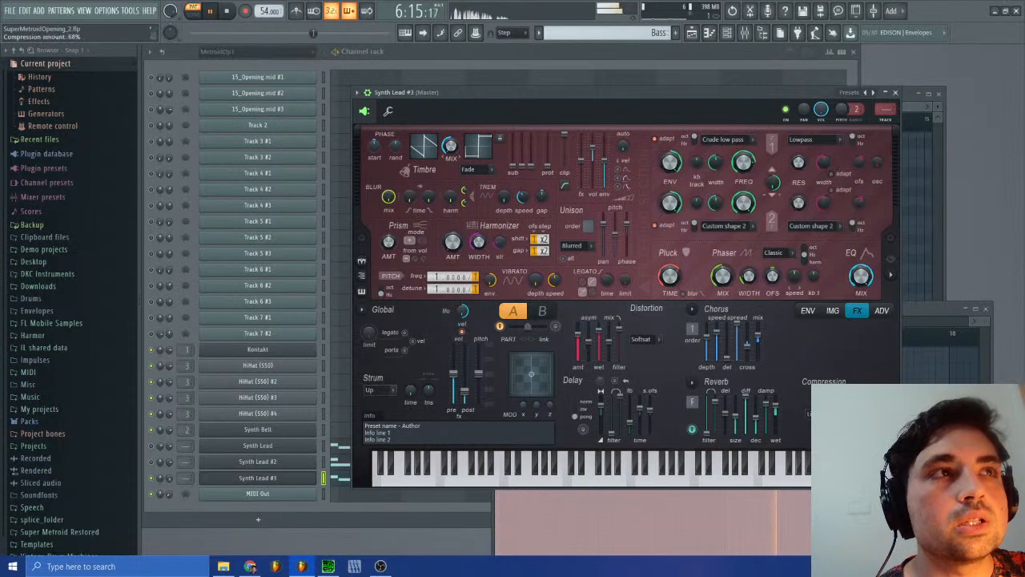
{"action": "left_click", "coordinate": [896, 95]}
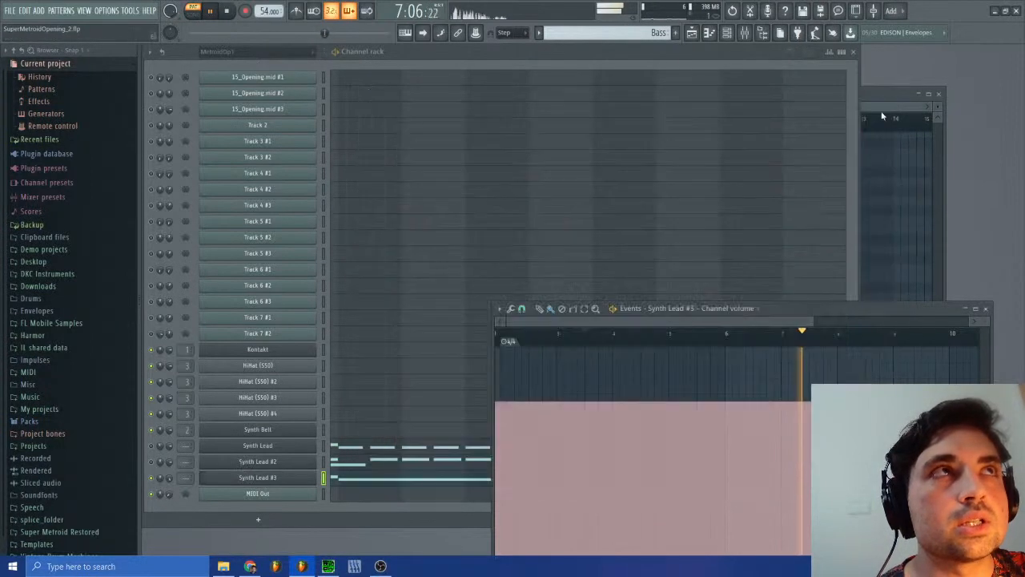
Step: Check the mixer track routing of the Synth Lead #3 and Synth Lead instruments
{"action": "left_click", "coordinate": [986, 309]}
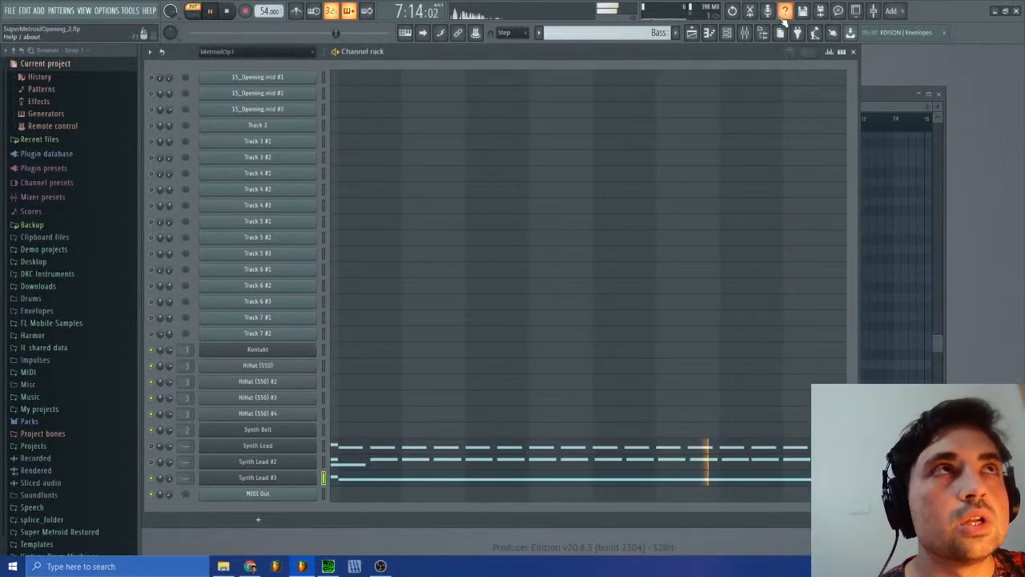
{"action": "left_click", "coordinate": [745, 35]}
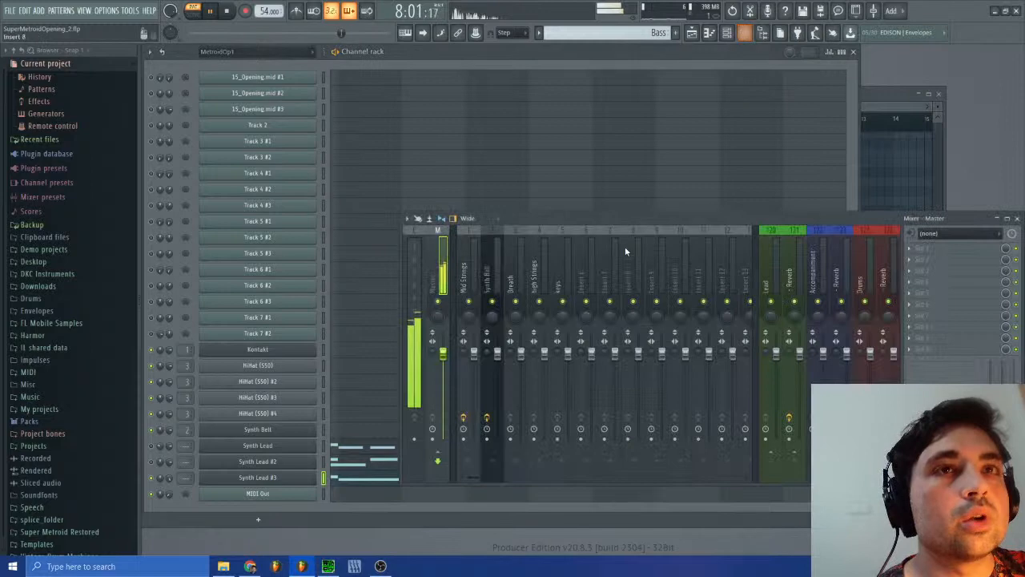
{"action": "left_click", "coordinate": [301, 478]}
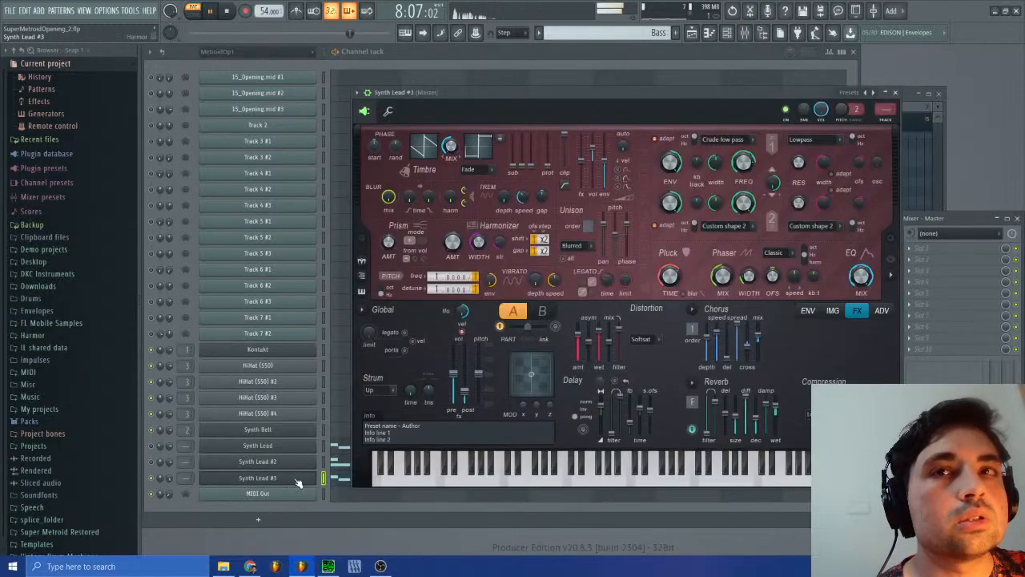
{"action": "left_click", "coordinate": [897, 93]}
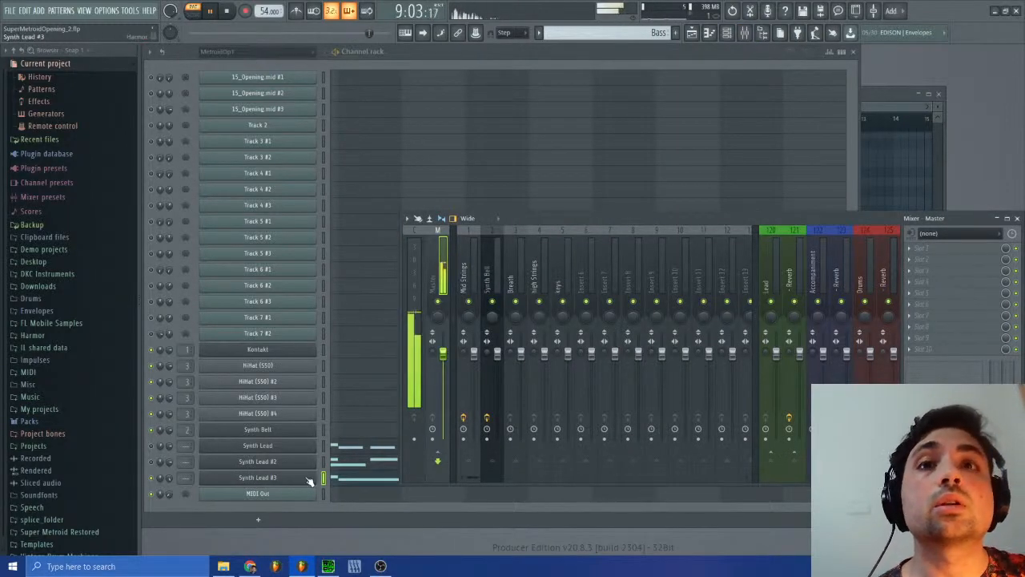
{"action": "left_click", "coordinate": [248, 483]}
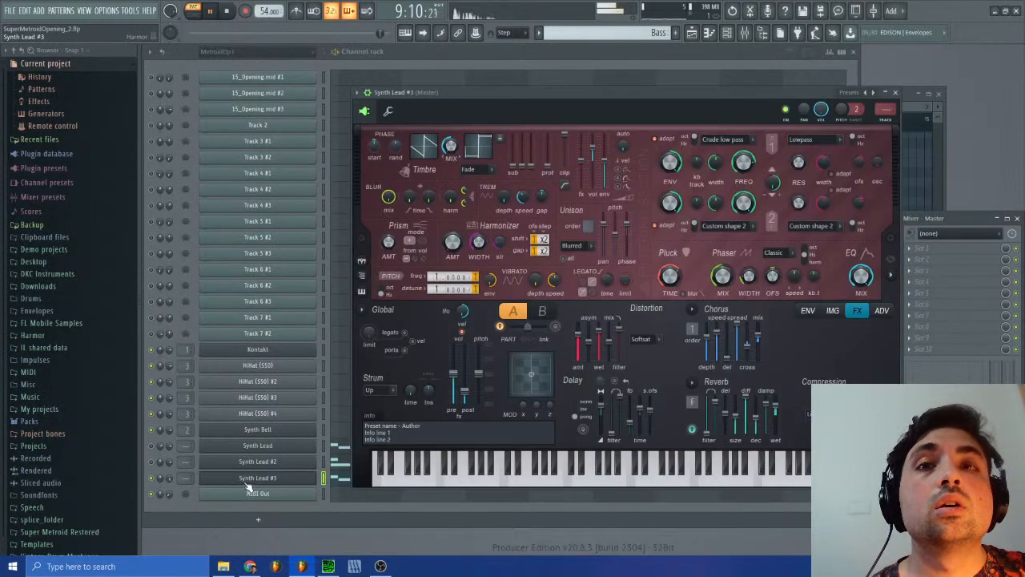
{"action": "left_click", "coordinate": [897, 93]}
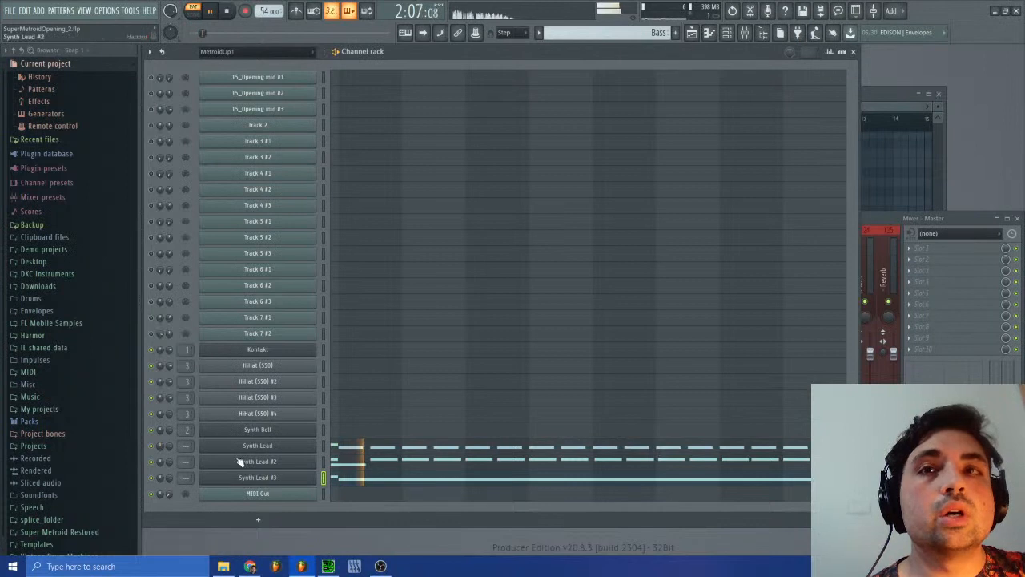
{"action": "left_click", "coordinate": [254, 447]}
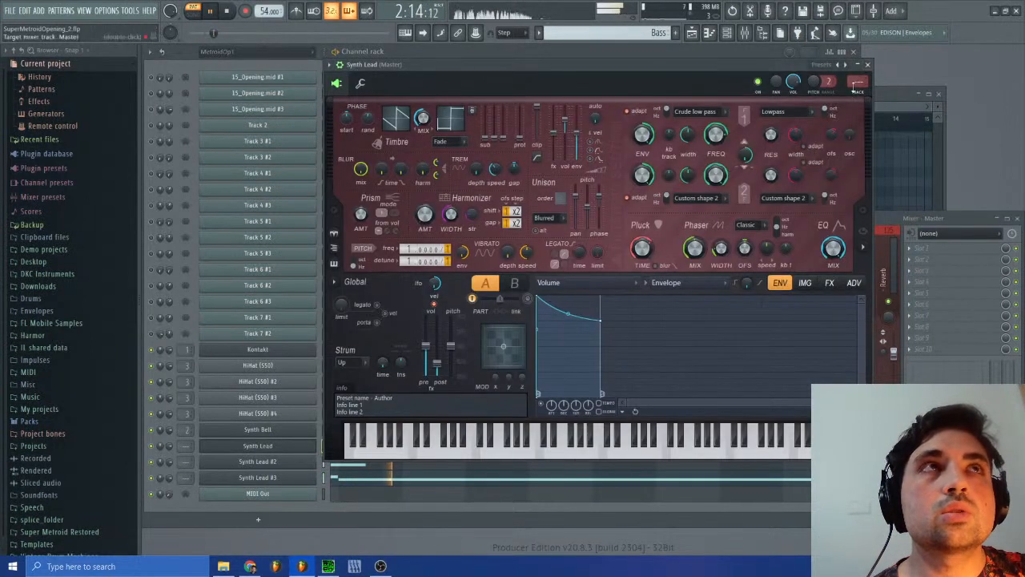
{"action": "left_click", "coordinate": [868, 64]}
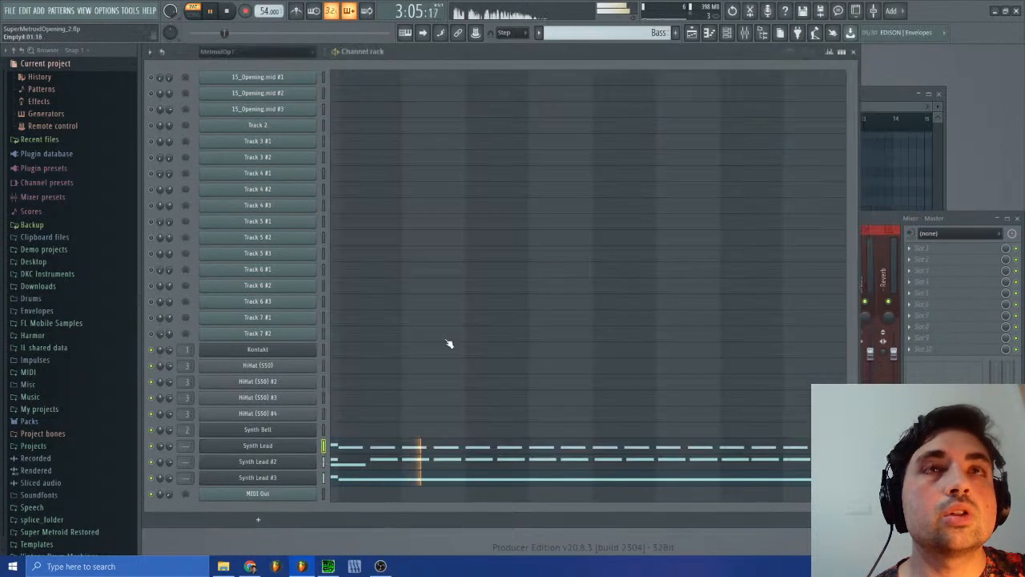
{"action": "right_click", "coordinate": [271, 453]}
{"action": "left_click", "coordinate": [360, 427]}
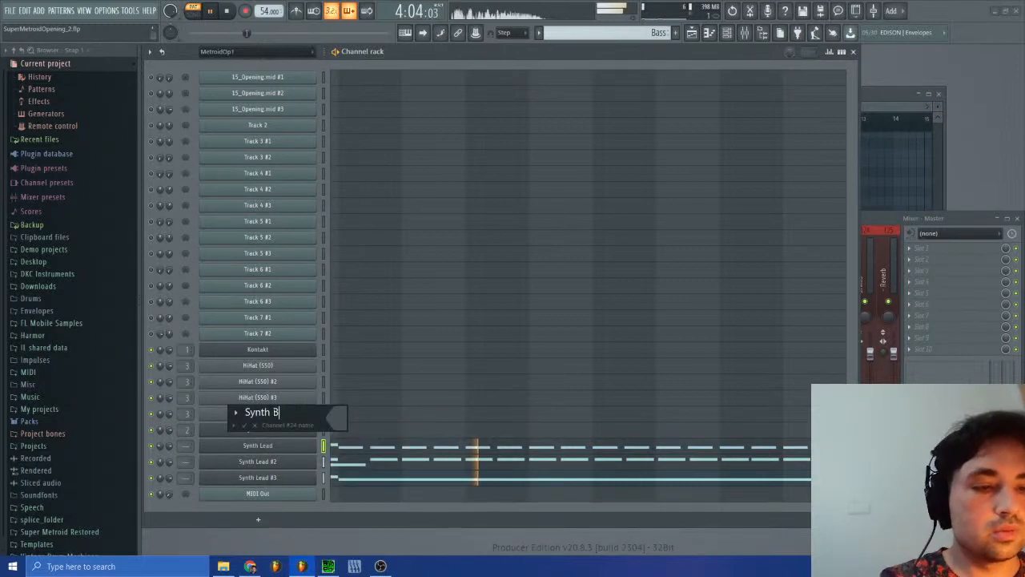
{"action": "key", "text": "BackSpace"}
{"action": "key", "text": "BackSpace"}
{"action": "key", "text": "BackSpace"}
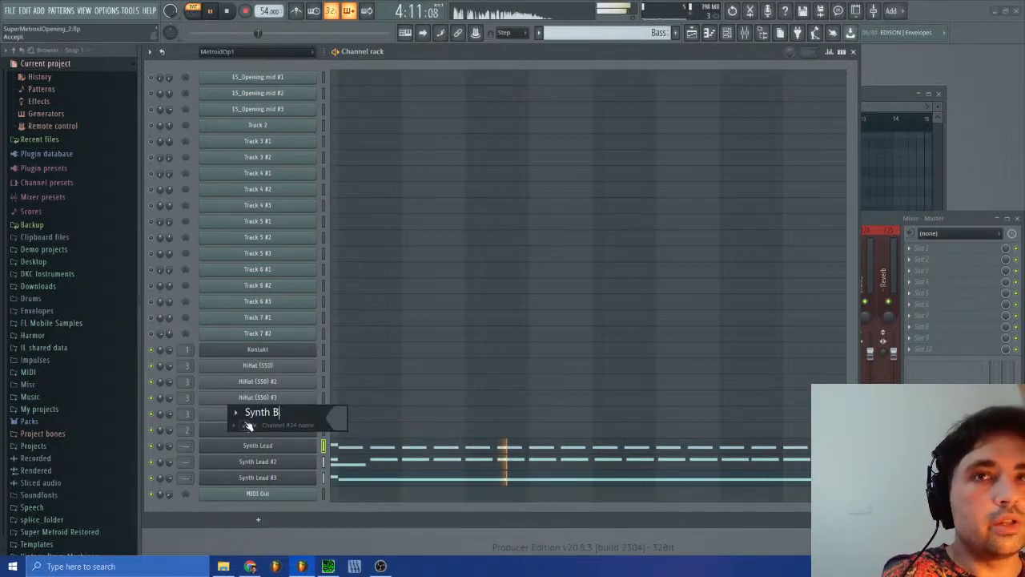
{"action": "left_click", "coordinate": [255, 427]}
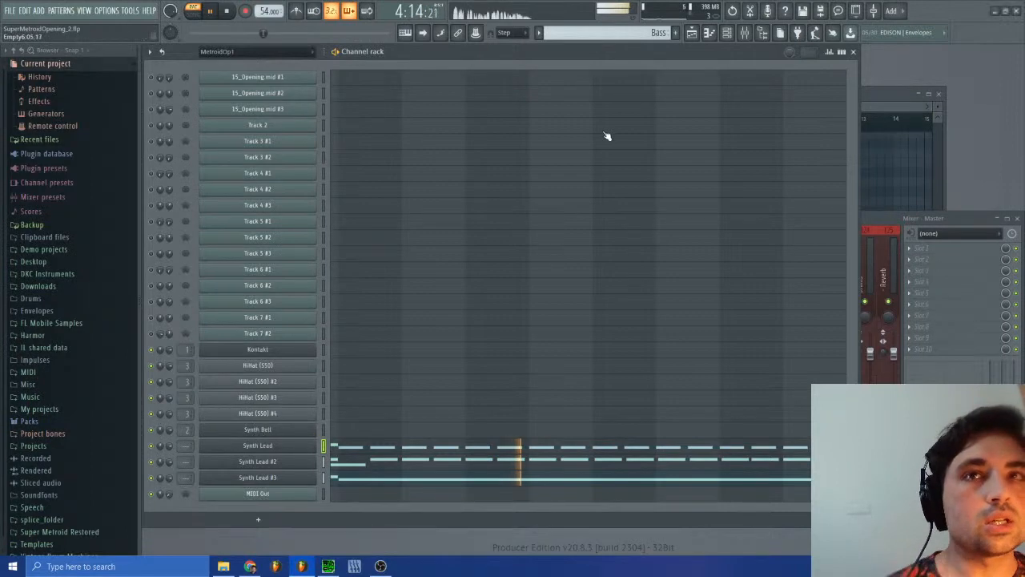
Step: Route the Synth Lead channel to a free mixer track and rename that track Bass 1
{"action": "left_click", "coordinate": [745, 33]}
{"action": "left_click", "coordinate": [296, 459]}
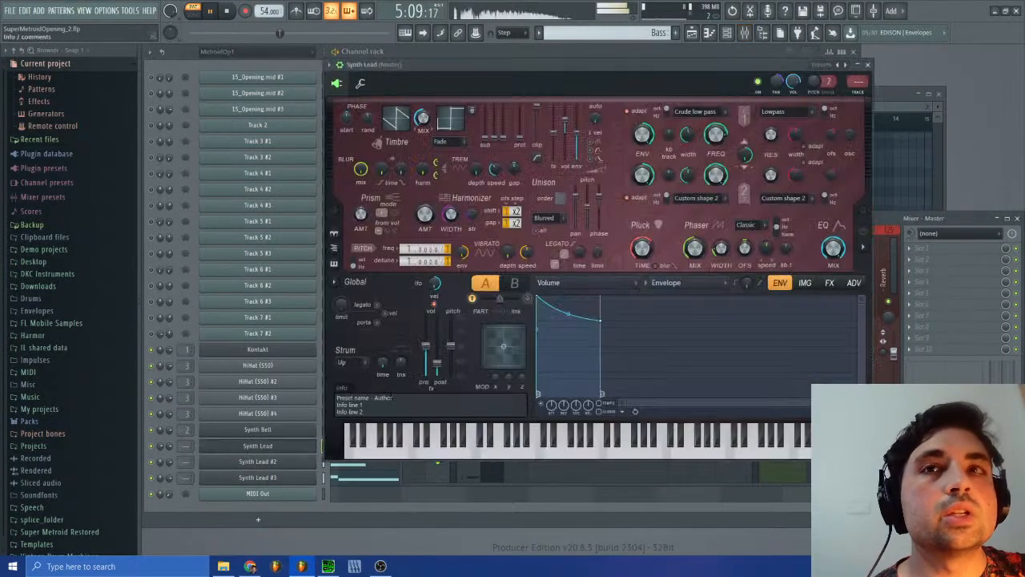
{"action": "left_click", "coordinate": [860, 95]}
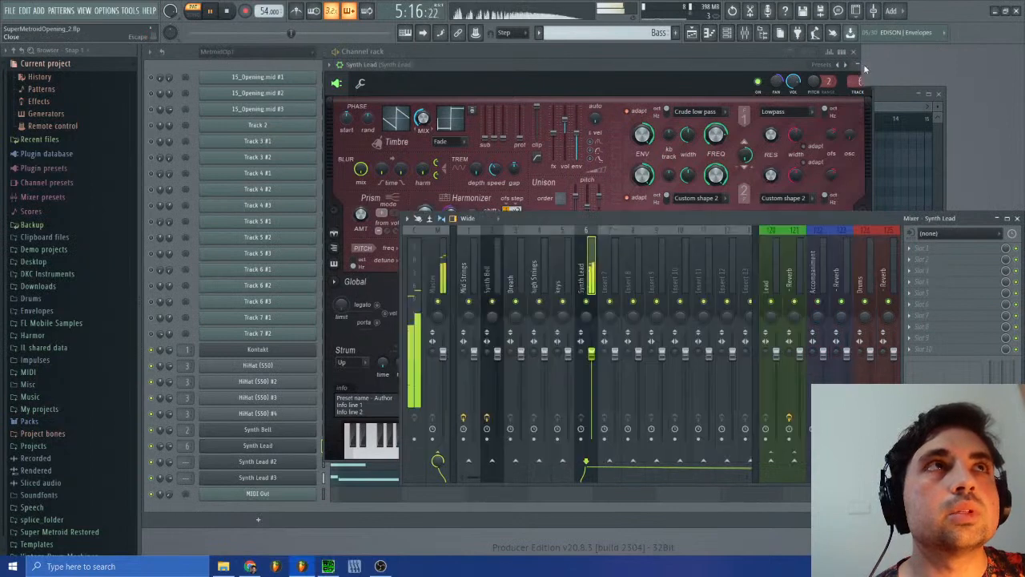
{"action": "left_click", "coordinate": [868, 66]}
{"action": "right_click", "coordinate": [590, 274]}
{"action": "left_click", "coordinate": [624, 240]}
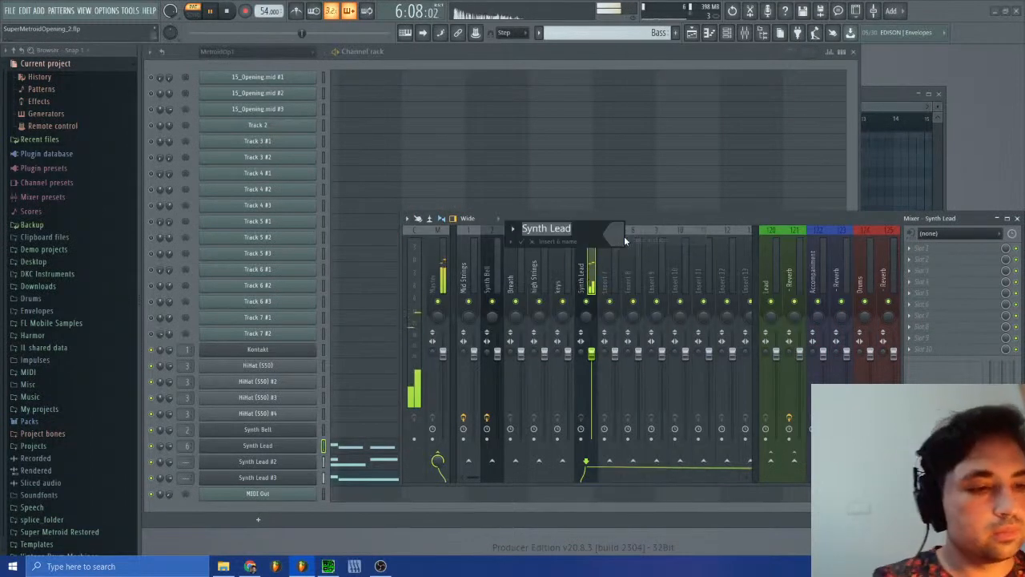
{"action": "type", "text": "Bass 1"}
{"action": "key", "text": "Return"}
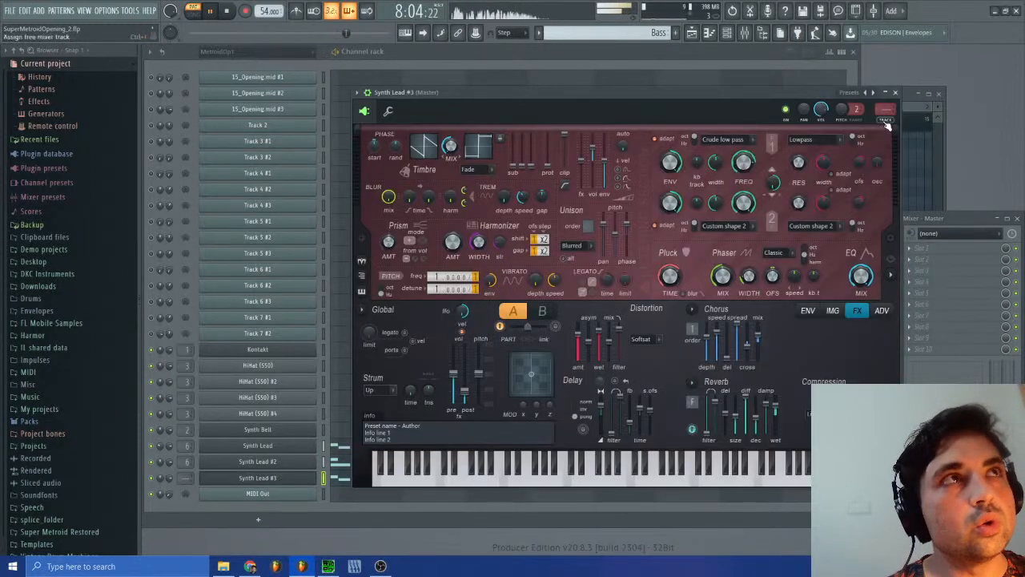
Step: Route the Synth Lead #3 channel to a free mixer track and rename that track Bass 2
{"action": "left_click", "coordinate": [885, 120]}
{"action": "left_click", "coordinate": [895, 92]}
{"action": "right_click", "coordinate": [621, 231]}
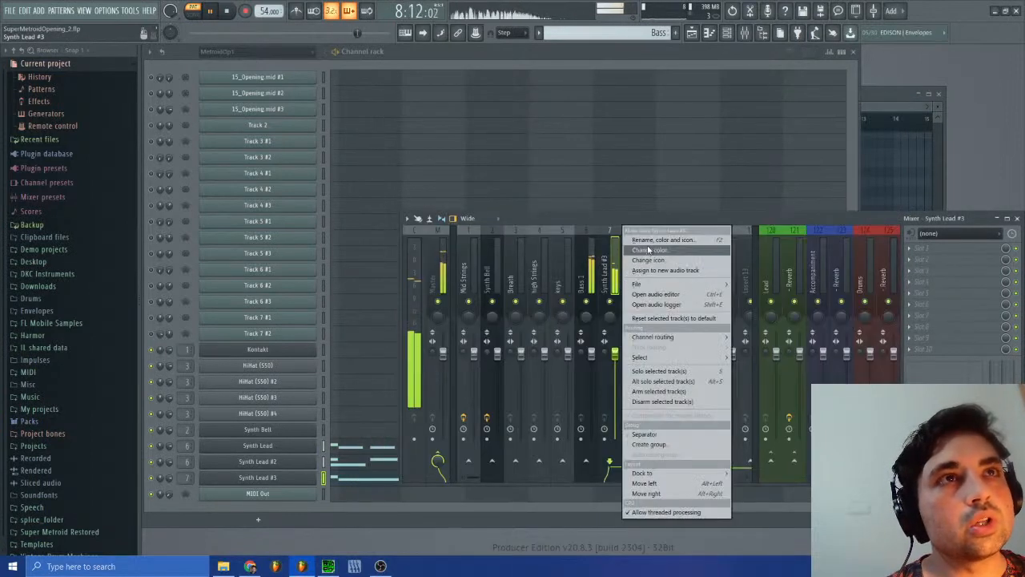
{"action": "left_click", "coordinate": [652, 240]}
{"action": "type", "text": "Bass 2"}
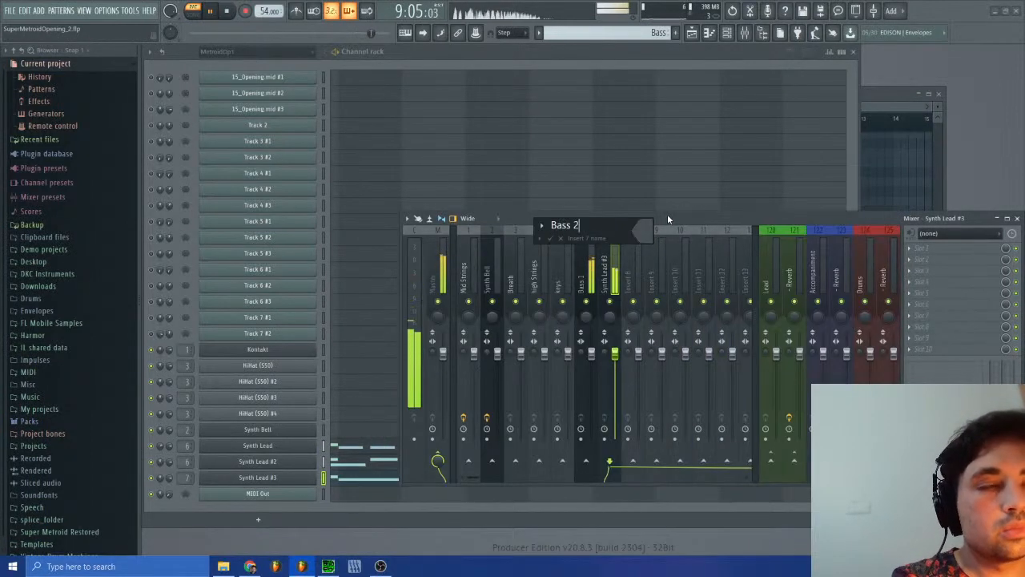
{"action": "key", "text": "Return"}
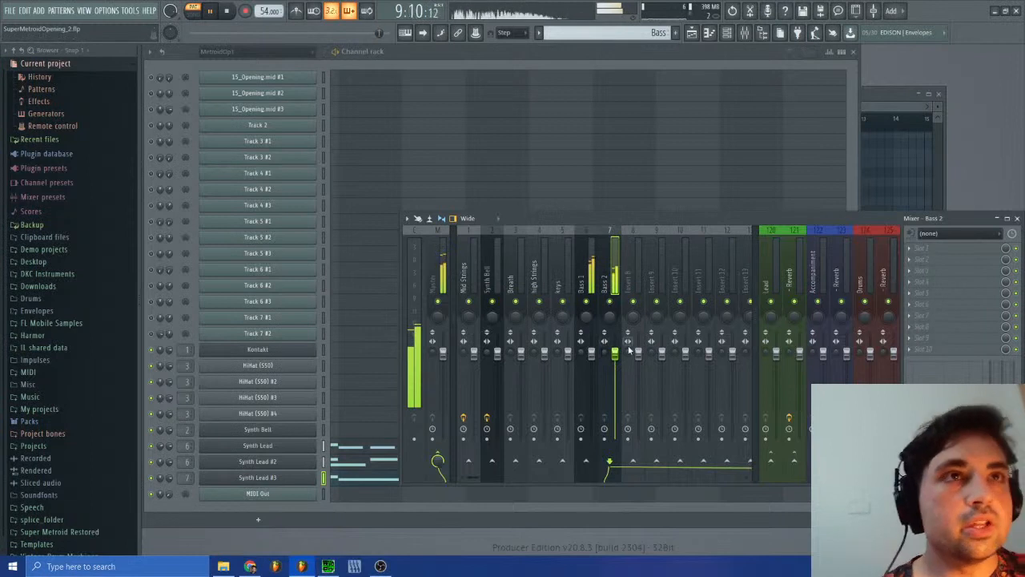
Step: Create volume events for the Bass 2 mixer track and draw a gentle ramp rising from mid bar 3 to bar 4
{"action": "right_click", "coordinate": [617, 356]}
{"action": "left_click", "coordinate": [641, 377]}
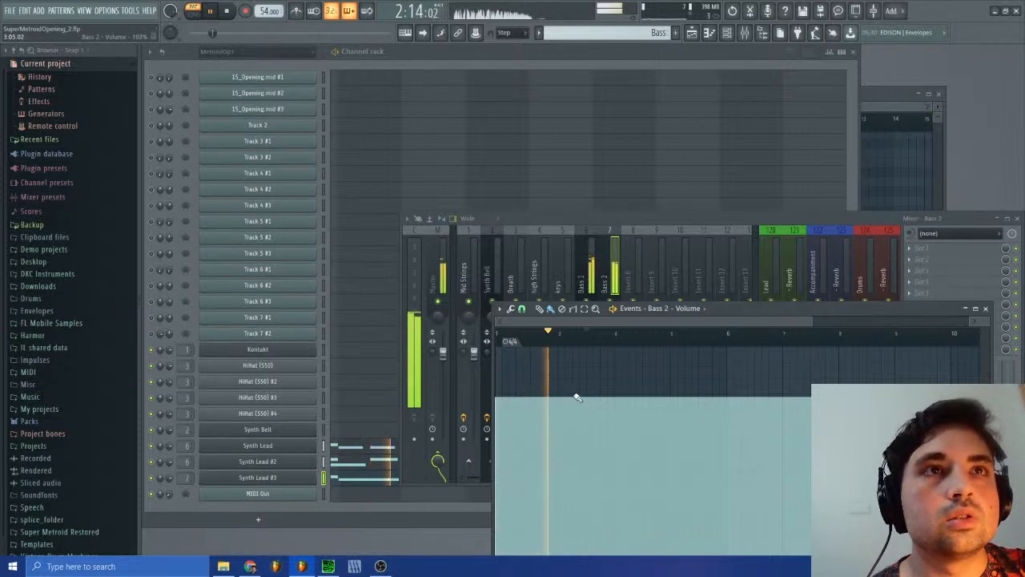
{"action": "left_click_drag", "start_coordinate": [587, 397], "coordinate": [615, 377]}
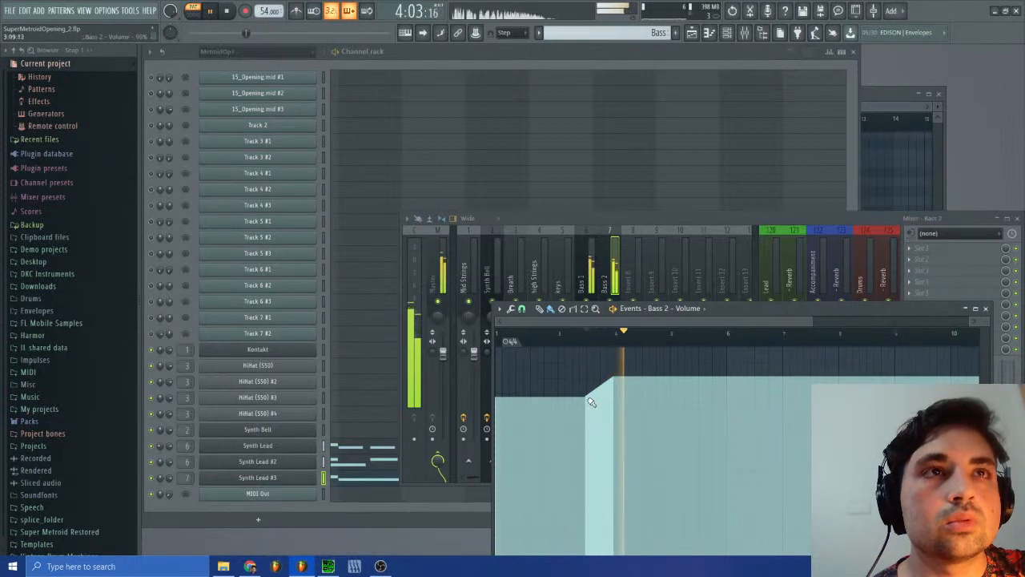
{"action": "left_click_drag", "start_coordinate": [609, 369], "coordinate": [614, 341]}
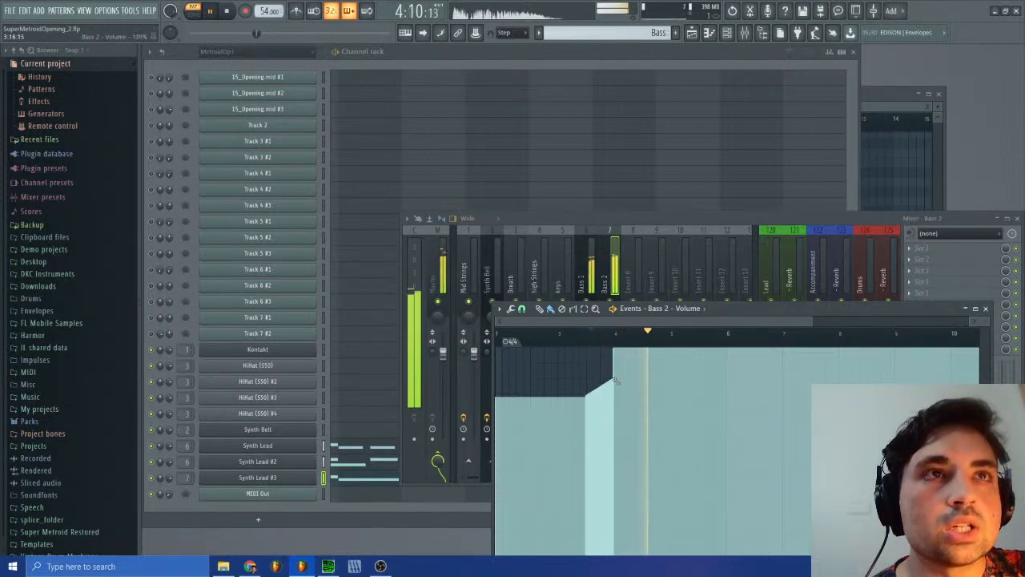
{"action": "left_click_drag", "start_coordinate": [614, 378], "coordinate": [610, 378]}
Step: Replay the Bass 2 volume ramp from mid bar 3 while checking the master level in the mixer
{"action": "left_click", "coordinate": [580, 333]}
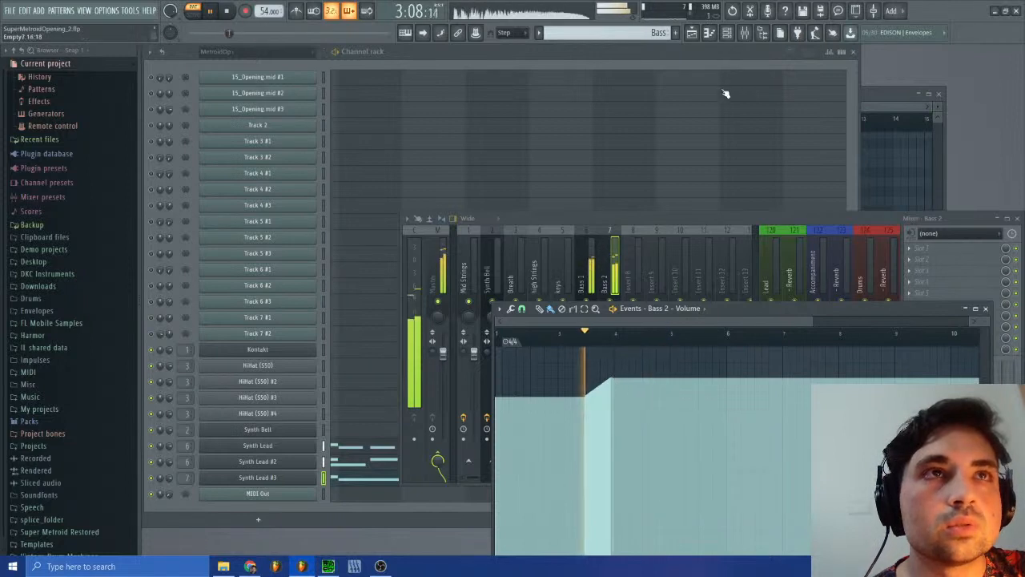
{"action": "left_click", "coordinate": [759, 36]}
{"action": "left_click", "coordinate": [442, 286]}
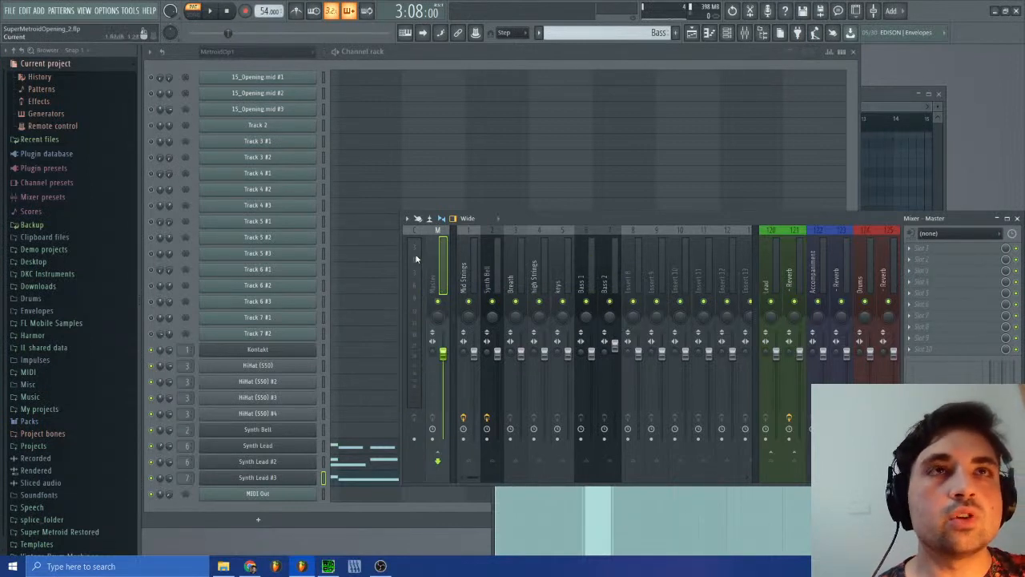
{"action": "left_click", "coordinate": [215, 13]}
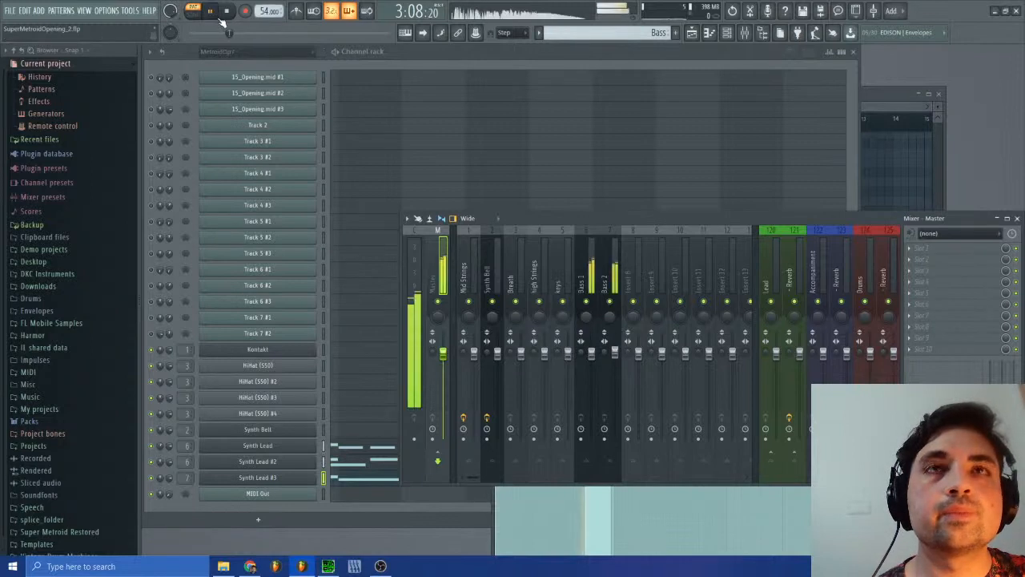
{"action": "left_click", "coordinate": [691, 32]}
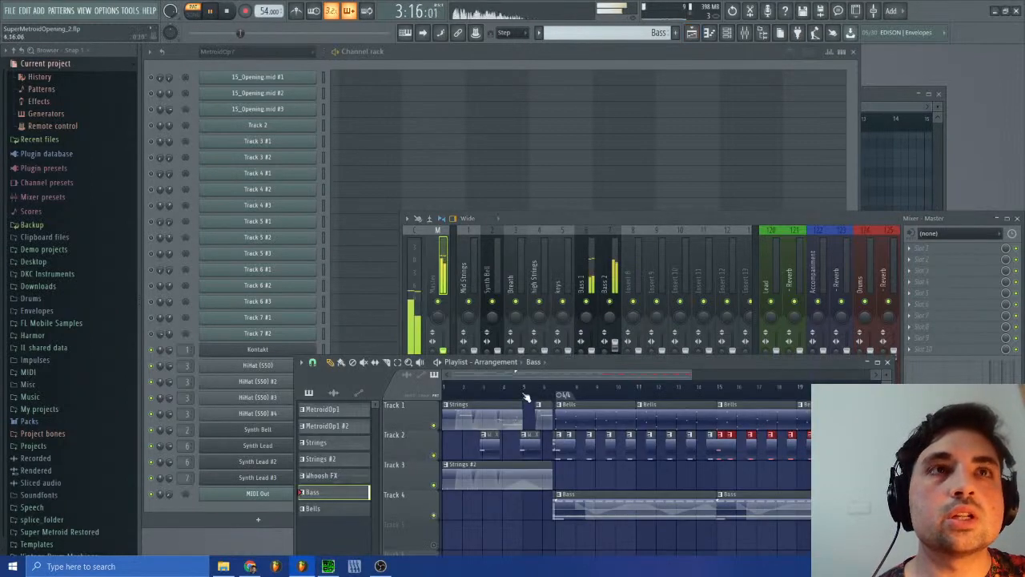
{"action": "left_click", "coordinate": [886, 362]}
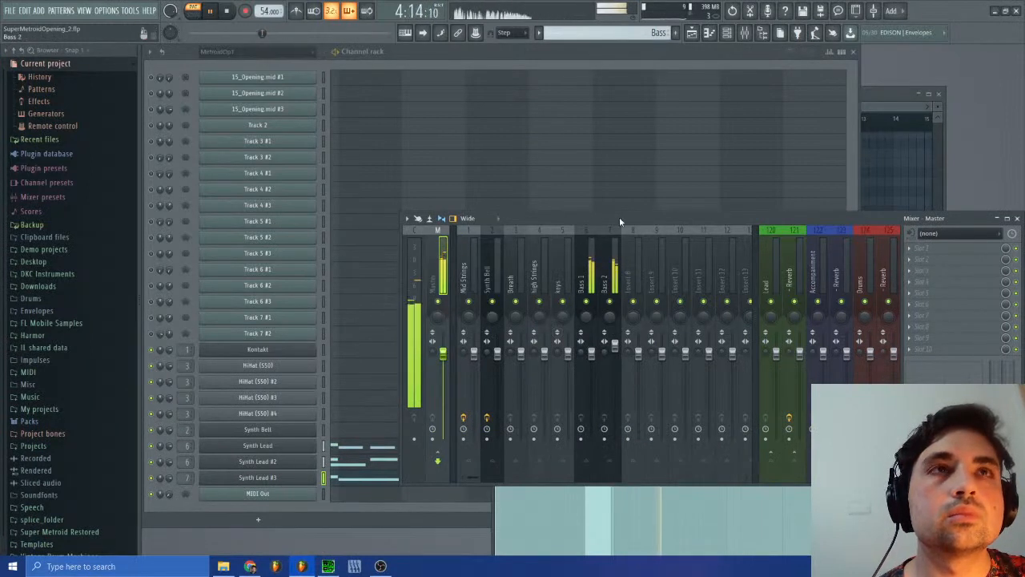
{"action": "left_click_drag", "start_coordinate": [629, 215], "coordinate": [894, 352]}
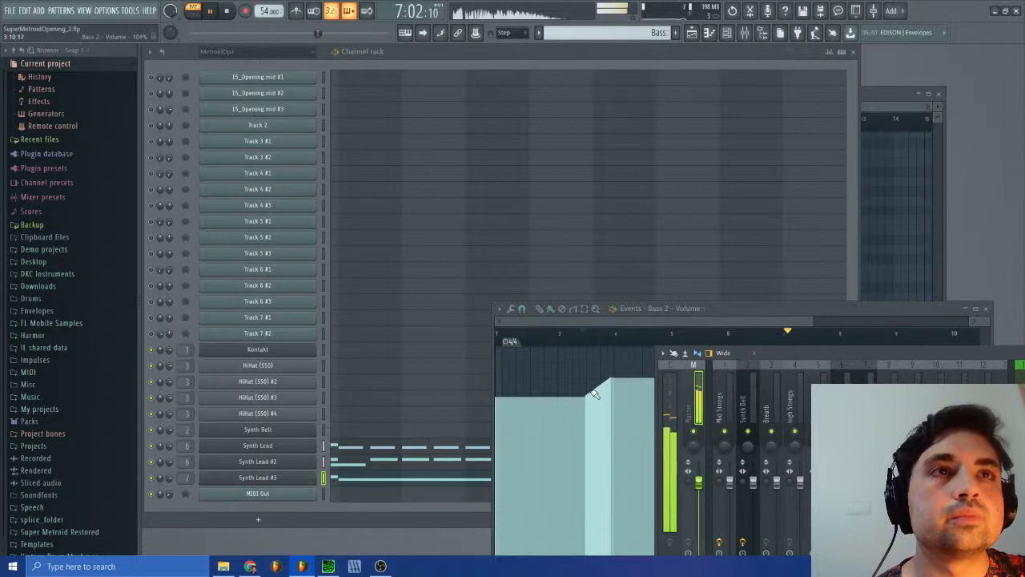
Step: Redraw the Bass 2 volume ramp twice up to bar 4, steeper each time, replaying each version against the master level
{"action": "left_click_drag", "start_coordinate": [589, 398], "coordinate": [615, 365]}
{"action": "left_click", "coordinate": [585, 332]}
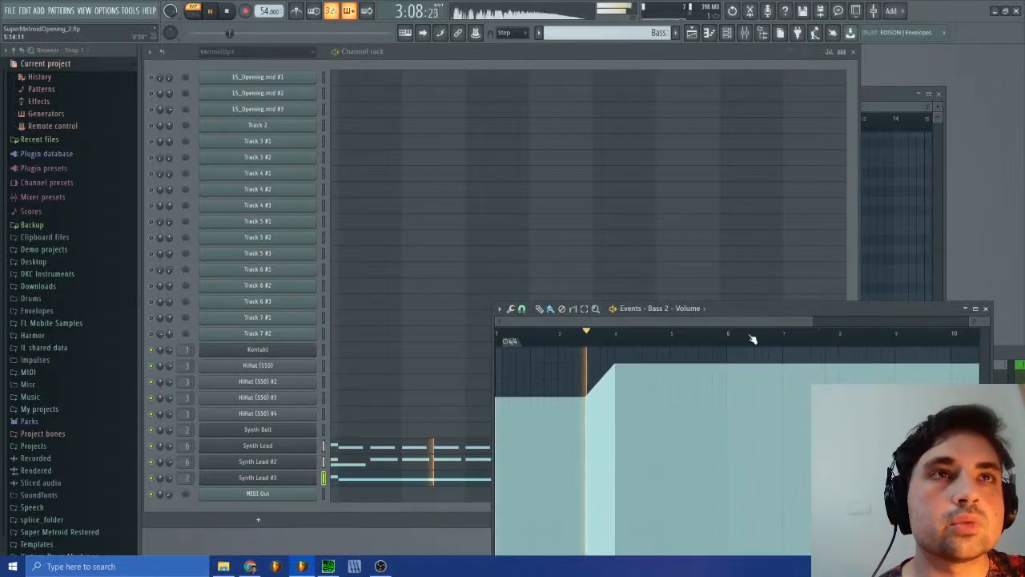
{"action": "left_click", "coordinate": [999, 354]}
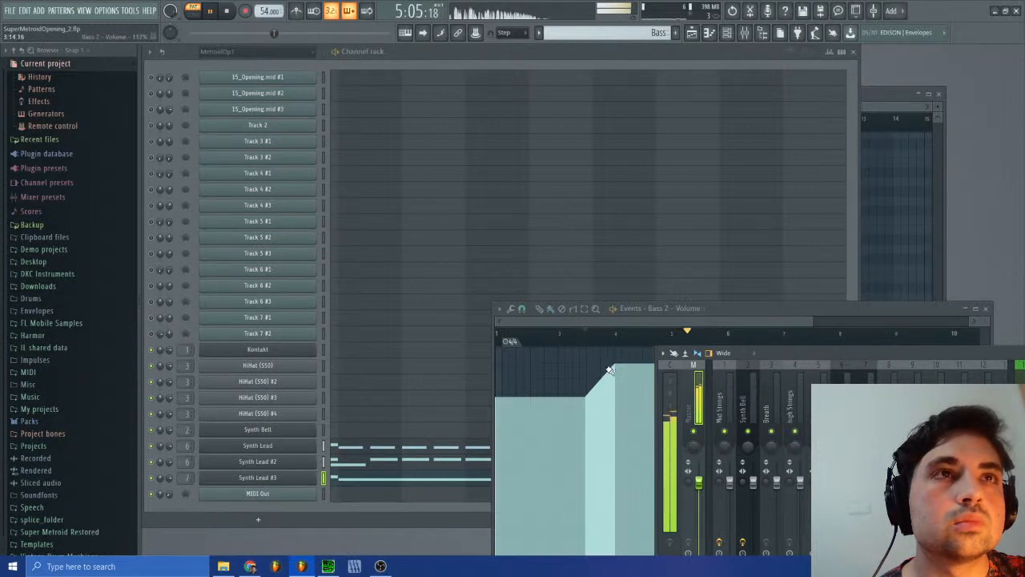
{"action": "left_click_drag", "start_coordinate": [588, 395], "coordinate": [615, 356]}
{"action": "left_click", "coordinate": [580, 333]}
{"action": "left_click", "coordinate": [1001, 365]}
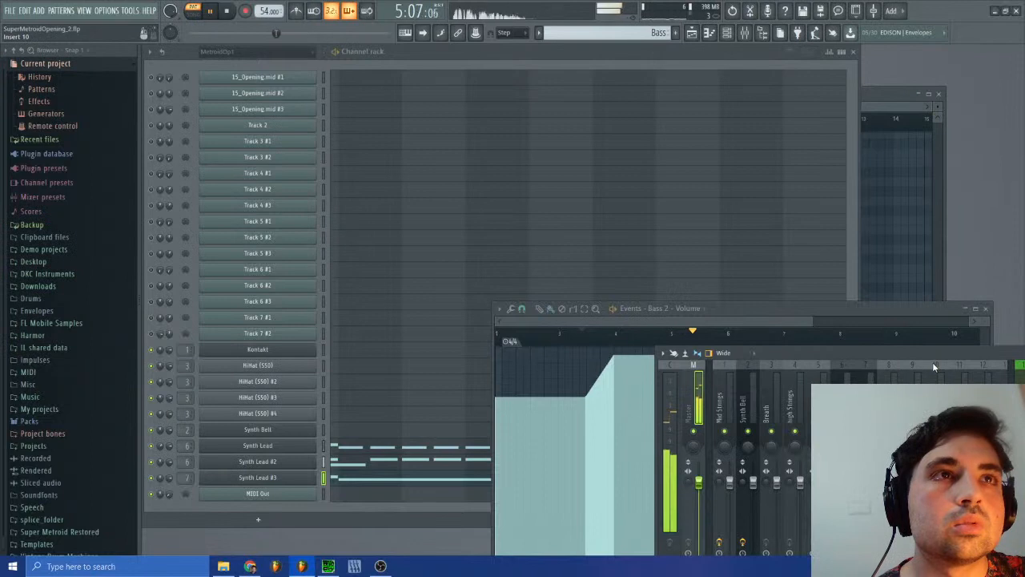
Step: Raise the Bass 2 volume ramp to the 125% maximum at bar 4, replay it and close the volume events
{"action": "left_click", "coordinate": [591, 385]}
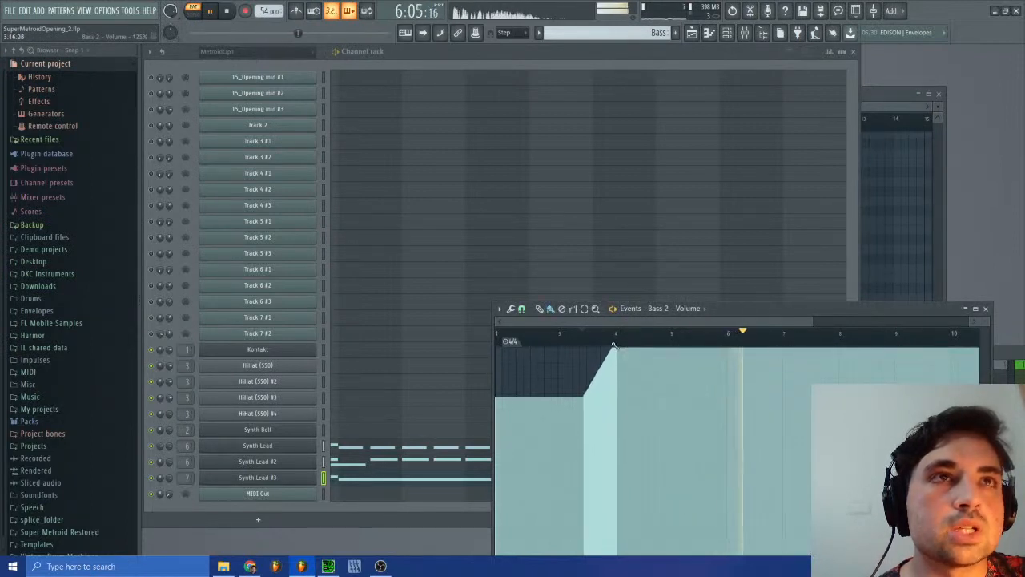
{"action": "left_click", "coordinate": [597, 333]}
{"action": "left_click", "coordinate": [1012, 353]}
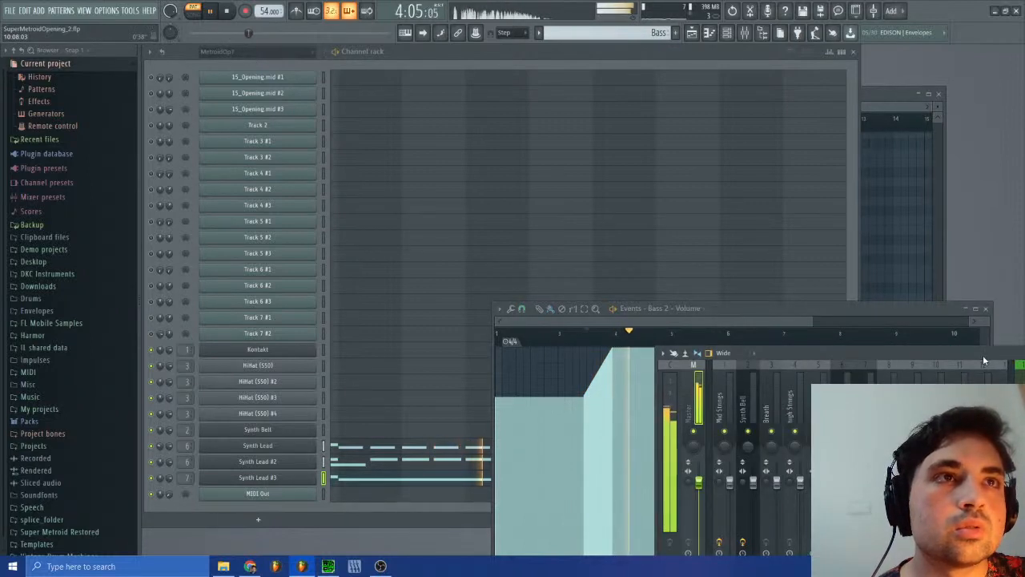
{"action": "left_click", "coordinate": [908, 307]}
{"action": "left_click", "coordinate": [986, 309]}
Step: Check the Bass 1 and Bass 2 levels in the mixer, then show the playlist and switch playback to song mode
{"action": "left_click_drag", "start_coordinate": [933, 355], "coordinate": [740, 353]}
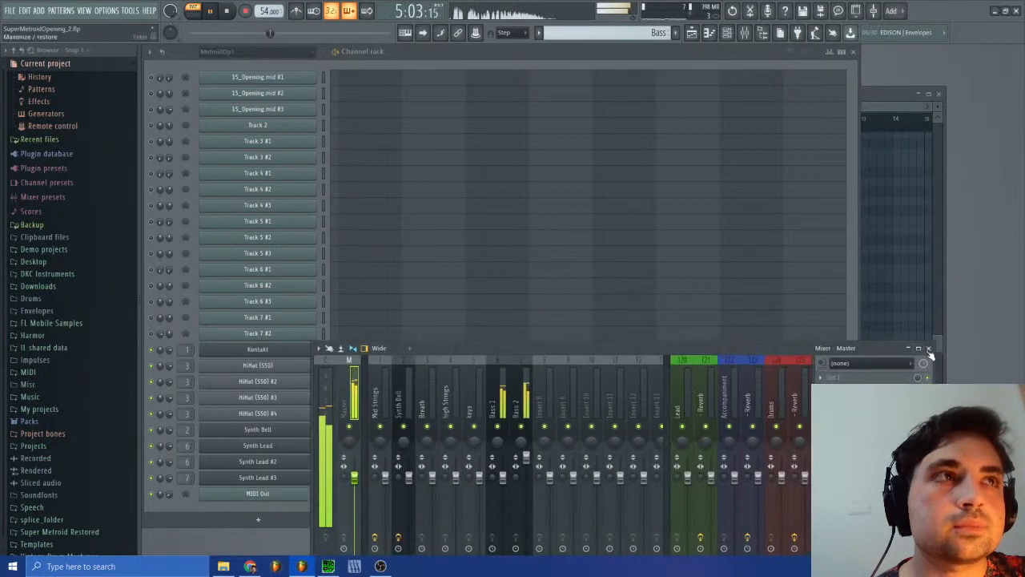
{"action": "left_click", "coordinate": [932, 350]}
{"action": "left_click", "coordinate": [692, 35]}
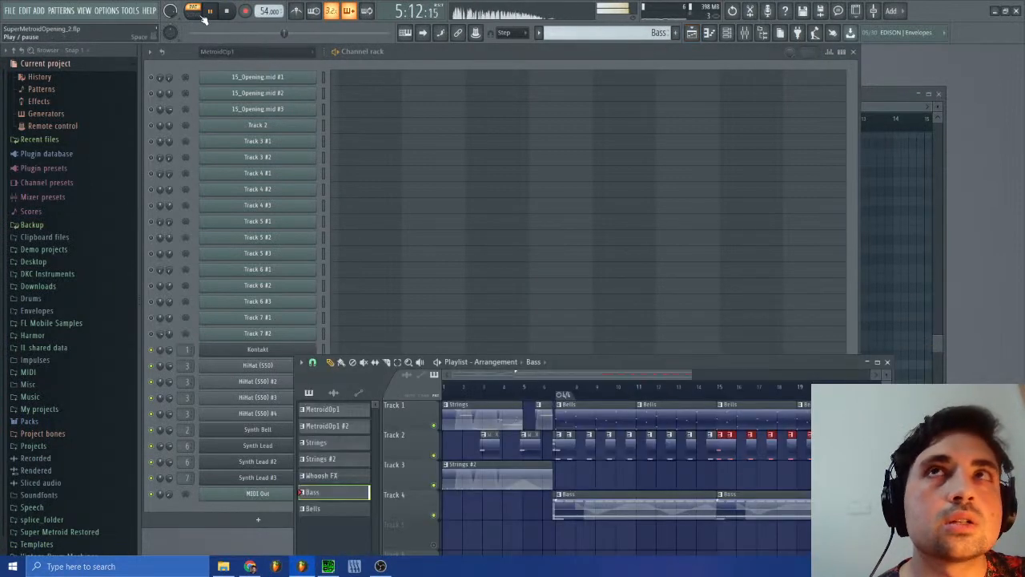
{"action": "key", "text": "l"}
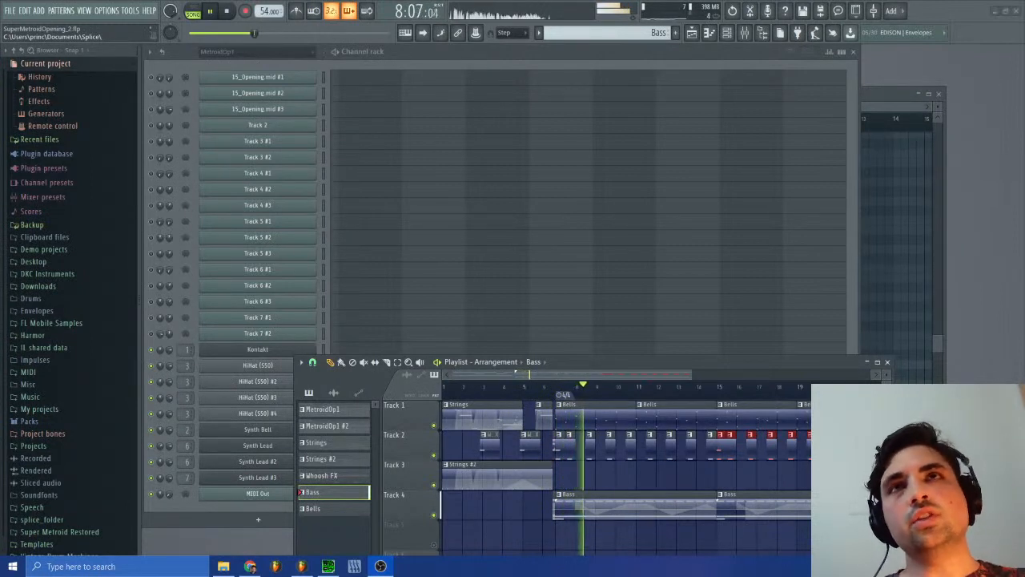
Step: Stop the song, switch to SPCTool and replay sm-15.spc, skipping about a quarter of the way into the track
{"action": "left_click", "coordinate": [227, 11]}
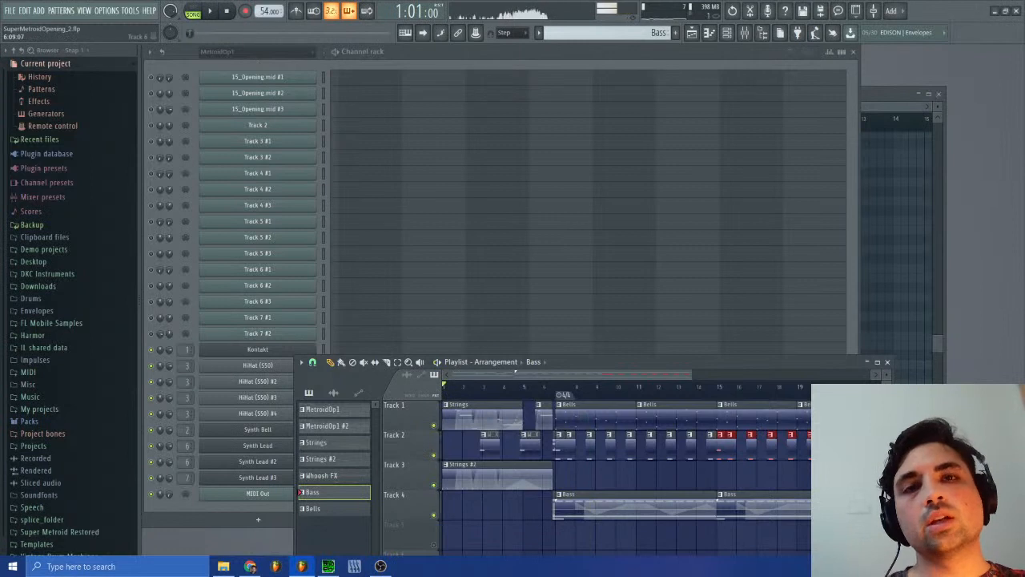
{"action": "left_click", "coordinate": [329, 566]}
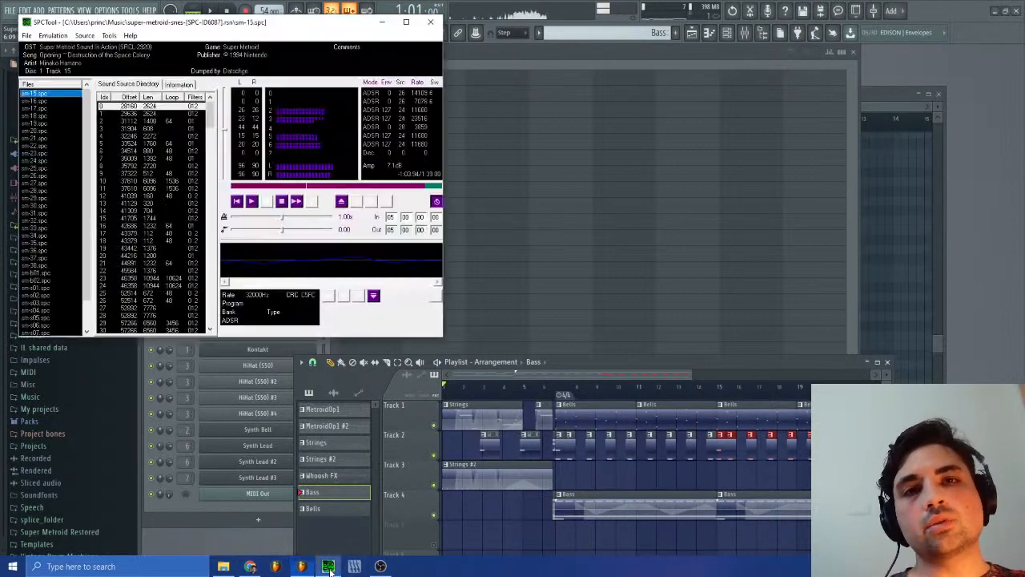
{"action": "left_click", "coordinate": [282, 202]}
{"action": "left_click", "coordinate": [251, 202]}
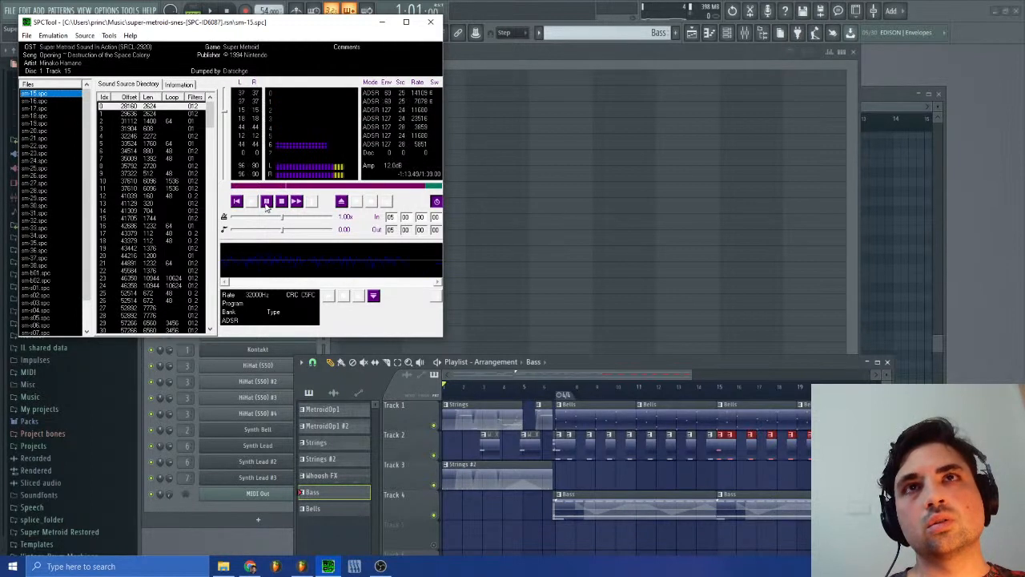
{"action": "left_click", "coordinate": [280, 205]}
{"action": "left_click", "coordinate": [252, 203]}
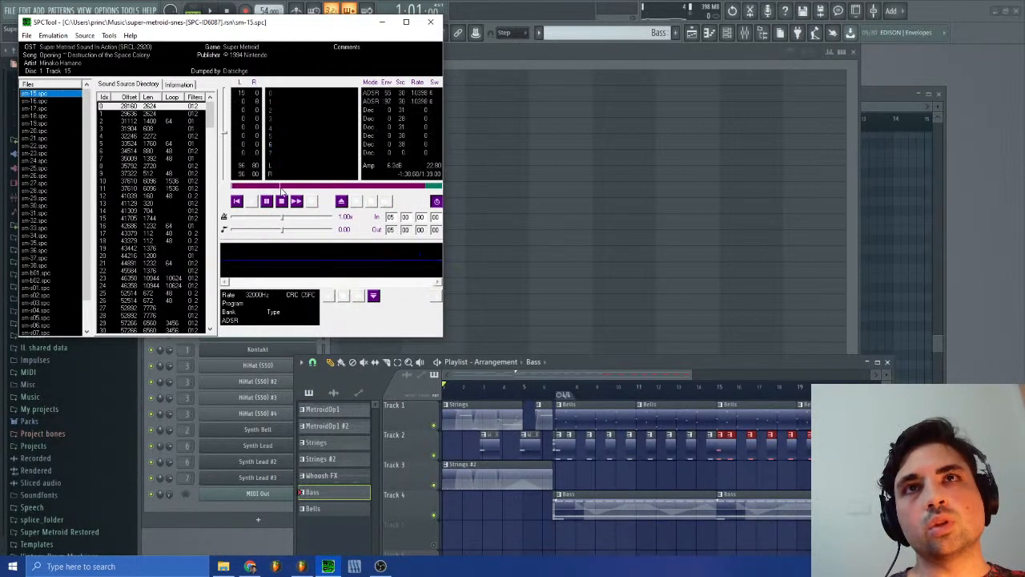
{"action": "left_click", "coordinate": [281, 188]}
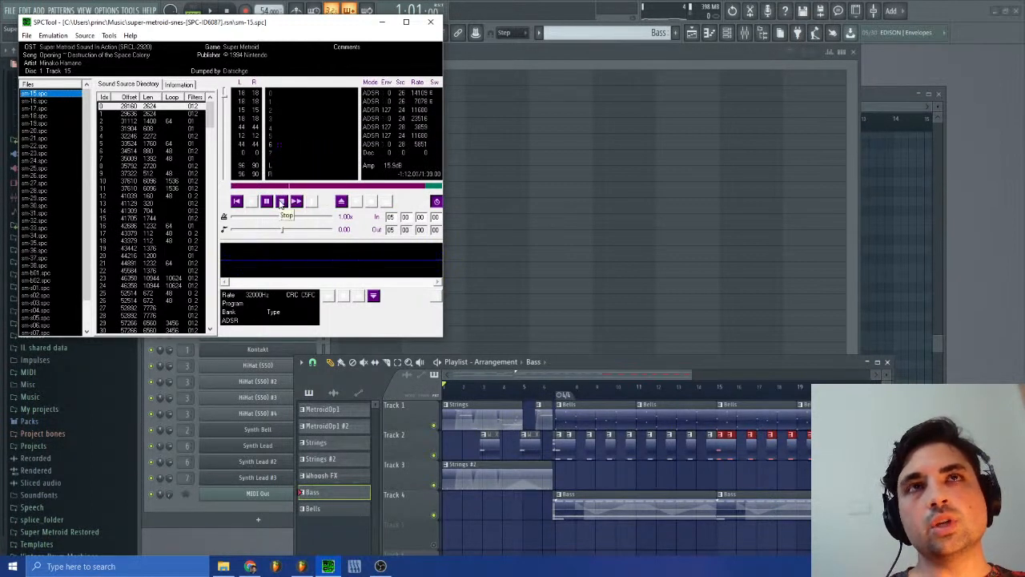
Step: Return to FL Studio, examine Track 3 #1's channel pitch events around bars 13 to 16 in pattern MetroidOp1 #2, and go back to the Bass pattern
{"action": "left_click", "coordinate": [962, 154]}
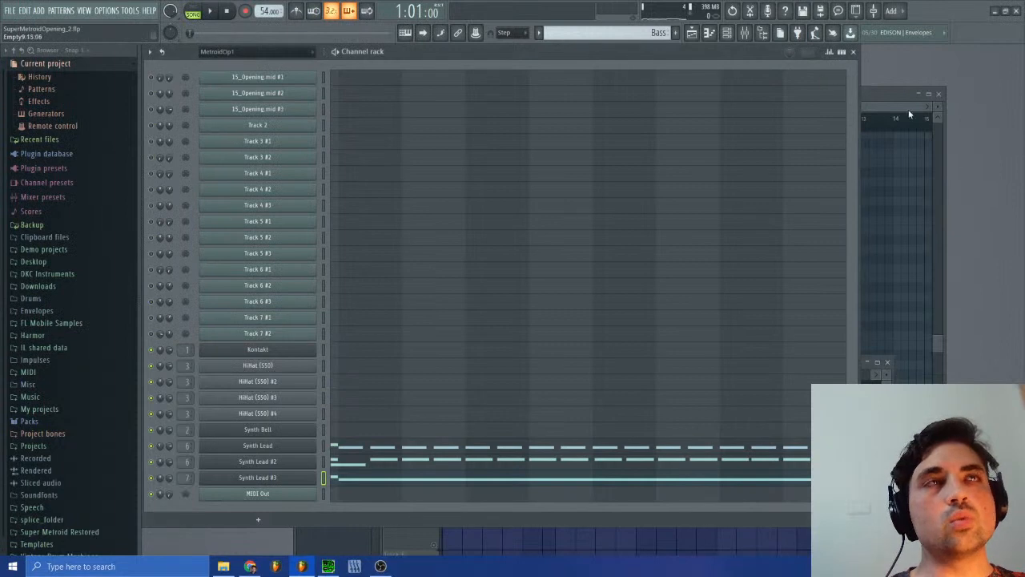
{"action": "left_click", "coordinate": [943, 95]}
{"action": "left_click", "coordinate": [645, 32]}
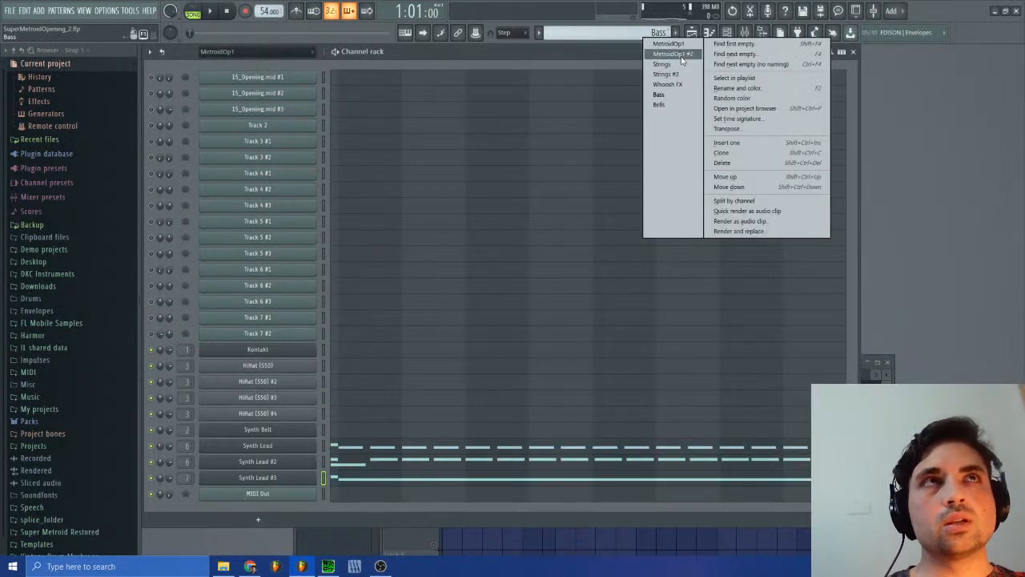
{"action": "left_click", "coordinate": [665, 50]}
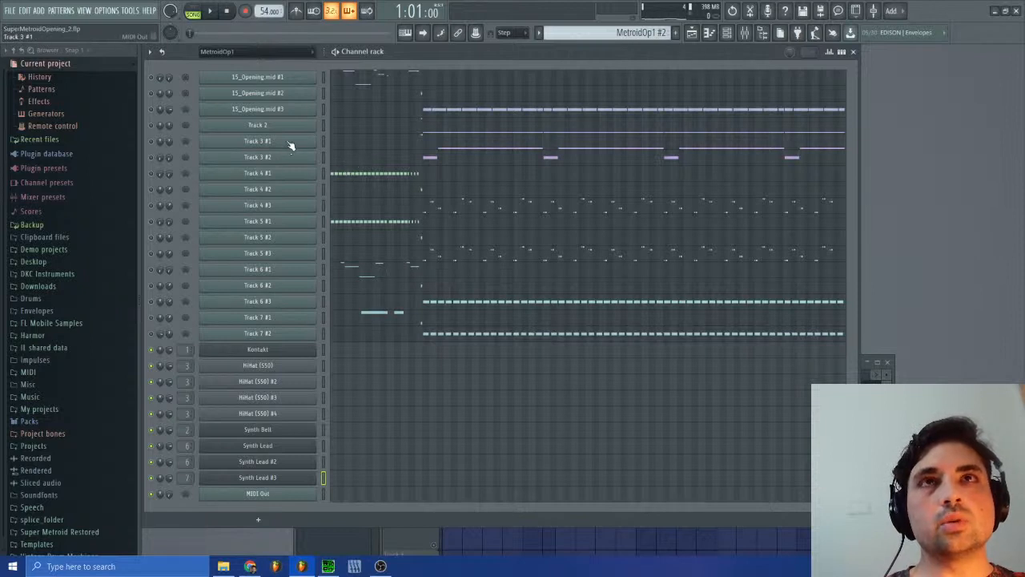
{"action": "left_click", "coordinate": [258, 141]}
{"action": "right_click", "coordinate": [487, 214]}
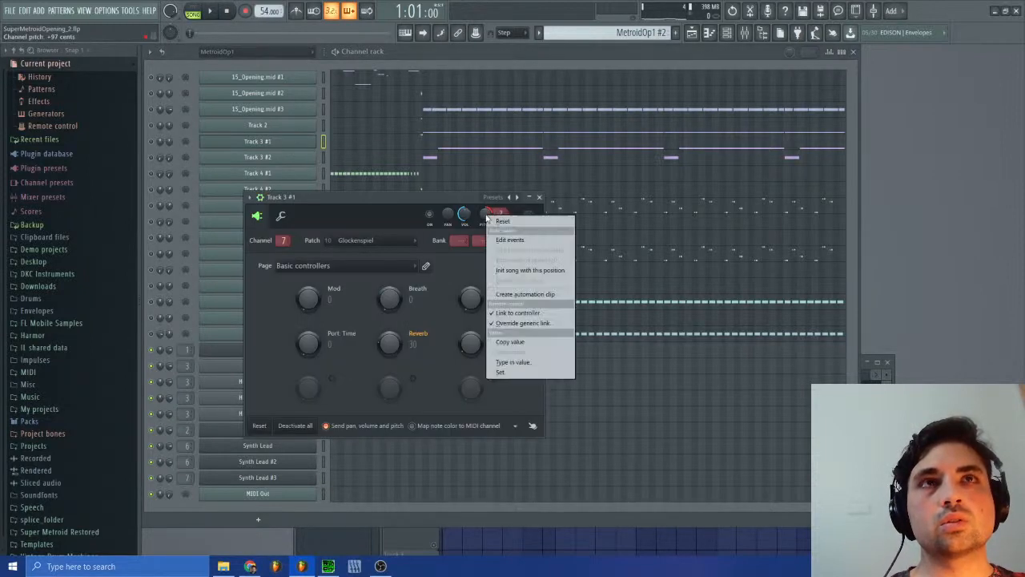
{"action": "left_click", "coordinate": [521, 240]}
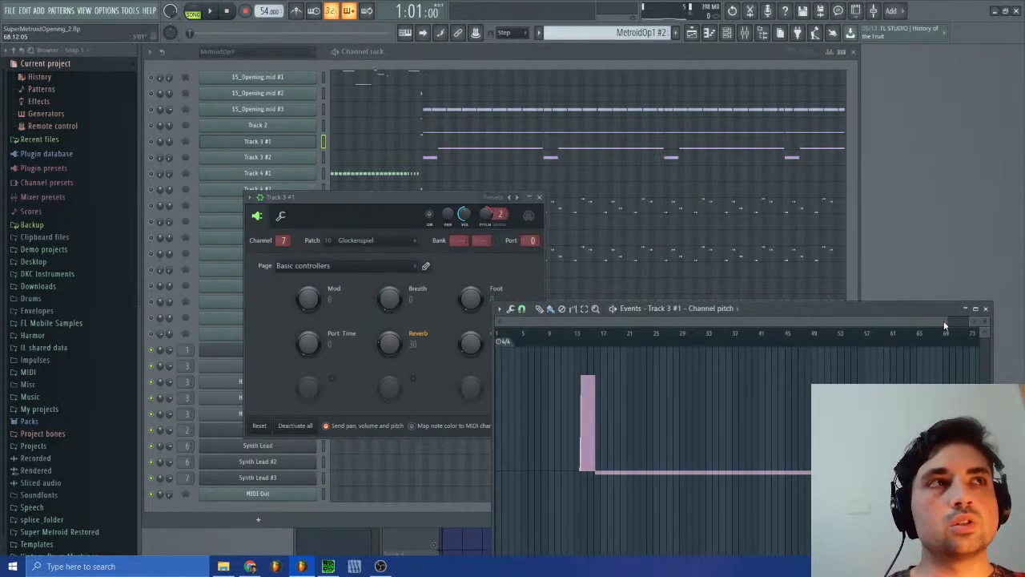
{"action": "left_click_drag", "start_coordinate": [946, 326], "coordinate": [598, 326]}
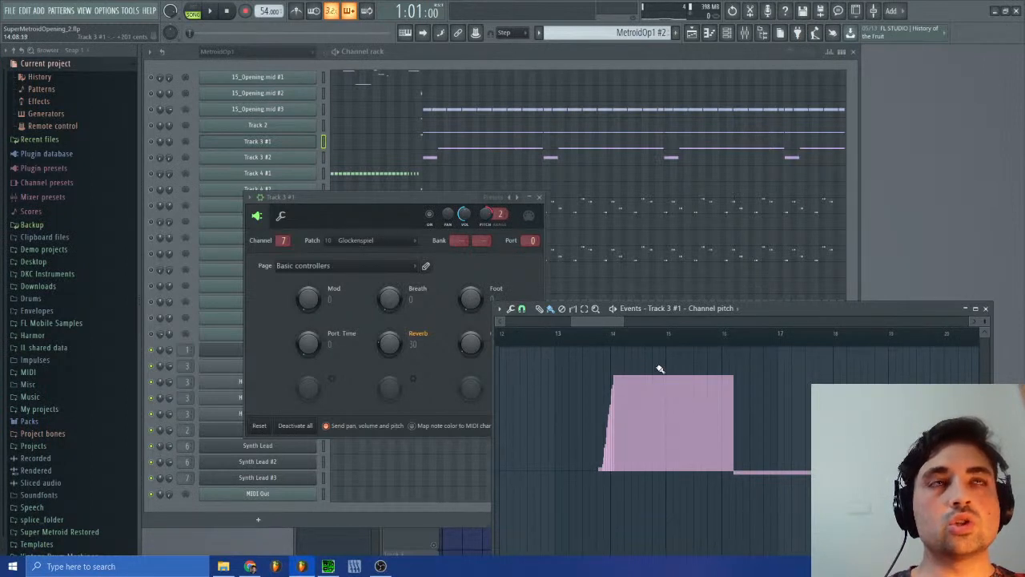
{"action": "left_click", "coordinate": [985, 309]}
{"action": "left_click", "coordinate": [641, 33]}
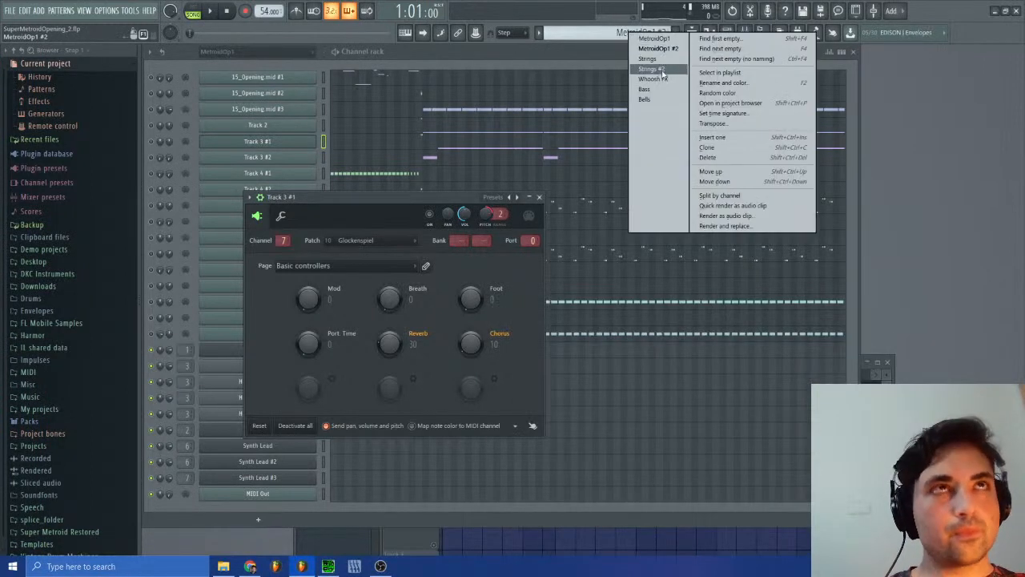
{"action": "left_click", "coordinate": [645, 90]}
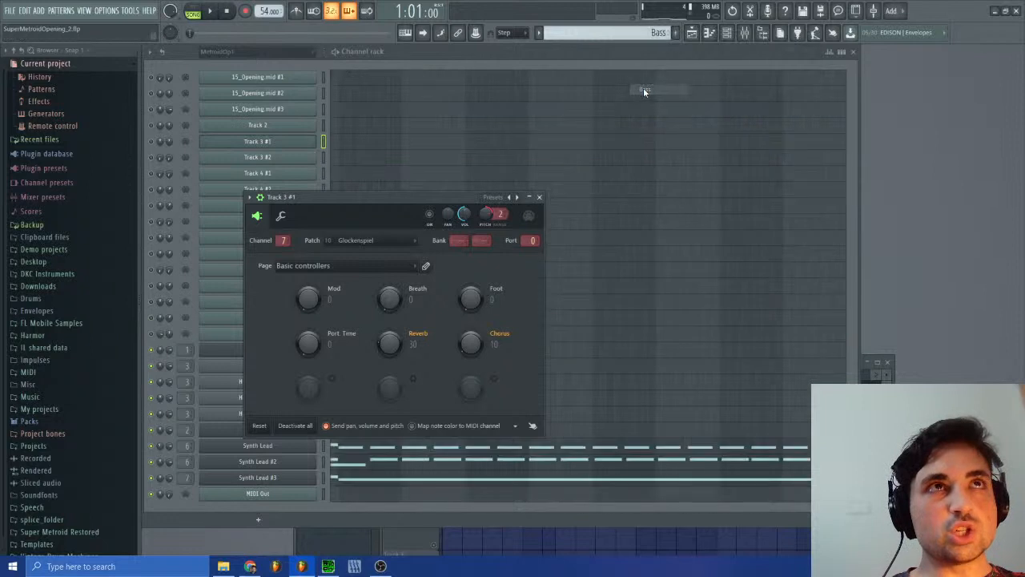
{"action": "left_click", "coordinate": [540, 197]}
Step: Try a C2 note at the start of the Synth Lead #3 part in the piano roll
{"action": "left_click", "coordinate": [347, 482]}
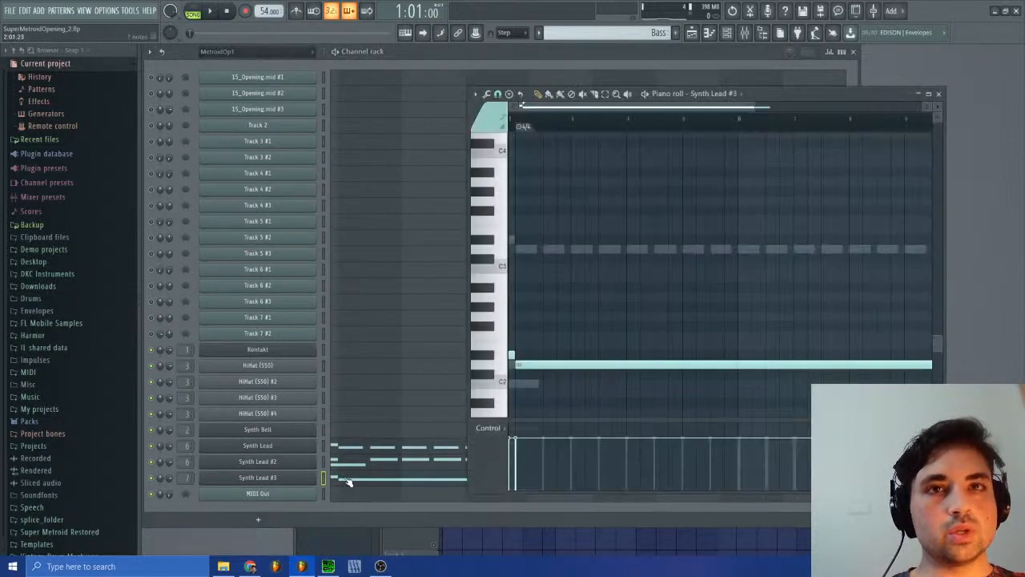
{"action": "left_click", "coordinate": [522, 387]}
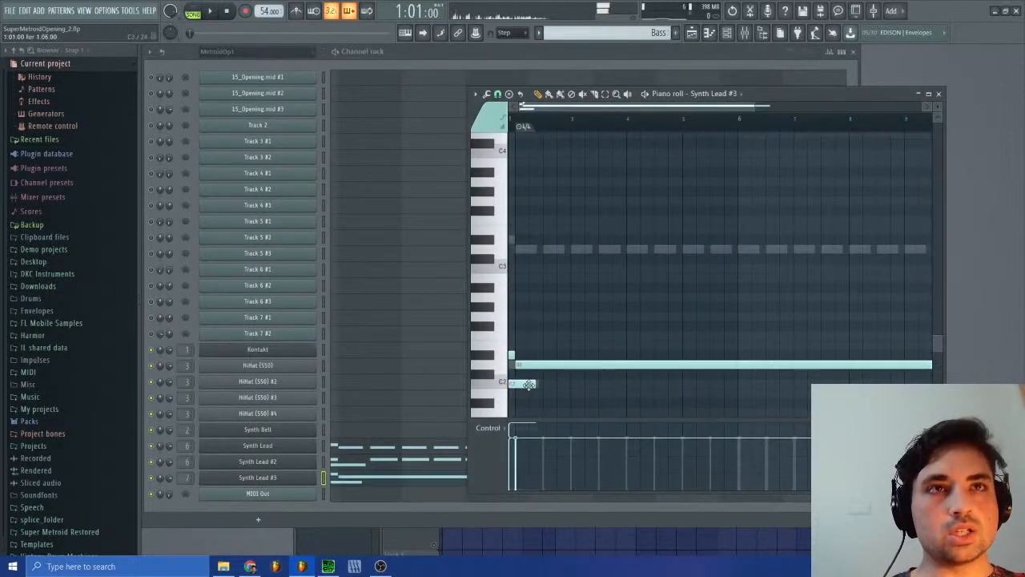
{"action": "right_click", "coordinate": [528, 384]}
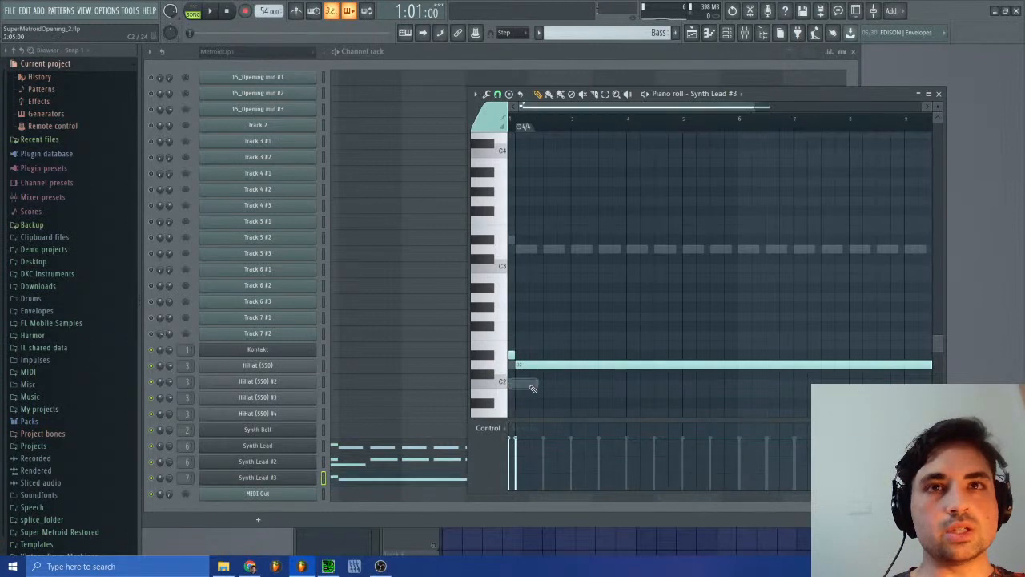
Step: Review the Synth Lead notes in the piano roll and examine the channel's pitch events in bar 1
{"action": "left_click", "coordinate": [344, 450]}
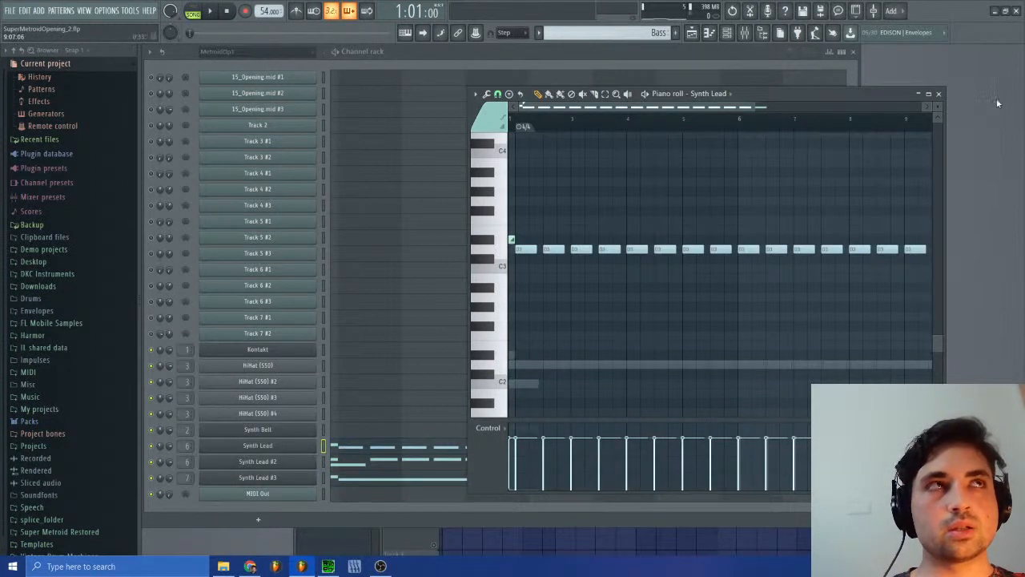
{"action": "left_click", "coordinate": [940, 95]}
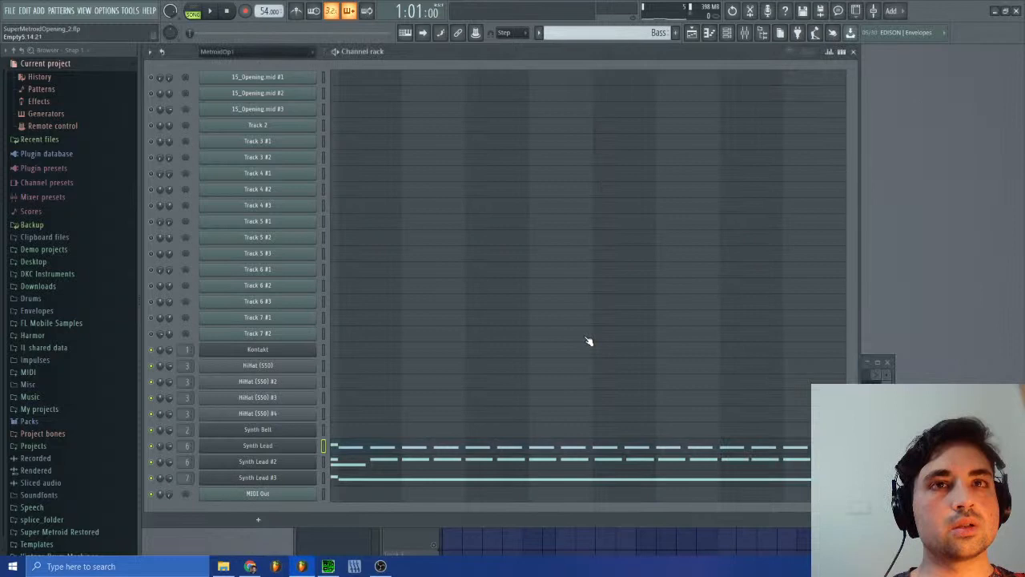
{"action": "left_click", "coordinate": [340, 454]}
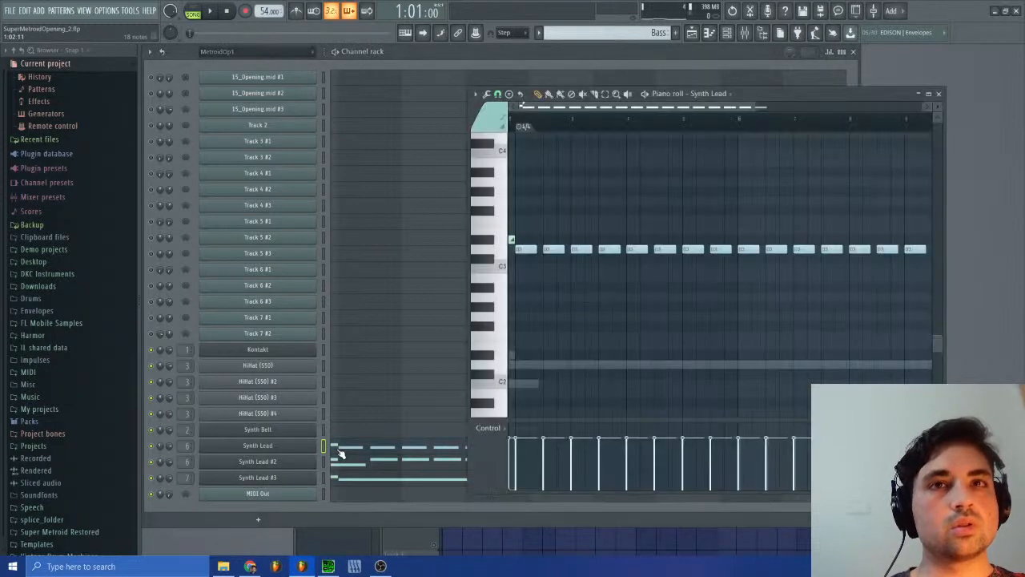
{"action": "left_click", "coordinate": [305, 452]}
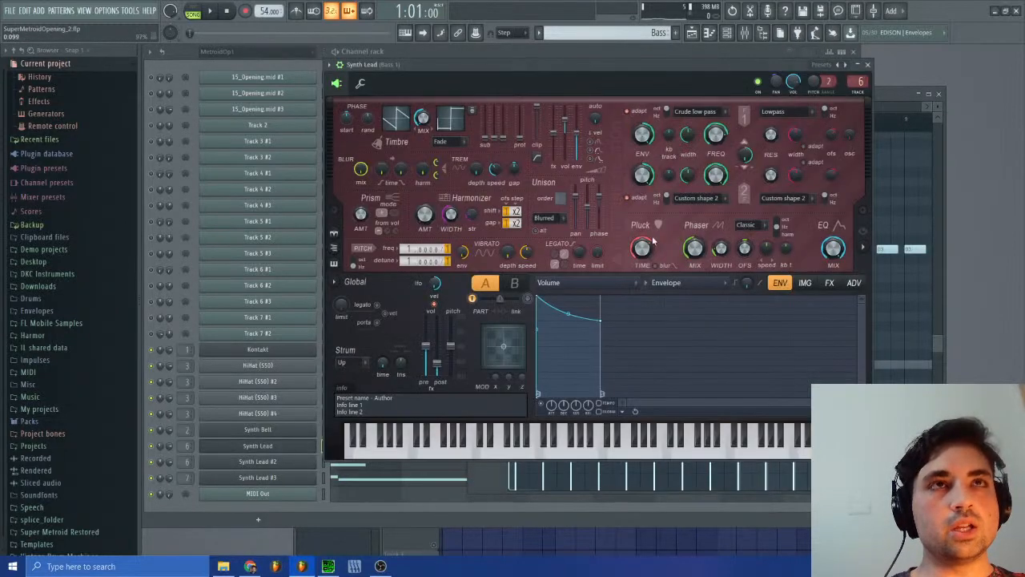
{"action": "right_click", "coordinate": [813, 85]}
{"action": "left_click", "coordinate": [837, 108]}
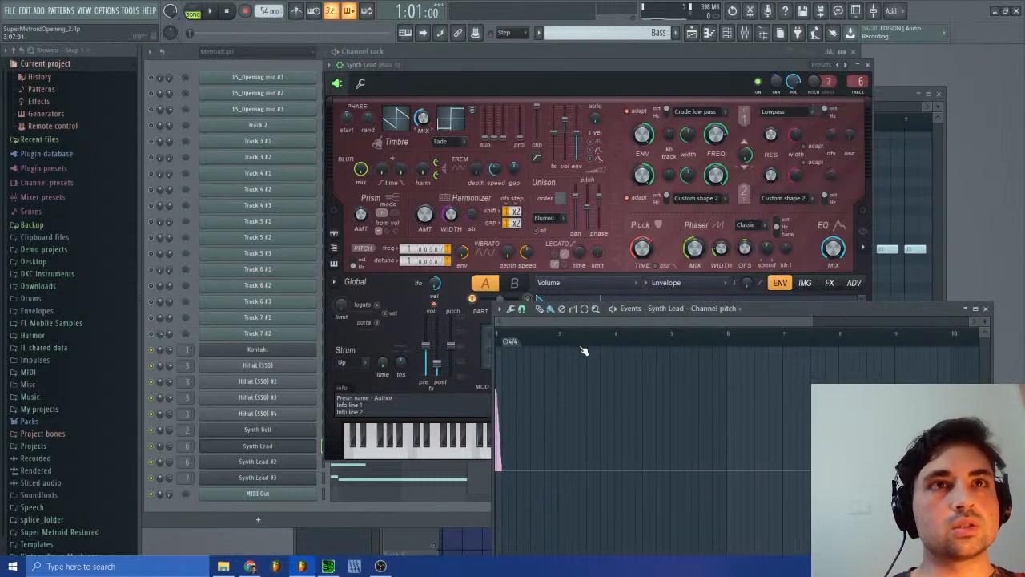
{"action": "left_click_drag", "start_coordinate": [812, 322], "coordinate": [551, 322]}
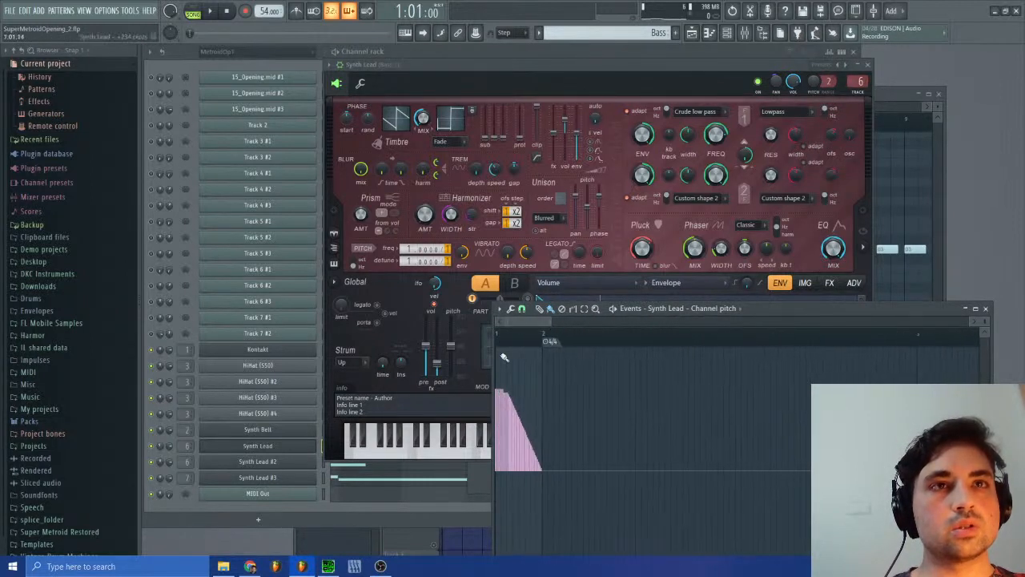
Step: Check the channel pitch events of Synth Lead #2 and close its windows
{"action": "left_click", "coordinate": [297, 465]}
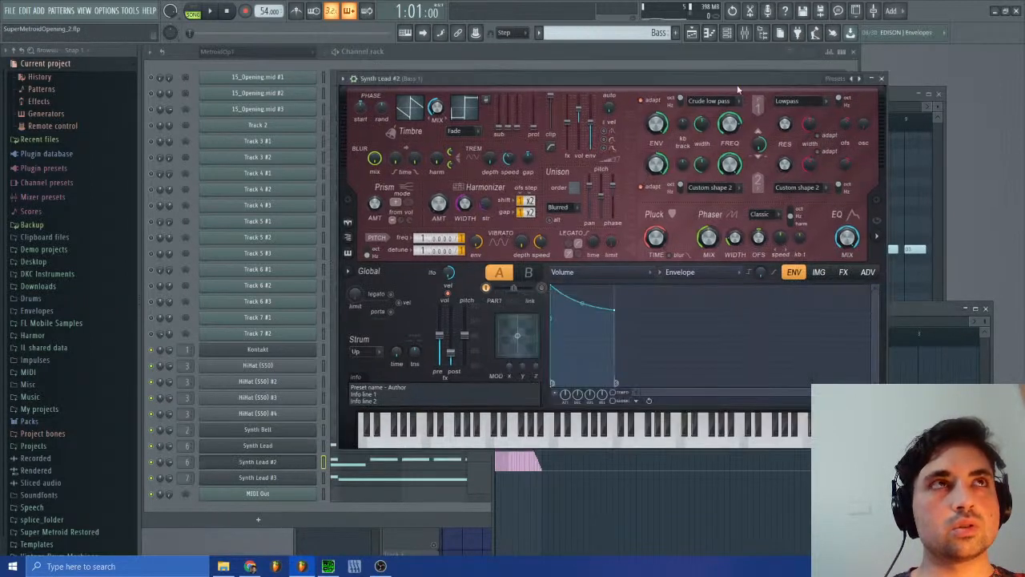
{"action": "right_click", "coordinate": [825, 96]}
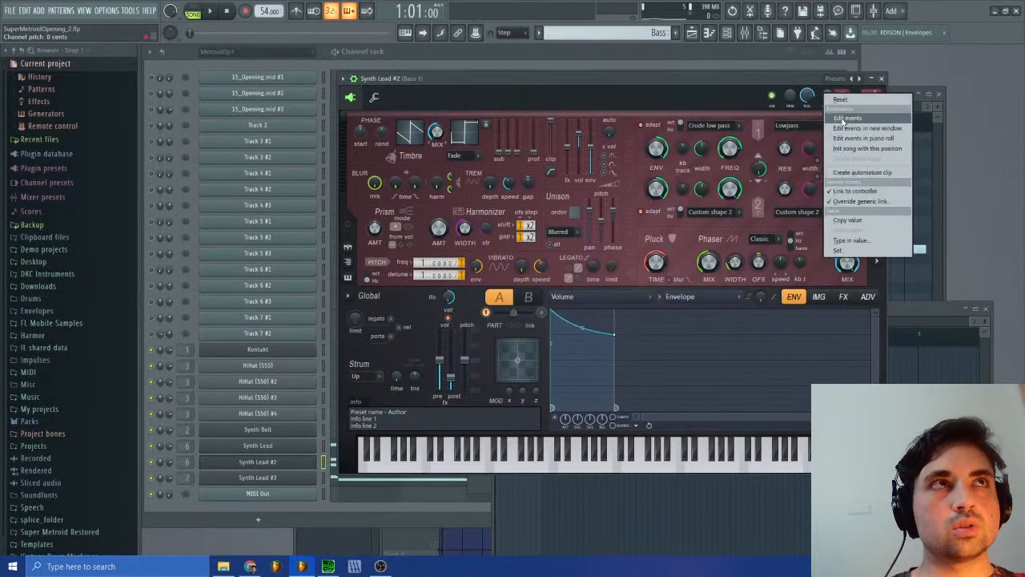
{"action": "left_click", "coordinate": [843, 125]}
{"action": "left_click", "coordinate": [986, 308]}
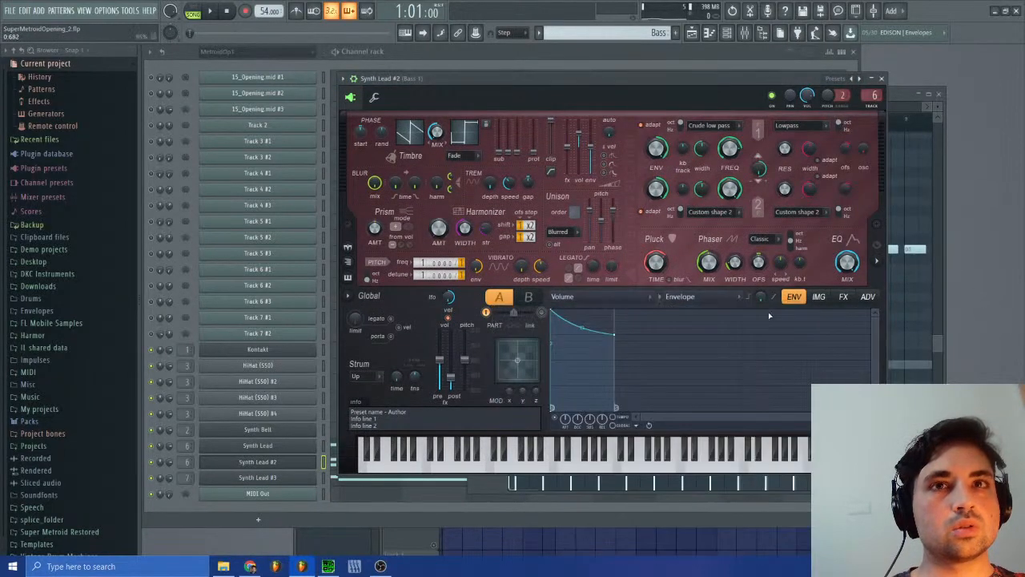
{"action": "left_click", "coordinate": [882, 79]}
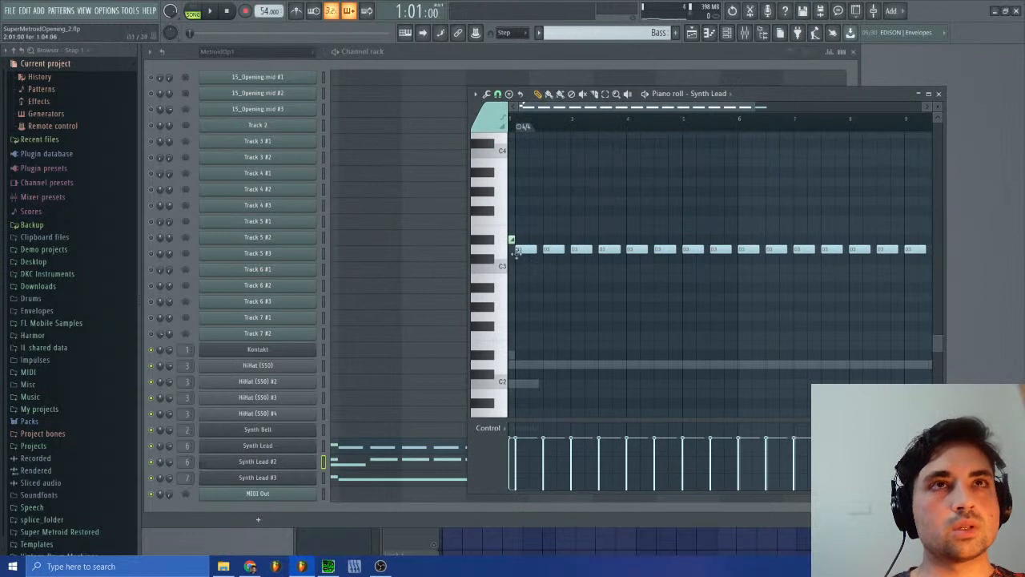
Step: Inspect the slide note in bar 1 of the Synth Lead piano roll and recheck Synth Lead #2's channel pitch events
{"action": "left_click_drag", "start_coordinate": [754, 108], "coordinate": [545, 109]}
{"action": "left_click_drag", "start_coordinate": [559, 242], "coordinate": [554, 269]}
{"action": "right_click", "coordinate": [554, 269]}
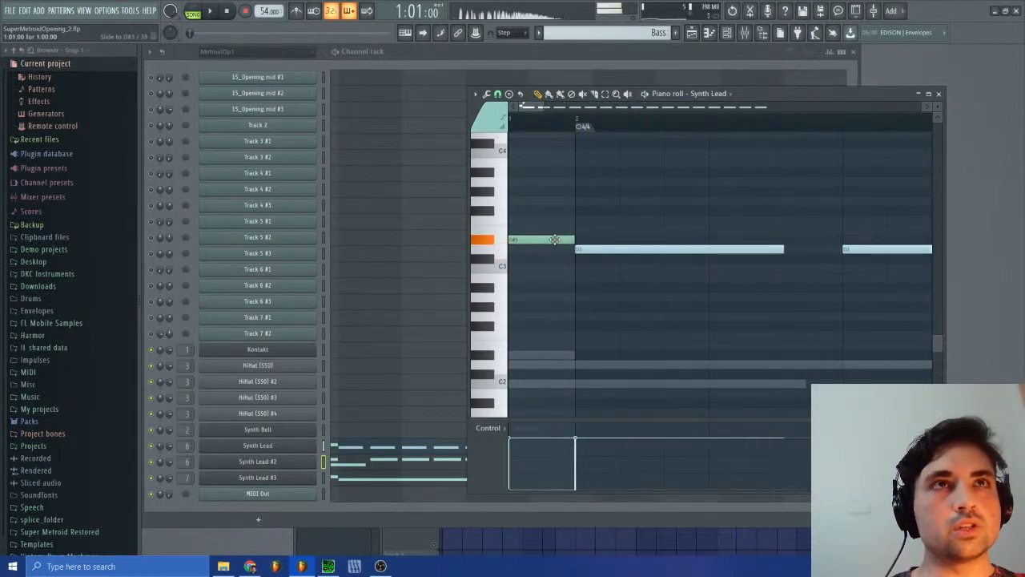
{"action": "left_click", "coordinate": [295, 465]}
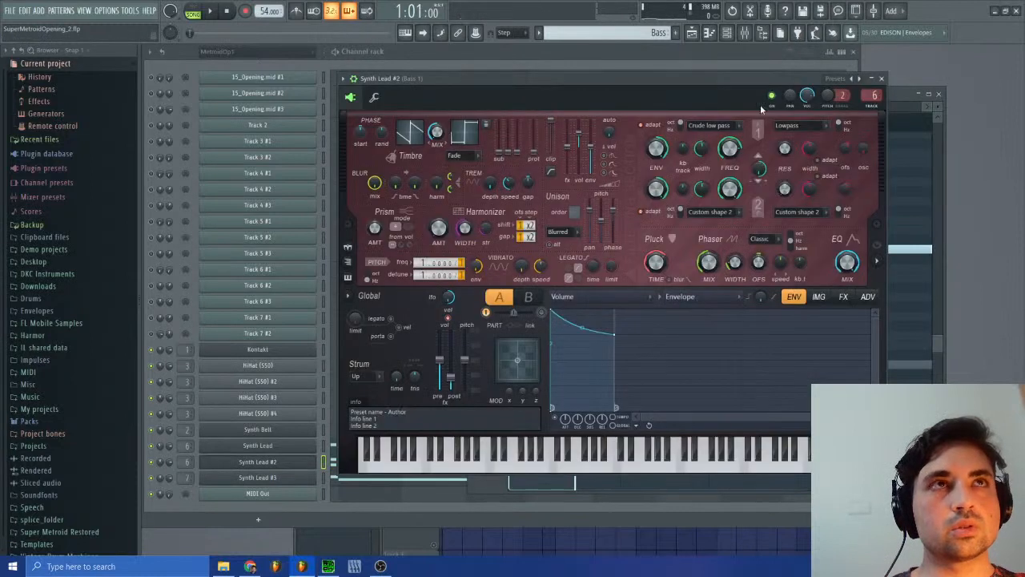
{"action": "right_click", "coordinate": [827, 98]}
{"action": "left_click", "coordinate": [847, 126]}
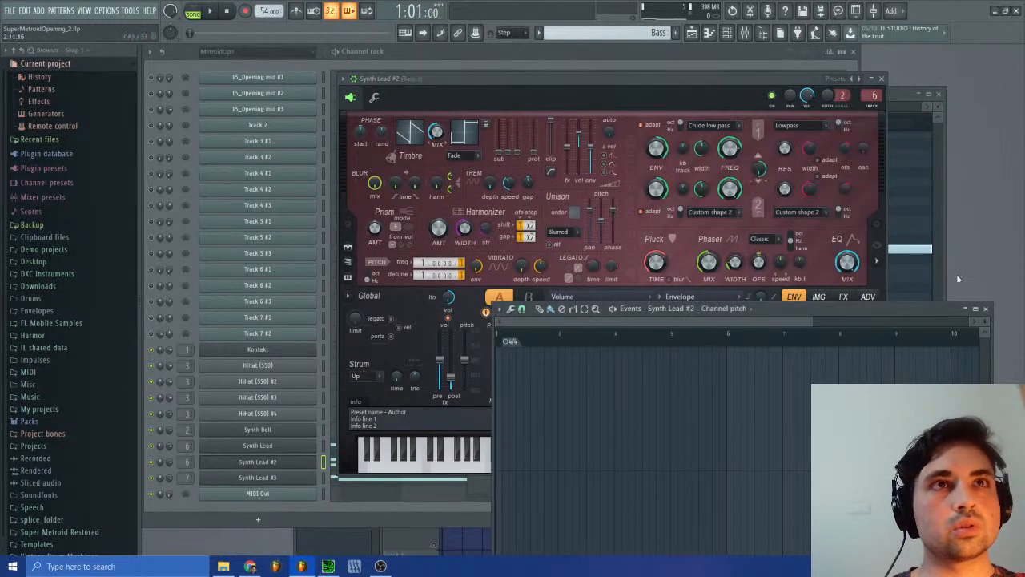
{"action": "left_click", "coordinate": [986, 309]}
{"action": "left_click", "coordinate": [885, 79]}
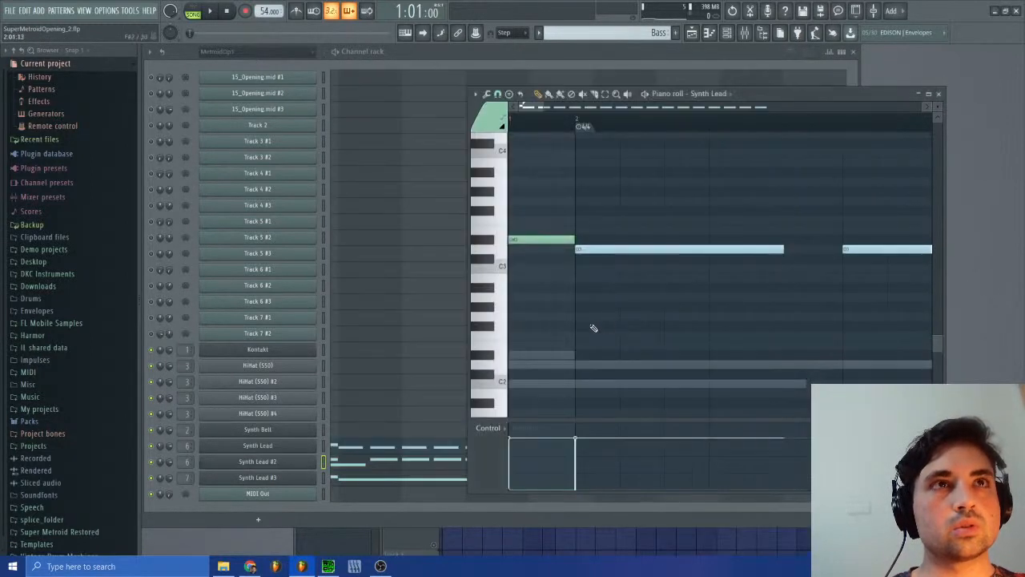
Step: Clone the Synth Lead #3 channel and open the copy's empty piano roll in the Bass pattern
{"action": "left_click", "coordinate": [337, 481]}
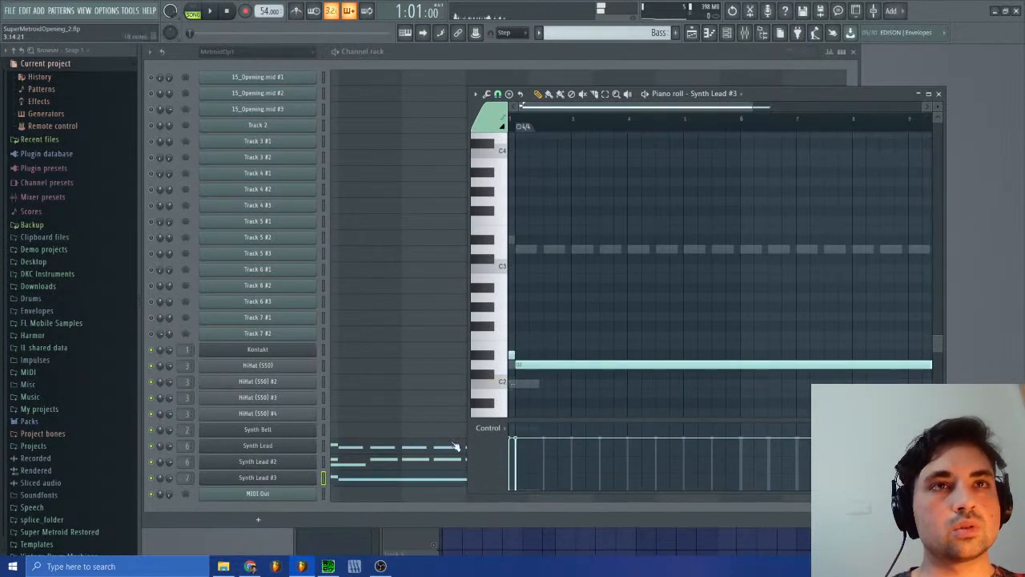
{"action": "right_click", "coordinate": [314, 479]}
{"action": "left_click", "coordinate": [344, 497]}
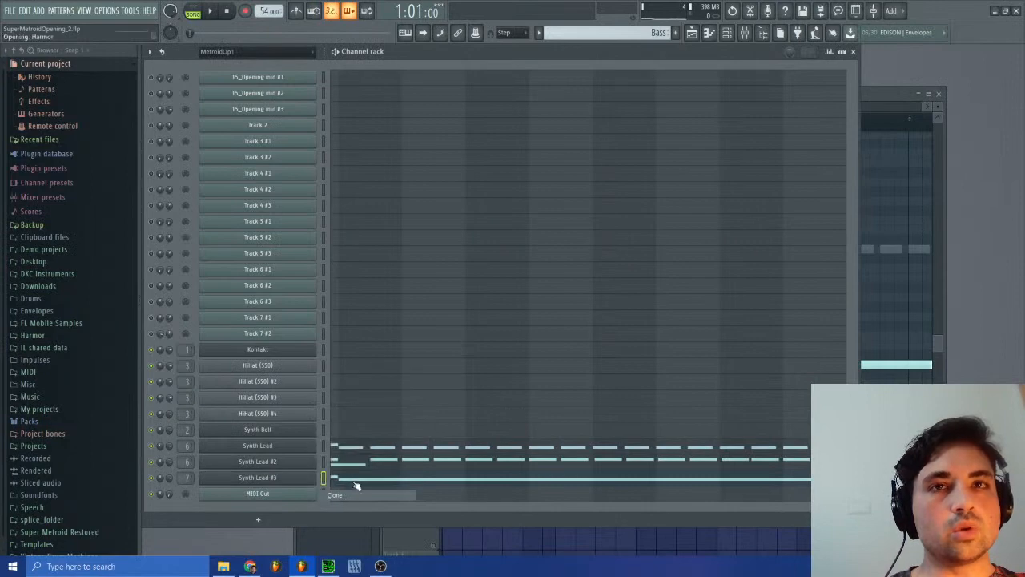
{"action": "left_click", "coordinate": [344, 497]}
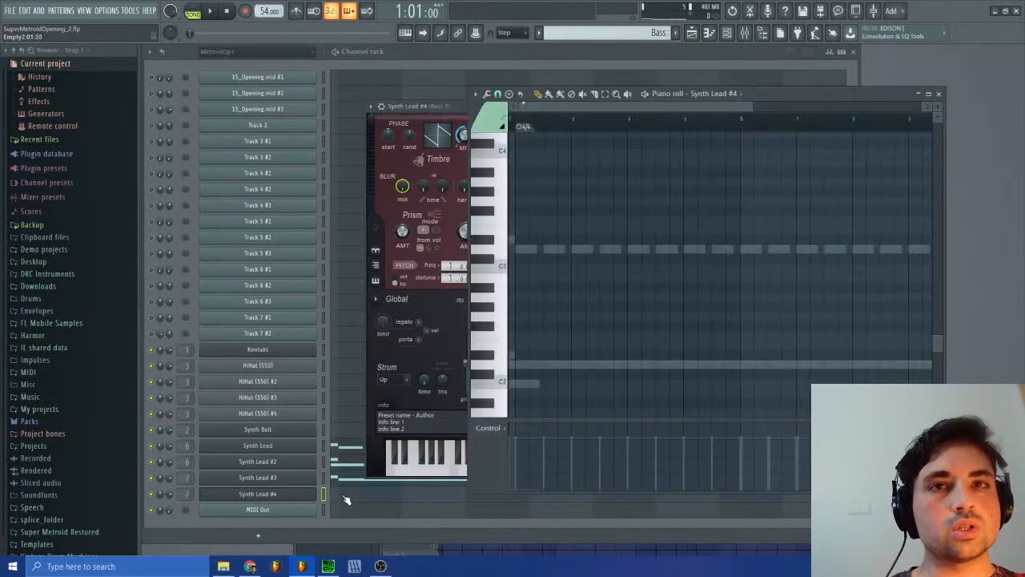
{"action": "left_click", "coordinate": [344, 497]}
{"action": "left_click", "coordinate": [910, 107]}
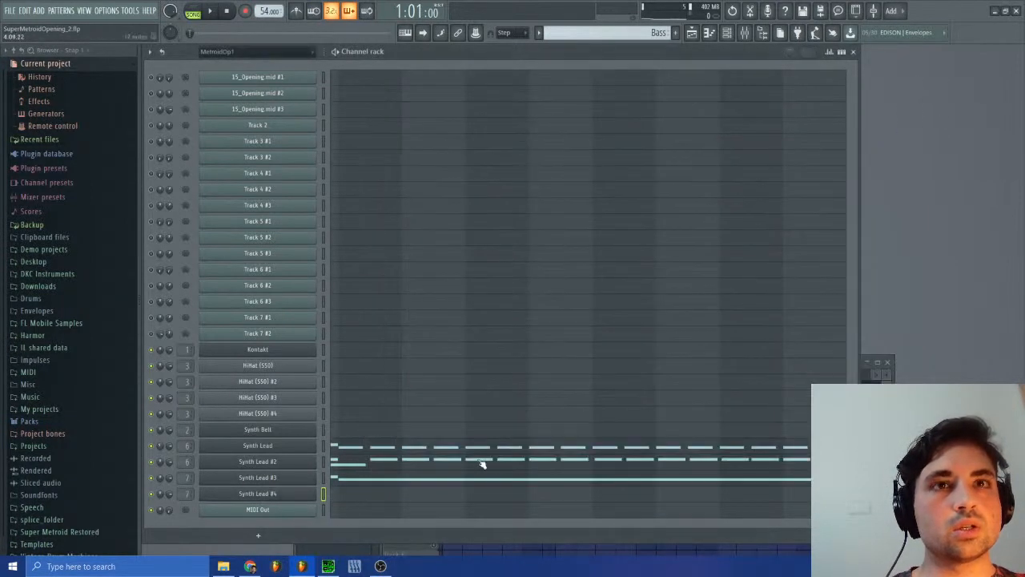
{"action": "left_click", "coordinate": [351, 500]}
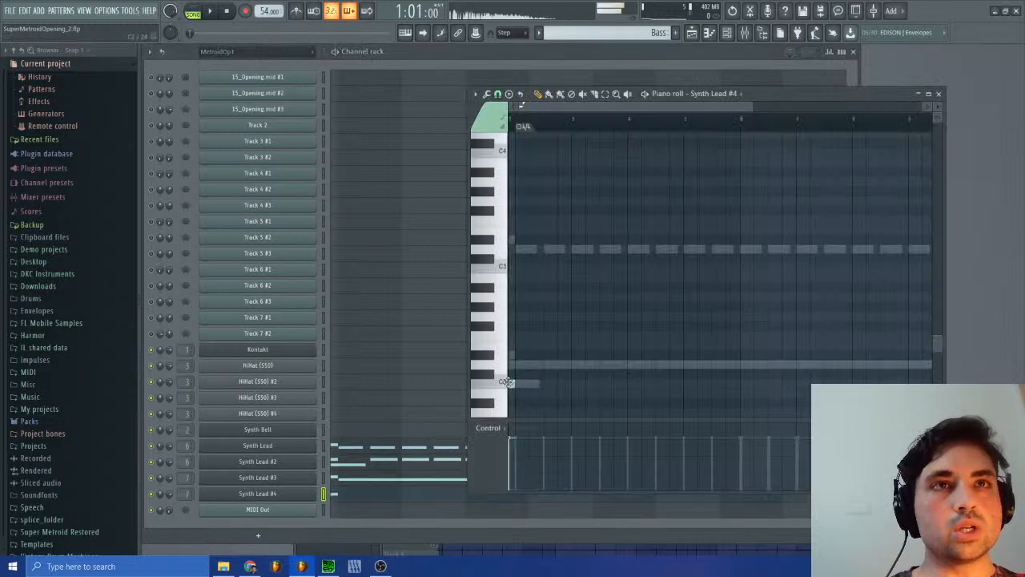
Step: Add a short C2 note and a D2 slide note at the start of bar 1 in the Synth Lead #4 piano roll
{"action": "left_click", "coordinate": [510, 376]}
{"action": "left_click", "coordinate": [513, 367]}
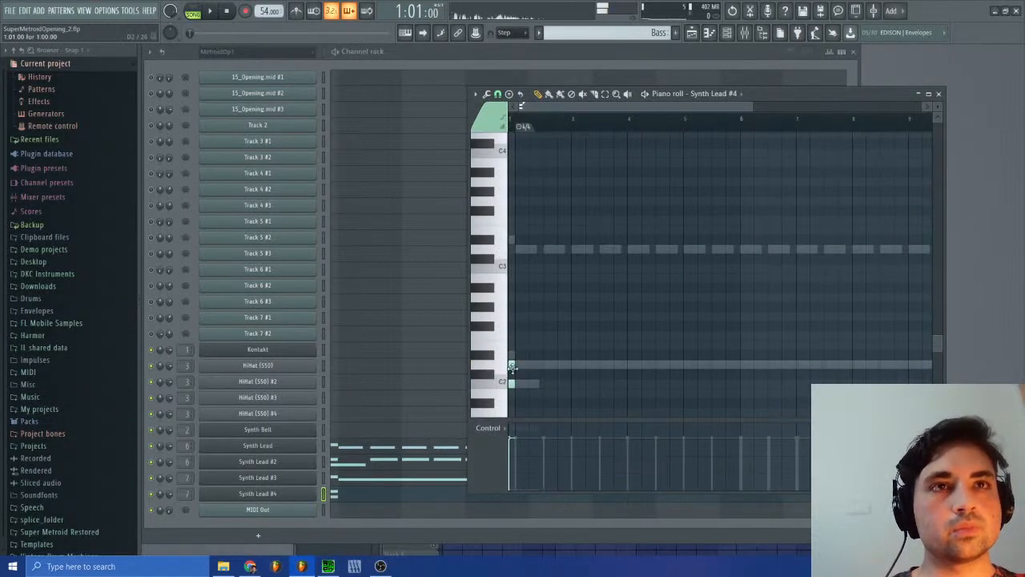
{"action": "left_click", "coordinate": [512, 365]}
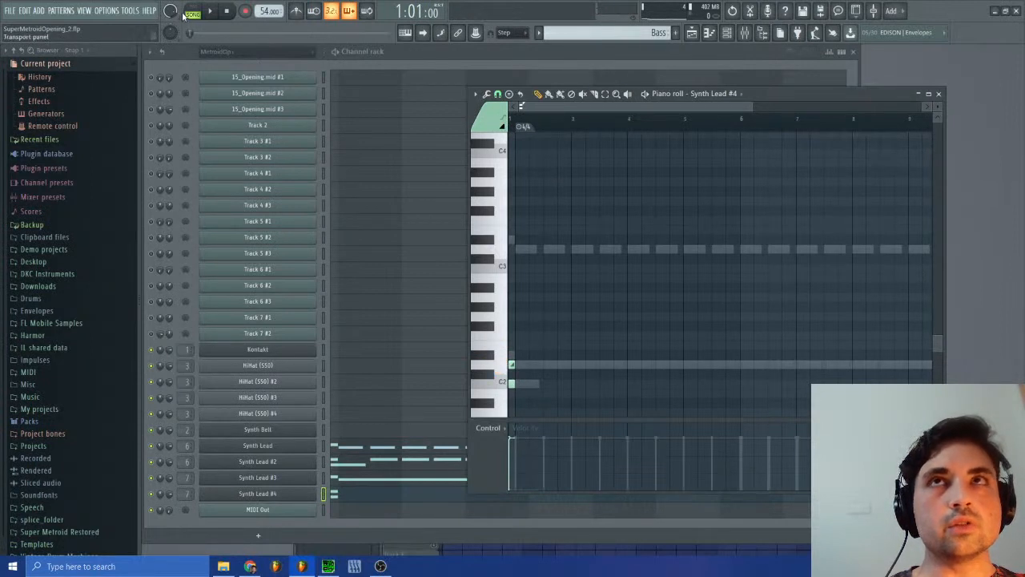
{"action": "left_click", "coordinate": [511, 364]}
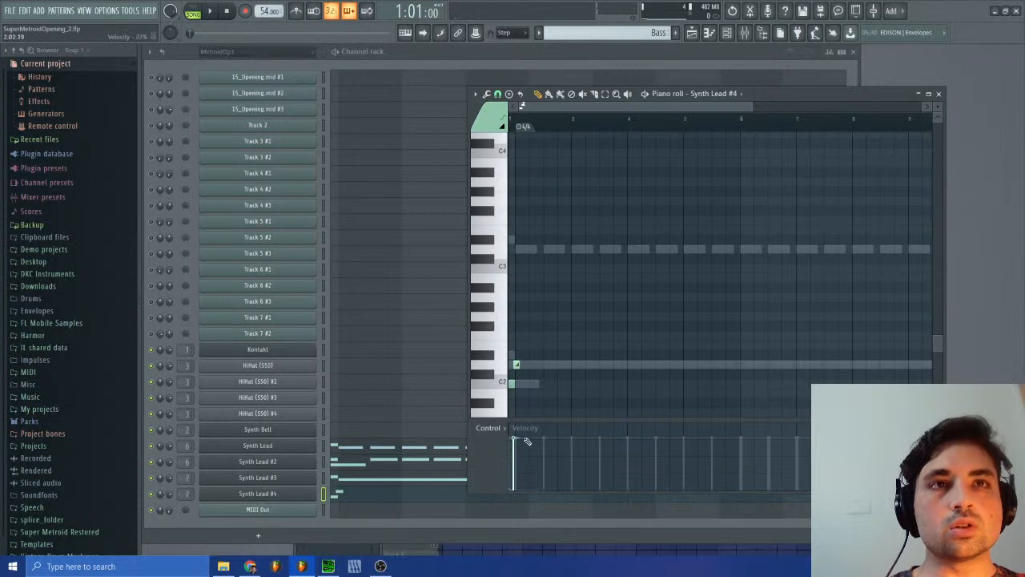
{"action": "left_click", "coordinate": [516, 365]}
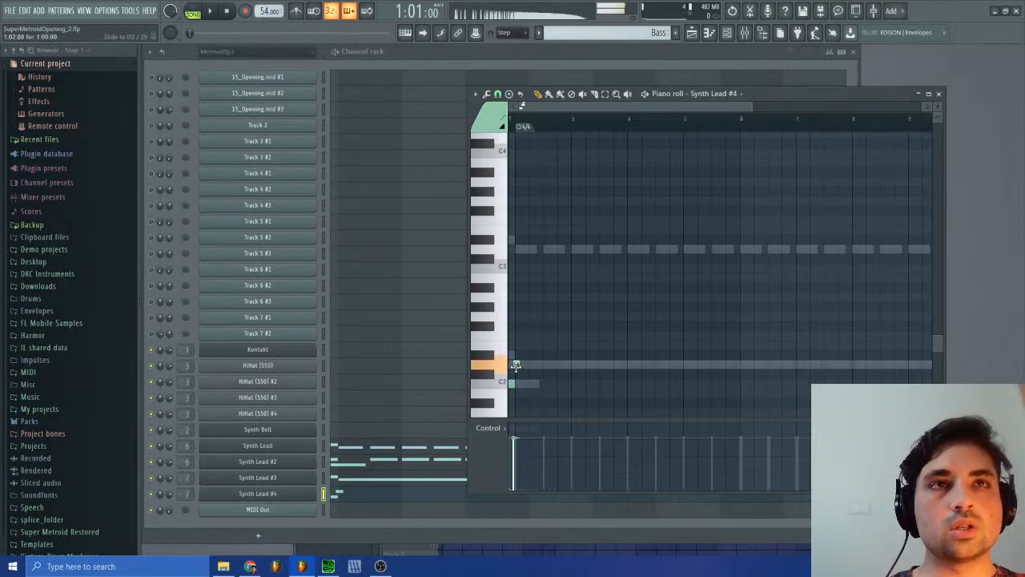
Step: Play the Bass pattern in pattern mode and inspect the Synth Lead #3 notes and their control events
{"action": "left_click", "coordinate": [198, 11]}
{"action": "left_click", "coordinate": [210, 11]}
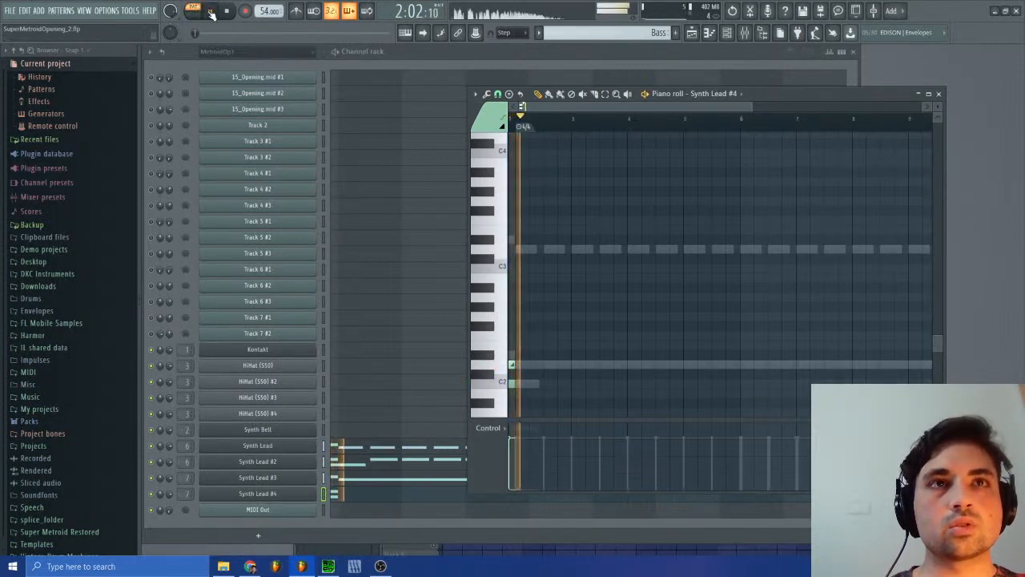
{"action": "left_click", "coordinate": [352, 478]}
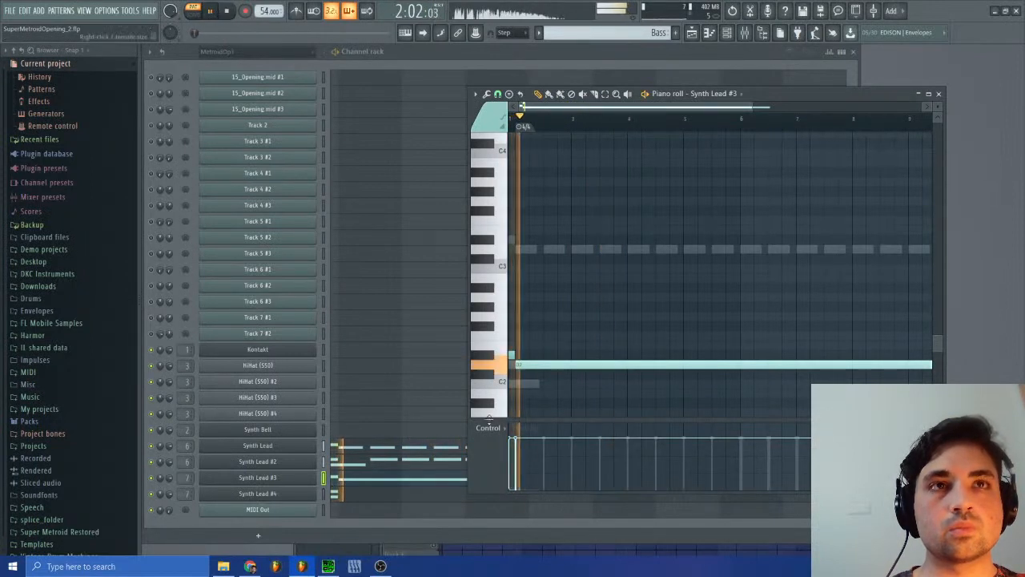
{"action": "left_click", "coordinate": [488, 427]}
{"action": "left_click", "coordinate": [515, 301]}
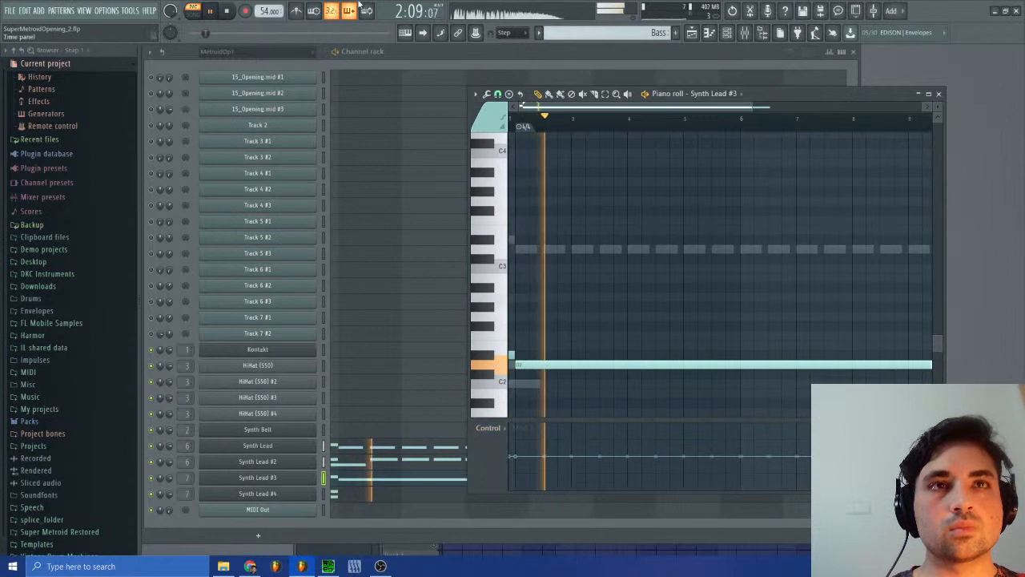
Step: Show the playlist and audition the song around bar 7, where the Bass clip begins
{"action": "left_click", "coordinate": [692, 33]}
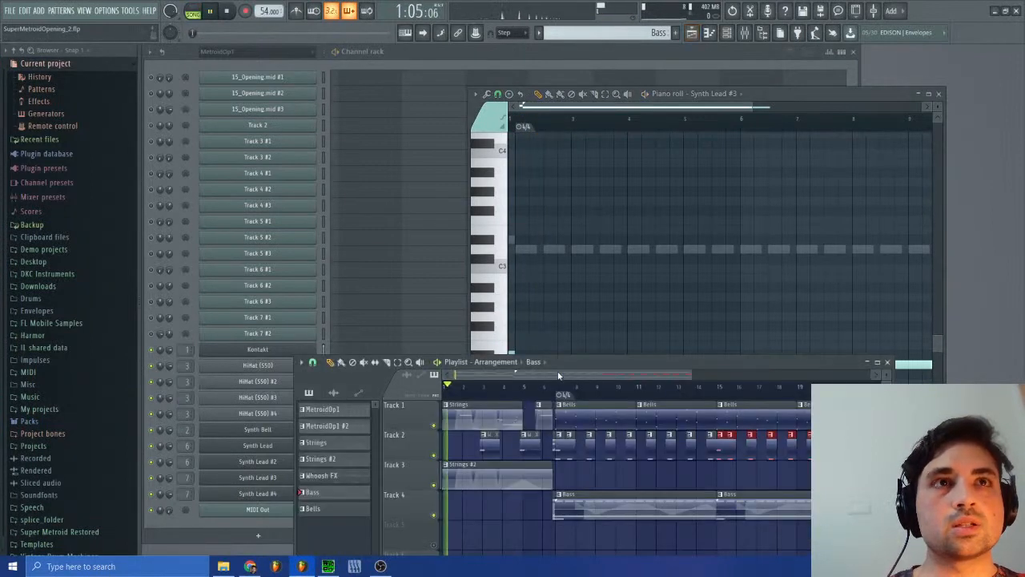
{"action": "left_click", "coordinate": [552, 387]}
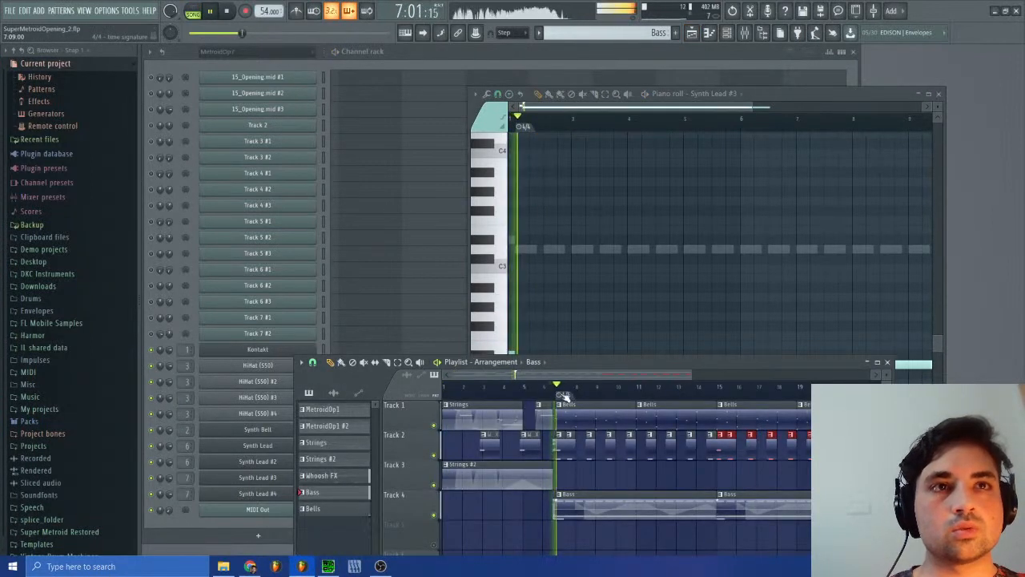
{"action": "left_click", "coordinate": [556, 394]}
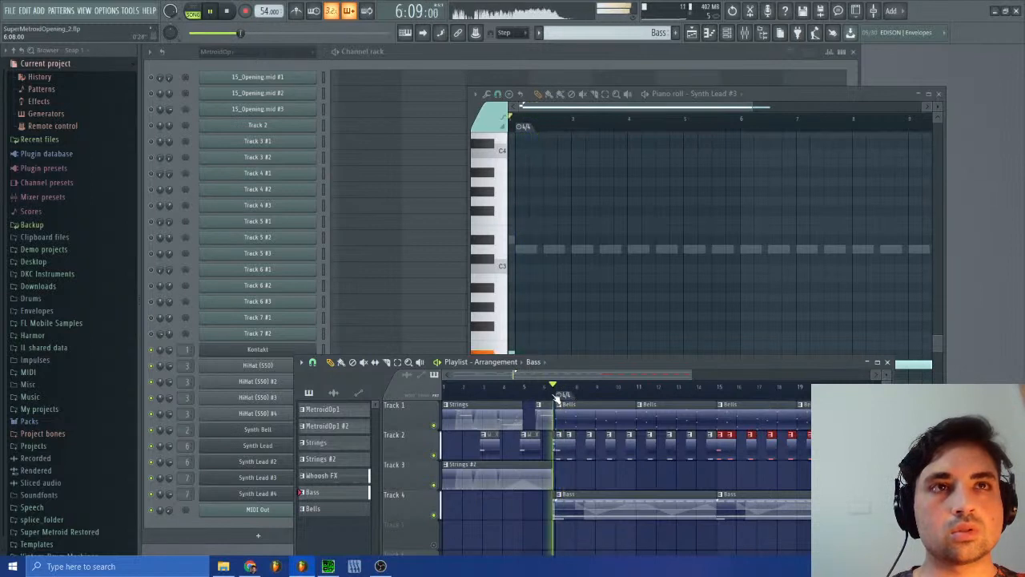
{"action": "left_click", "coordinate": [561, 394]}
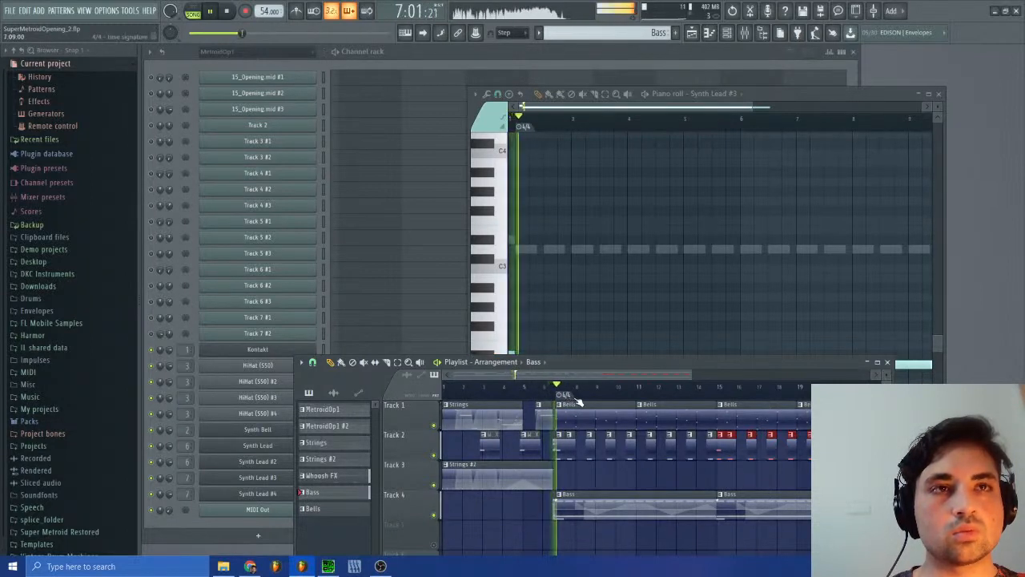
{"action": "left_click", "coordinate": [544, 394]}
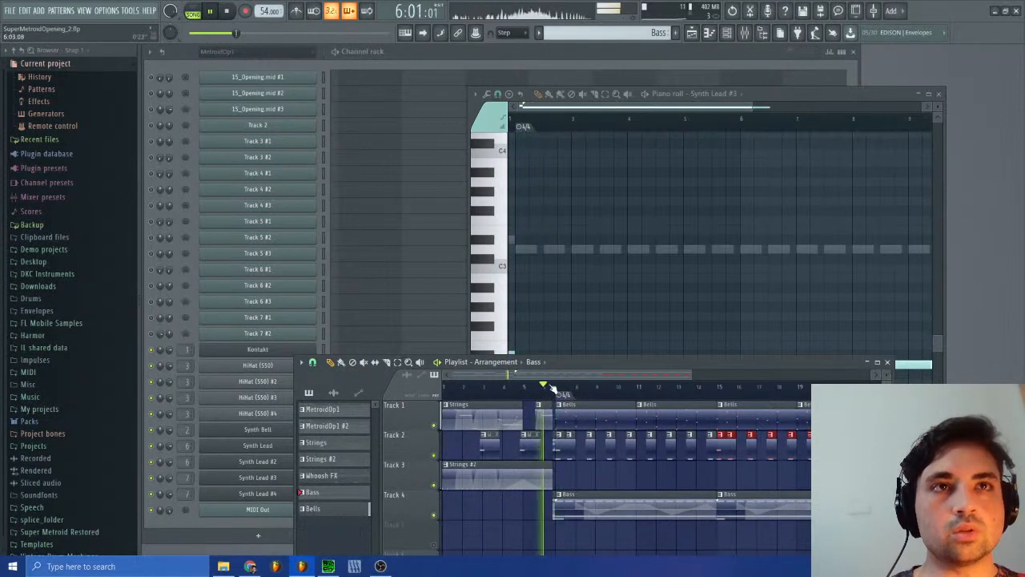
Step: Show the mixer and check the track levels while replaying the bass entry, ending with playback stopped
{"action": "key", "text": "F9"}
{"action": "left_click", "coordinate": [356, 413]}
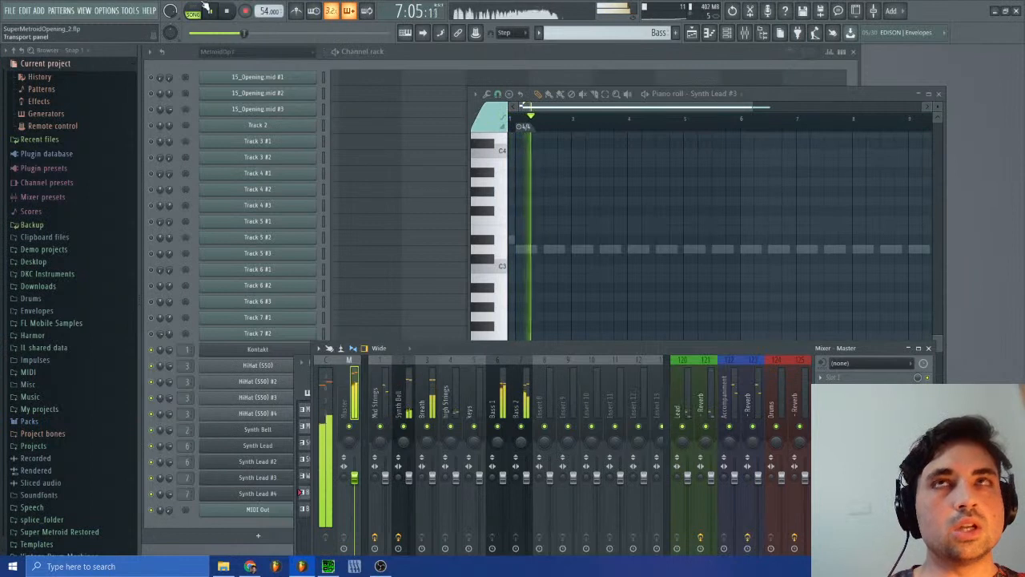
{"action": "key", "text": "space"}
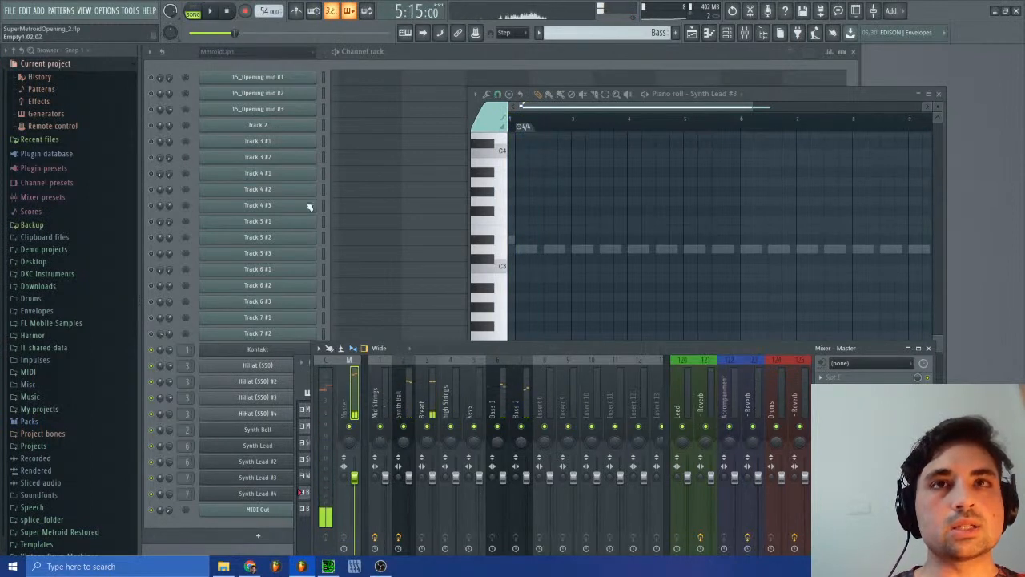
{"action": "left_click", "coordinate": [208, 11]}
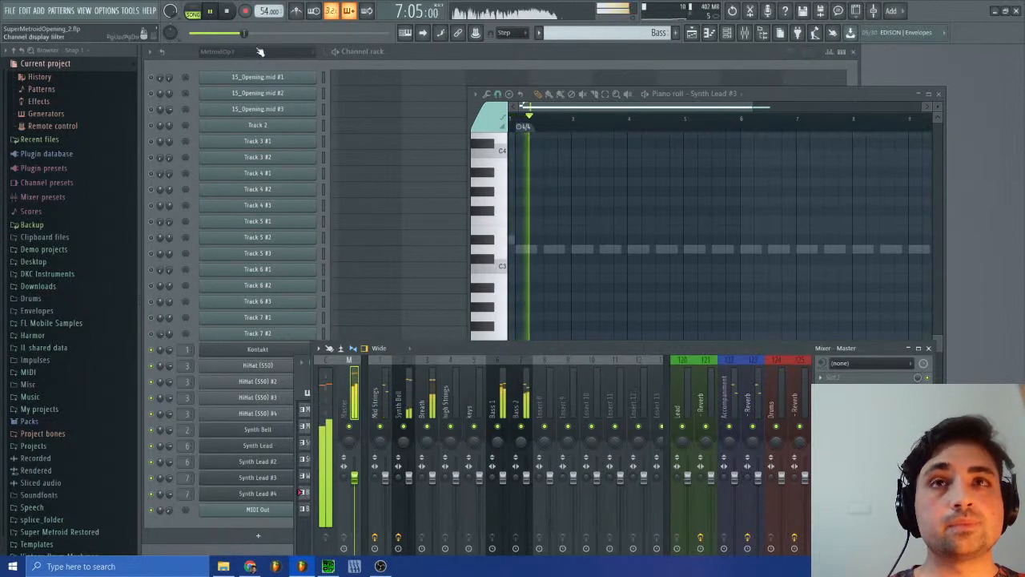
{"action": "left_click", "coordinate": [226, 13]}
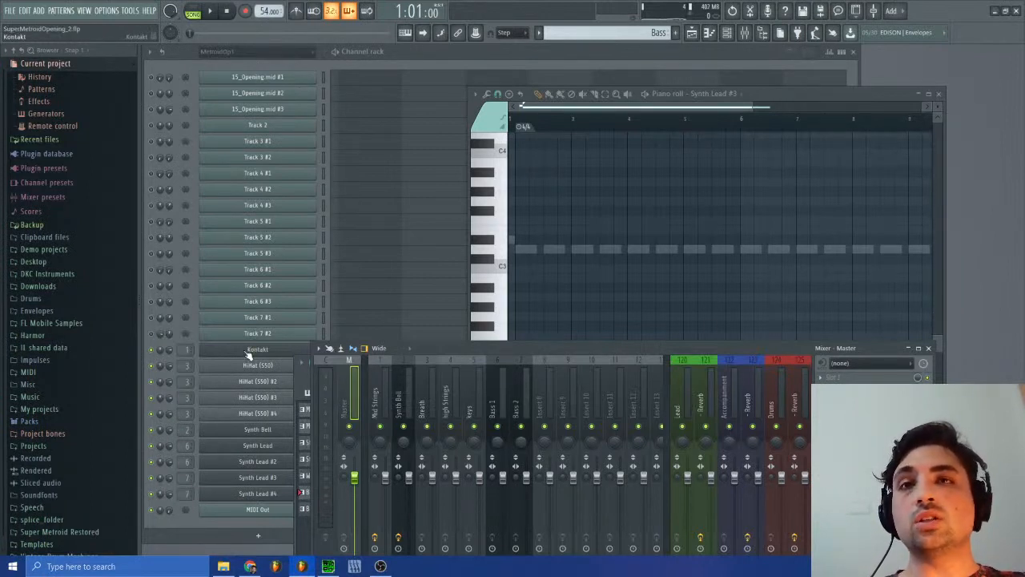
Step: Return to the playlist and compare the bass entries by playing from bar 7 and bar 15
{"action": "left_click", "coordinate": [931, 347]}
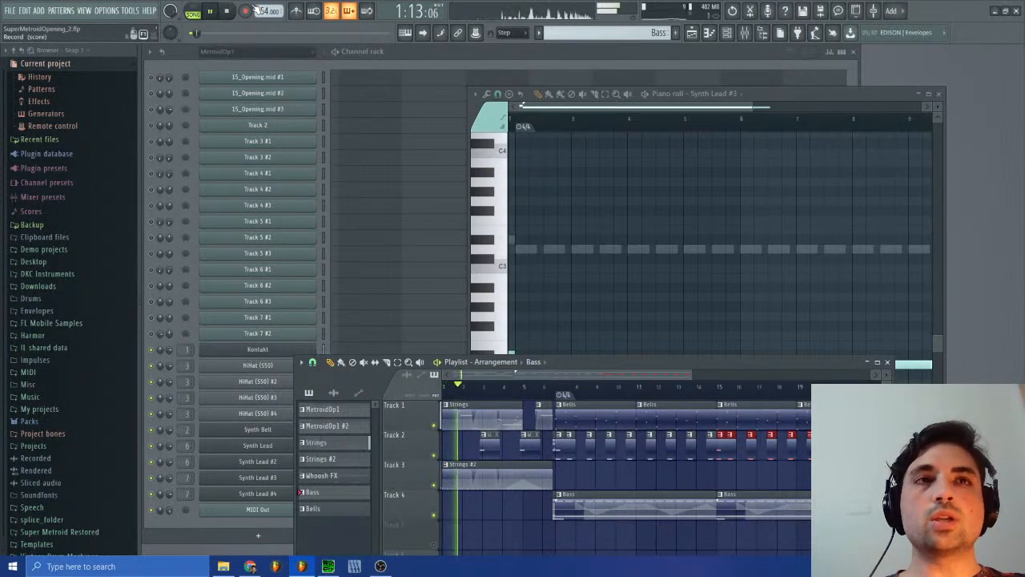
{"action": "left_click", "coordinate": [557, 390]}
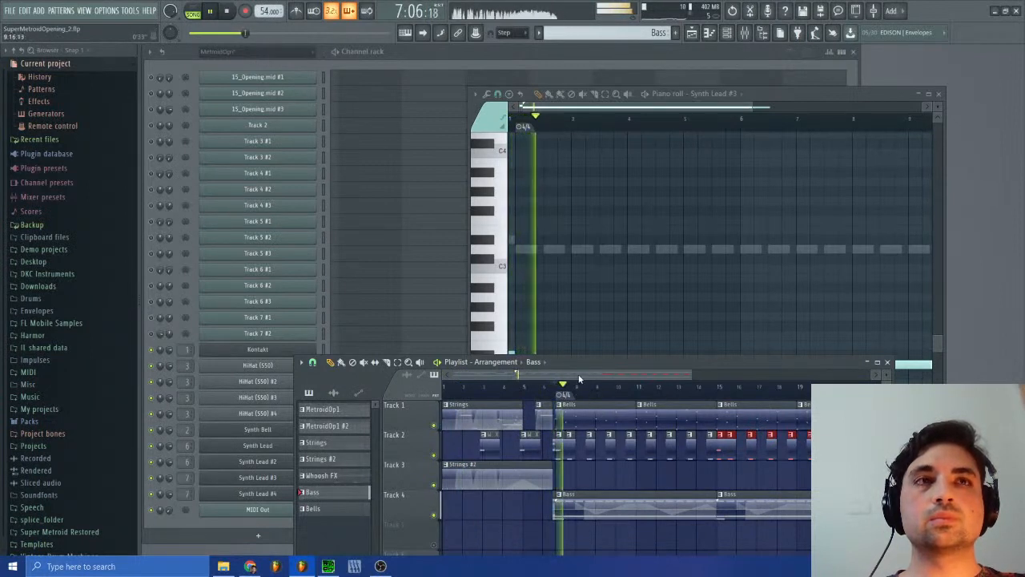
{"action": "left_click_drag", "start_coordinate": [580, 375], "coordinate": [674, 375]}
{"action": "left_click", "coordinate": [551, 388]}
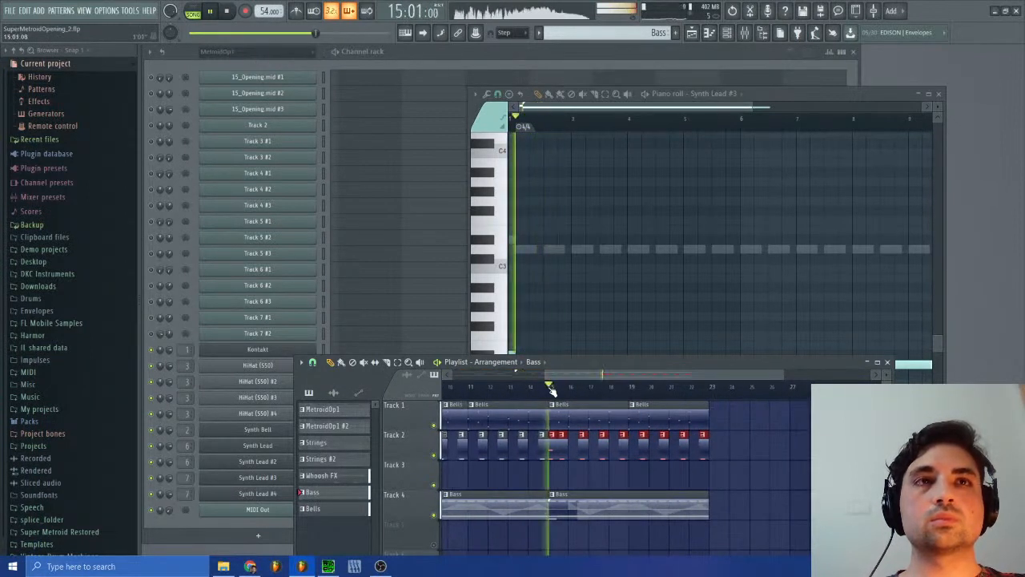
{"action": "left_click_drag", "start_coordinate": [596, 376], "coordinate": [531, 375]}
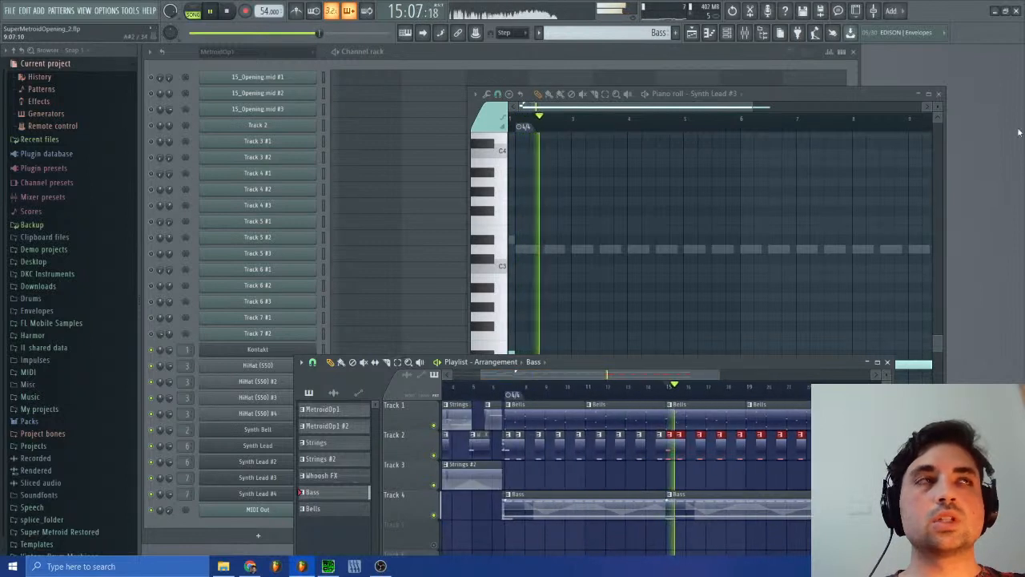
Step: Close the Synth Lead #3 piano roll and make MetroidOp1 #2 the active pattern
{"action": "left_click", "coordinate": [939, 94]}
{"action": "left_click", "coordinate": [659, 33]}
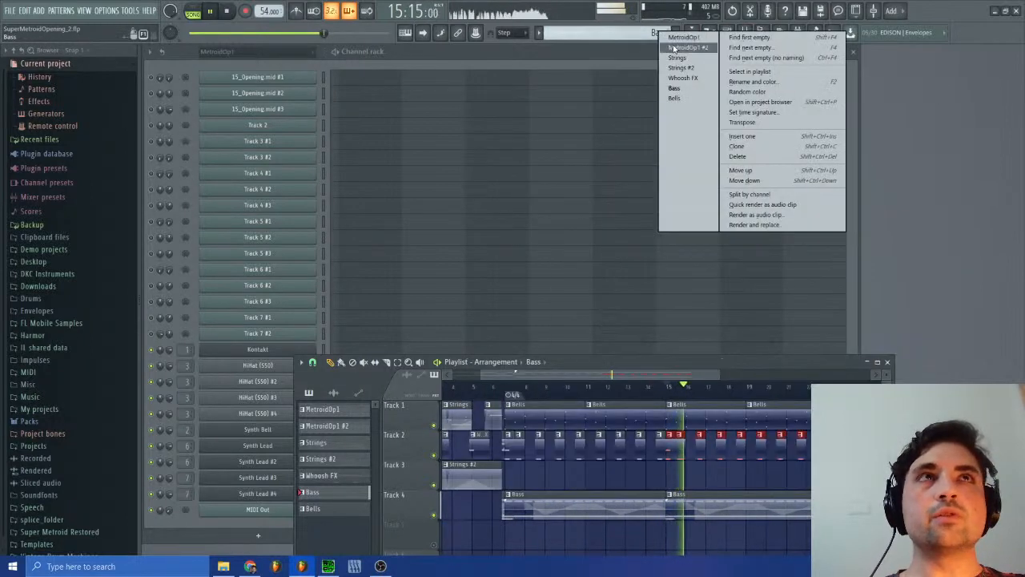
{"action": "left_click", "coordinate": [674, 43]}
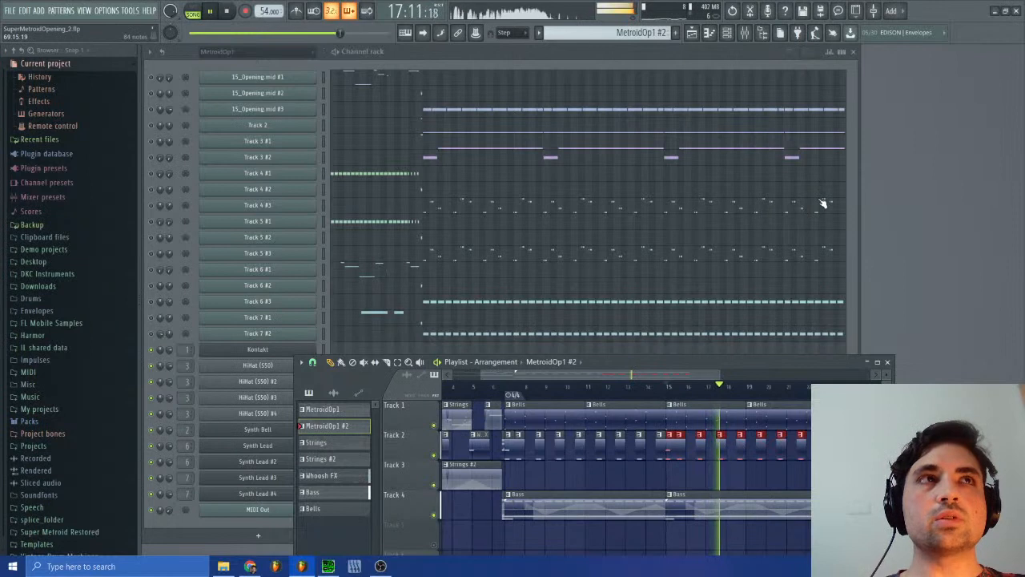
{"action": "left_click", "coordinate": [692, 33]}
{"action": "left_click", "coordinate": [692, 33]}
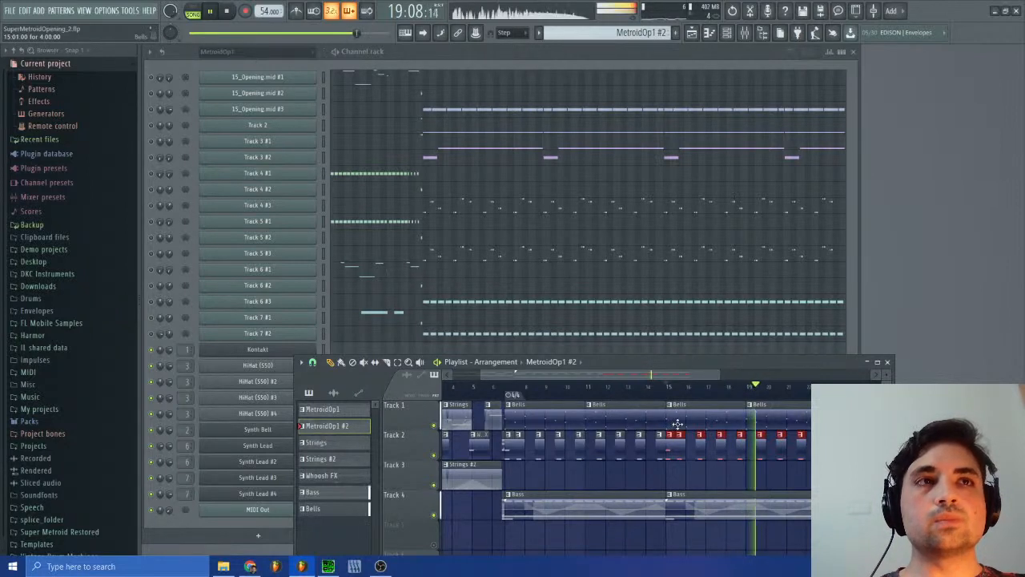
Step: Replay the song from bar 7 and clear the playlist clip selection before stopping playback
{"action": "left_click", "coordinate": [503, 388]}
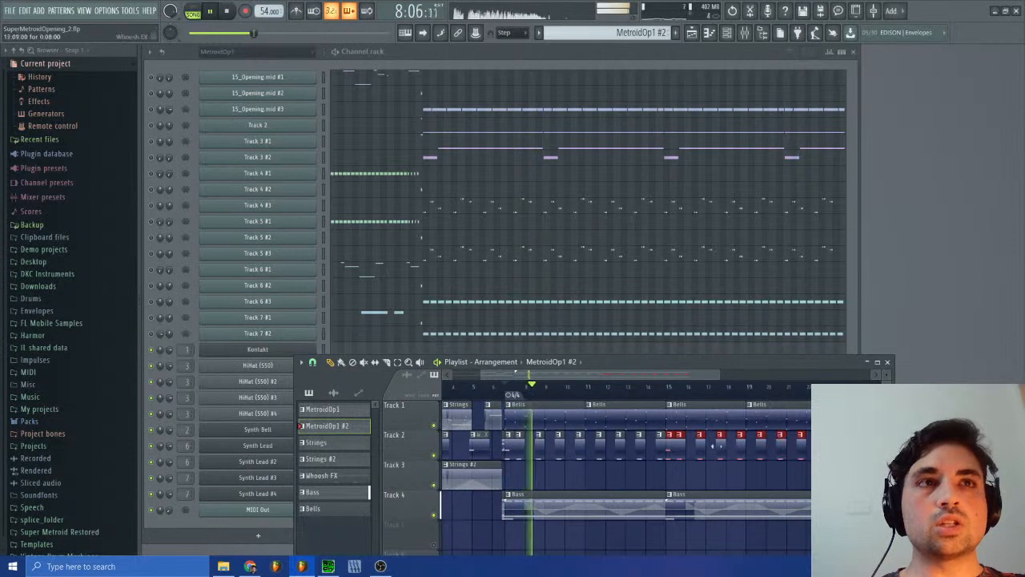
{"action": "left_click_drag", "start_coordinate": [828, 415], "coordinate": [515, 515]}
{"action": "left_click", "coordinate": [566, 482], "text": "ctrl"}
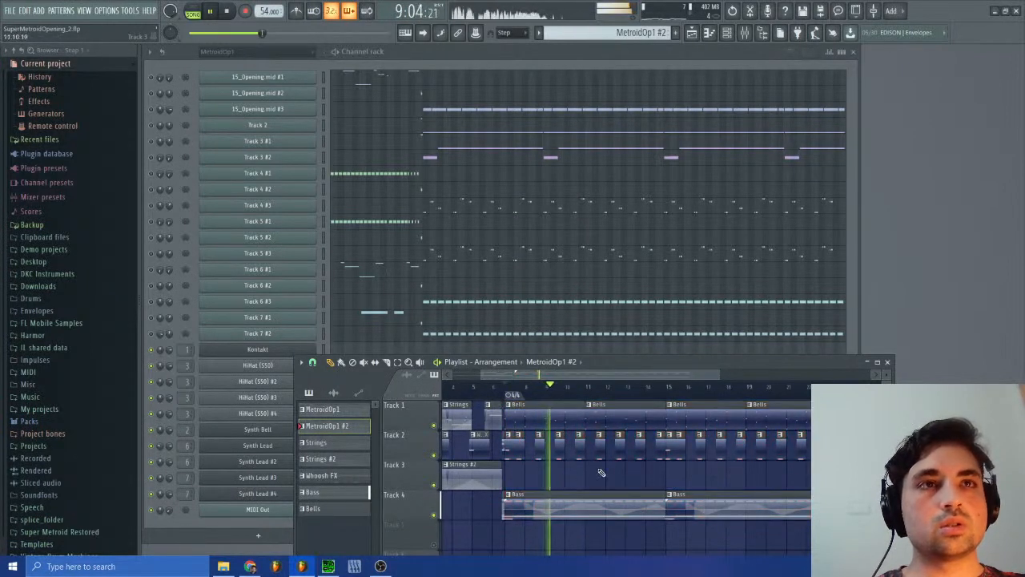
{"action": "left_click", "coordinate": [227, 10]}
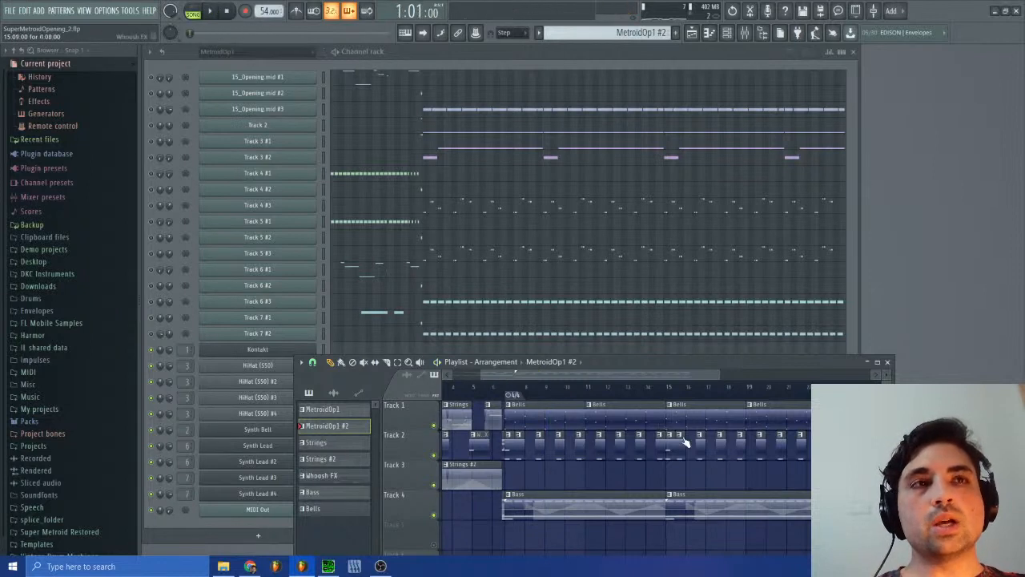
Step: Try deleting all playlist clips from bar 15 onward, and undo the deletion after a short playback from bar 7
{"action": "mouse_move", "coordinate": [790, 415]}
{"action": "left_mouse_down"}
{"action": "mouse_move", "coordinate": [675, 433]}
{"action": "mouse_move", "coordinate": [802, 486]}
{"action": "mouse_move", "coordinate": [731, 515]}
{"action": "left_mouse_up"}
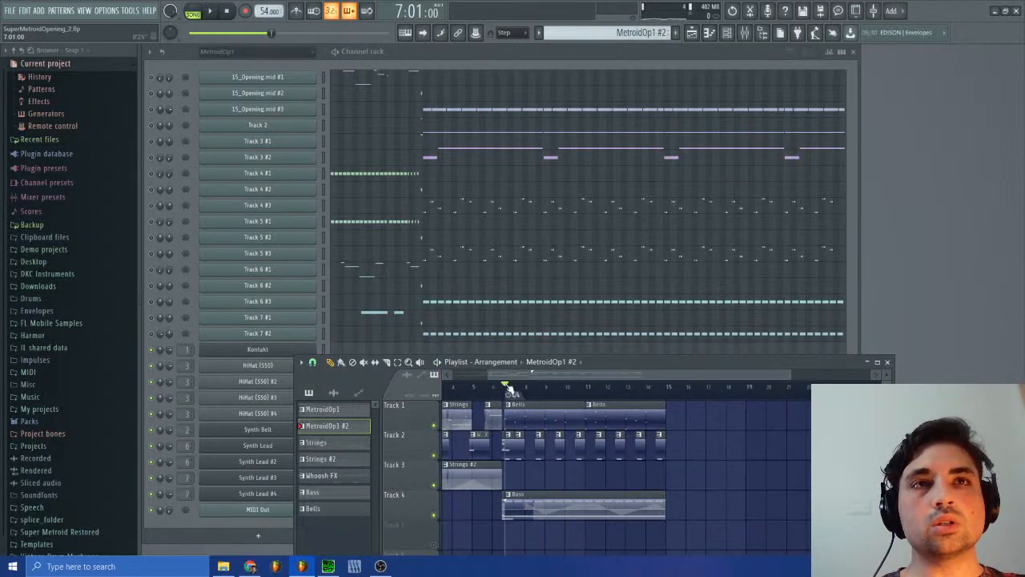
{"action": "key", "text": "space"}
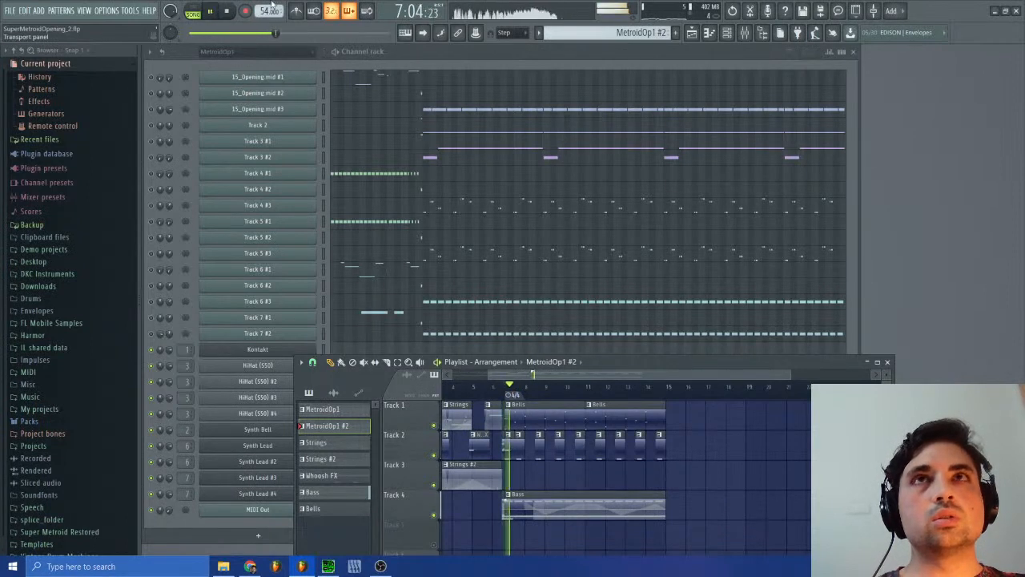
{"action": "left_click", "coordinate": [232, 11]}
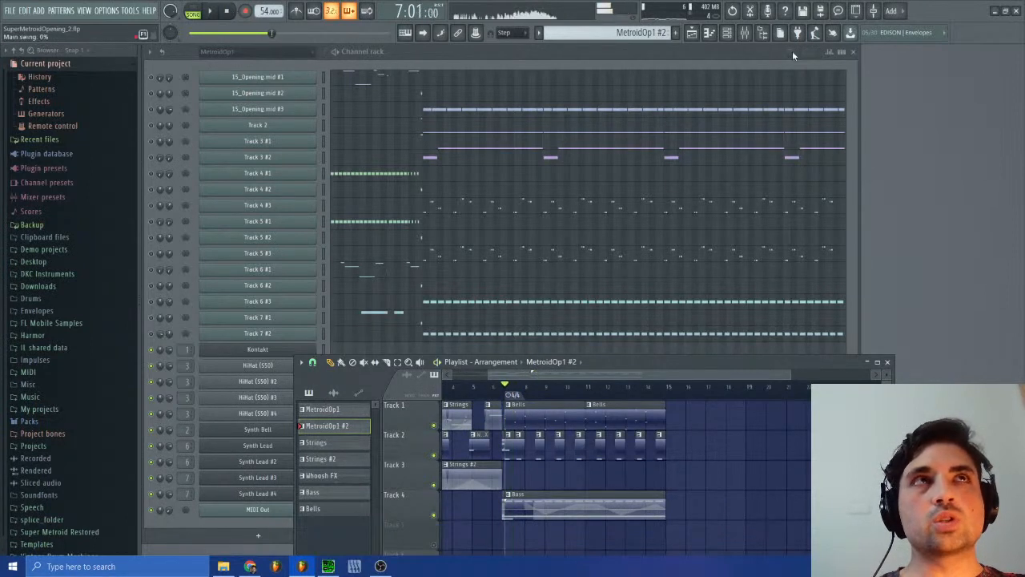
{"action": "left_click", "coordinate": [733, 11]}
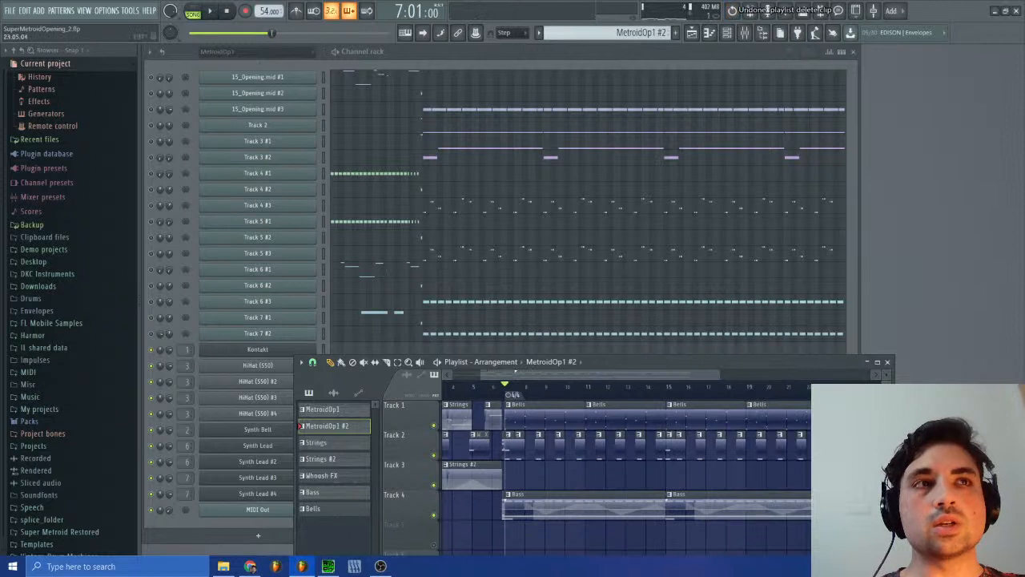
Step: Duplicate all playlist clips from bar 7 onward so the copies start at bar 23
{"action": "left_click_drag", "start_coordinate": [837, 407], "coordinate": [513, 541]}
{"action": "key", "text": "ctrl+b"}
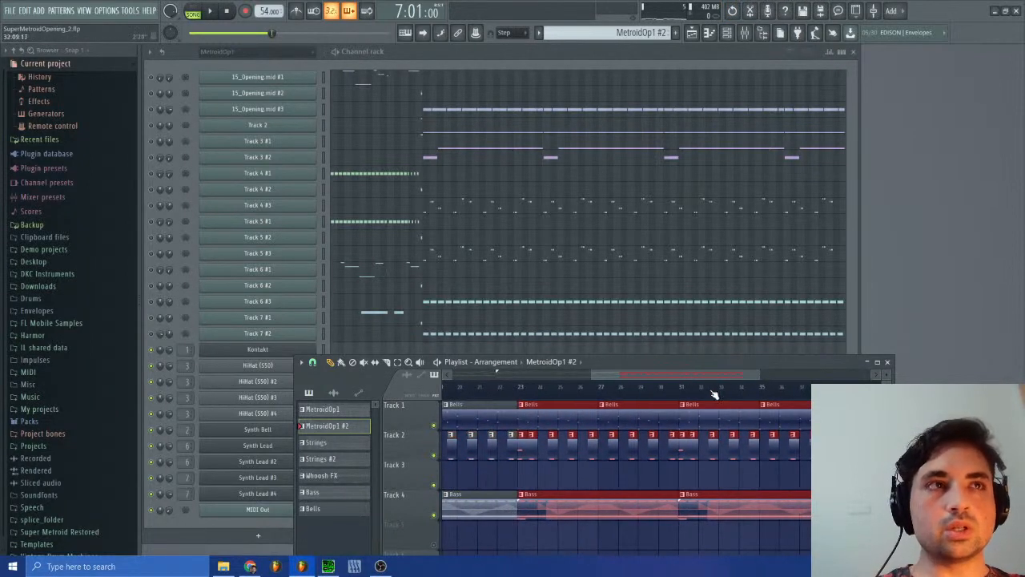
Step: Clear the clip selection and audition the end of the extended arrangement around bars 35 to 38
{"action": "left_click", "coordinate": [856, 412], "text": "ctrl"}
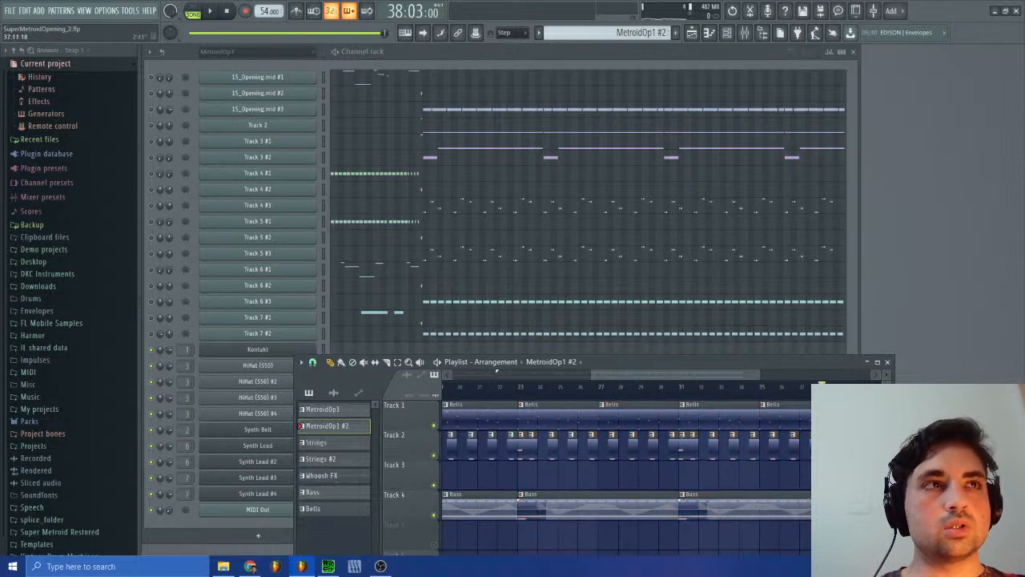
{"action": "left_click", "coordinate": [217, 13]}
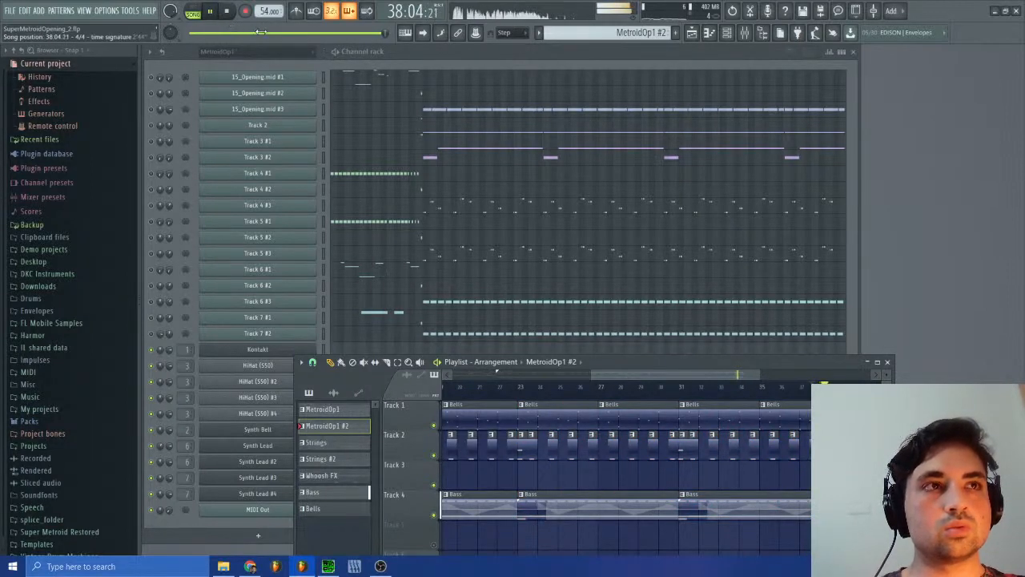
{"action": "left_click", "coordinate": [764, 390]}
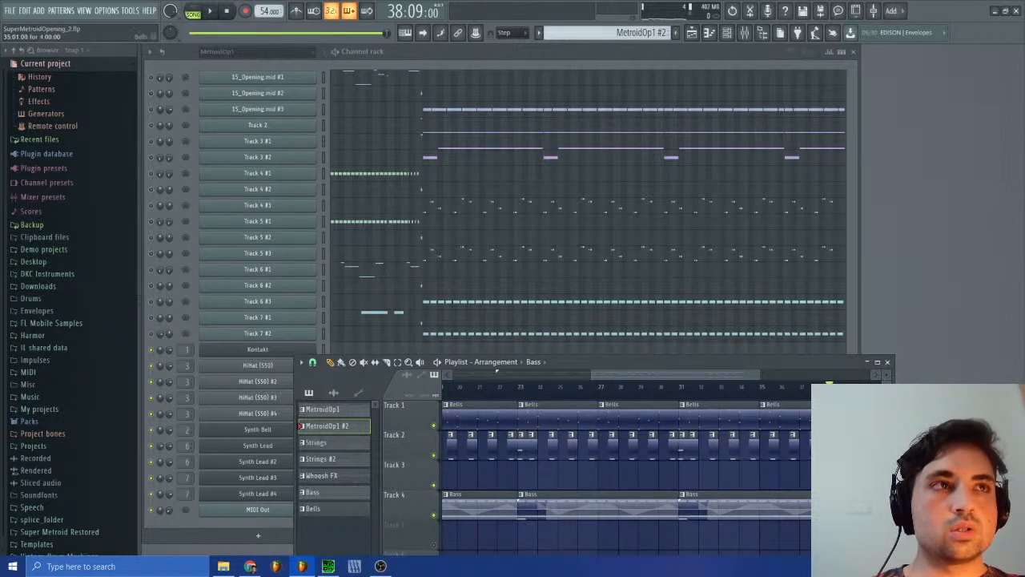
{"action": "left_click", "coordinate": [609, 33]}
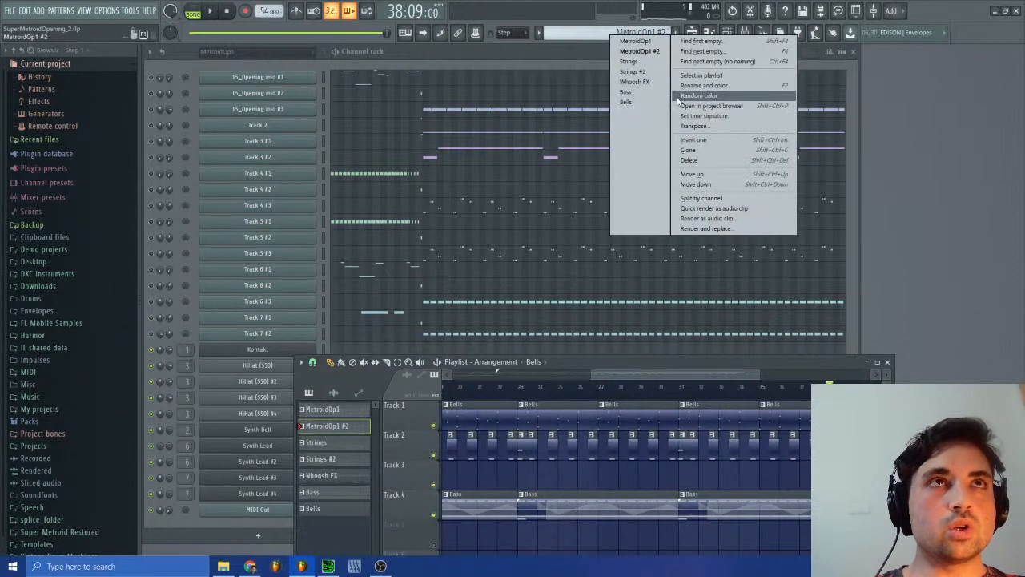
{"action": "left_click", "coordinate": [689, 48]}
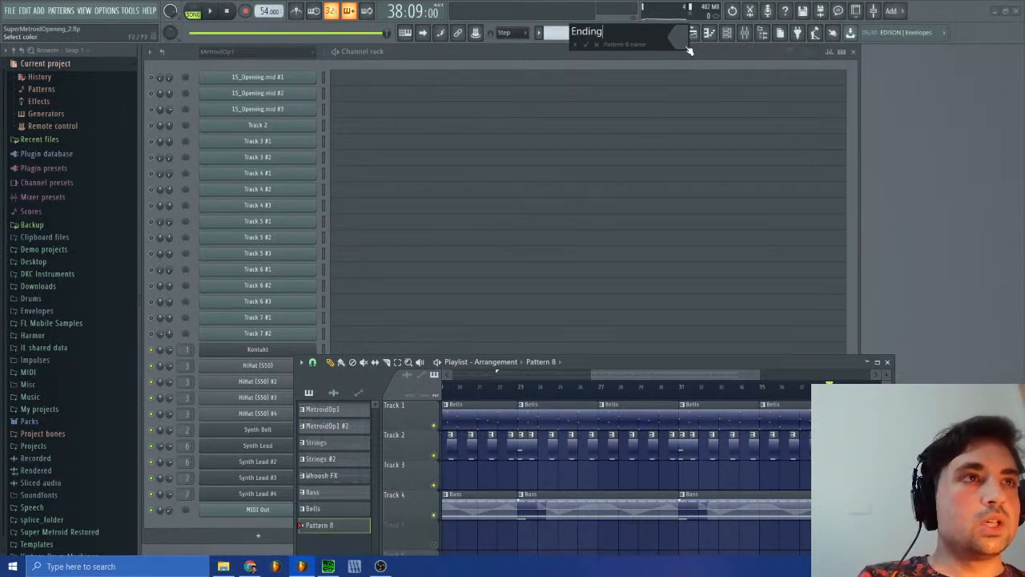
{"action": "left_click", "coordinate": [597, 44]}
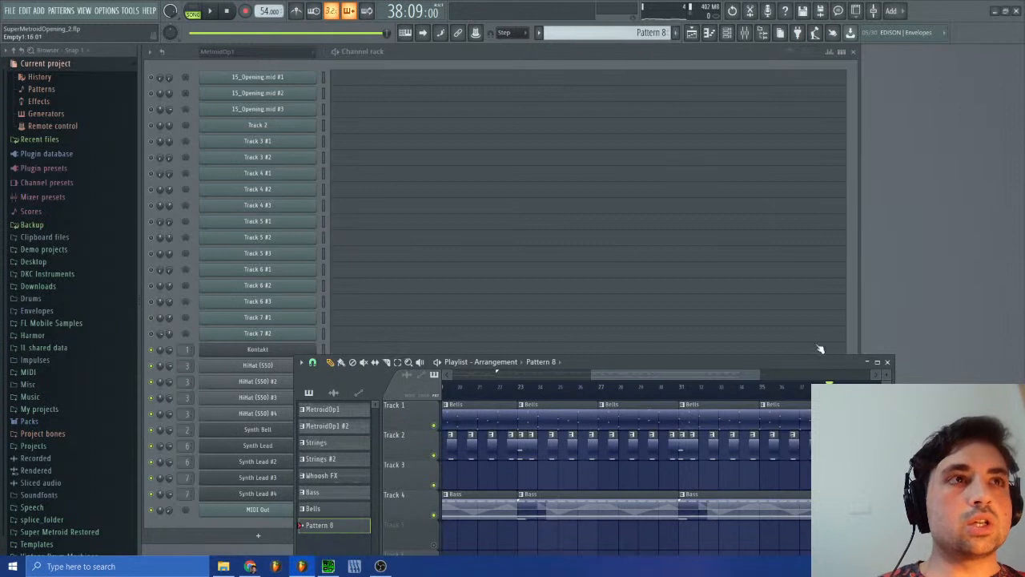
Step: Add a short Bells clip on Track 1 to fill the playlist from 38:09 up to bar 39
{"action": "left_click", "coordinate": [809, 419]}
{"action": "left_click", "coordinate": [849, 419]}
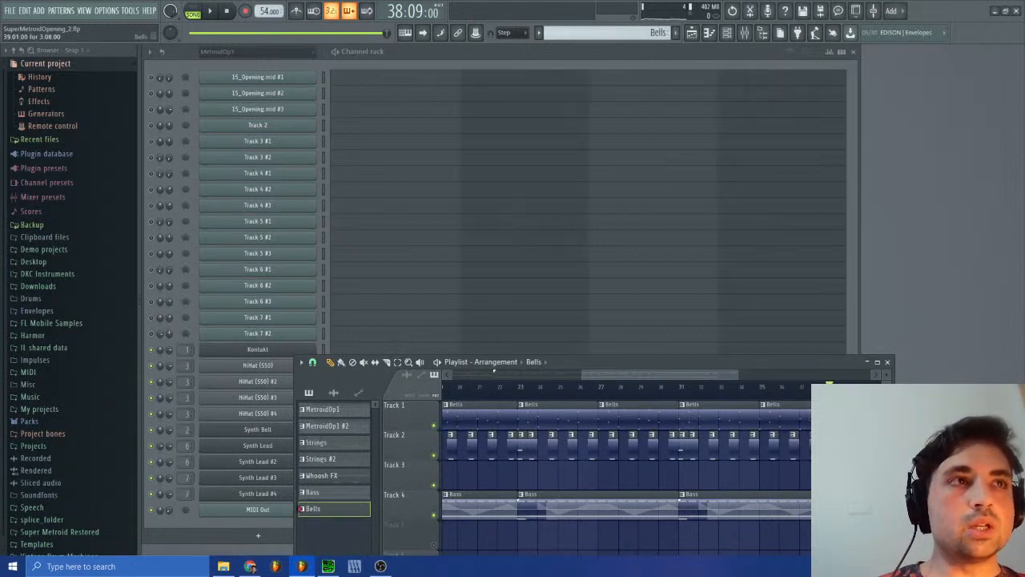
{"action": "left_click_drag", "start_coordinate": [737, 372], "coordinate": [869, 371]}
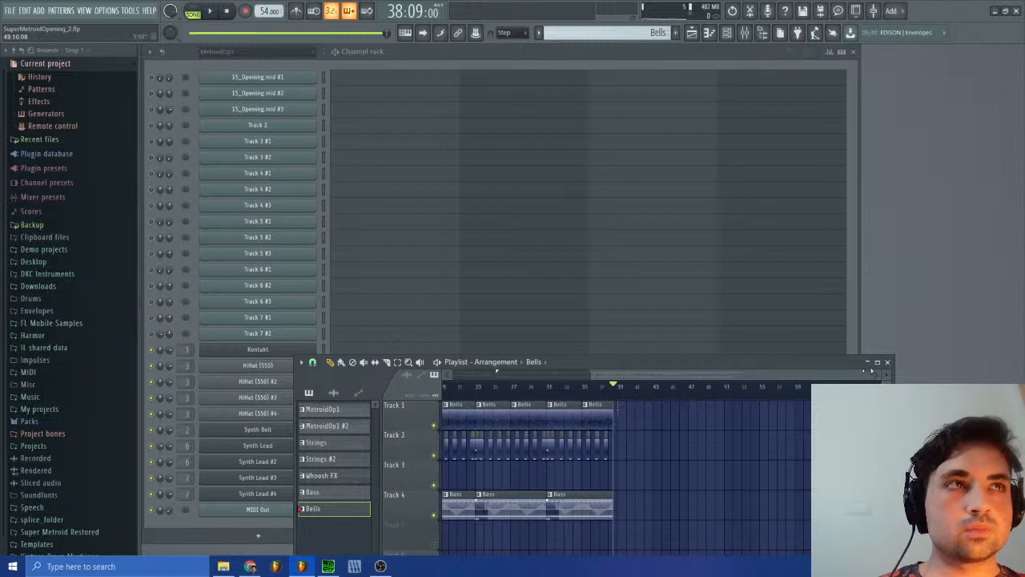
{"action": "left_click_drag", "start_coordinate": [868, 371], "coordinate": [763, 375]}
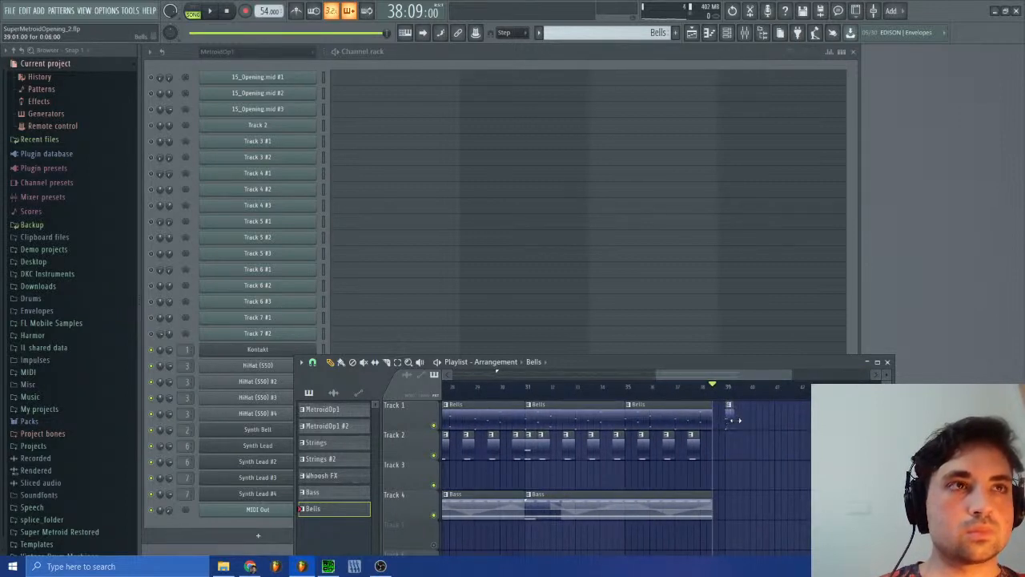
Step: Audition the end of the arrangement repeatedly from around bar 38 and stop playback
{"action": "left_click", "coordinate": [700, 388]}
{"action": "left_click", "coordinate": [208, 12]}
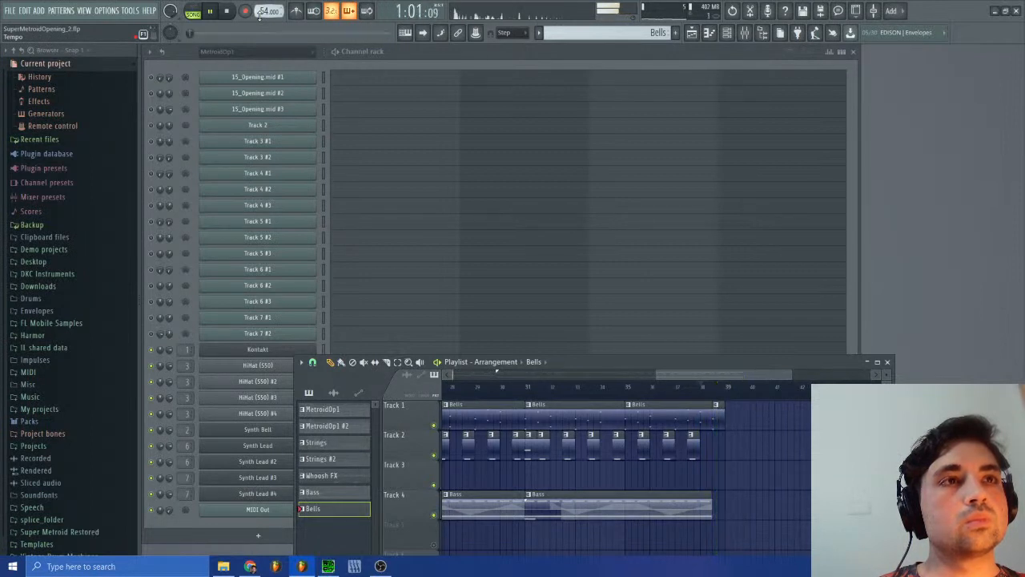
{"action": "left_click", "coordinate": [700, 388]}
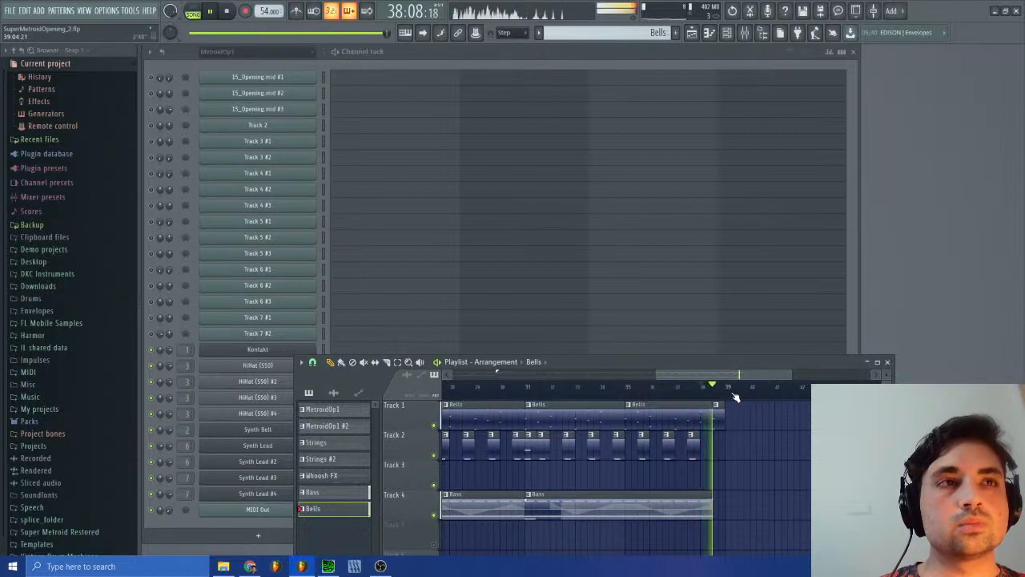
{"action": "left_click_drag", "start_coordinate": [712, 512], "coordinate": [728, 519]}
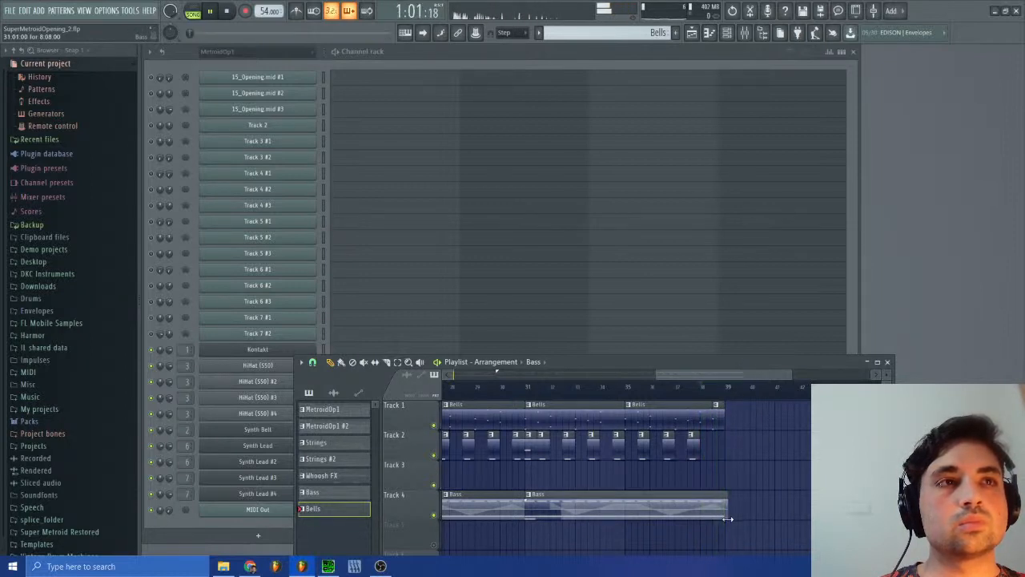
{"action": "left_click", "coordinate": [702, 393]}
{"action": "left_click", "coordinate": [704, 393]}
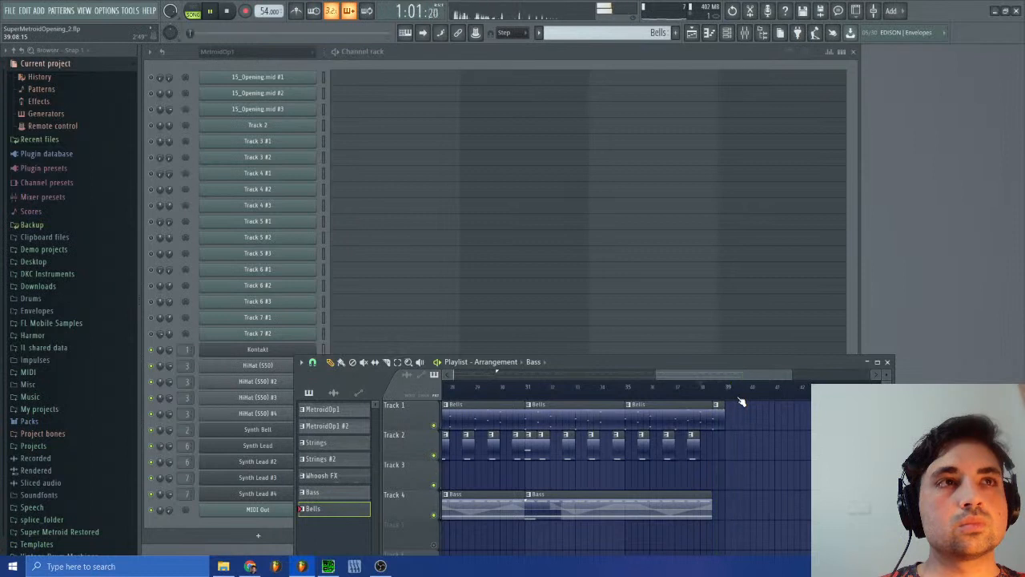
{"action": "left_click", "coordinate": [226, 12]}
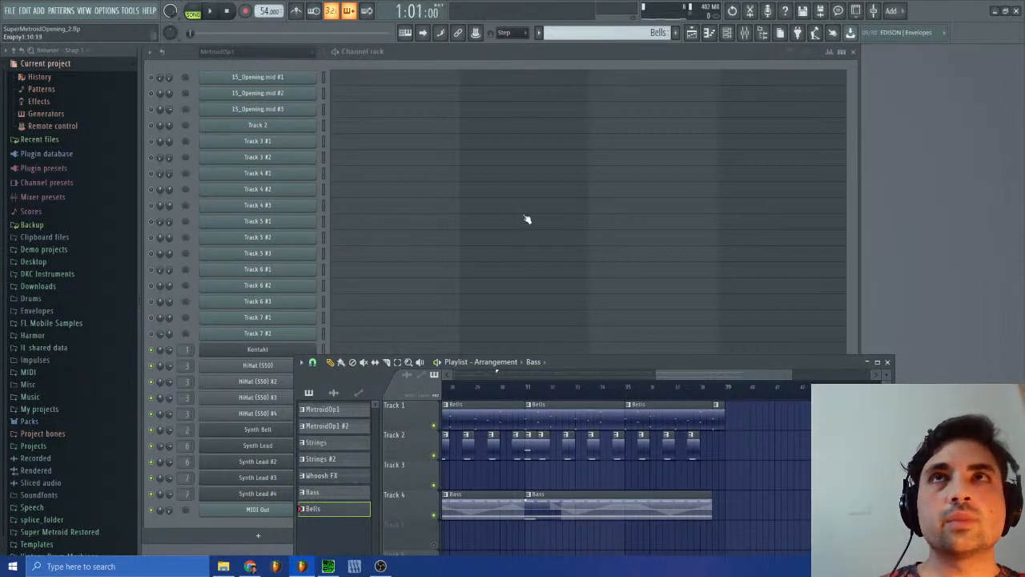
Step: Check the playback position at 38:13 and return it to the start of the arrangement at bar 1
{"action": "left_click", "coordinate": [721, 389]}
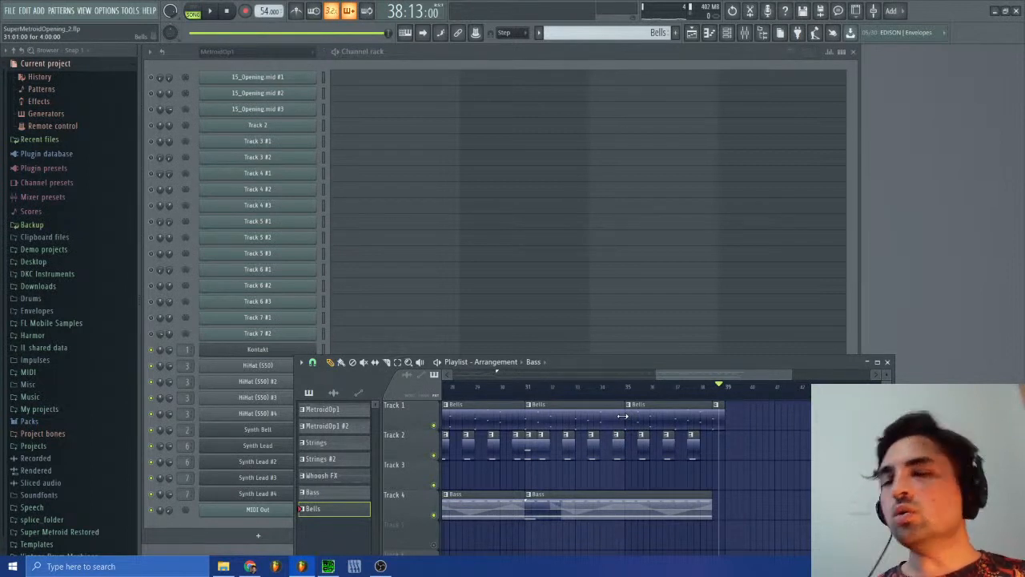
{"action": "left_click_drag", "start_coordinate": [691, 375], "coordinate": [487, 375]}
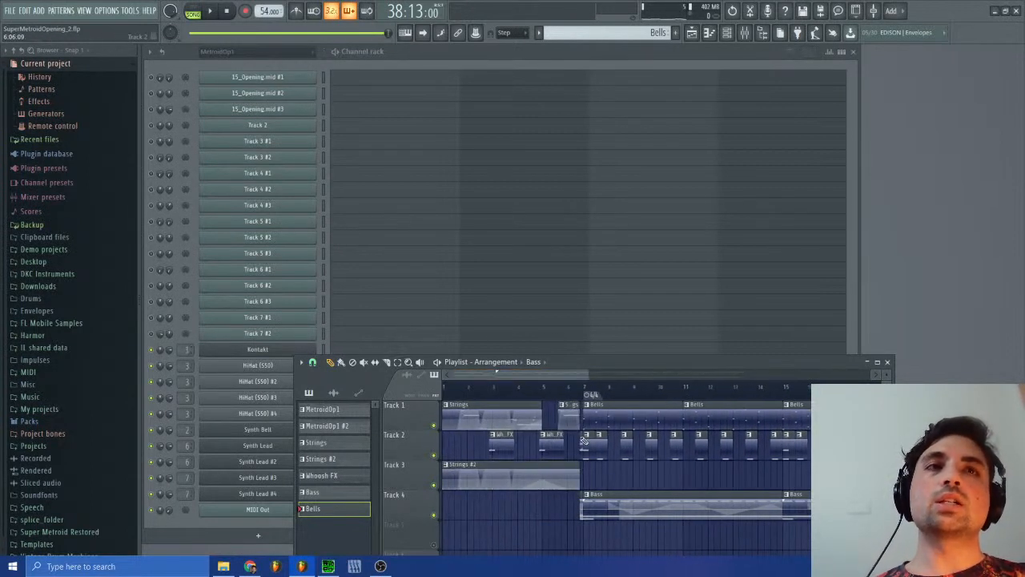
{"action": "left_click", "coordinate": [227, 12]}
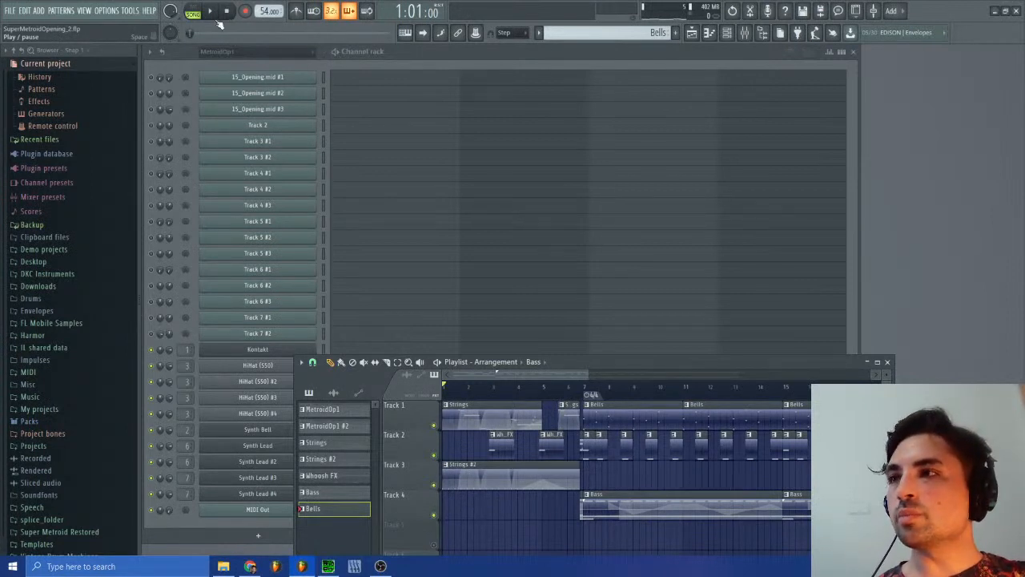